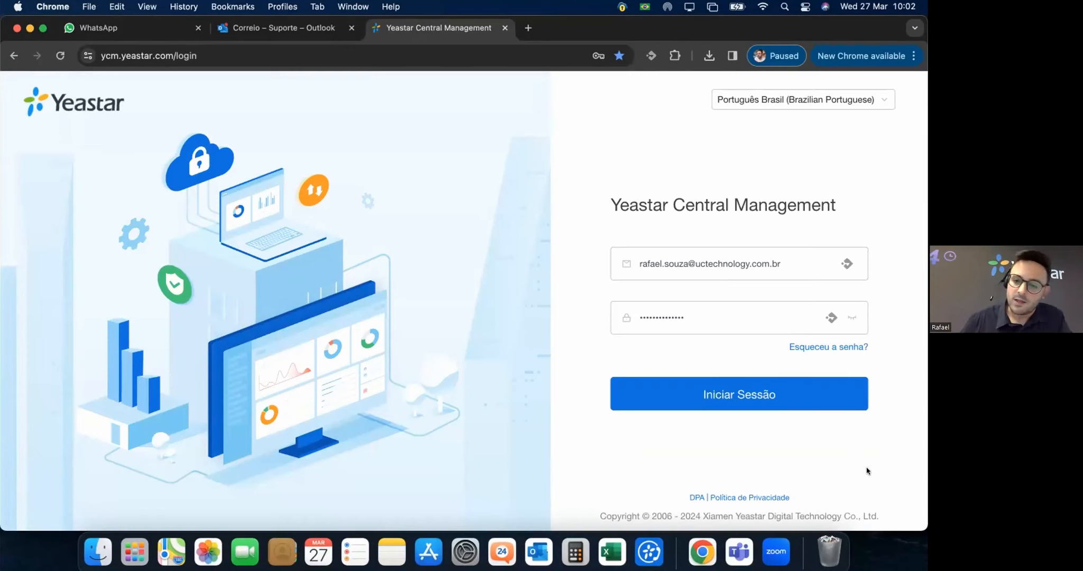
Log in to the partner portal with the saved e-mail account.
click(672, 273)
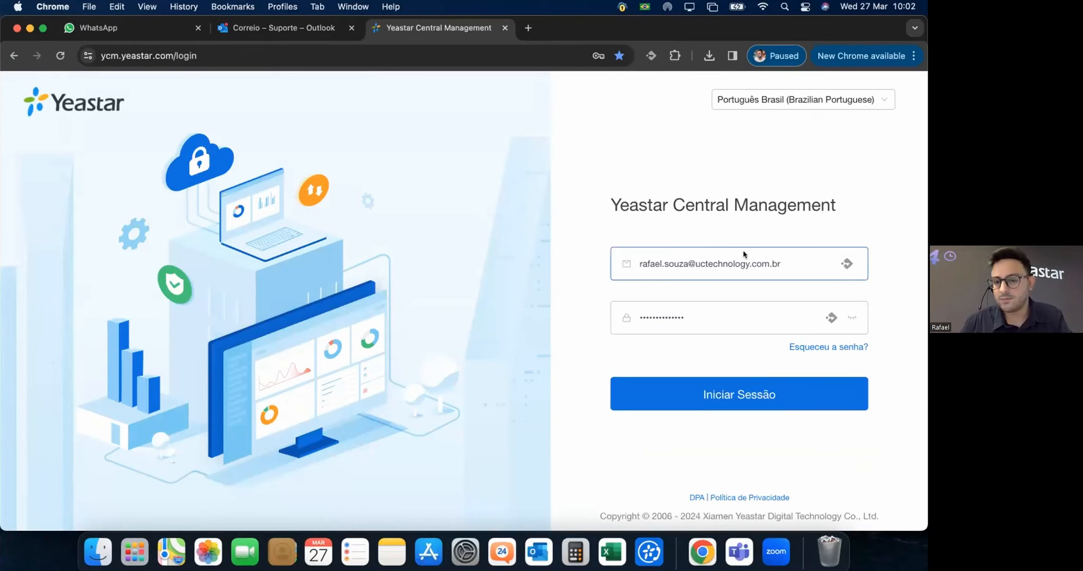
click(708, 283)
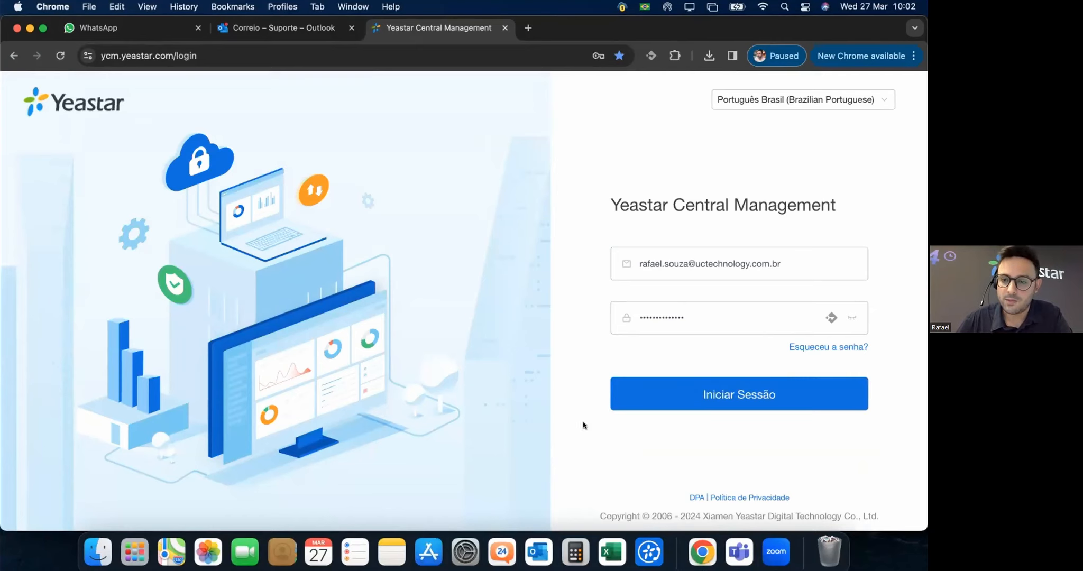
click(714, 408)
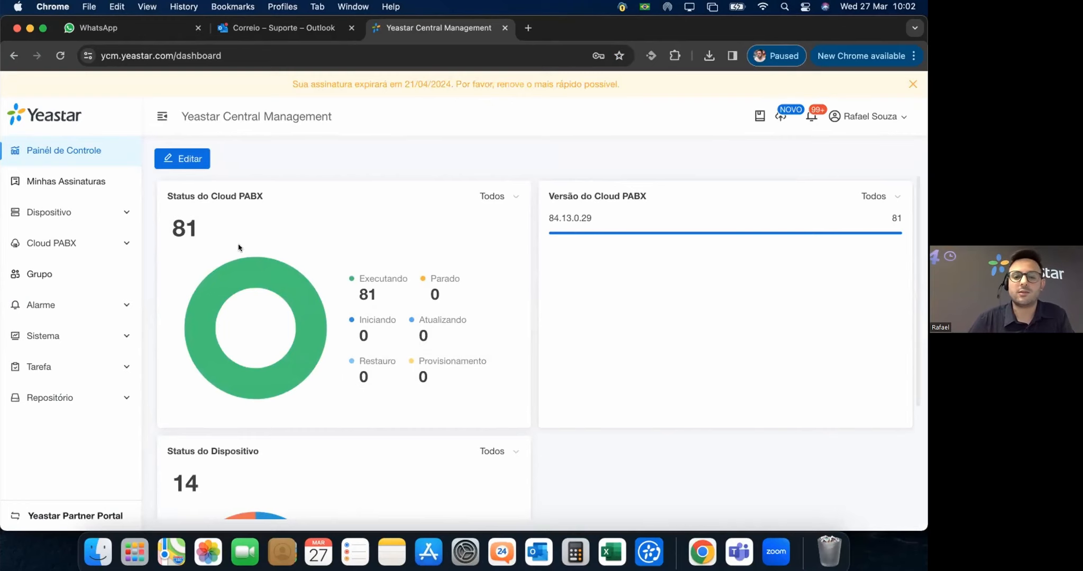
Check the Versão do Cloud PBX card under the Todos filter: 81 PBXs on 84.13.0.29.
mouse_move(280, 266)
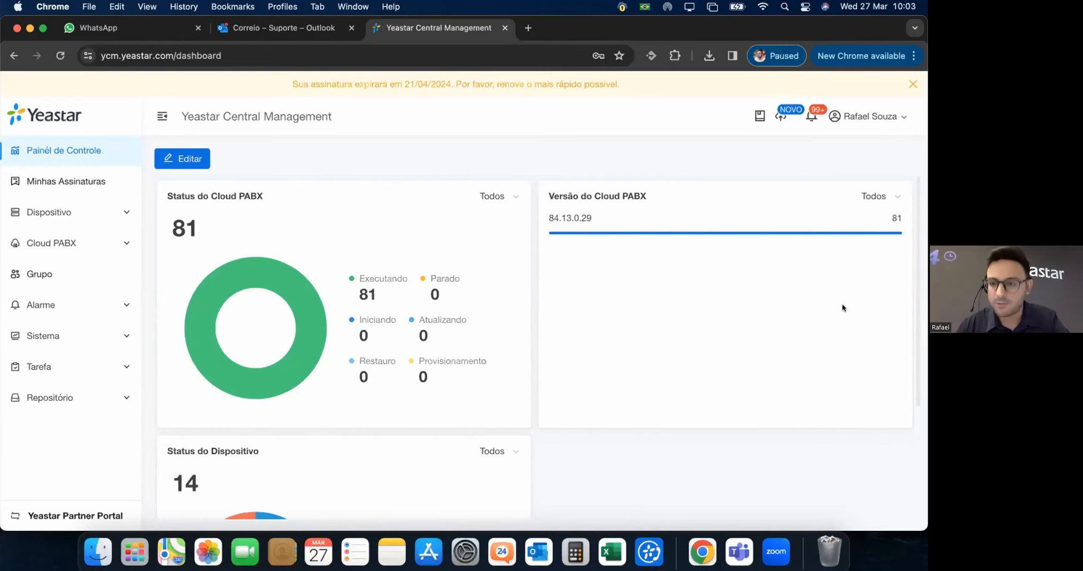
click(896, 195)
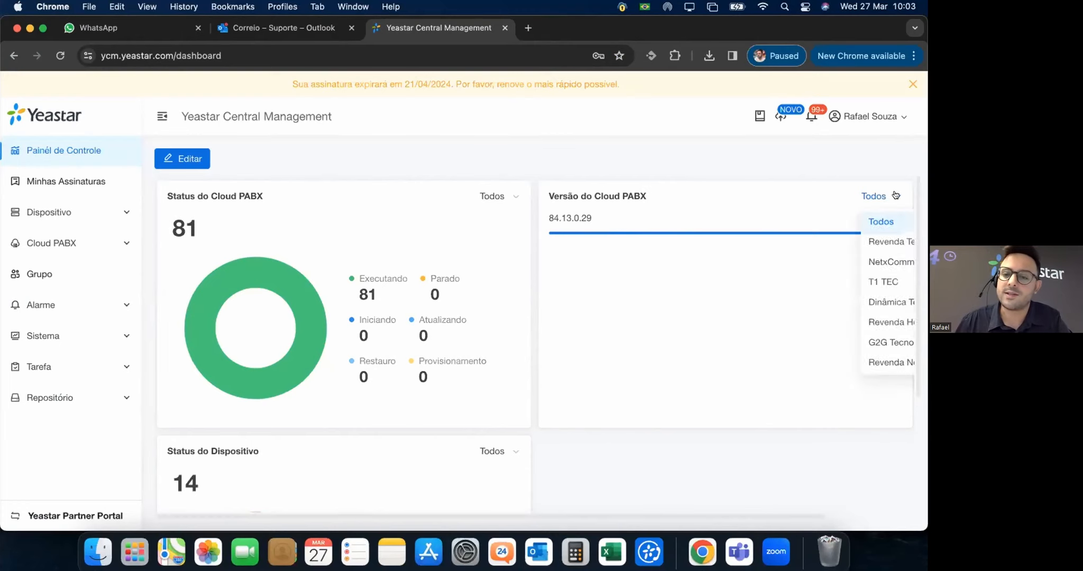
click(894, 195)
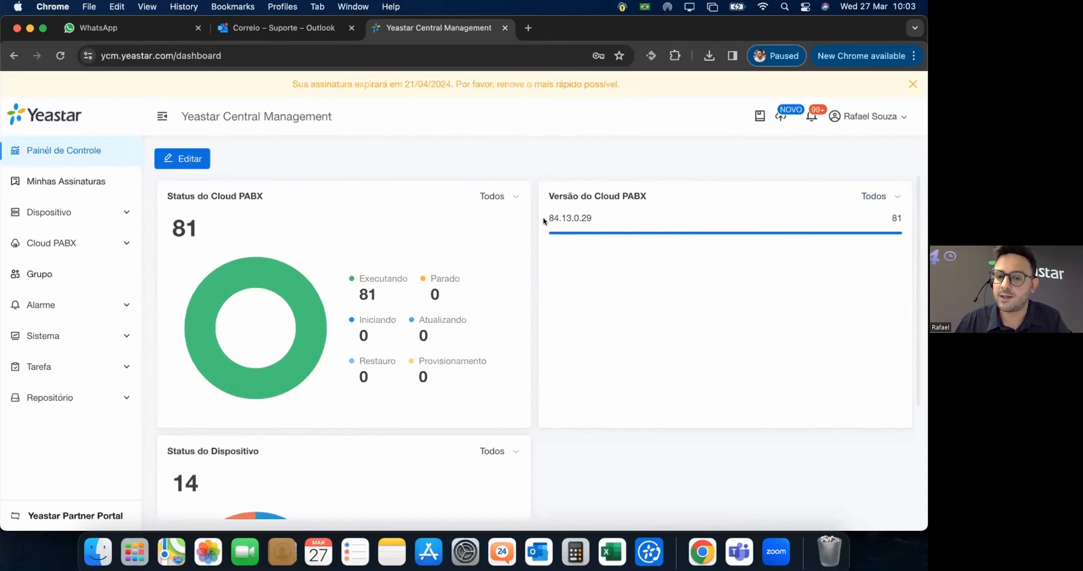
scroll(717, 304, down, 1)
scroll(716, 308, down, 3)
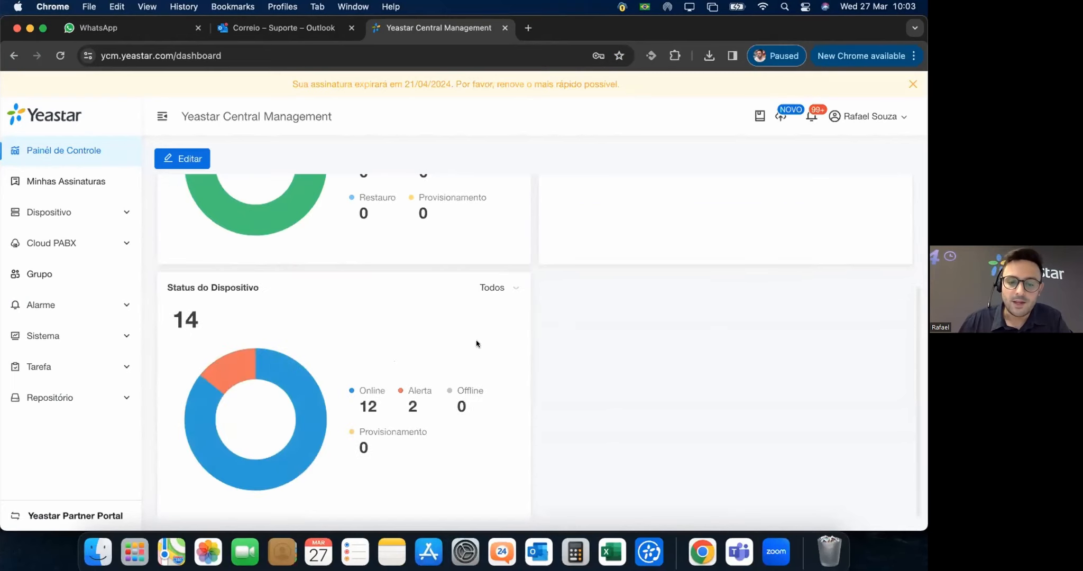
mouse_move(235, 367)
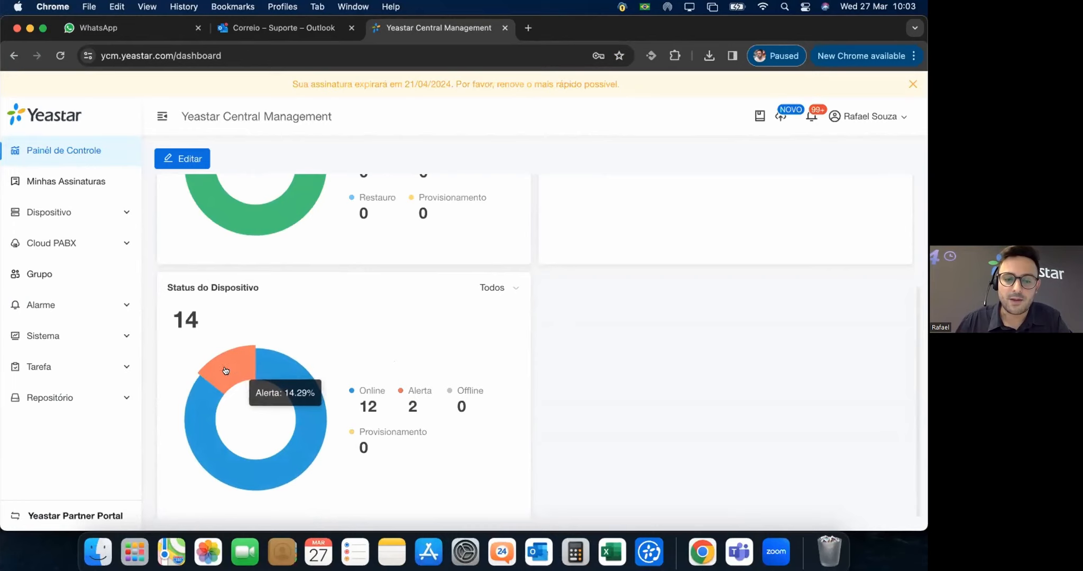
mouse_move(251, 468)
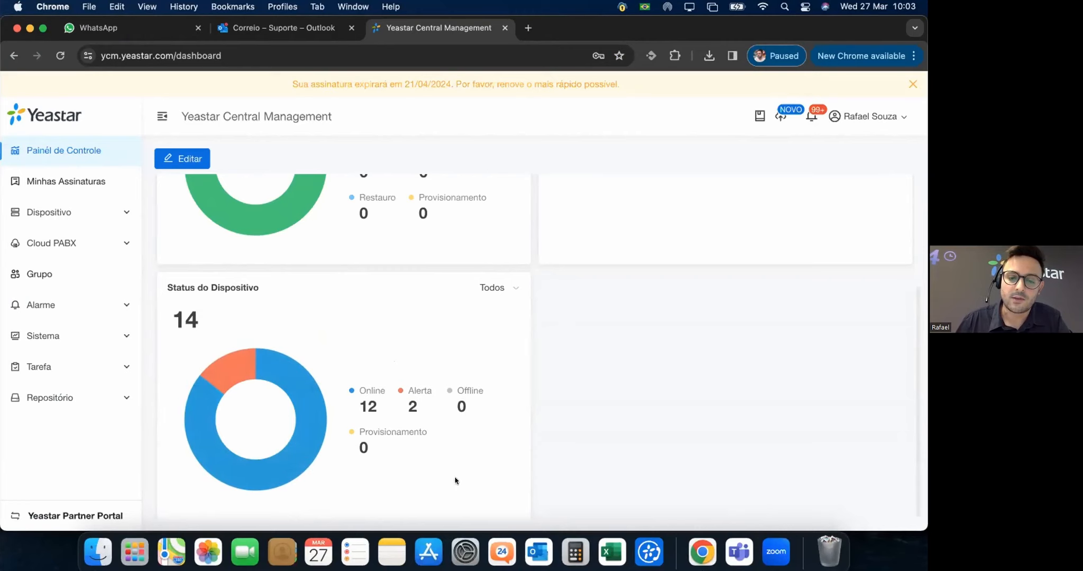
Open Minhas Assinaturas and highlight the 475 available simultaneous calls figure.
click(60, 177)
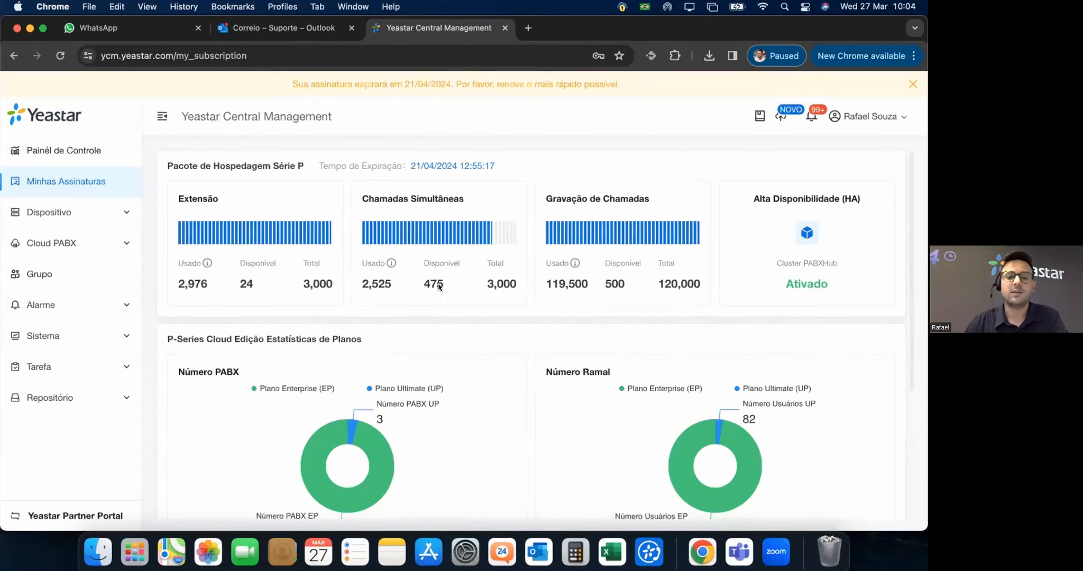
drag(445, 286, 422, 281)
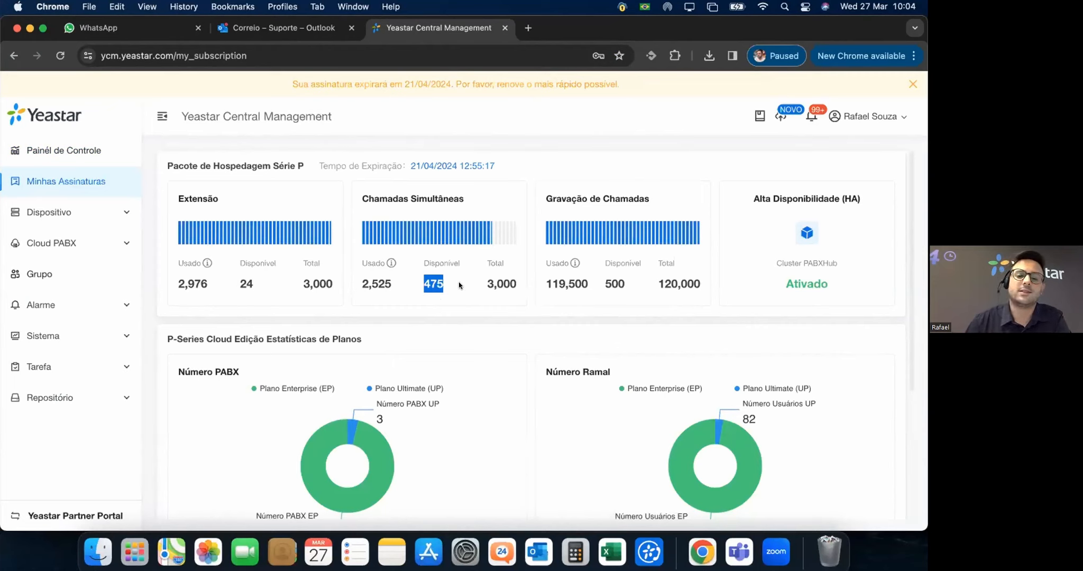
click(449, 278)
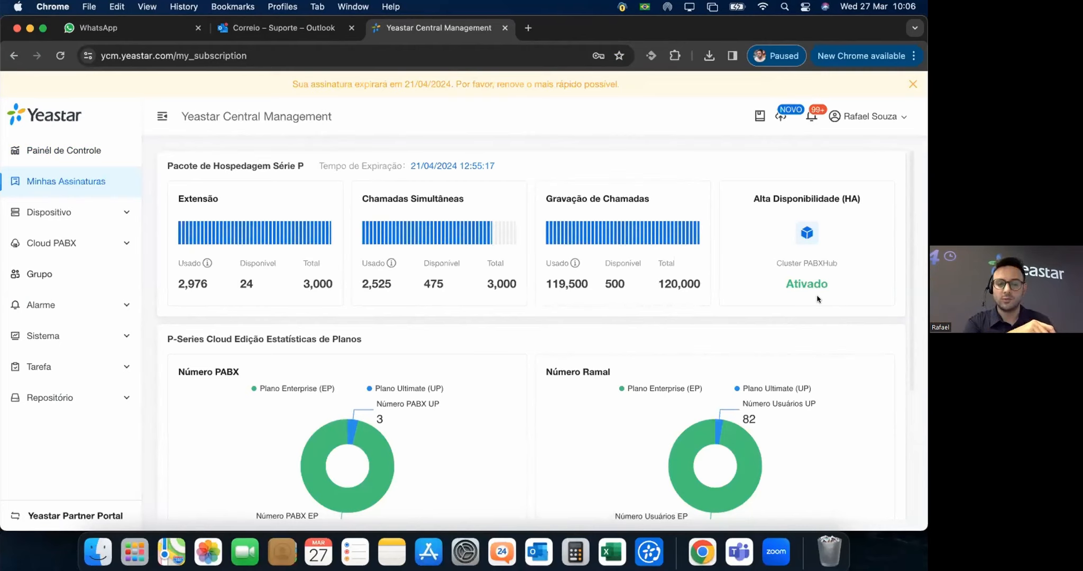
scroll(686, 261, down, 5)
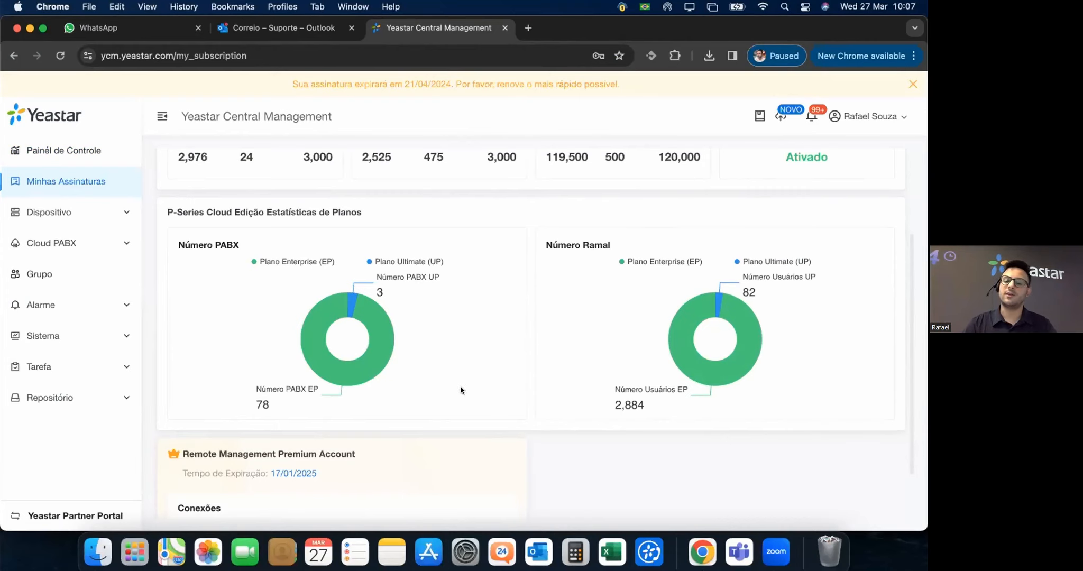
scroll(624, 369, down, 1)
scroll(624, 369, down, 2)
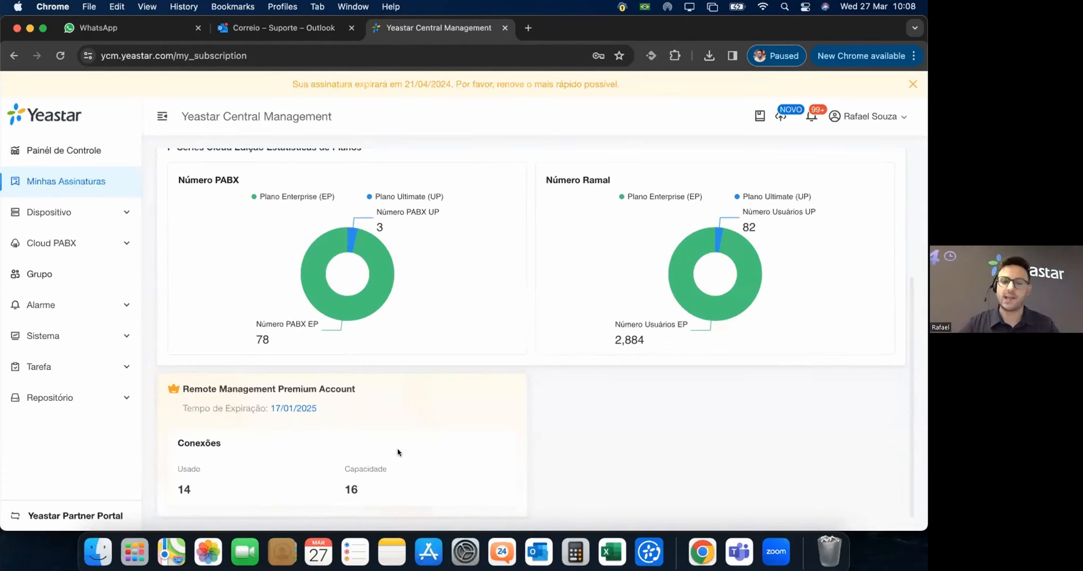
View the Os Meus Dispositivos device list under Dispositivo.
scroll(561, 325, up, 5)
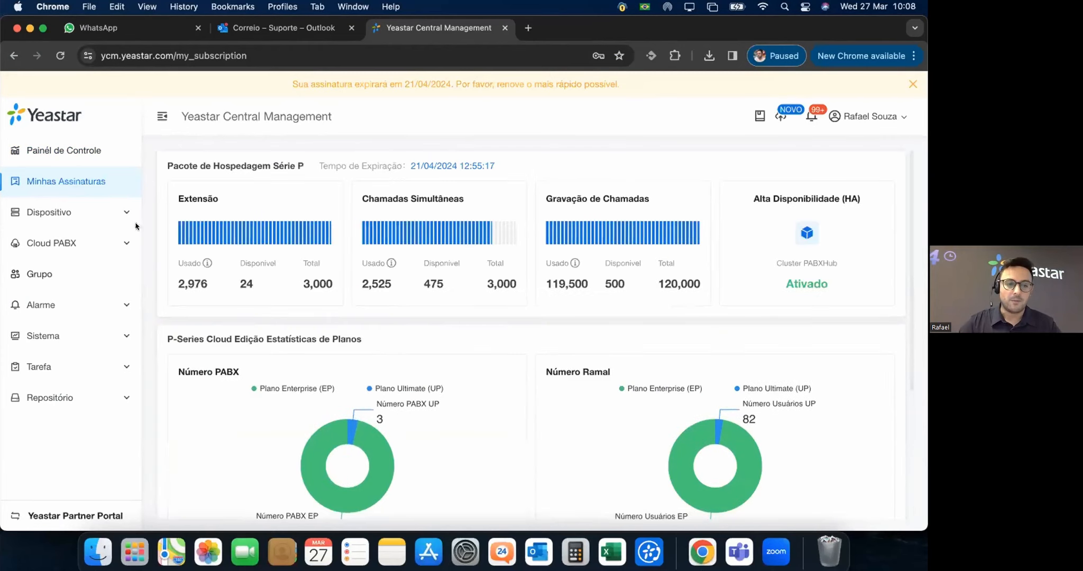
click(98, 212)
click(80, 239)
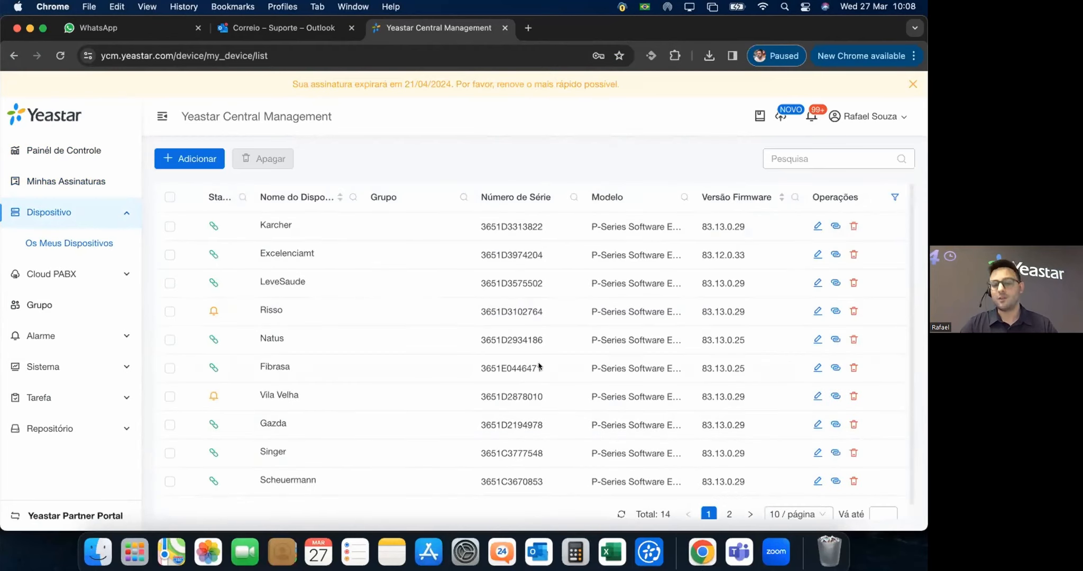
Open the Cloud PABX > PABX list showing 81 instances across 9 pages.
scroll(538, 326, down, 1)
scroll(538, 327, up, 1)
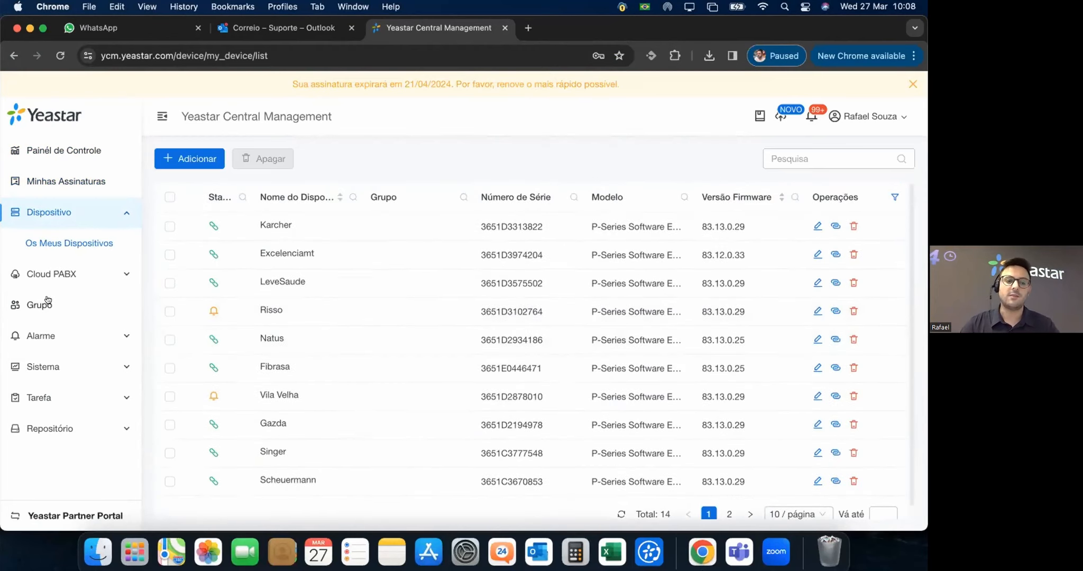
click(64, 269)
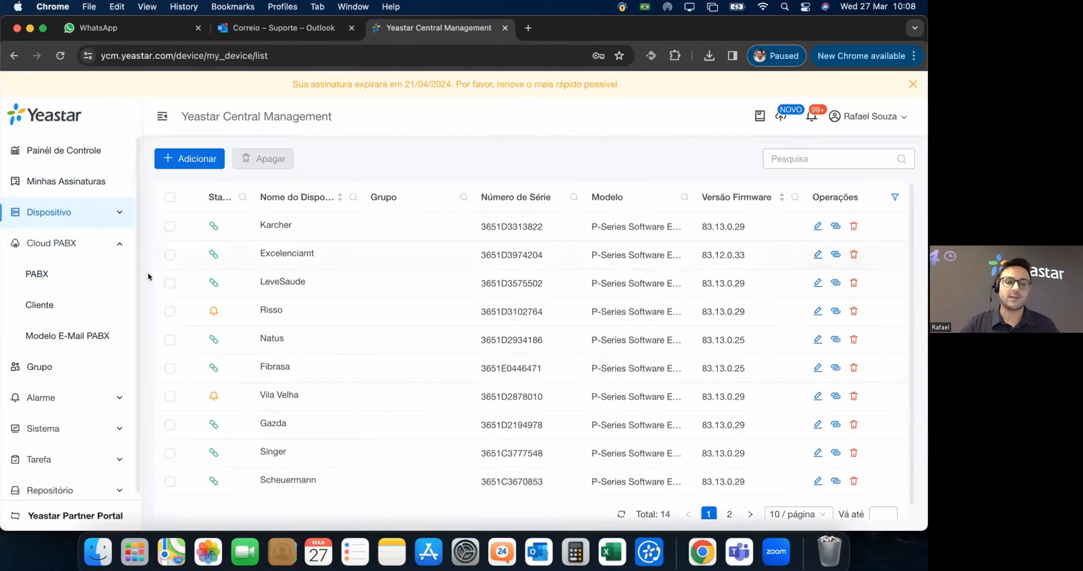
click(19, 275)
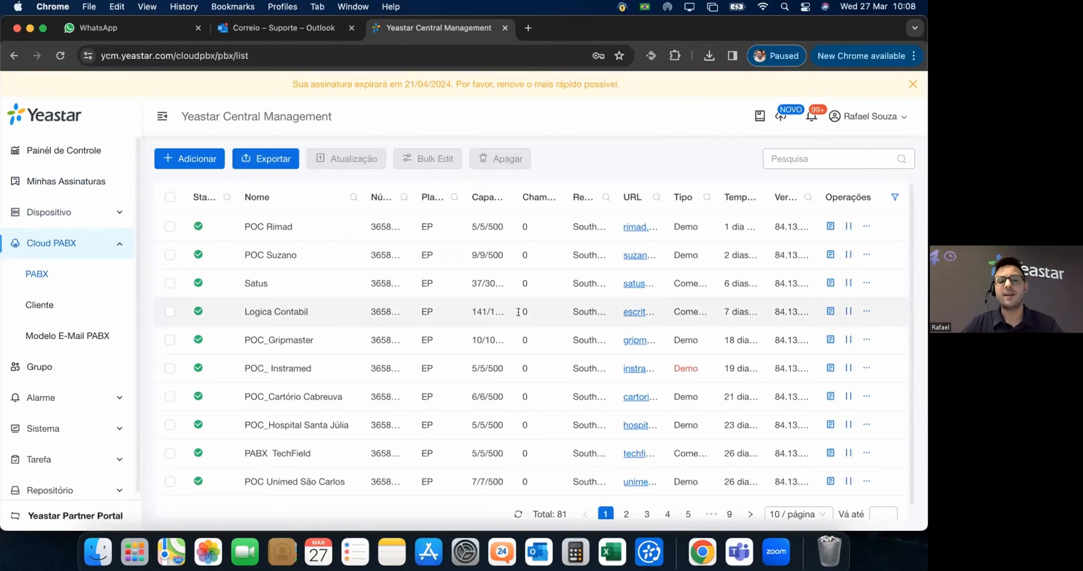
scroll(384, 292, down, 1)
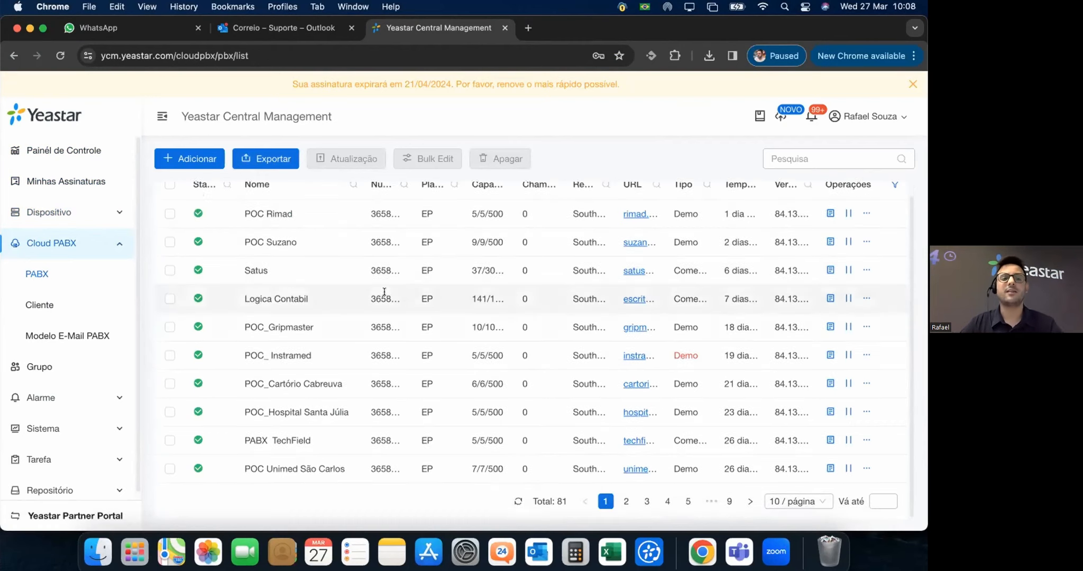
Open the Cliente list and browse the 23 cloud PBX customers.
click(37, 306)
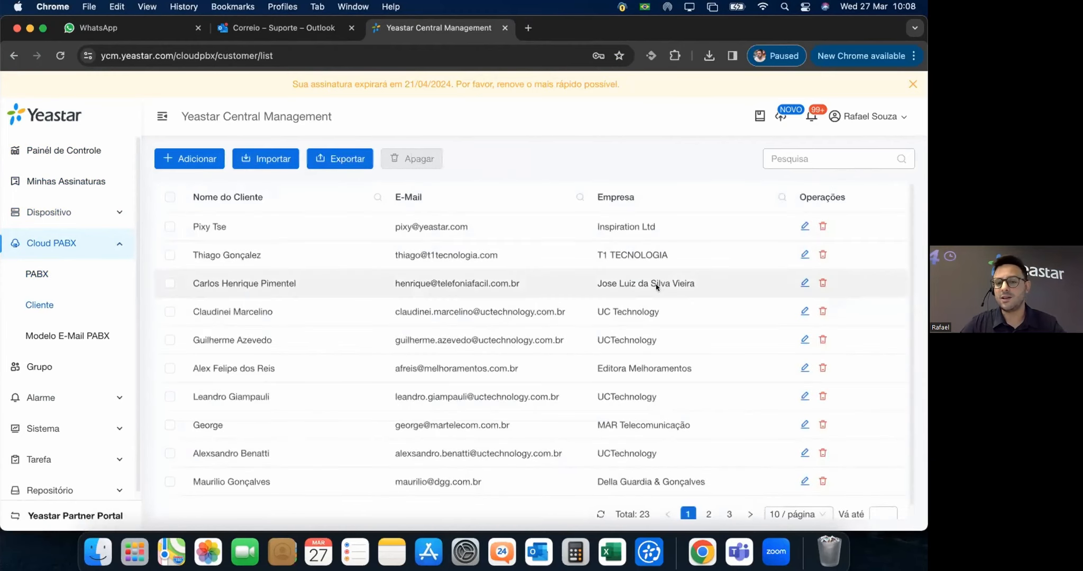
scroll(635, 286, down, 1)
scroll(271, 324, up, 1)
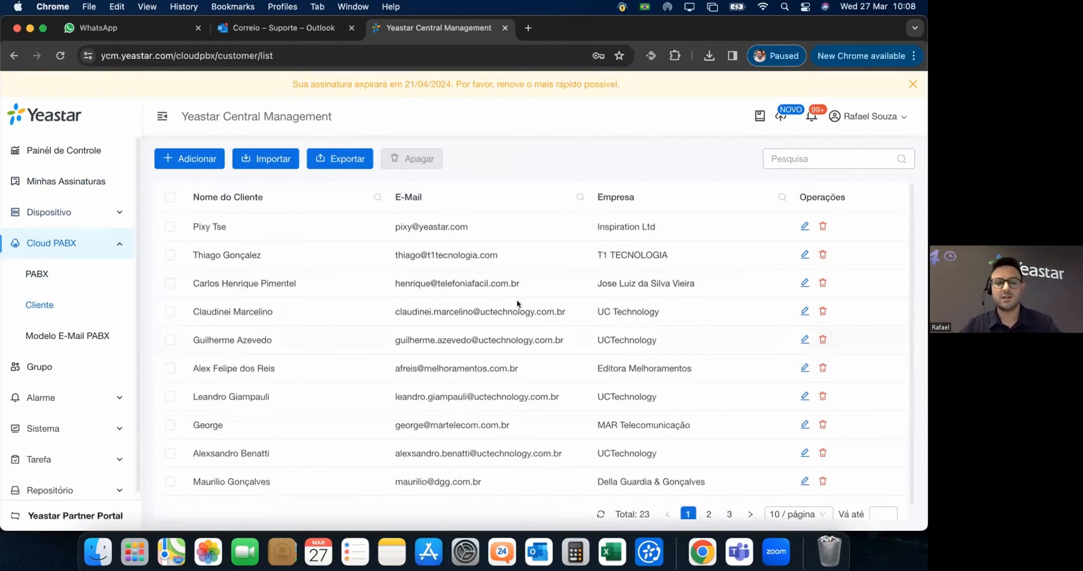
scroll(412, 377, down, 1)
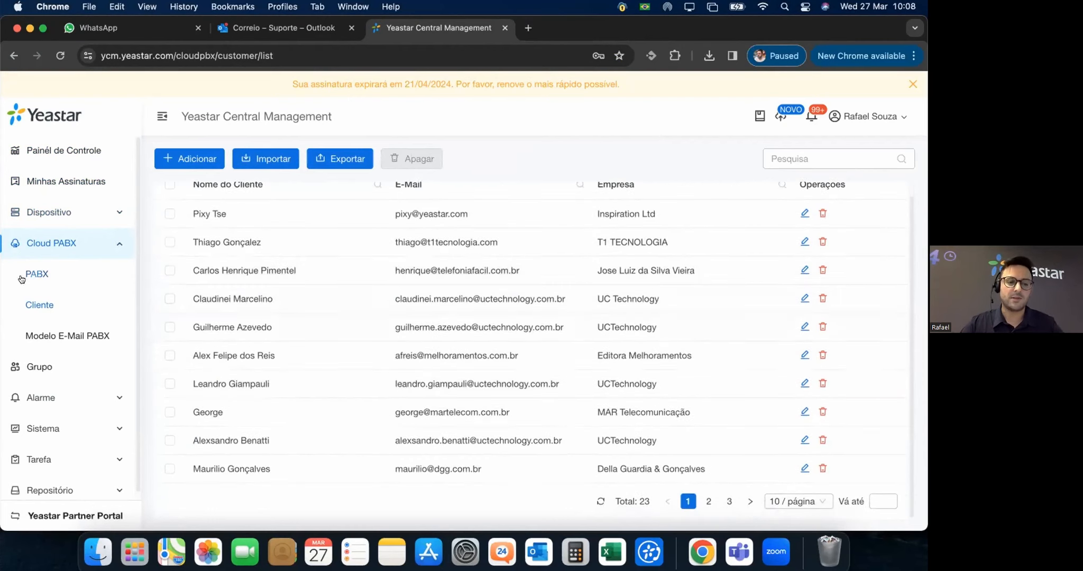
Review the PBX welcome e-mail template, then return to the 81-instance PBX list.
click(42, 339)
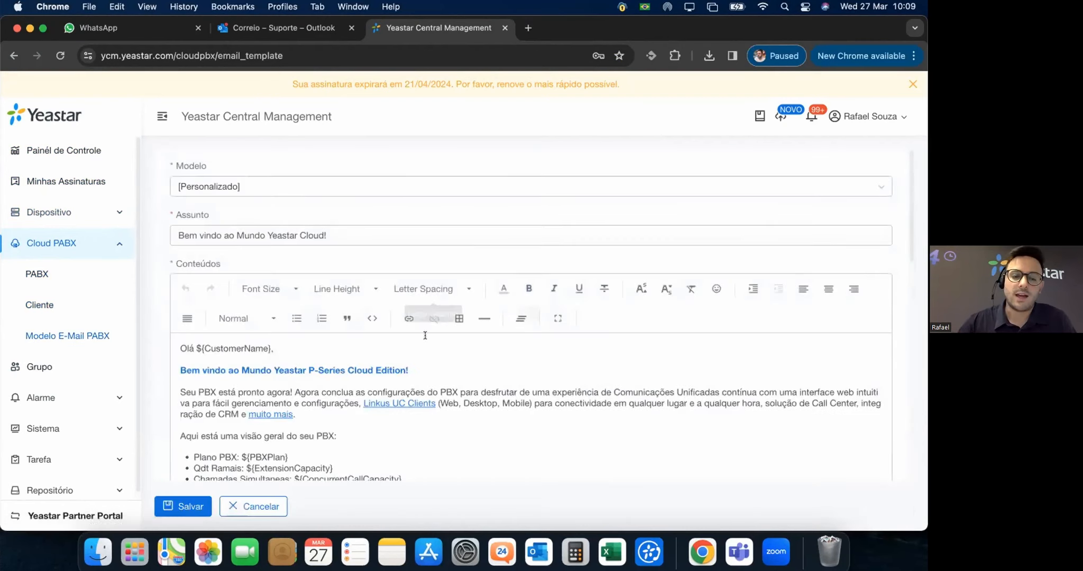
scroll(582, 318, down, 5)
scroll(643, 335, down, 1)
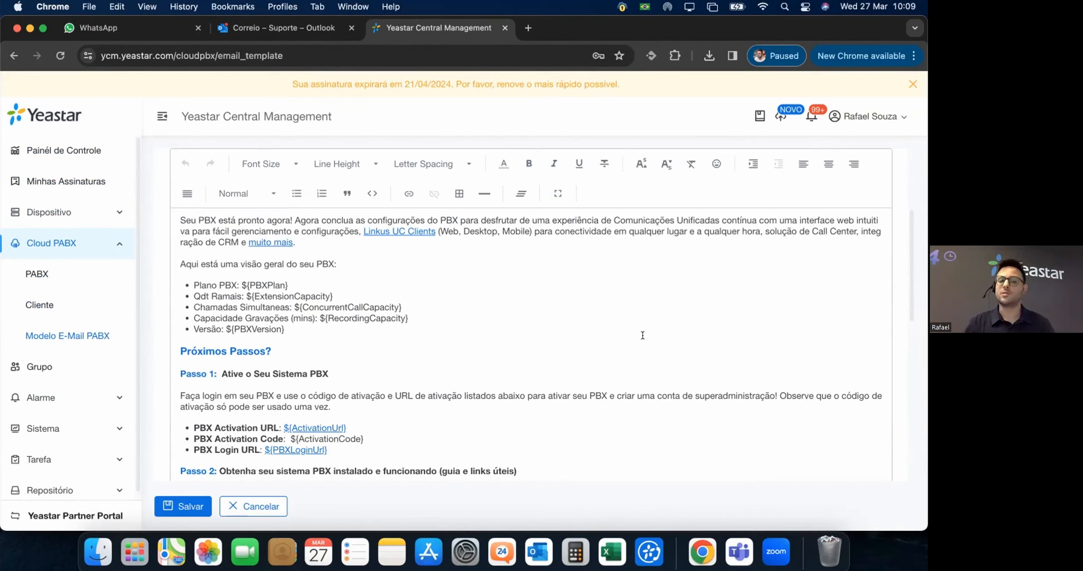
scroll(434, 367, up, 10)
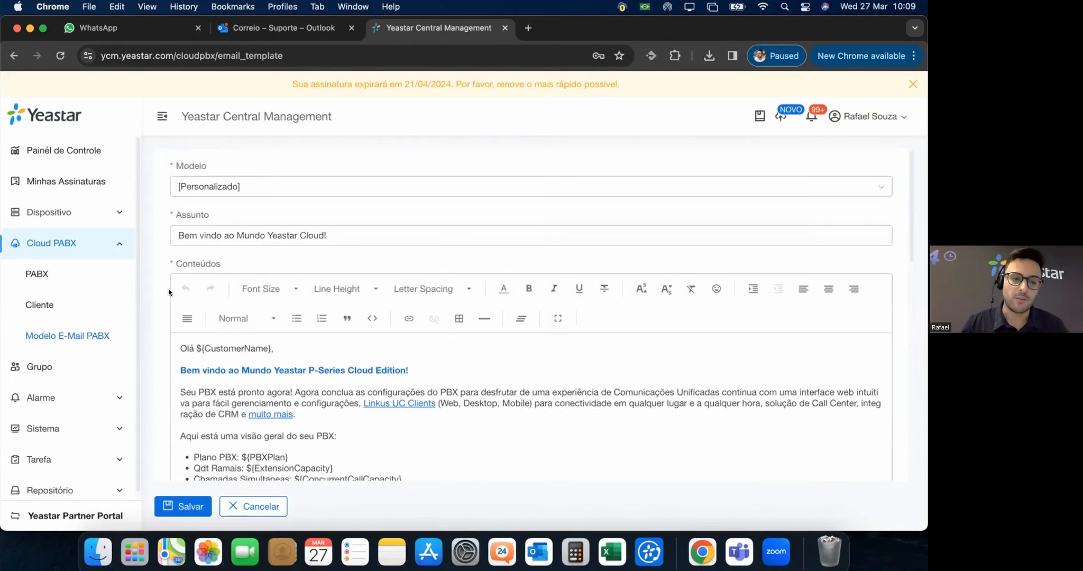
scroll(447, 365, down, 15)
scroll(482, 391, up, 10)
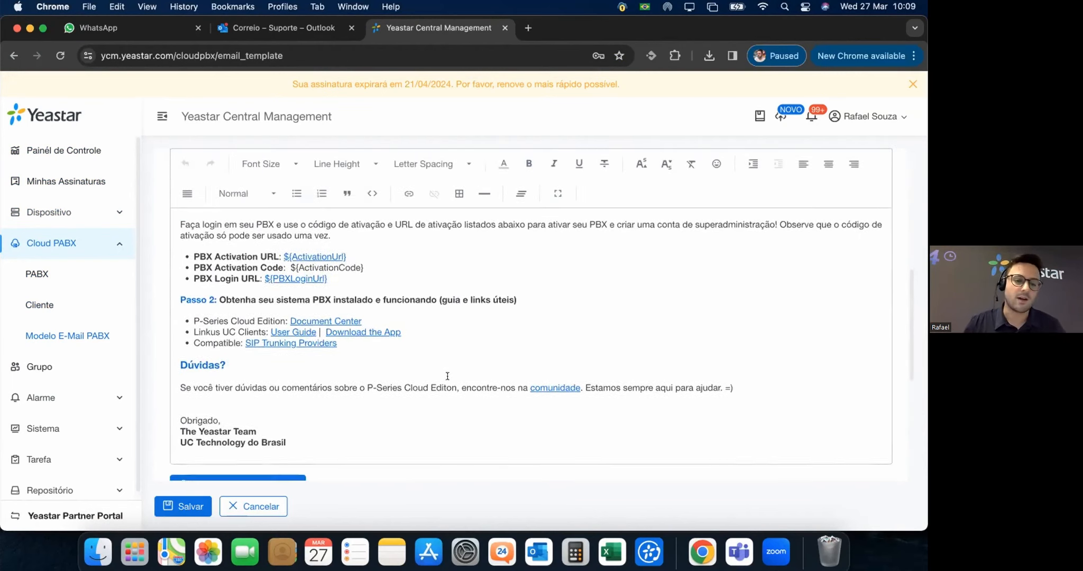
scroll(389, 400, down, 8)
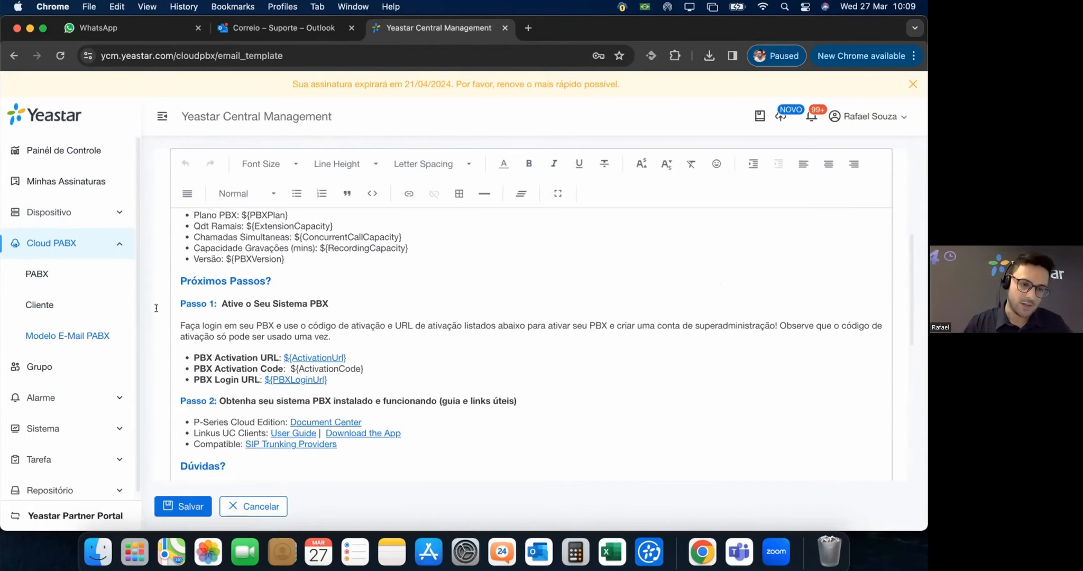
click(29, 270)
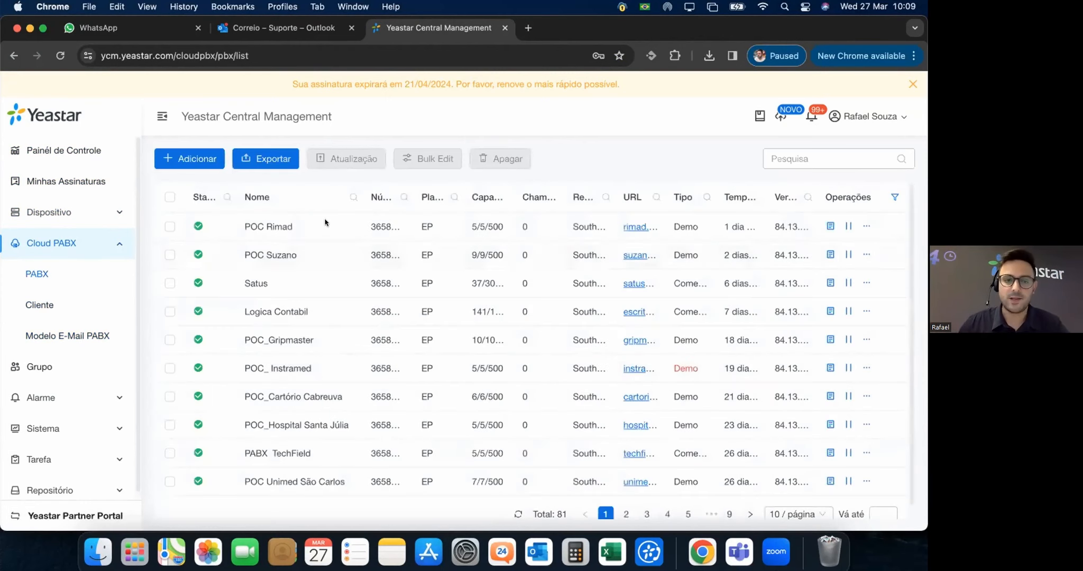
Start a new PBX and name it 'Treinamento PABX Yeastar'.
click(183, 159)
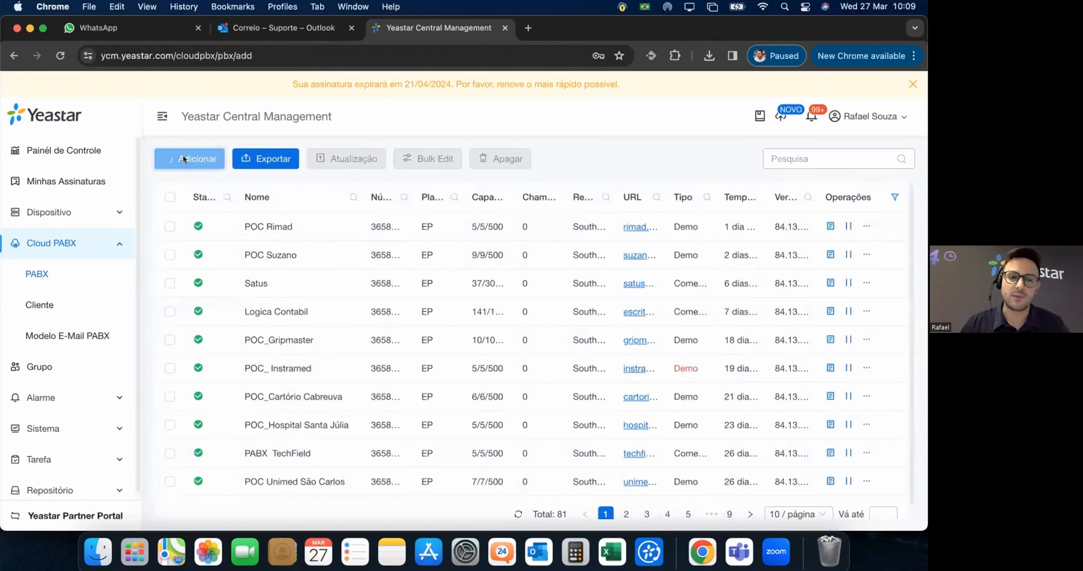
scroll(348, 194, down, 2)
scroll(348, 194, up, 2)
click(244, 249)
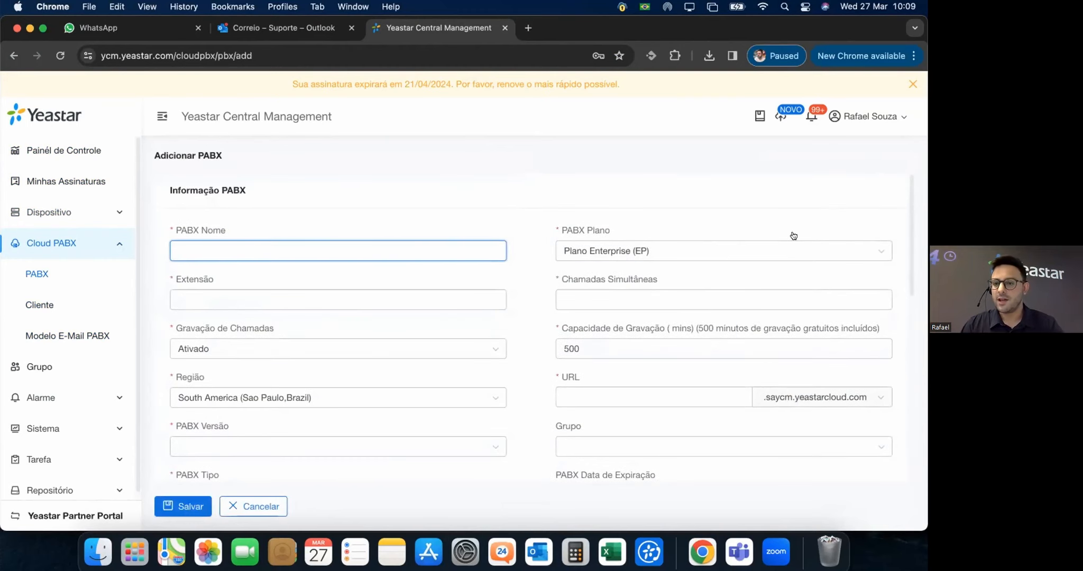
click(913, 56)
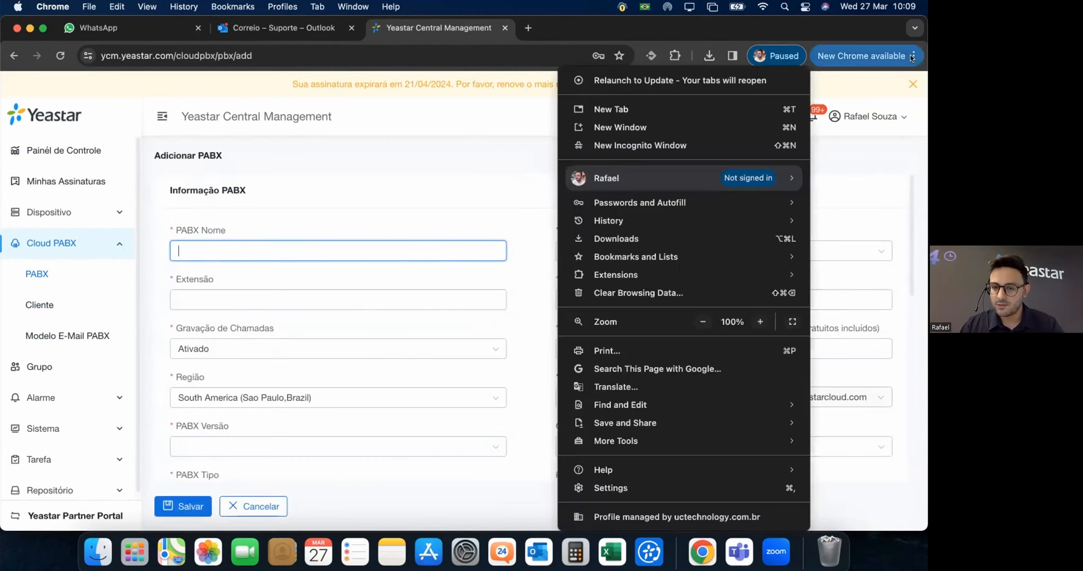
click(486, 162)
click(256, 251)
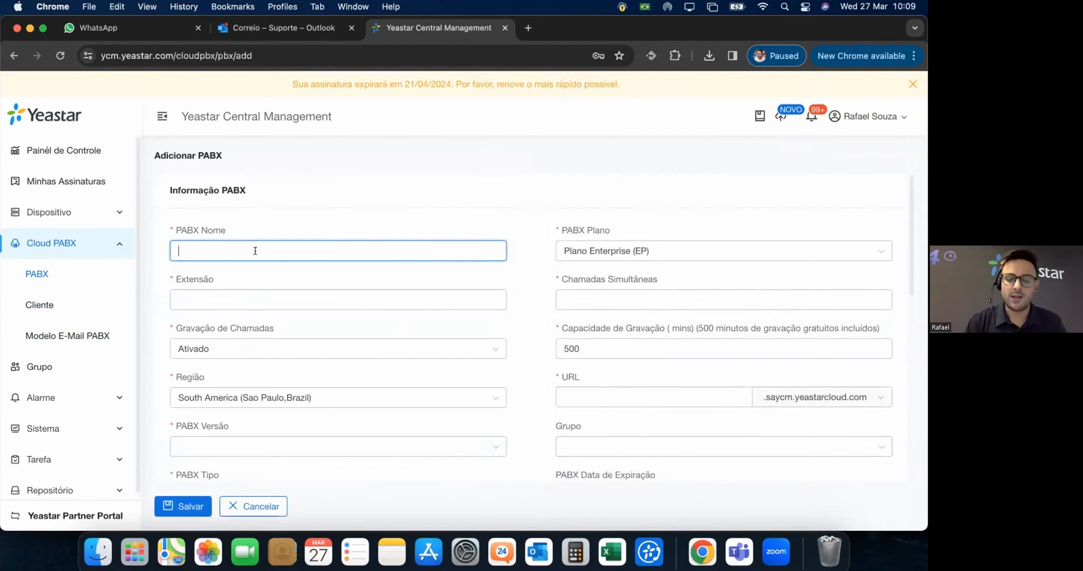
text(TEste)
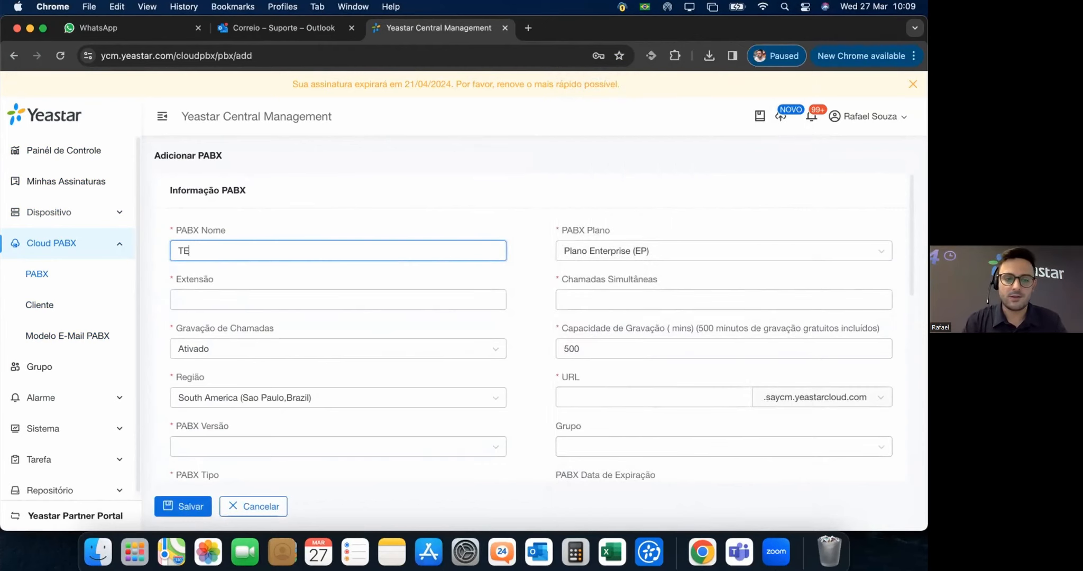
key(BackSpace)
key(BackSpace)
key(BackSpace)
key(BackSpace)
text(este)
key(BackSpace)
key(BackSpace)
key(BackSpace)
key(BackSpace)
text(reinamento)
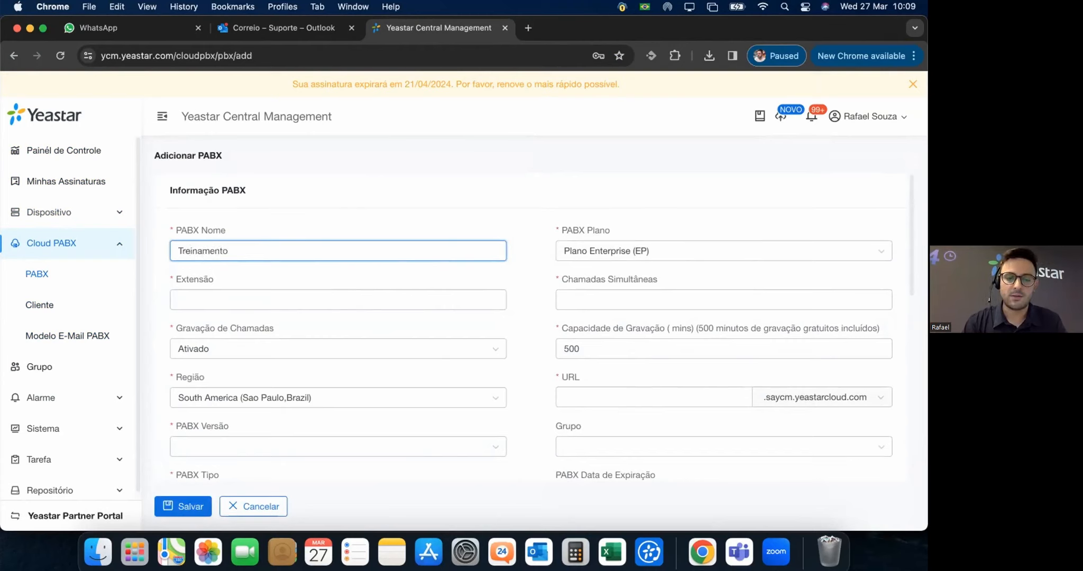
text( PA)
key(BackSpace)
text(PABX Yeastar)
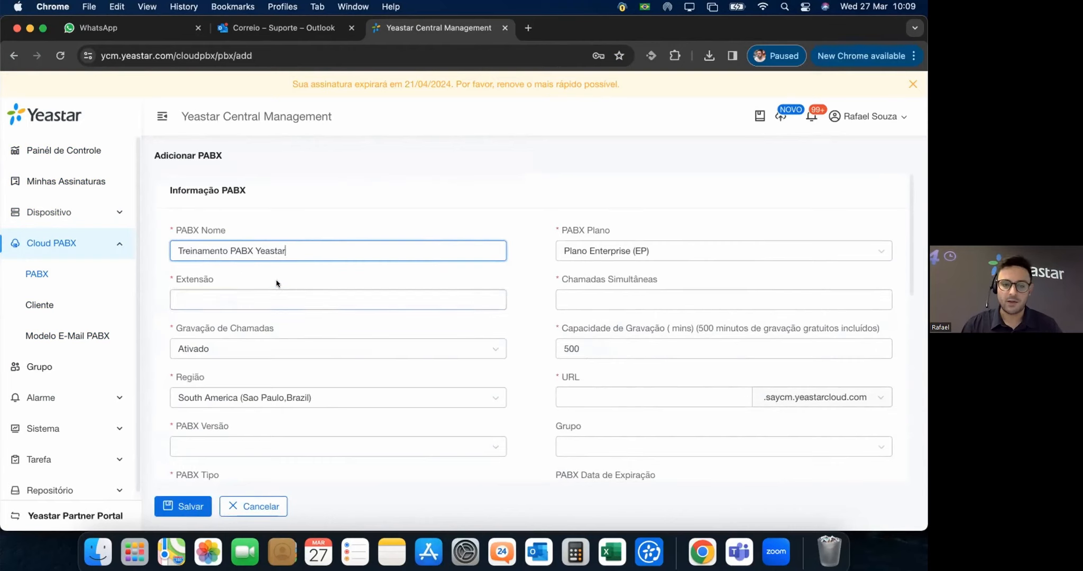
click(244, 267)
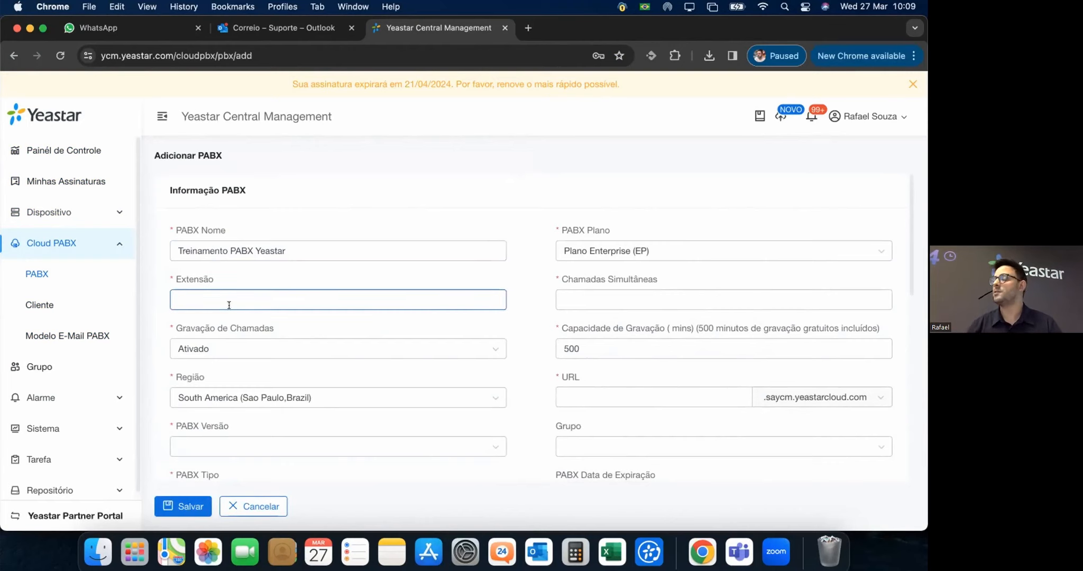
Set the extension count to 5.
click(242, 296)
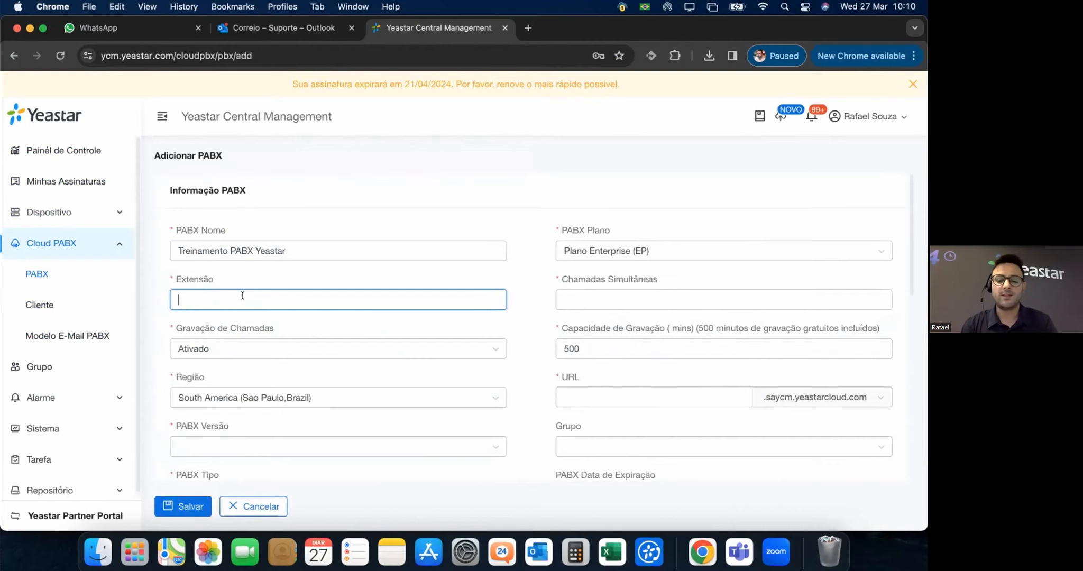
text(5)
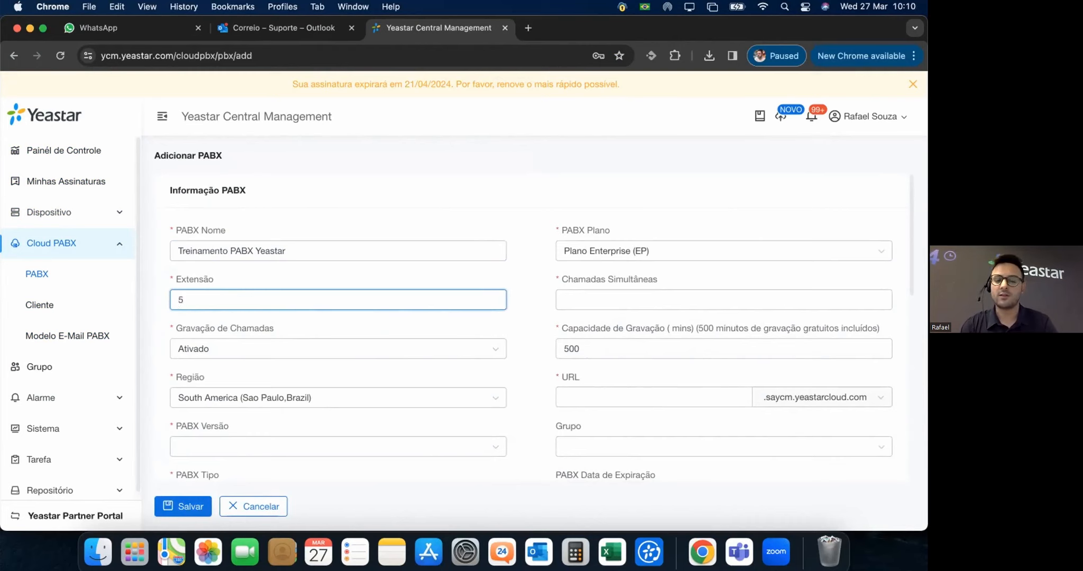
key(BackSpace)
text(4)
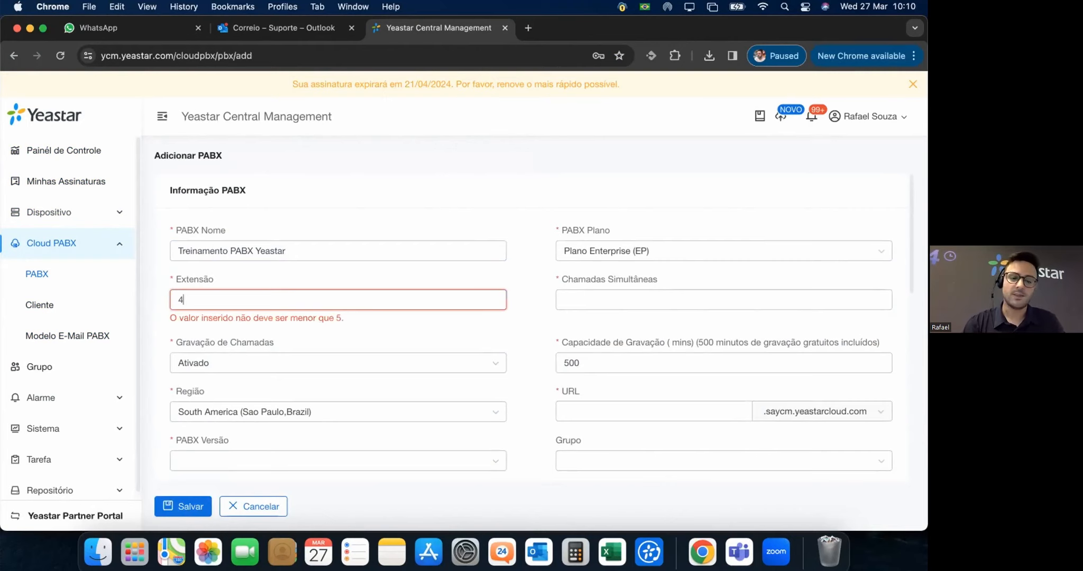
key(BackSpace)
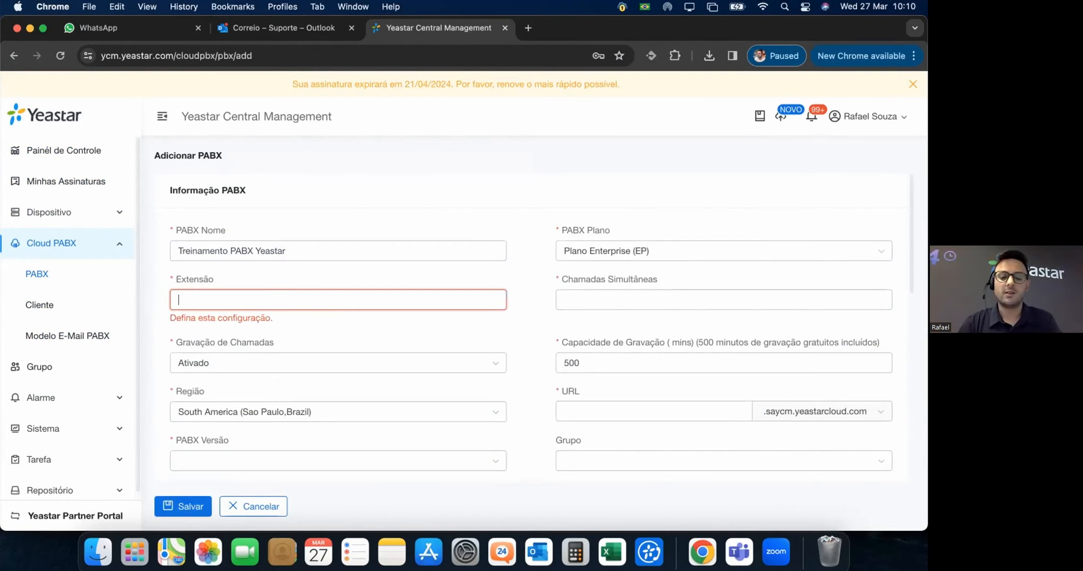
text(5)
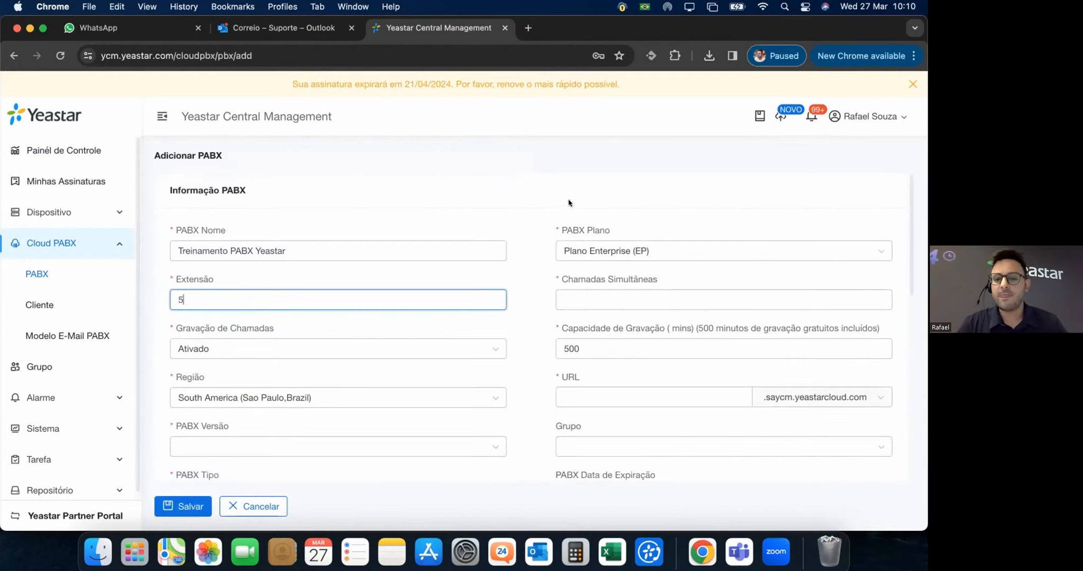
Choose Plano Enterprise (EP) and set simultaneous calls to 5.
click(620, 253)
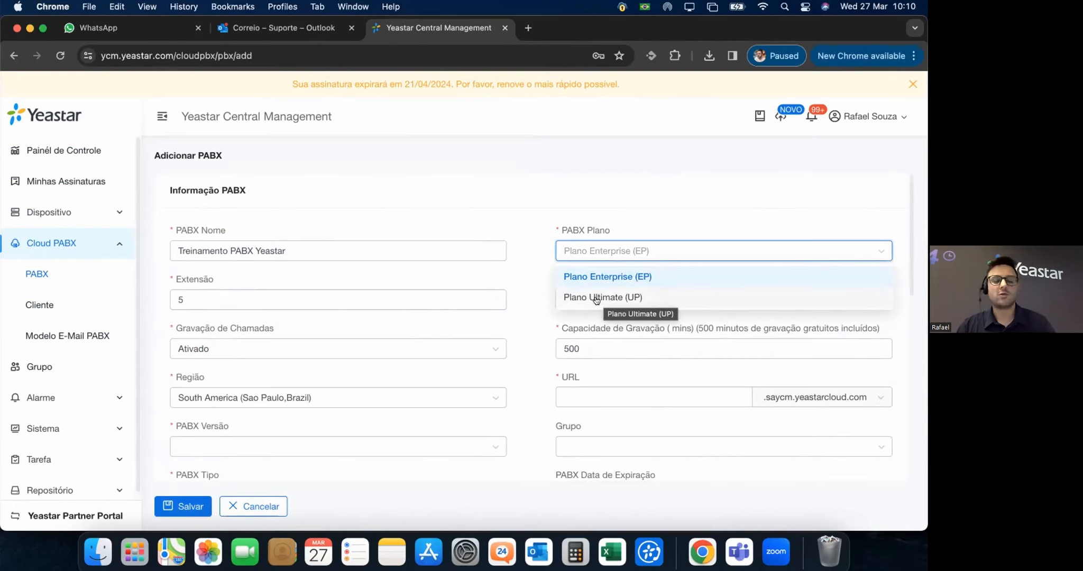
click(628, 276)
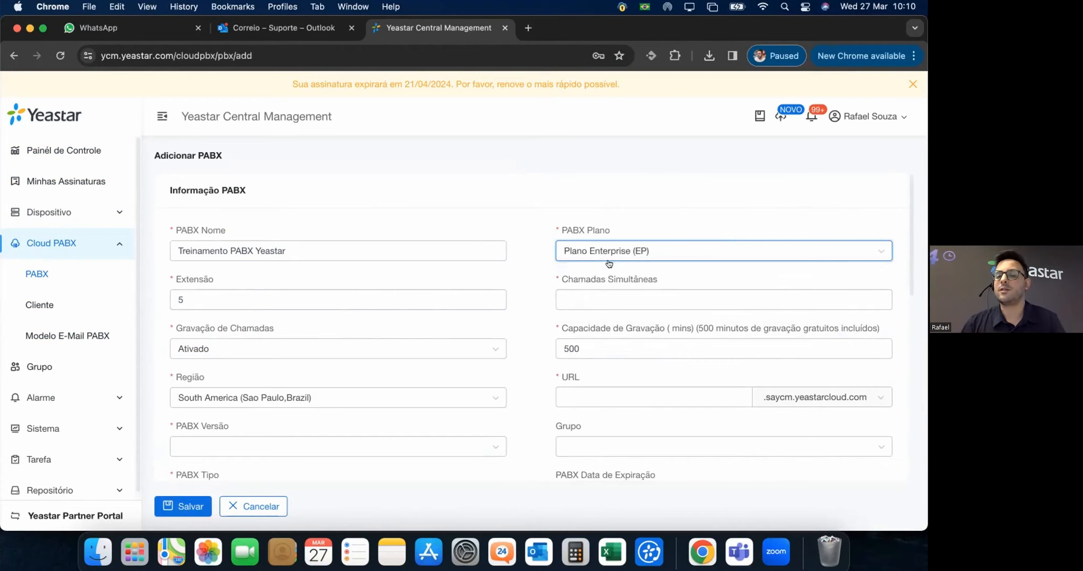
scroll(565, 251, down, 3)
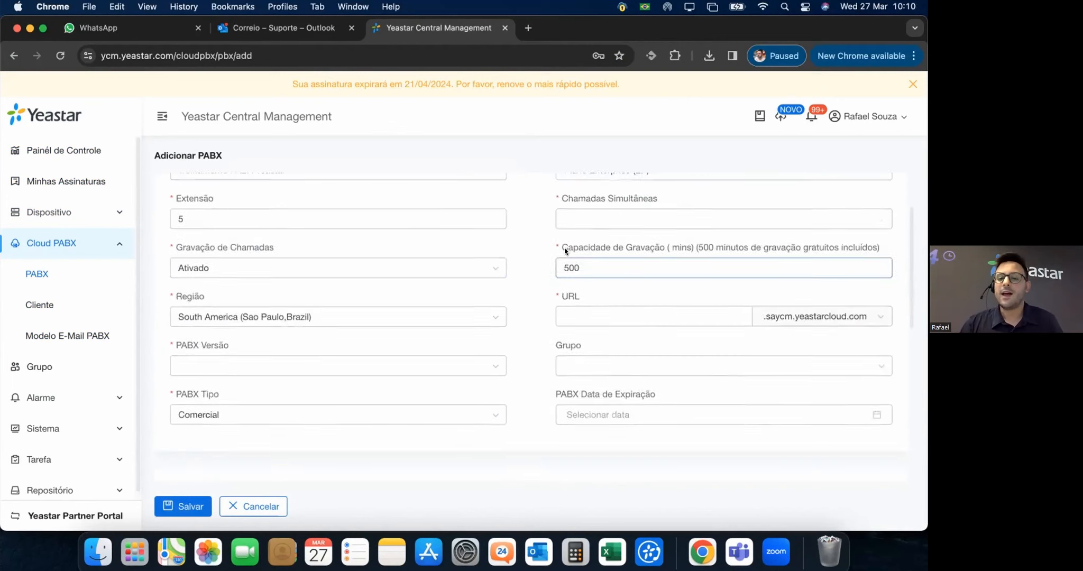
scroll(565, 251, up, 1)
click(582, 250)
scroll(582, 252, up, 2)
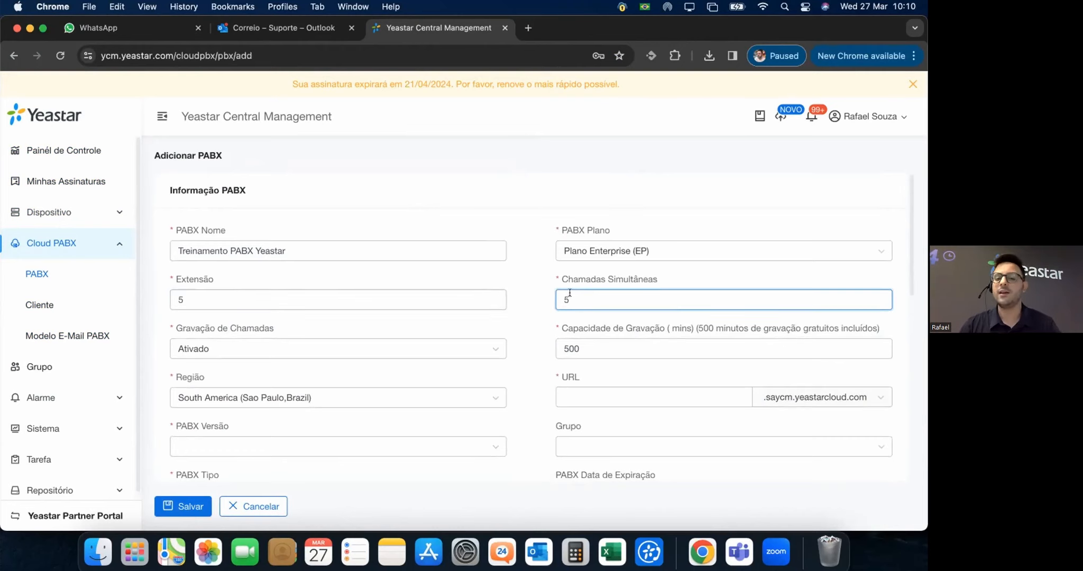
click(533, 337)
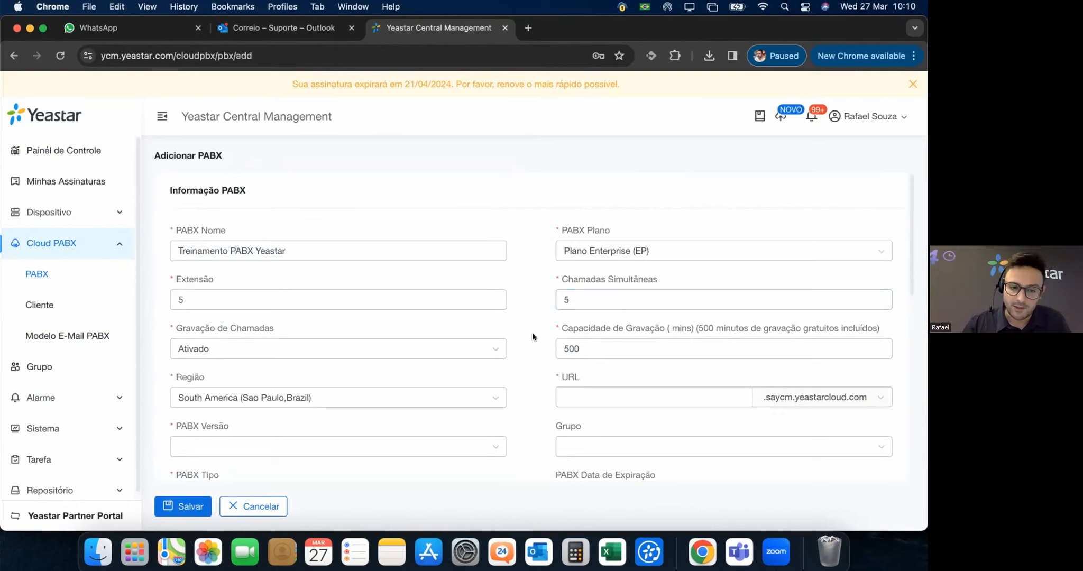
scroll(532, 337, down, 2)
click(300, 293)
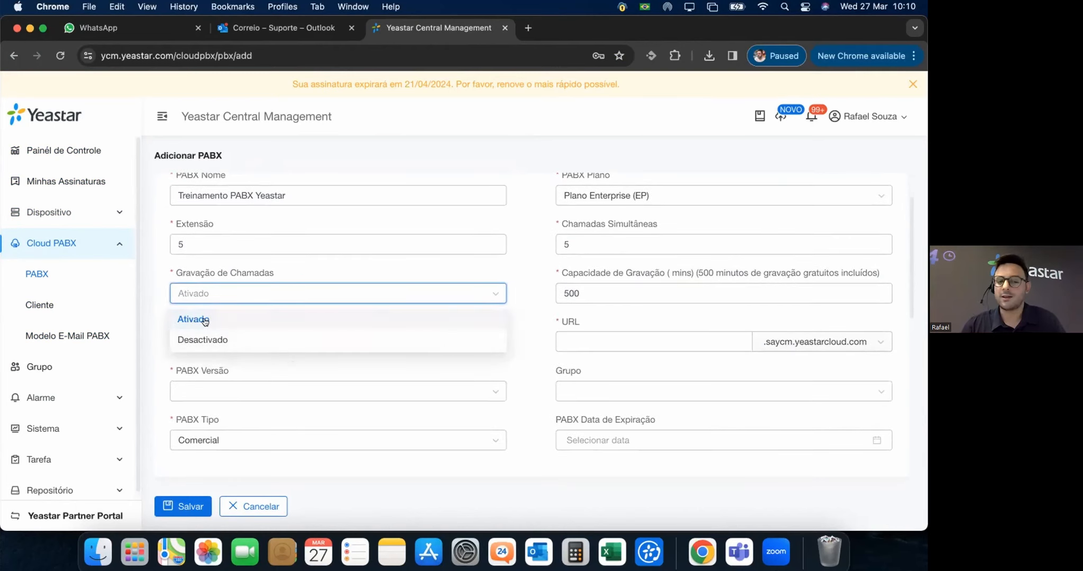
Keep call recording Ativado with 500 minutes of capacity.
click(232, 319)
click(676, 284)
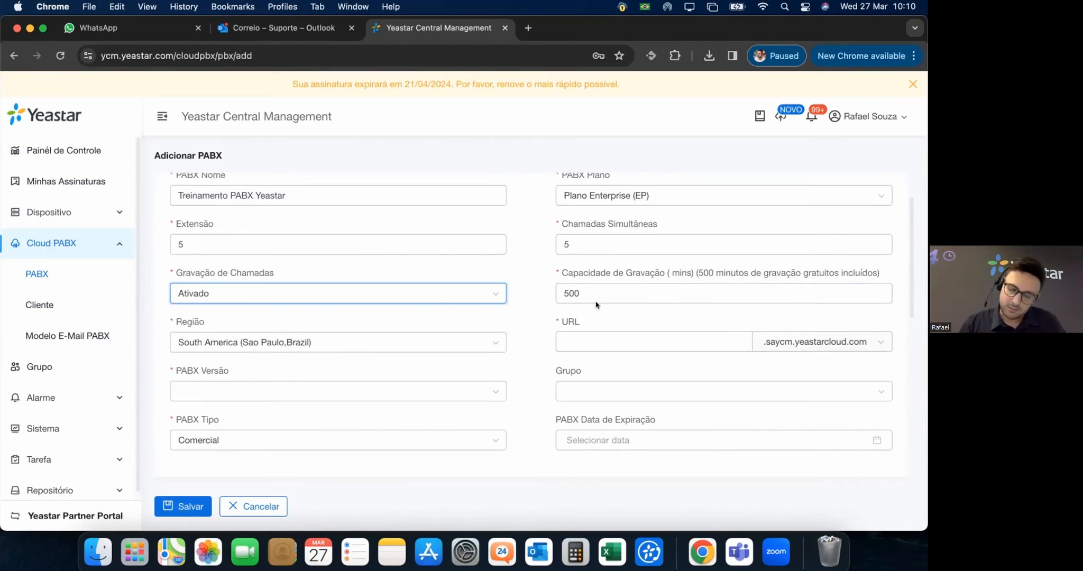
click(561, 292)
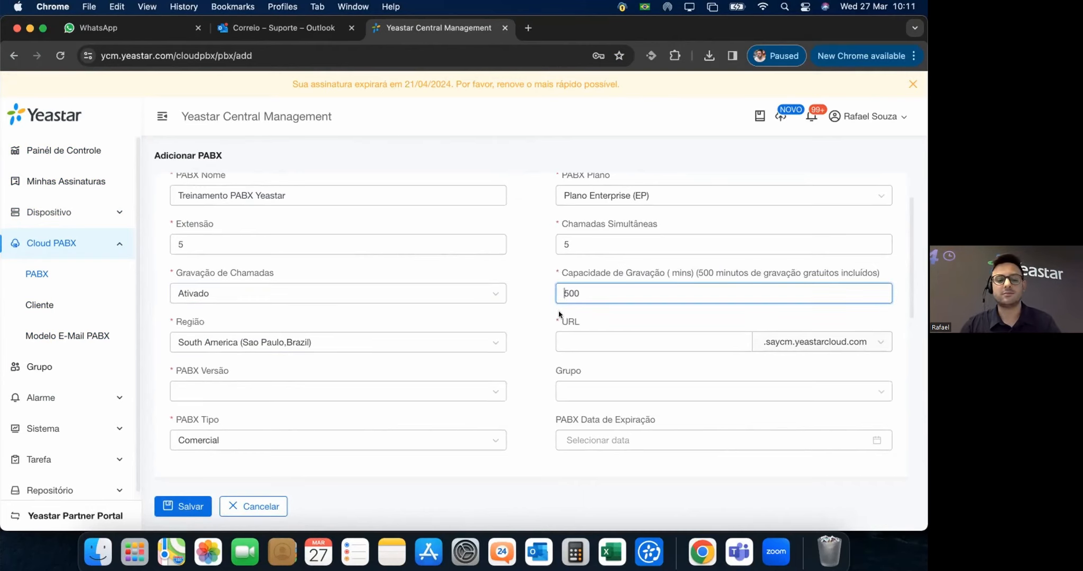
text(1)
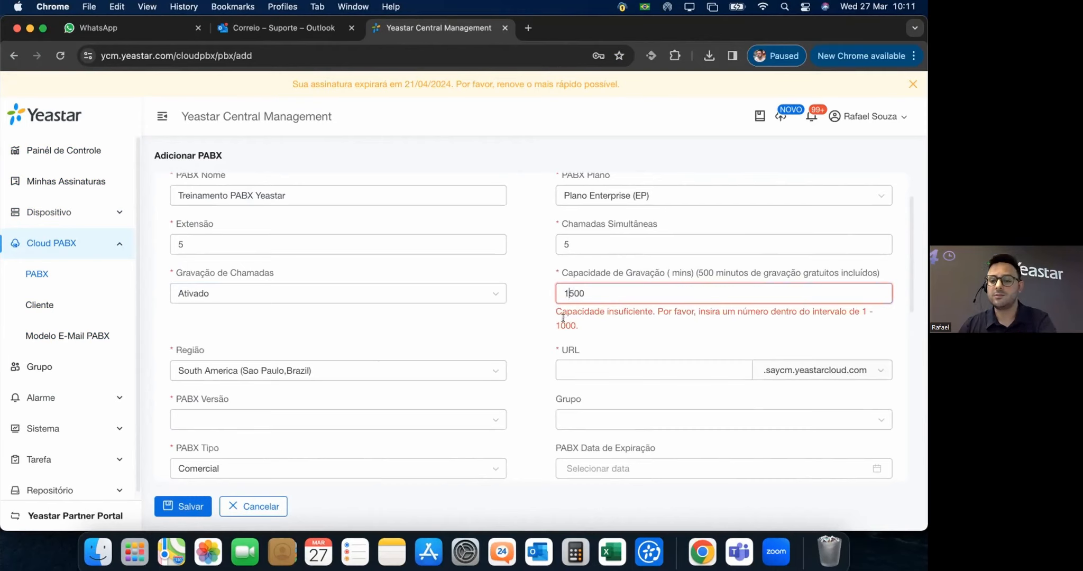
key(BackSpace)
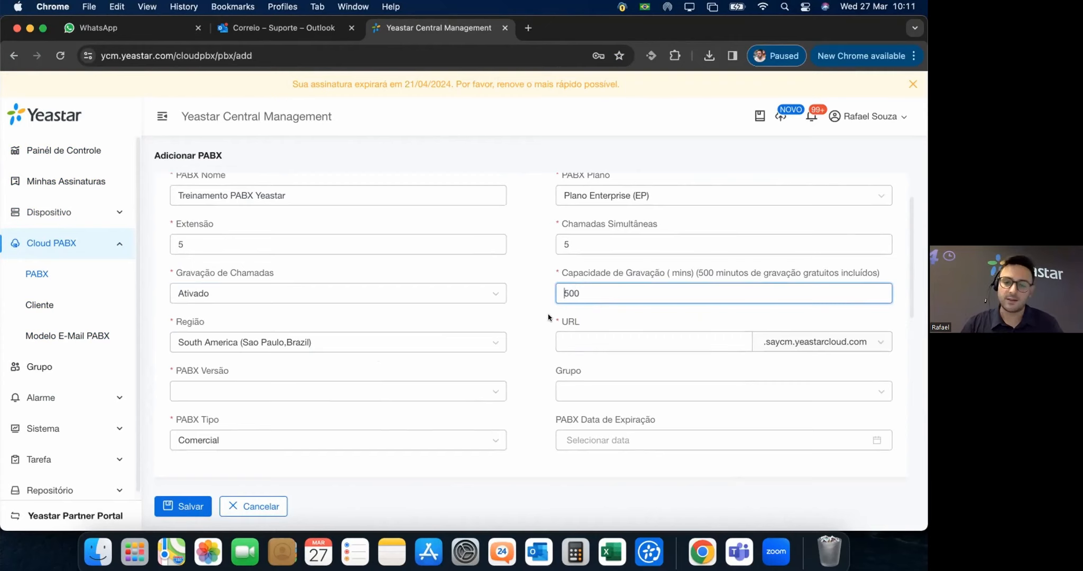
Set the region to South America (Sao Paulo, Brazil).
click(494, 341)
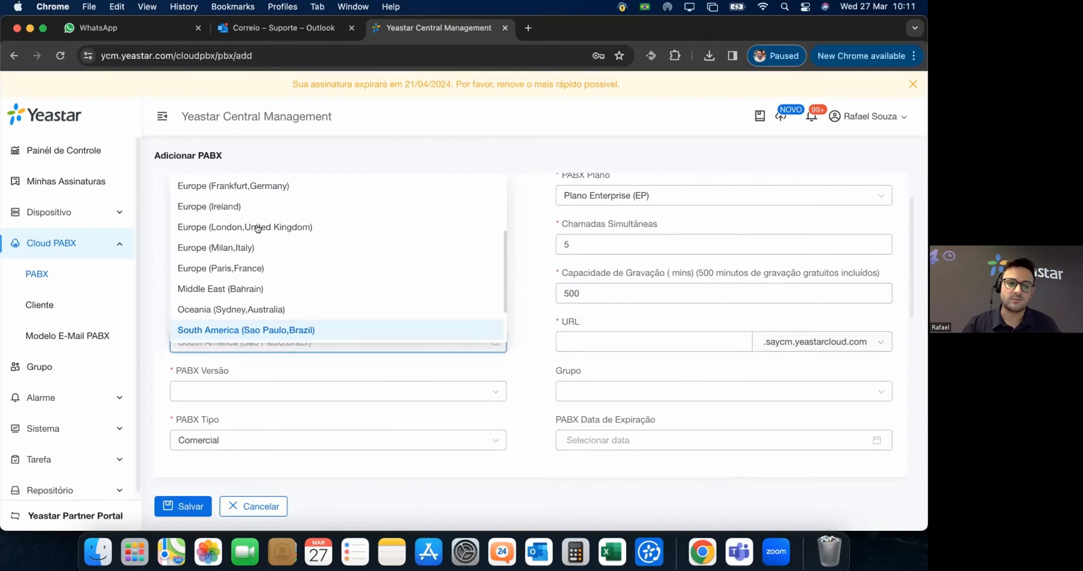
scroll(379, 283, up, 5)
scroll(423, 299, down, 3)
scroll(513, 315, down, 4)
scroll(512, 315, up, 4)
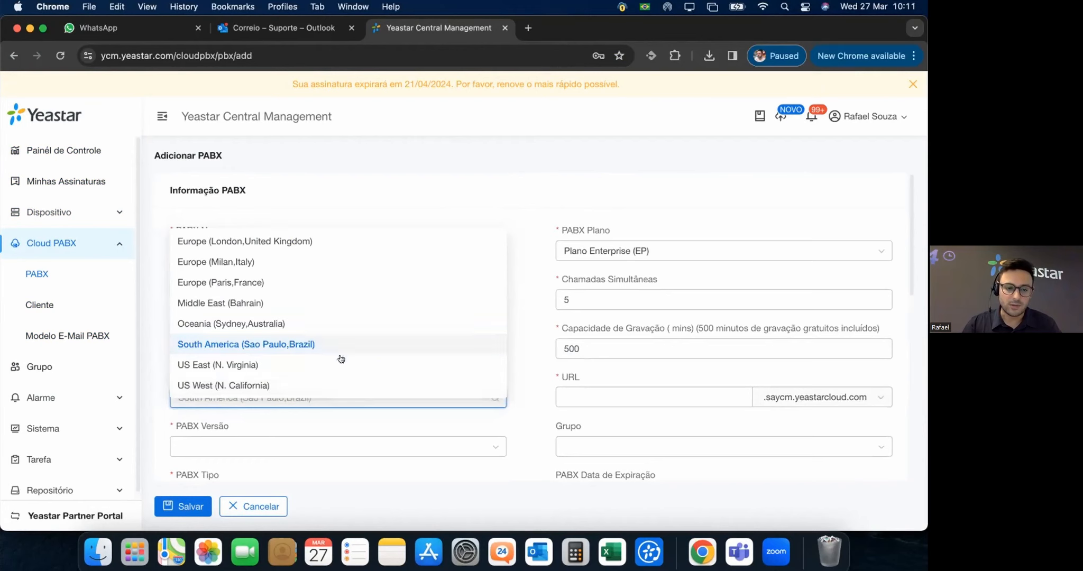
scroll(338, 378, down, 1)
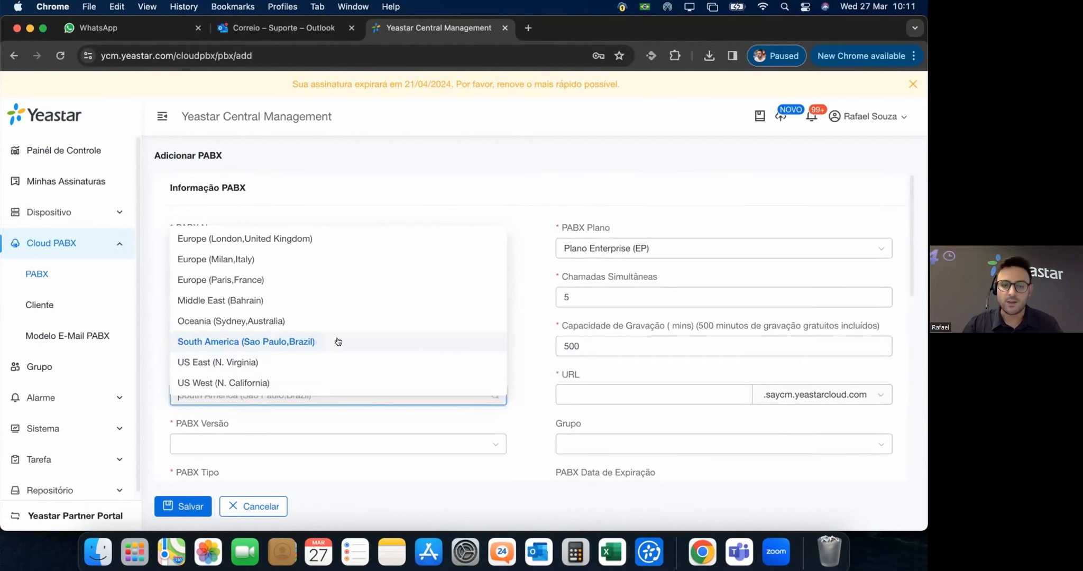
click(319, 342)
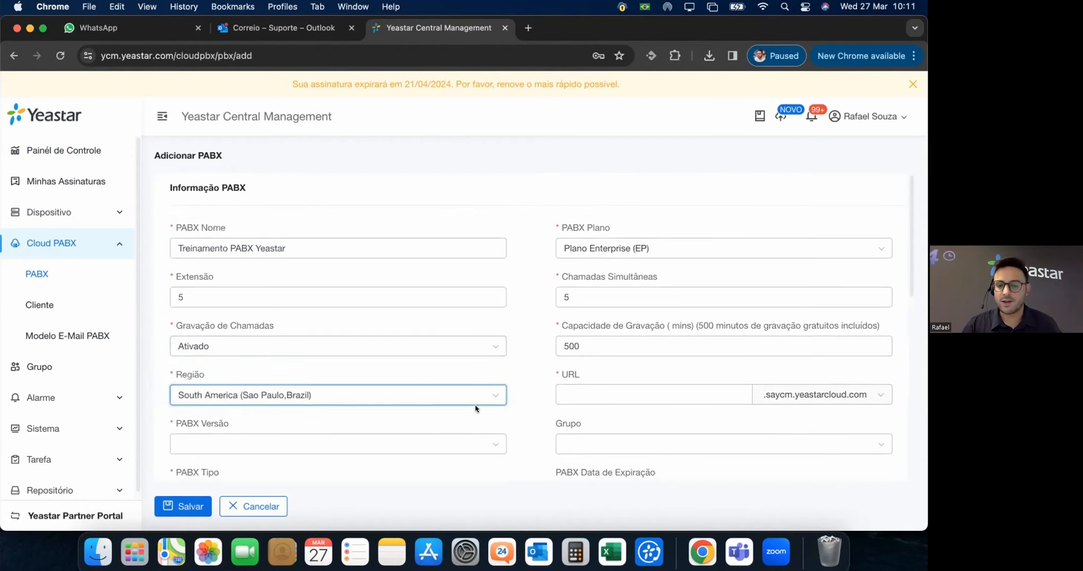
scroll(491, 391, down, 2)
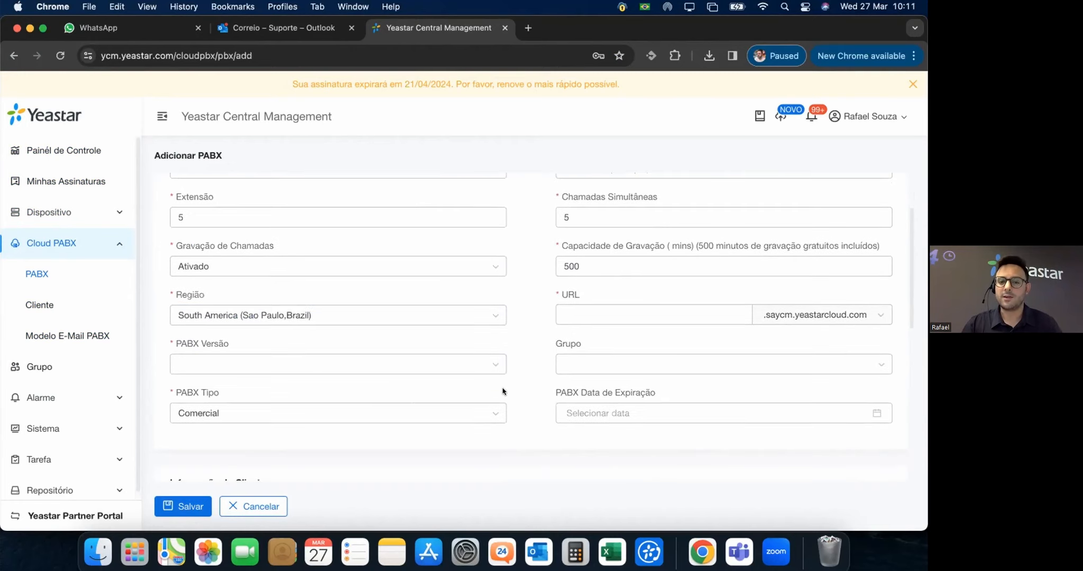
Enter treinamentoyeastar as the PBX URL name and open the PABX Versão list.
click(571, 315)
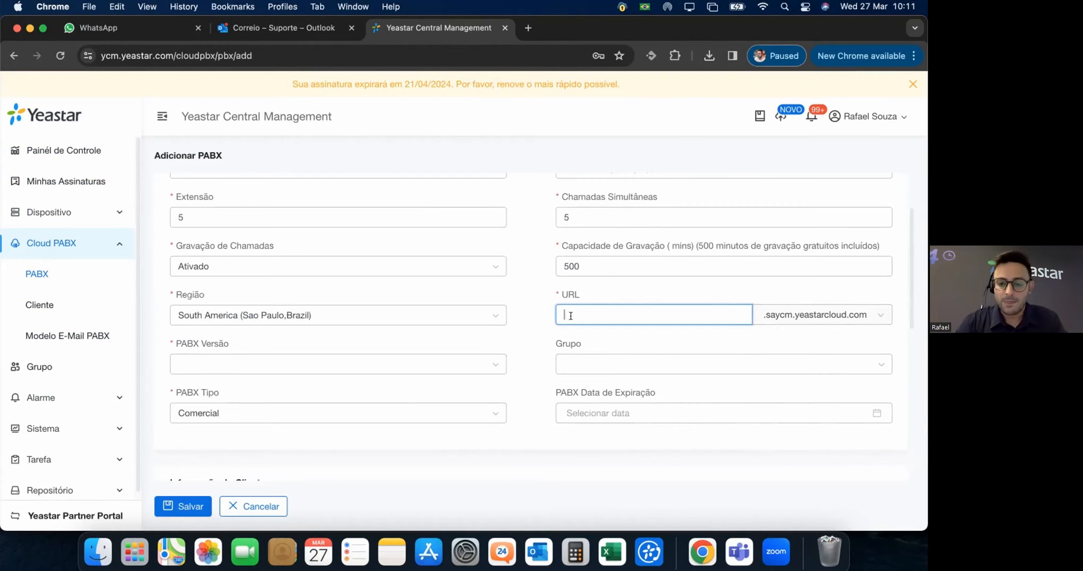
text(inamentoyeastar)
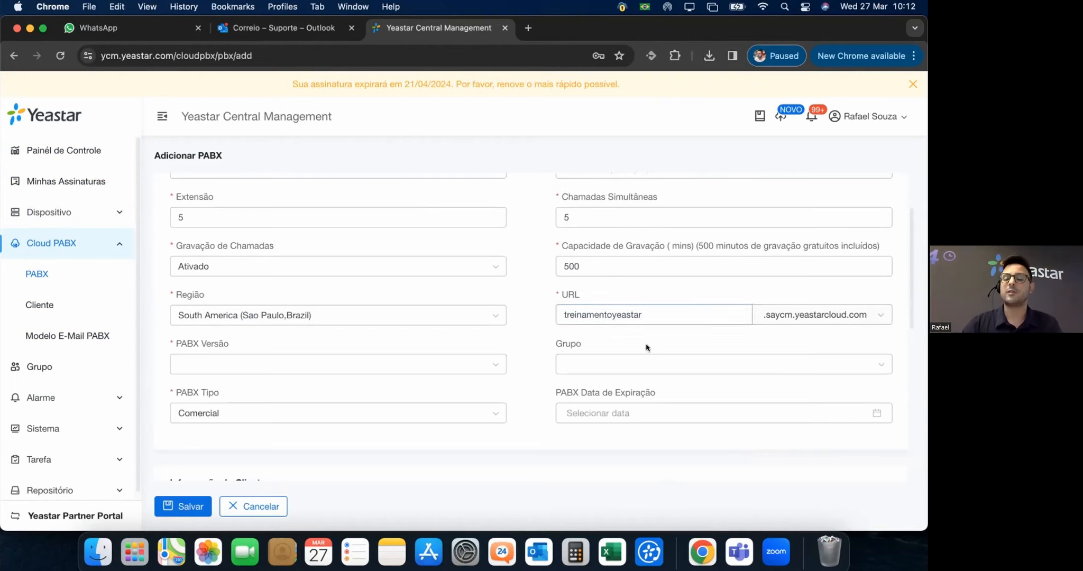
click(400, 364)
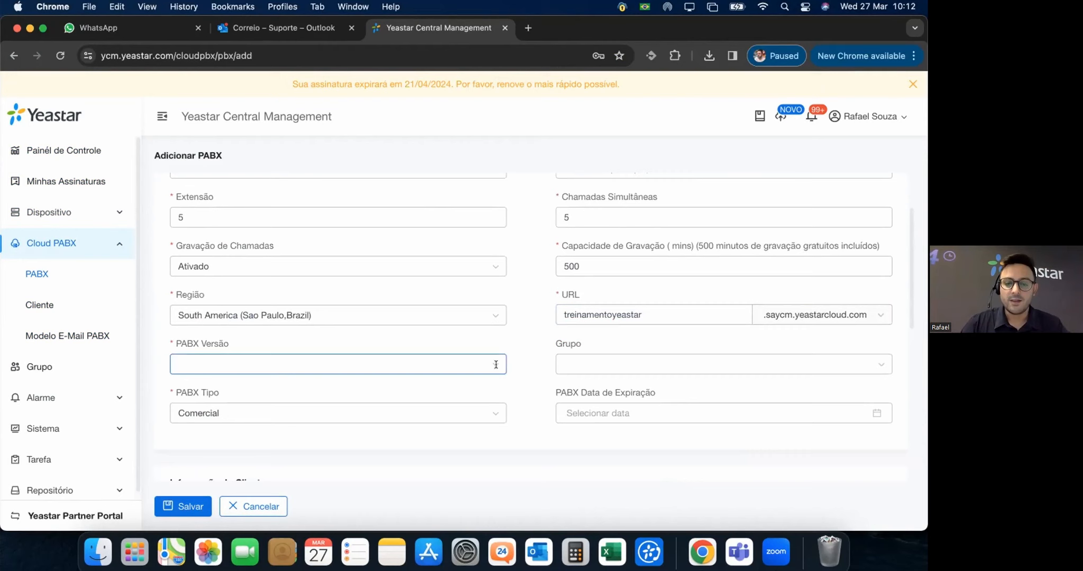
click(497, 363)
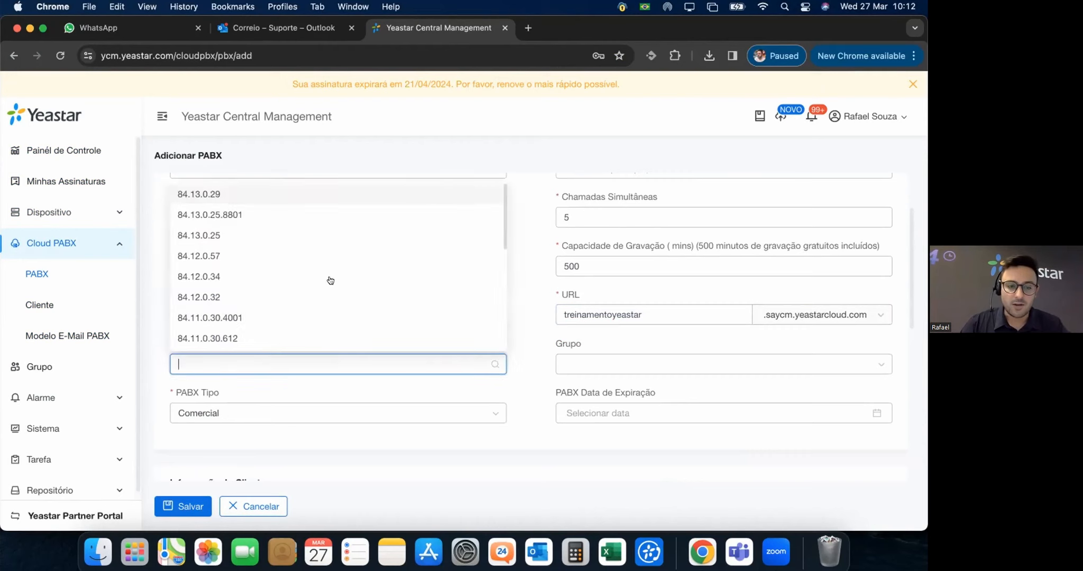
Select version 84.13.0.29 and assign the PBX to the UC Tech - End Users group.
click(196, 194)
click(604, 357)
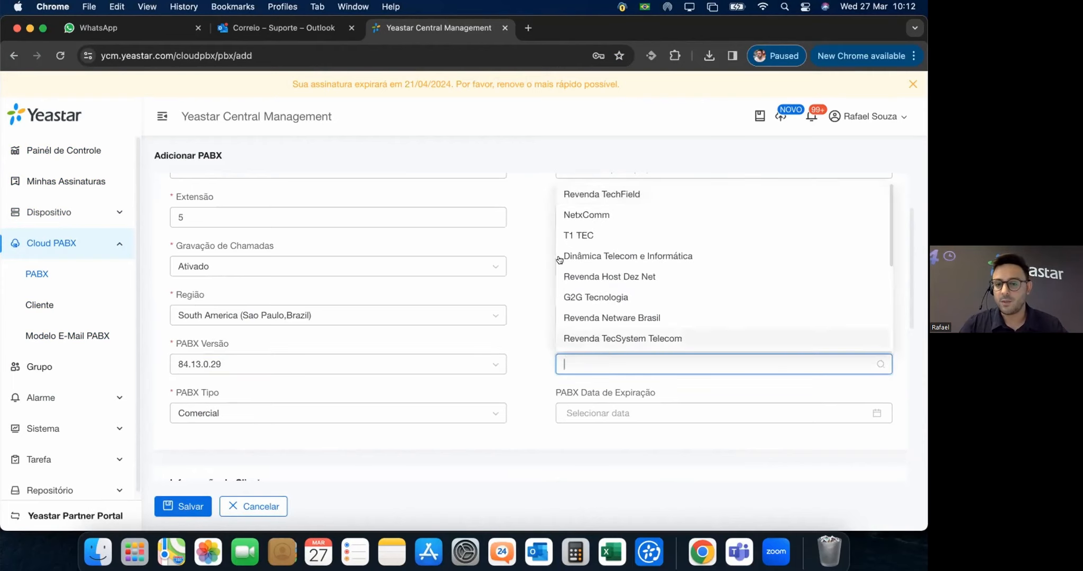
scroll(613, 214, down, 2)
scroll(465, 283, down, 4)
scroll(465, 282, up, 4)
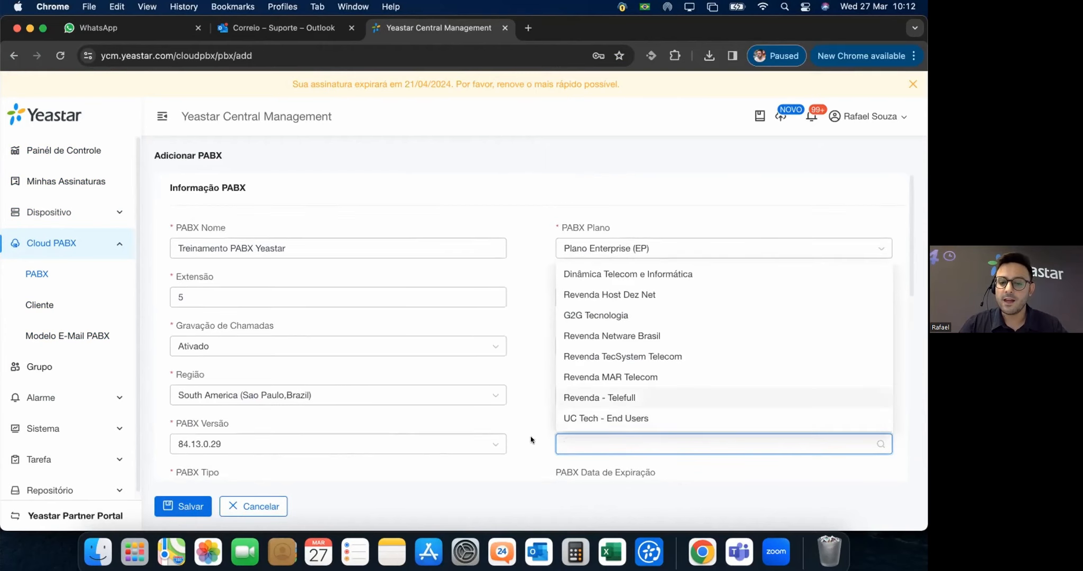
scroll(532, 440, down, 1)
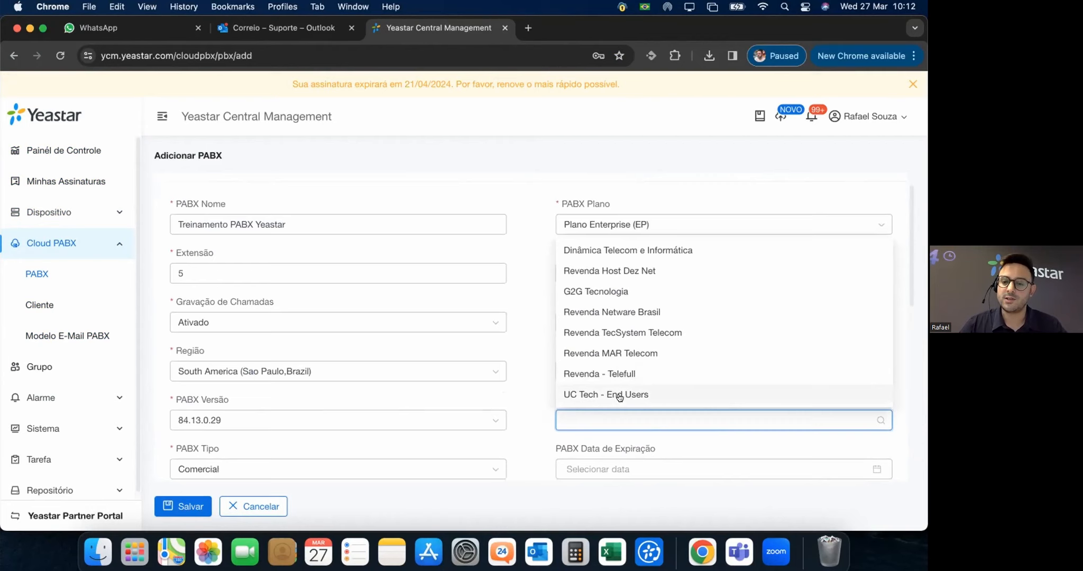
click(620, 397)
click(521, 423)
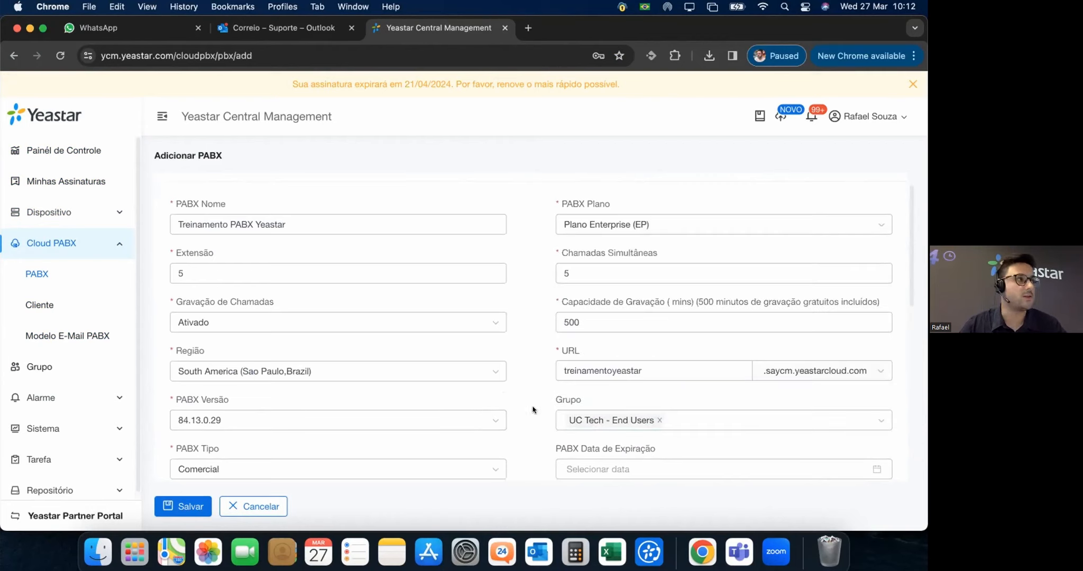
scroll(512, 375, down, 3)
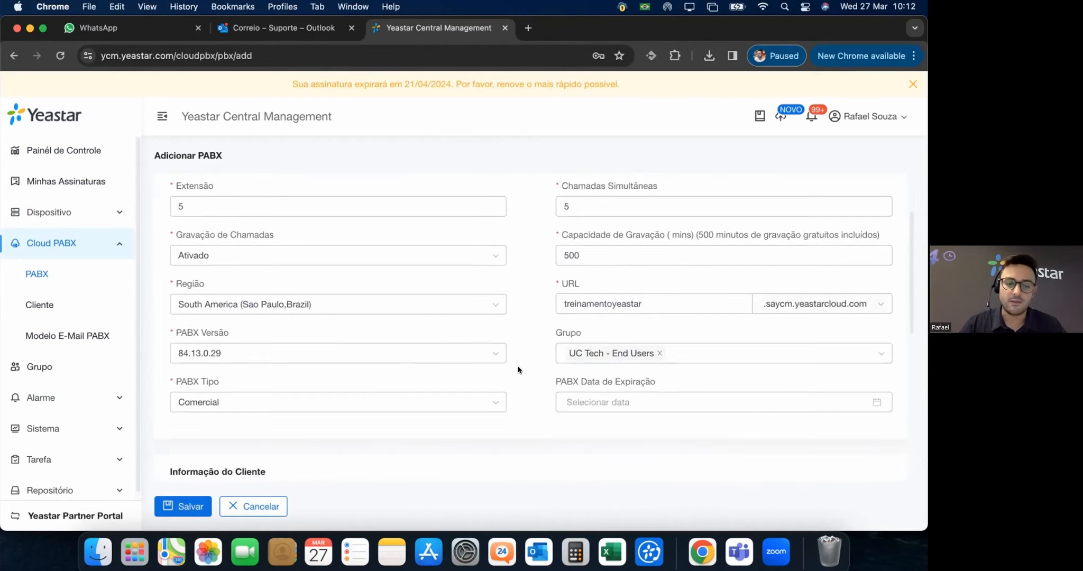
scroll(518, 370, down, 2)
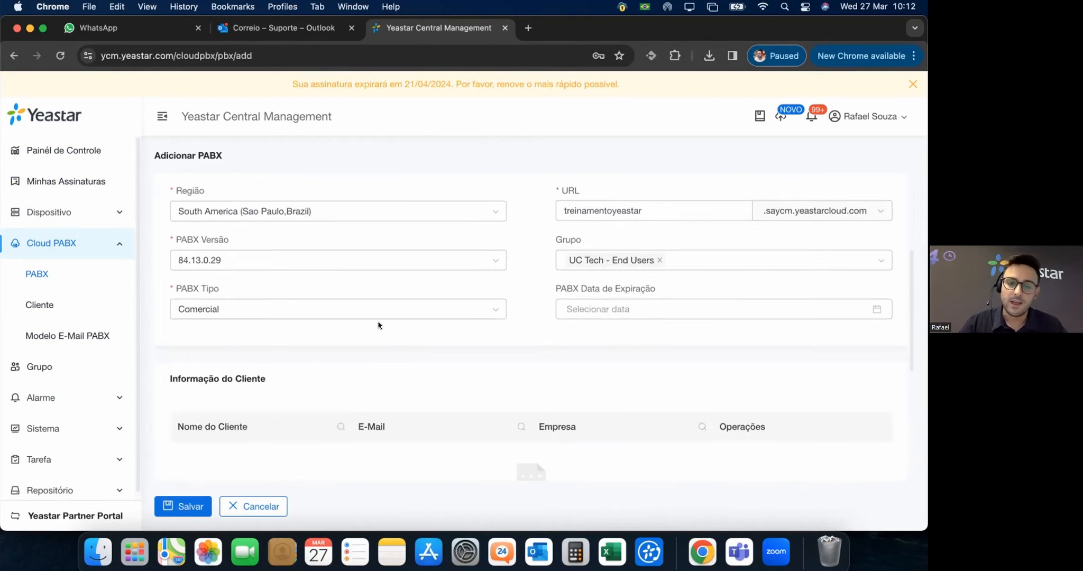
click(495, 315)
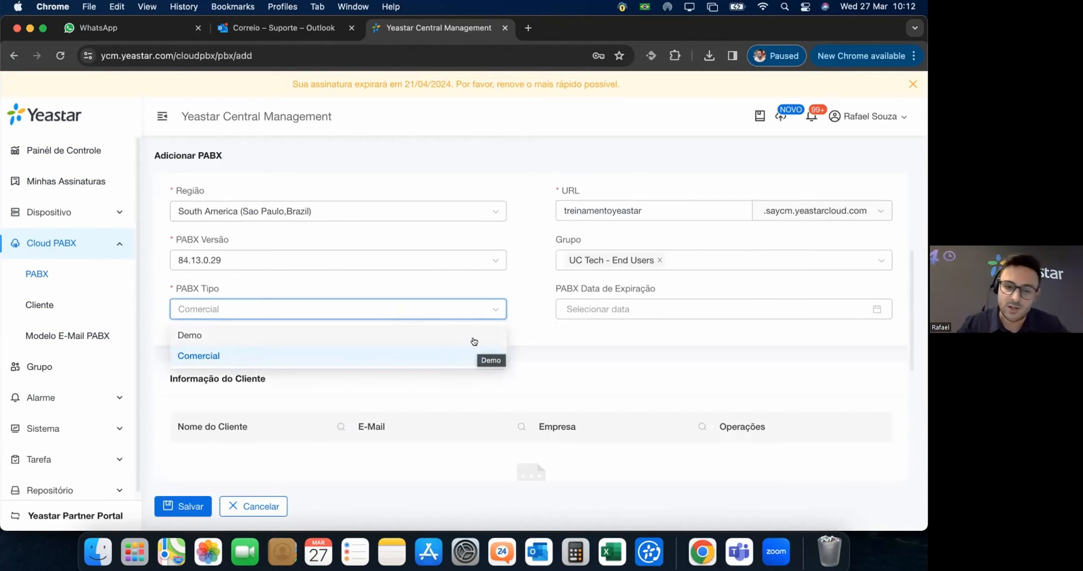
click(202, 339)
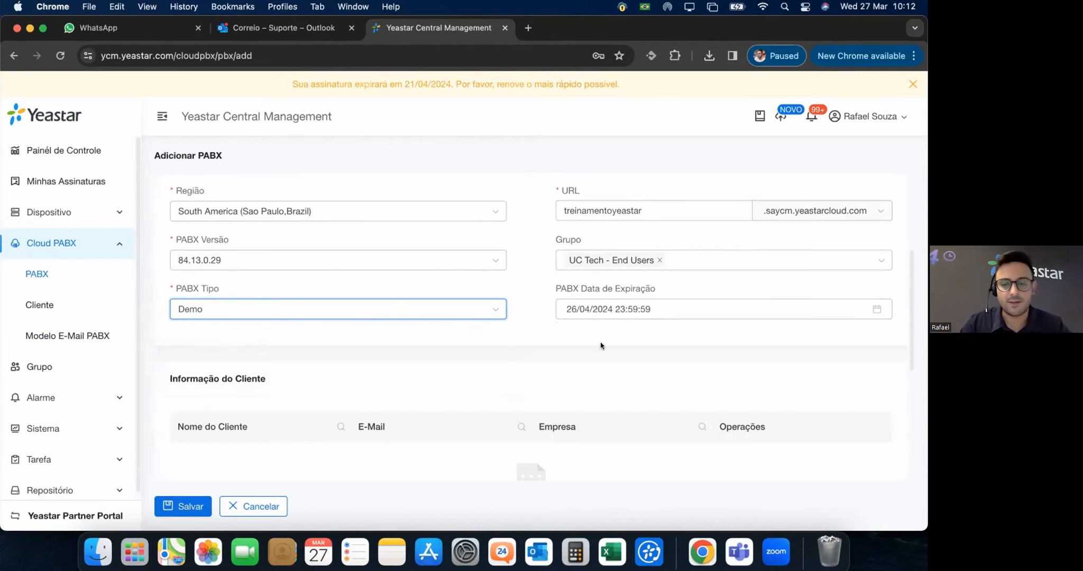
click(673, 308)
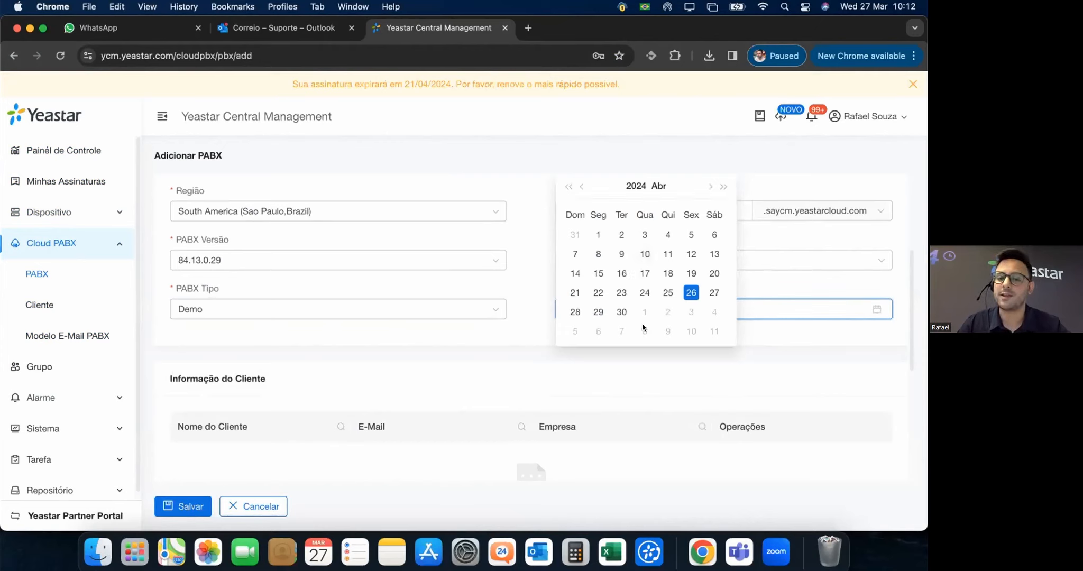
click(644, 254)
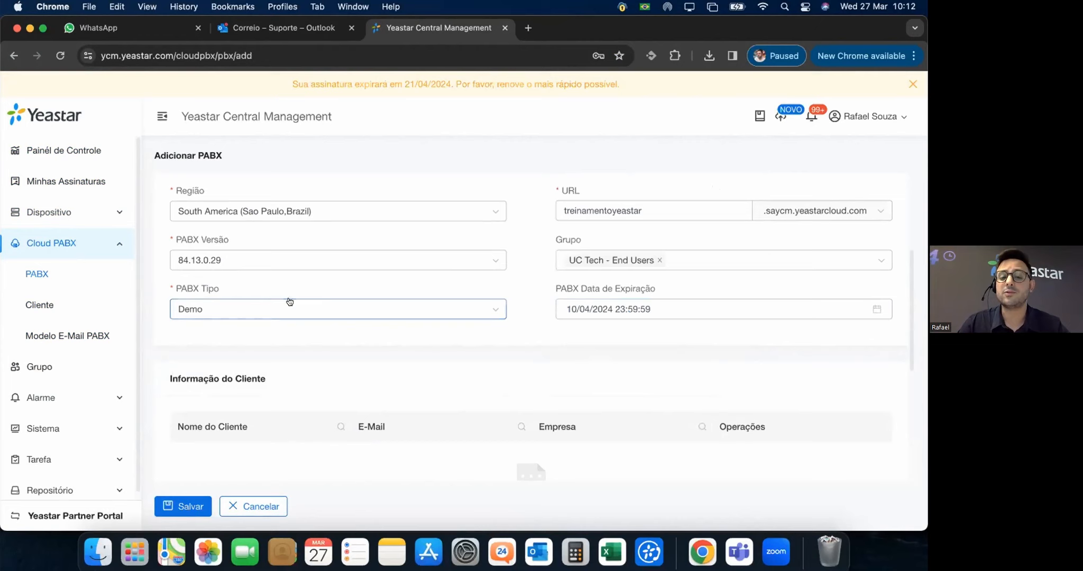
click(482, 308)
click(195, 357)
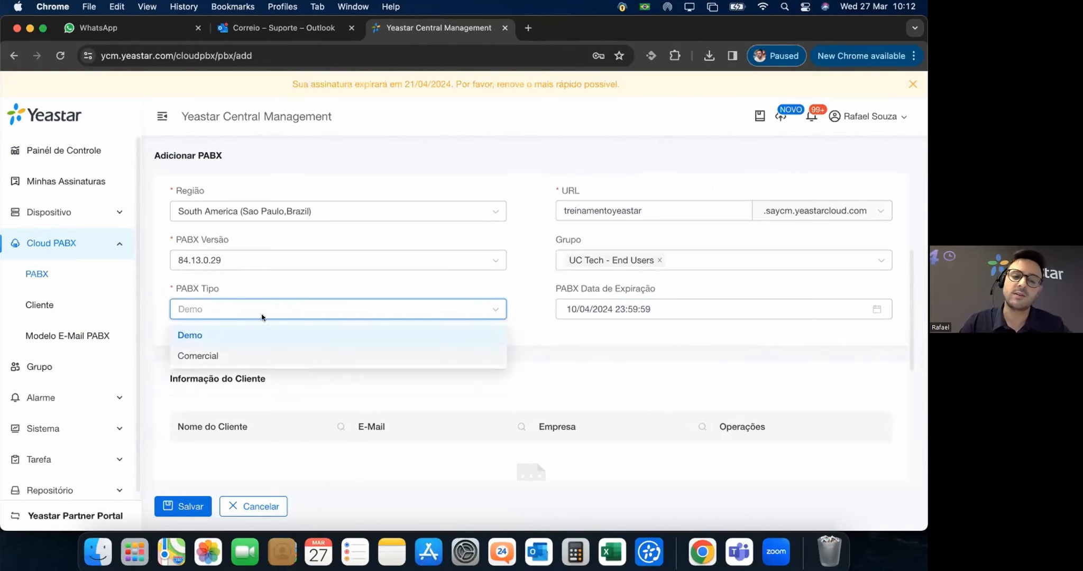
click(633, 306)
click(530, 322)
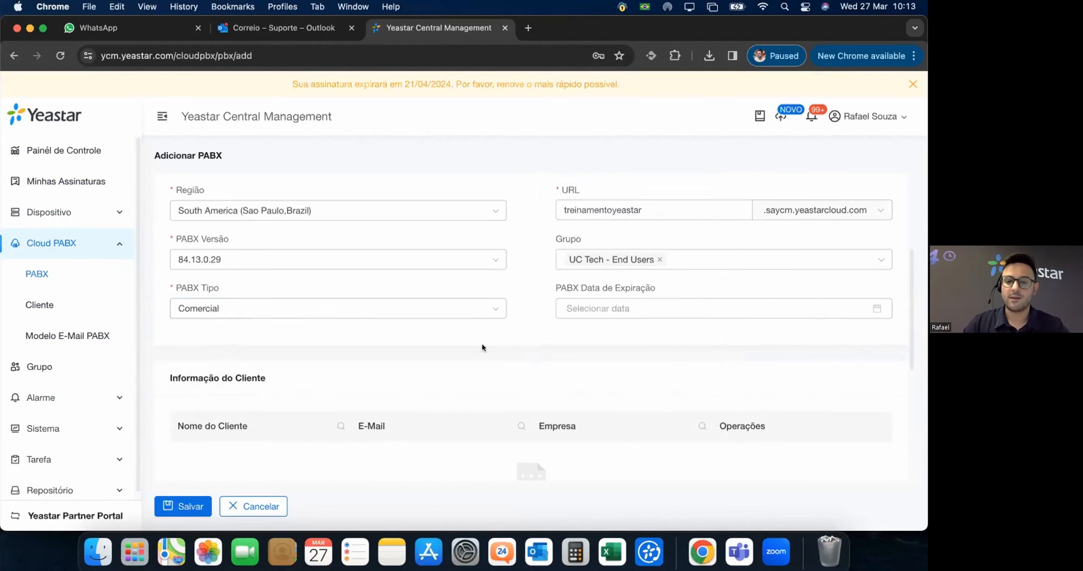
scroll(481, 345, down, 3)
scroll(572, 346, up, 3)
scroll(513, 346, up, 2)
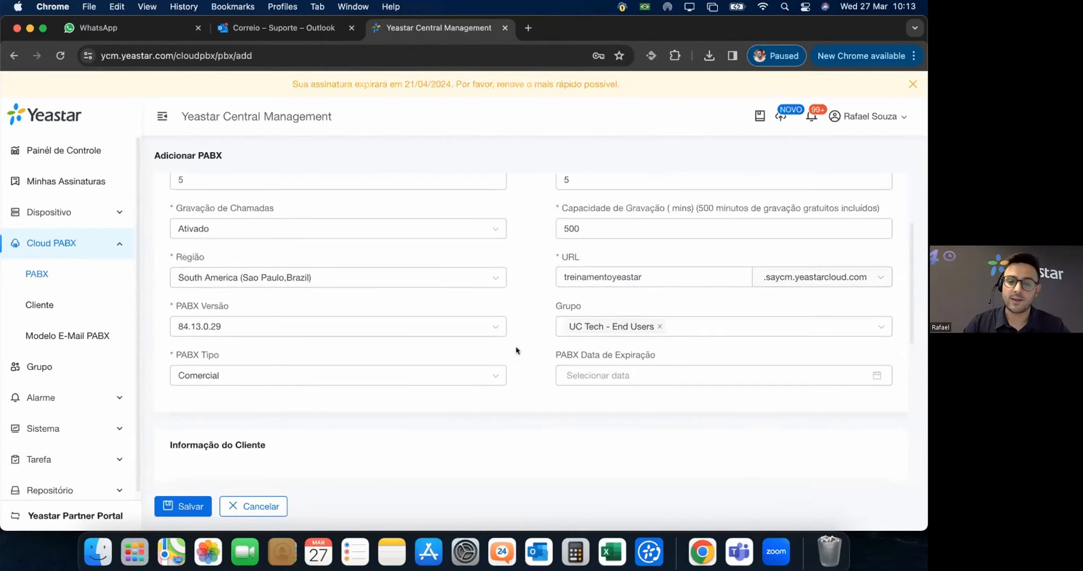
scroll(517, 346, down, 4)
click(455, 266)
Make the PBX a Demo with an expiration date of 10 April 2024.
click(262, 285)
click(646, 260)
click(645, 354)
scroll(426, 293, down, 4)
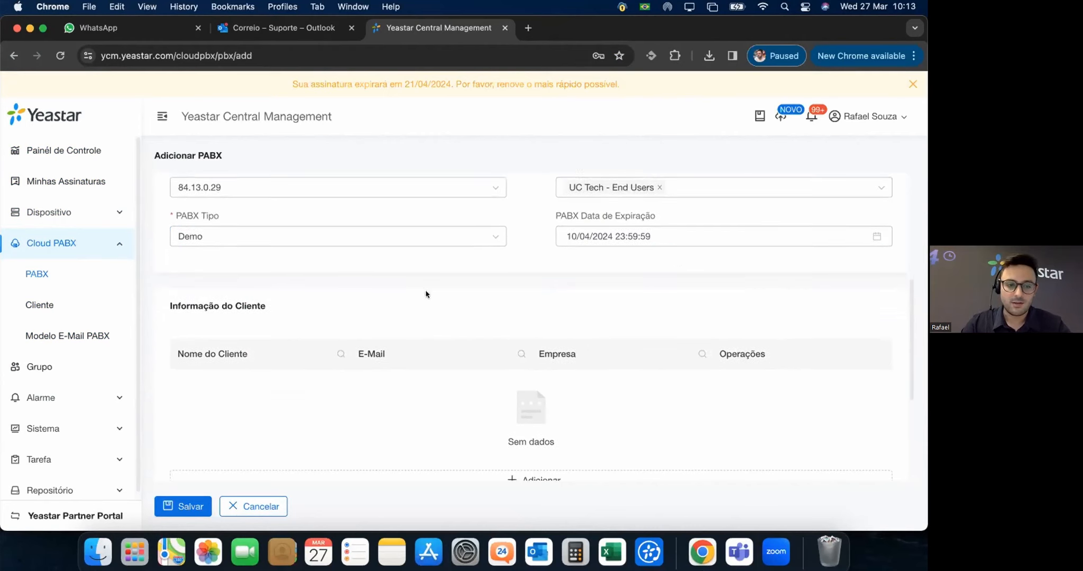
scroll(155, 274, down, 1)
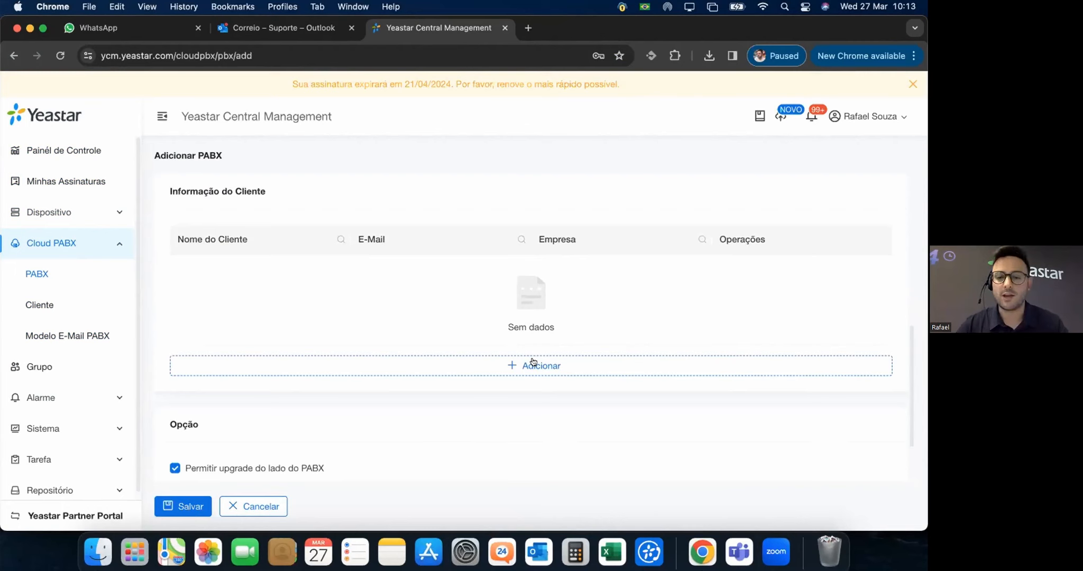
Add UC Technology as the customer for the PBX.
click(533, 364)
scroll(260, 382, down, 5)
click(251, 416)
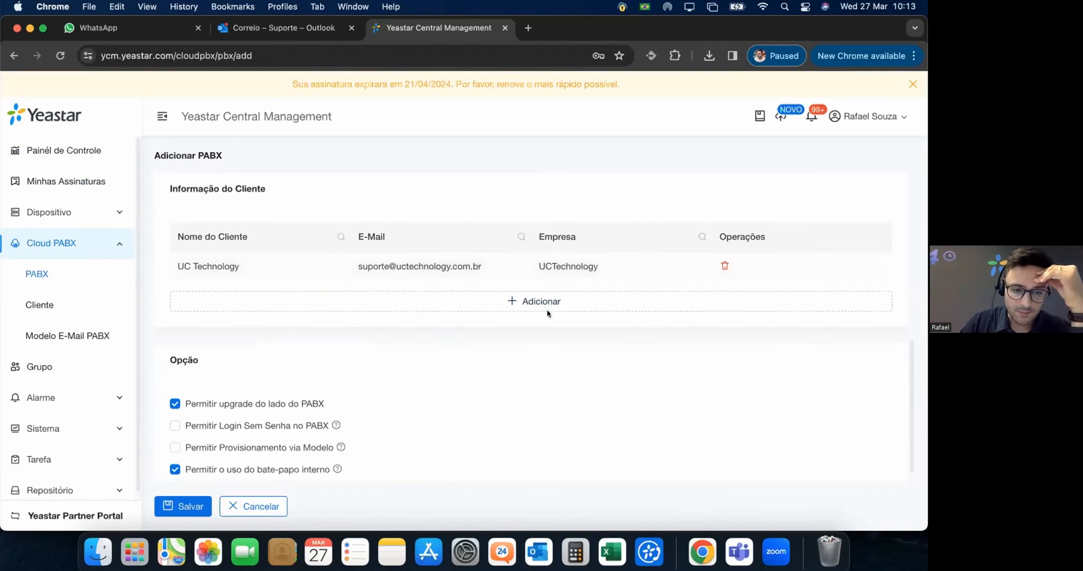
Review the Opção checkboxes and tooltips, then save the Demo PBX 'Treinamento PABX Yeastar'.
scroll(508, 360, down, 1)
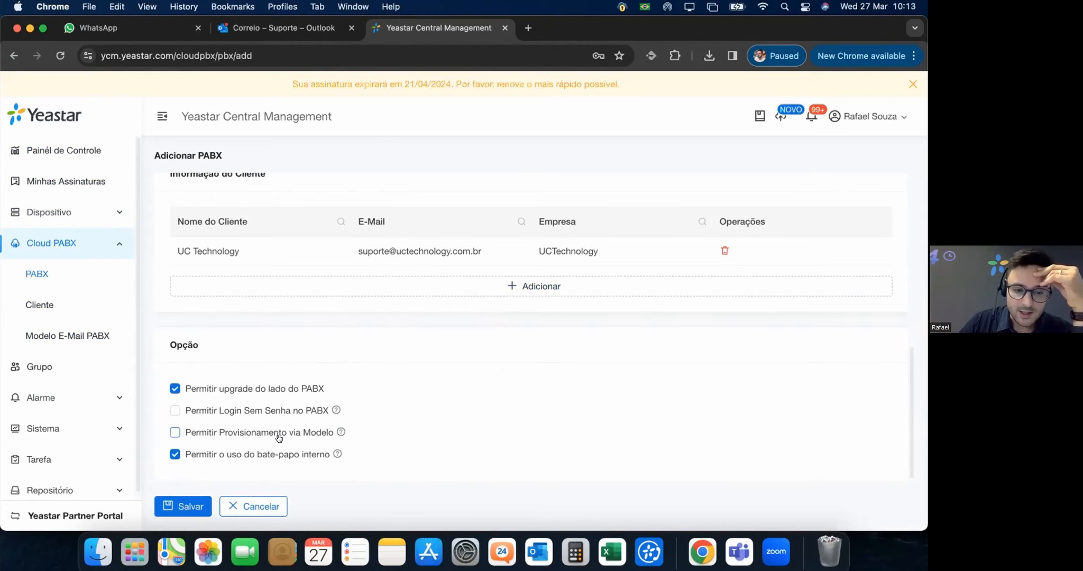
scroll(363, 378, up, 1)
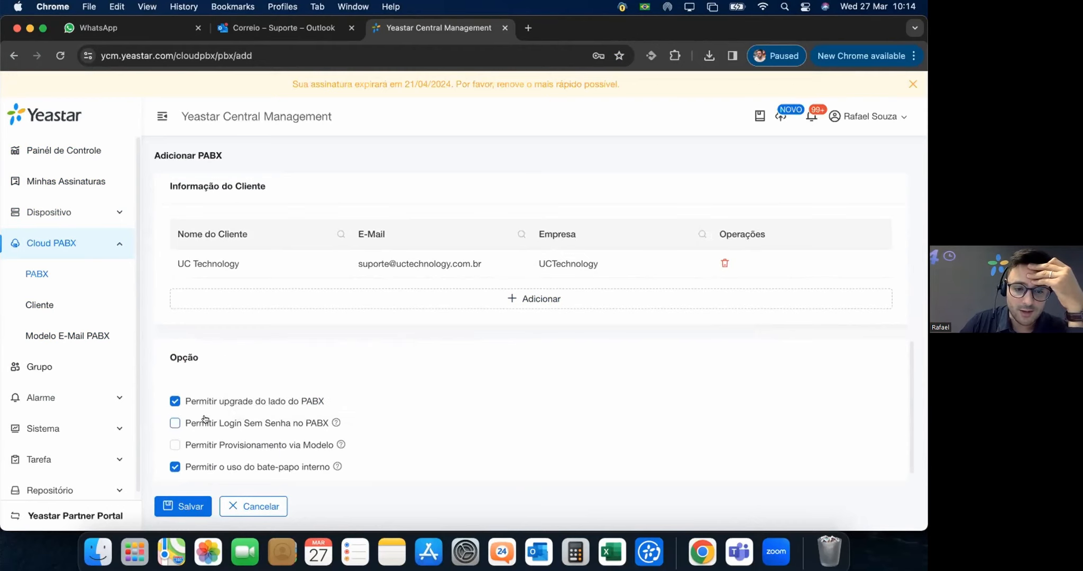
mouse_move(336, 422)
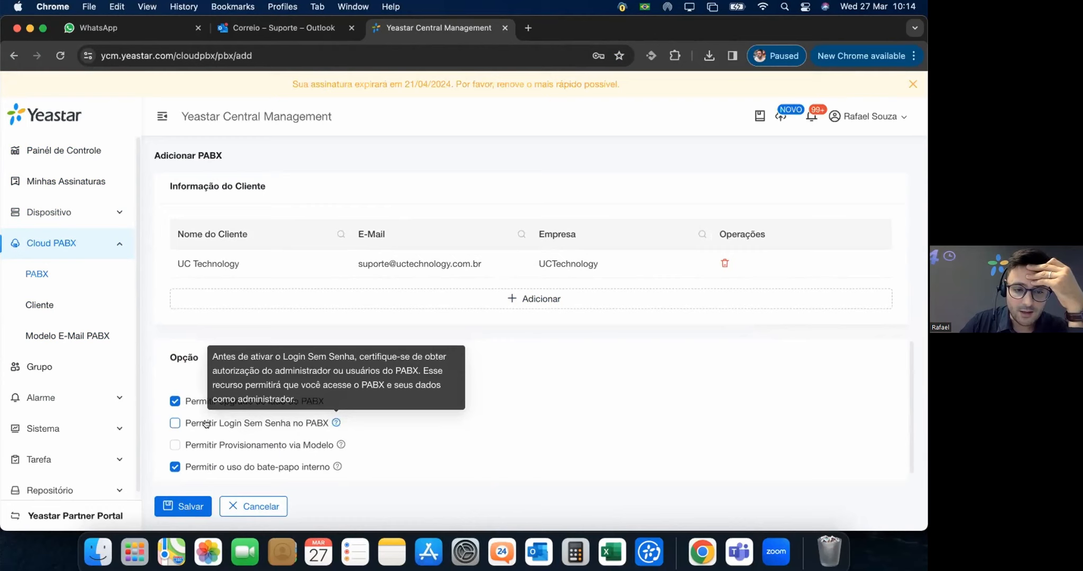
mouse_move(339, 443)
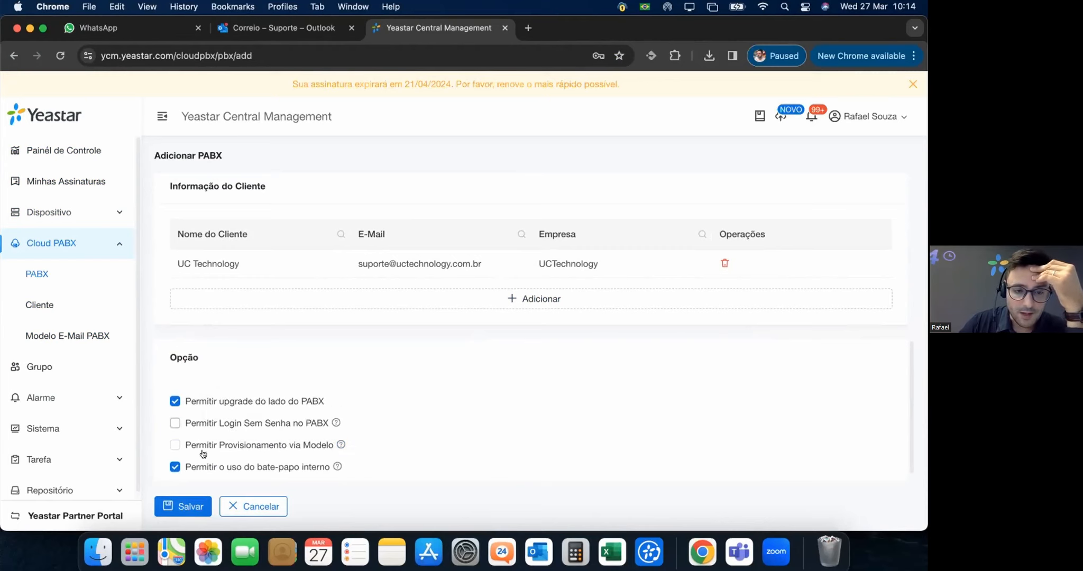
click(173, 508)
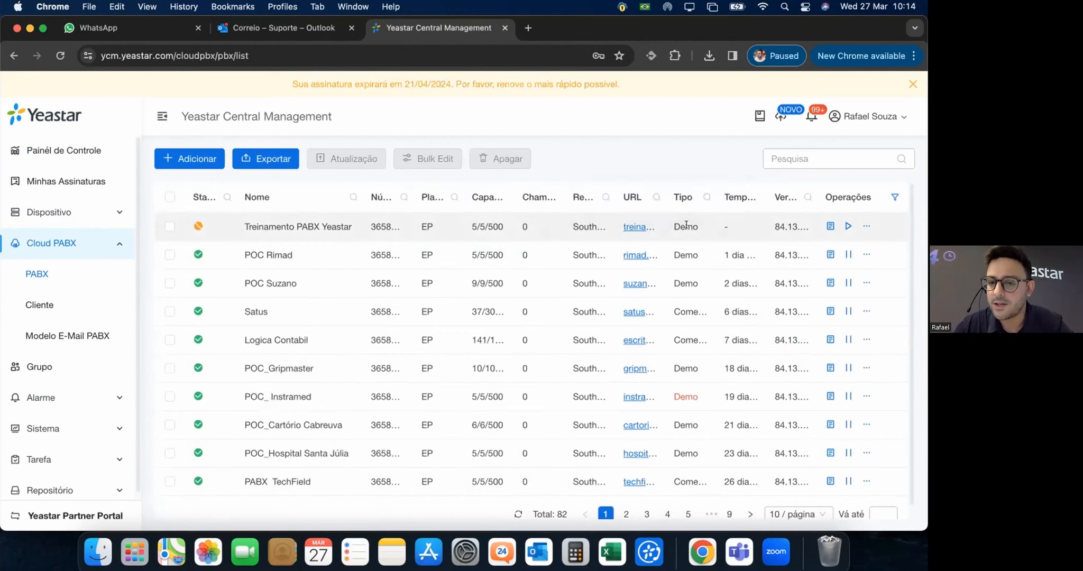
View Treinamento PABX Yeastar's PBX and customer information, then close its details panel.
click(827, 226)
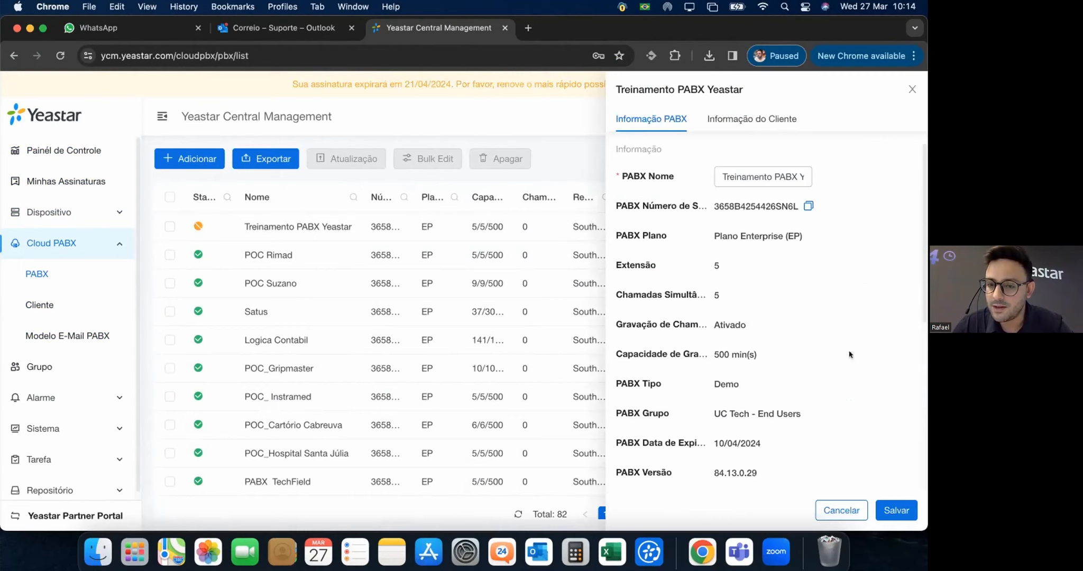
scroll(833, 307, down, 5)
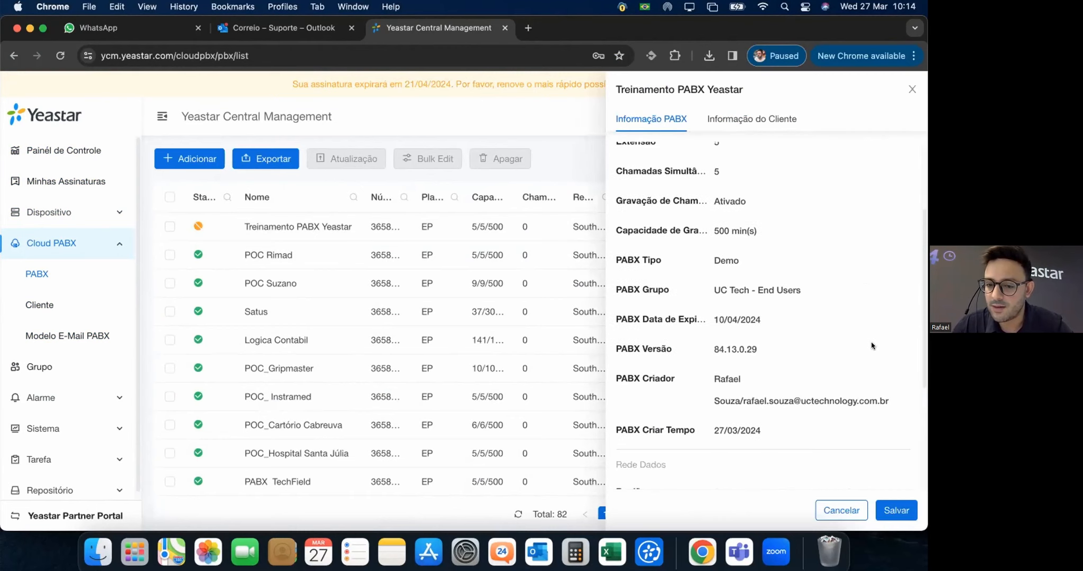
scroll(677, 349, down, 5)
scroll(787, 331, up, 10)
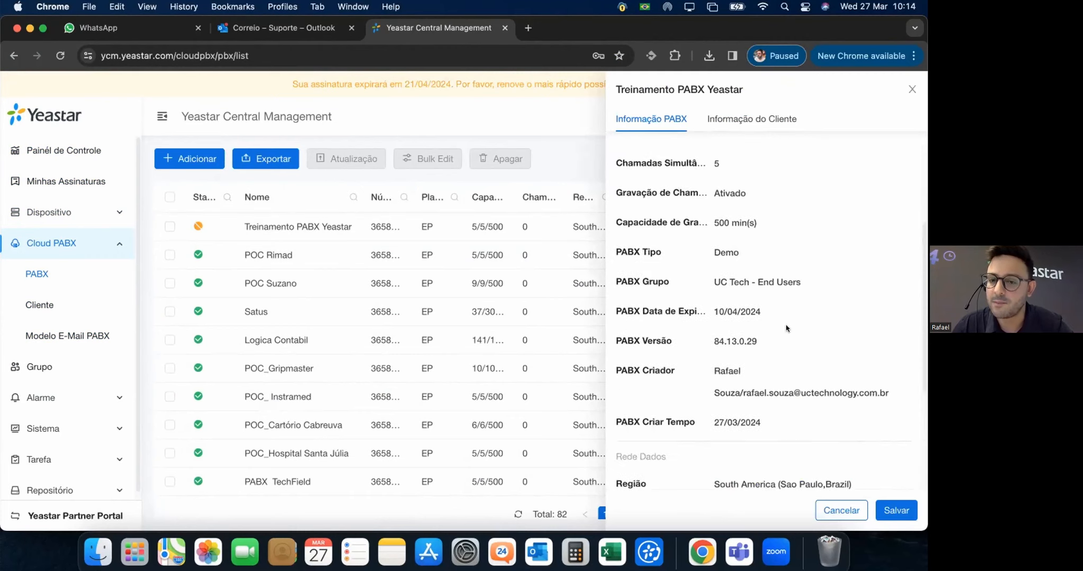
click(729, 122)
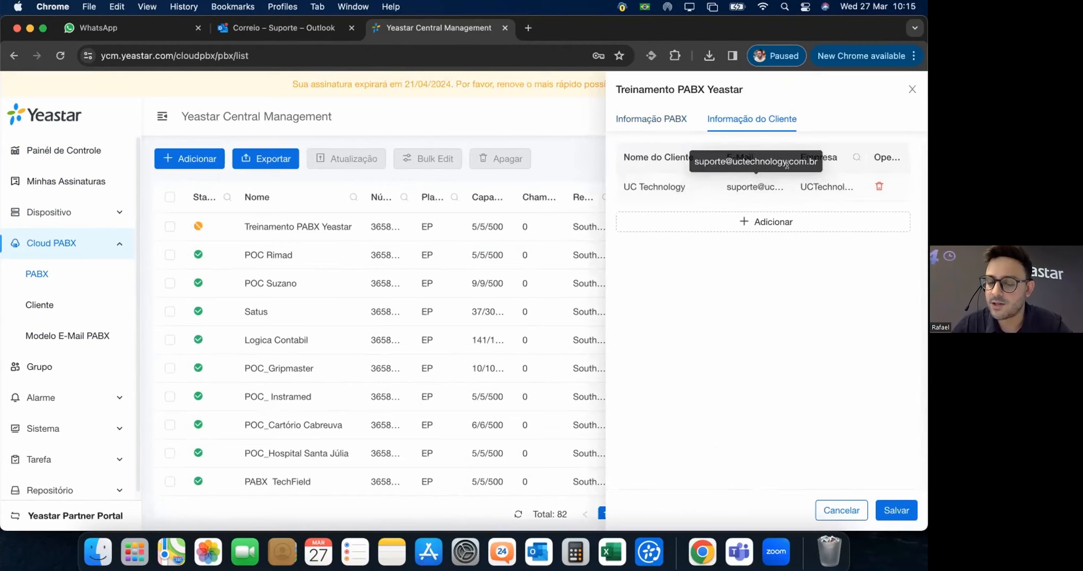
click(647, 117)
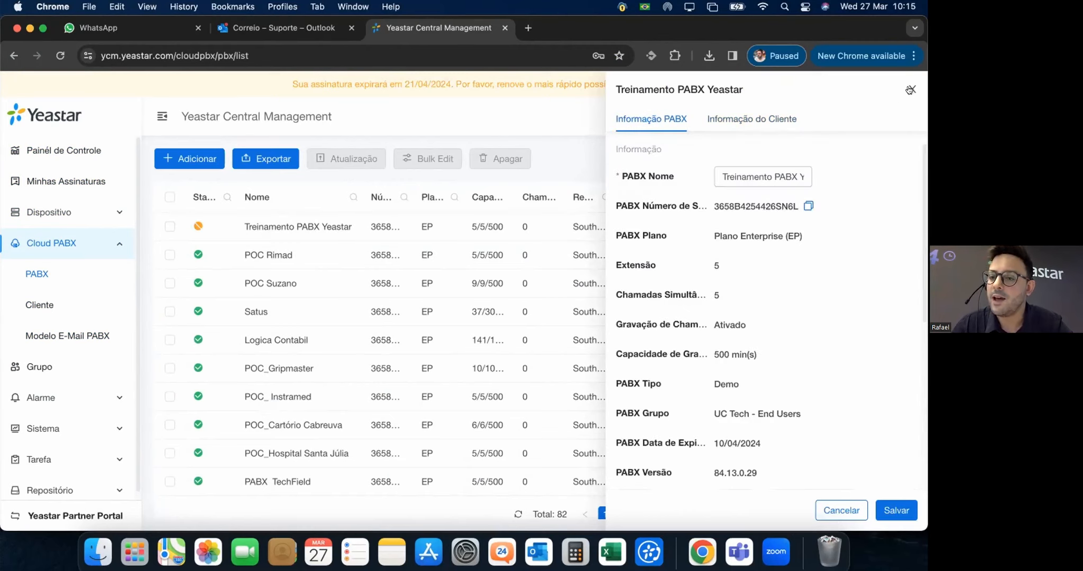
click(910, 90)
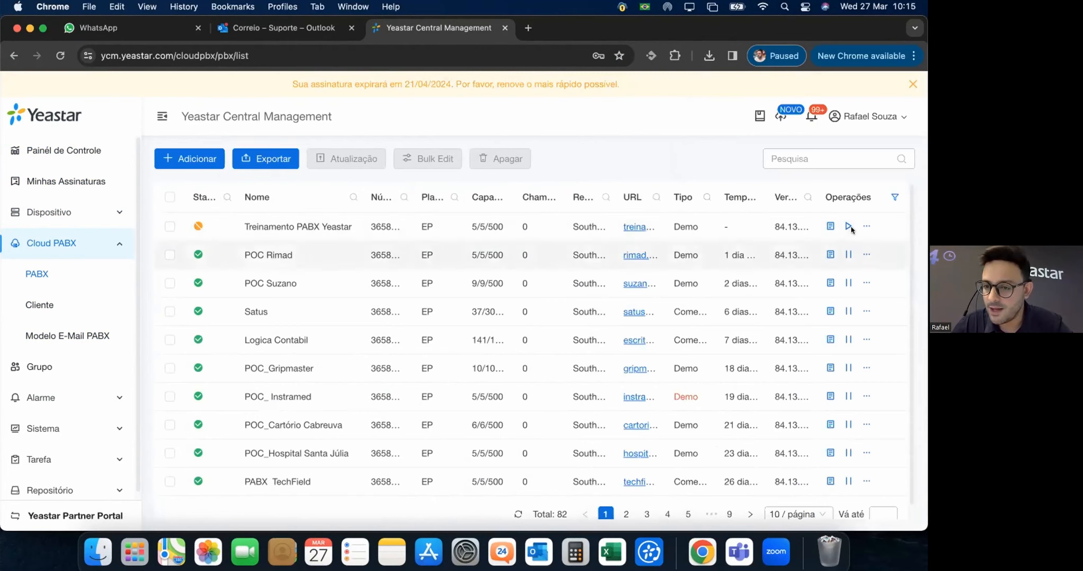
click(865, 226)
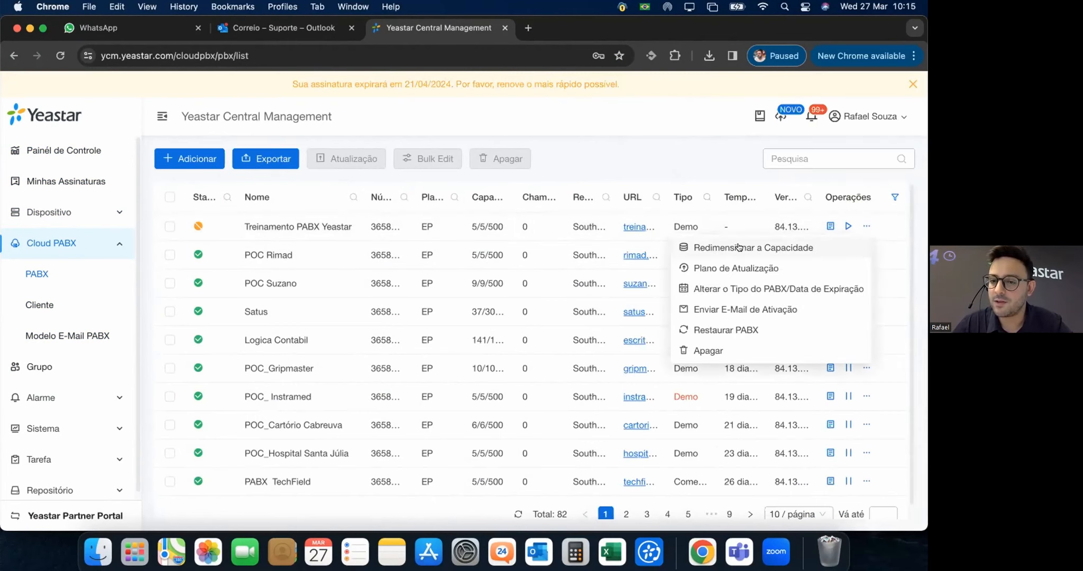
click(315, 224)
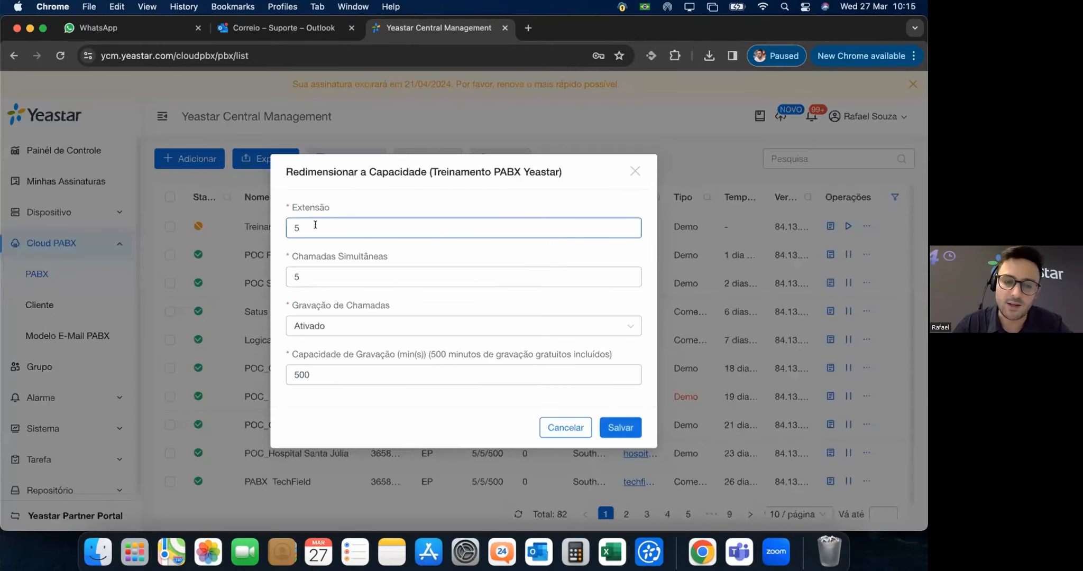
click(308, 272)
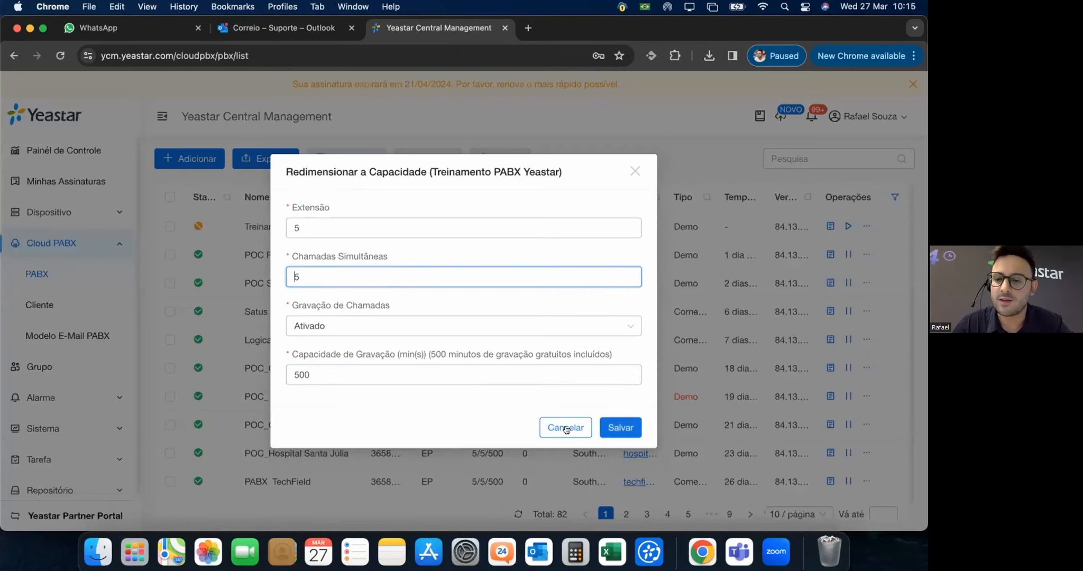
click(880, 219)
mouse_move(866, 226)
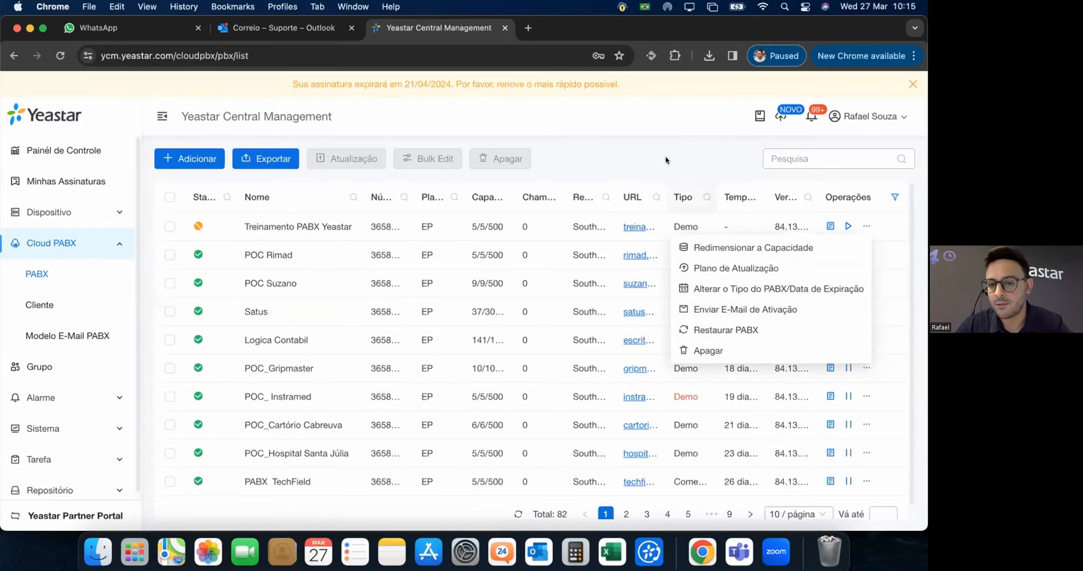
Start the Treinamento PABX Yeastar system and confirm it.
click(654, 143)
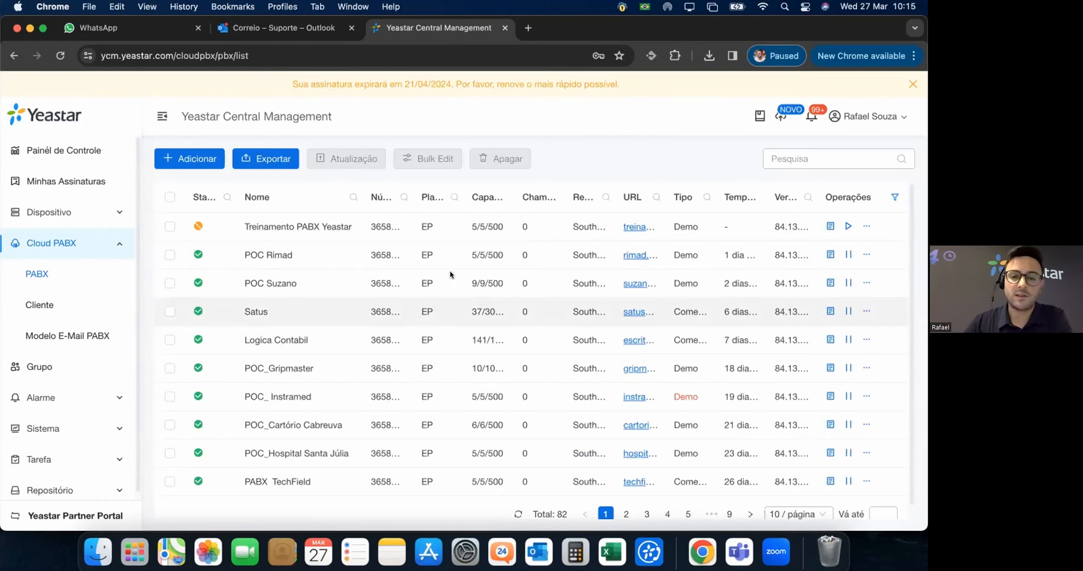
click(848, 225)
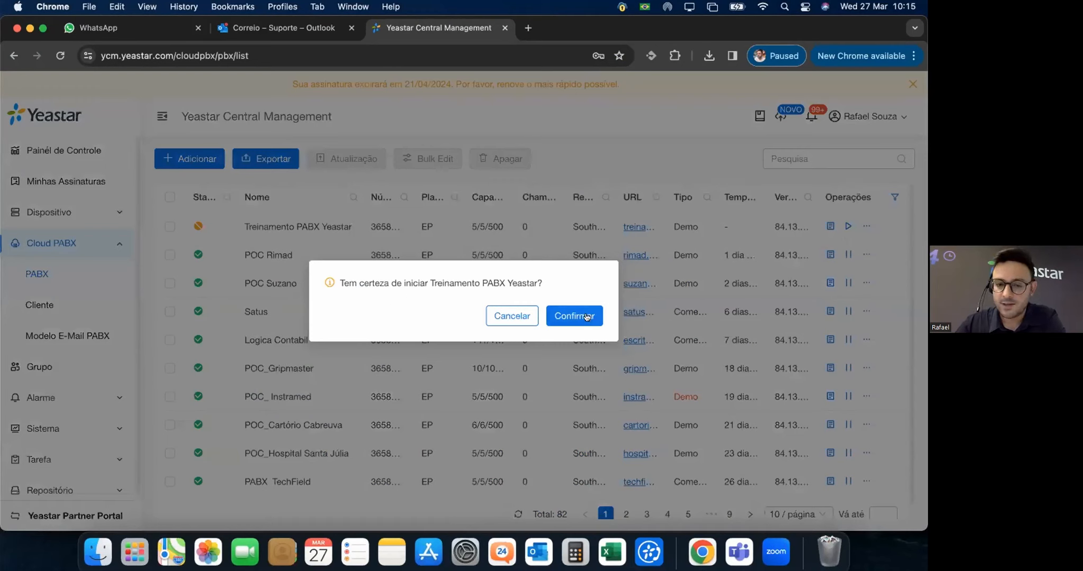
click(586, 317)
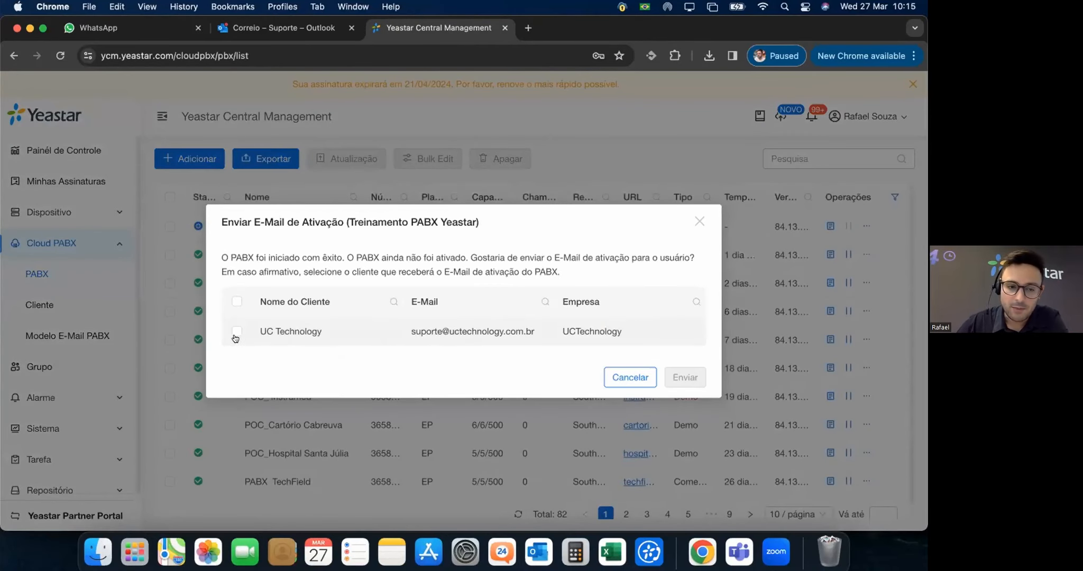
Send the activation e-mail to UC Technology and acknowledge the success message.
click(235, 331)
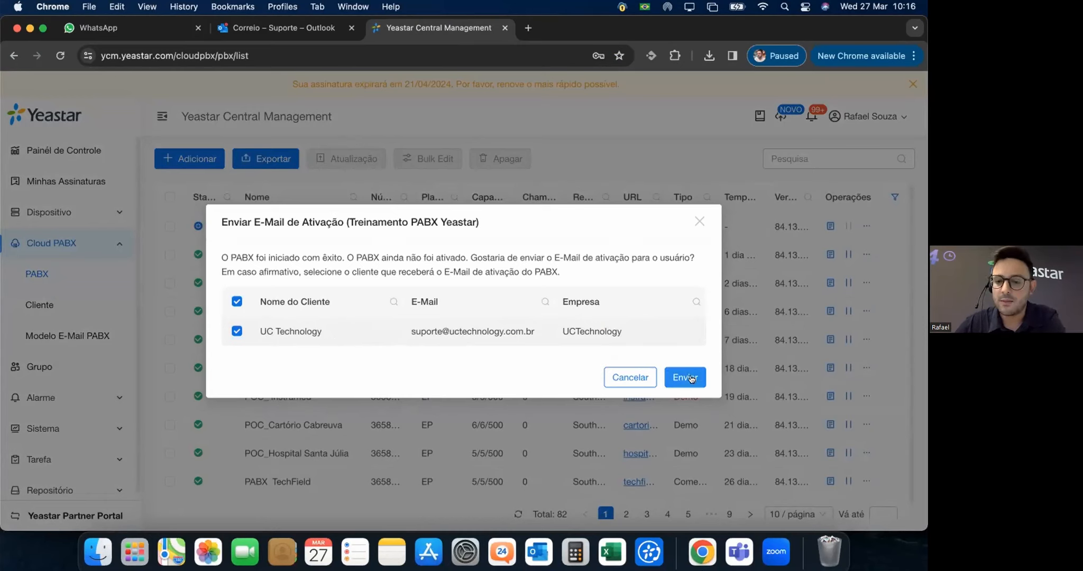
click(690, 376)
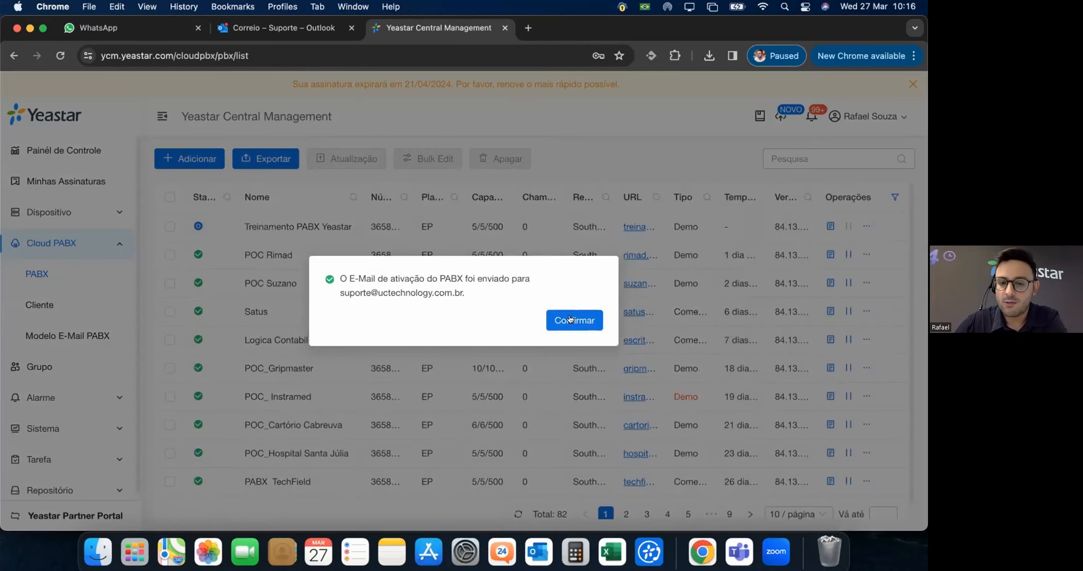
click(570, 318)
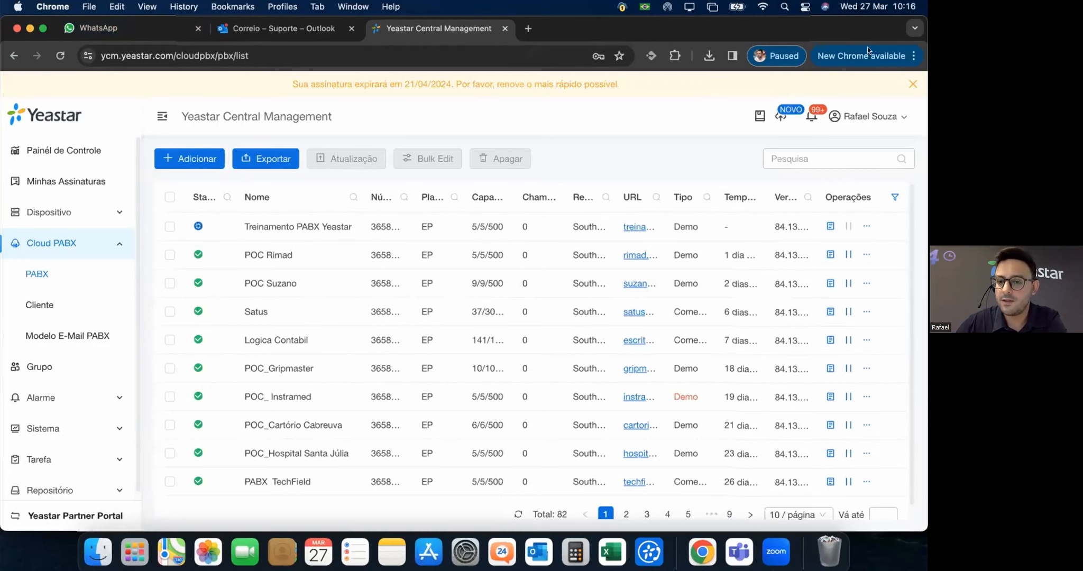
Open the 'Bem vindo ao Mundo Yeastar Cloud' welcome e-mail in Outlook and read through it.
click(290, 69)
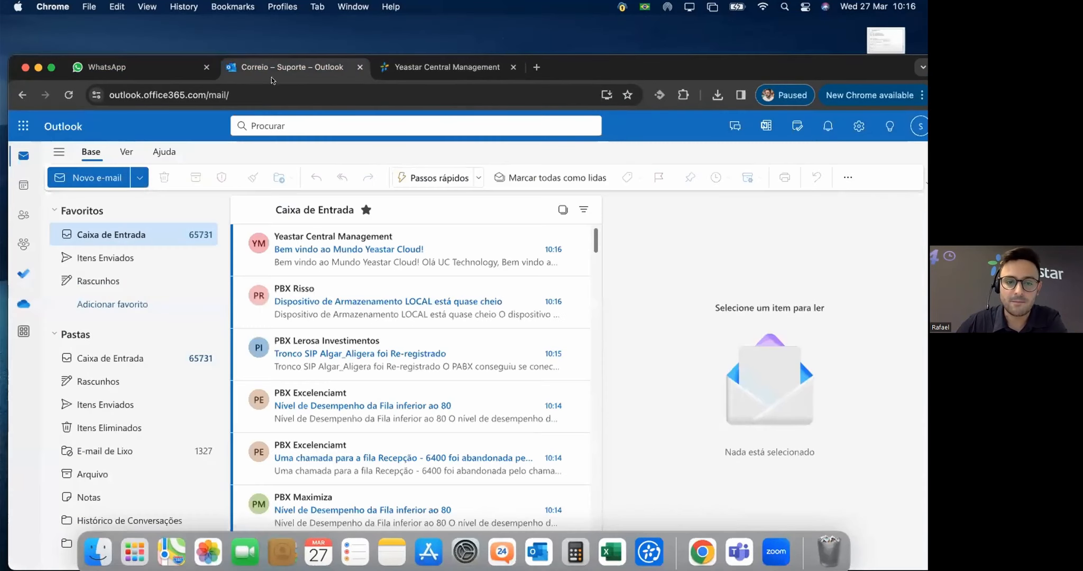
click(366, 252)
drag(863, 60, 856, 15)
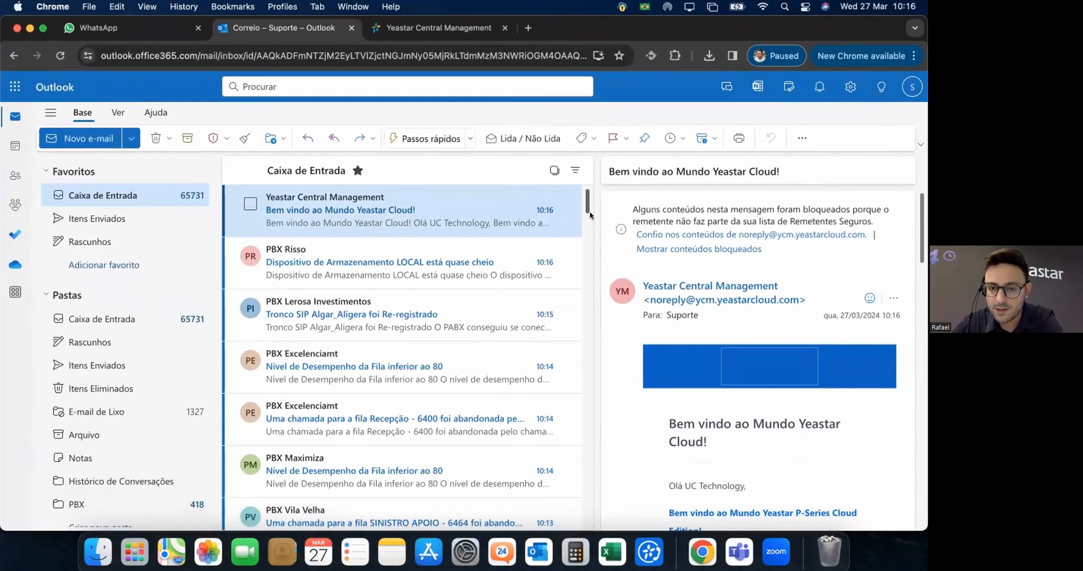
drag(409, 214, 411, 215)
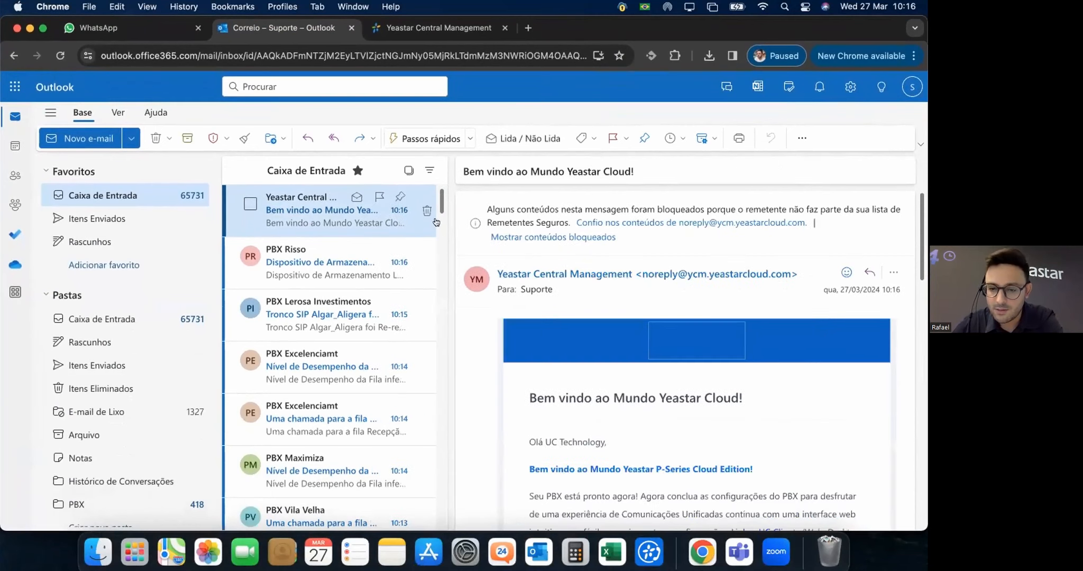
scroll(741, 317, down, 4)
scroll(808, 348, down, 3)
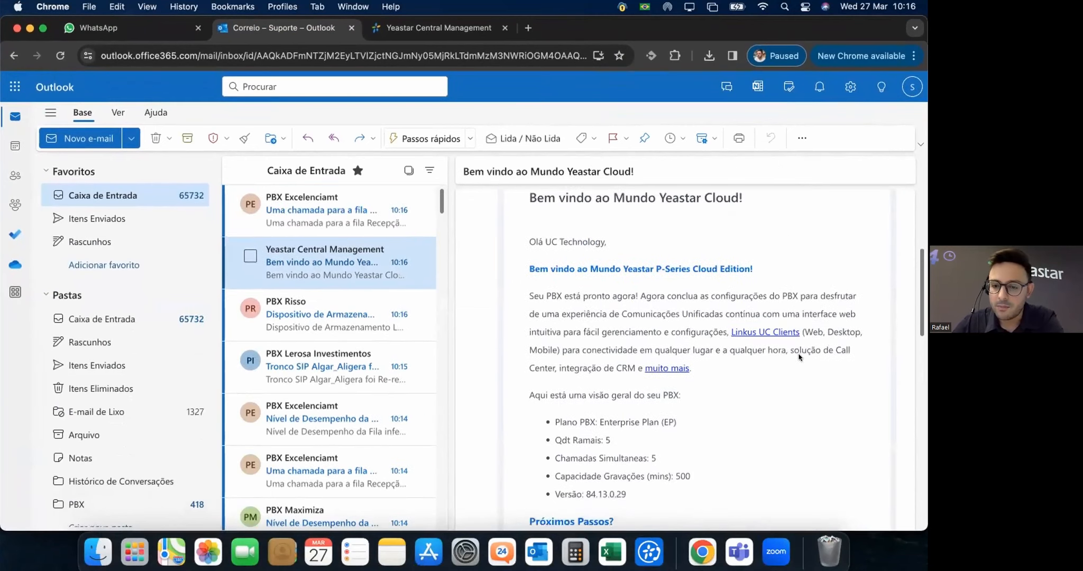
scroll(613, 242, up, 2)
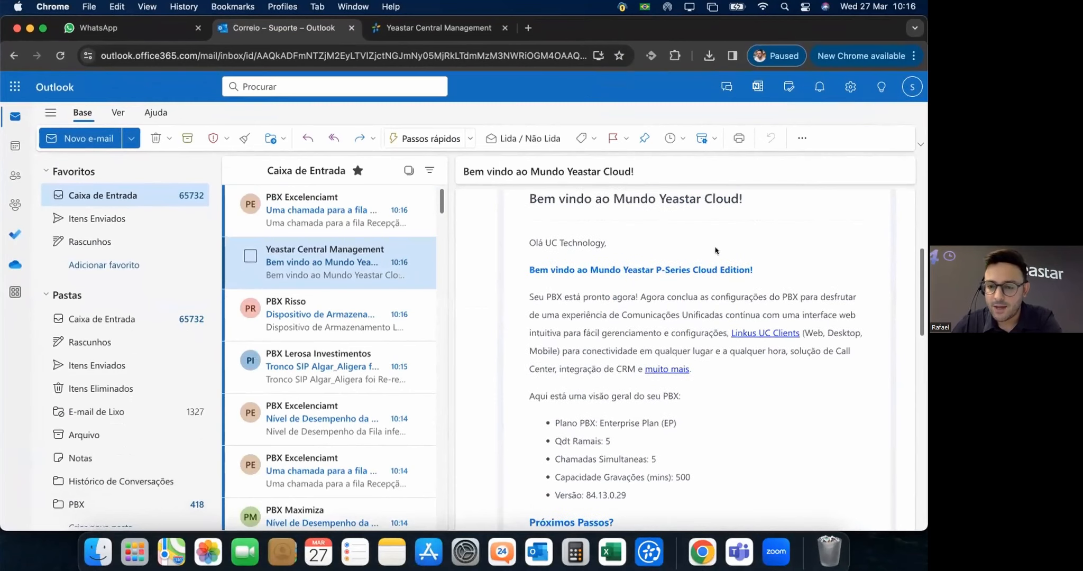
scroll(624, 284, up, 1)
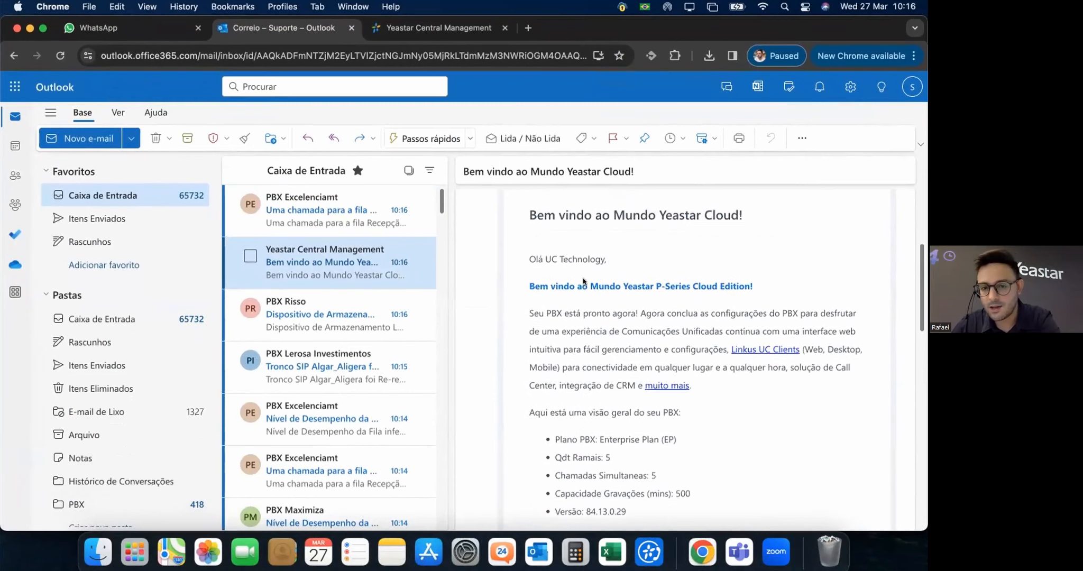
scroll(692, 329, down, 2)
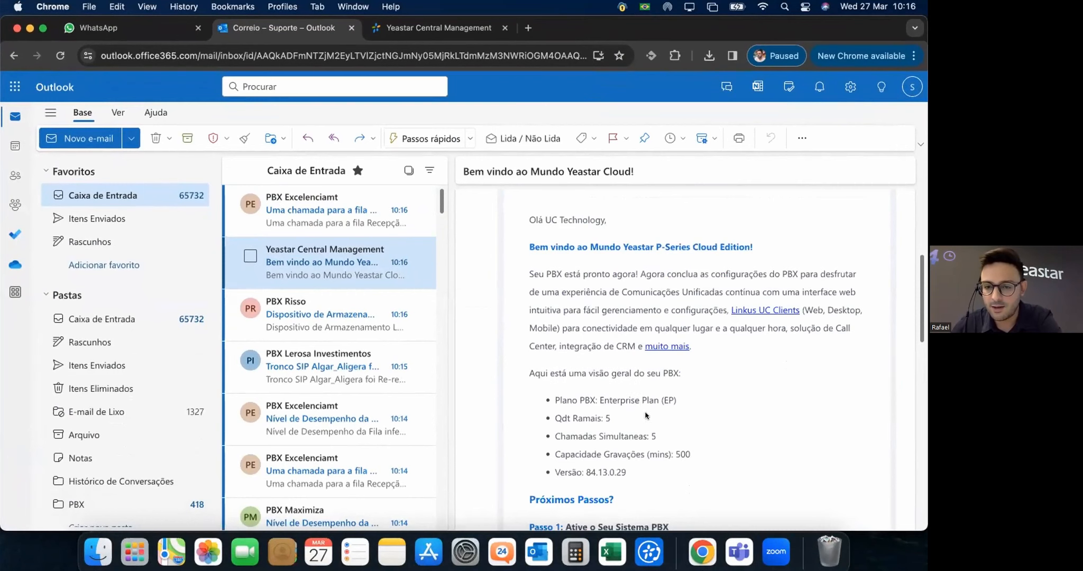
scroll(646, 416, down, 1)
scroll(622, 416, down, 10)
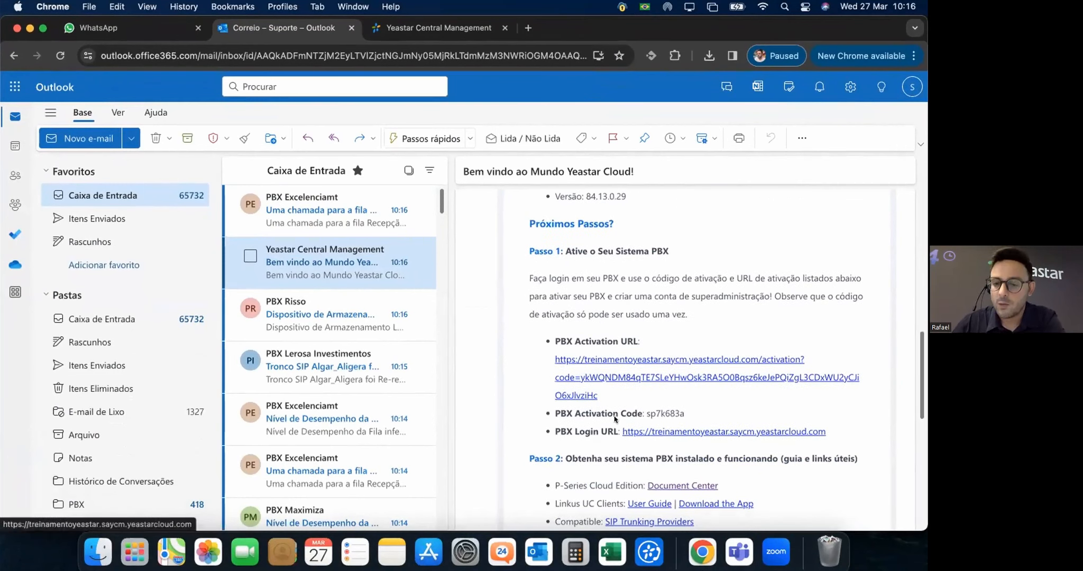
Copy the PBX activation code and open the PBX Activation URL.
drag(685, 414, 644, 410)
key(super+c)
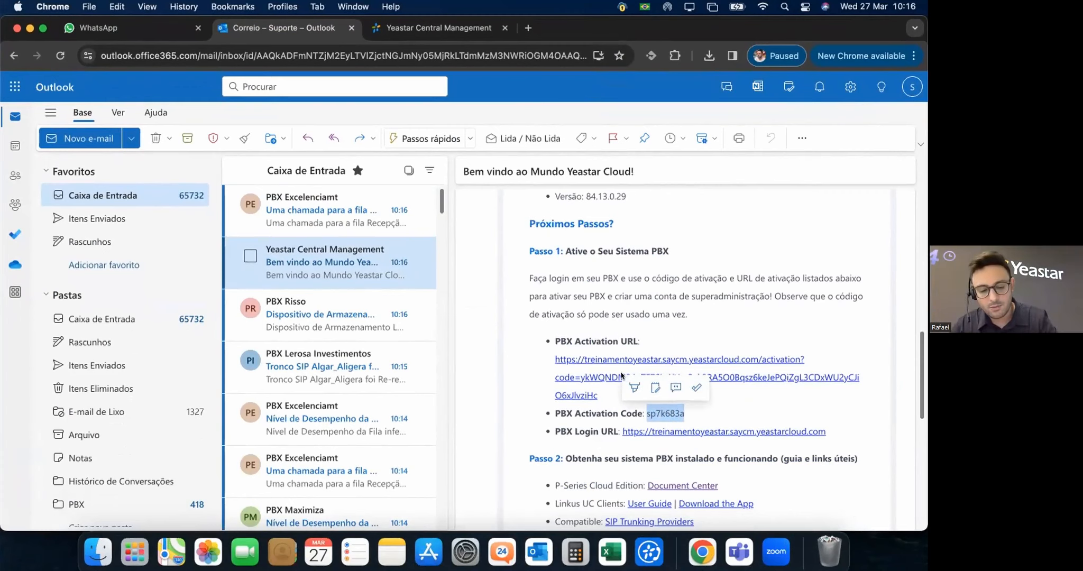
click(715, 385)
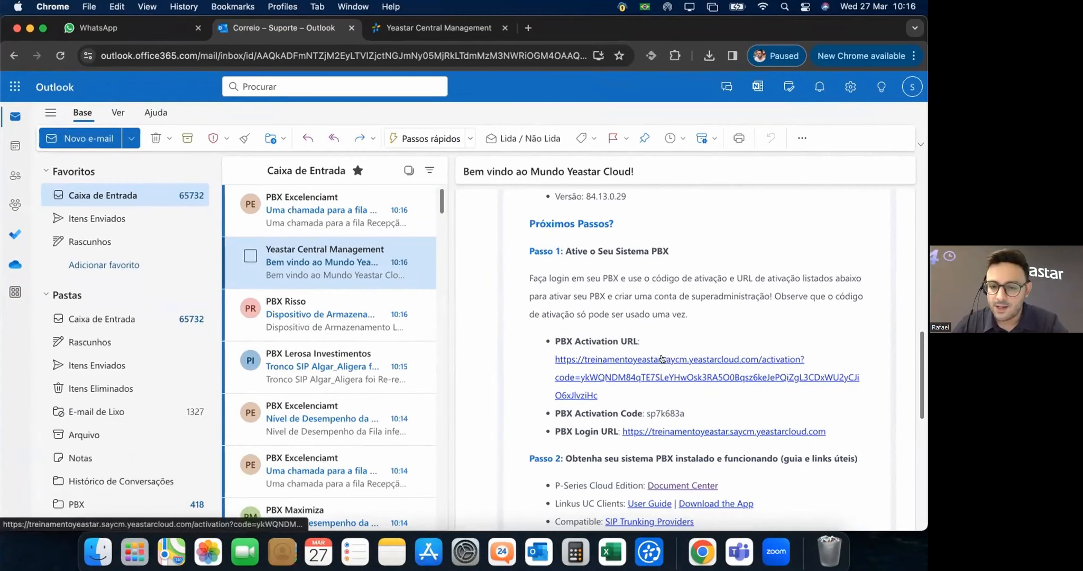
click(664, 359)
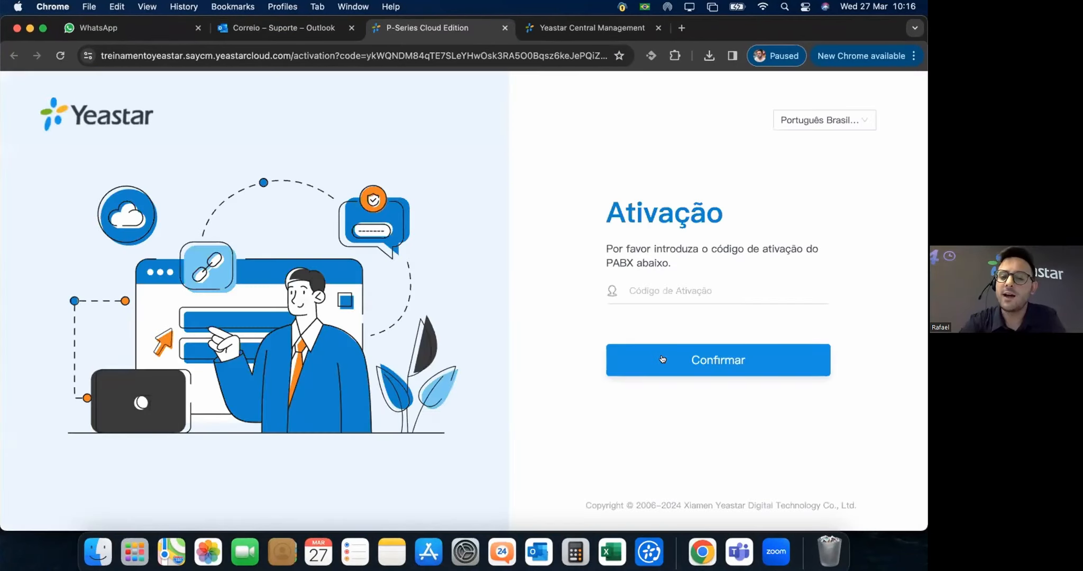
Paste the copied activation code into the Ativação page and submit it.
click(673, 284)
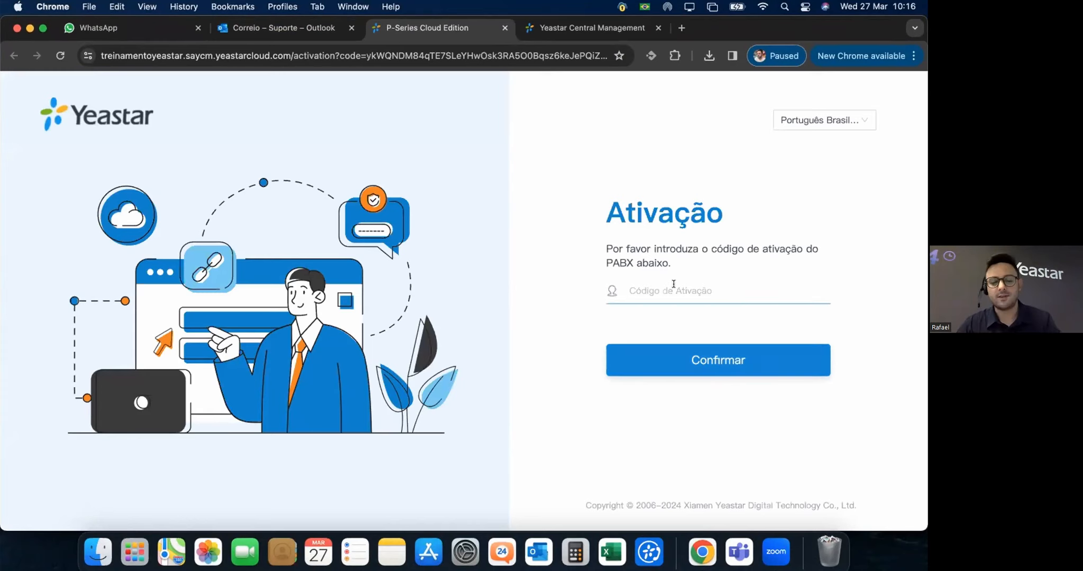
key(super+v)
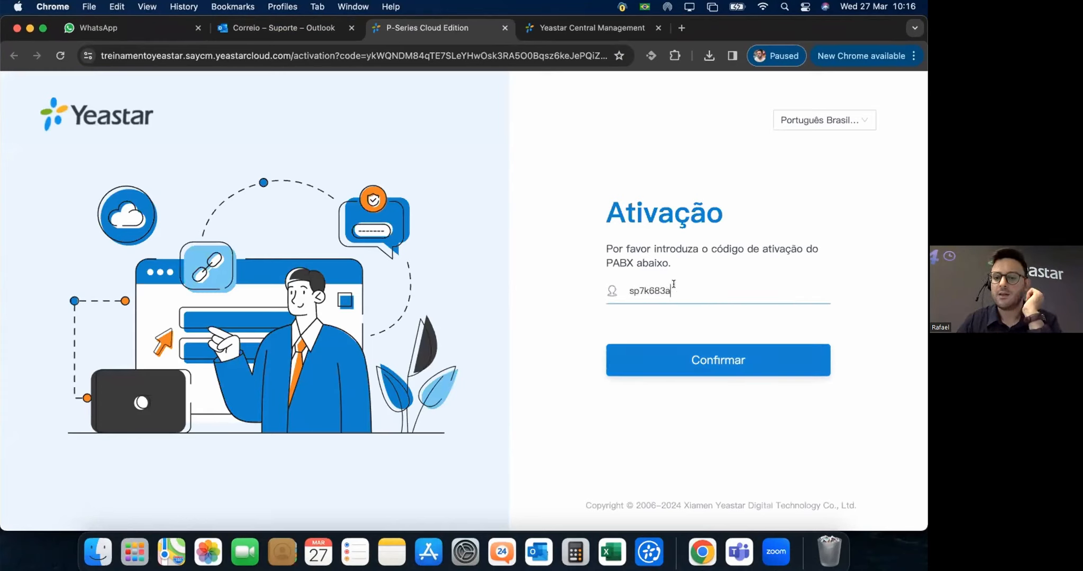
click(493, 249)
drag(860, 25, 870, 73)
click(290, 65)
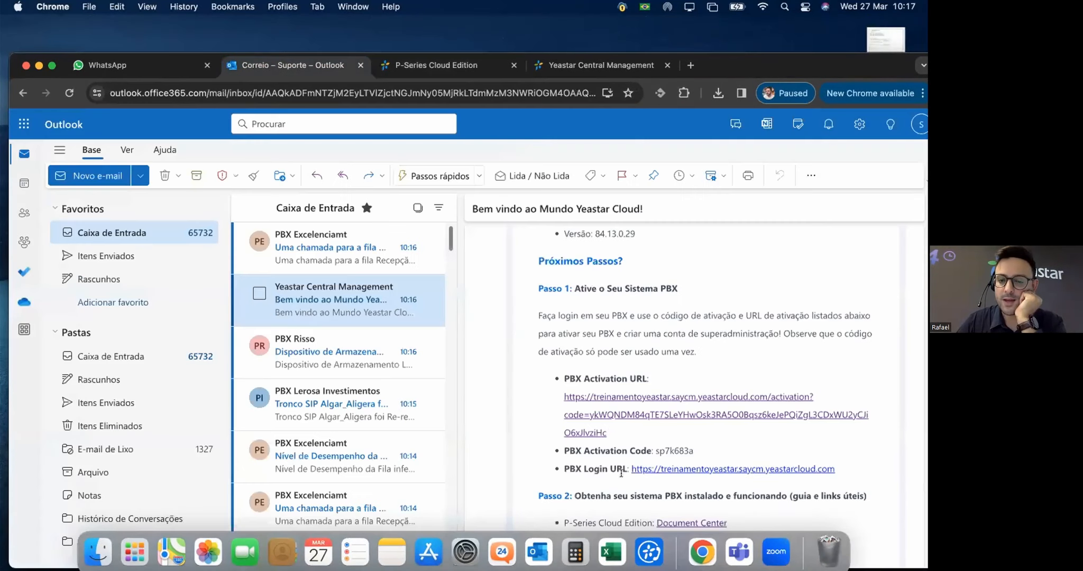
drag(693, 450, 653, 451)
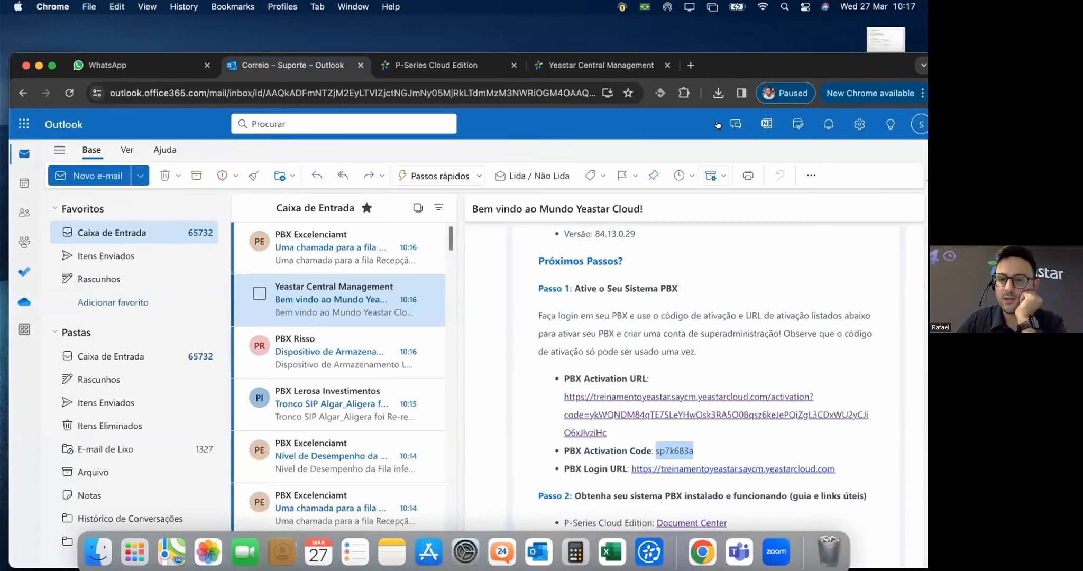
click(615, 66)
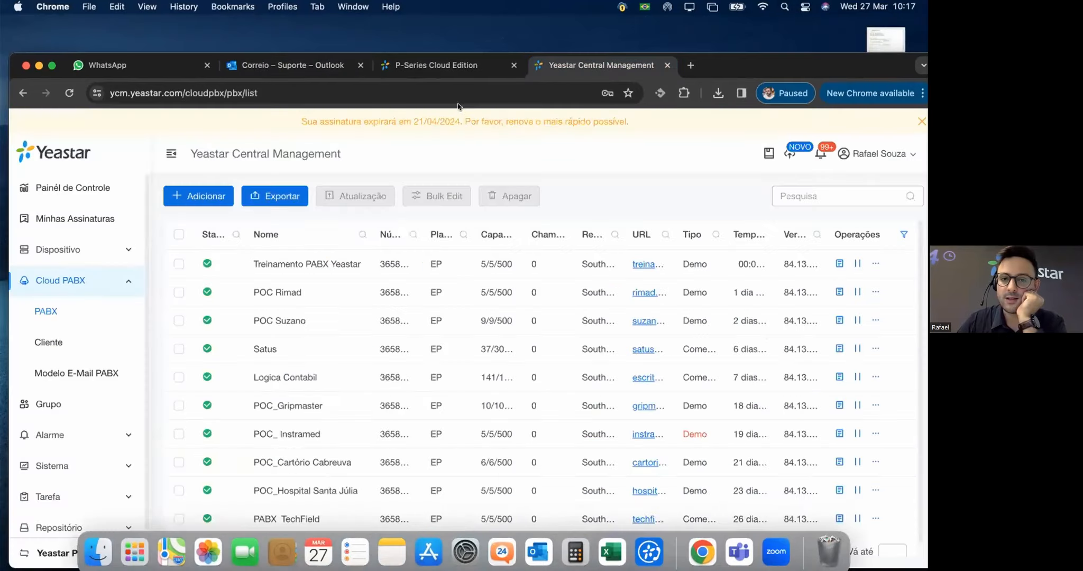
click(451, 74)
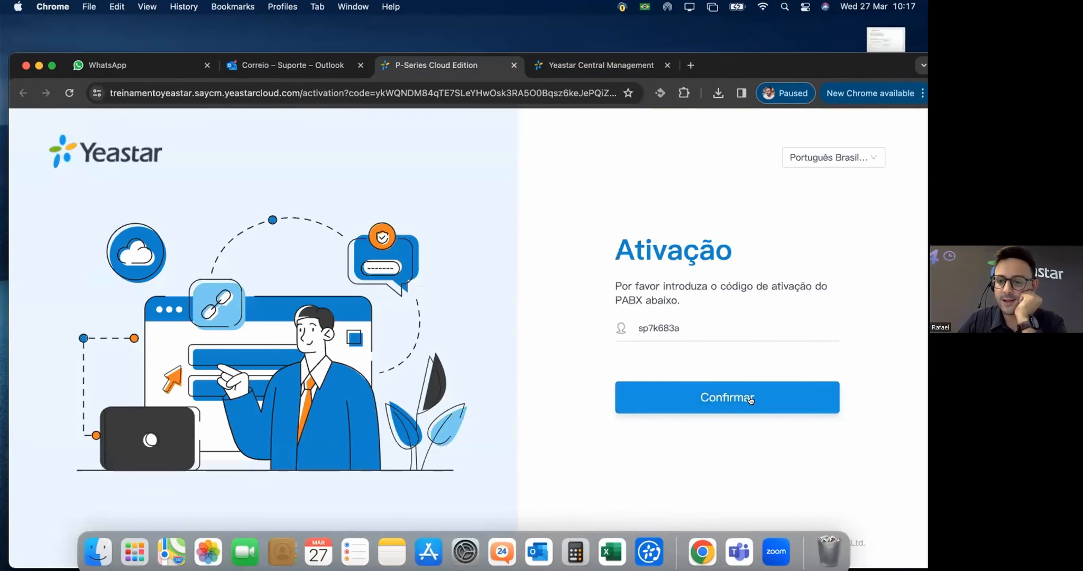
click(750, 399)
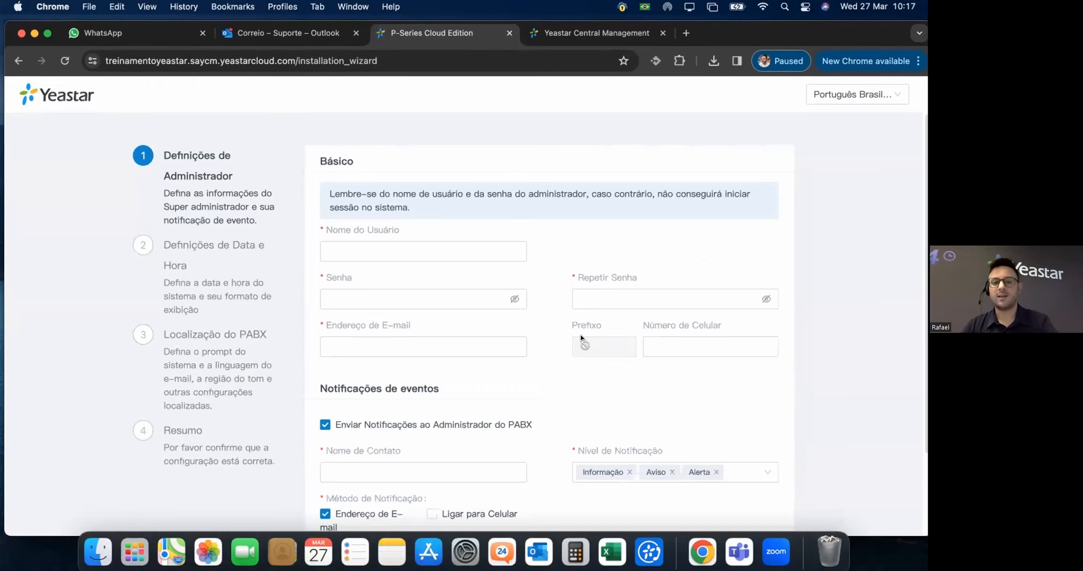
Enter 'UC Technology' as administrator username and fill in the matching password pair.
click(362, 250)
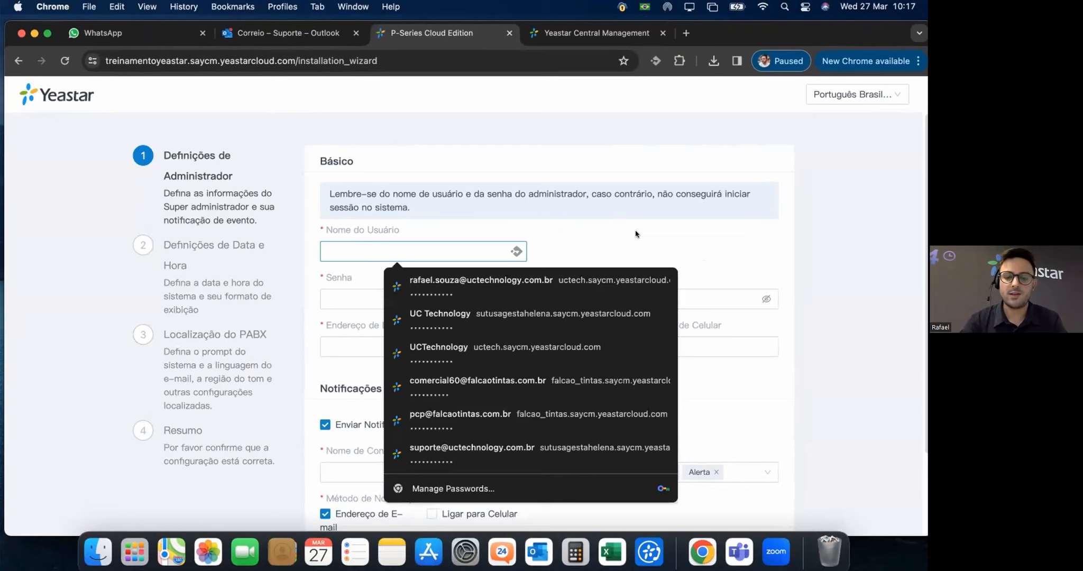
text(UC Technolog)
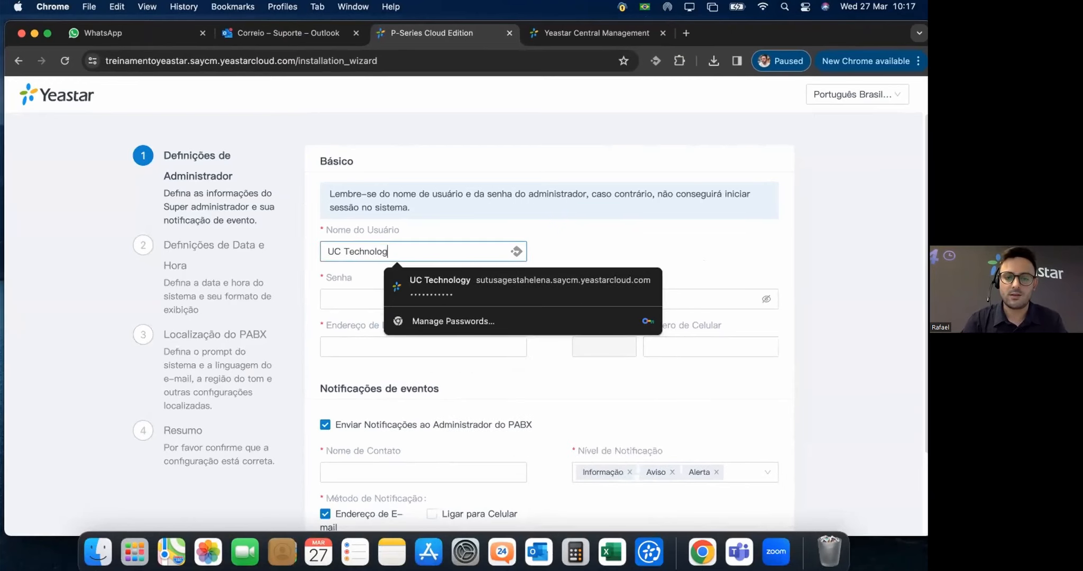
text(y)
key(Tab)
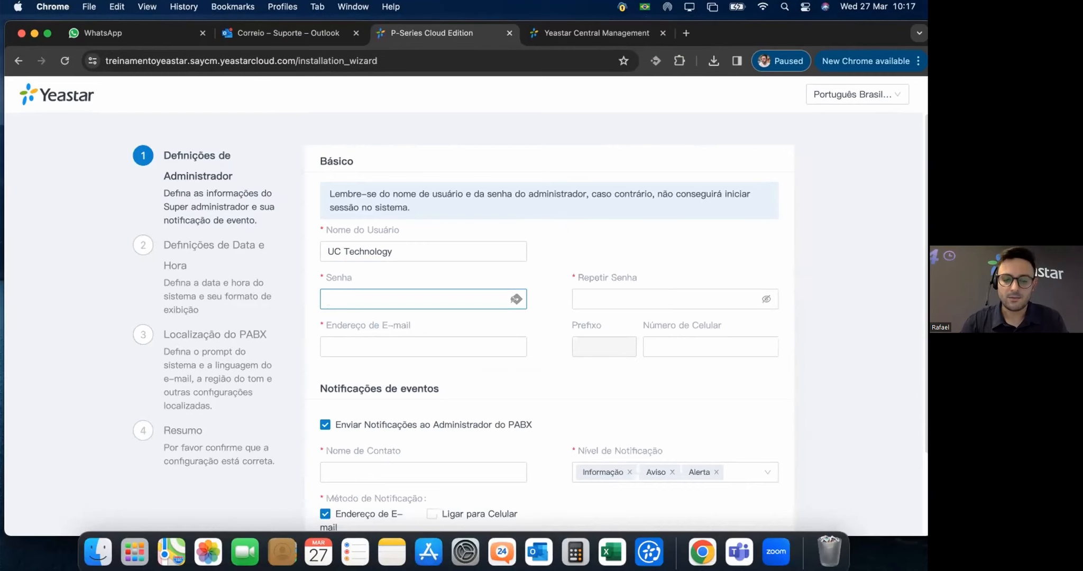
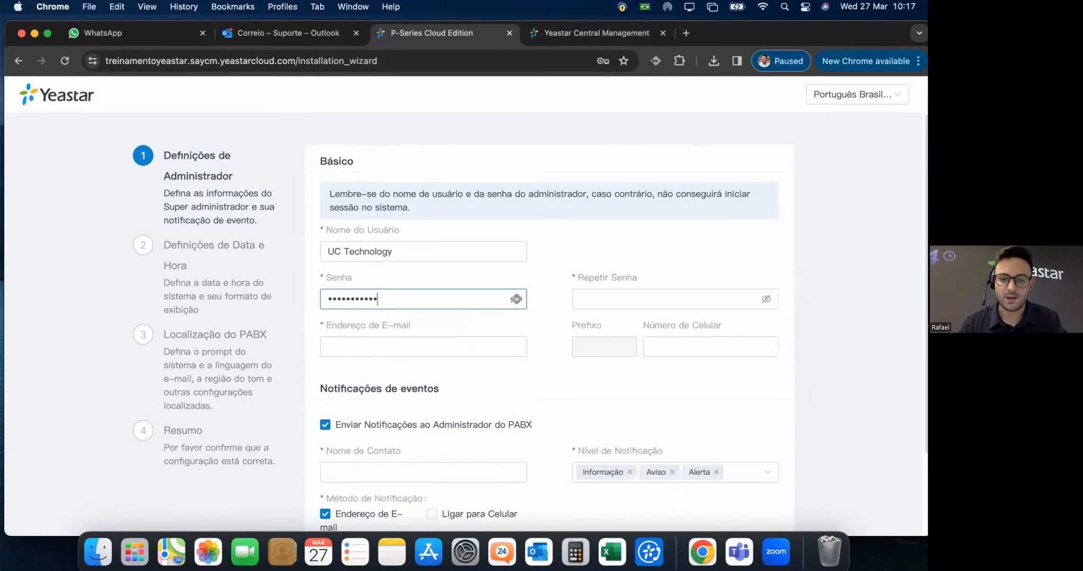
click(650, 296)
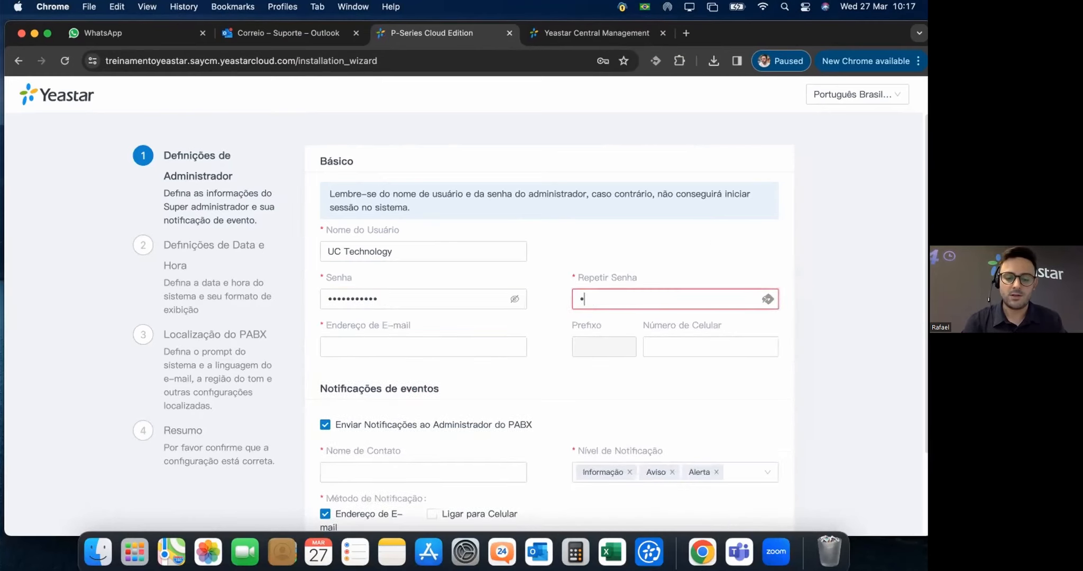
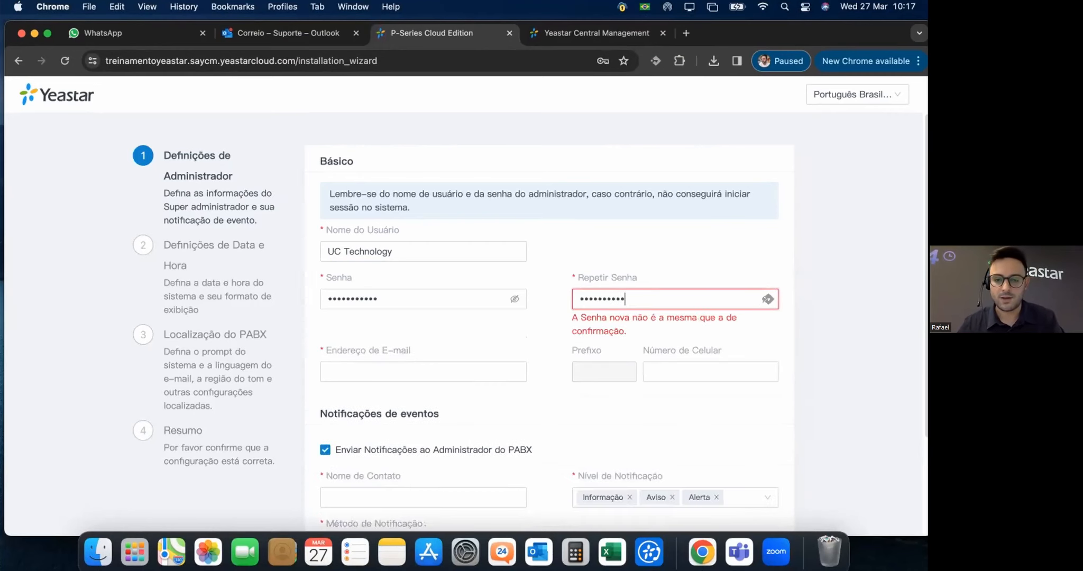
Enter the administrator e-mail address and the notification contact's name.
click(455, 350)
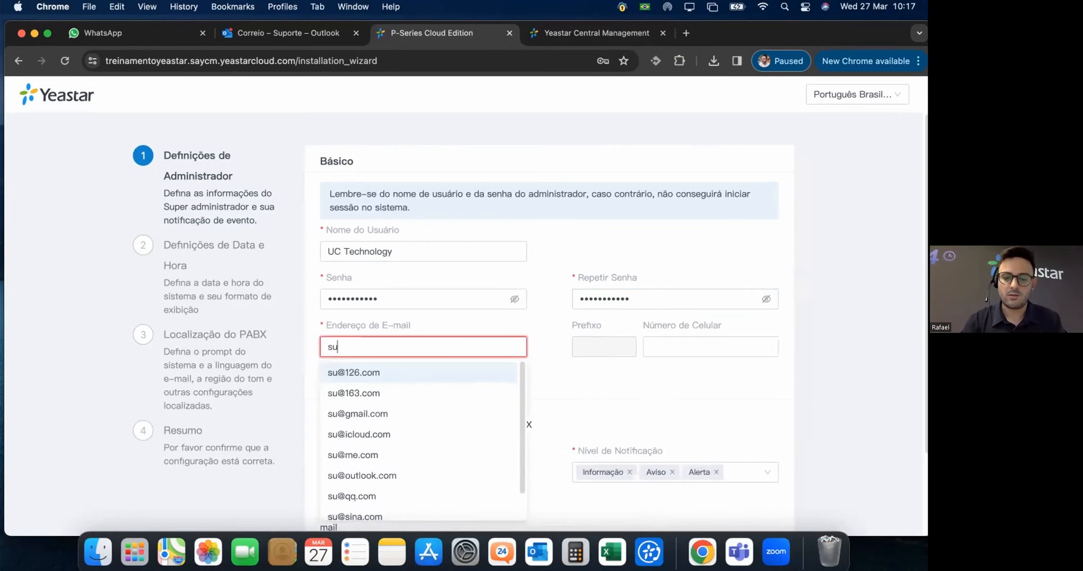
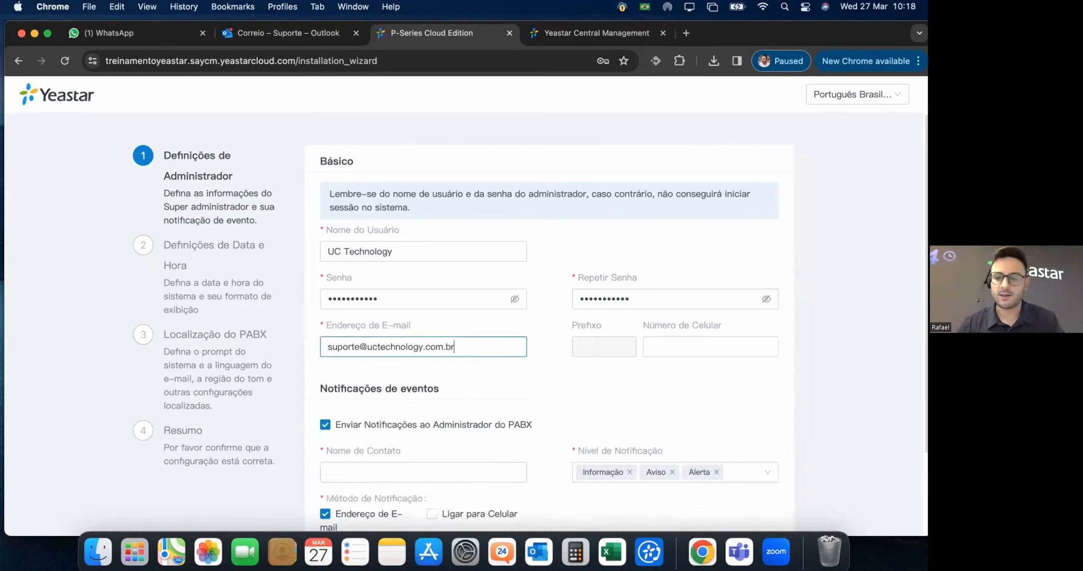
click(581, 397)
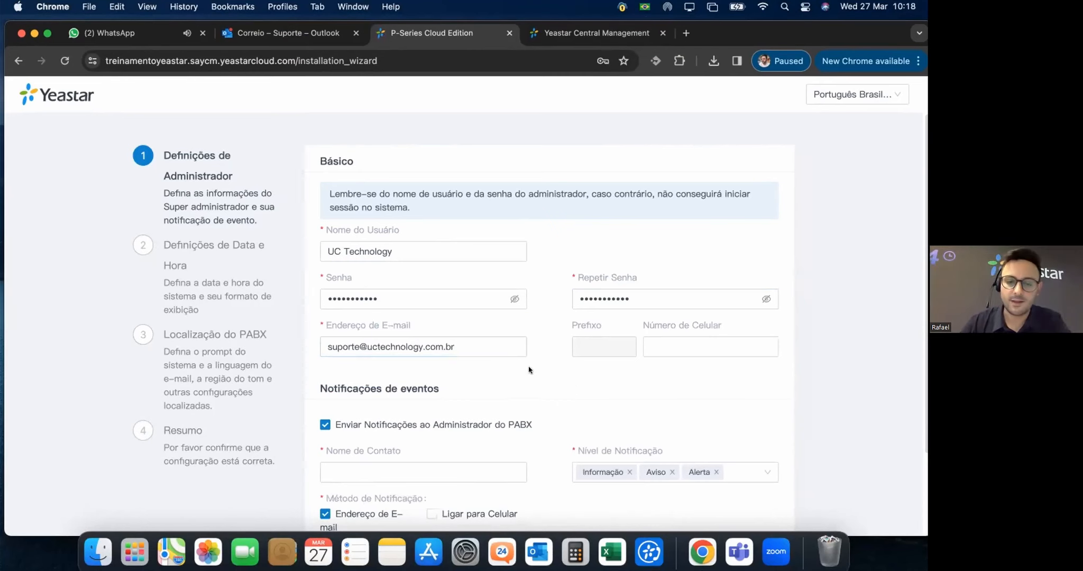
scroll(532, 370, down, 3)
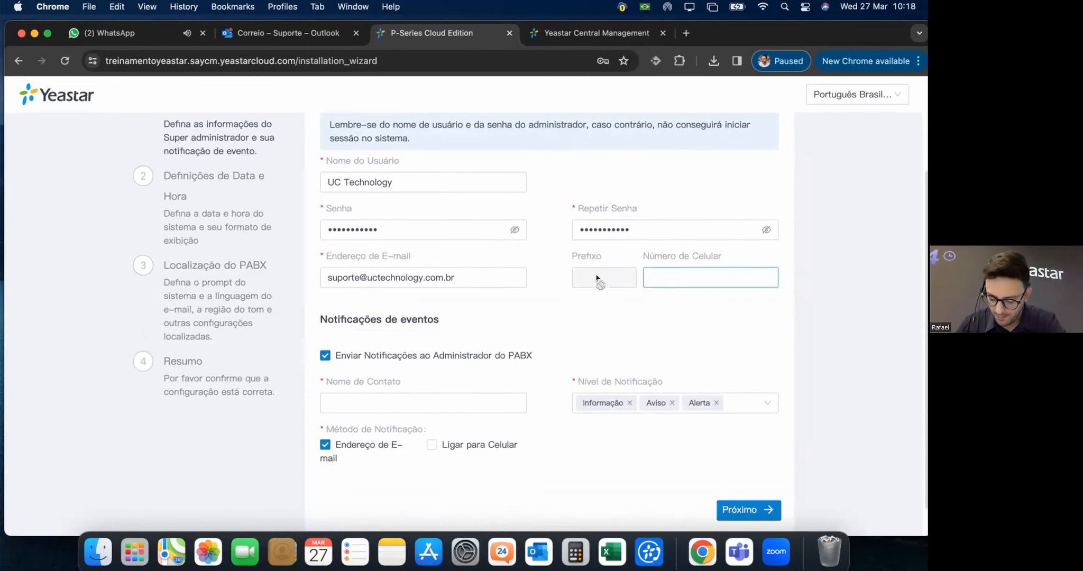
scroll(592, 292, down, 2)
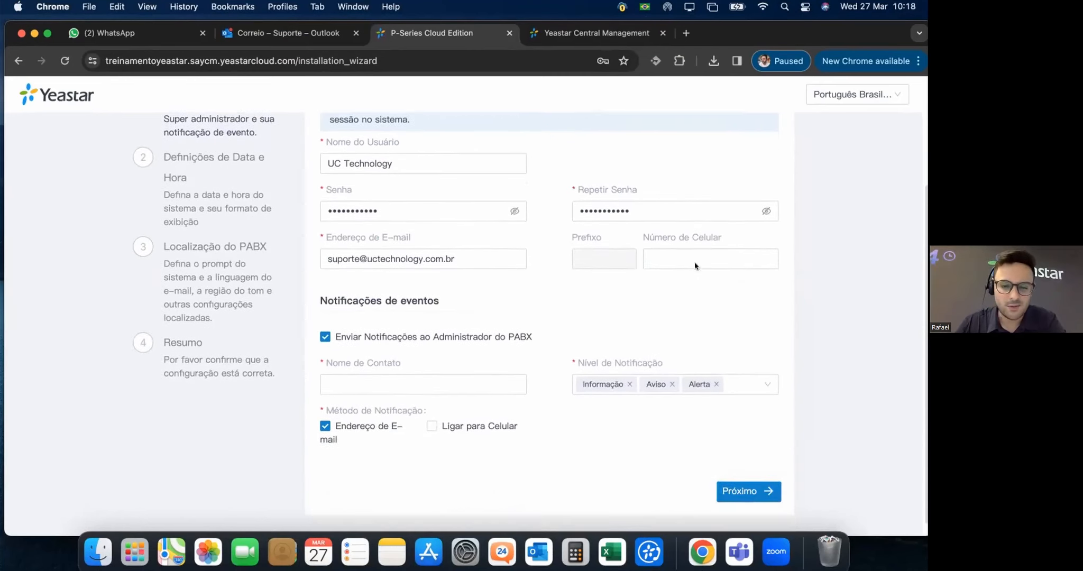
click(400, 371)
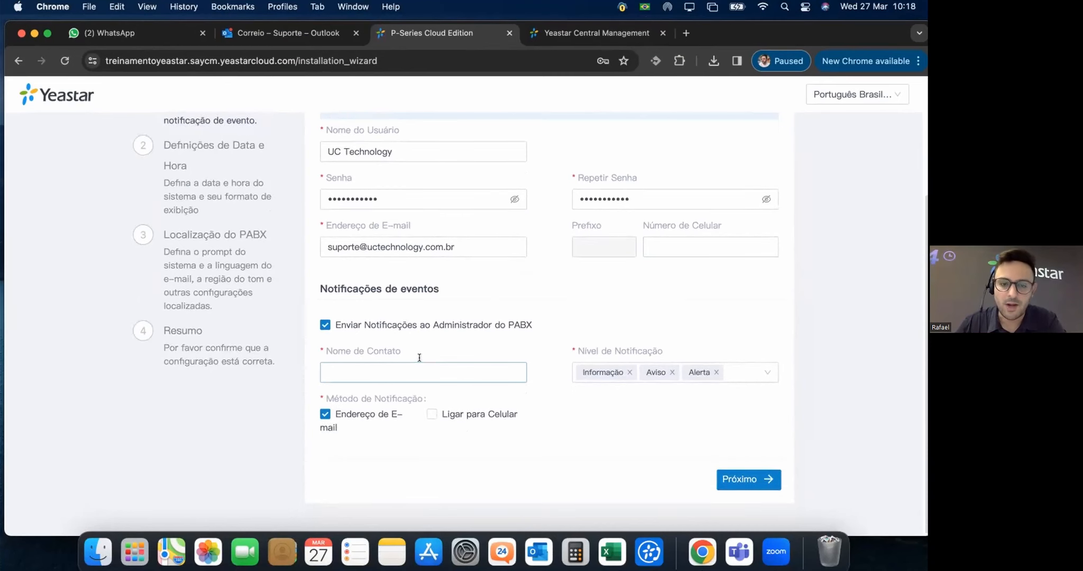
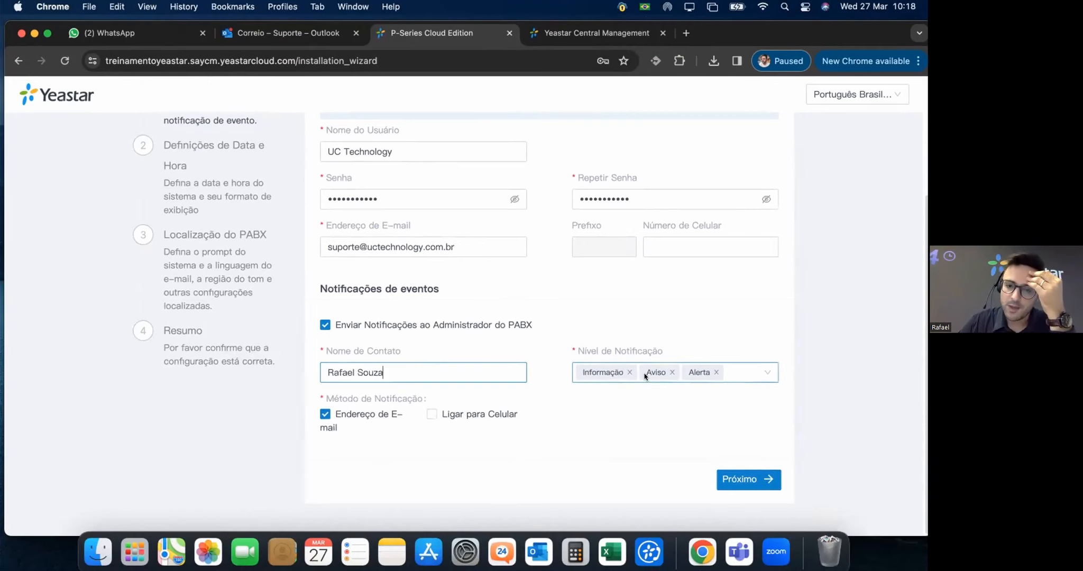
click(614, 347)
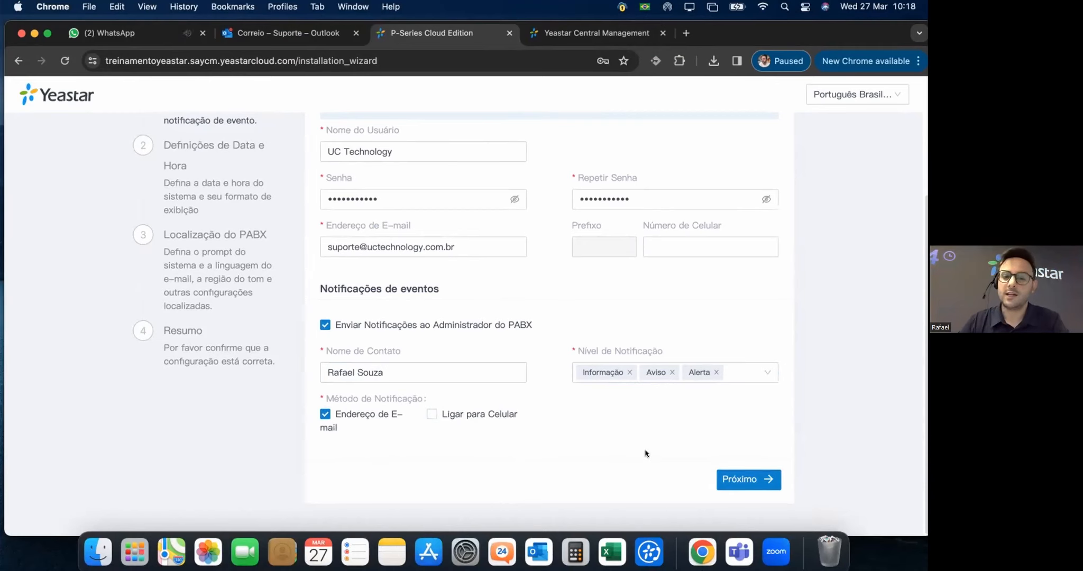
On the date and time step, choose the -2 Brazil (no DST) time zone and disable daylight saving.
click(732, 481)
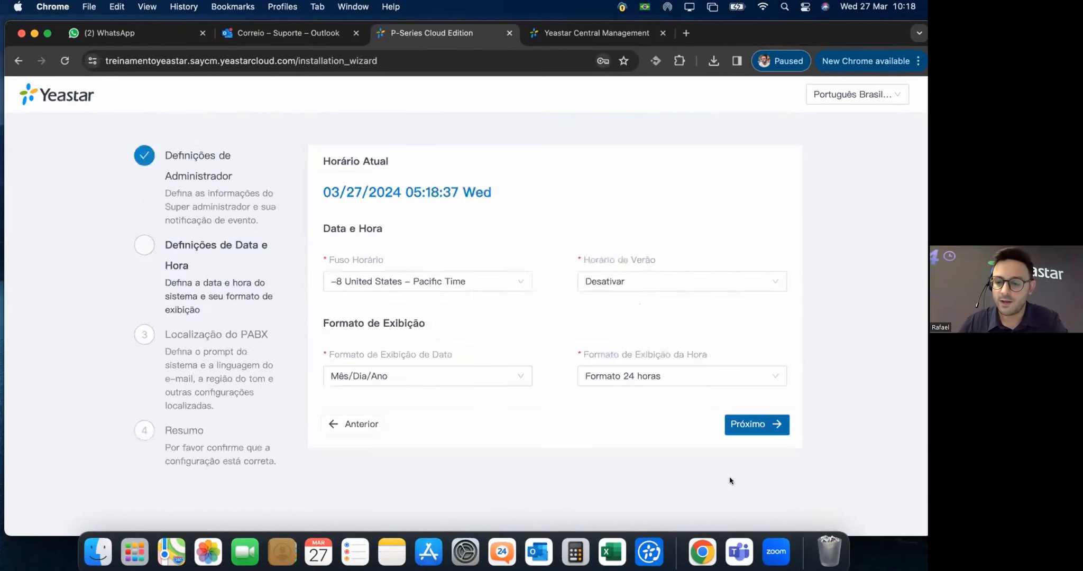
click(547, 259)
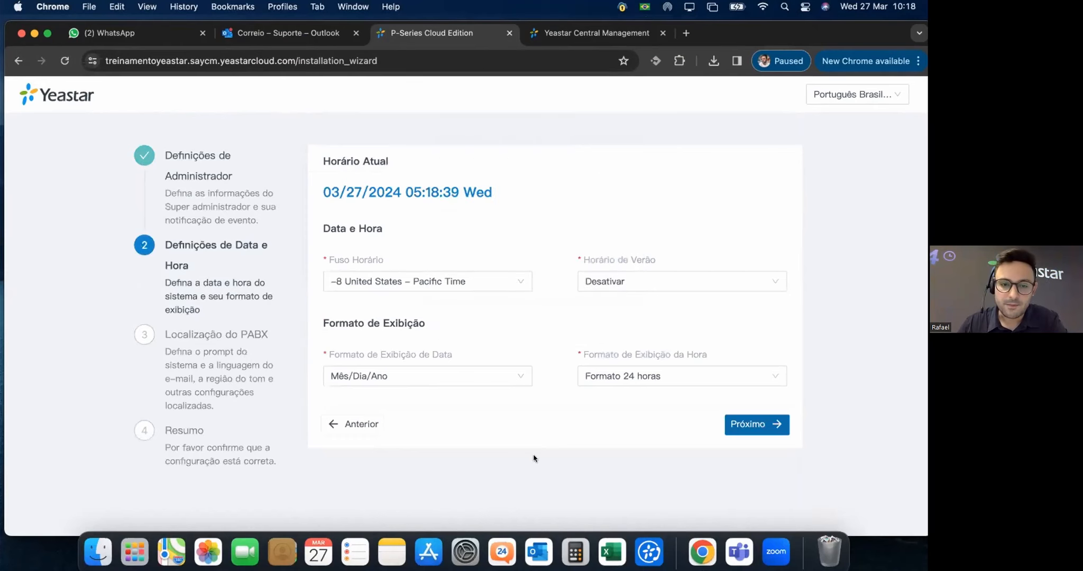
click(492, 276)
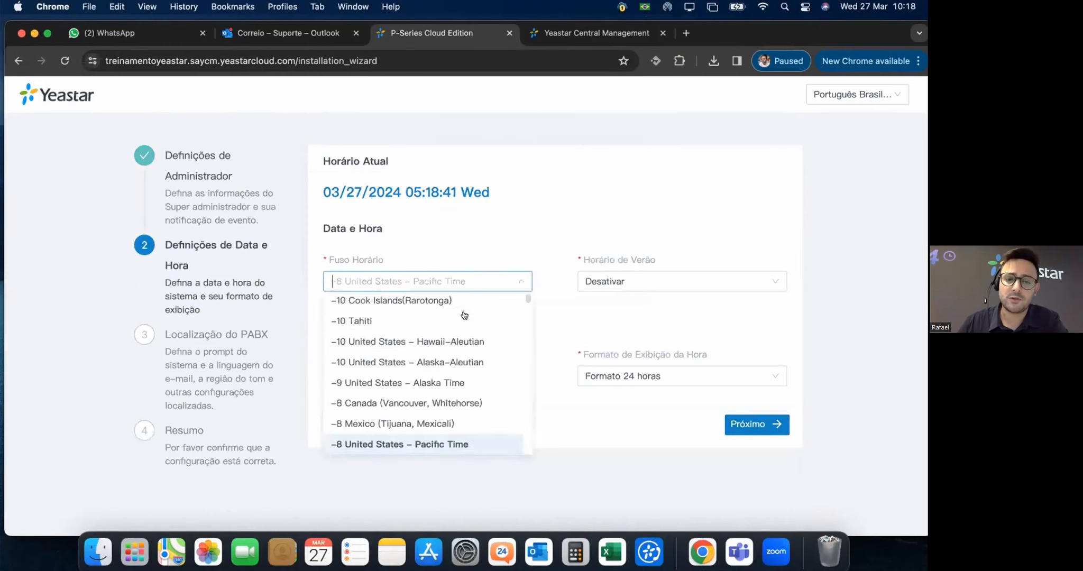
scroll(446, 344, down, 10)
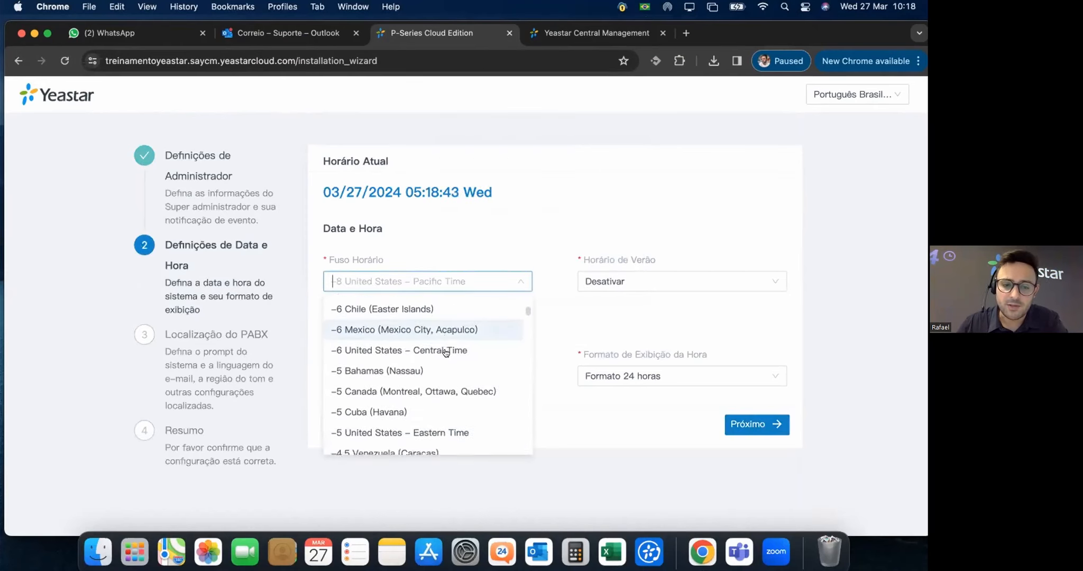
scroll(446, 355, up, 5)
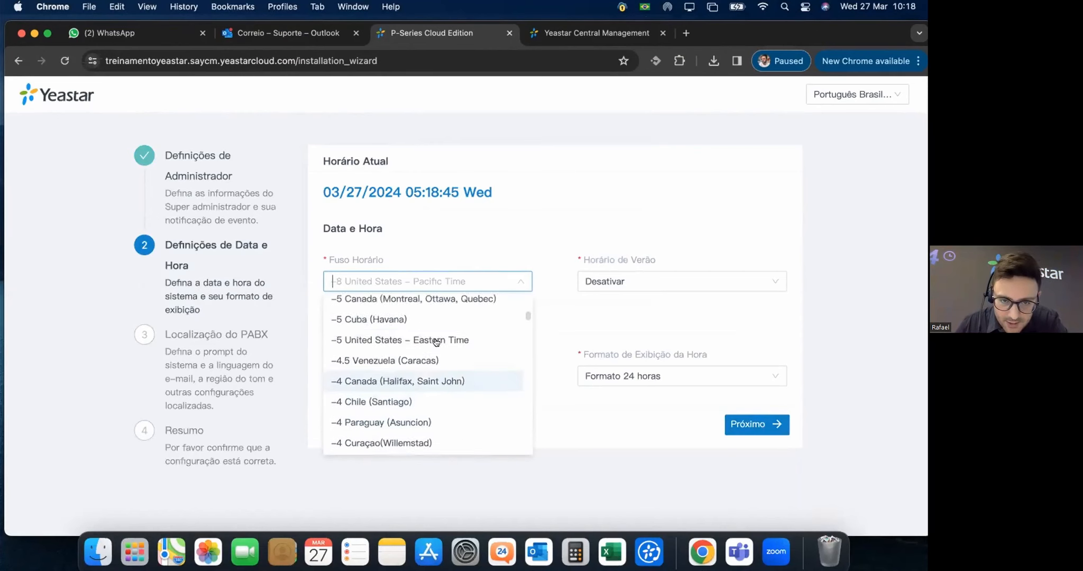
scroll(481, 337, down, 6)
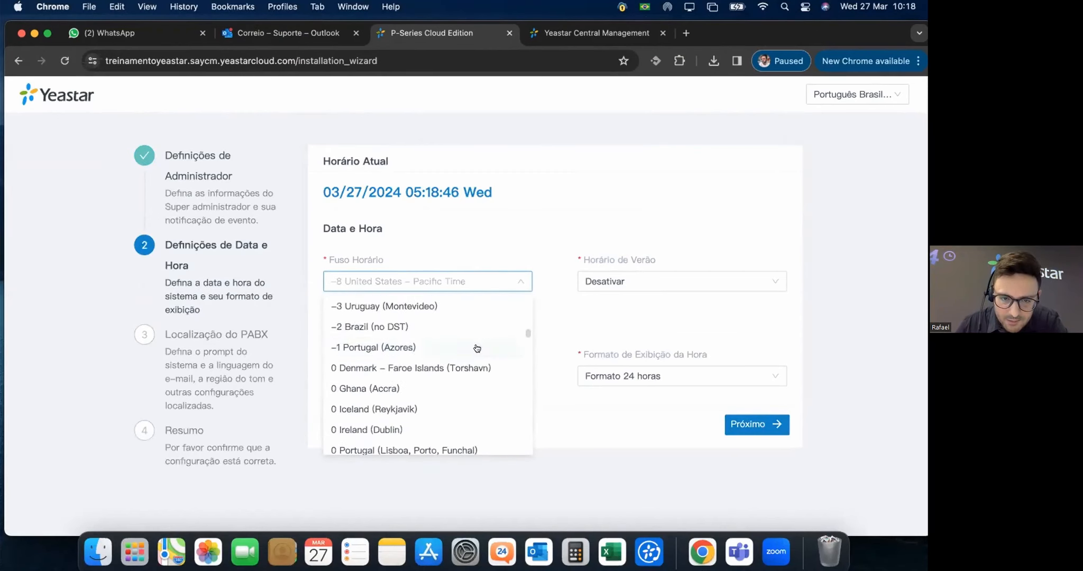
click(407, 325)
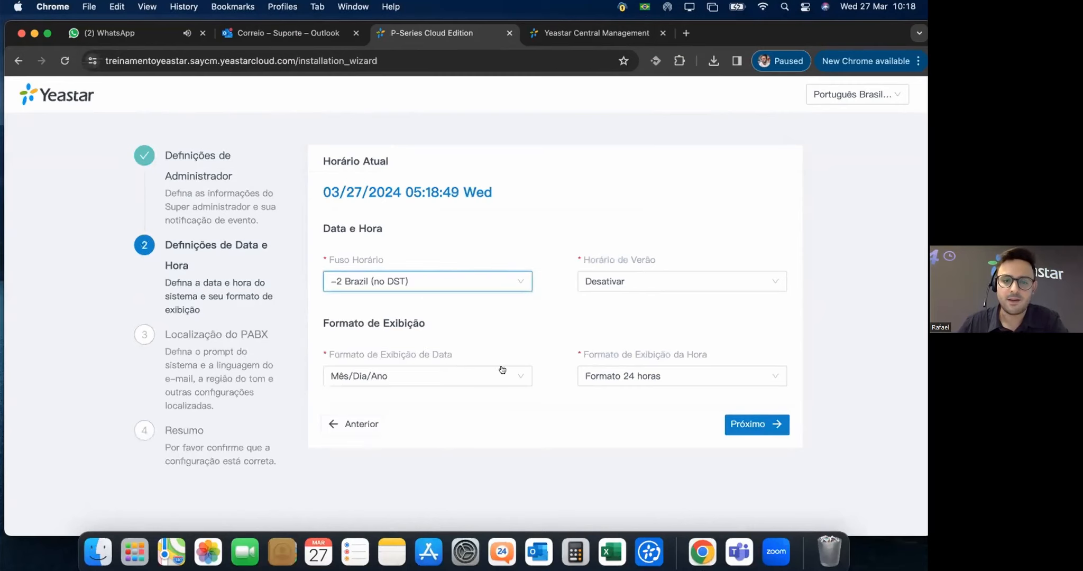
click(646, 279)
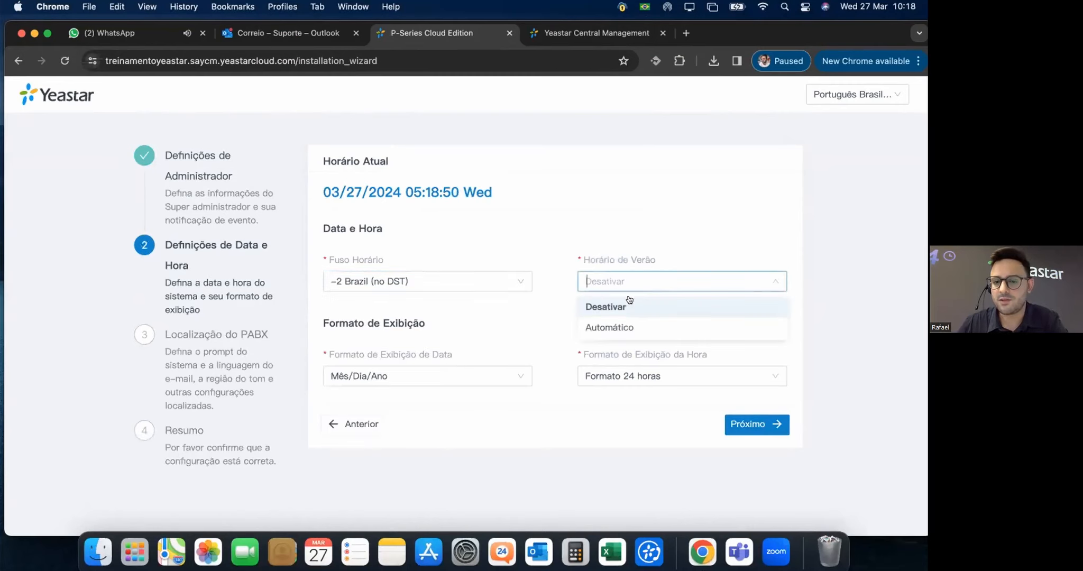
click(614, 327)
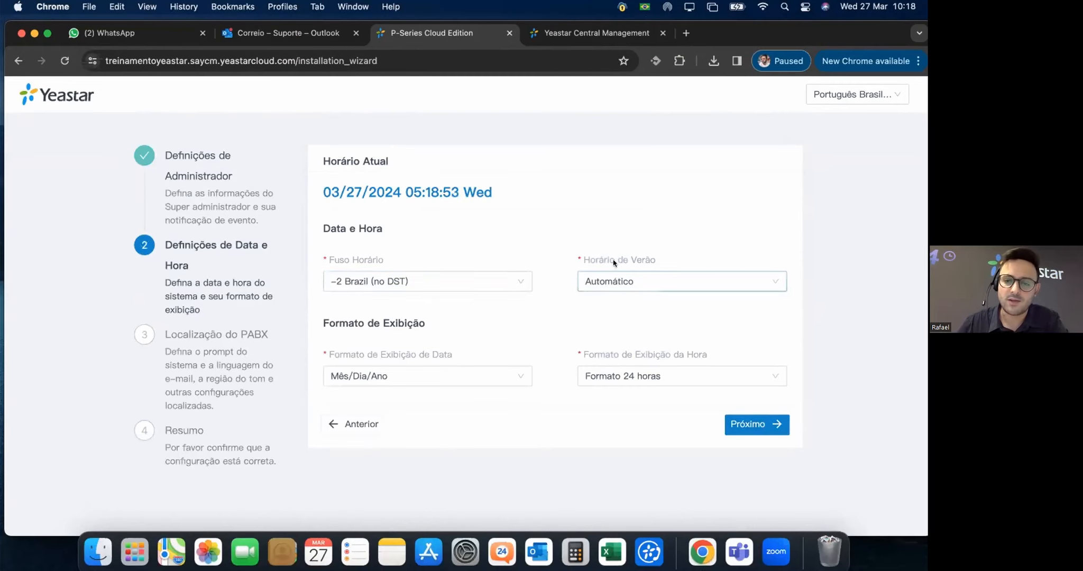
click(609, 281)
click(608, 306)
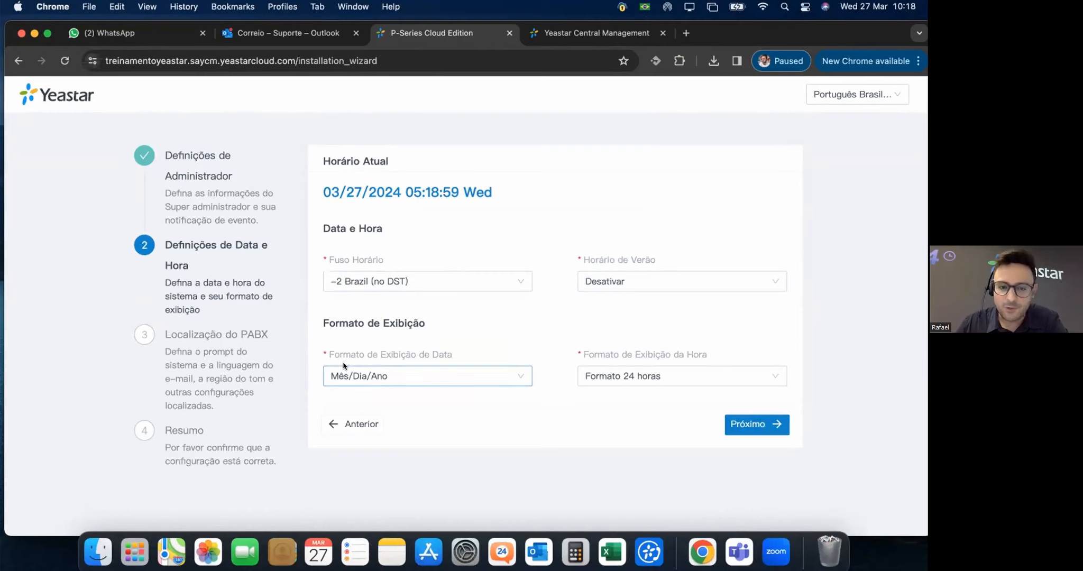
Use the Dia/Mês/Ano date format and 24-hour time, then continue to localisation.
click(405, 382)
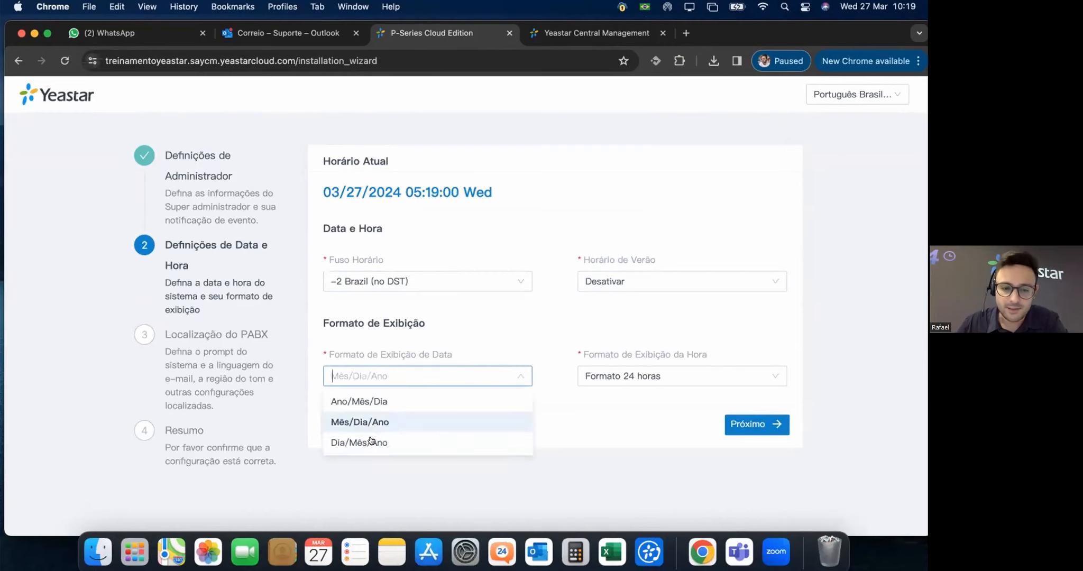
click(339, 442)
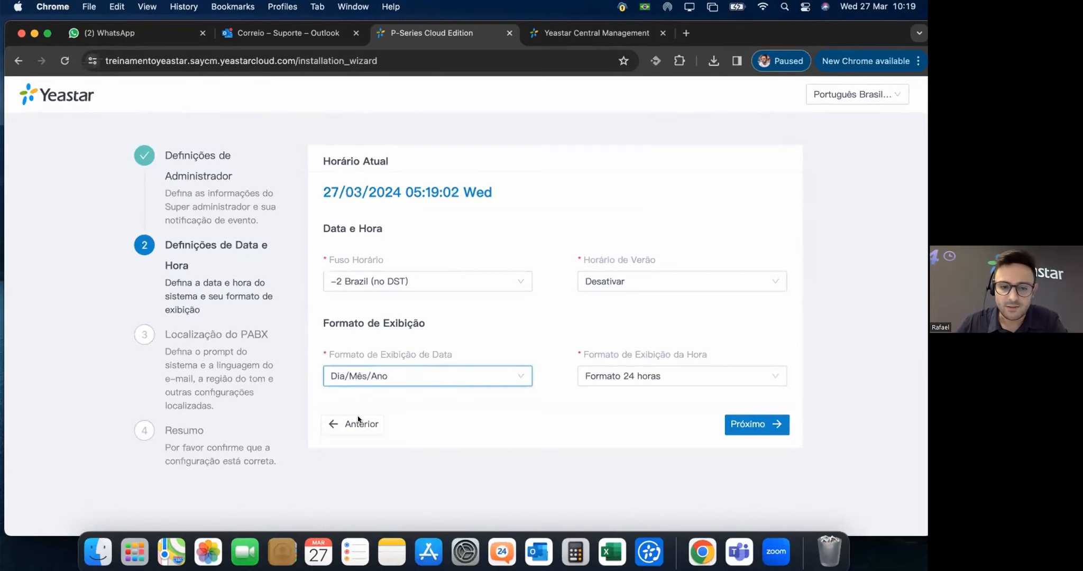
click(370, 380)
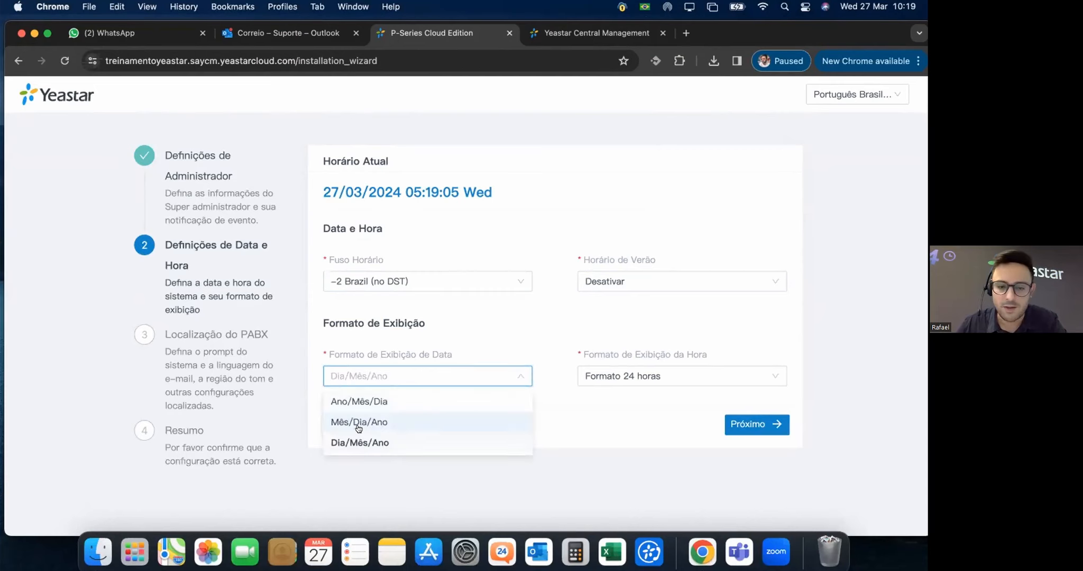
click(488, 490)
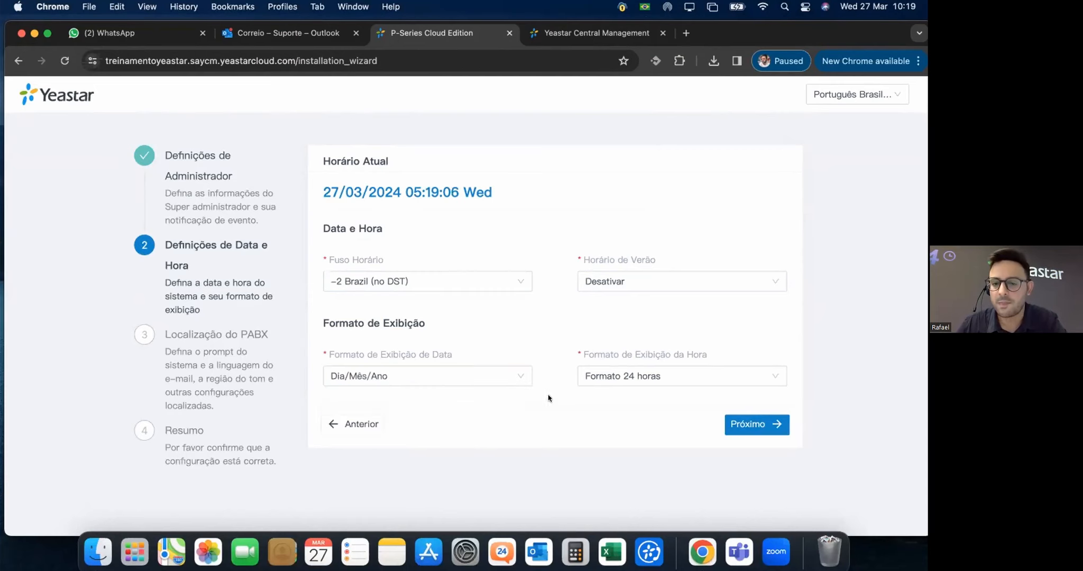
click(648, 376)
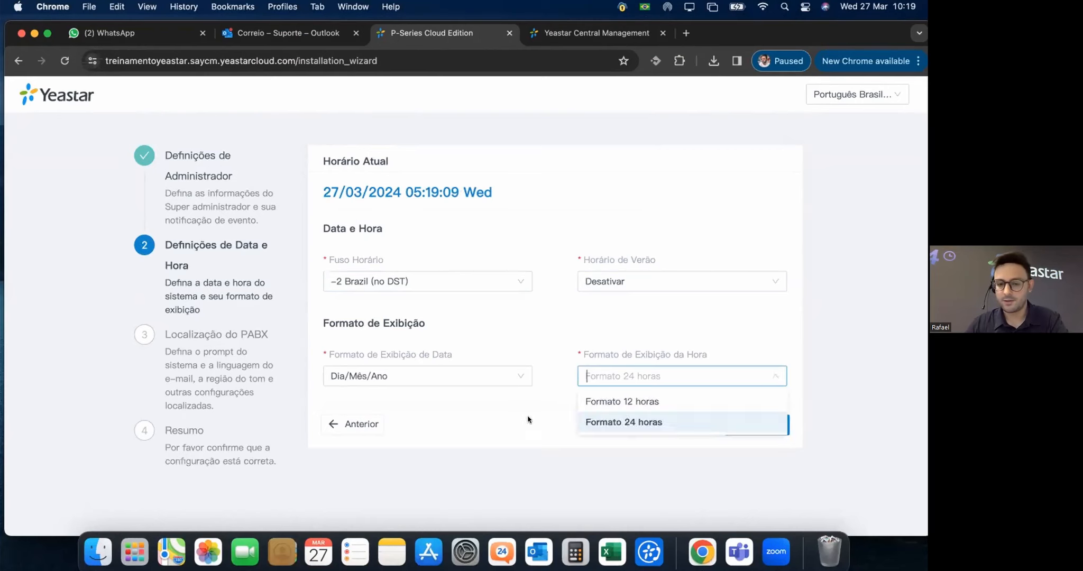
click(529, 394)
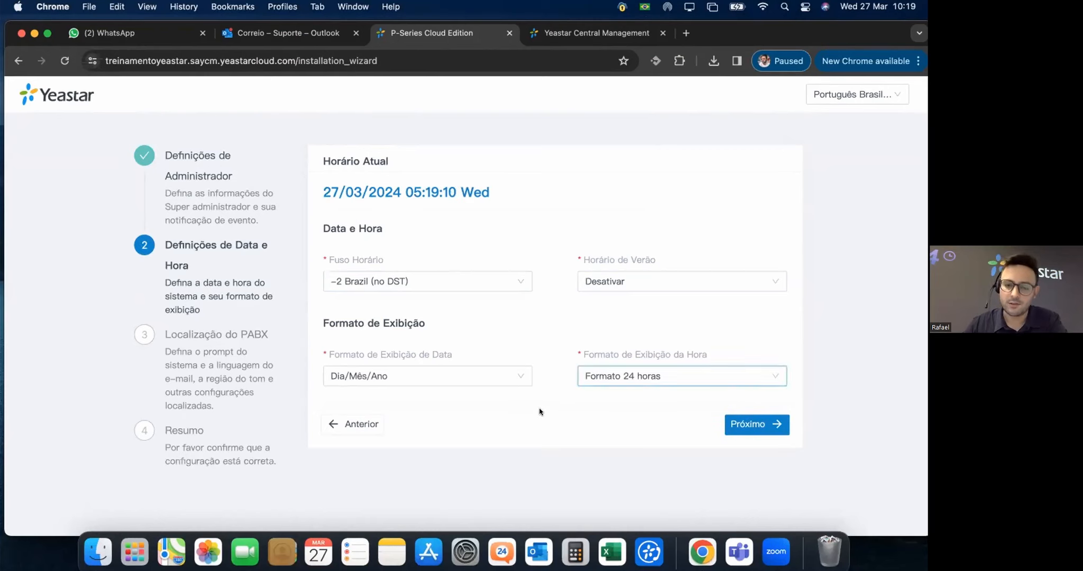
click(757, 423)
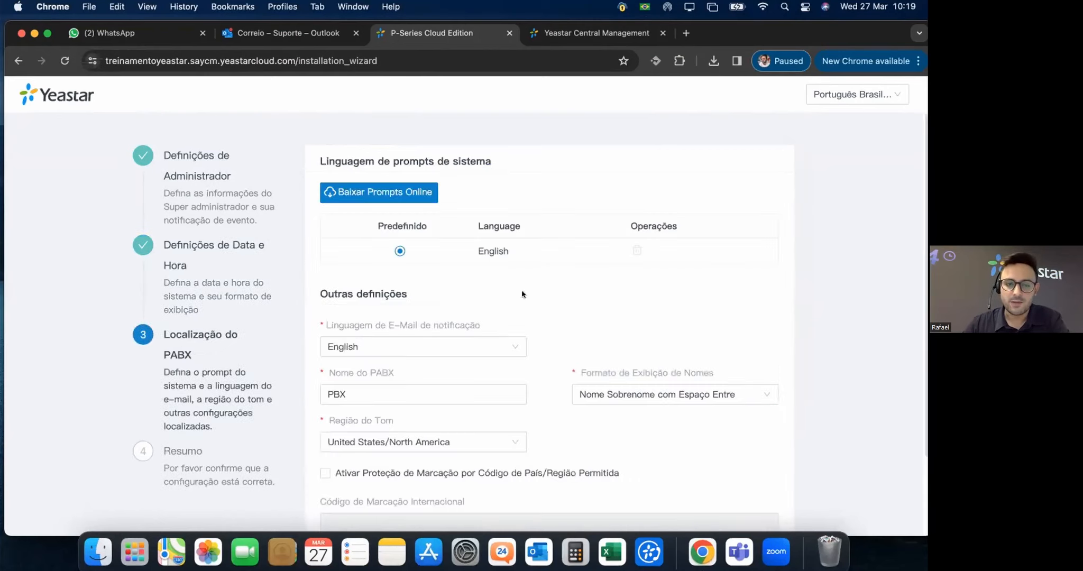
scroll(567, 353, down, 2)
Go back, change the time zone to -3 Brazil (no DST), and continue.
click(347, 480)
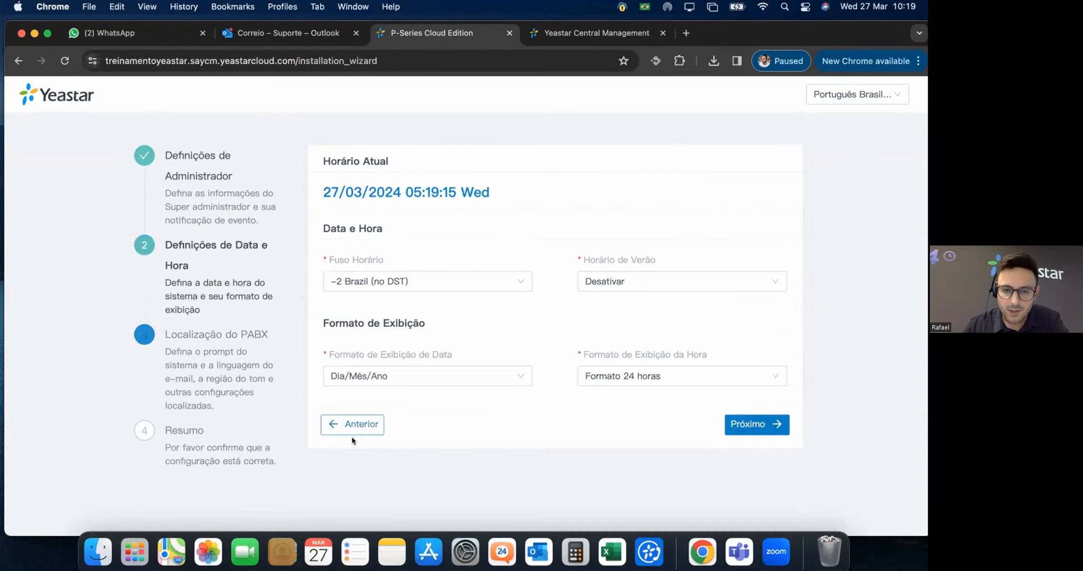
click(386, 283)
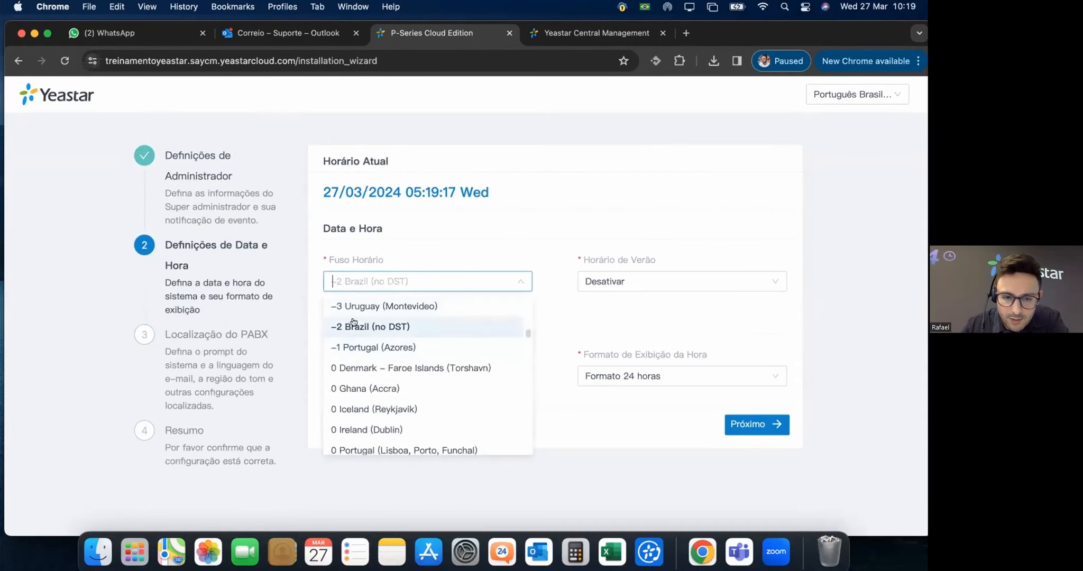
scroll(383, 321, up, 2)
click(395, 350)
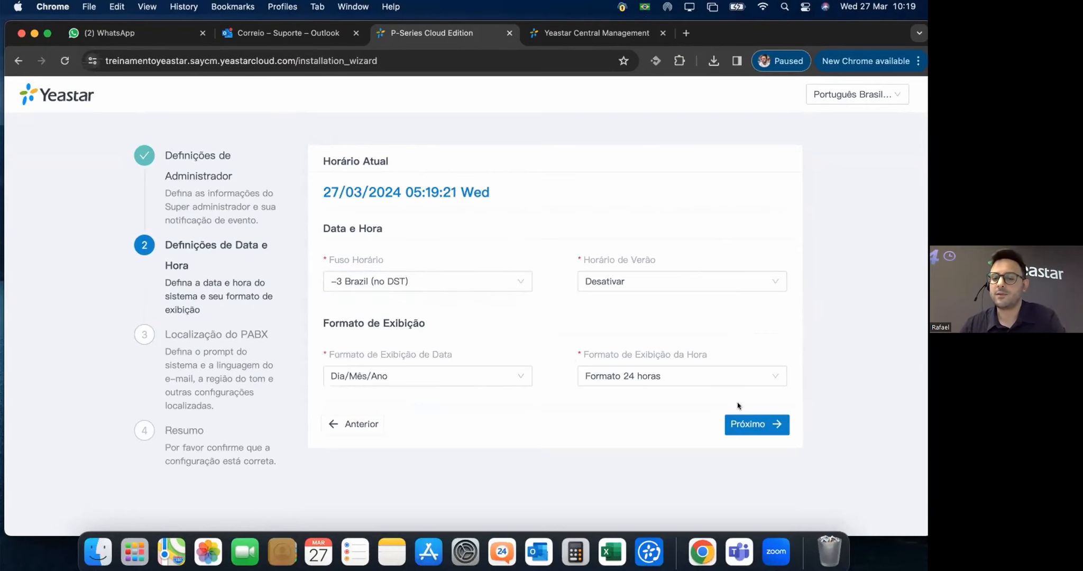
click(765, 428)
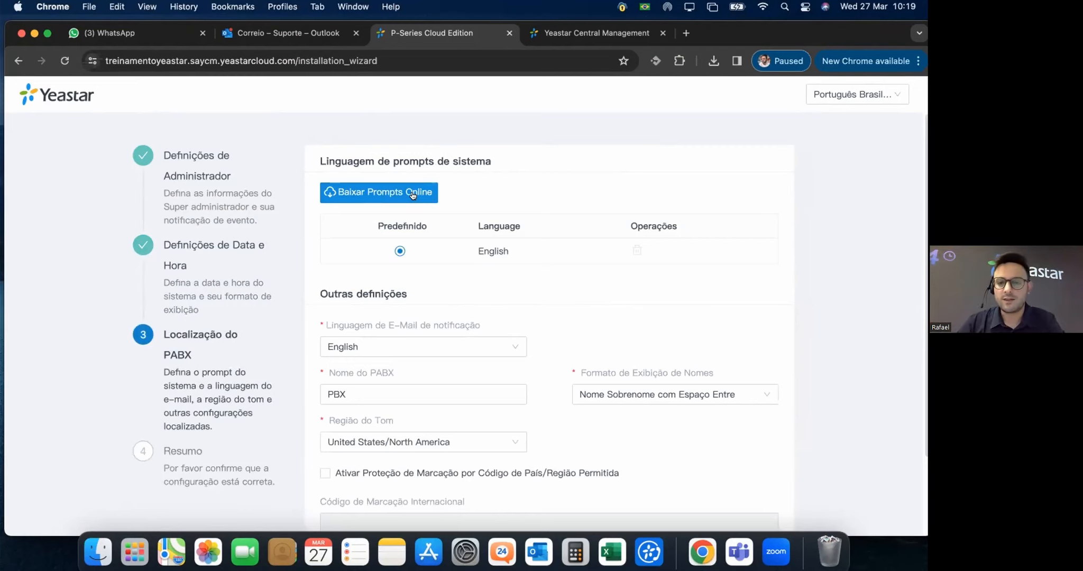
Download the Português Brasil prompts from Baixar Prompts Online, then close the list.
click(420, 192)
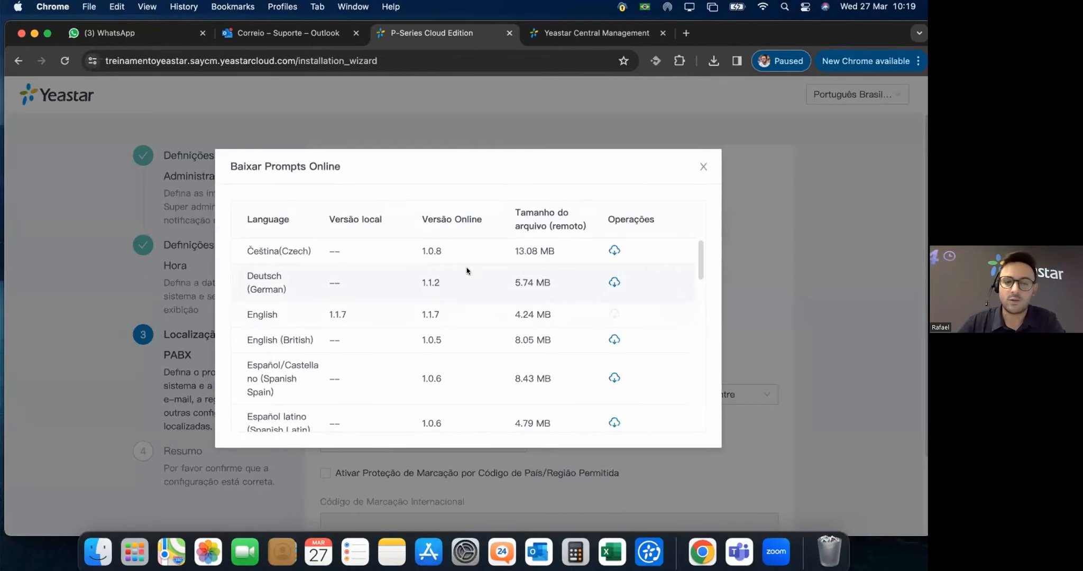
scroll(428, 351, down, 5)
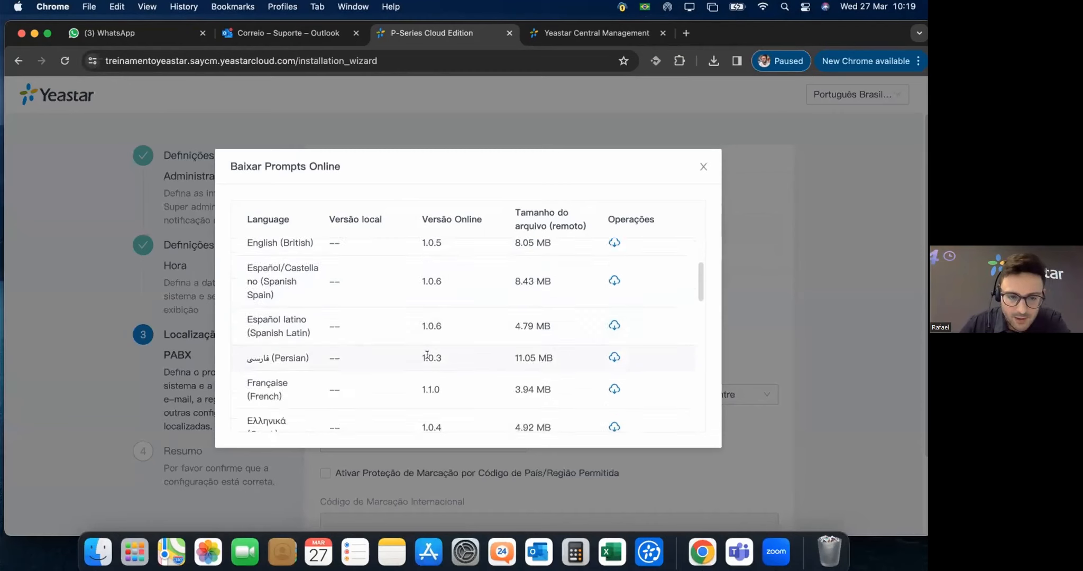
scroll(435, 355, down, 5)
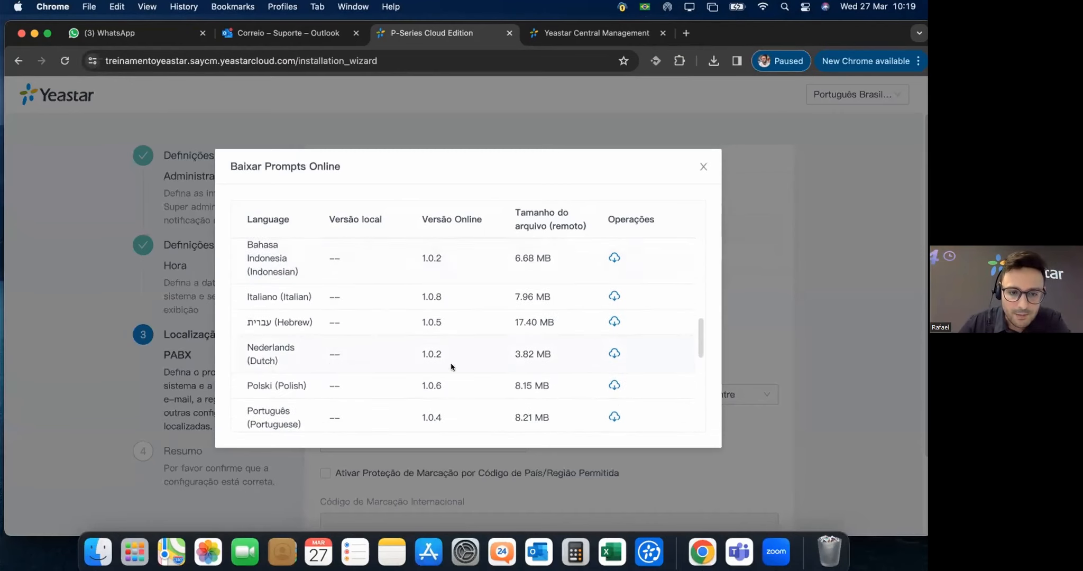
scroll(468, 348, down, 3)
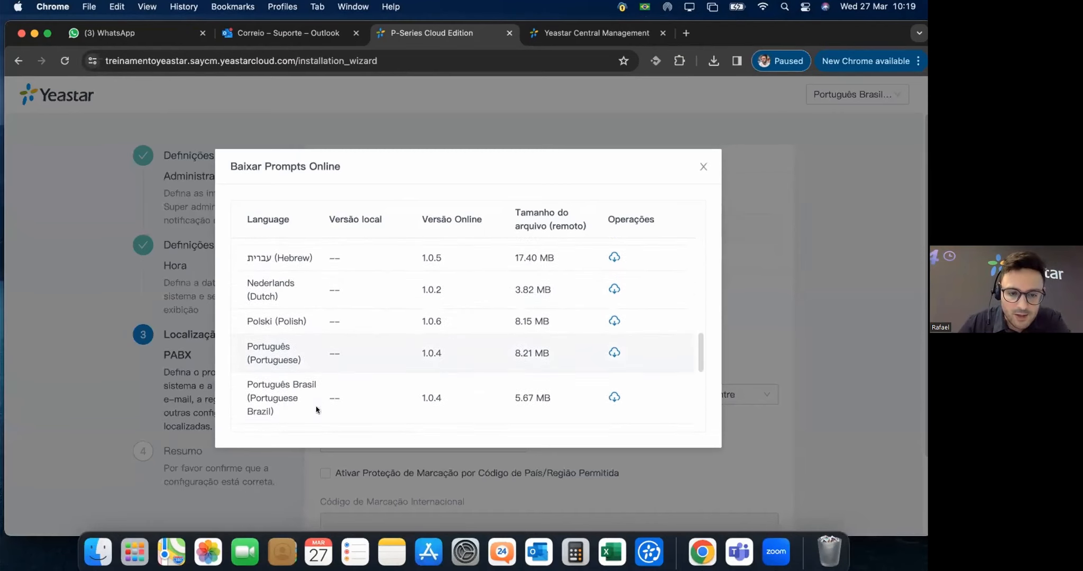
click(614, 396)
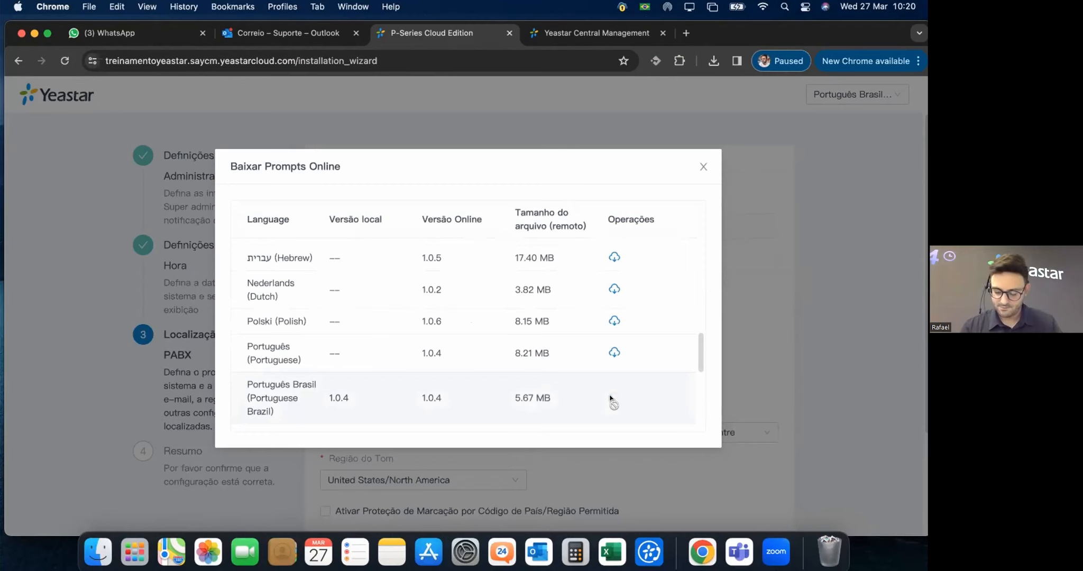
click(704, 167)
Make Português Brasil the default system prompts and notification e-mail language.
click(399, 283)
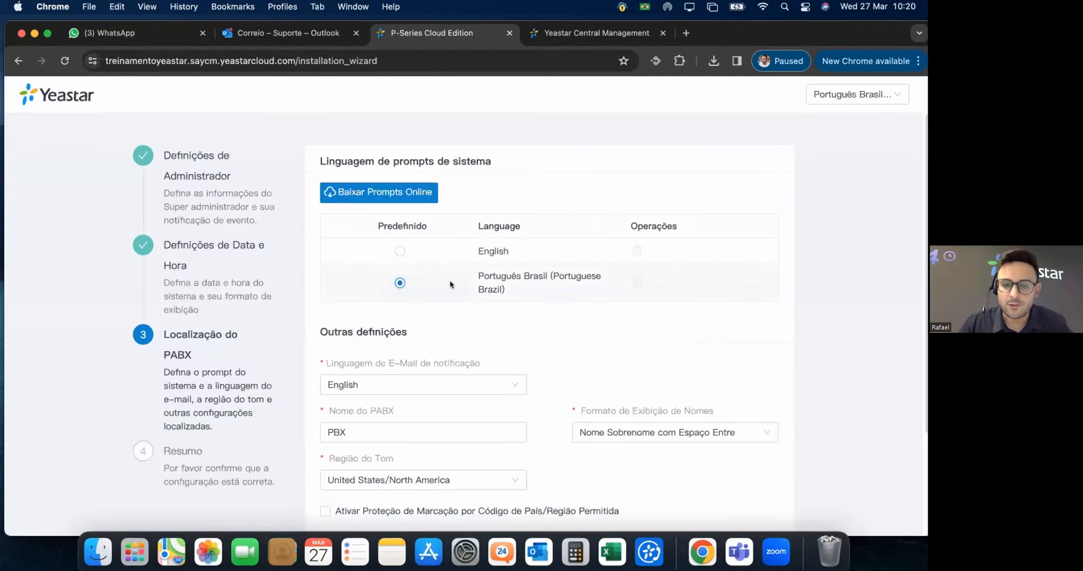
scroll(469, 287, down, 5)
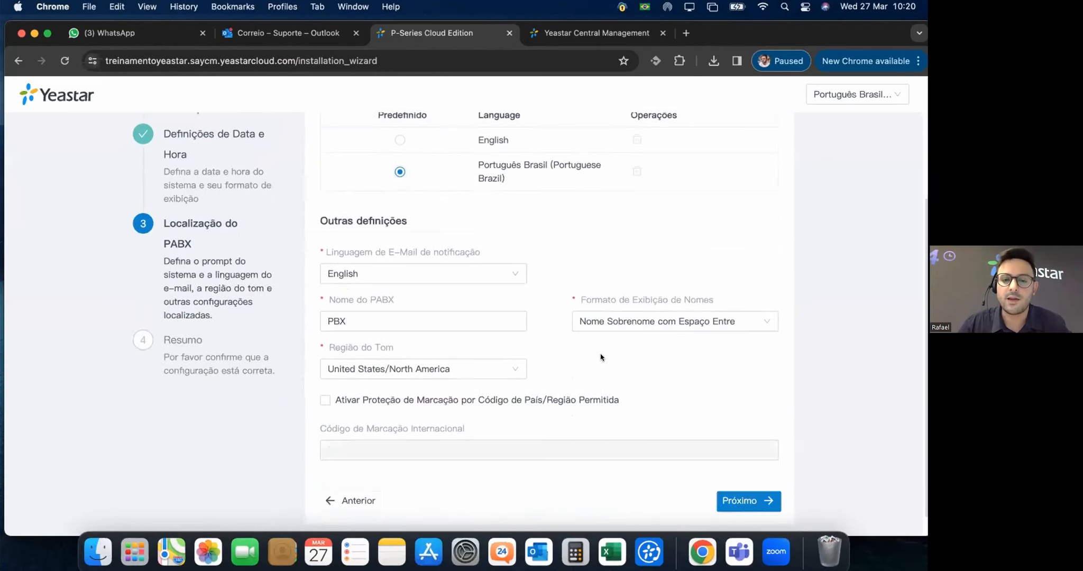
click(498, 268)
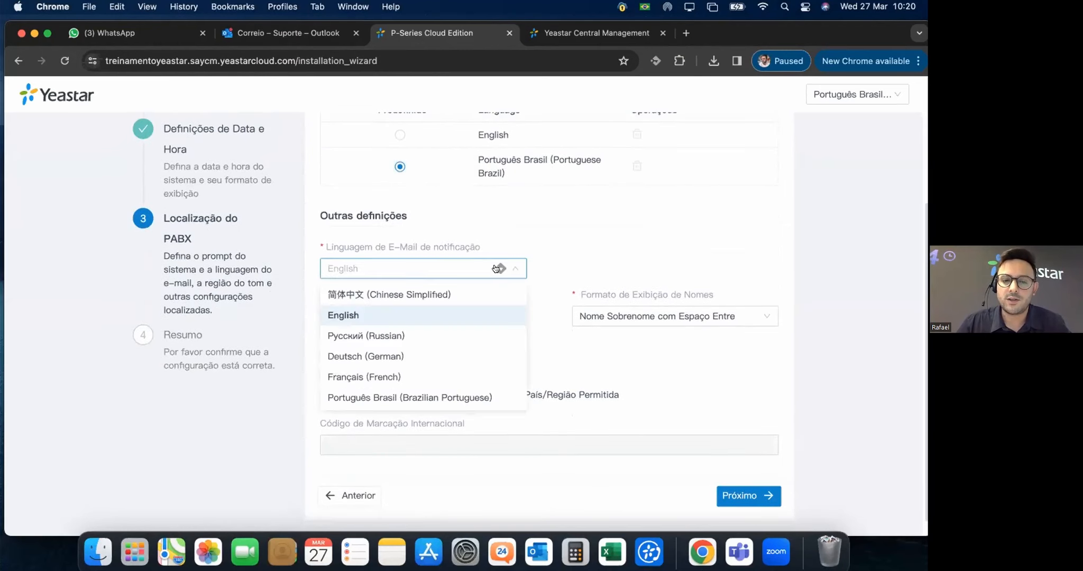
click(445, 398)
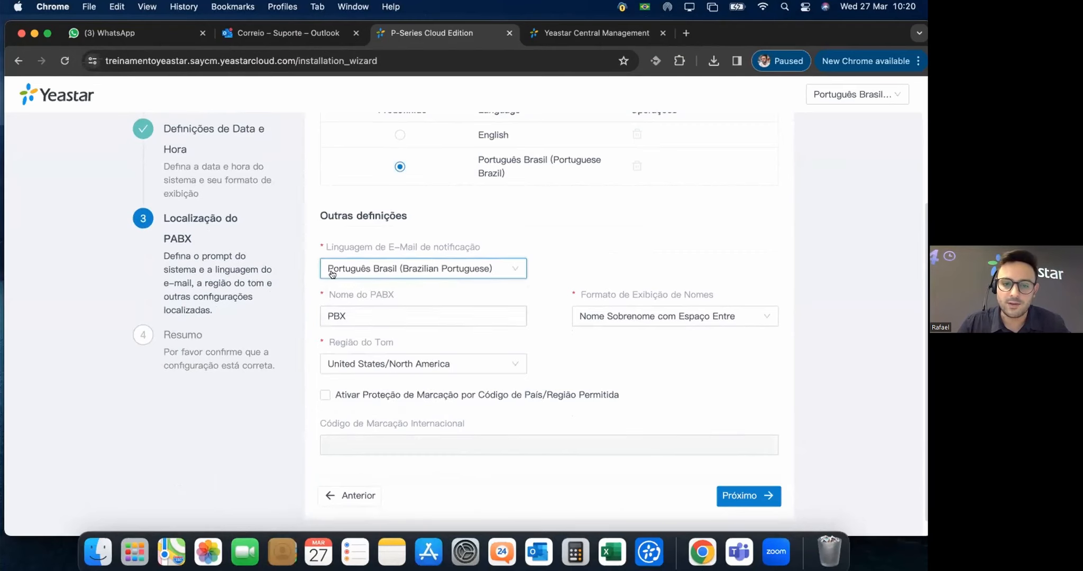
Rename the PBX to PABX_Treinamento and set the tone region to Brazil.
click(366, 316)
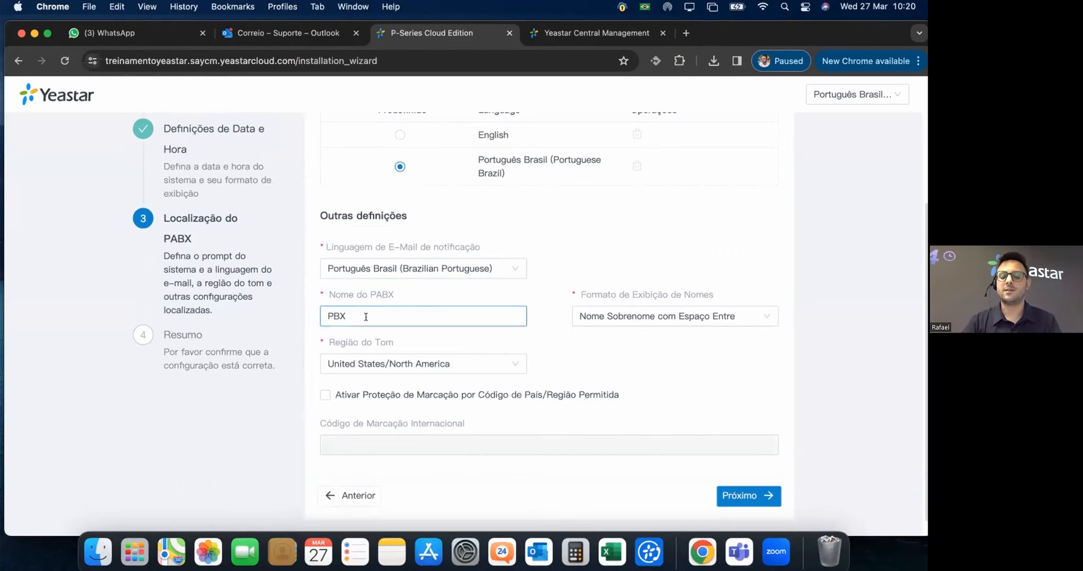
key(BackSpace)
key(BackSpace)
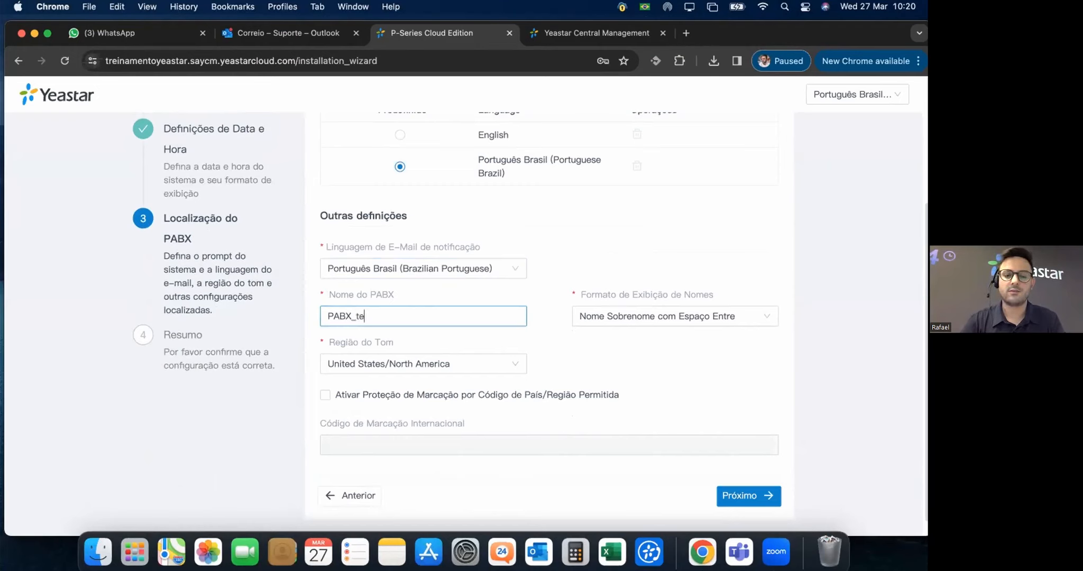
text(ABX_Treinamento)
click(596, 358)
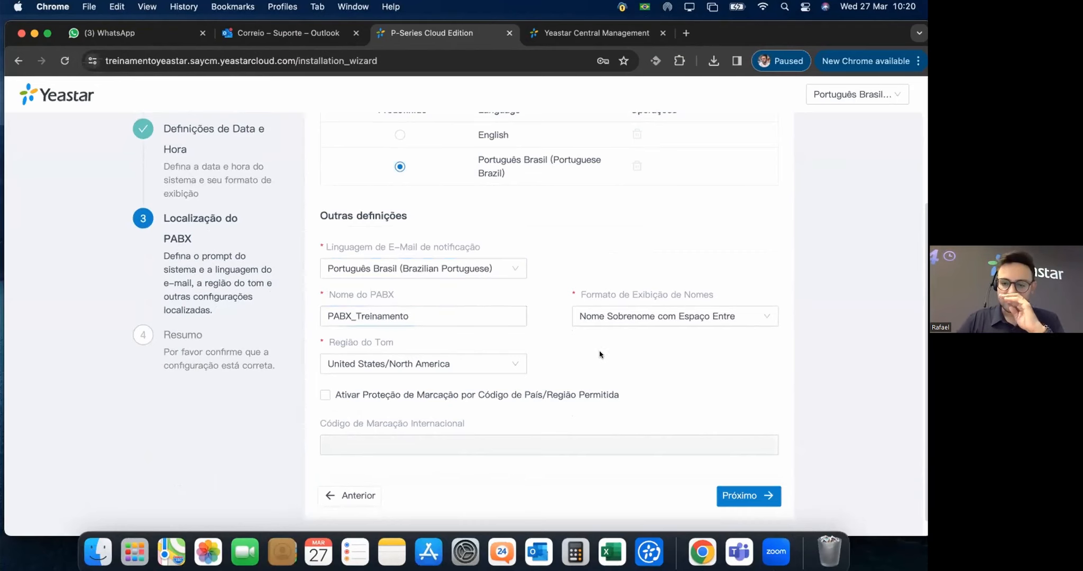
click(476, 363)
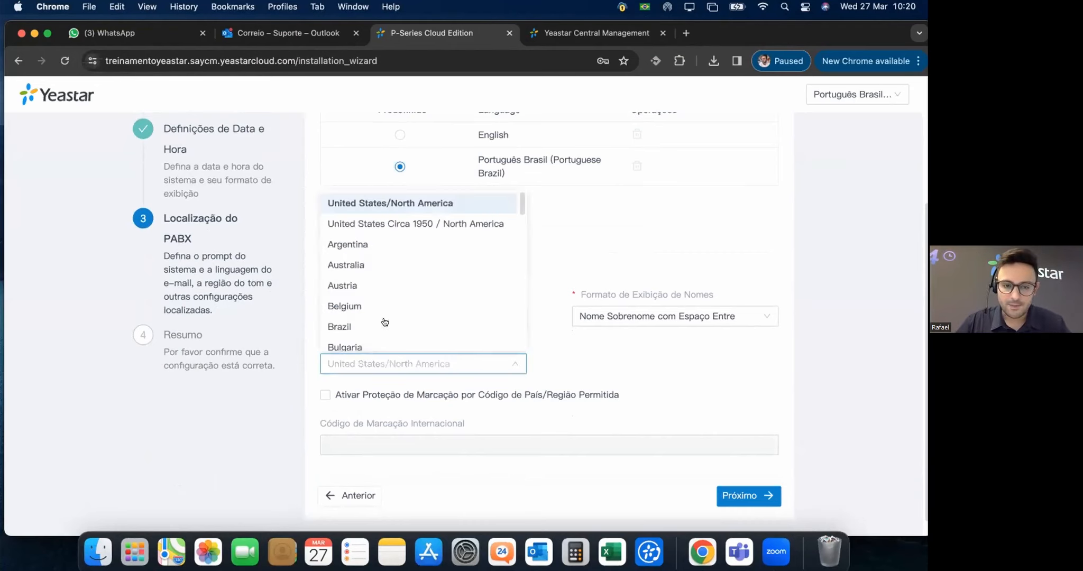
click(347, 318)
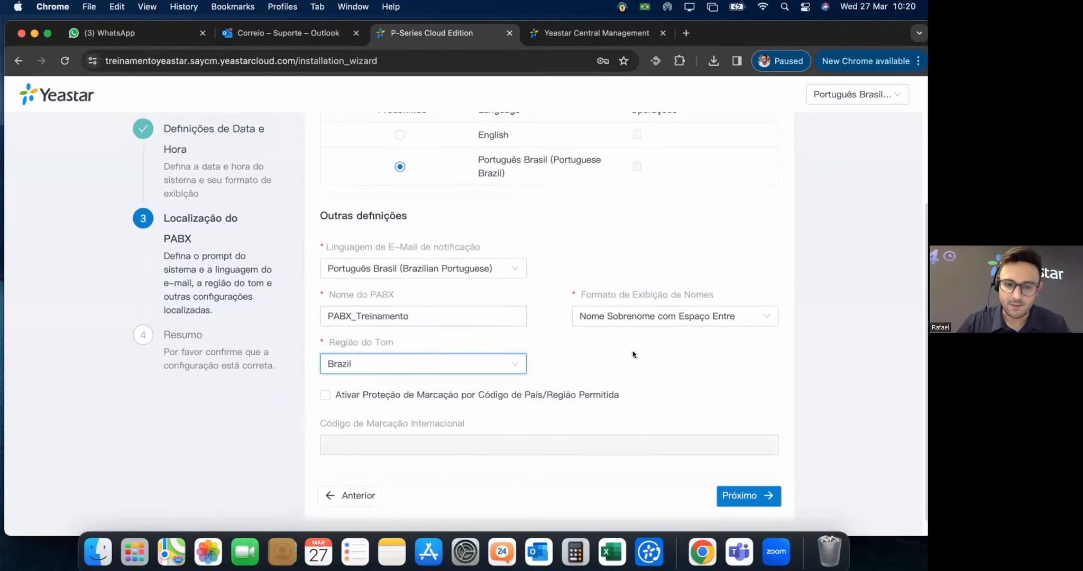
mouse_move(347, 338)
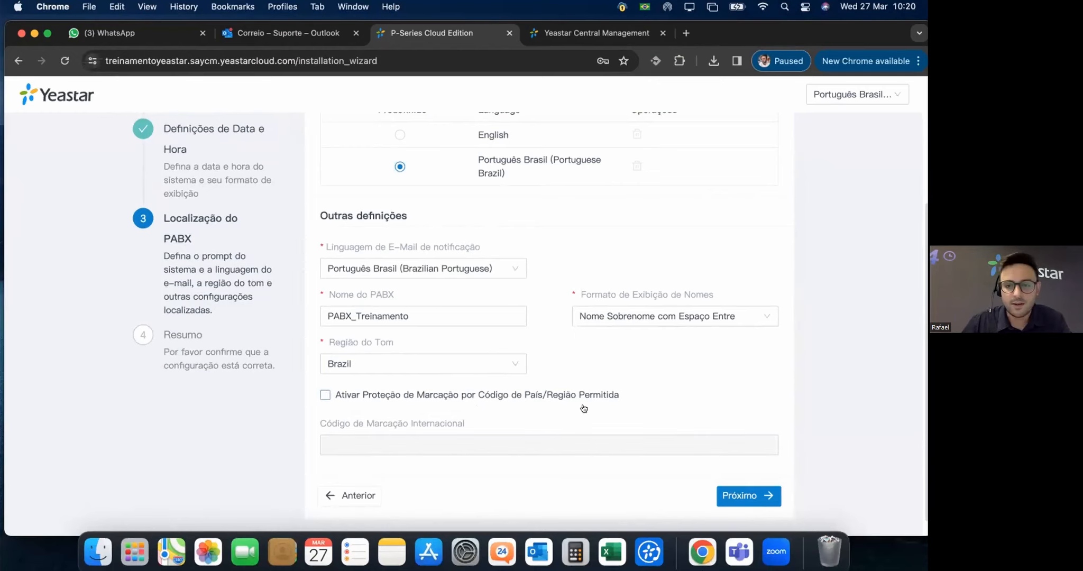
scroll(550, 424, down, 1)
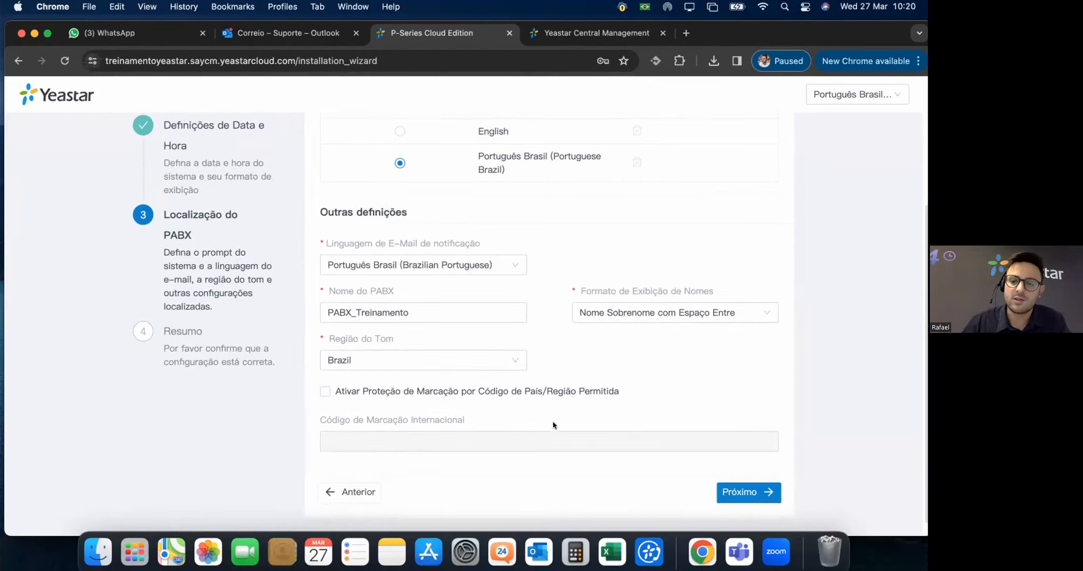
Review the Resumo settings summary to the bottom and request a PBX restart with Reiniciar.
click(731, 481)
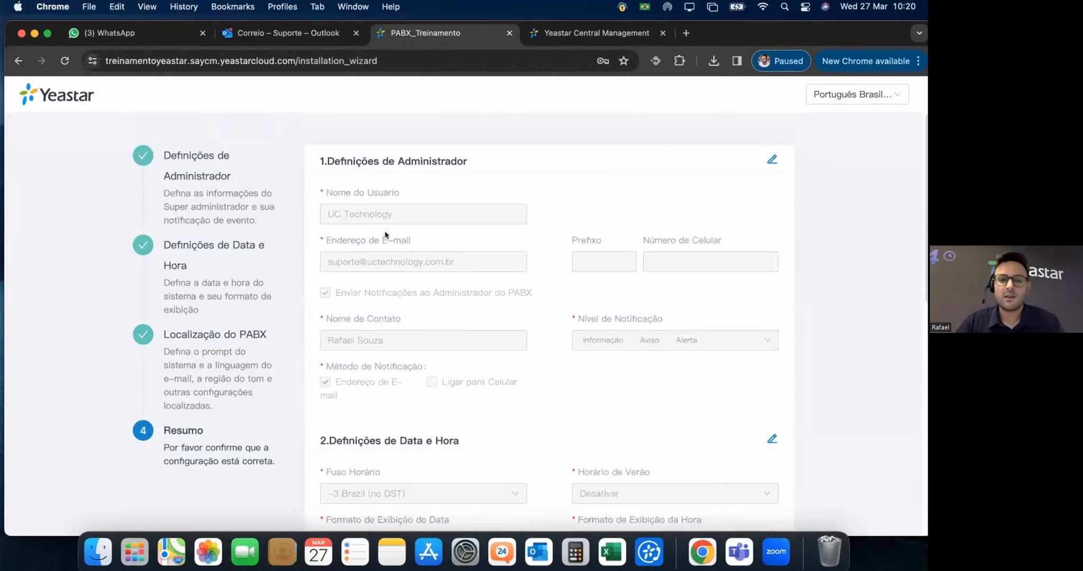
scroll(636, 304, down, 3)
scroll(730, 272, down, 10)
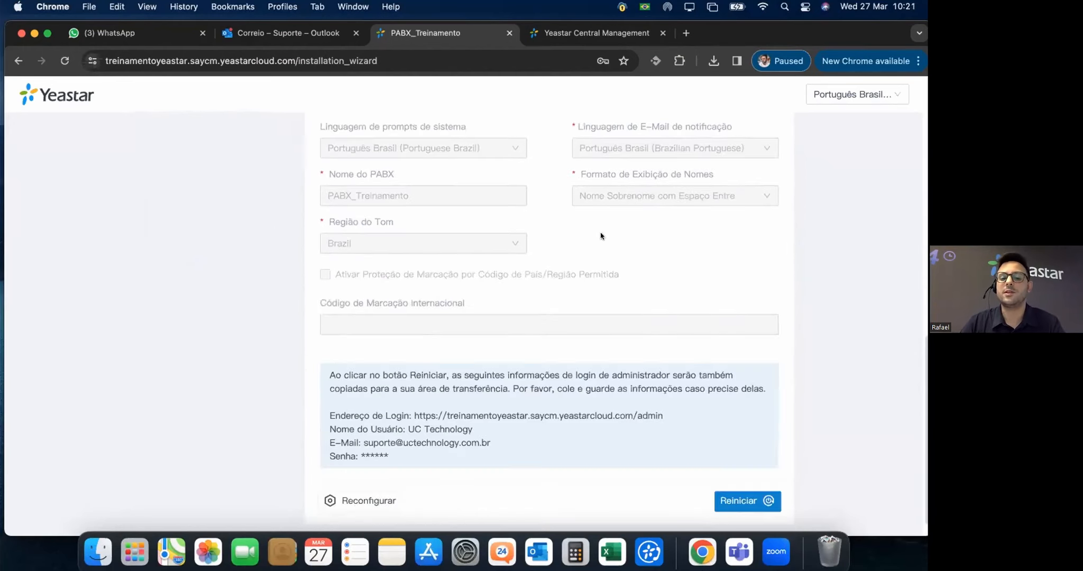
scroll(593, 248, down, 1)
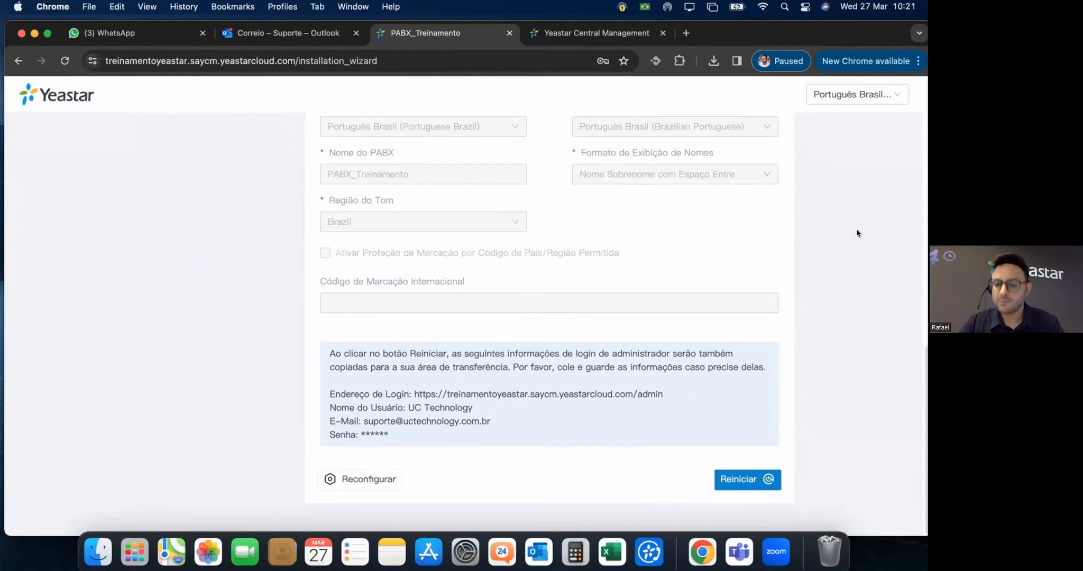
click(739, 480)
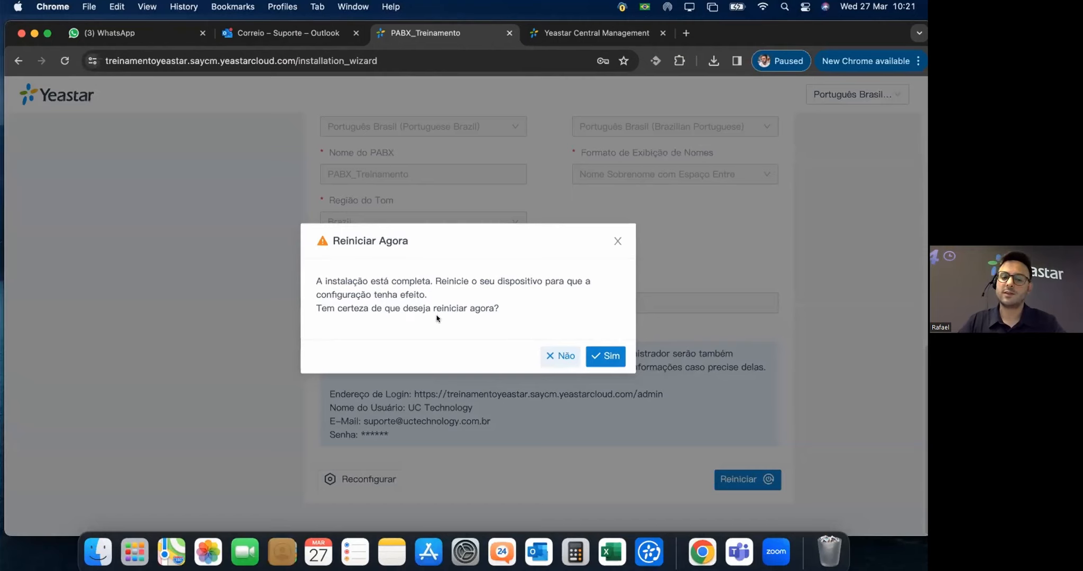
Confirm Sim in the Reiniciar Agora dialog and let the PBX reboot reach 80%.
click(605, 356)
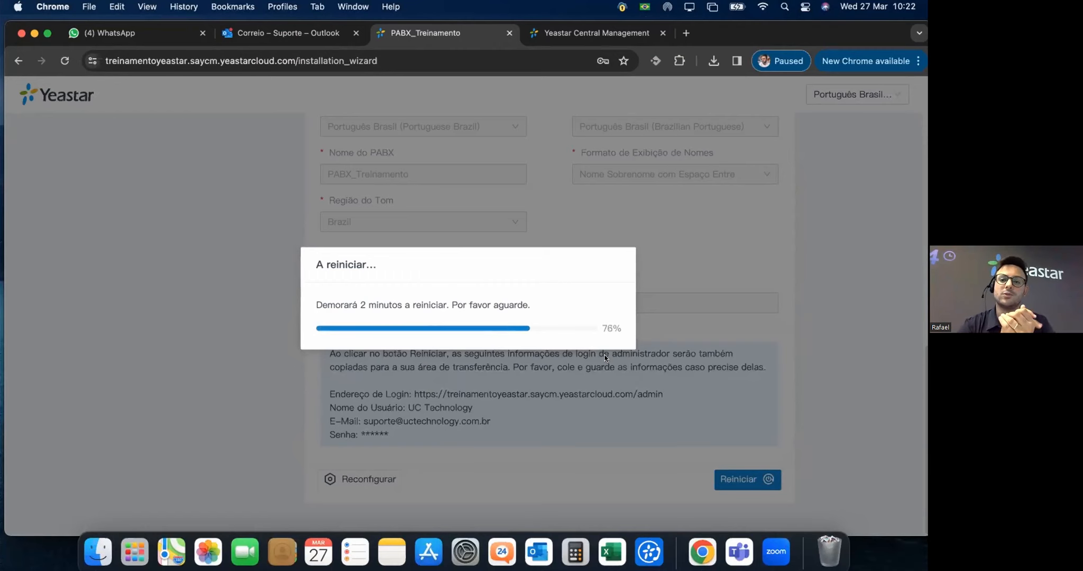
drag(852, 30, 856, 73)
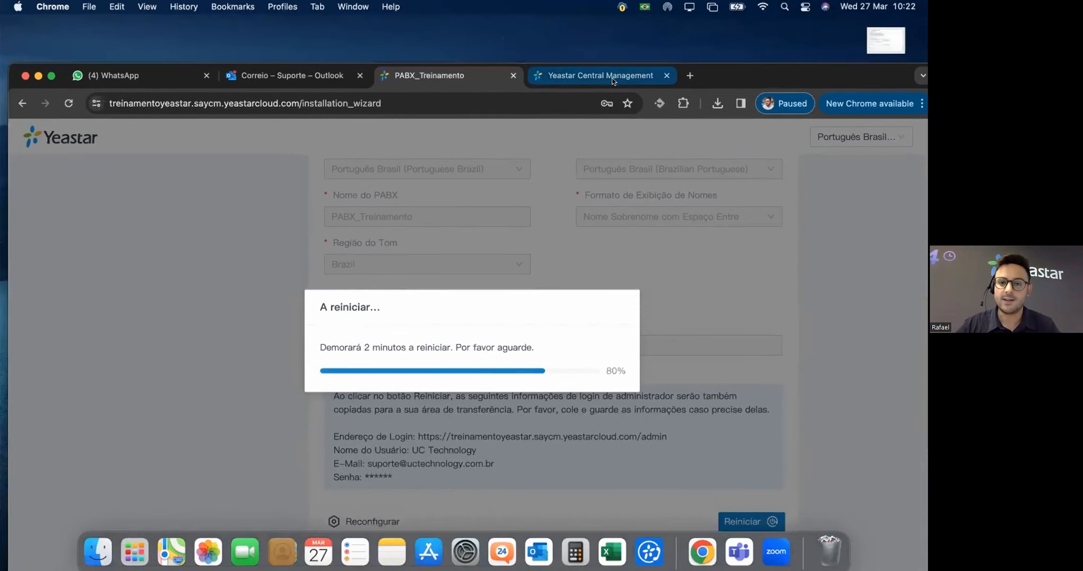
click(612, 78)
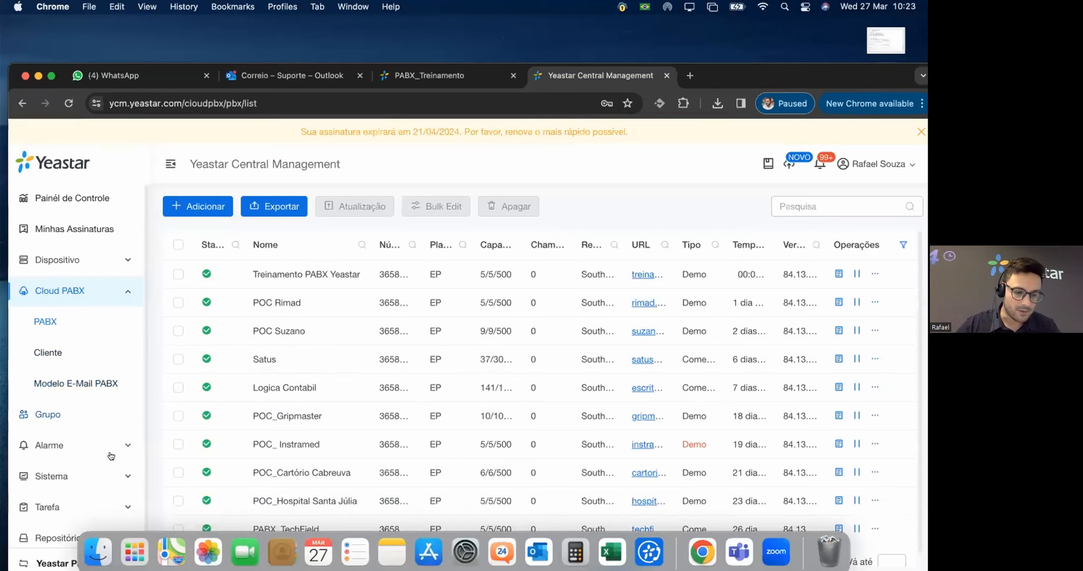
scroll(114, 461, down, 1)
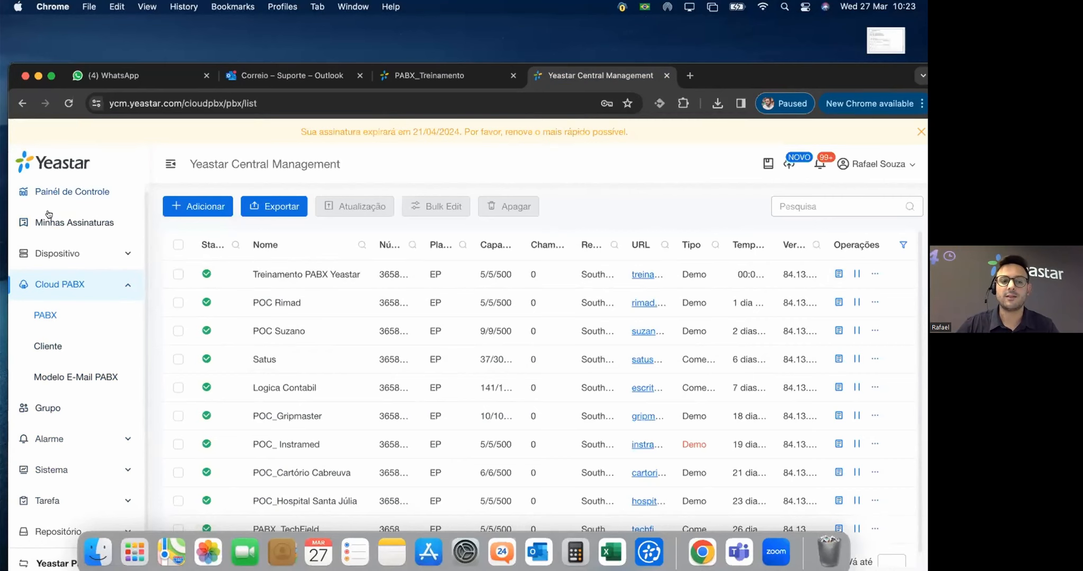
drag(791, 69, 780, 86)
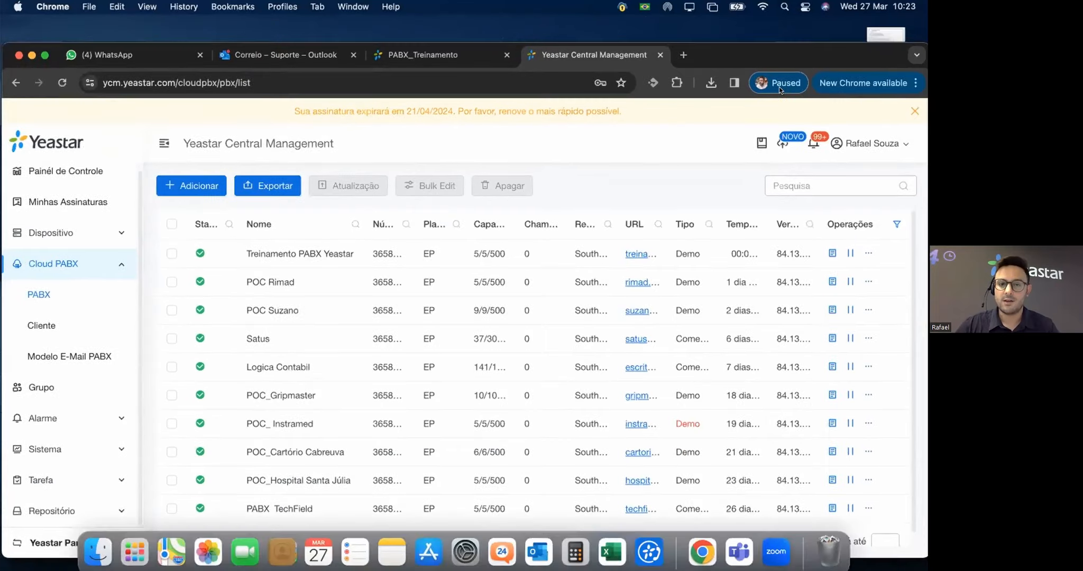
click(496, 97)
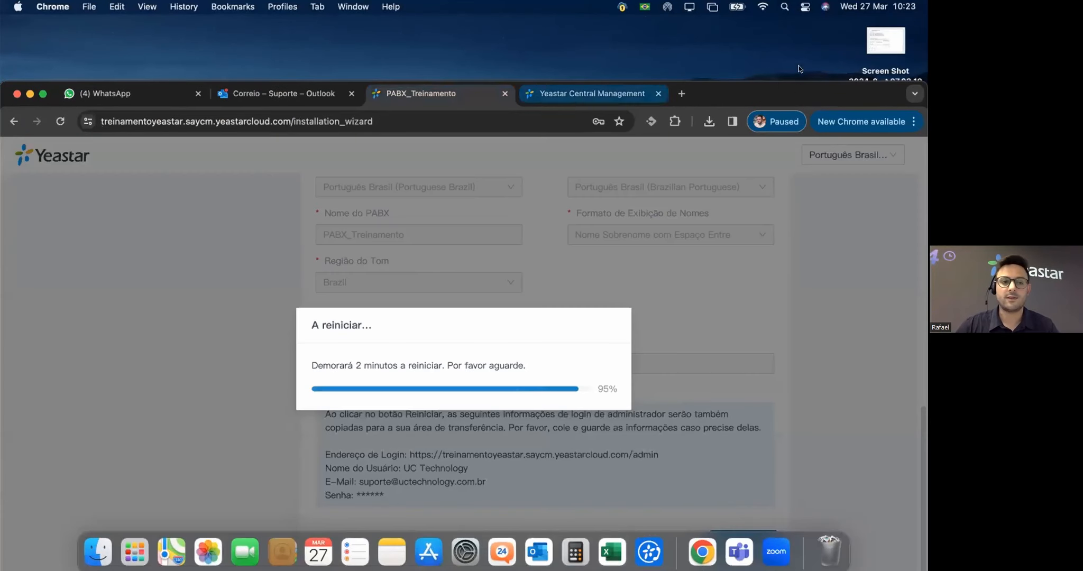
Log in to the admin portal, entering the administrator username in Nome do Usuário and the password in Senha.
drag(801, 50, 802, 31)
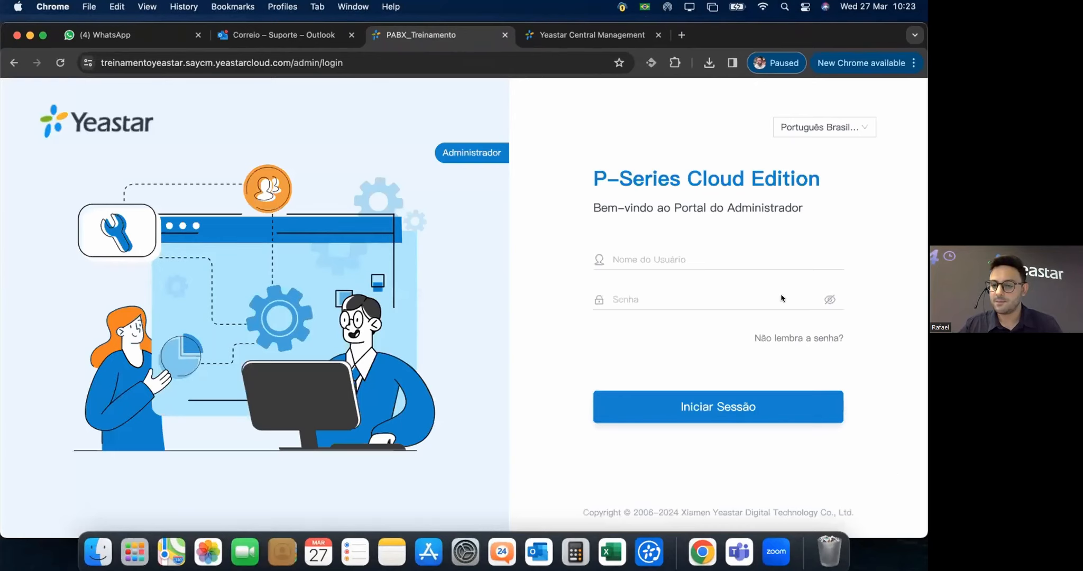
click(669, 259)
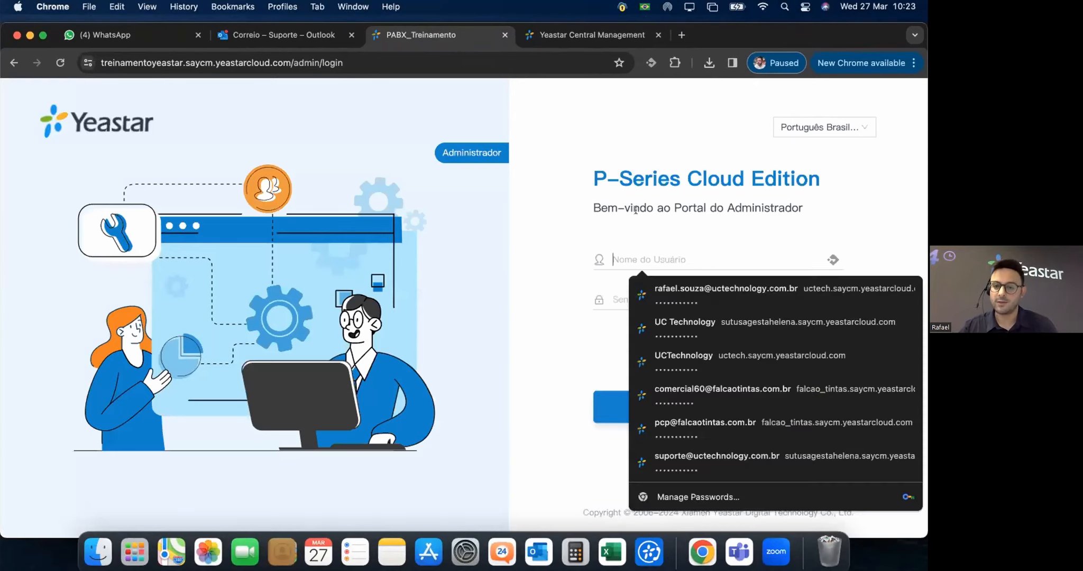
text(UC )
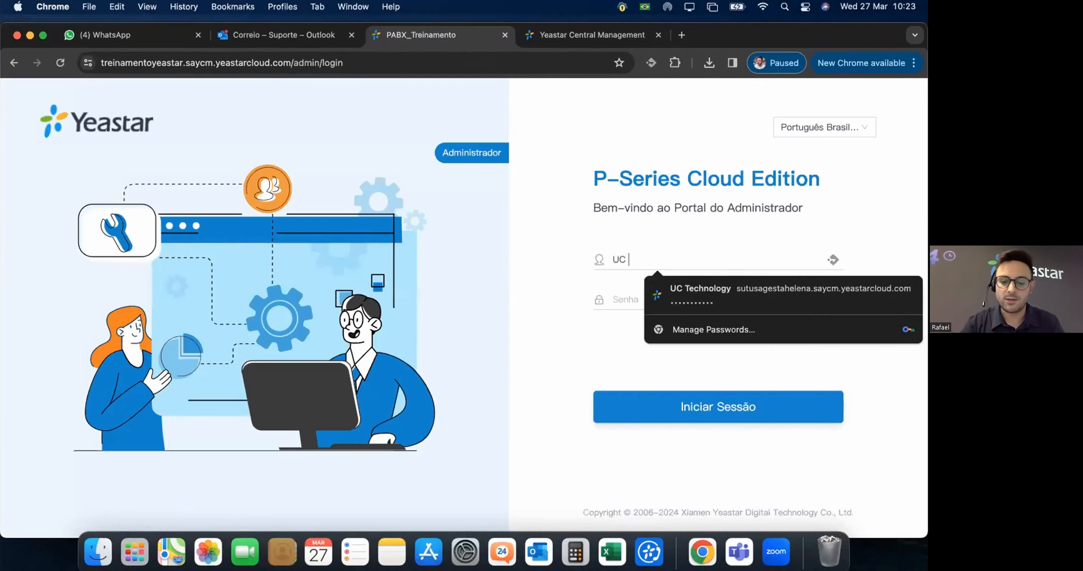
text(t)
text(Technology)
key(Tab)
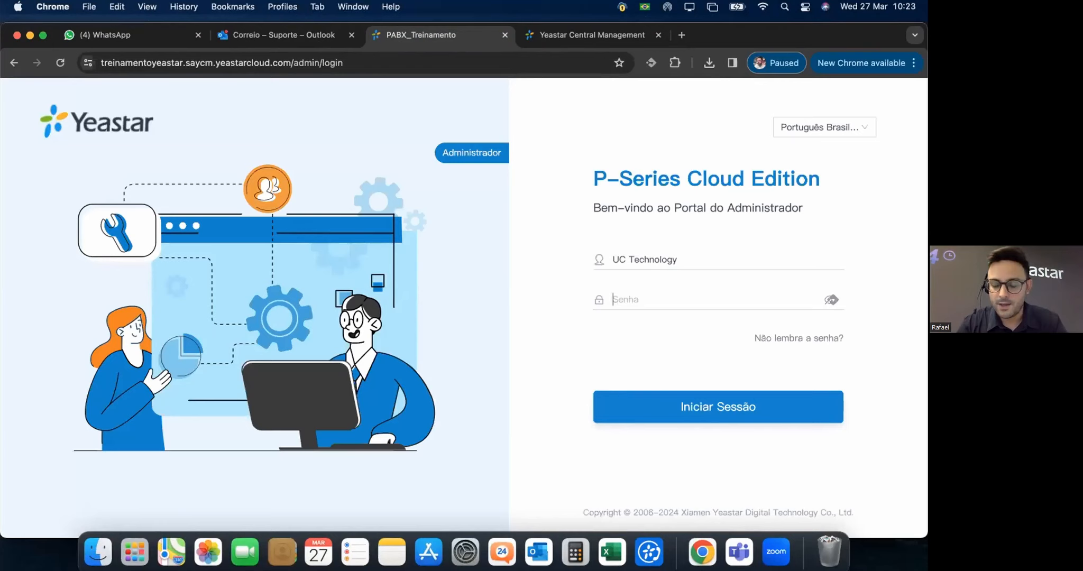
text(•••••••••••)
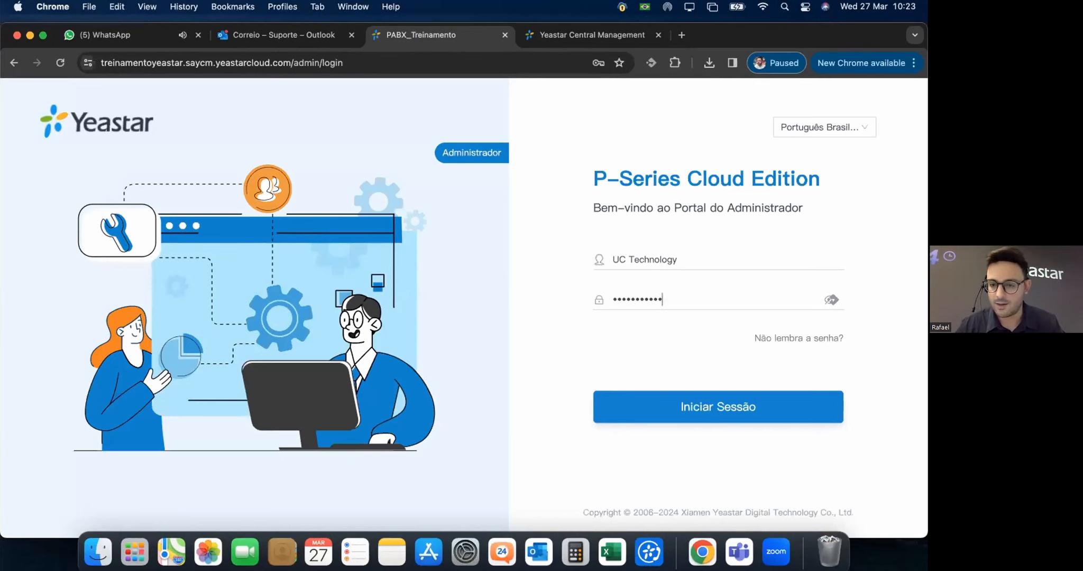
click(734, 403)
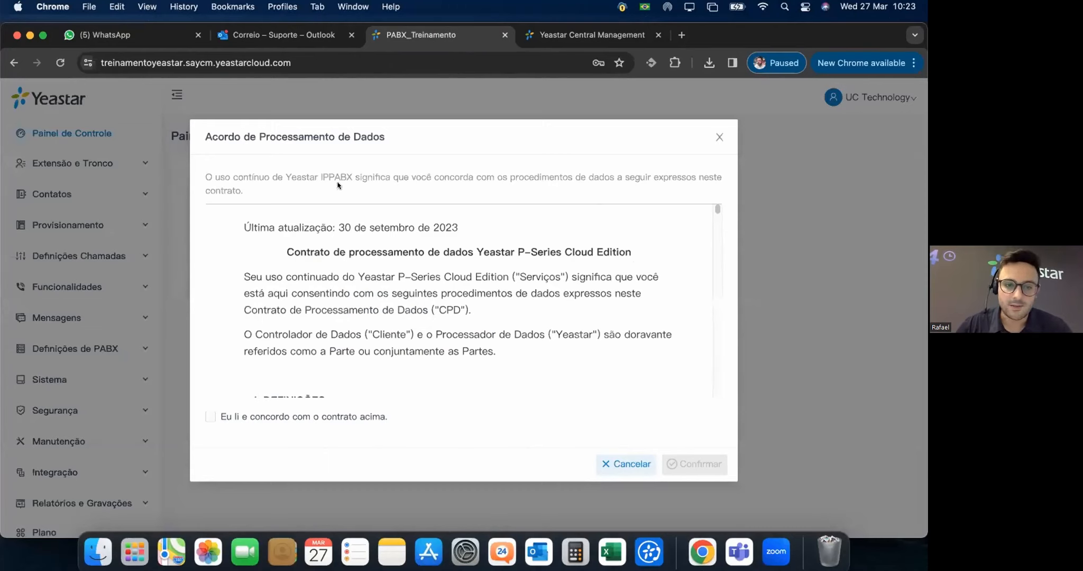
Read through the Acordo de Processamento de Dados and accept it to reach Painel de Controle.
scroll(436, 270, down, 1)
scroll(436, 285, down, 8)
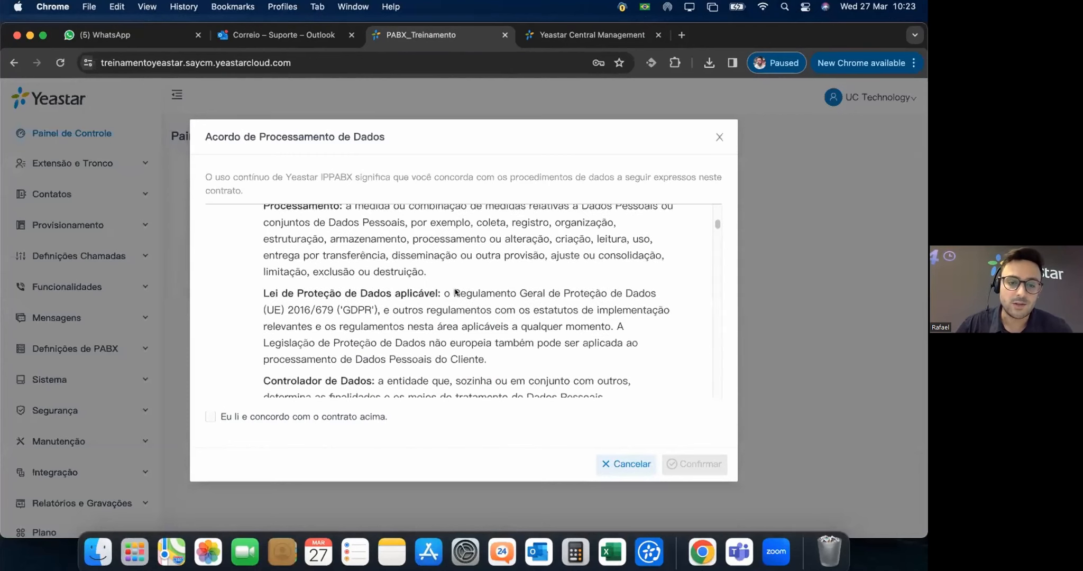
scroll(490, 298, down, 15)
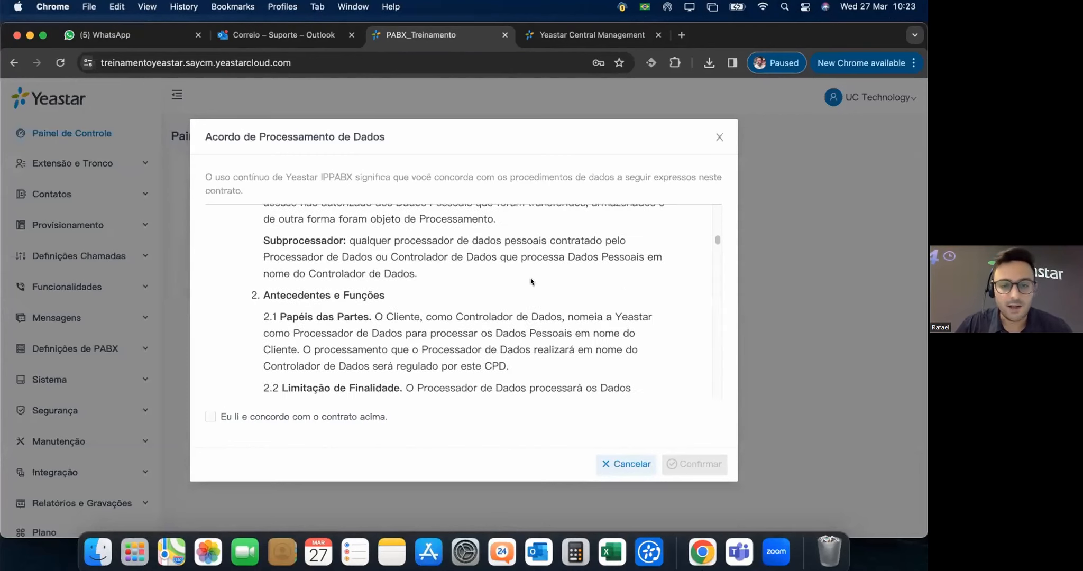
scroll(379, 322, down, 15)
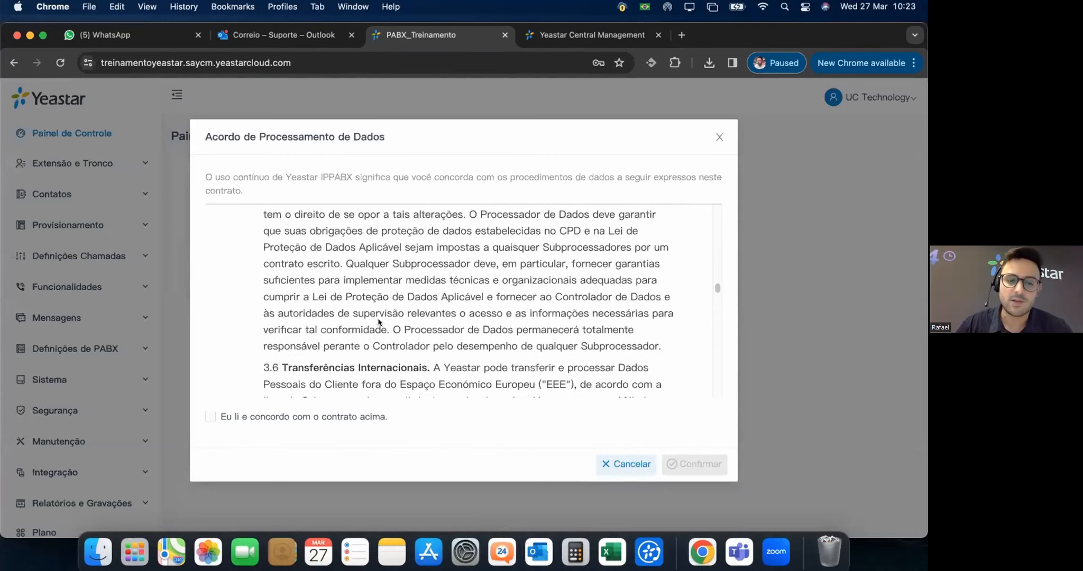
scroll(645, 436, down, 10)
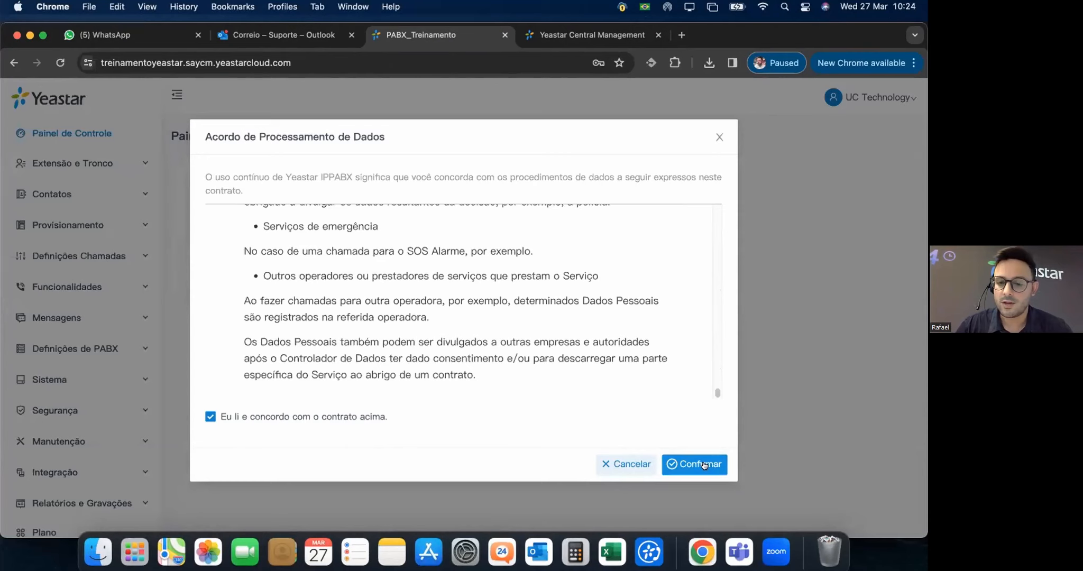
scroll(630, 334, up, 5)
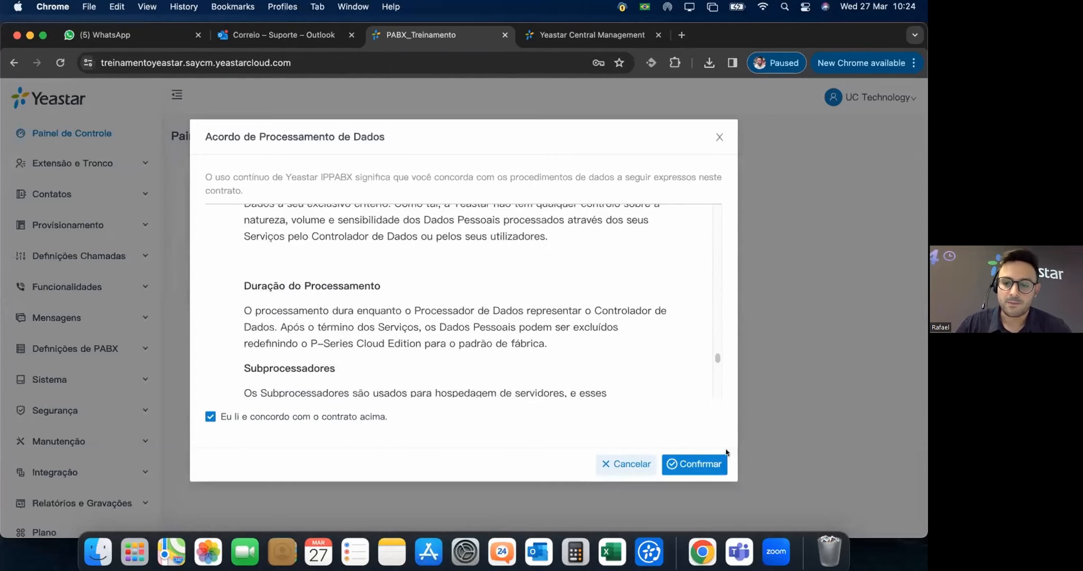
click(694, 465)
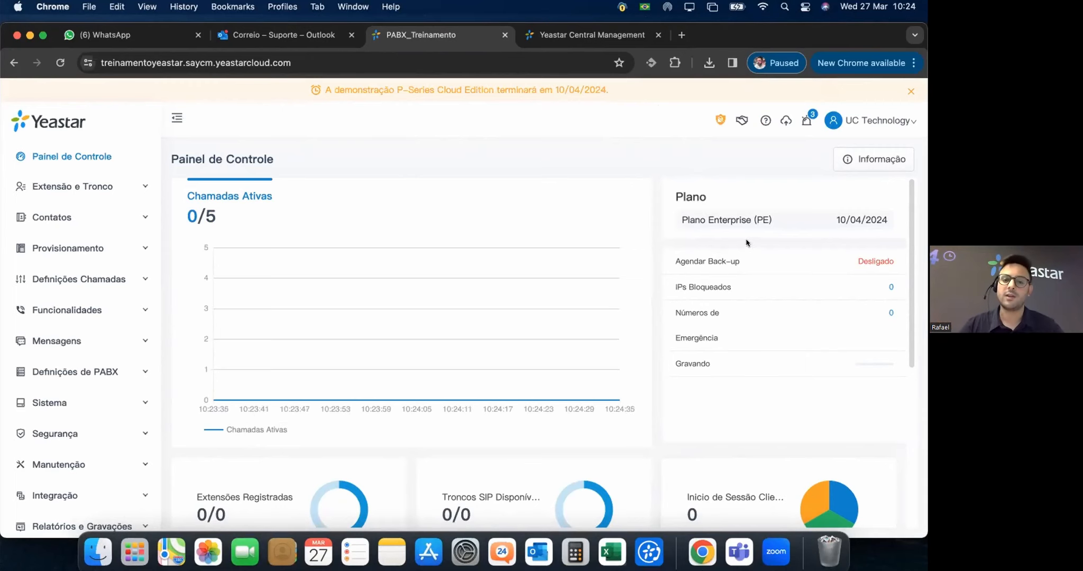
scroll(684, 338, down, 5)
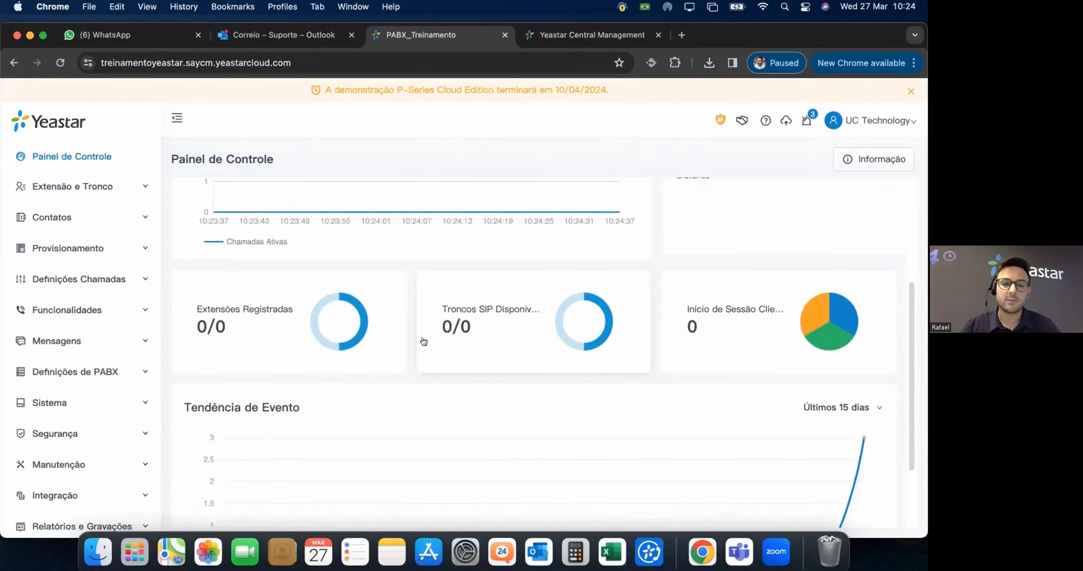
scroll(423, 341, down, 3)
scroll(728, 299, up, 6)
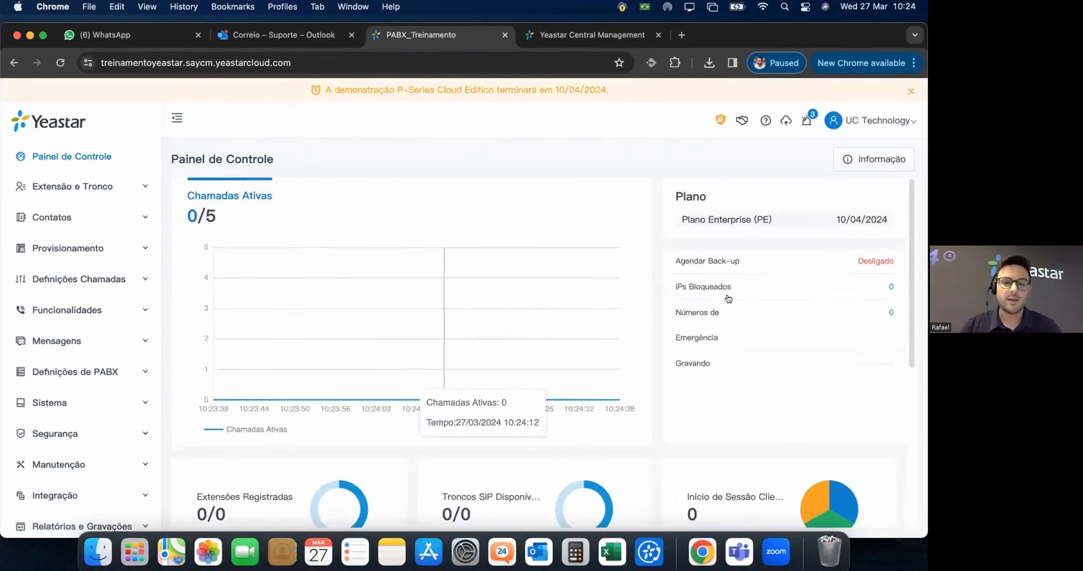
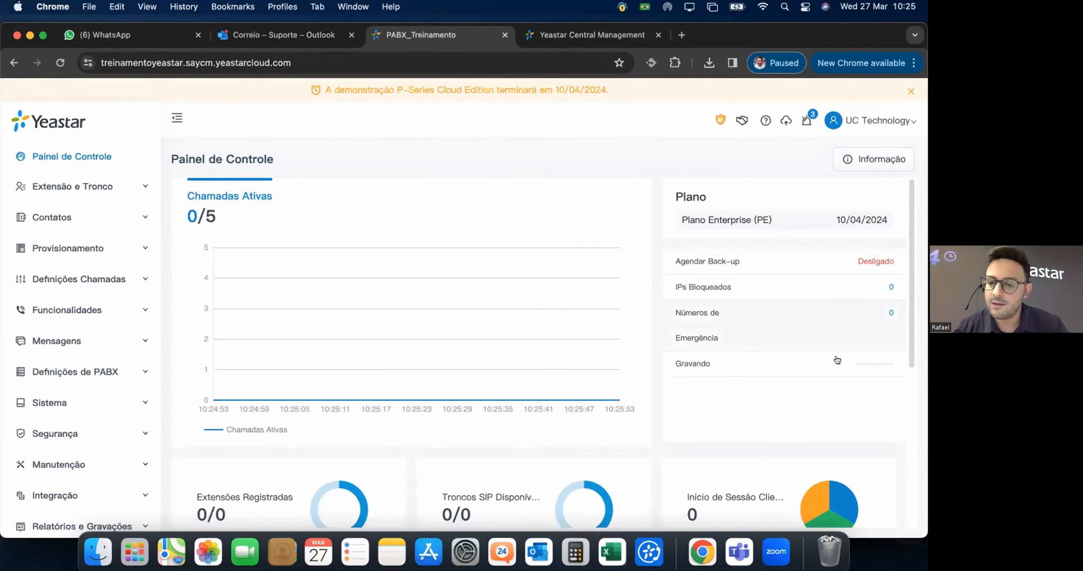
Scroll through the Painel de Controle dashboard.
mouse_move(857, 366)
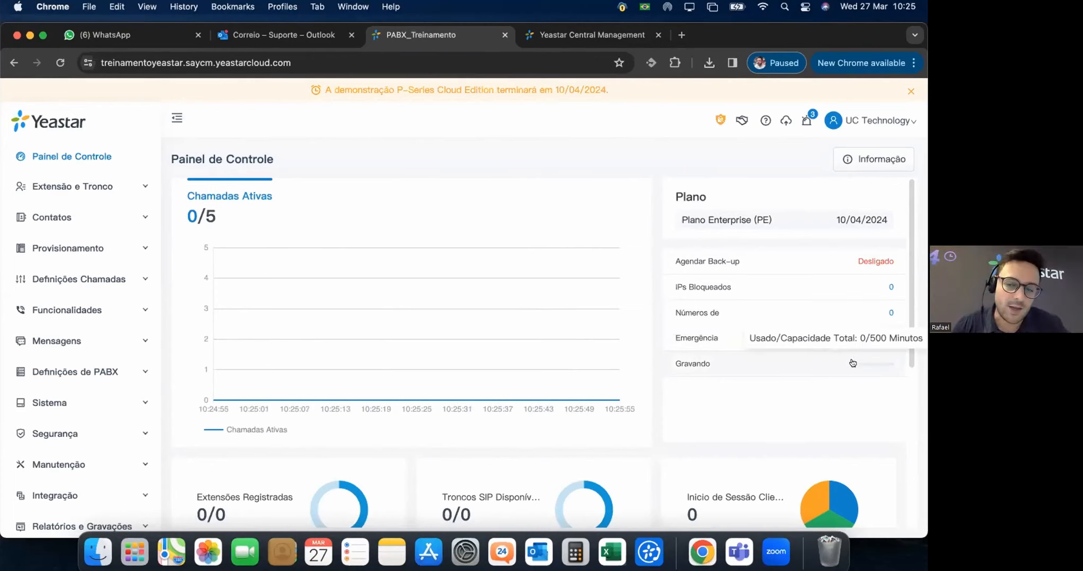
scroll(662, 328, down, 2)
scroll(662, 329, down, 5)
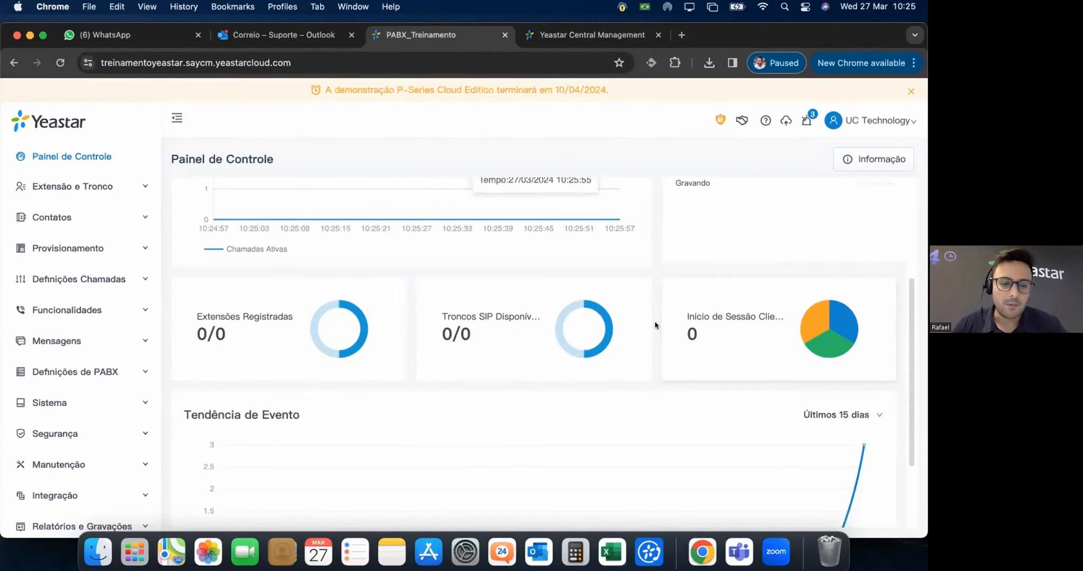
scroll(655, 326, down, 2)
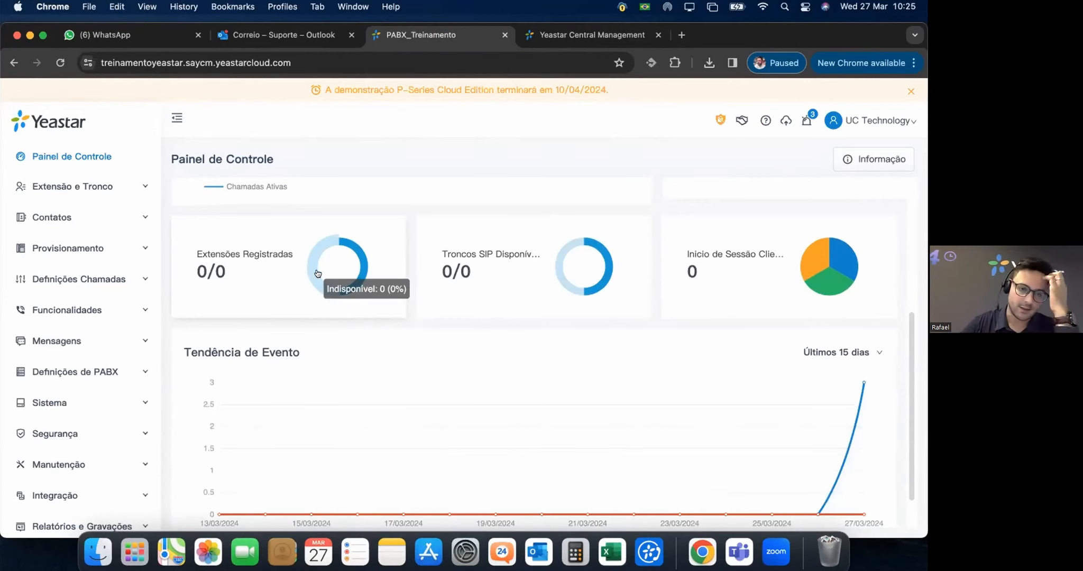
scroll(253, 213, up, 1)
scroll(253, 213, up, 4)
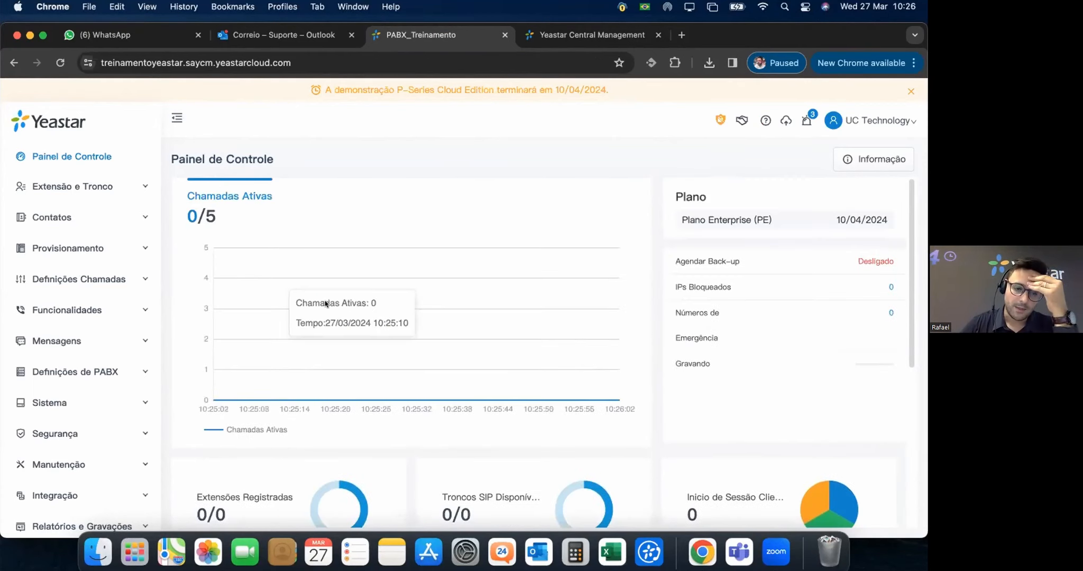
scroll(325, 303, down, 3)
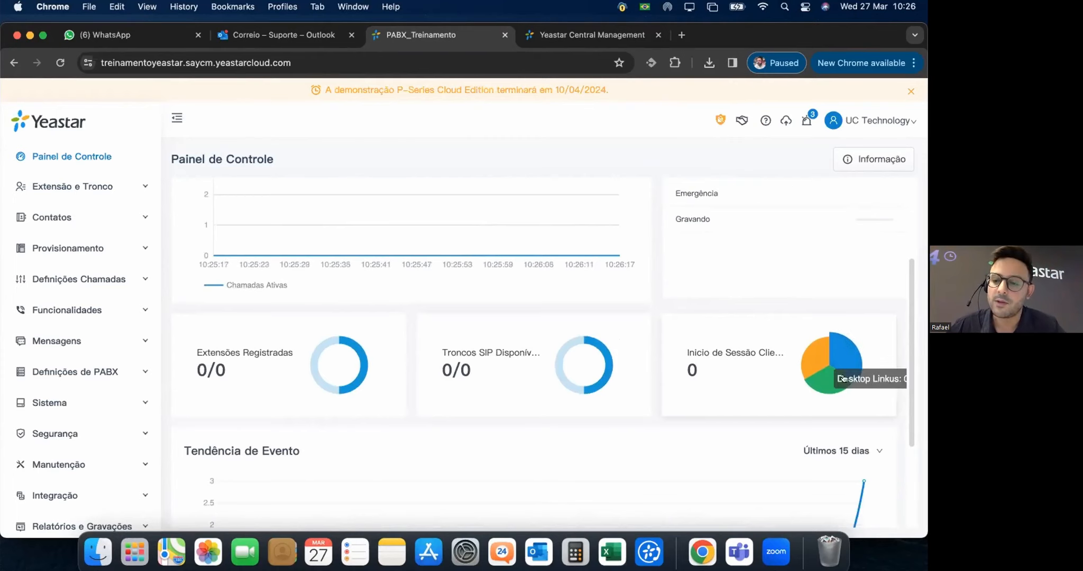
mouse_move(843, 388)
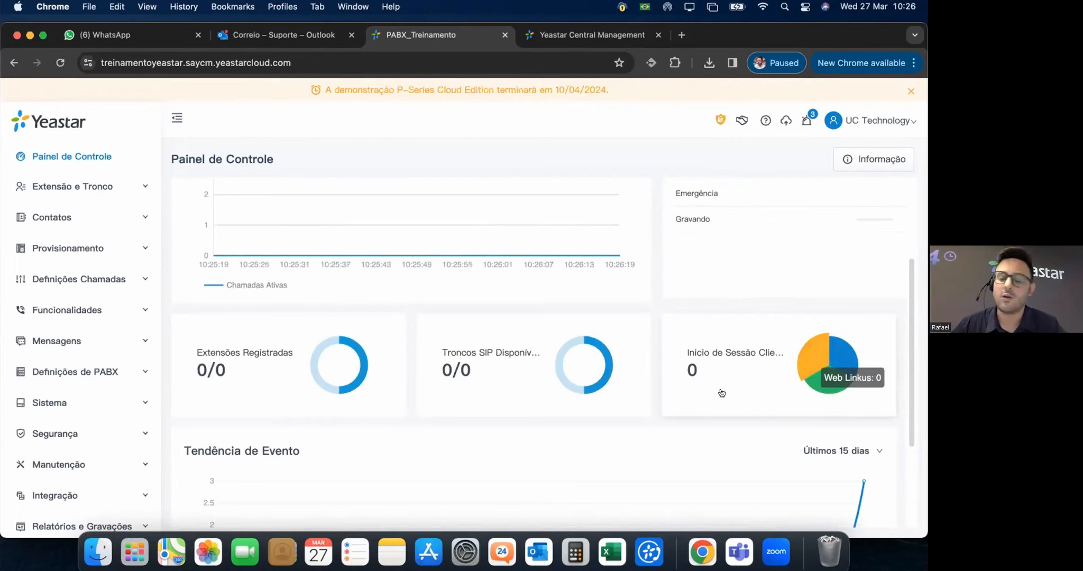
scroll(573, 351, down, 3)
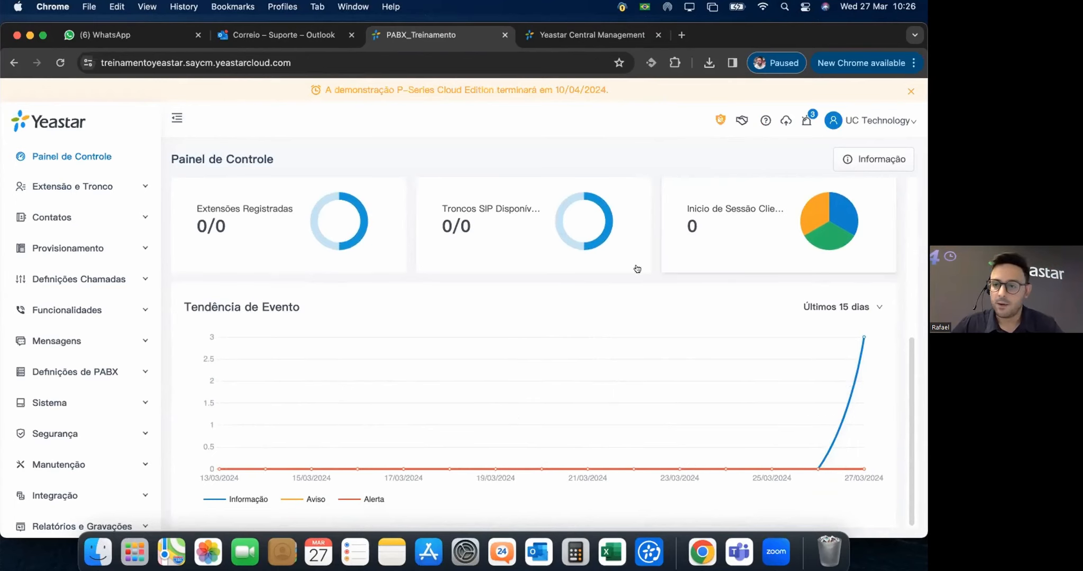
scroll(306, 253, up, 5)
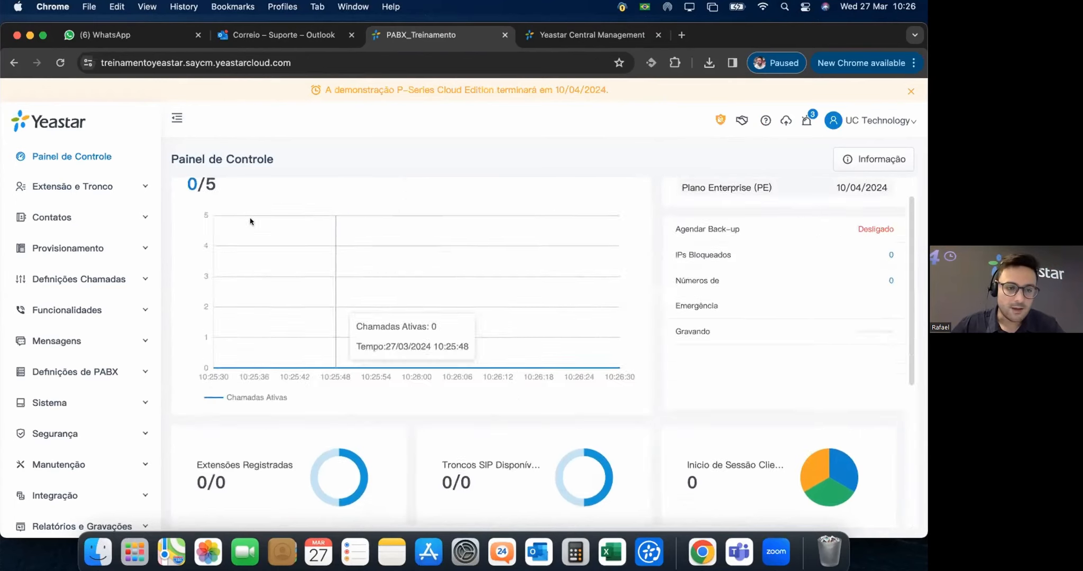
Go to Extensão e Tronco > Extensão and reveal the Adicionar dropdown.
click(89, 187)
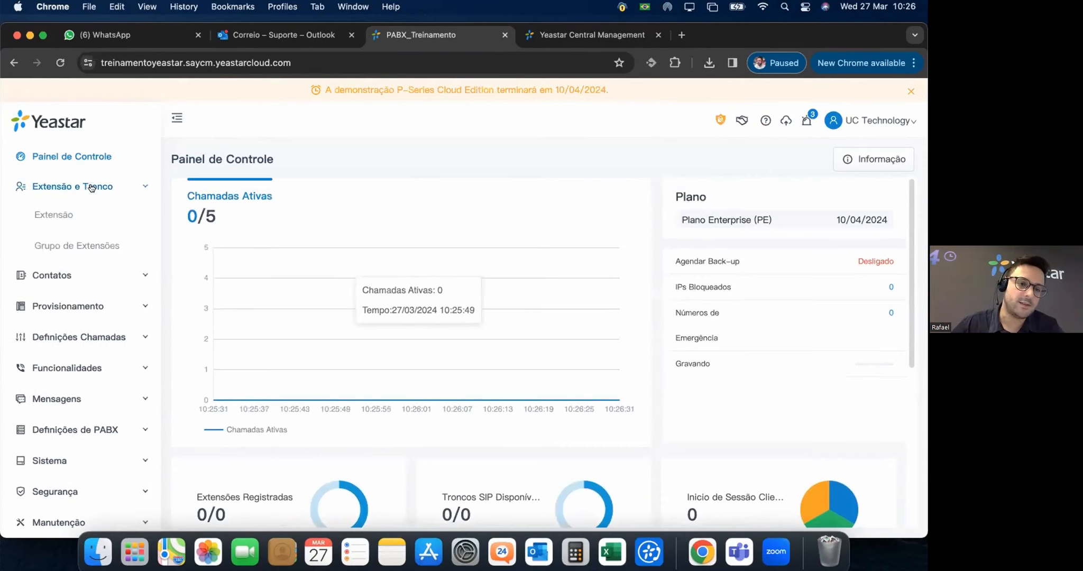
click(59, 215)
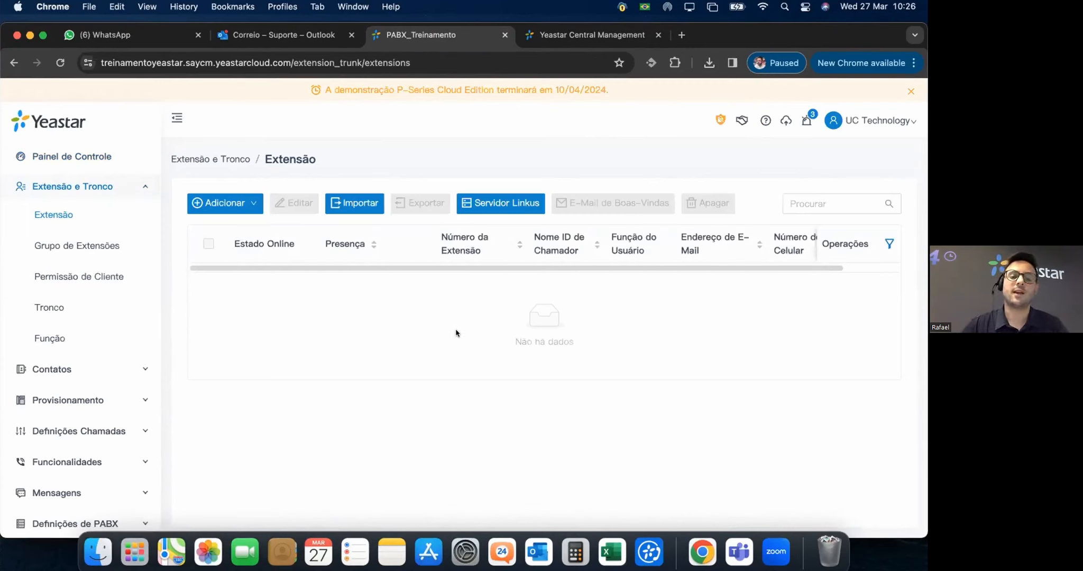
mouse_move(253, 208)
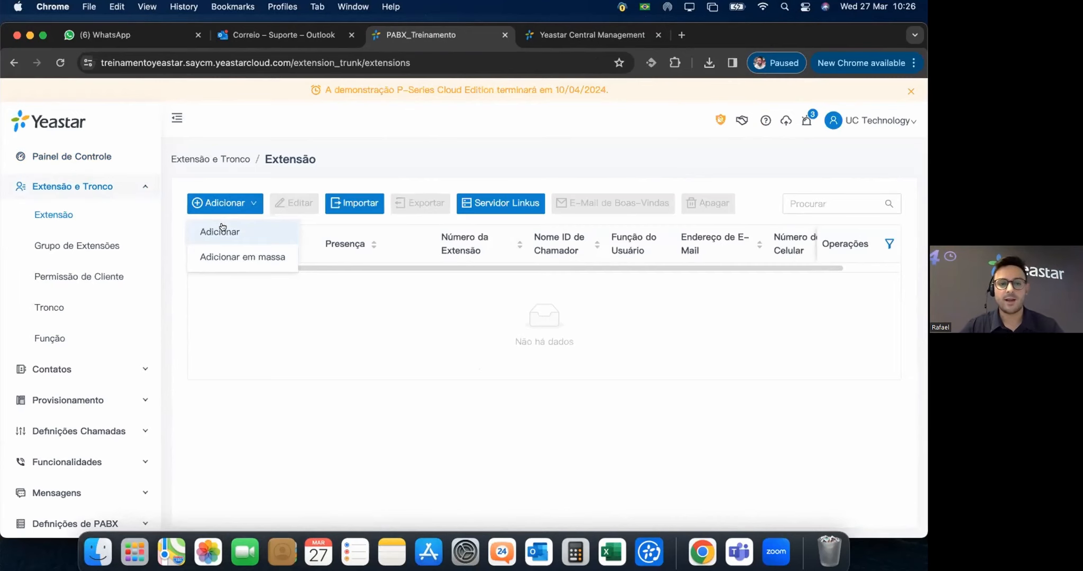
Start a single new extension and enter the user's first and last name.
click(222, 230)
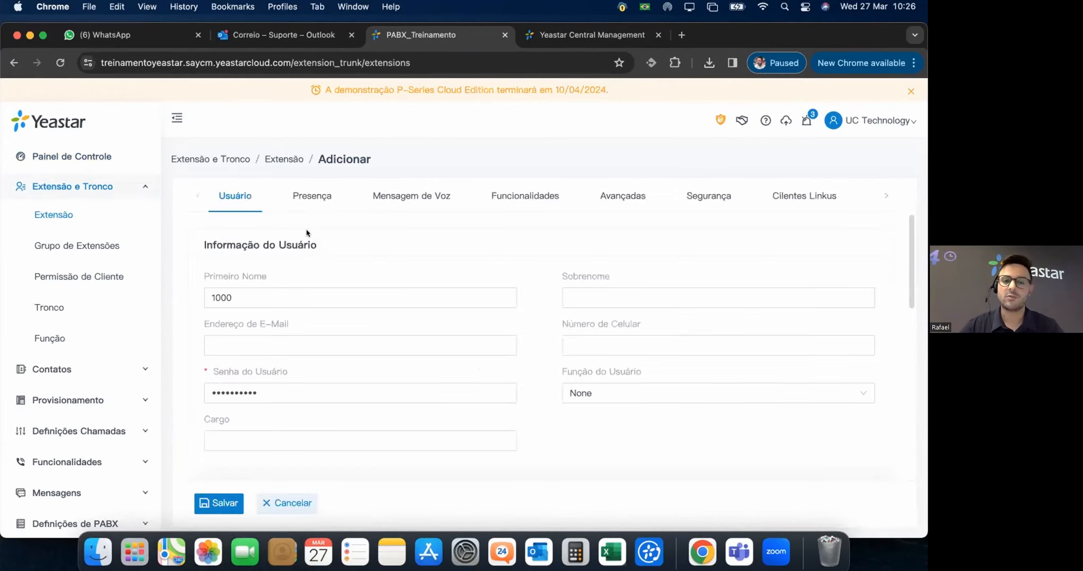
click(574, 302)
click(542, 292)
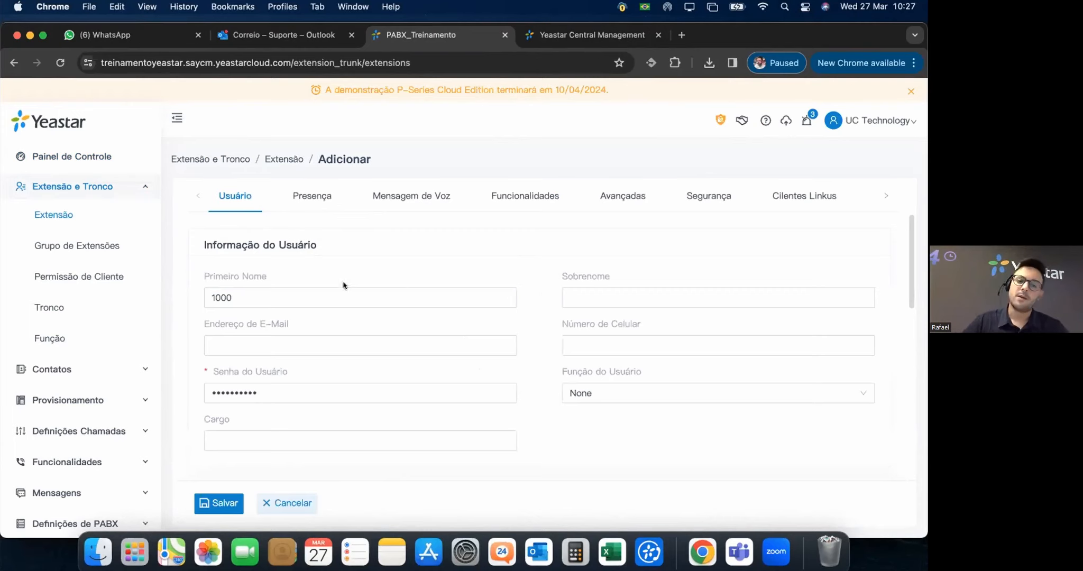
drag(254, 296, 184, 297)
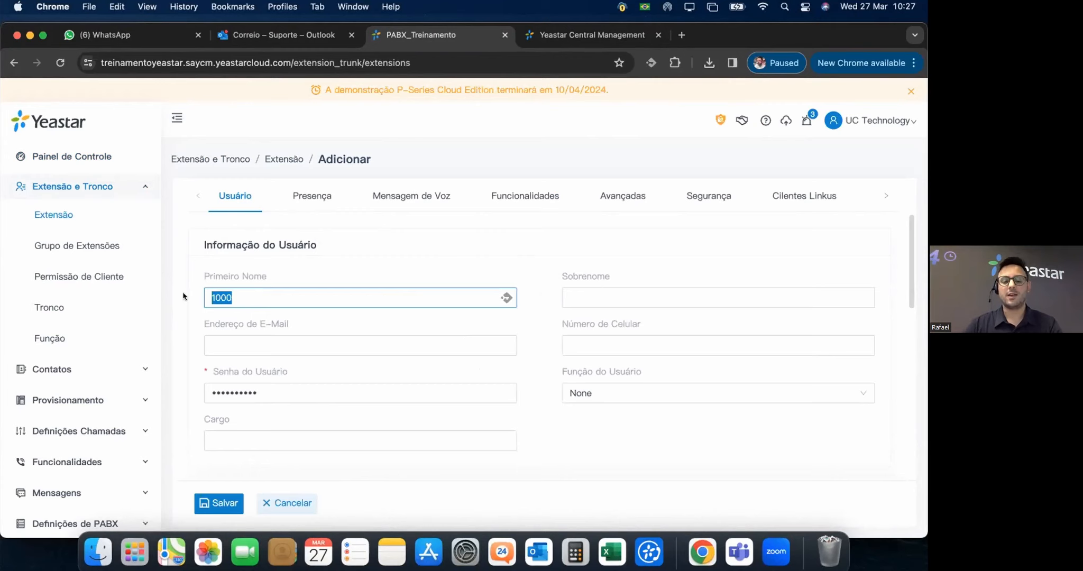
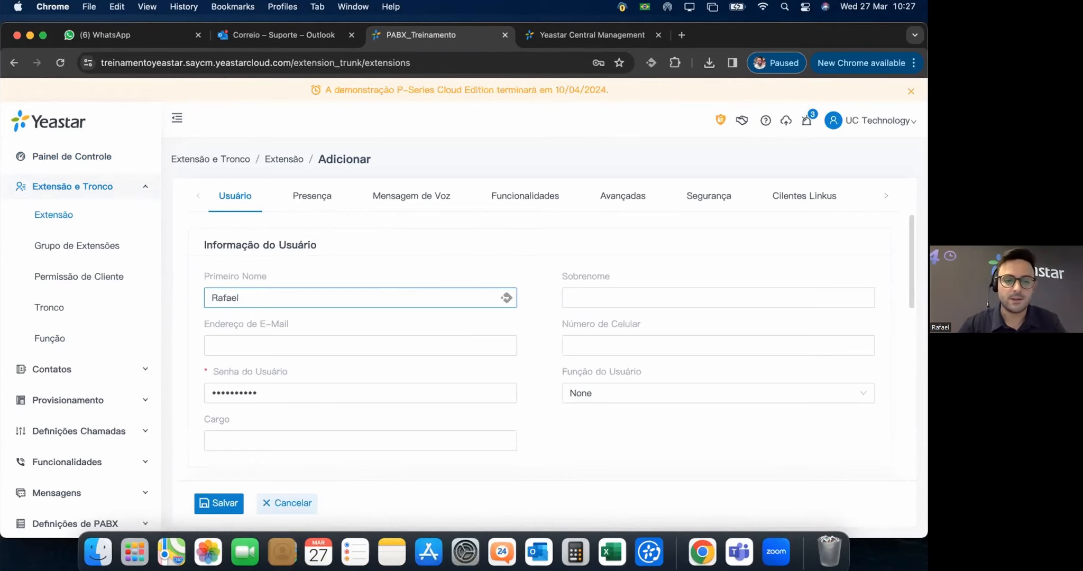
key(Tab)
key(Tab)
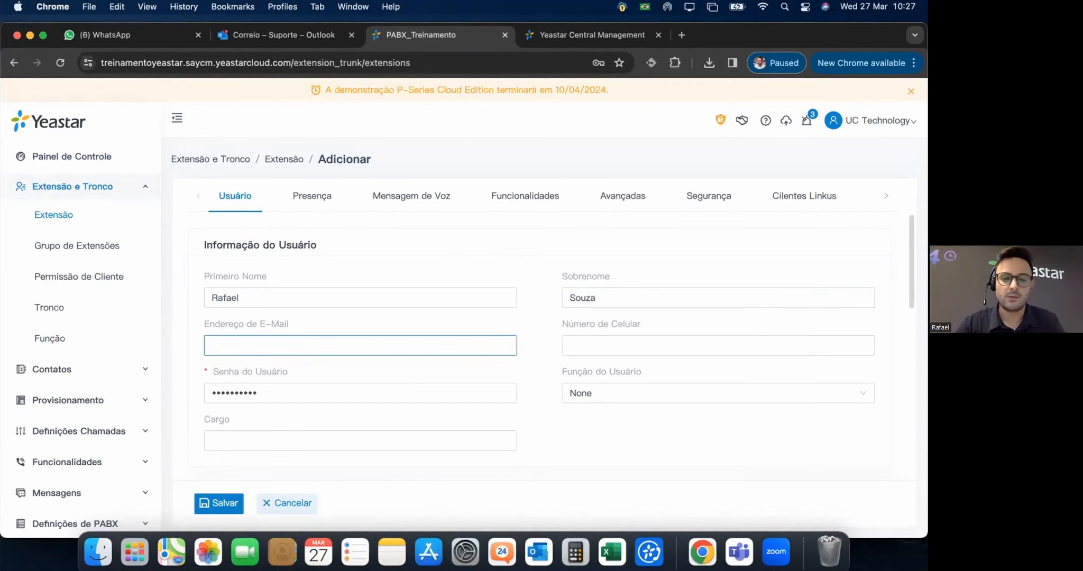
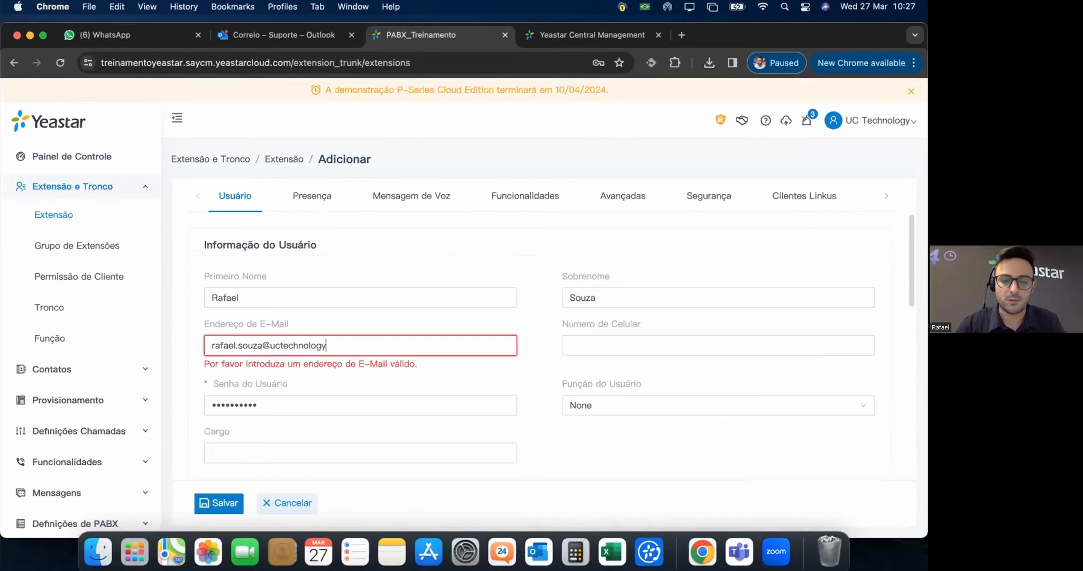
Fill in the user's e-mail, mobile number, user password and job title 'Sales Director'.
key(Tab)
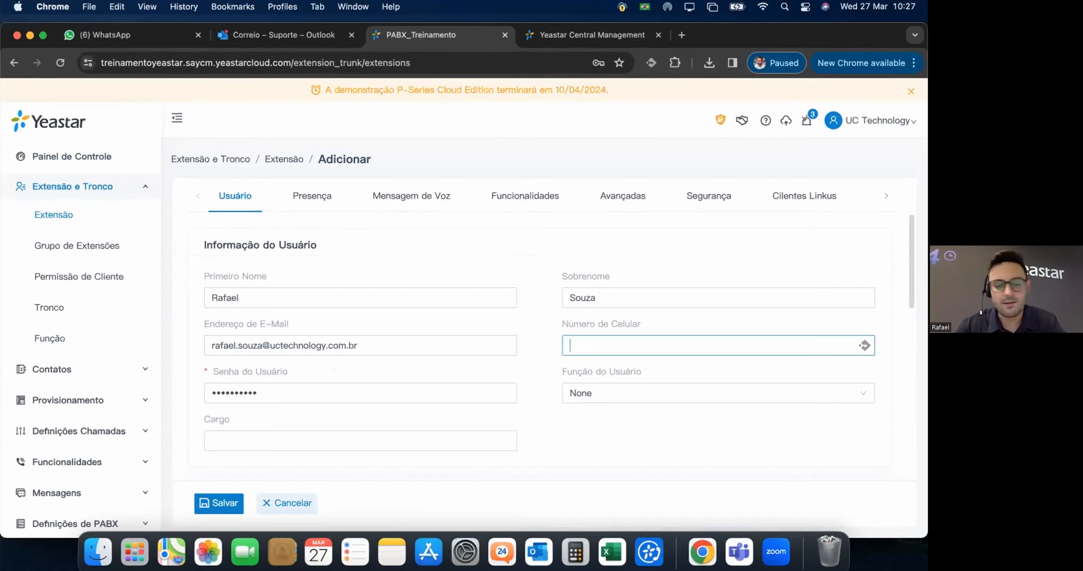
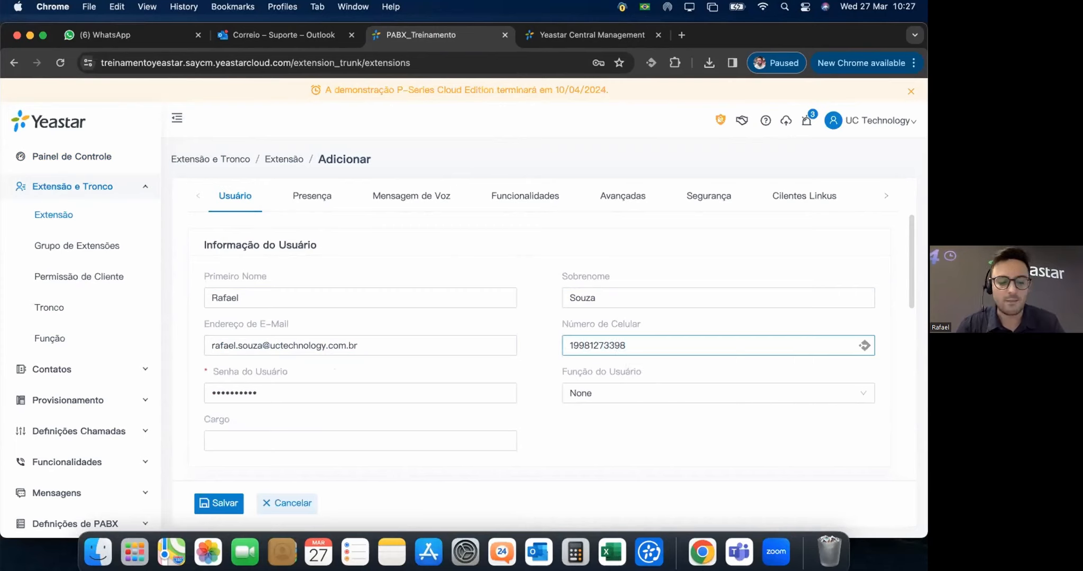
key(Tab)
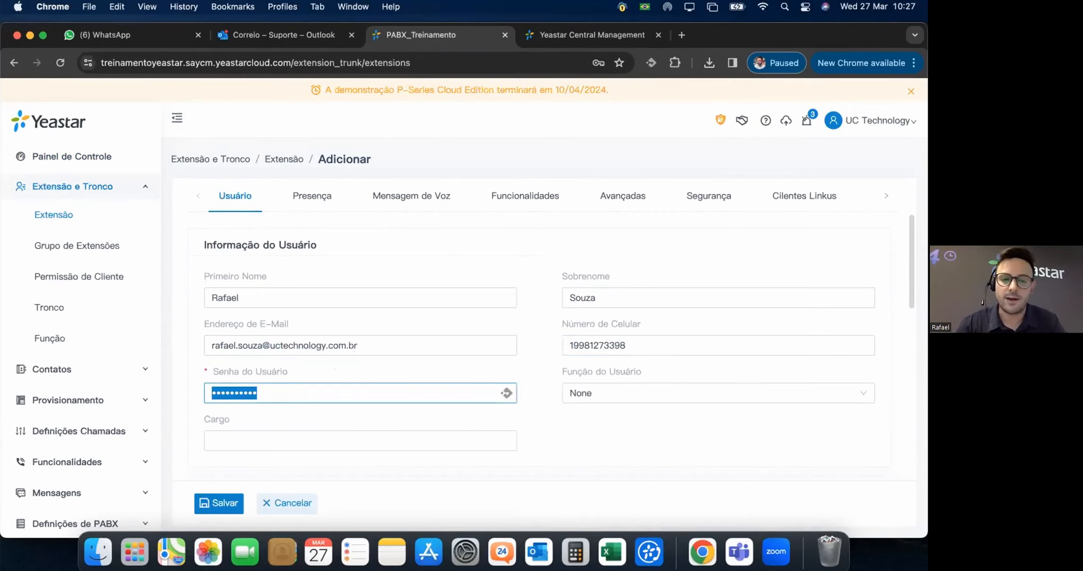
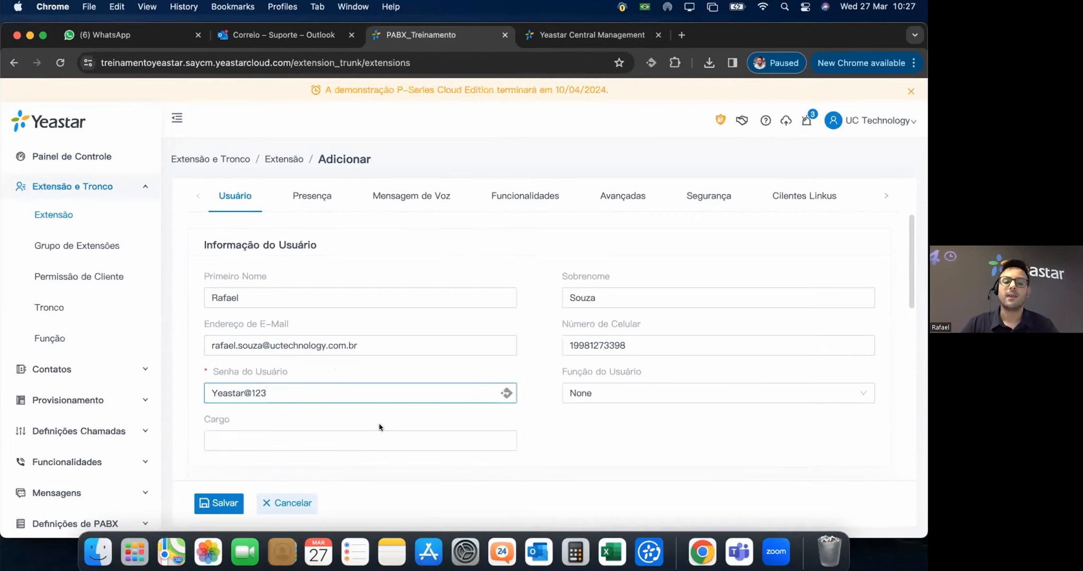
click(217, 437)
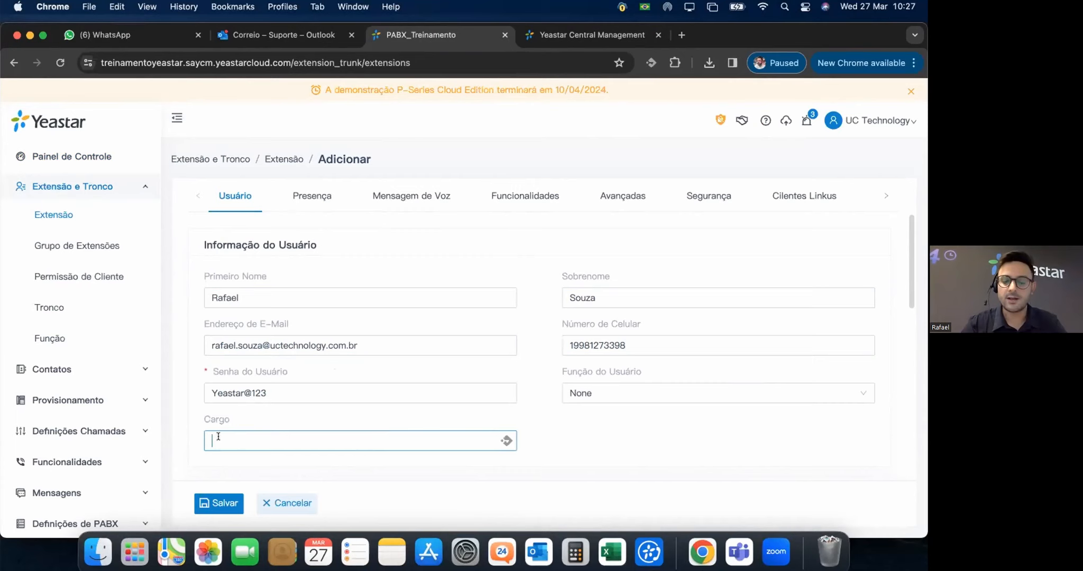
text(ales Director)
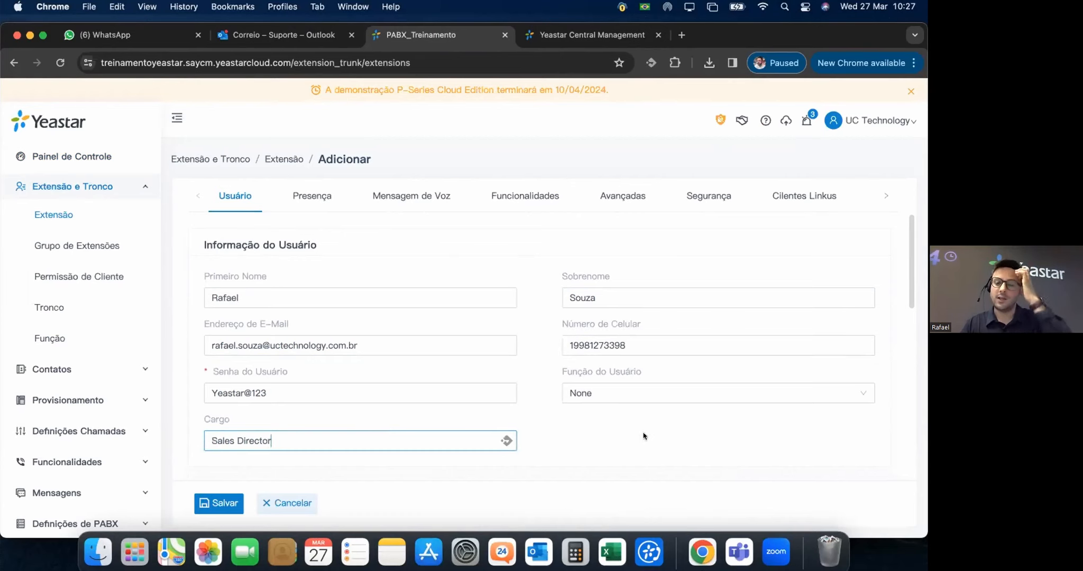
click(620, 394)
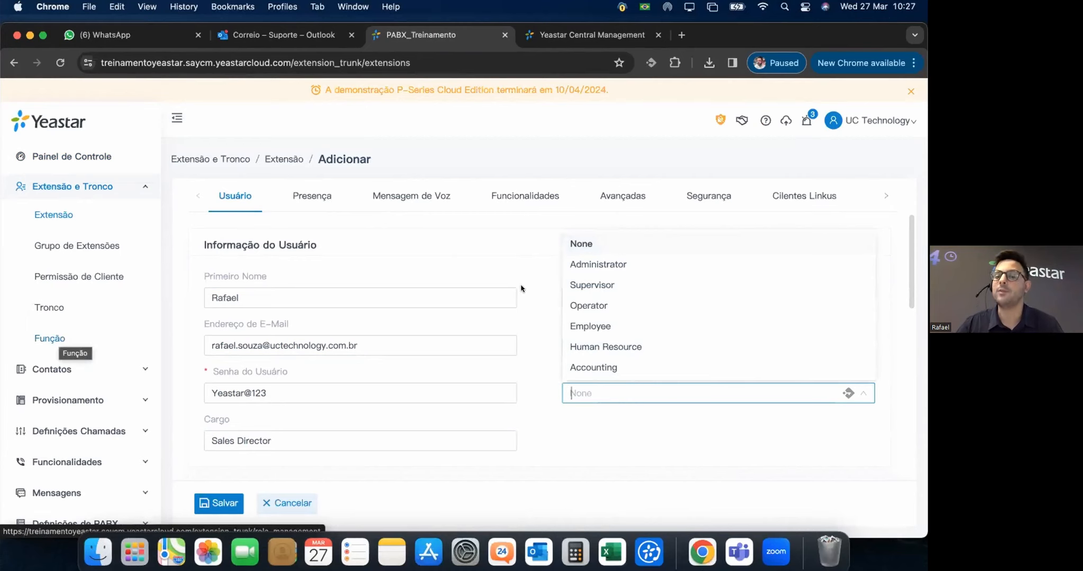
Set Função do Usuário to Administrator and check extension number and caller ID 1000.
click(607, 265)
click(623, 437)
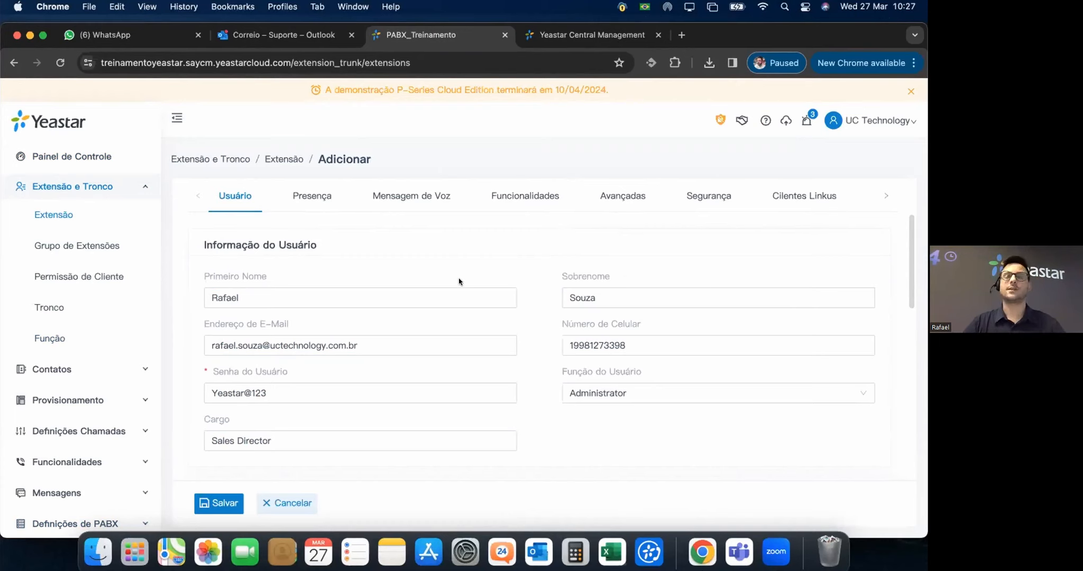
scroll(602, 368, down, 2)
scroll(602, 368, down, 2)
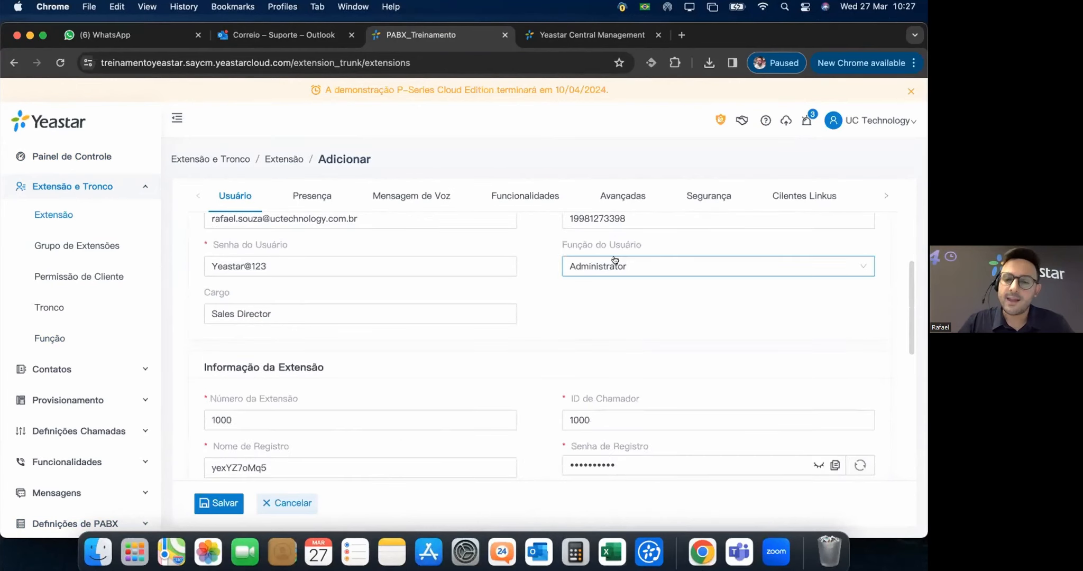
scroll(682, 329, up, 4)
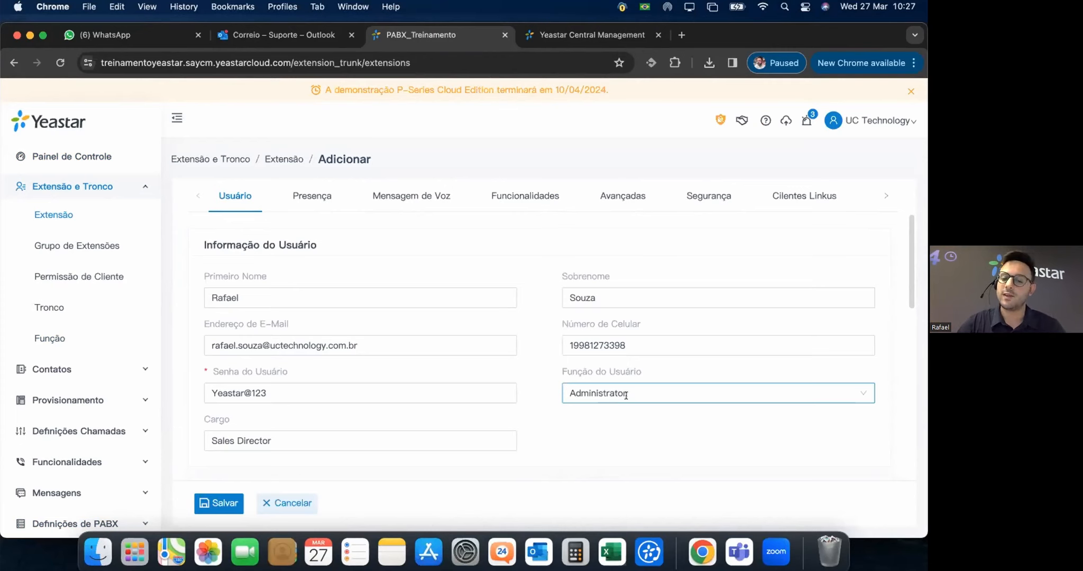
click(625, 395)
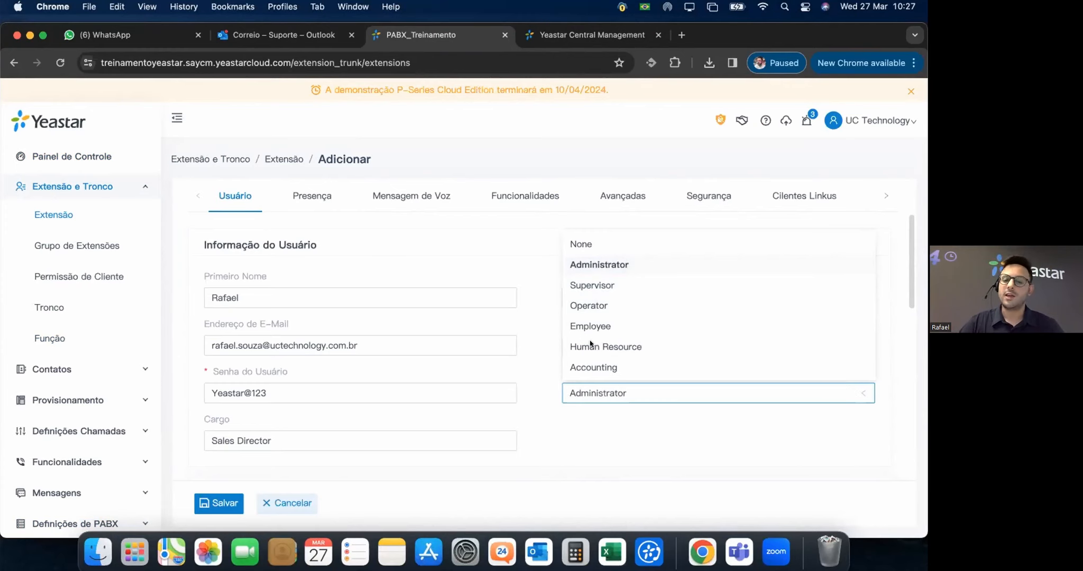
click(604, 394)
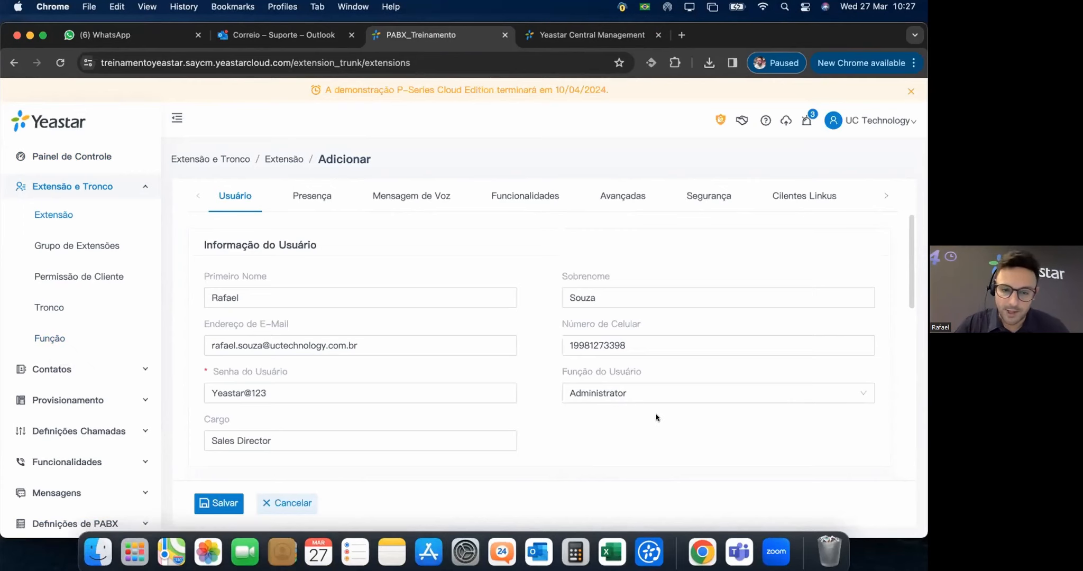
scroll(656, 413, down, 3)
Change Nome de Registro to 1000 and replace the Senha de Registro with a new password.
scroll(664, 401, down, 5)
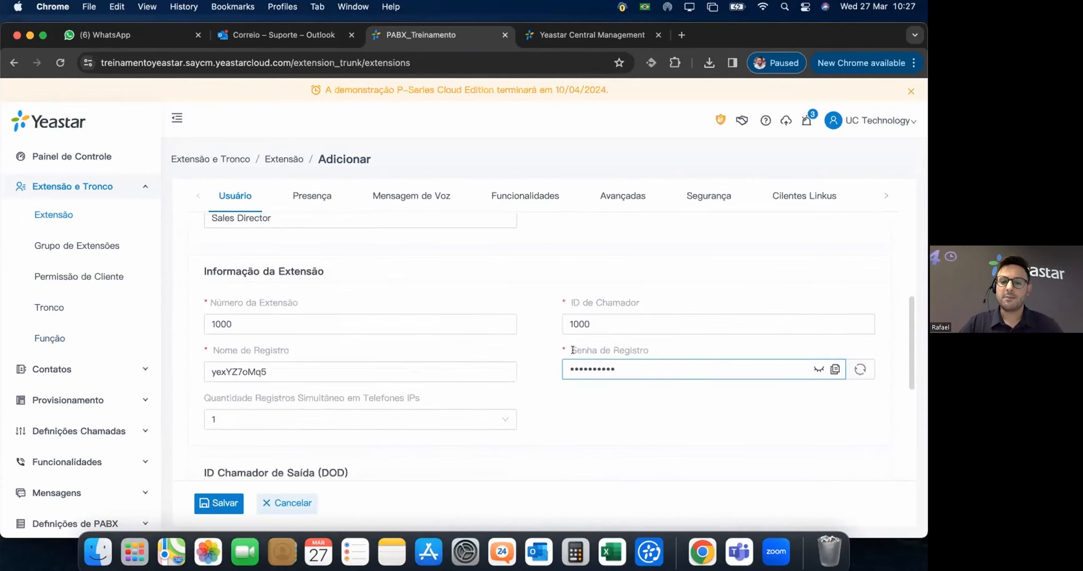
click(233, 323)
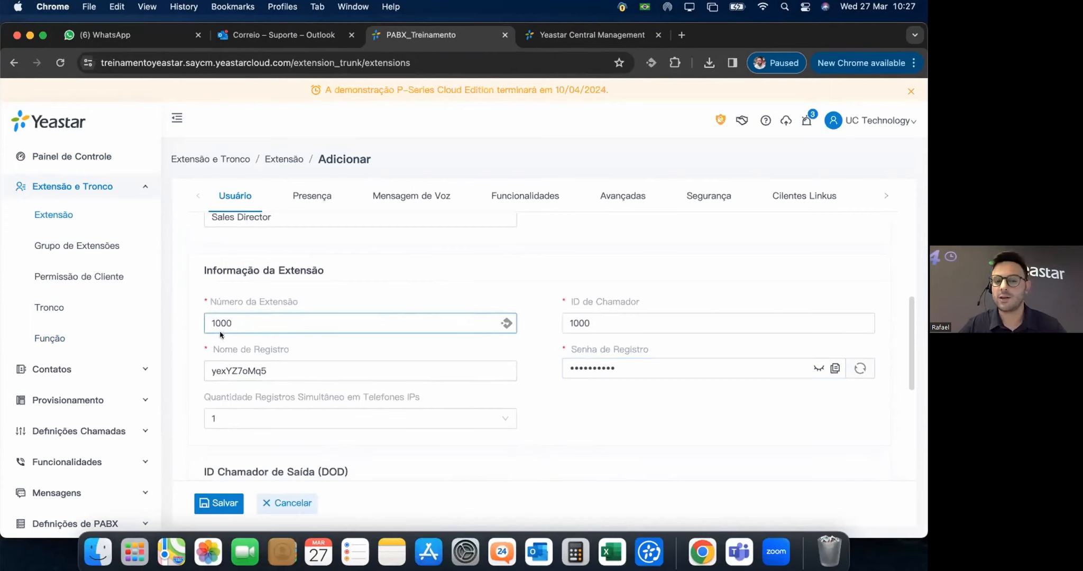
click(591, 321)
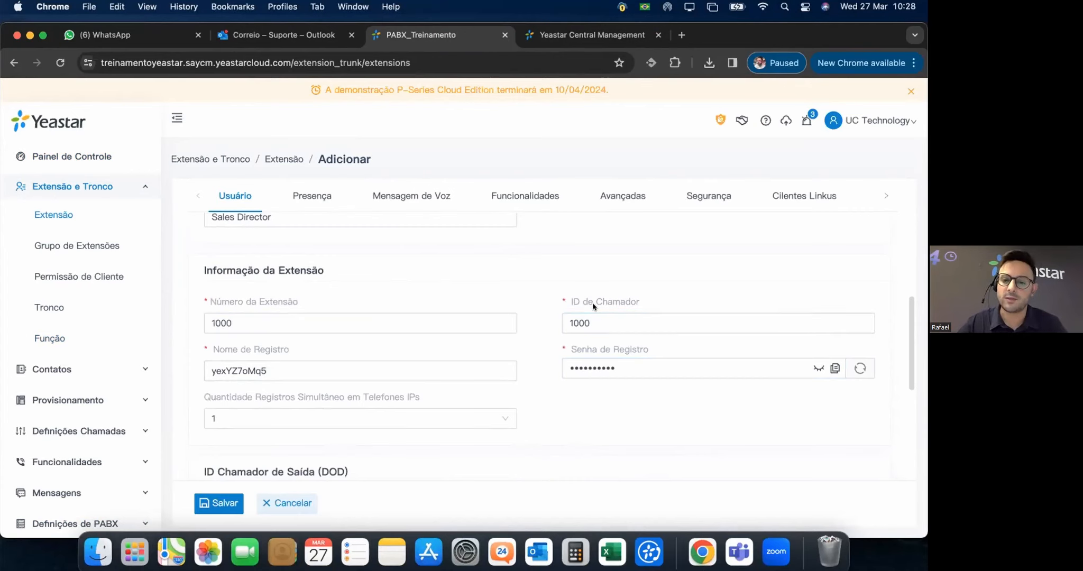
mouse_move(586, 302)
click(286, 368)
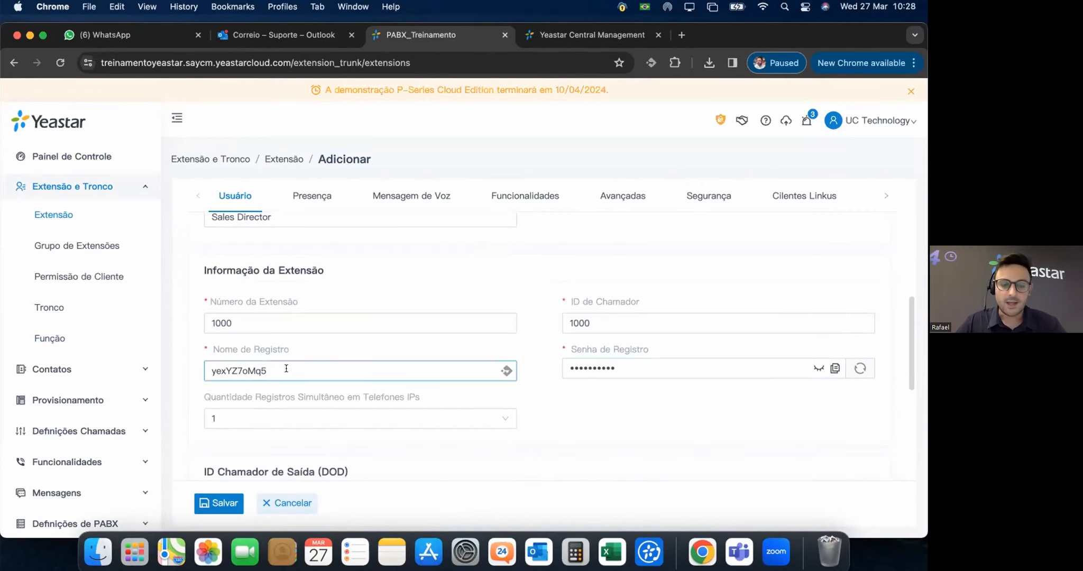
double_click(286, 368)
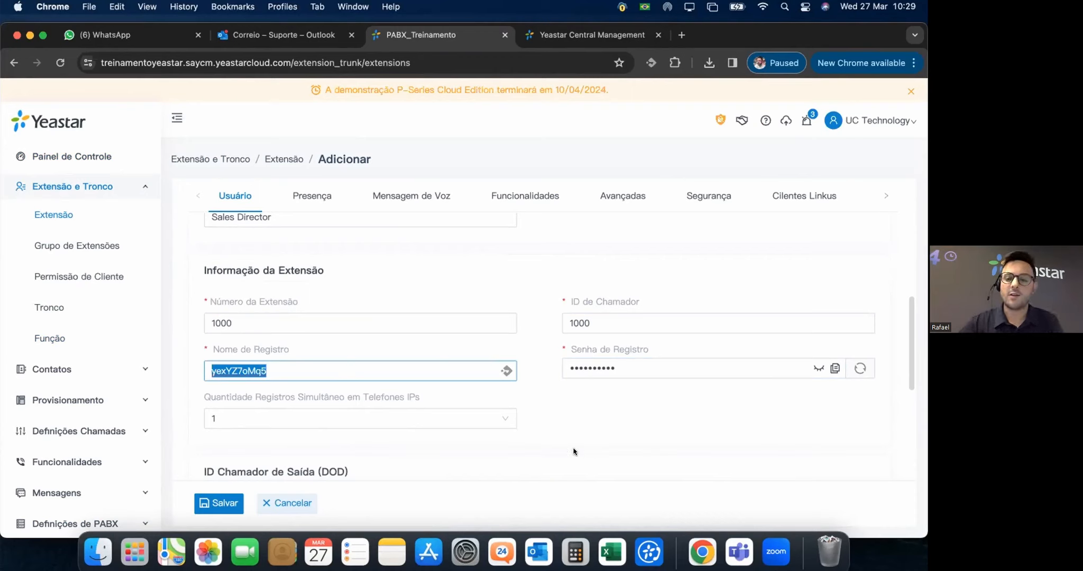
text(1000)
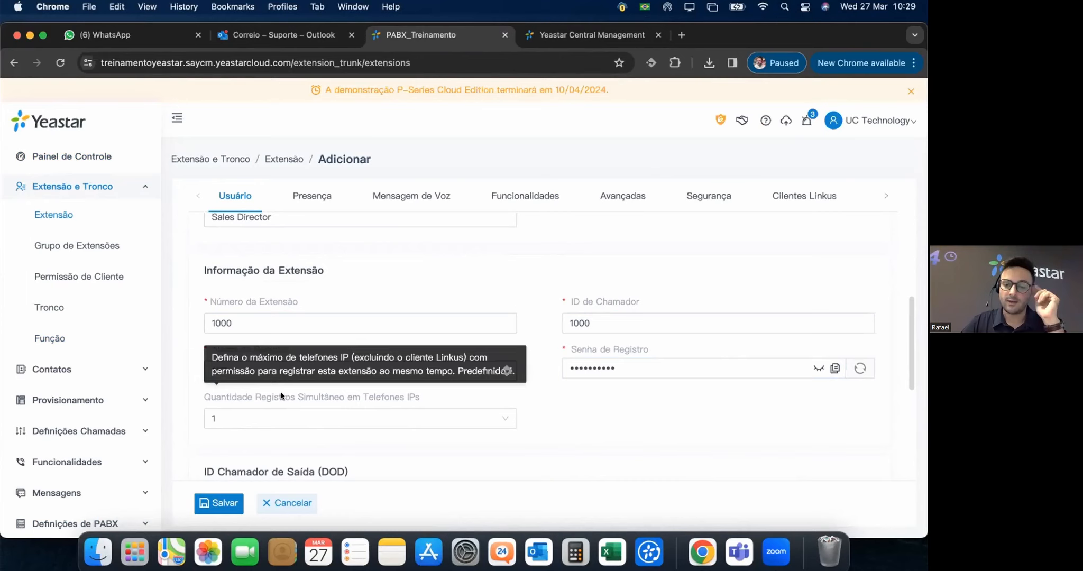
drag(617, 367, 528, 364)
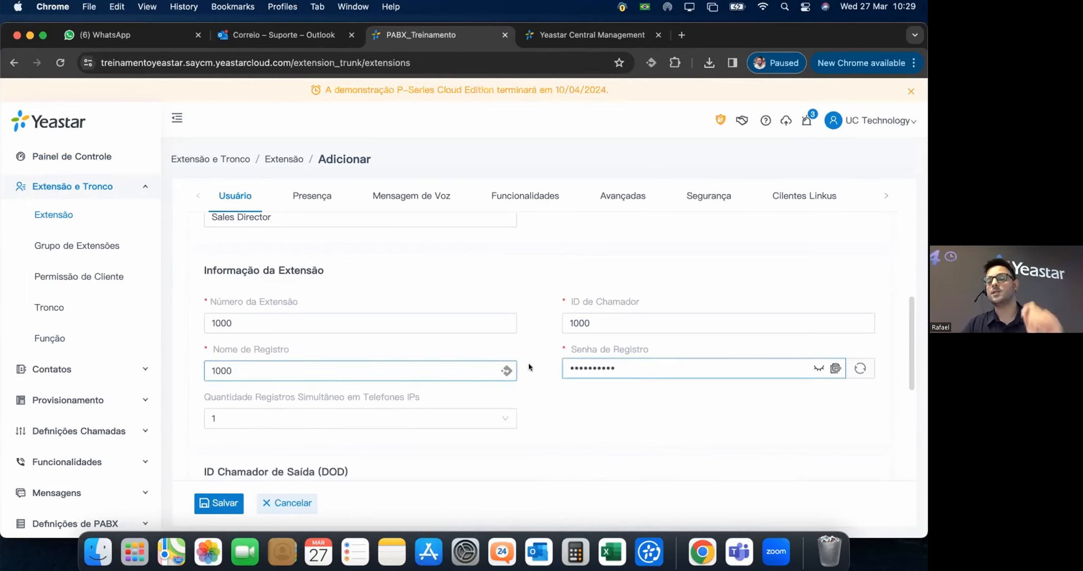
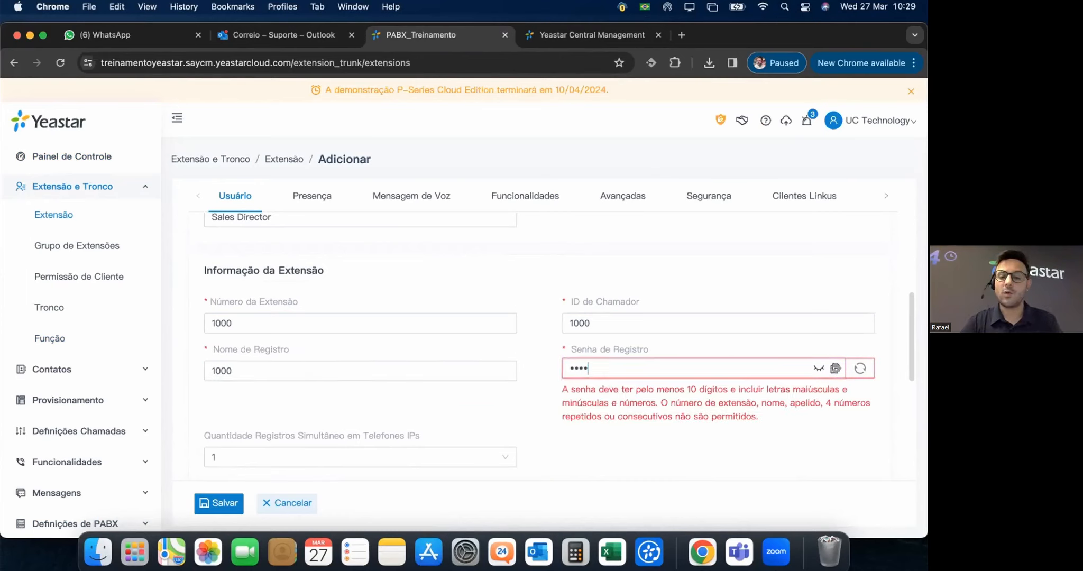
text(•••••••)
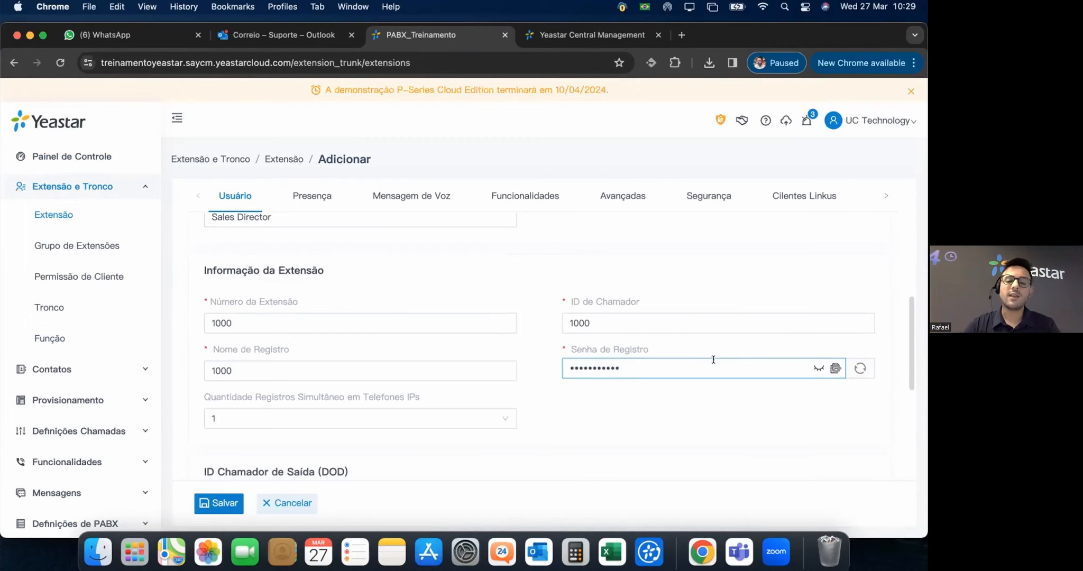
click(648, 400)
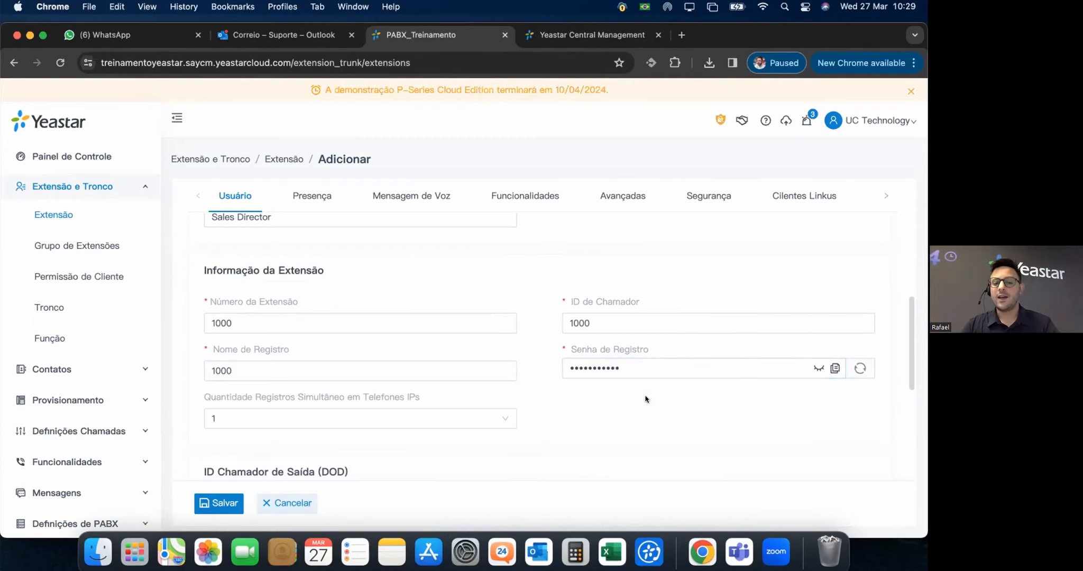
scroll(549, 406, down, 1)
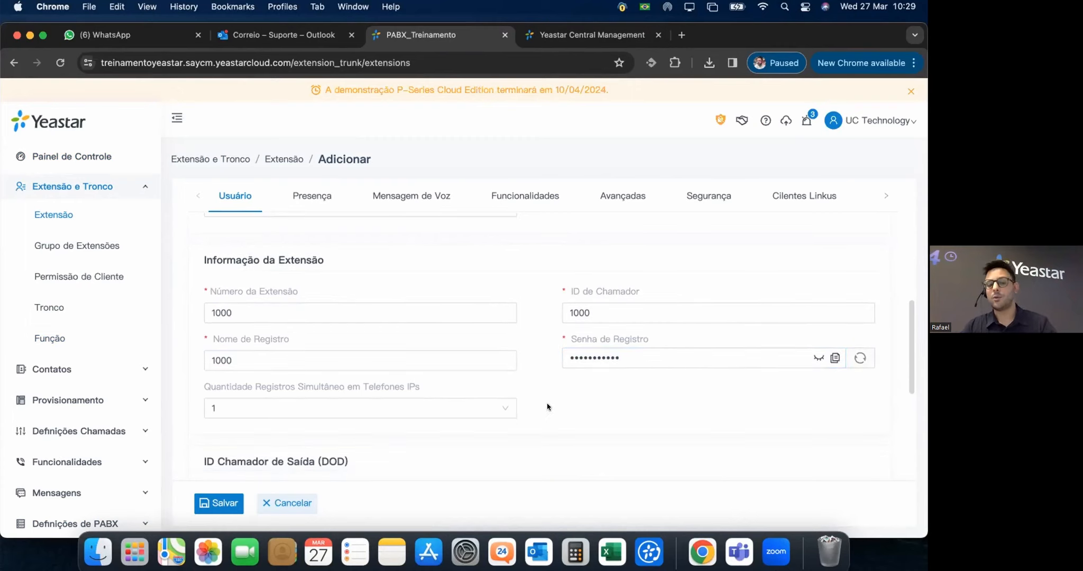
scroll(548, 407, down, 3)
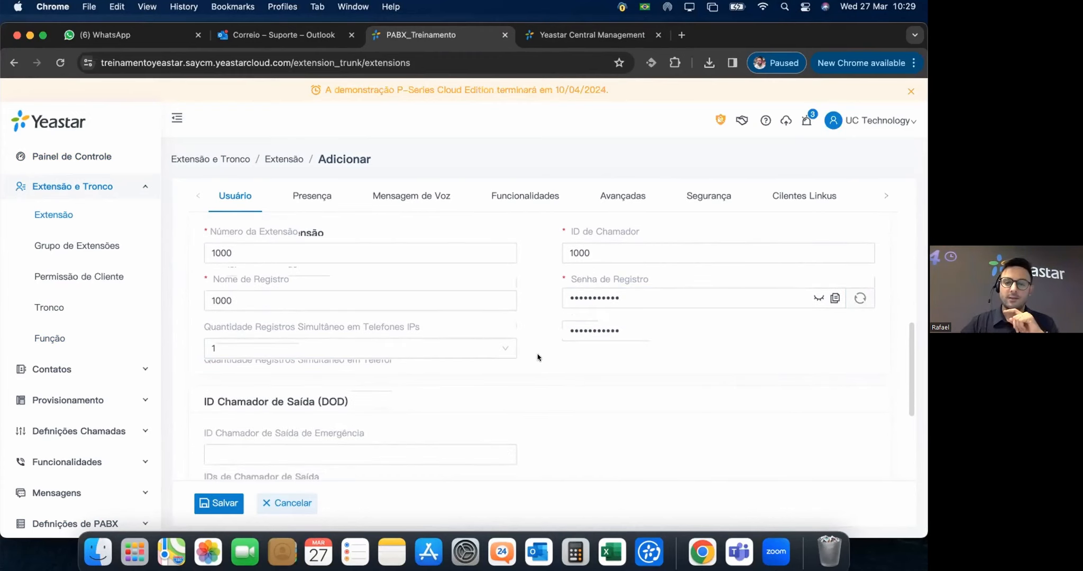
Set Quantidade Registros Simultâneo em Telefones IPs to 3.
click(505, 348)
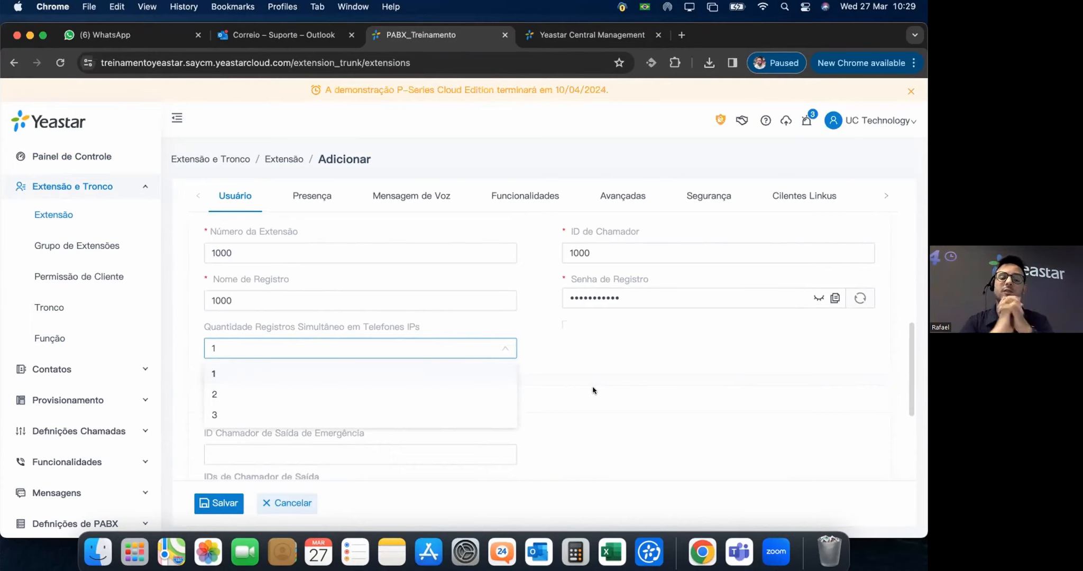
click(254, 418)
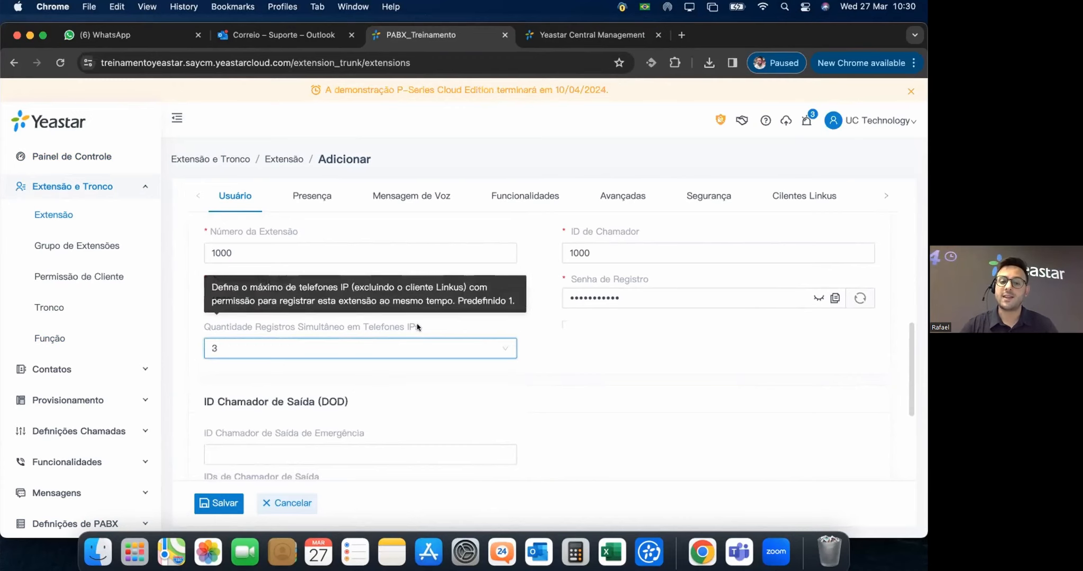
drag(421, 328, 362, 326)
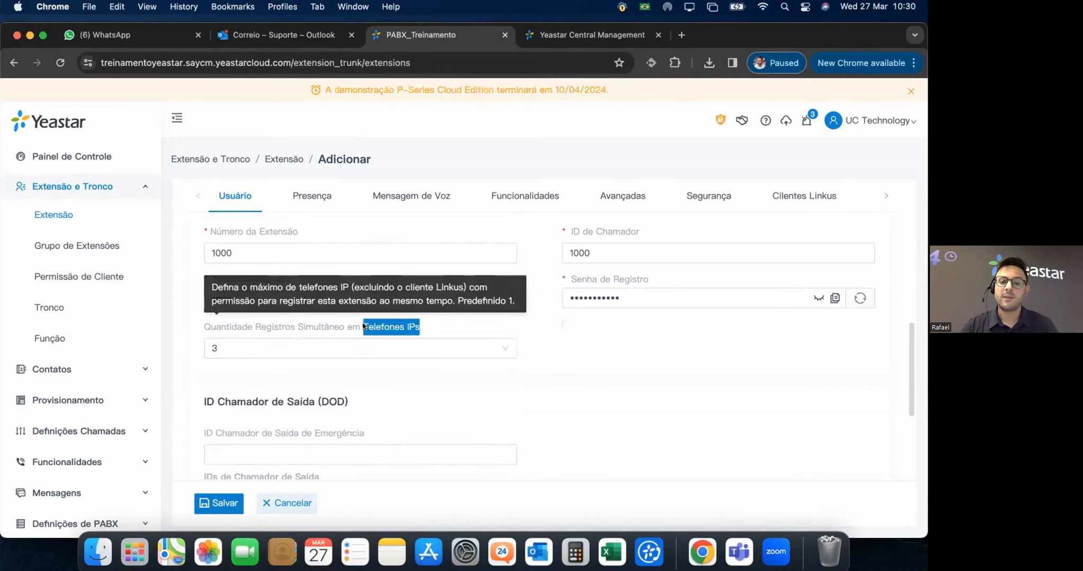
click(652, 366)
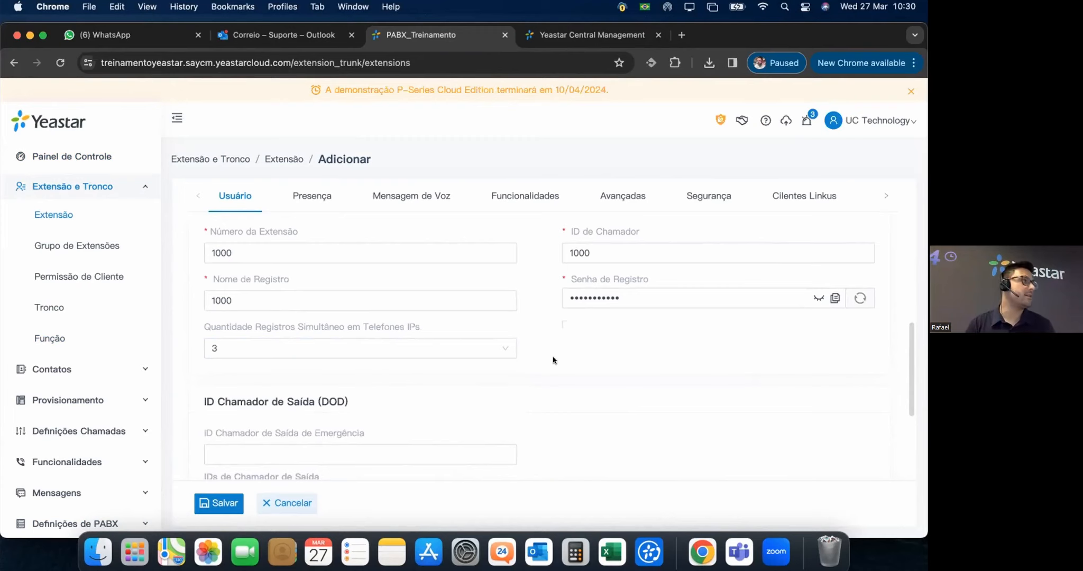
Scroll down to the empty ID Chamador de Saída (DOD) section.
scroll(595, 366, down, 1)
scroll(595, 365, down, 1)
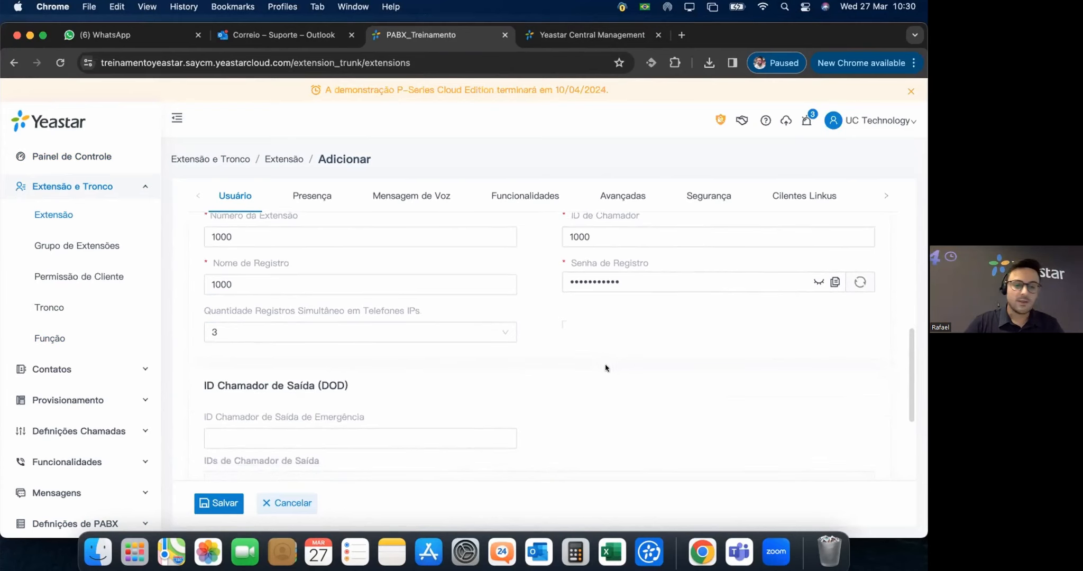
scroll(603, 368, down, 2)
scroll(605, 368, down, 2)
scroll(387, 322, down, 2)
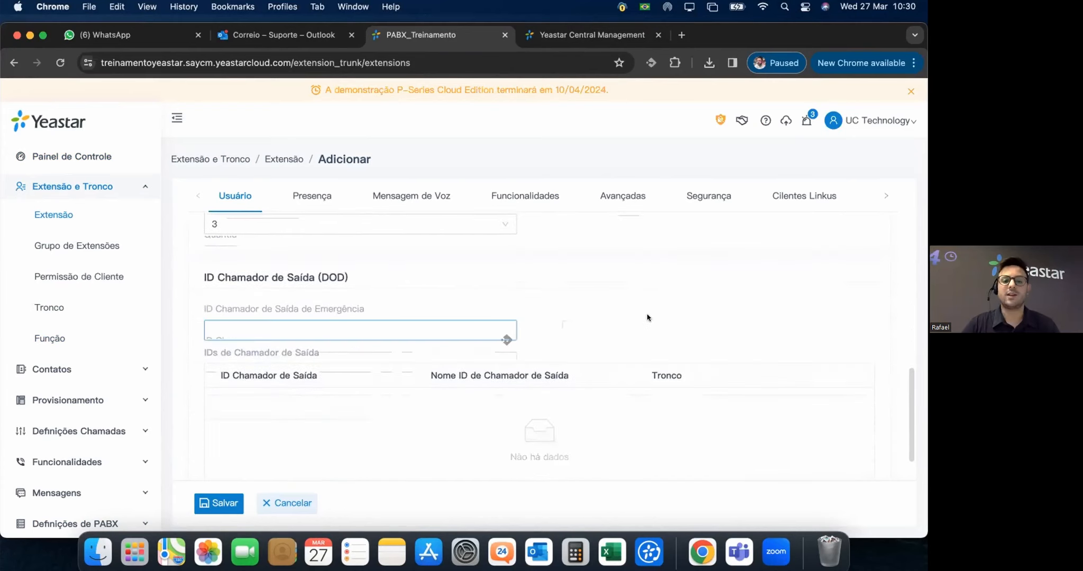
scroll(437, 324, down, 2)
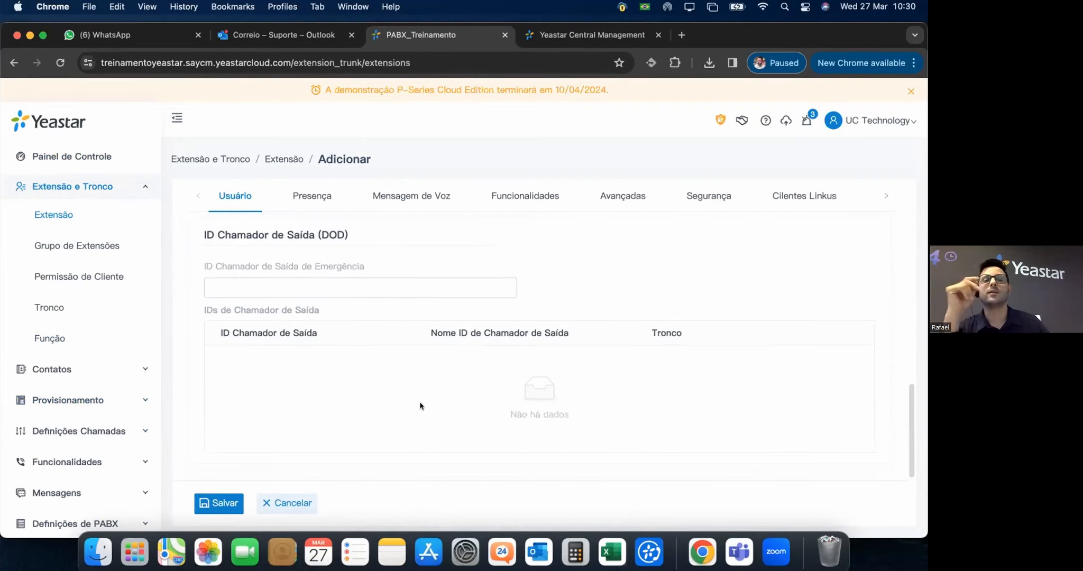
Open Presença, view the Ausente and Viagem de Negócios statuses, then return to Disponível.
click(312, 196)
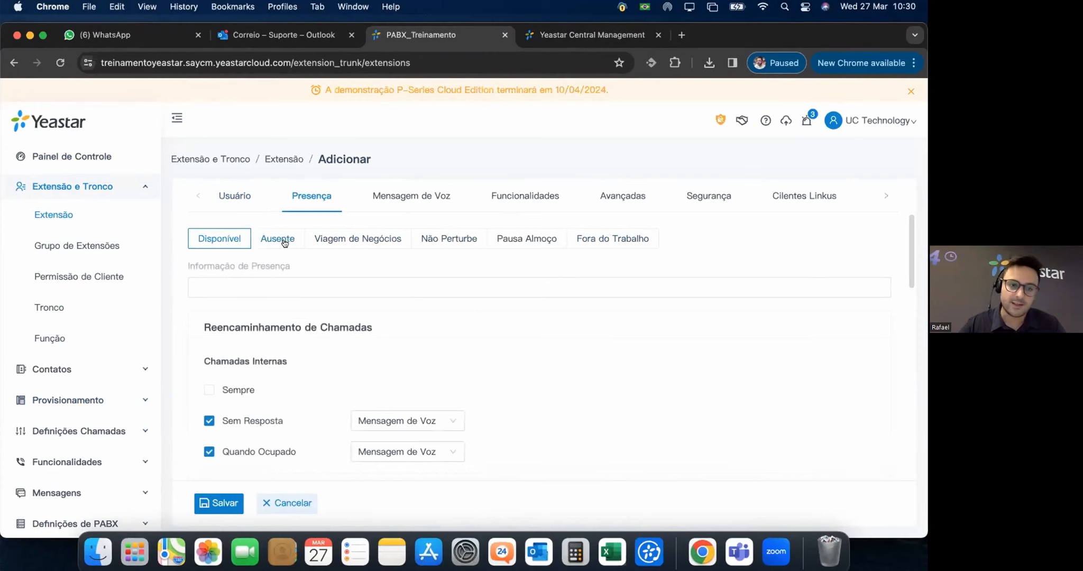
click(227, 284)
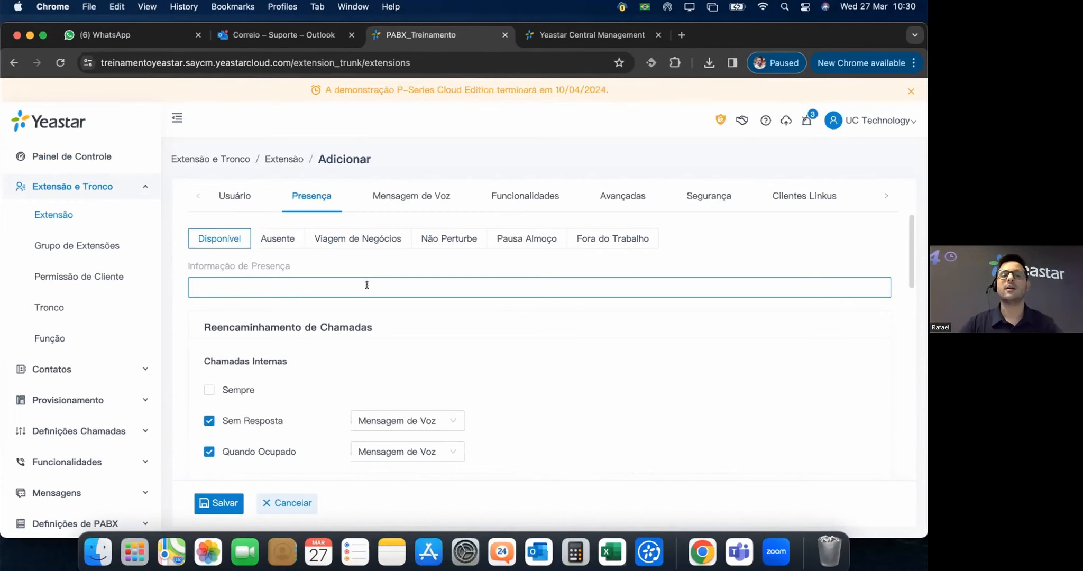
click(272, 239)
click(351, 238)
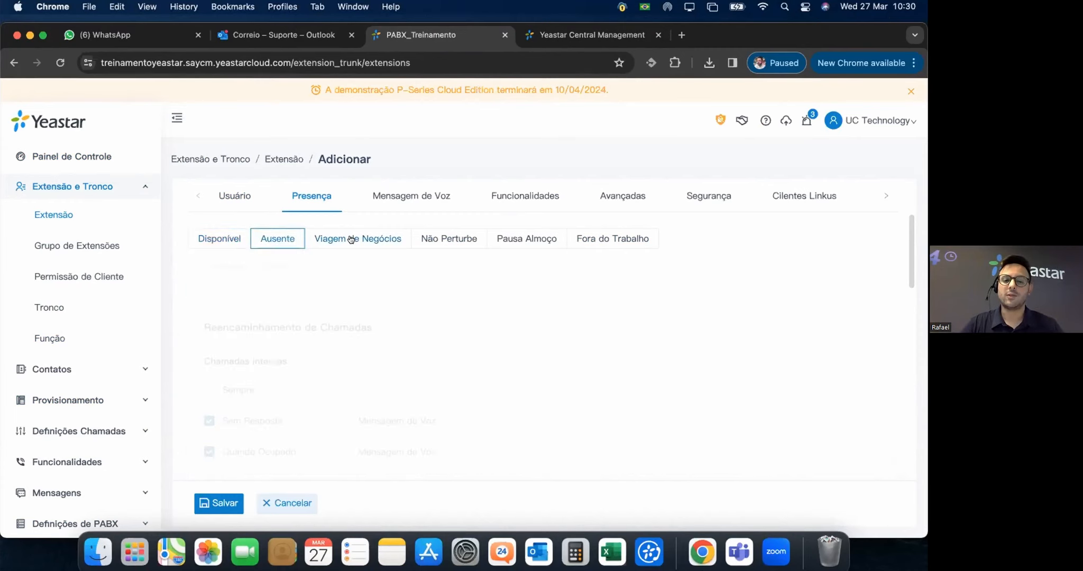
click(221, 240)
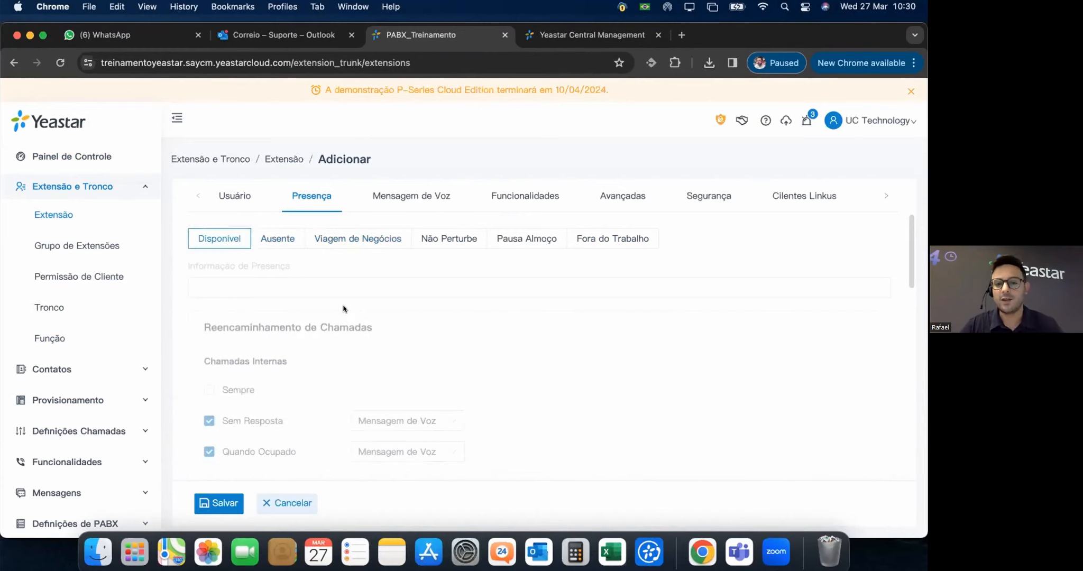
mouse_move(238, 272)
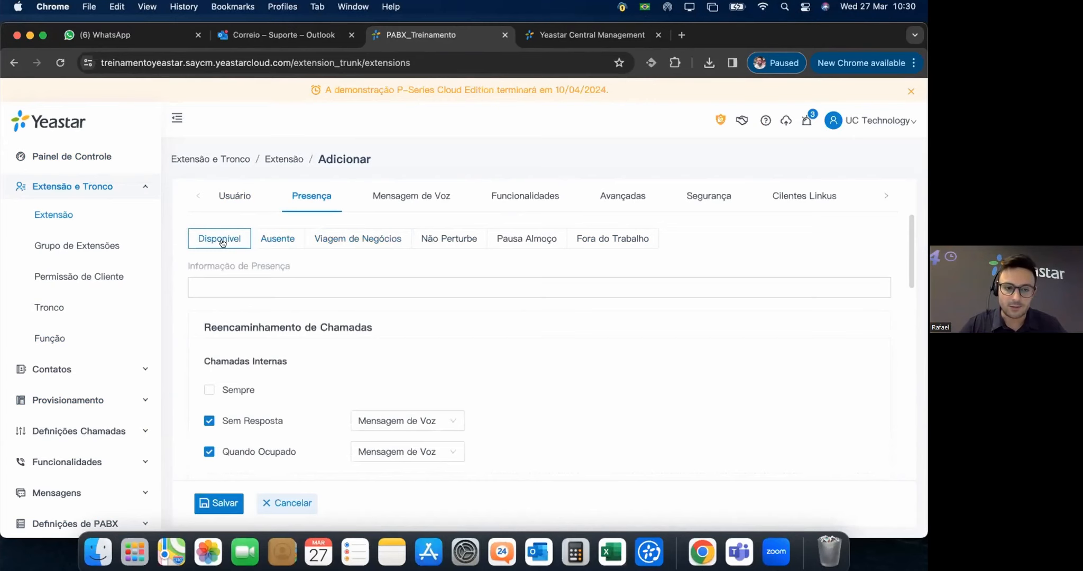
scroll(511, 366, down, 1)
scroll(509, 365, down, 4)
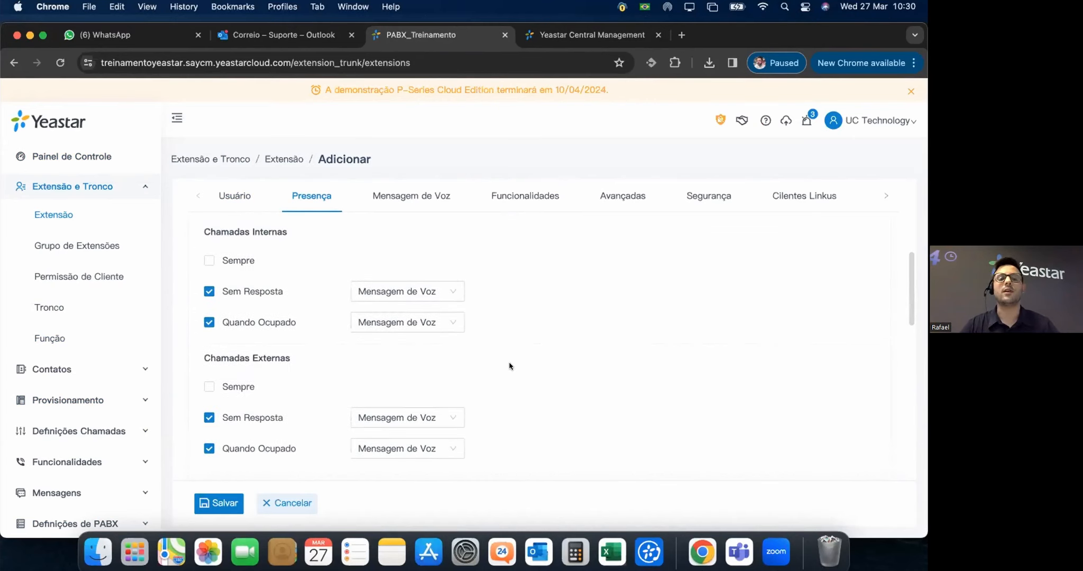
scroll(499, 355, up, 4)
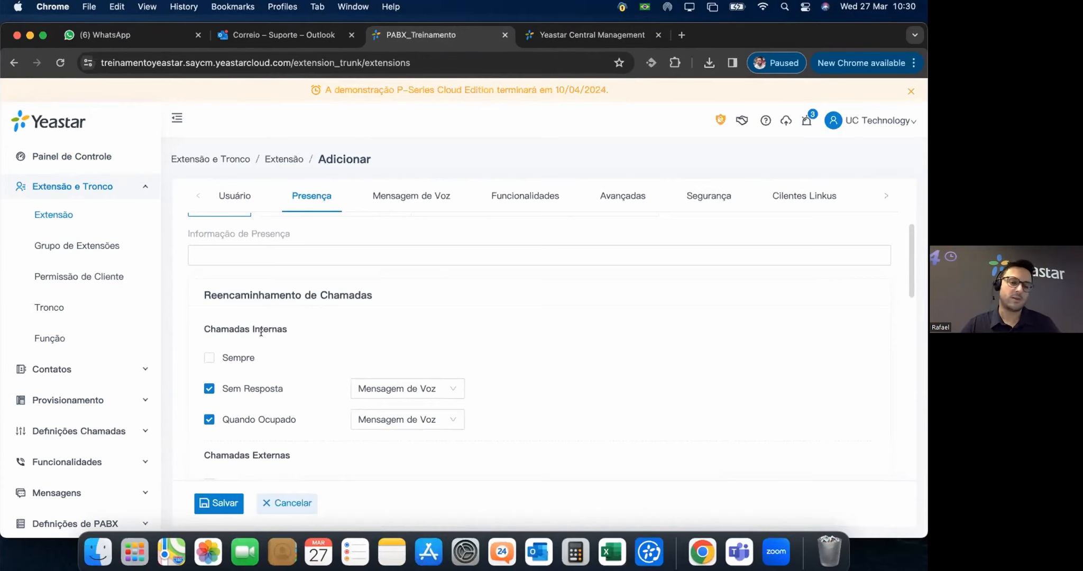
click(210, 358)
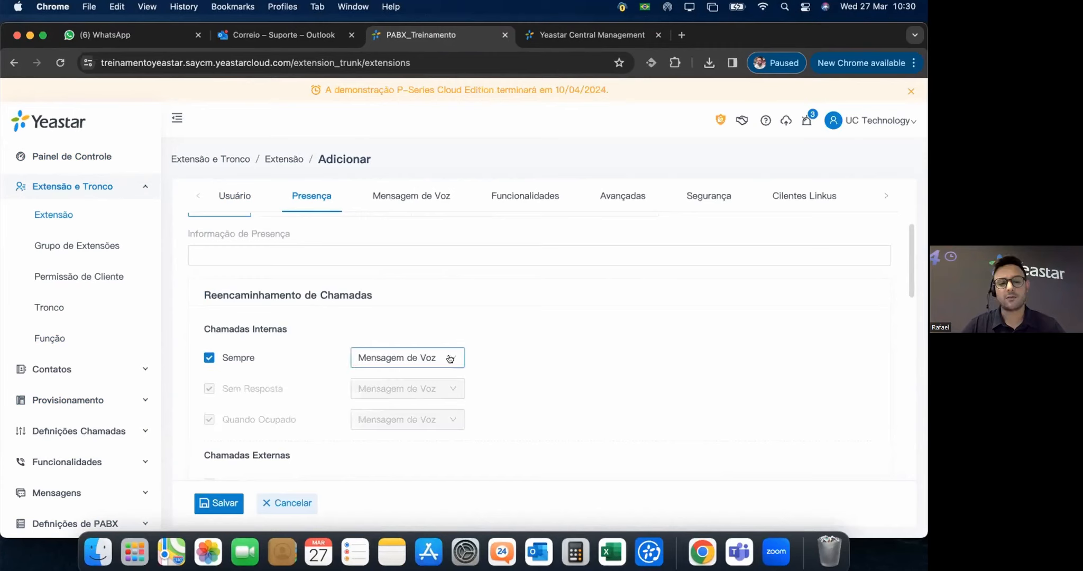
click(207, 358)
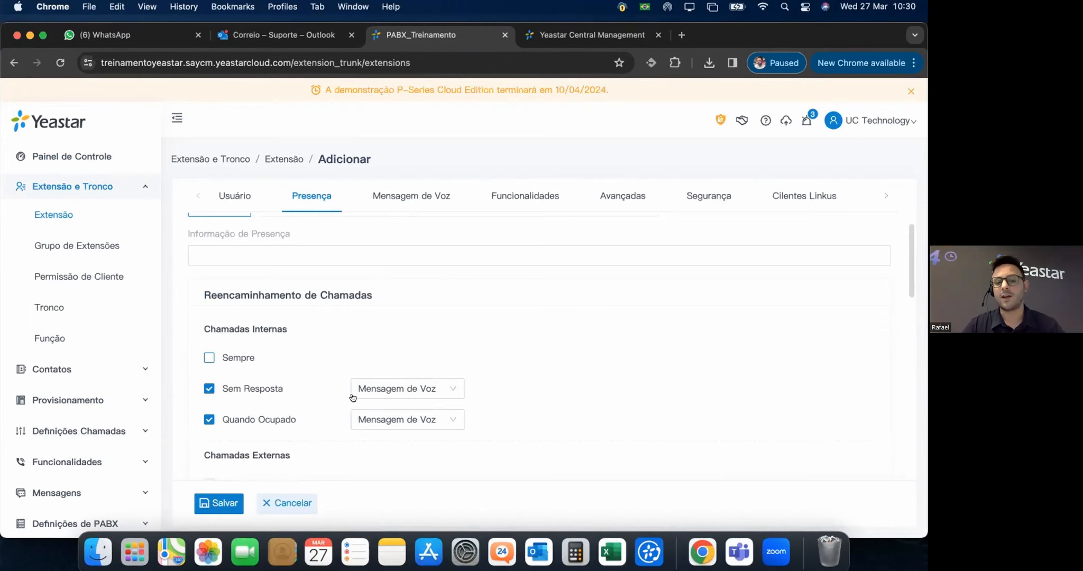
click(425, 388)
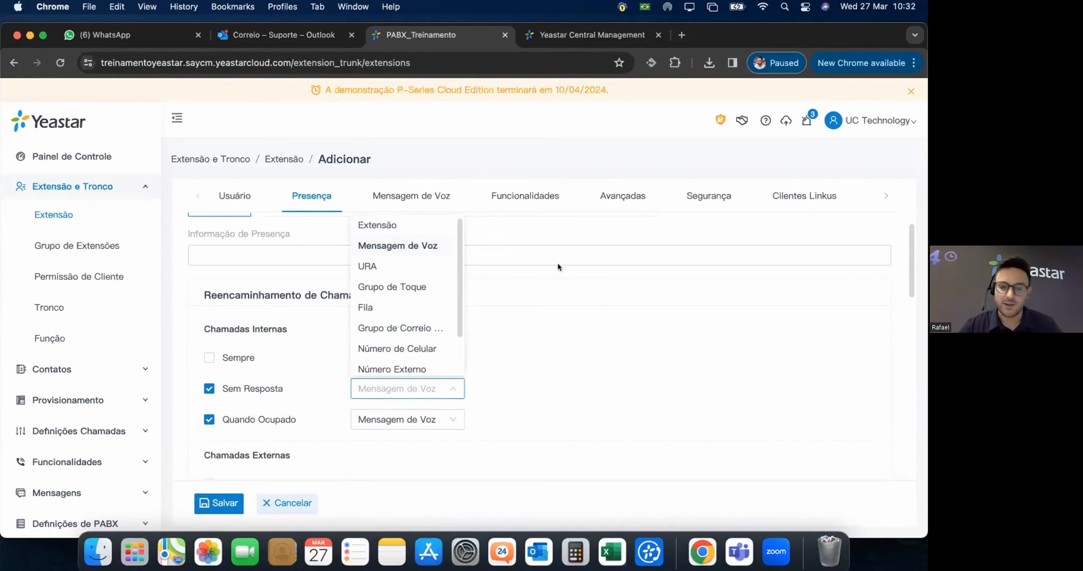
click(533, 287)
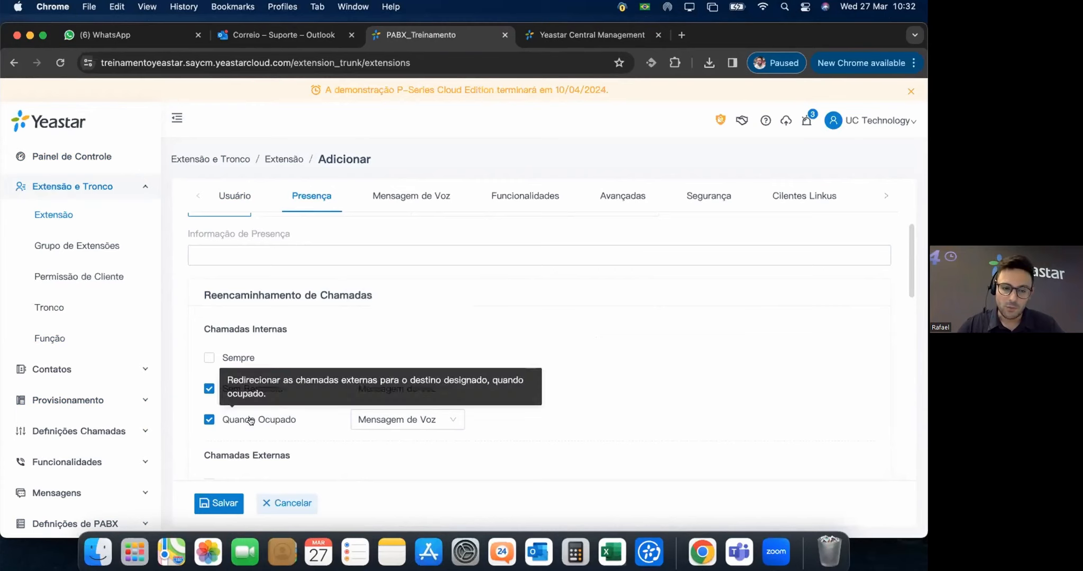
click(451, 422)
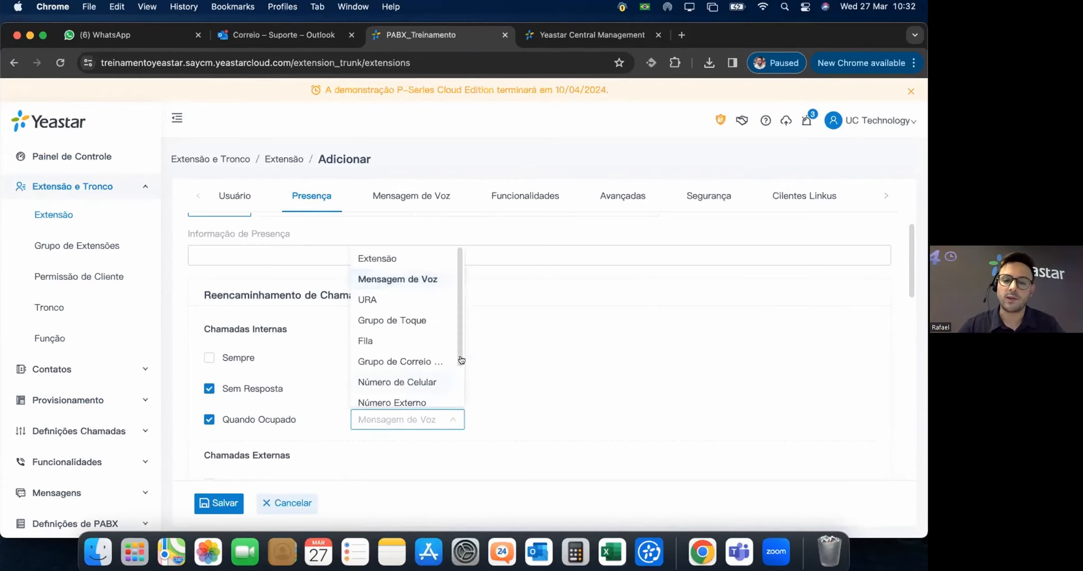
click(563, 323)
scroll(317, 299, down, 3)
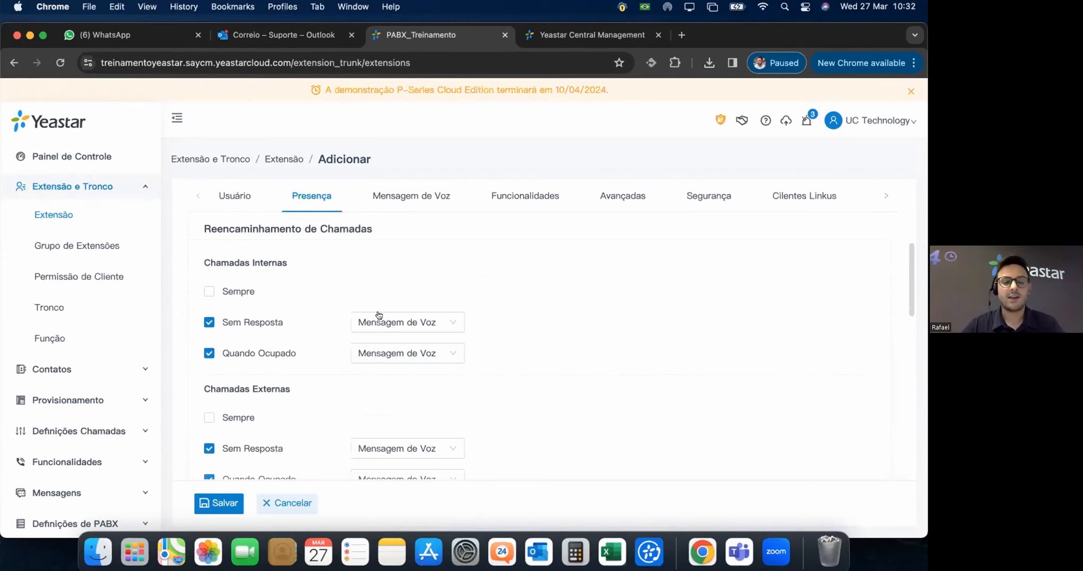
scroll(371, 312, down, 1)
scroll(349, 316, down, 2)
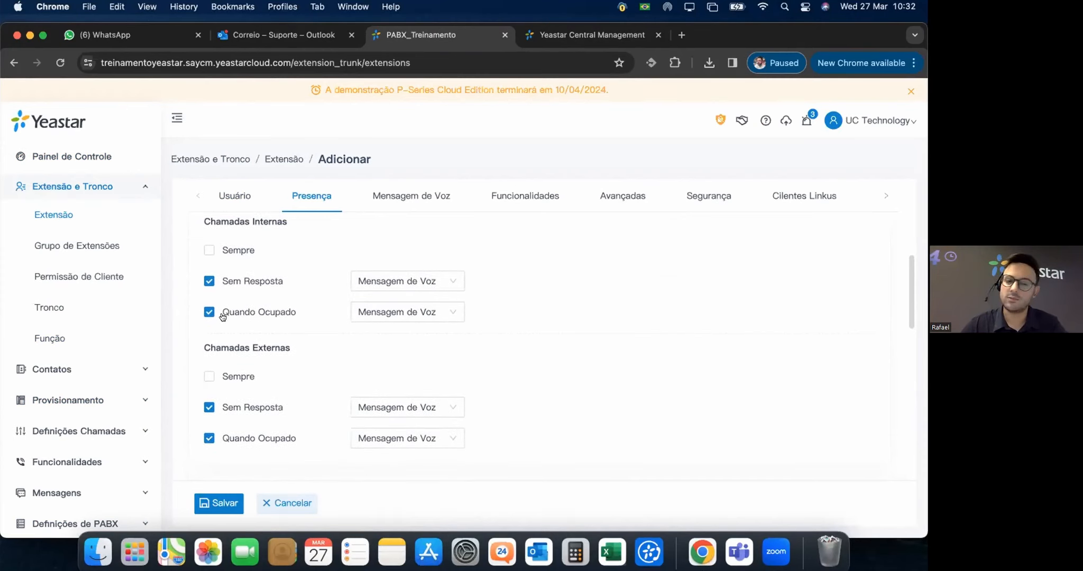
scroll(309, 363, down, 2)
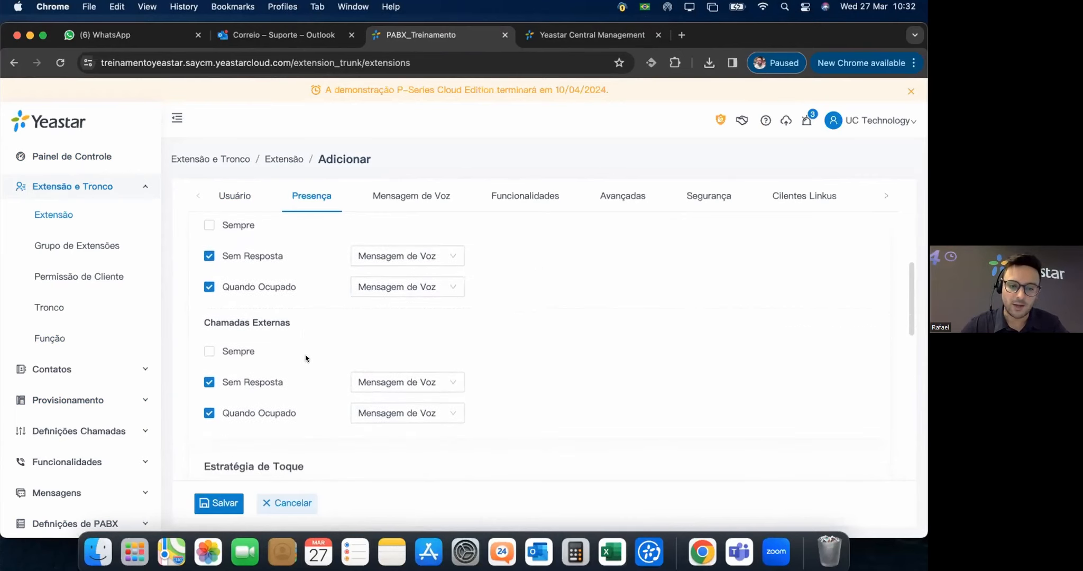
scroll(315, 322, up, 4)
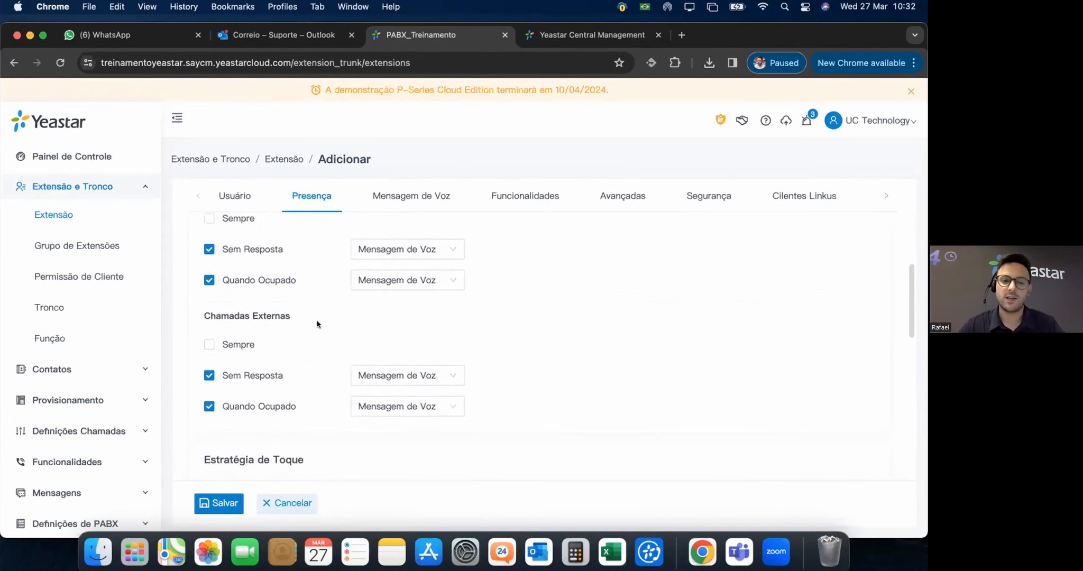
scroll(264, 364, down, 4)
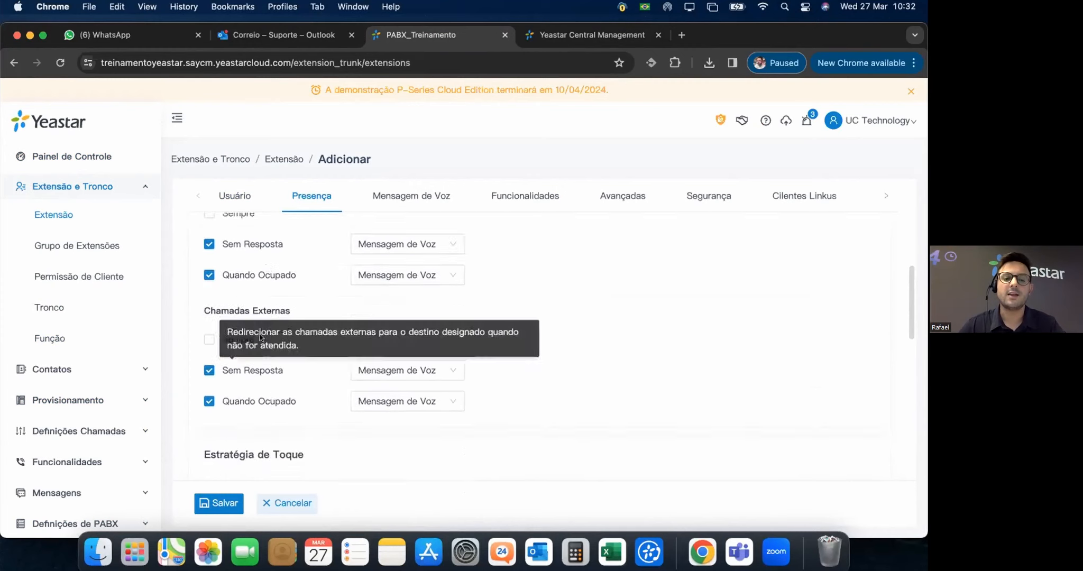
mouse_move(258, 406)
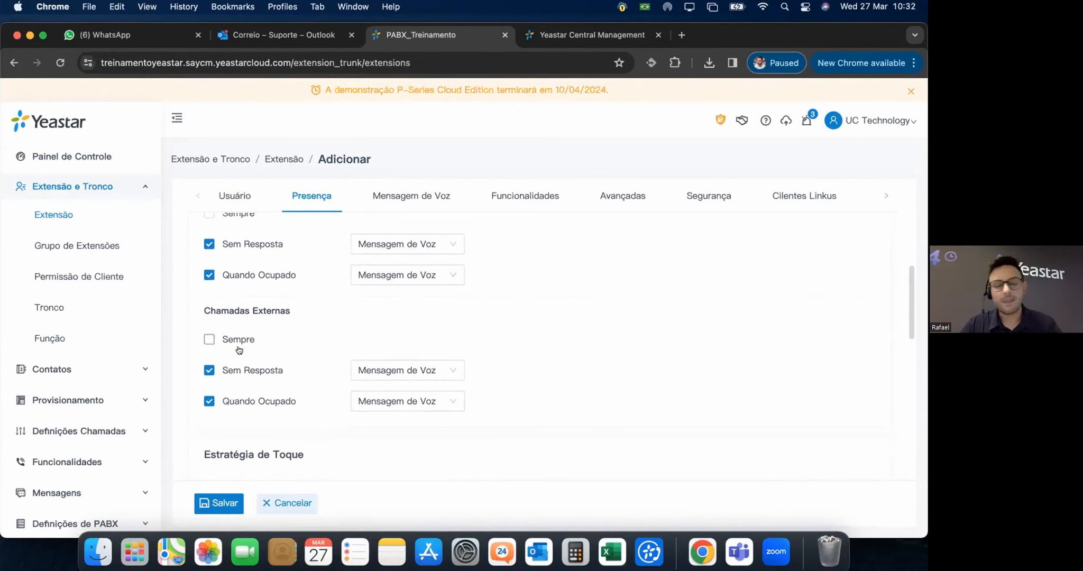
scroll(326, 344, down, 4)
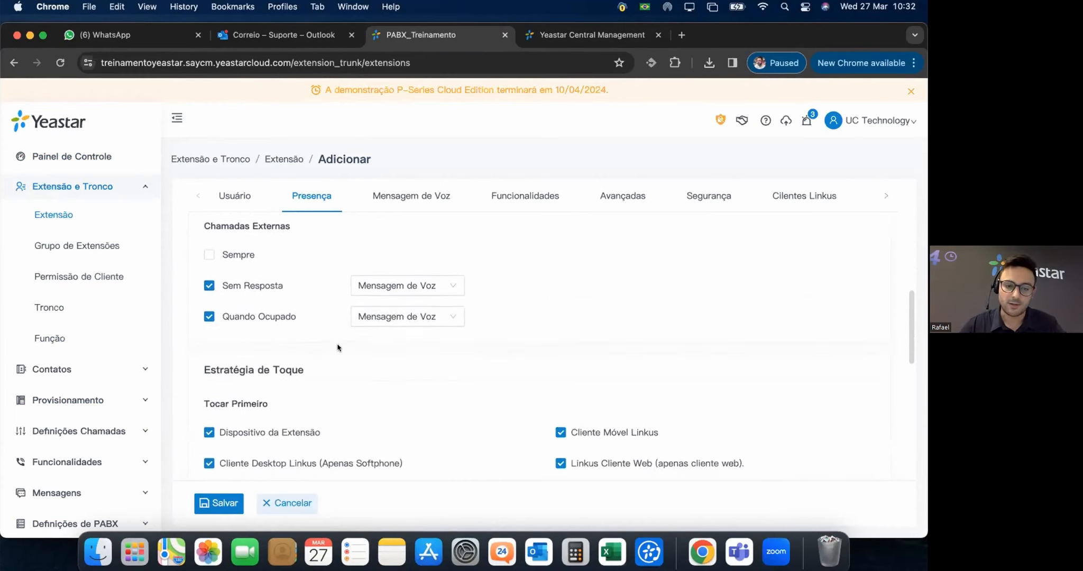
scroll(436, 345, down, 4)
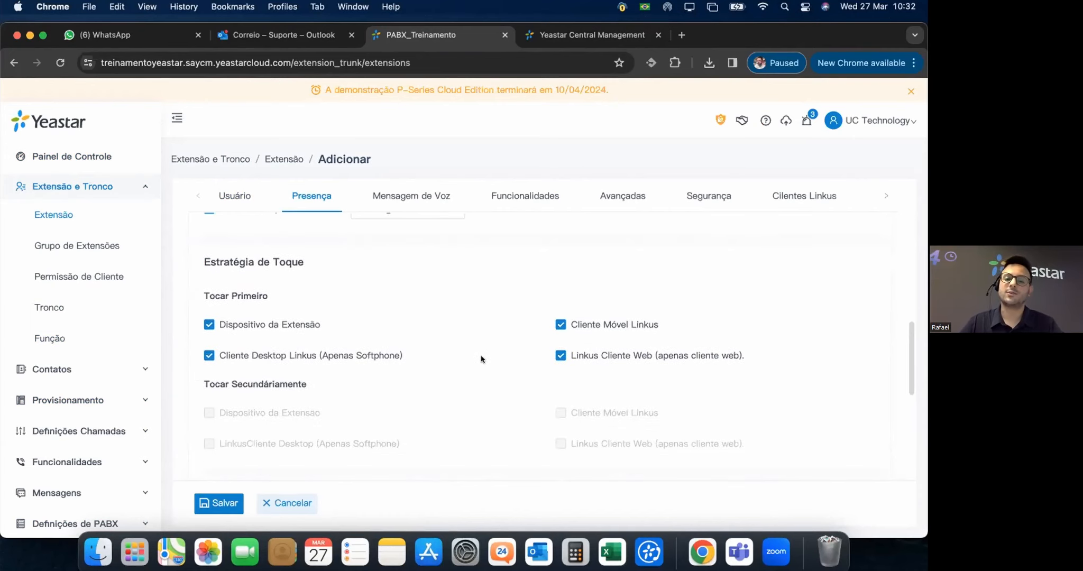
Uncheck Linkus desktop, web and mobile under Tocar Primeiro; check Linkus desktop under Tocar Secundáriamente.
scroll(487, 360, down, 2)
scroll(486, 360, up, 2)
scroll(487, 360, up, 1)
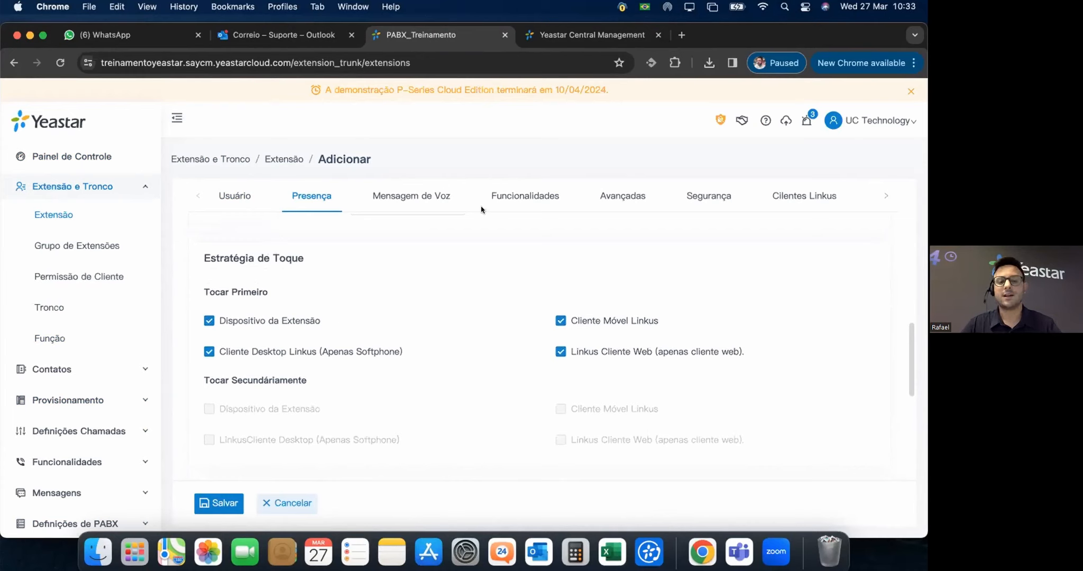
click(208, 352)
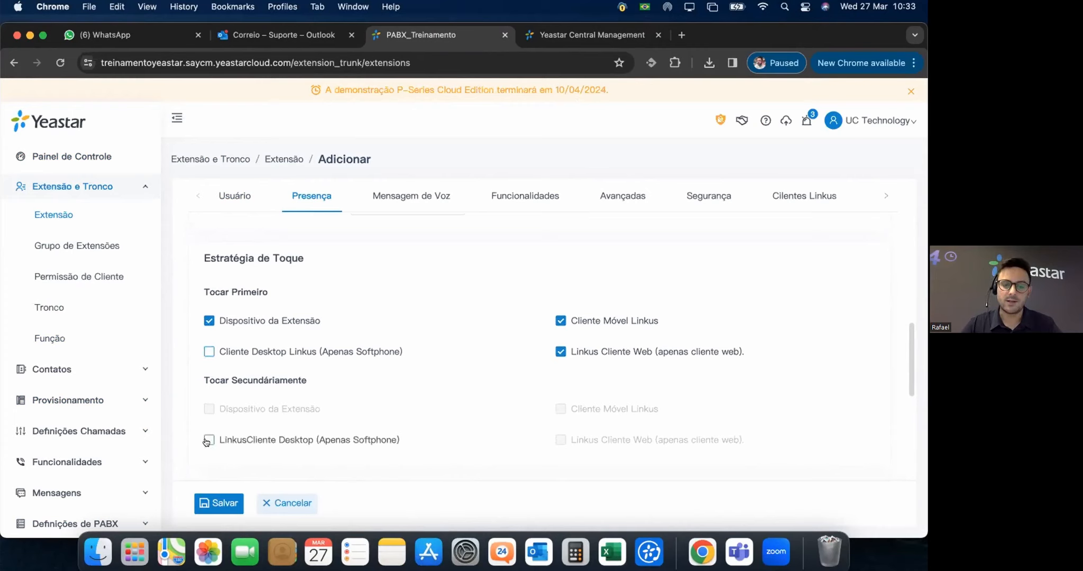
click(207, 441)
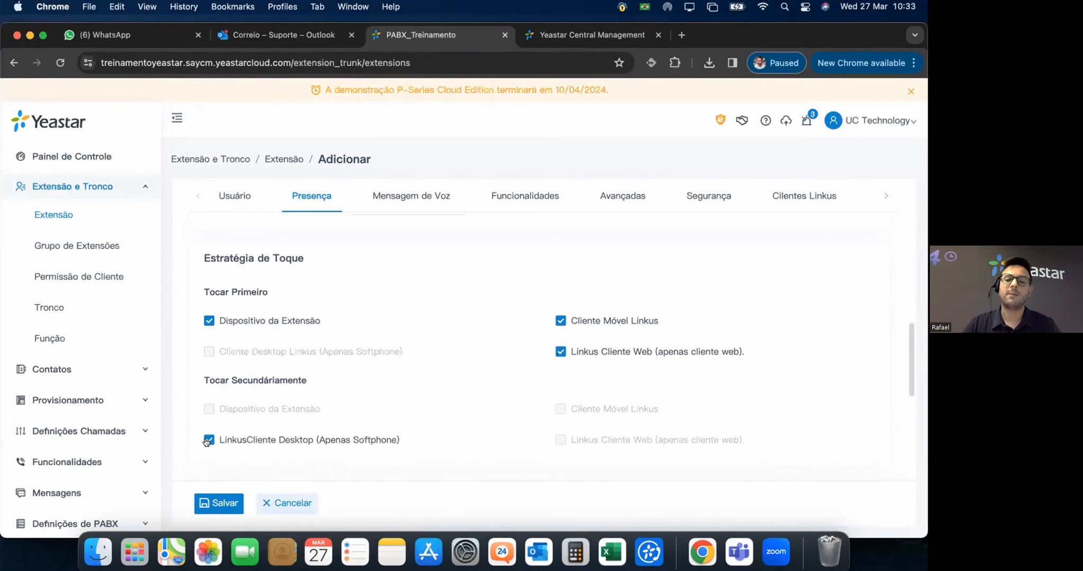
click(560, 351)
click(560, 321)
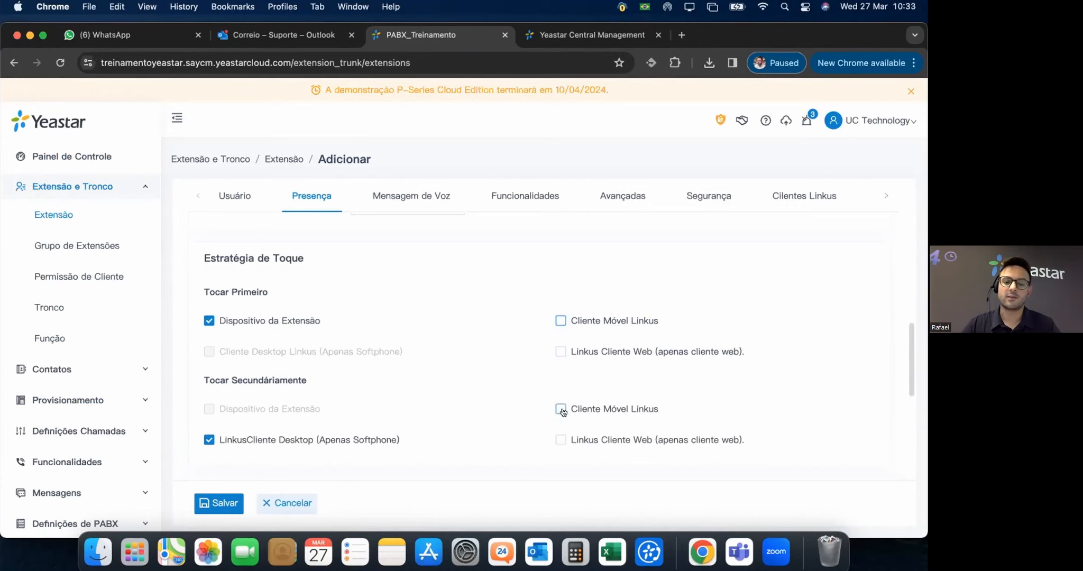
Scroll through the remaining settings showing the 30-second ring timeout and push notifications.
scroll(420, 410, down, 5)
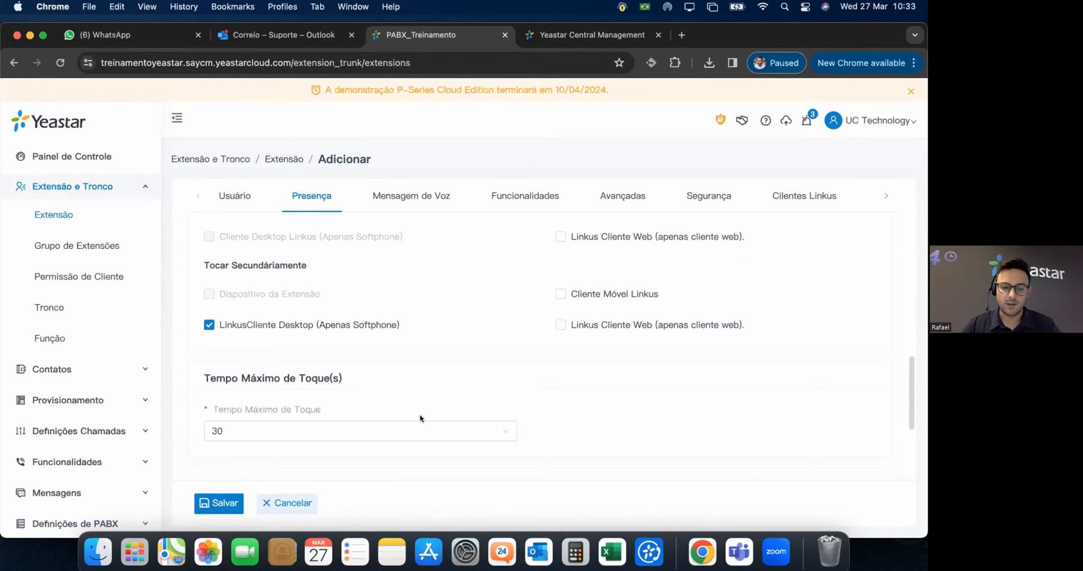
scroll(419, 407, down, 1)
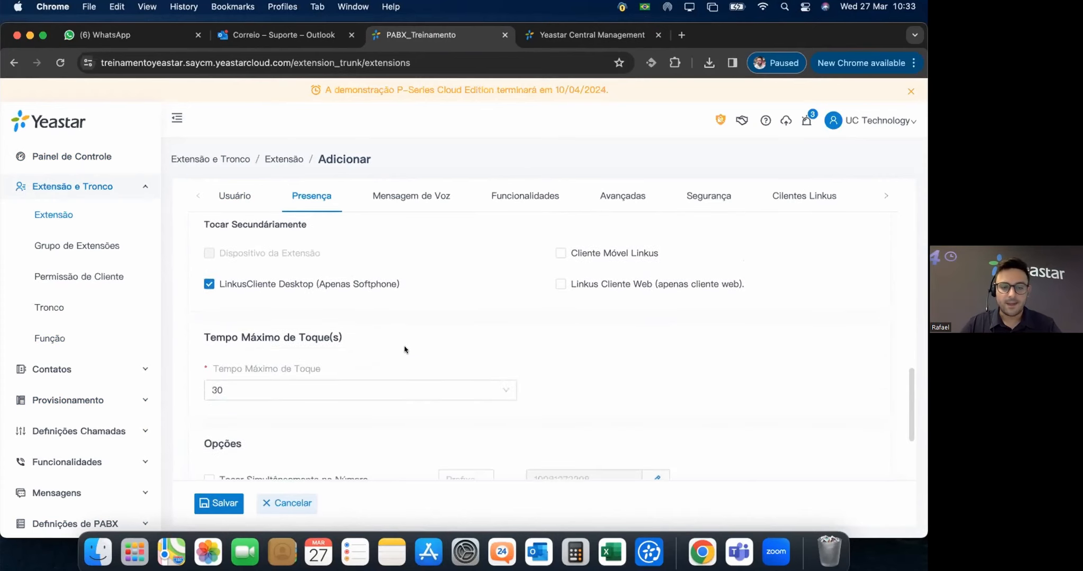
scroll(404, 352, down, 2)
mouse_move(219, 317)
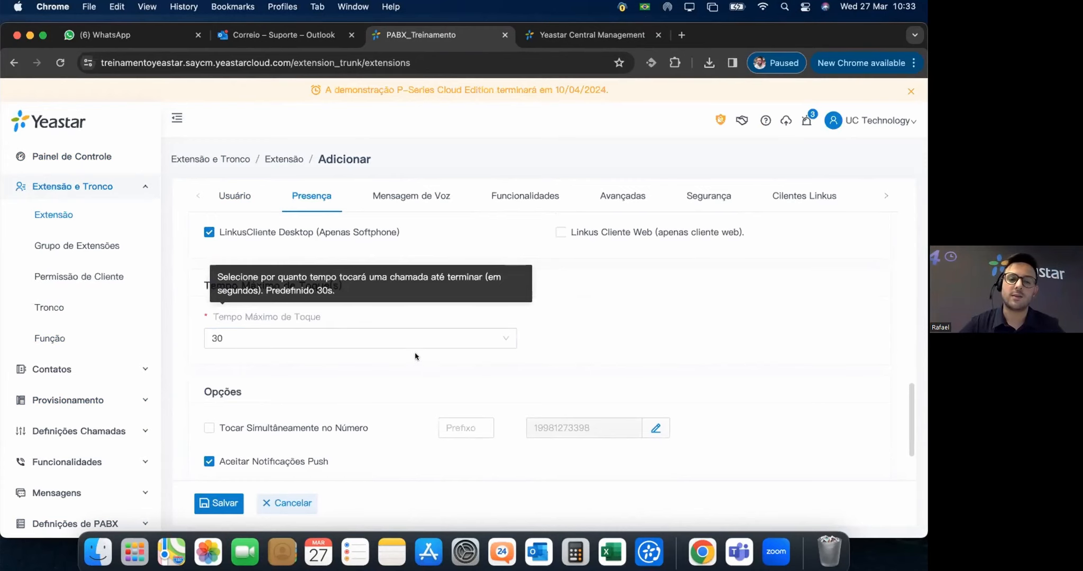
scroll(402, 338, up, 10)
scroll(327, 293, up, 4)
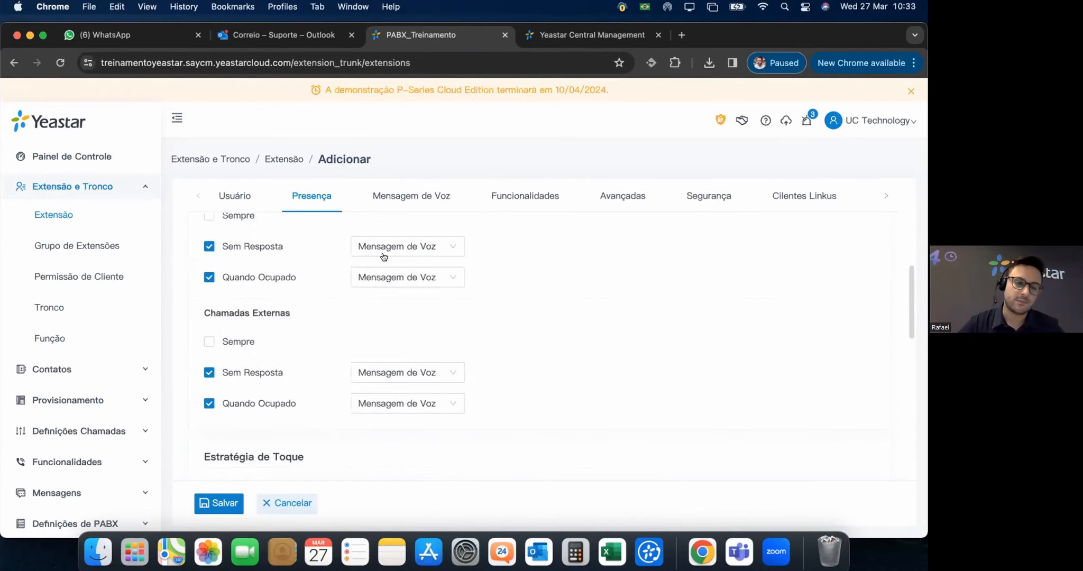
scroll(416, 273, up, 2)
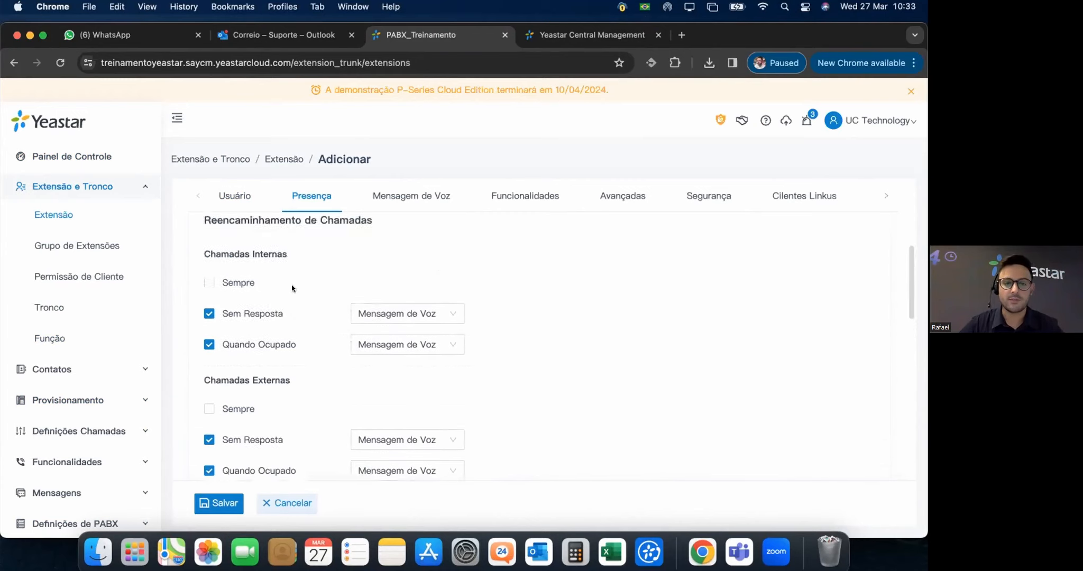
scroll(447, 326, down, 15)
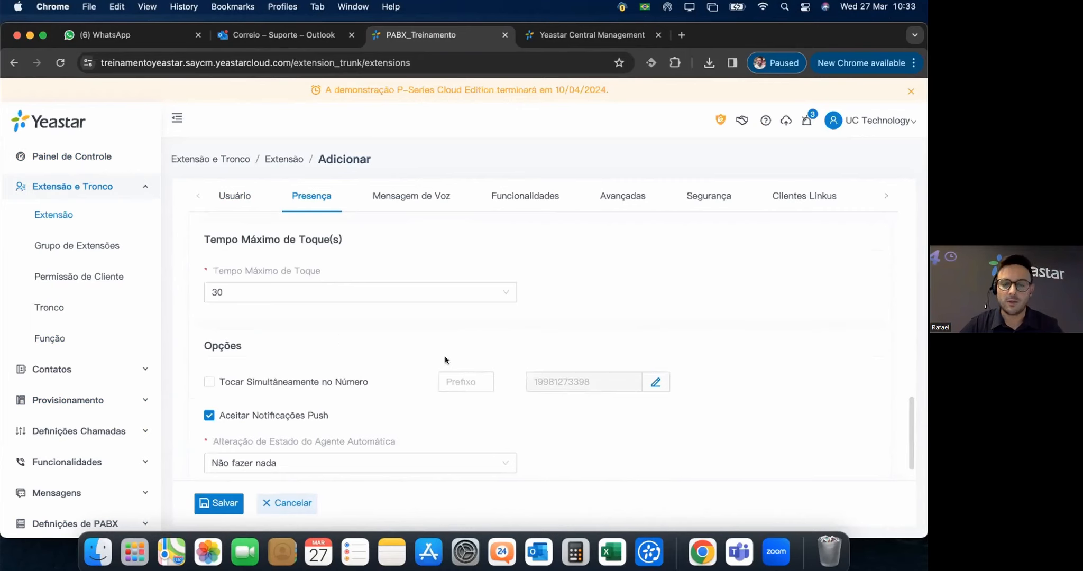
scroll(445, 360, down, 1)
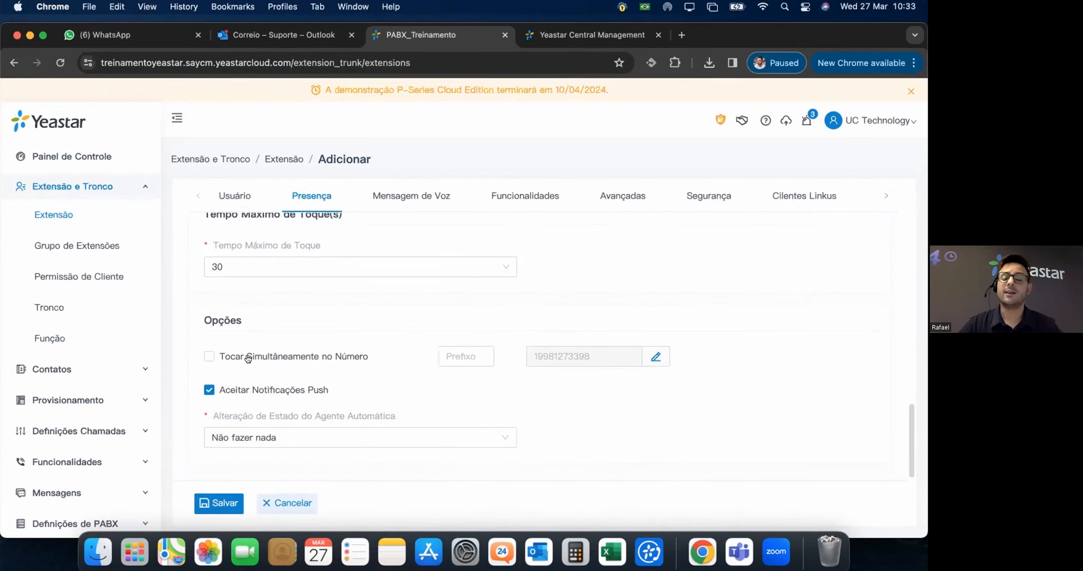
click(208, 356)
click(456, 355)
click(456, 356)
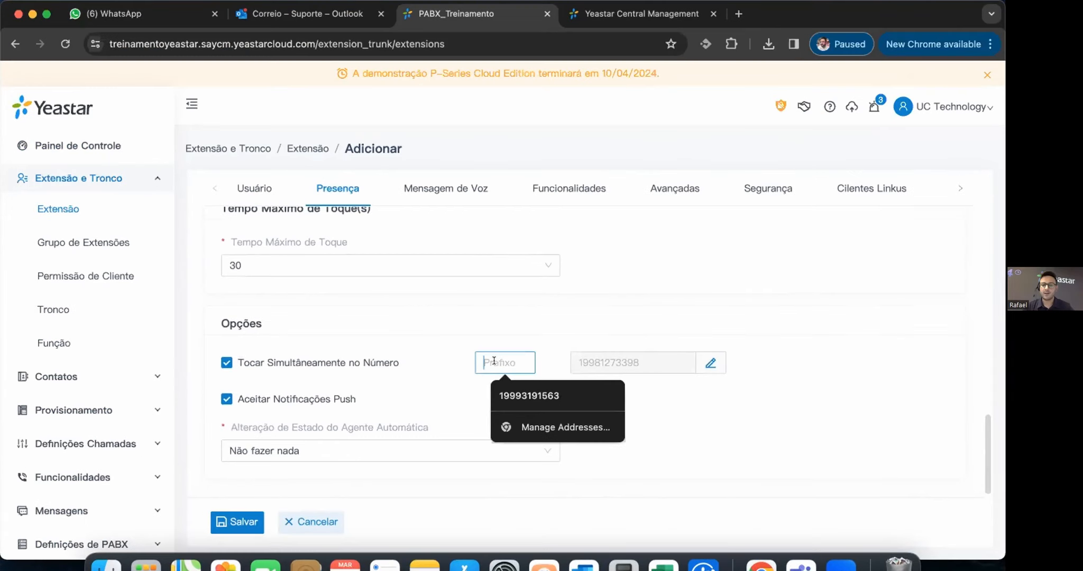
click(763, 405)
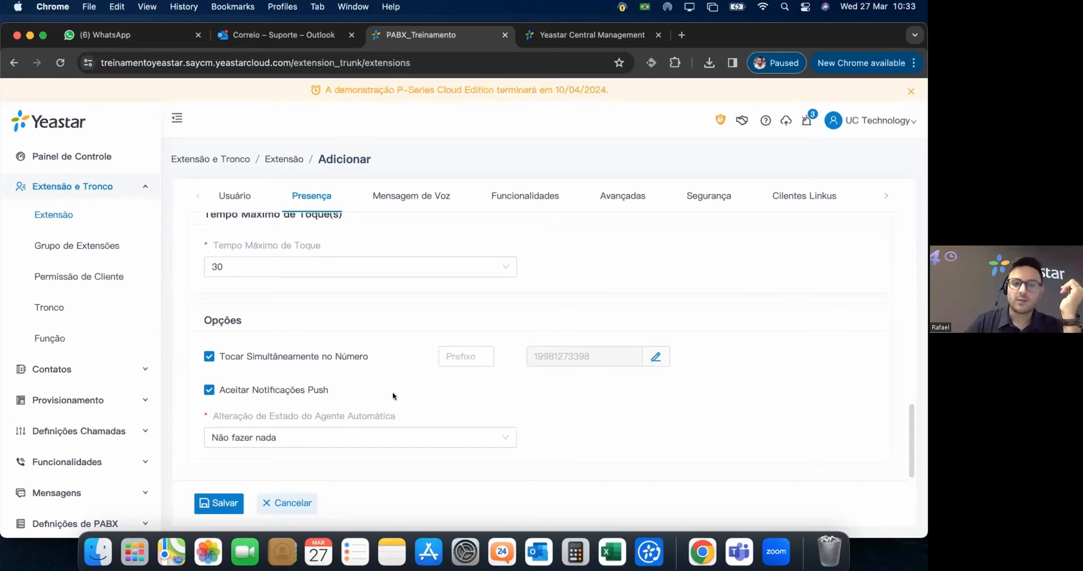
click(208, 356)
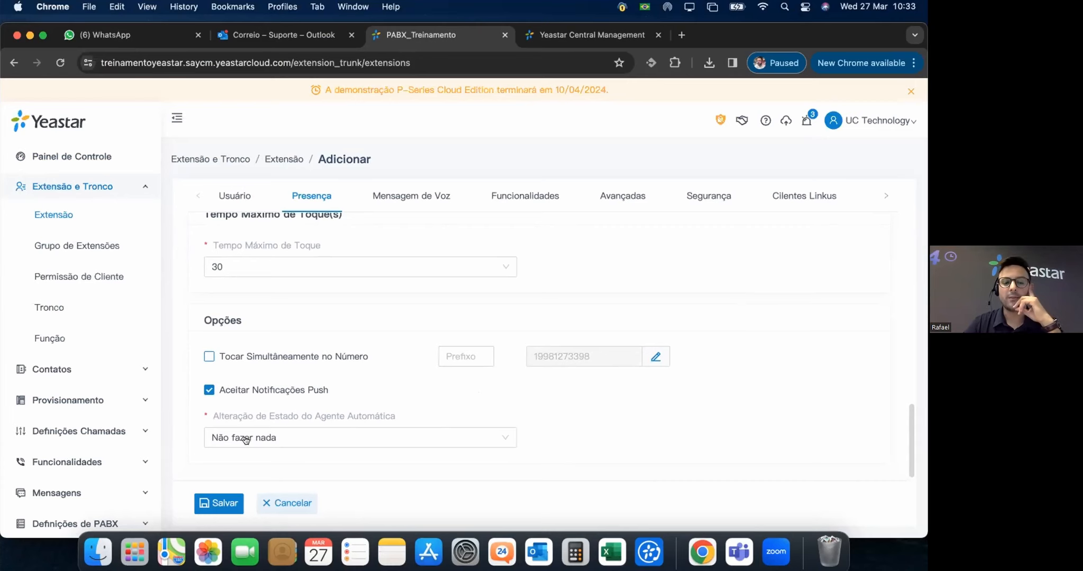
mouse_move(285, 419)
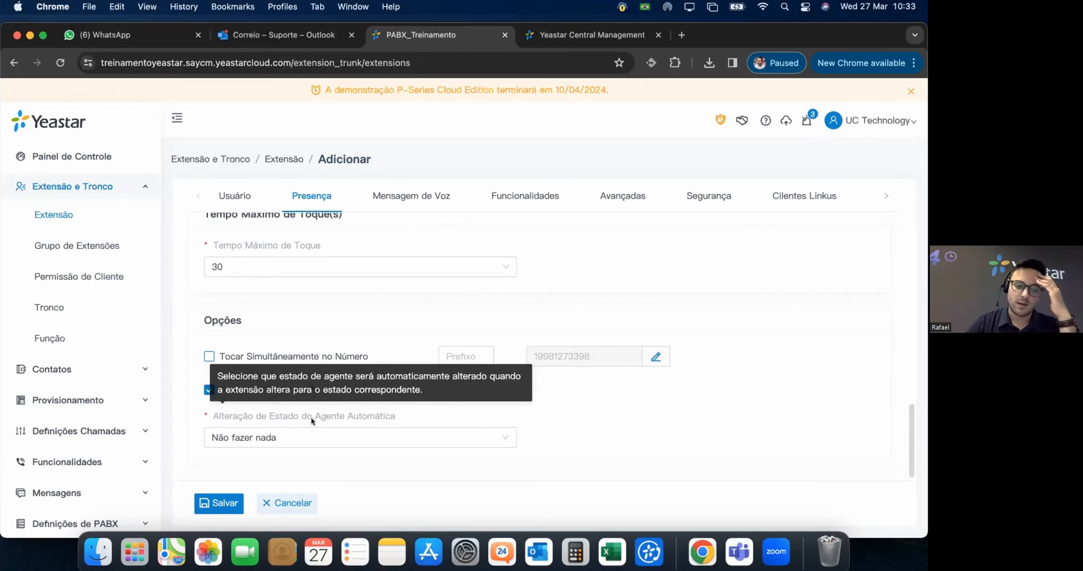
click(343, 438)
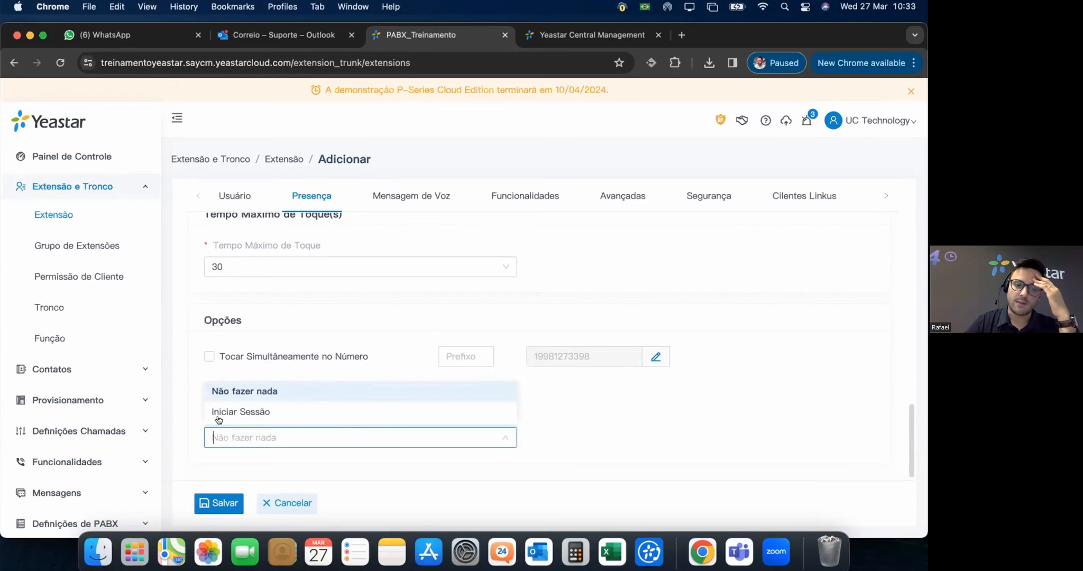
click(254, 411)
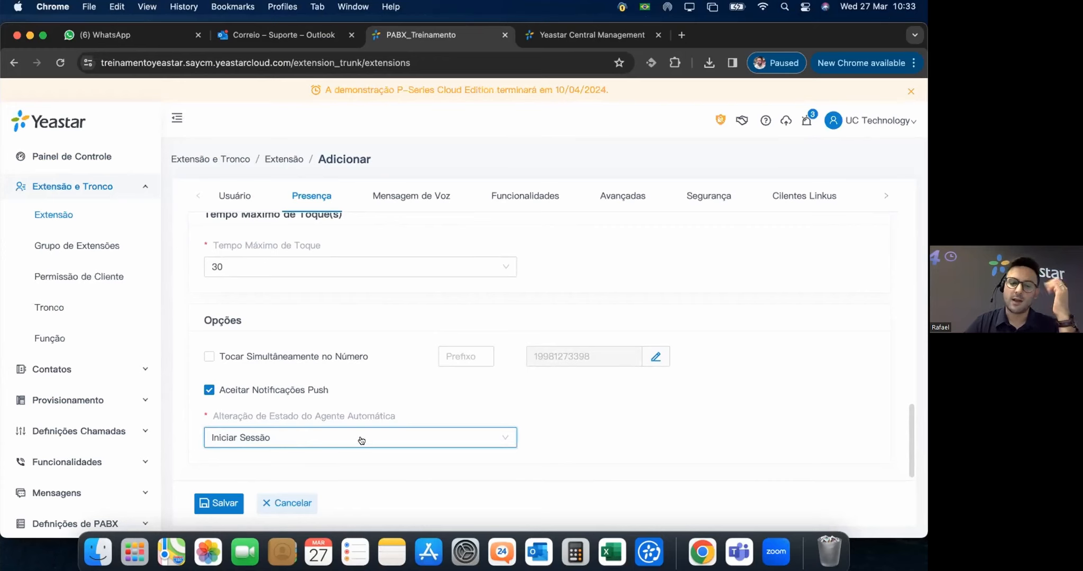
click(430, 437)
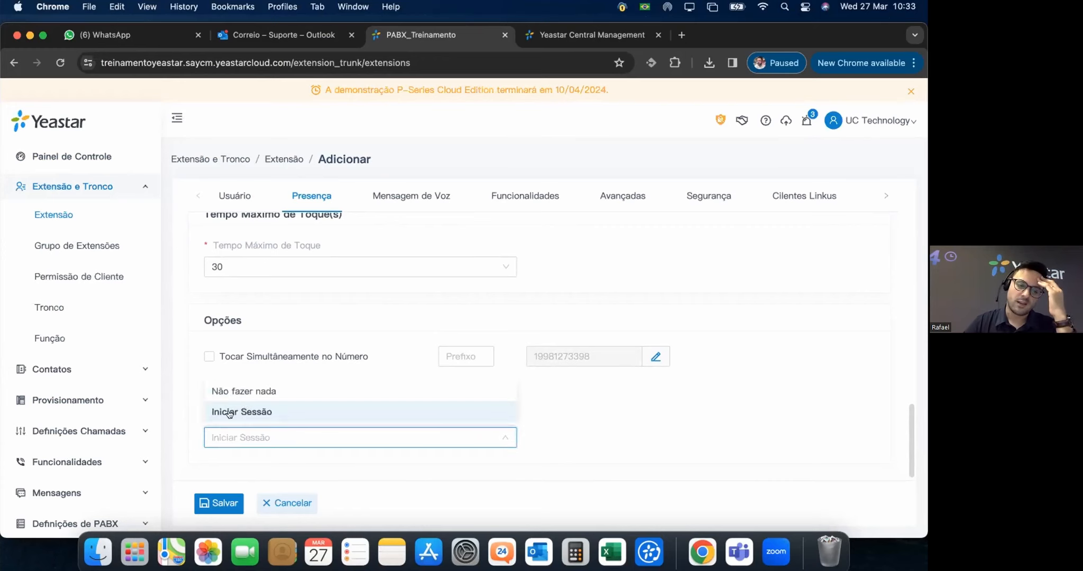
click(251, 392)
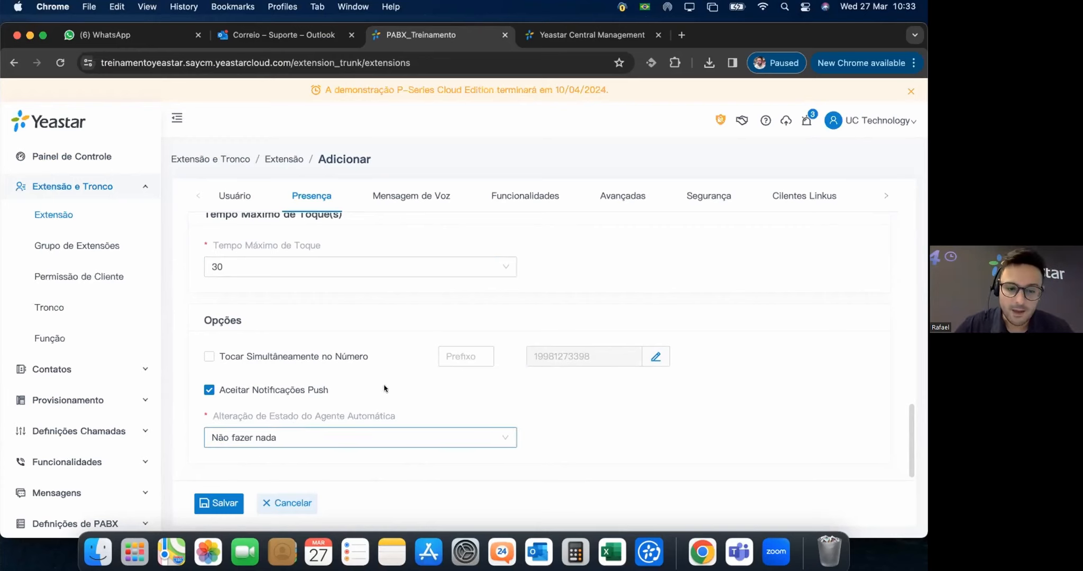
scroll(486, 282, up, 3)
Step through Ausente, Viagem de Negócios, Não Perturbe and Fora do Trabalho, return to Disponível, open Mensagem de Voz.
scroll(487, 292, up, 10)
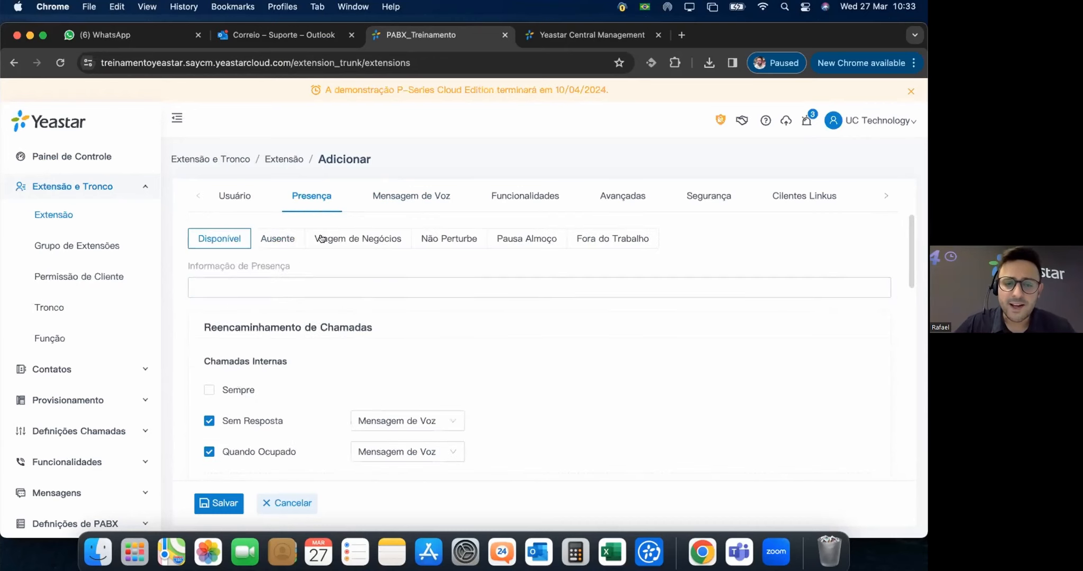
click(277, 238)
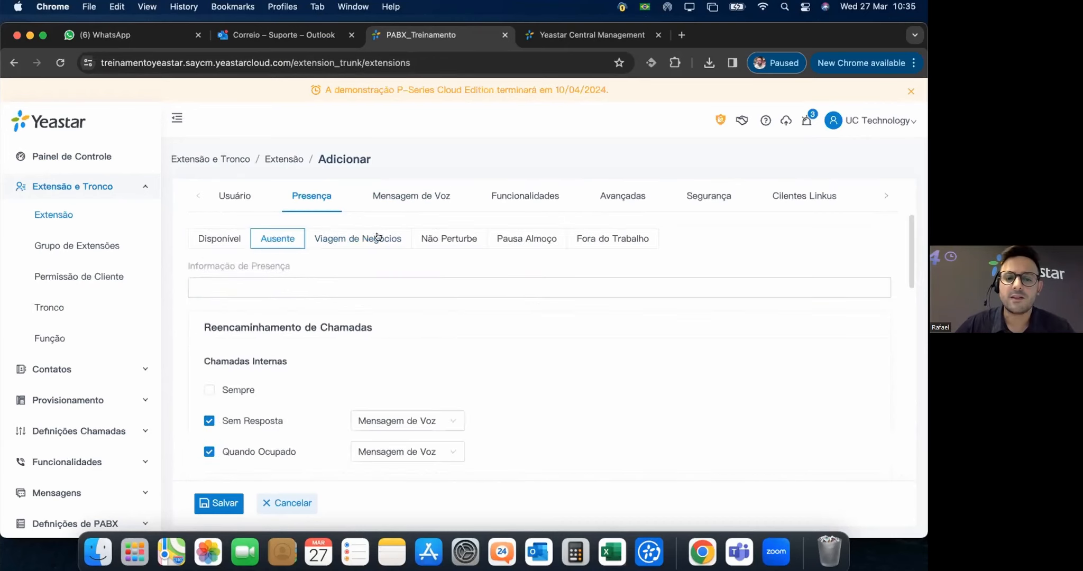
click(377, 237)
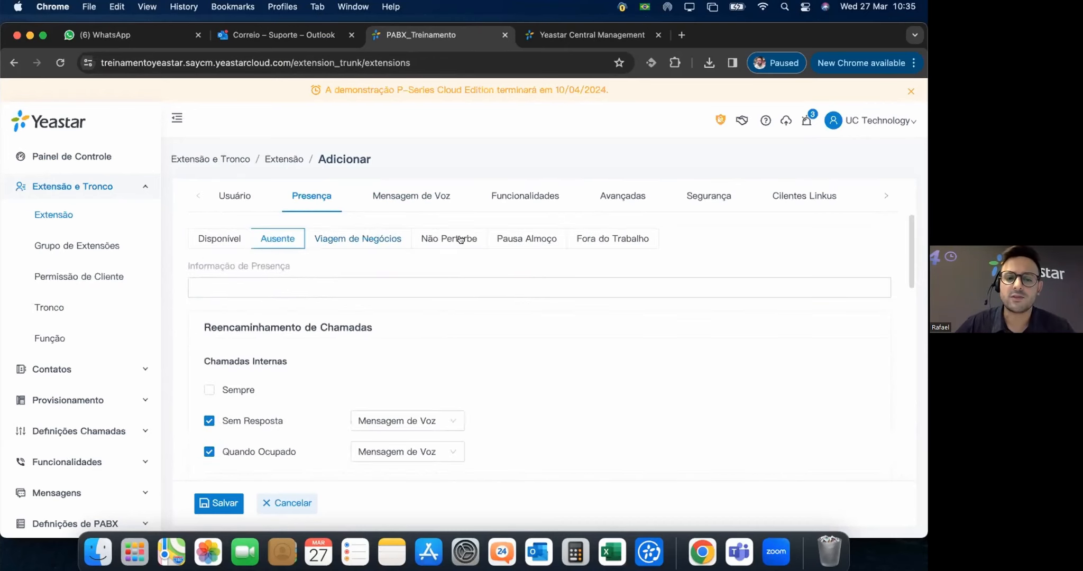
click(455, 241)
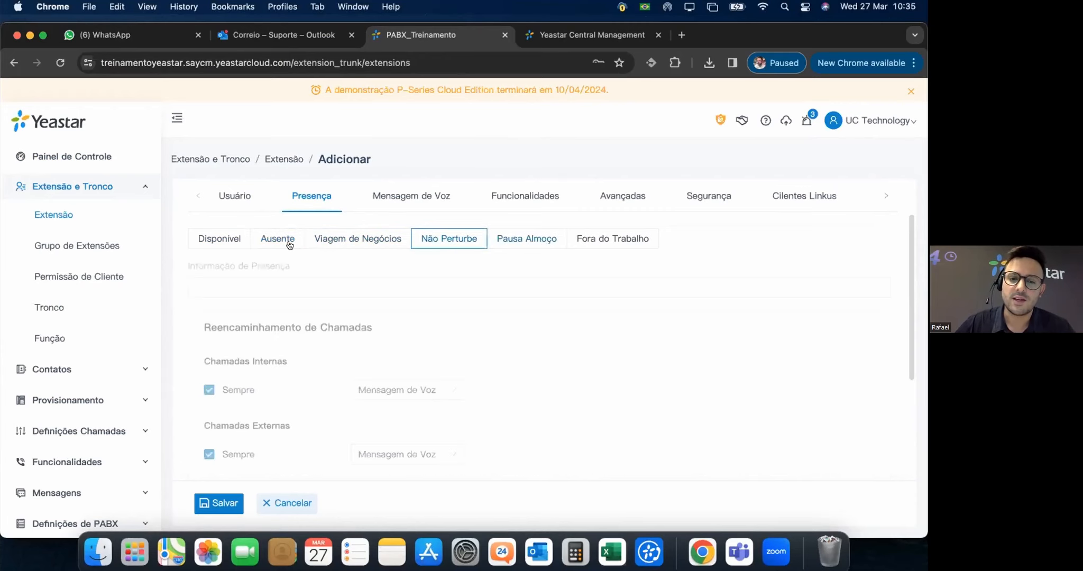
click(629, 238)
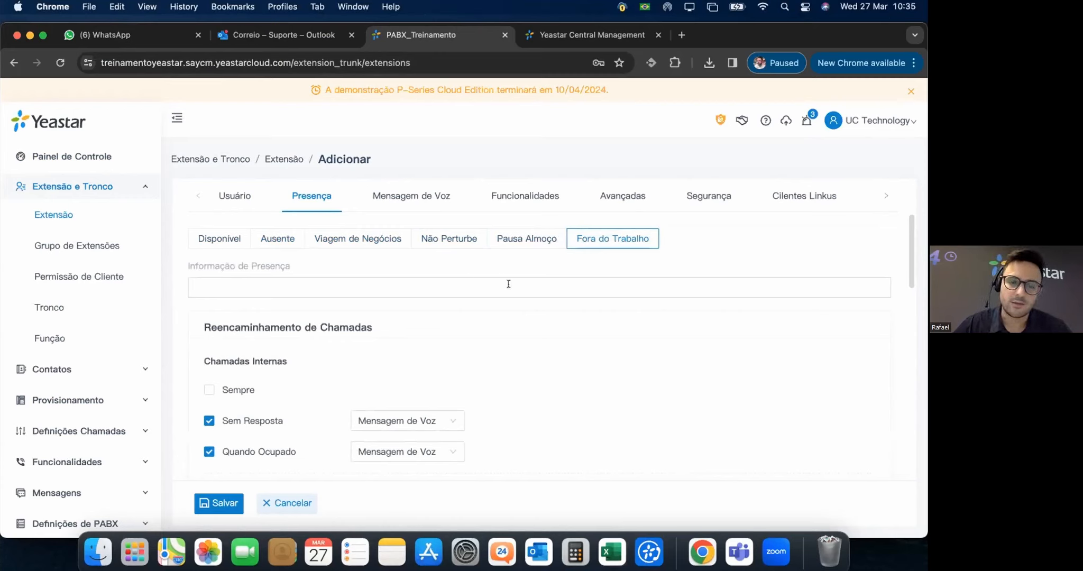
click(365, 287)
click(225, 238)
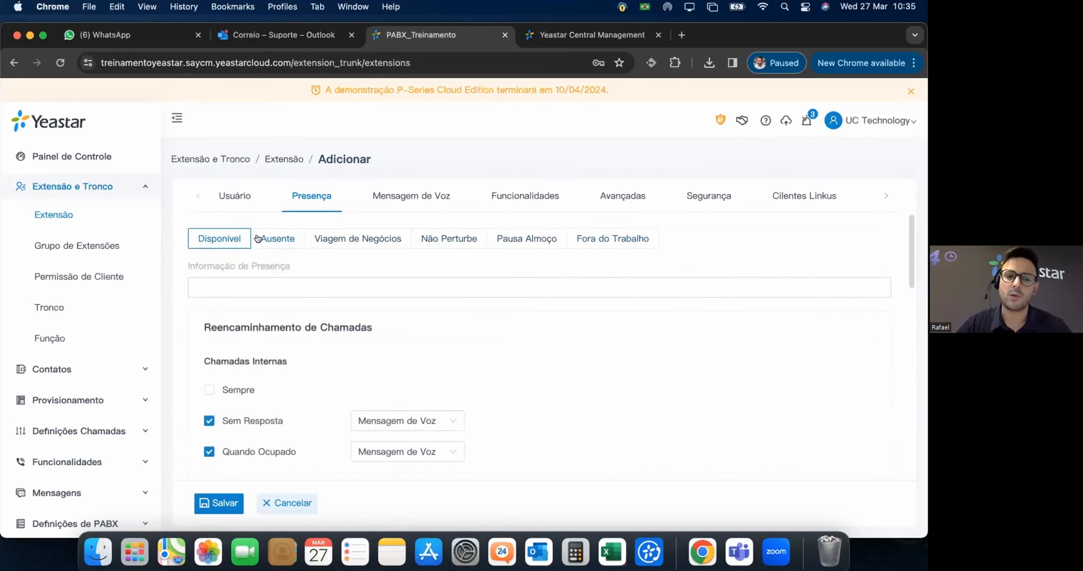
click(401, 194)
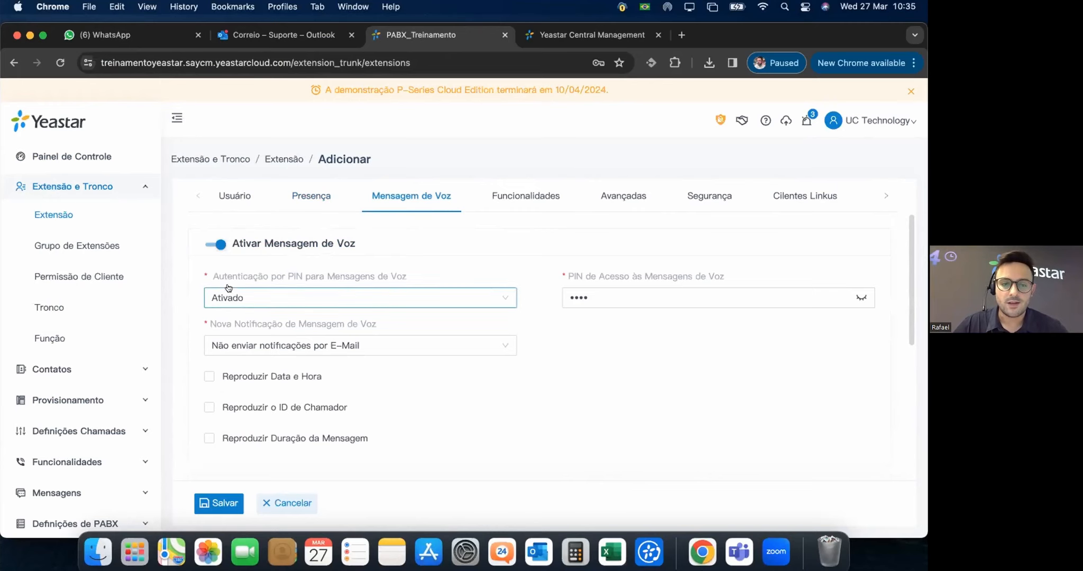
Set Nova Notificação de Mensagem de Voz to 'Enviar notificações por E-Mail com anexo'.
mouse_move(317, 286)
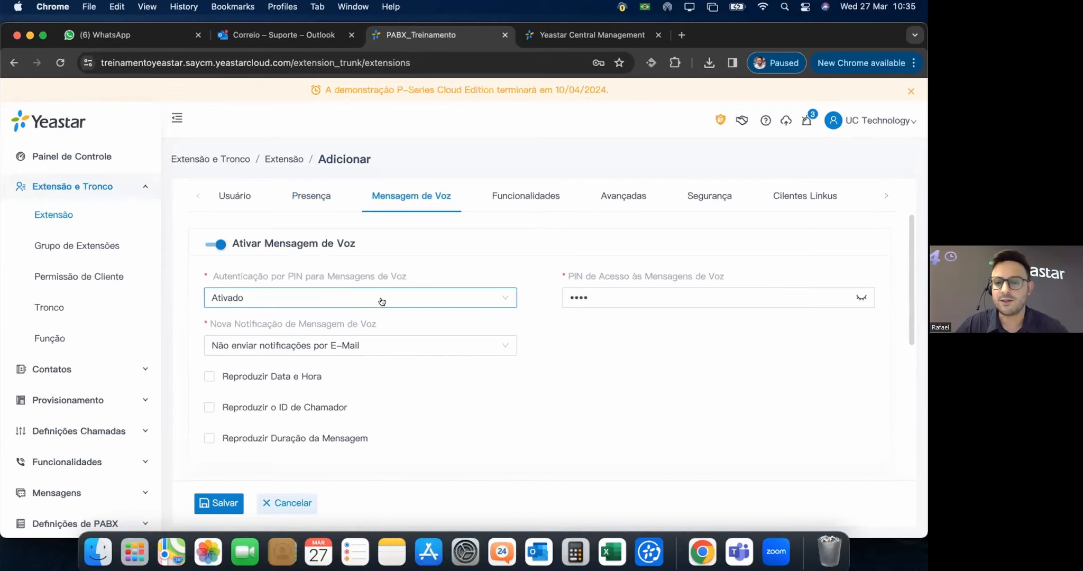
click(842, 297)
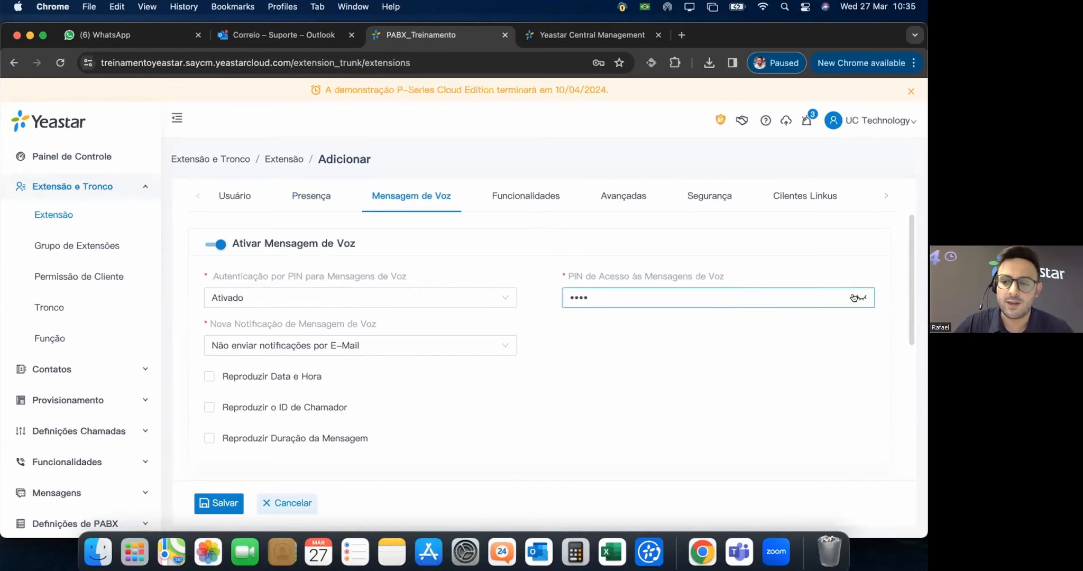
click(317, 324)
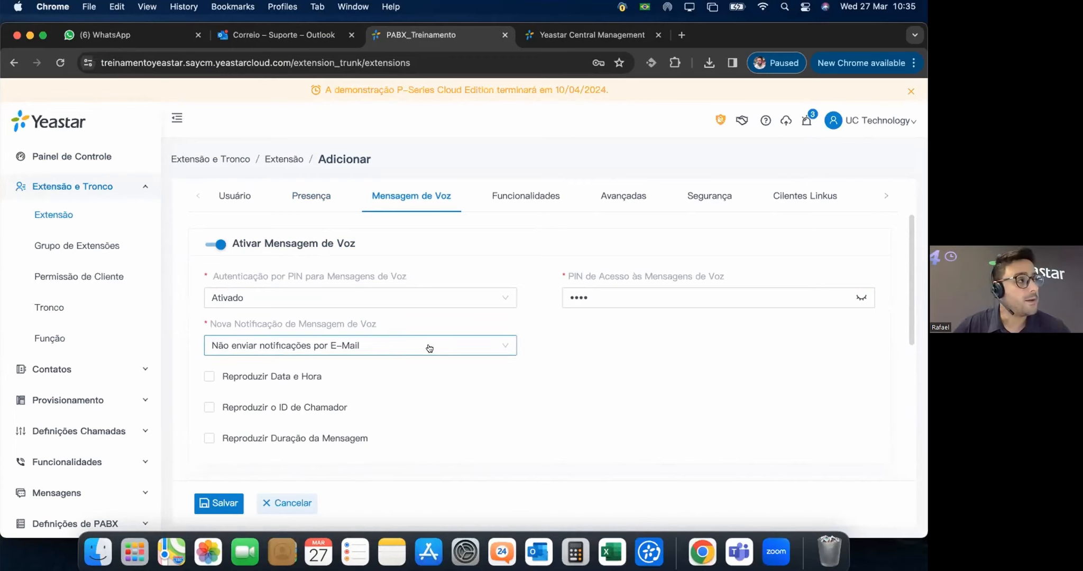
click(392, 345)
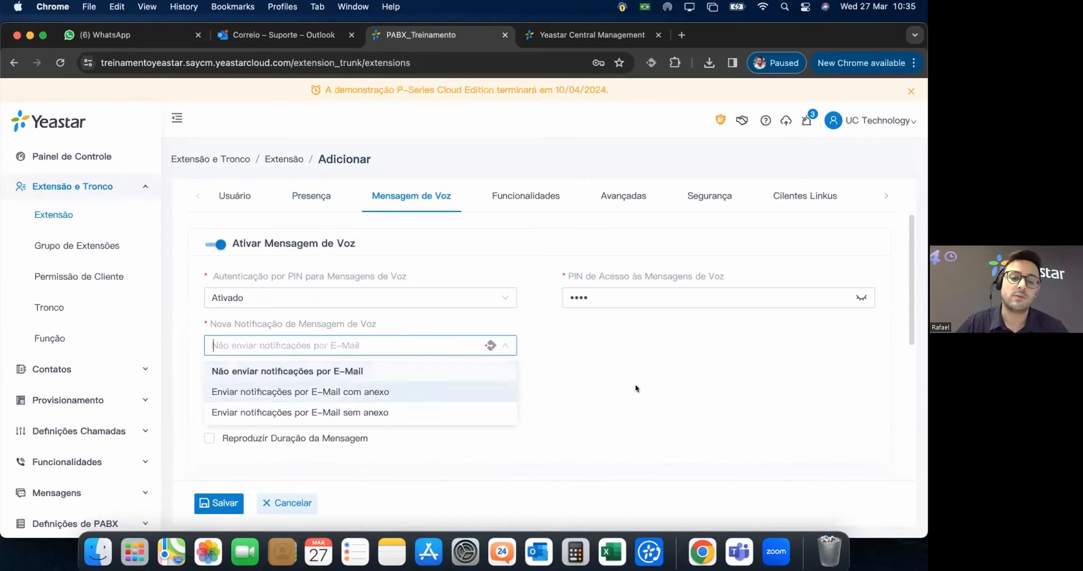
click(358, 393)
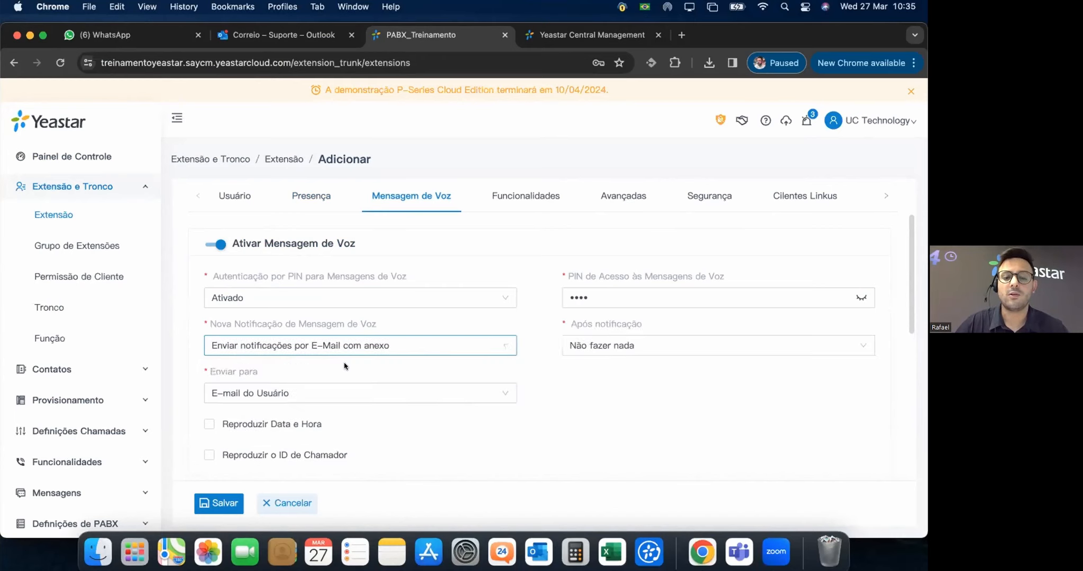
click(361, 346)
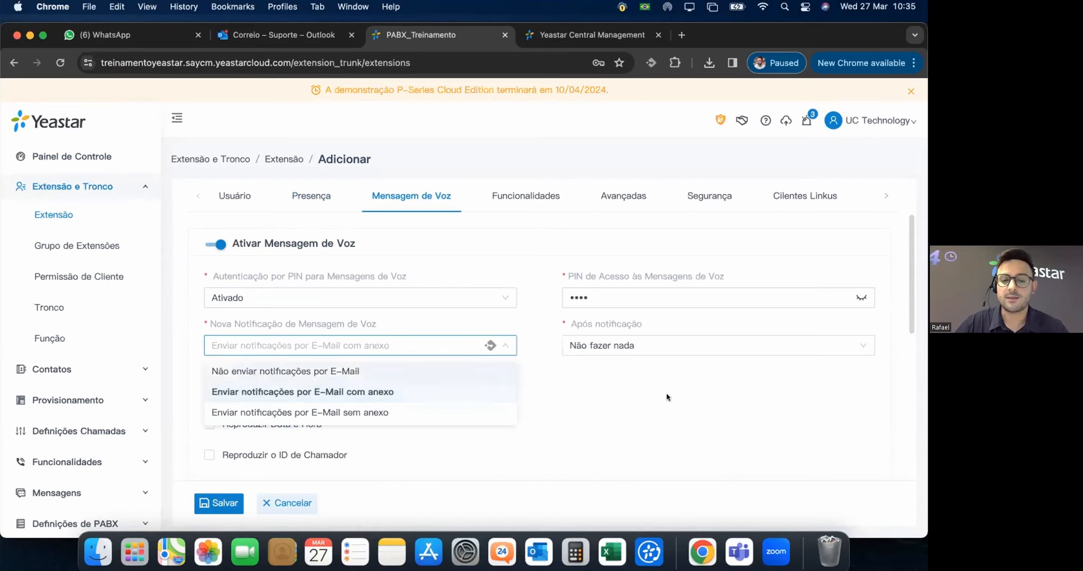
click(417, 390)
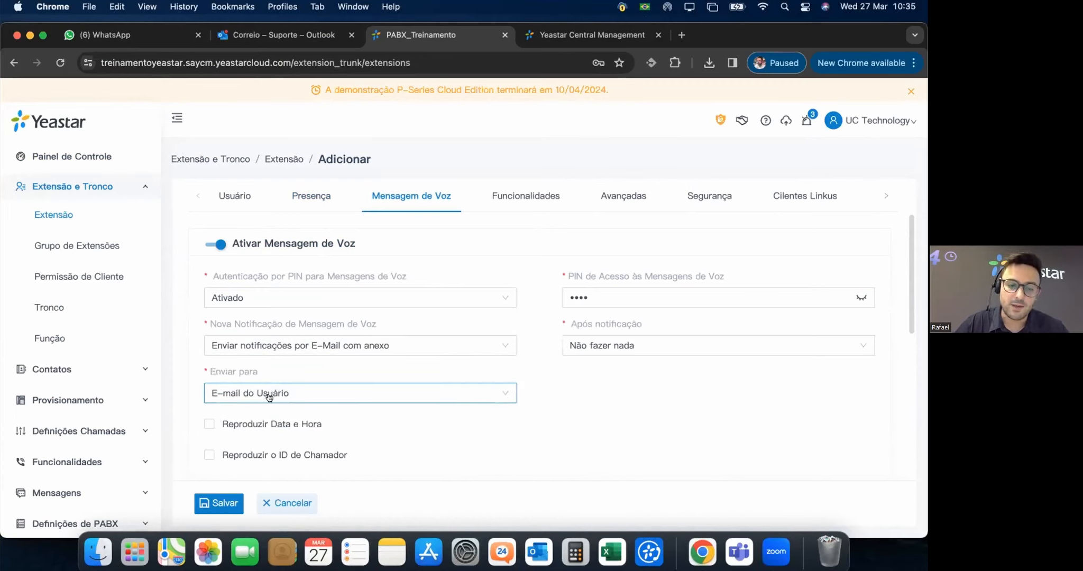
scroll(396, 394, down, 3)
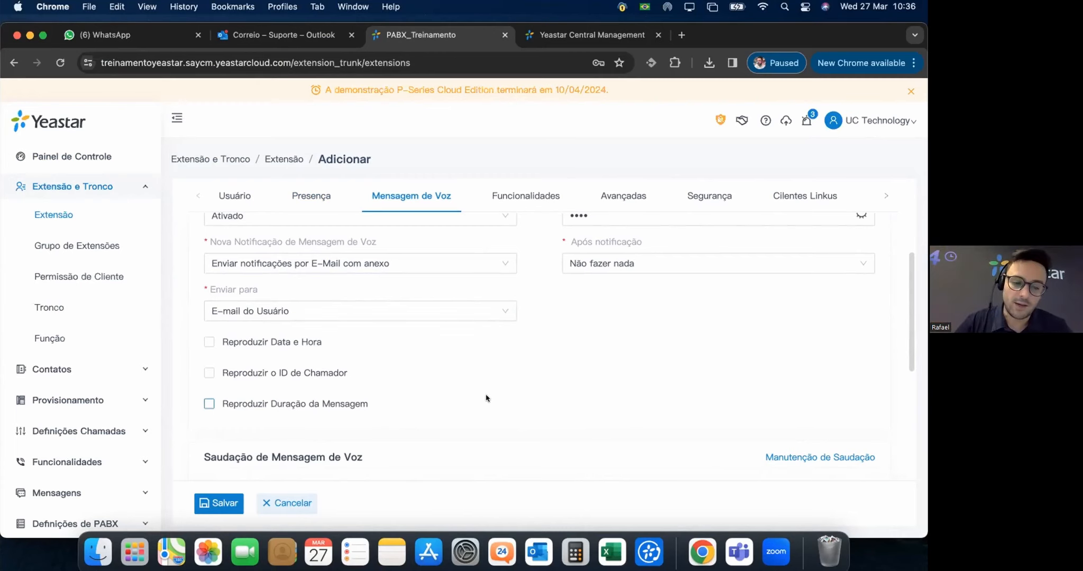
Choose [Nova Gravação] for the Disponível greeting and check Manutenção de Saudação, which has no audio files.
scroll(486, 398, down, 2)
scroll(423, 346, down, 8)
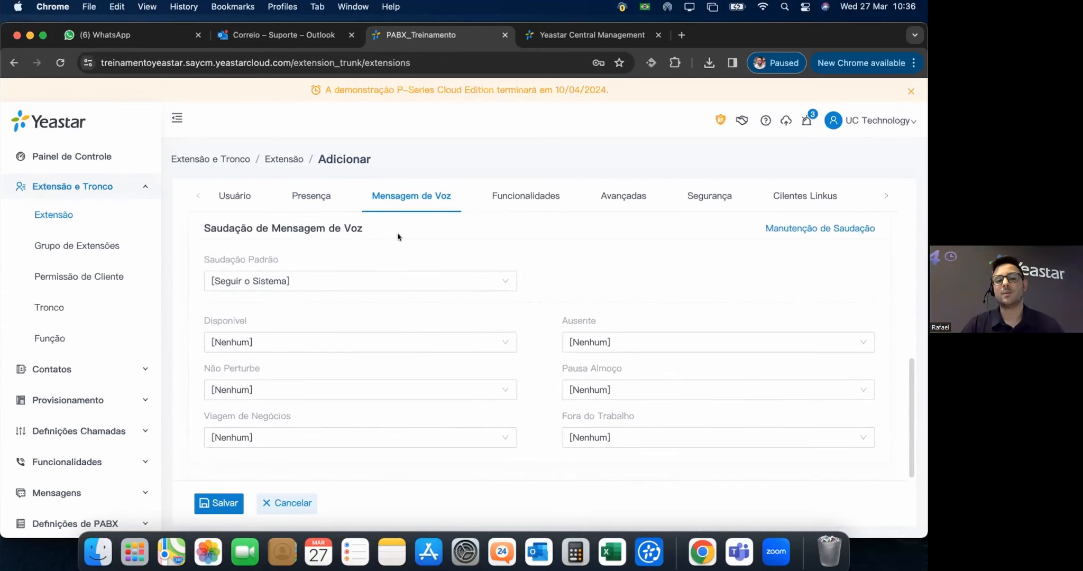
click(503, 343)
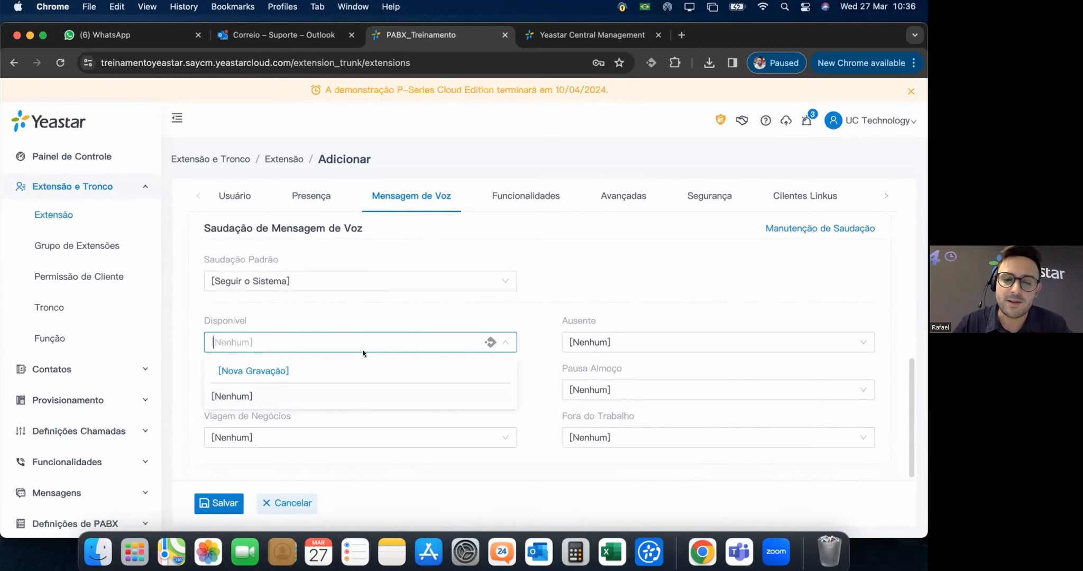
click(364, 364)
click(349, 207)
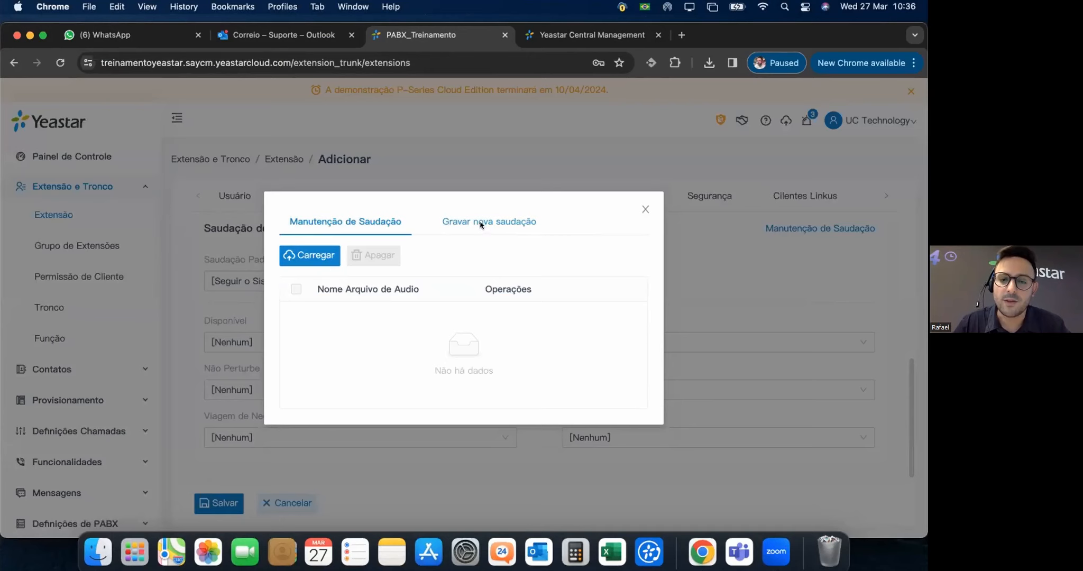
Enter a valid audio file name for the new voicemail greeting; the Extensão list shows no data.
click(481, 224)
click(347, 325)
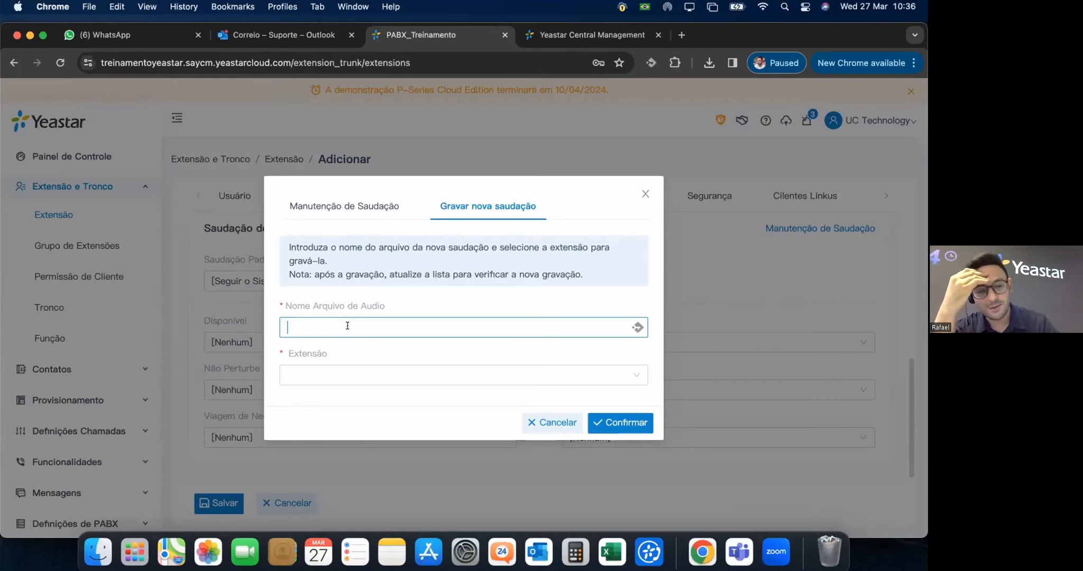
text(Correio de v)
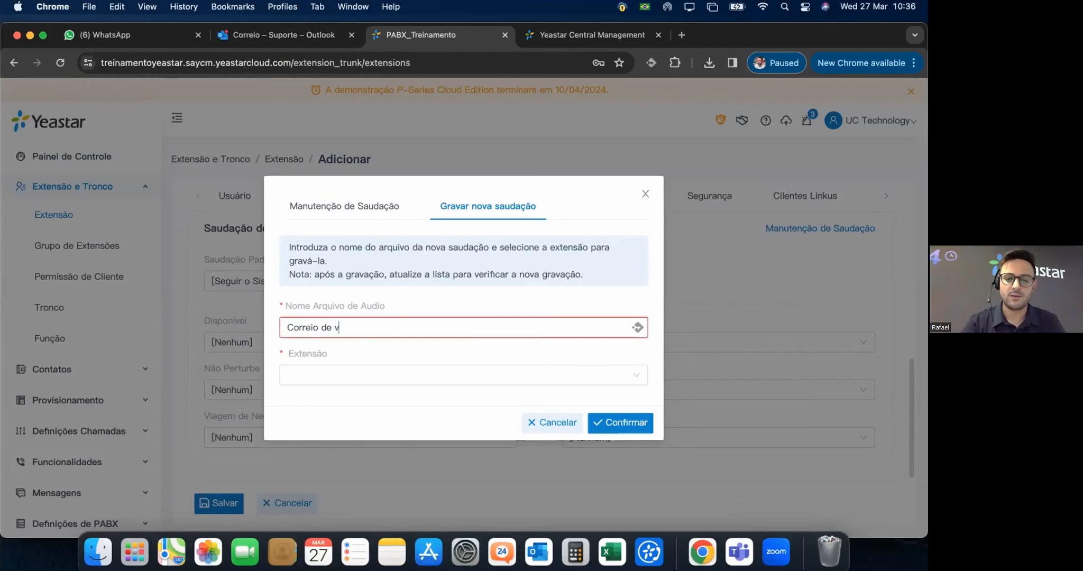
text(oz do)
key(BackSpace)
key(BackSpace)
key(BackSpace)
key(BackSpace)
key(BackSpace)
key(BackSpace)
key(BackSpace)
key(BackSpace)
key(BackSpace)
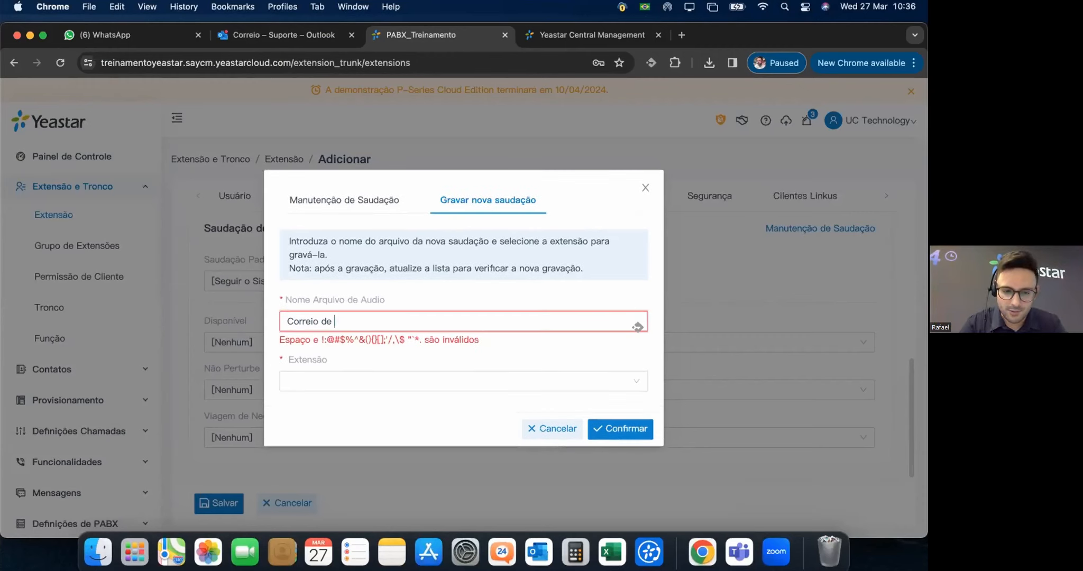
text(Rafael)
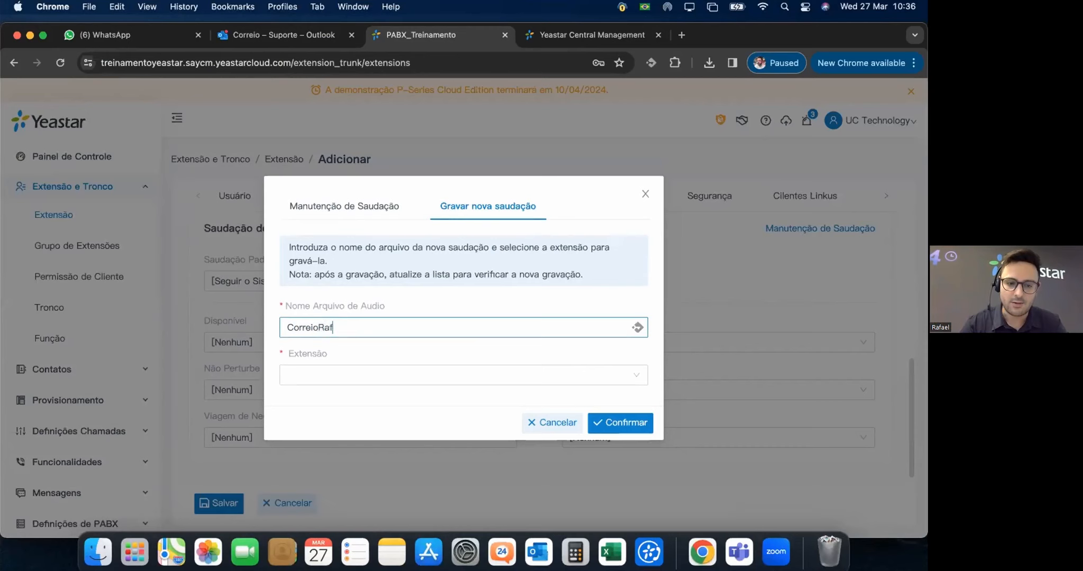
click(352, 373)
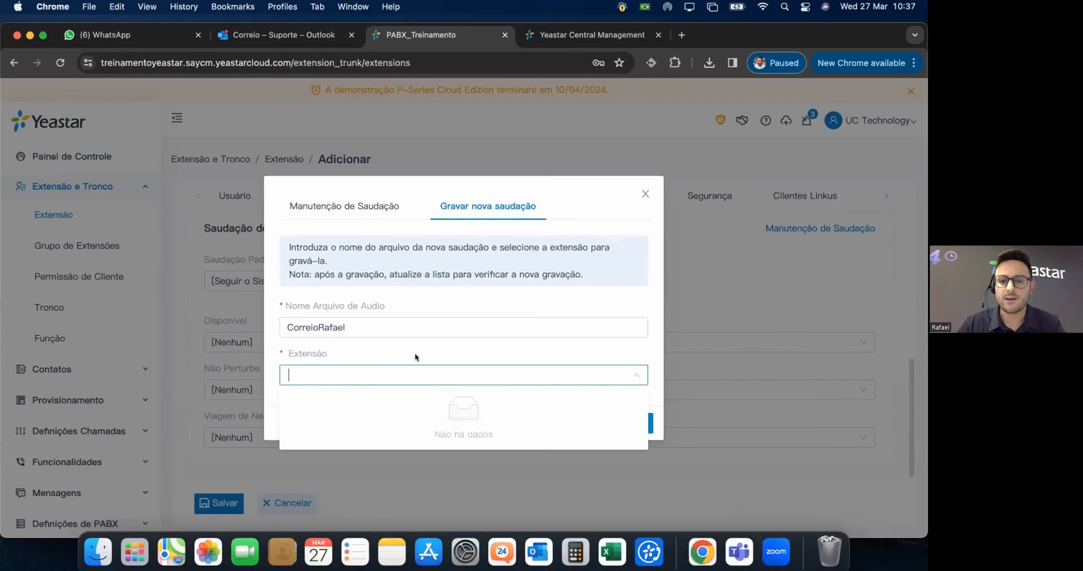
click(416, 380)
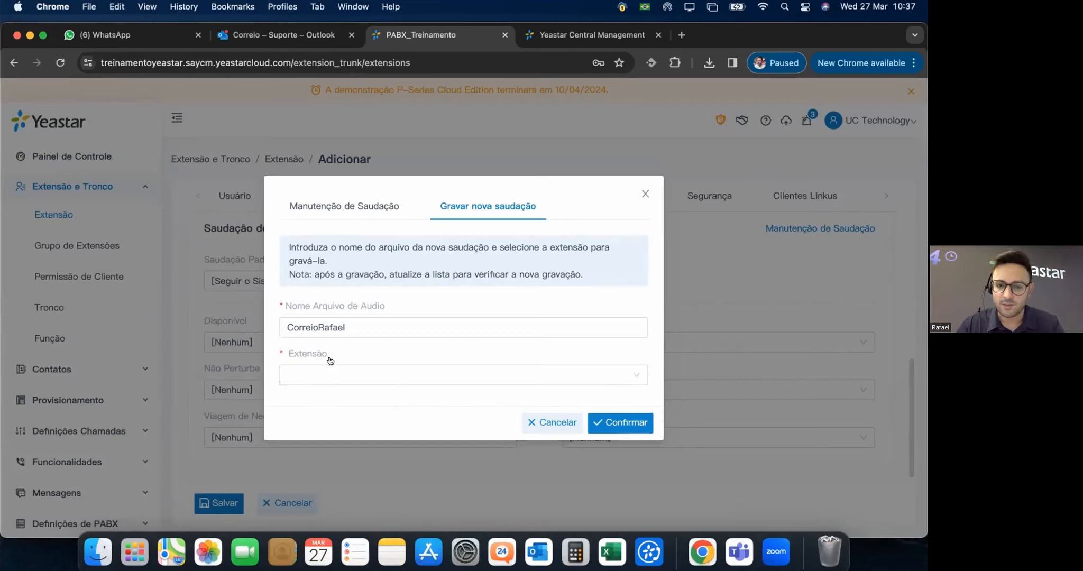
Cancel the new greeting recording, leaving every status greeting at [Nenhum].
click(535, 418)
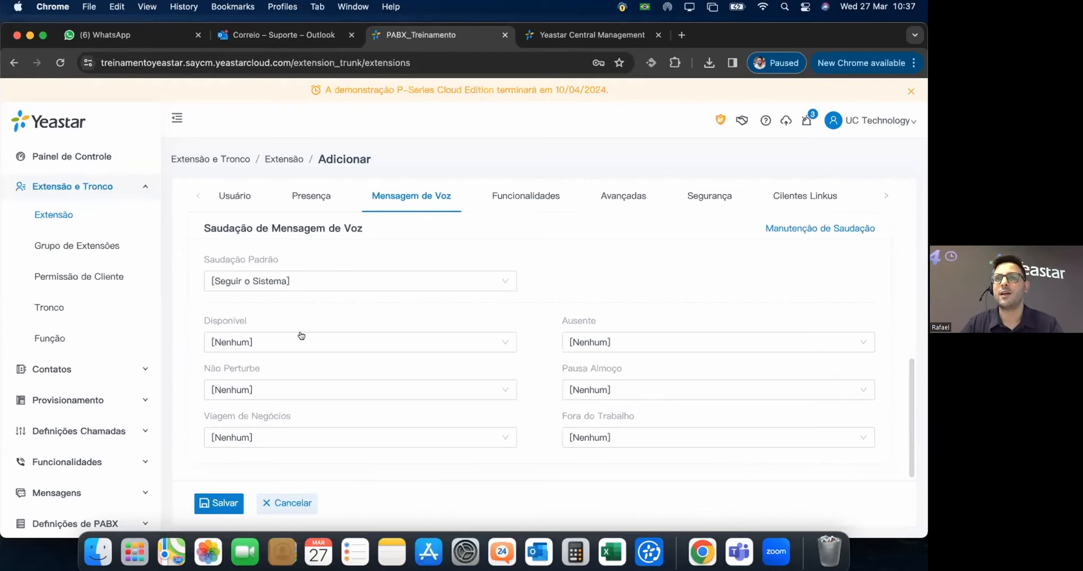
scroll(531, 230, up, 3)
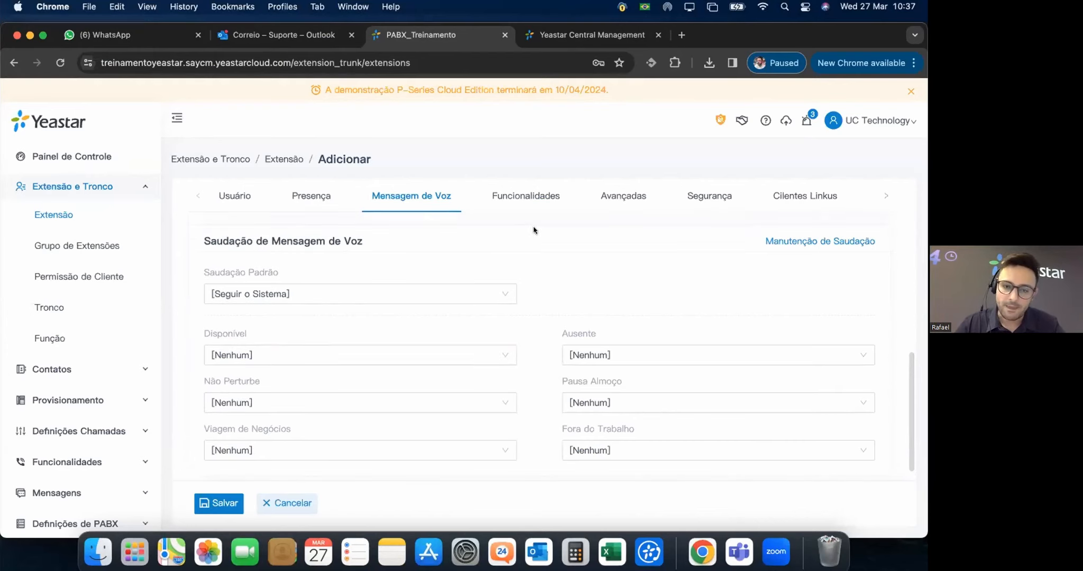
Show the Funcionalidades settings down to Gravação de Chamadas, which is set to Sem Permissão.
click(527, 197)
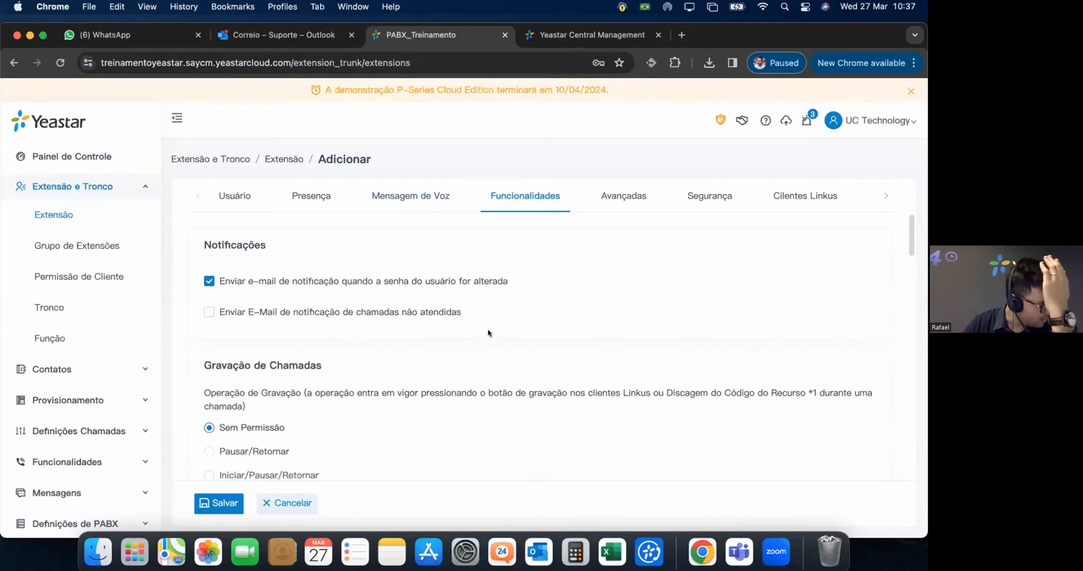
scroll(491, 341, down, 3)
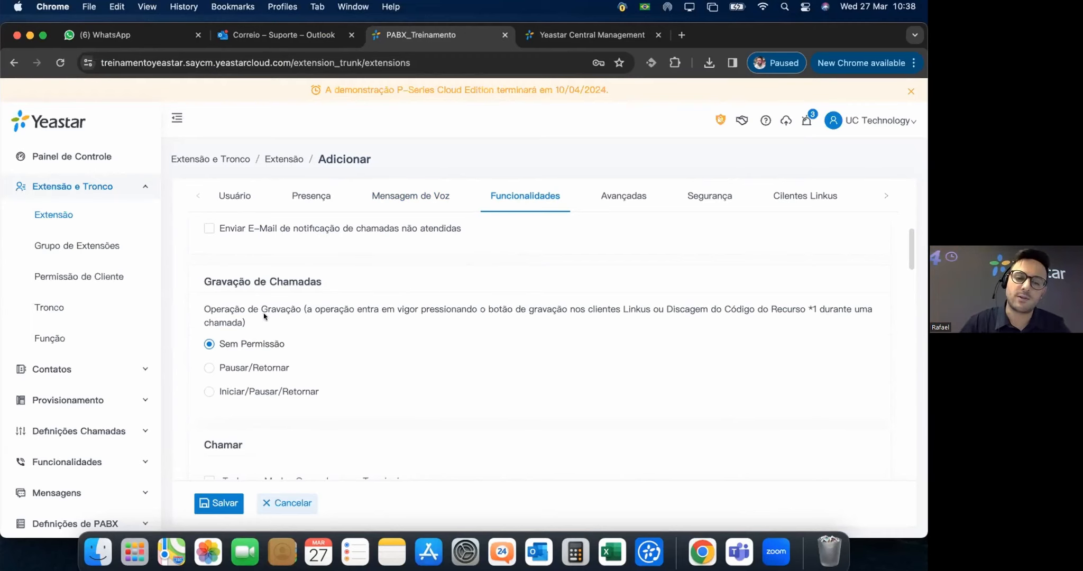
click(211, 369)
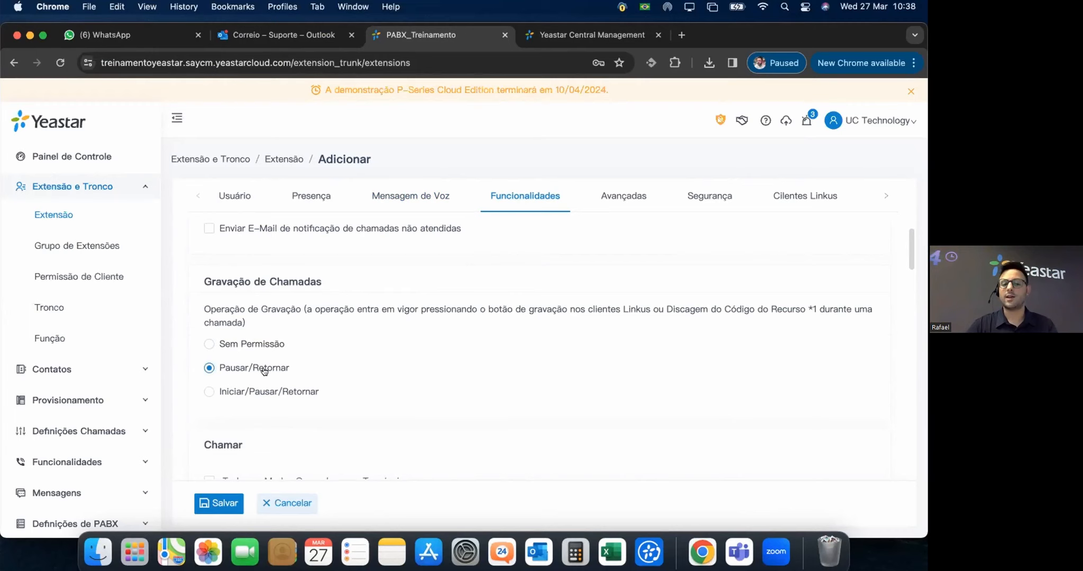
click(210, 393)
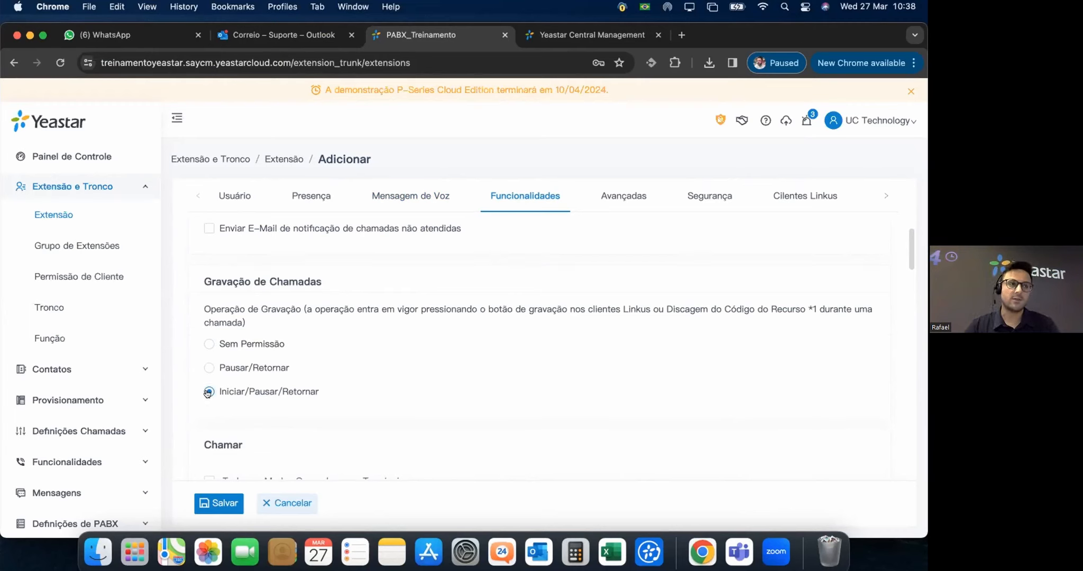
click(208, 342)
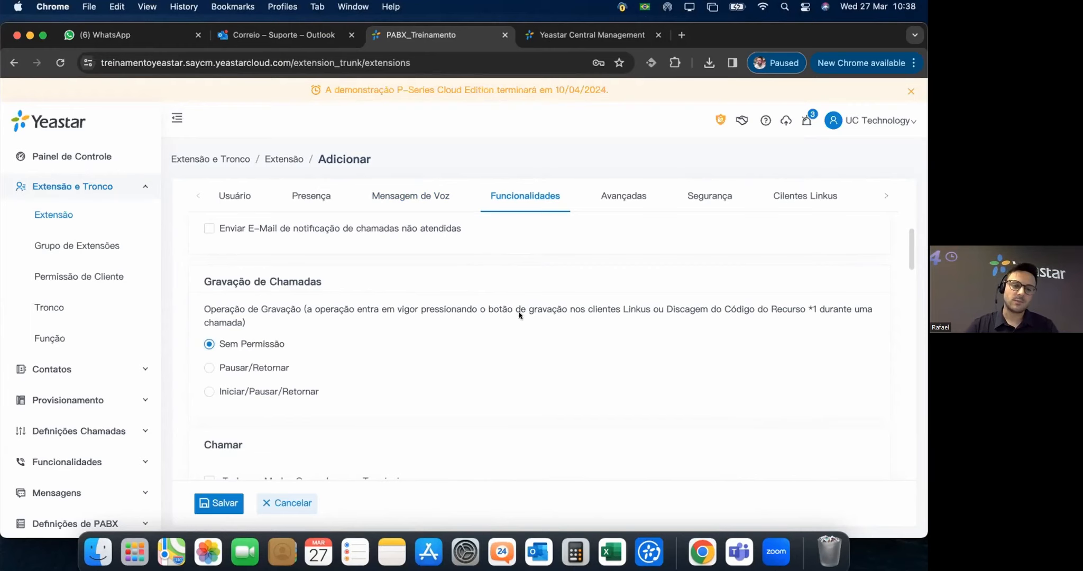
scroll(346, 329, down, 1)
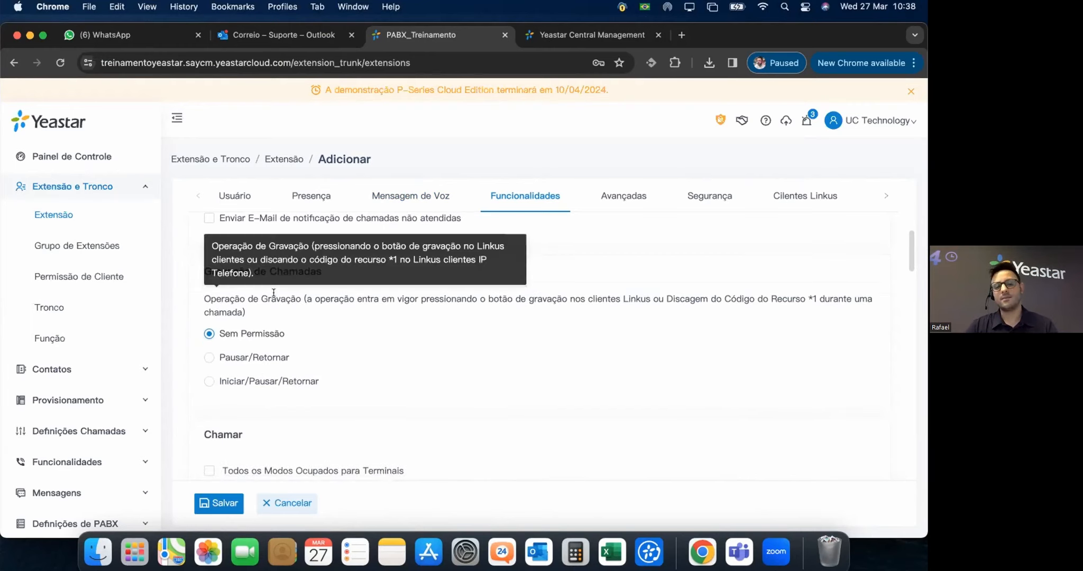
scroll(538, 347, down, 5)
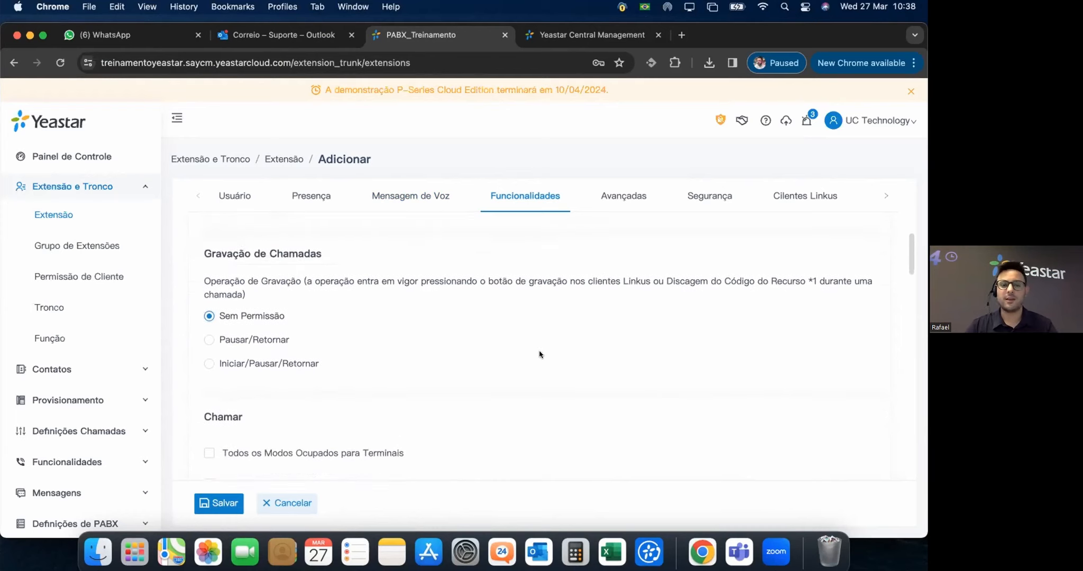
scroll(538, 344, down, 3)
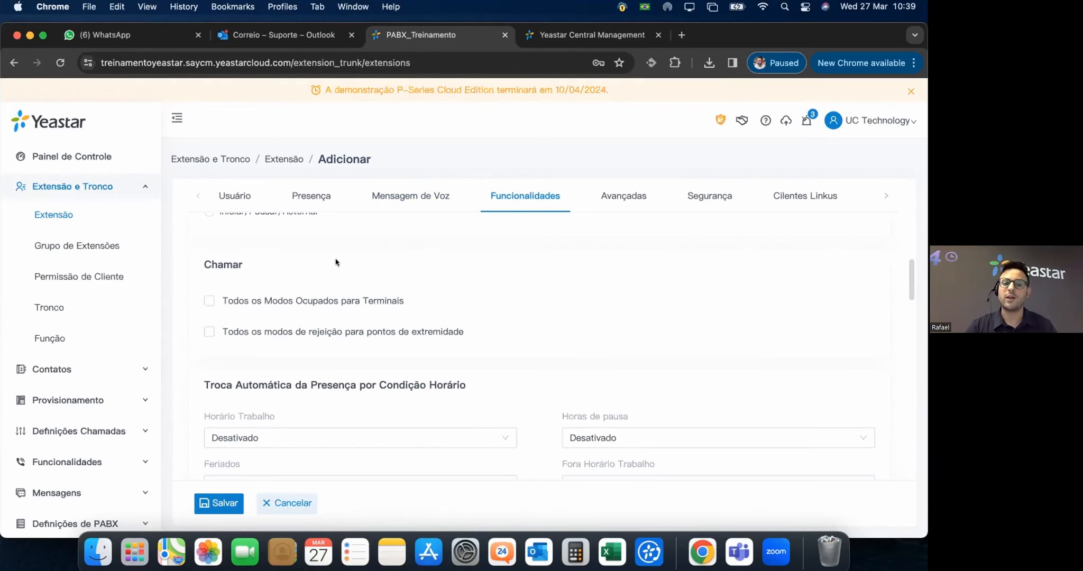
mouse_move(291, 332)
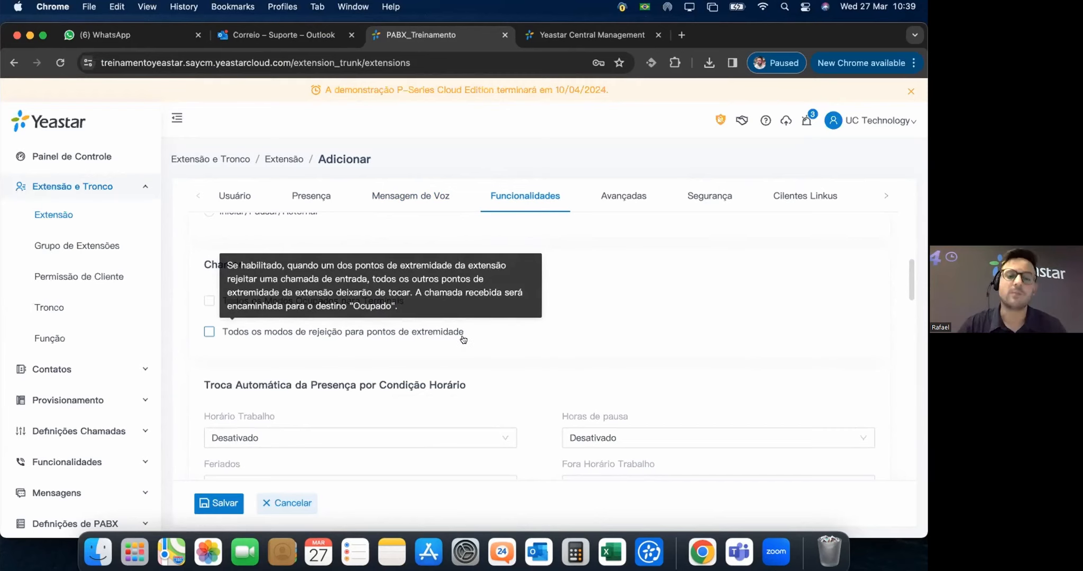
scroll(466, 309, down, 2)
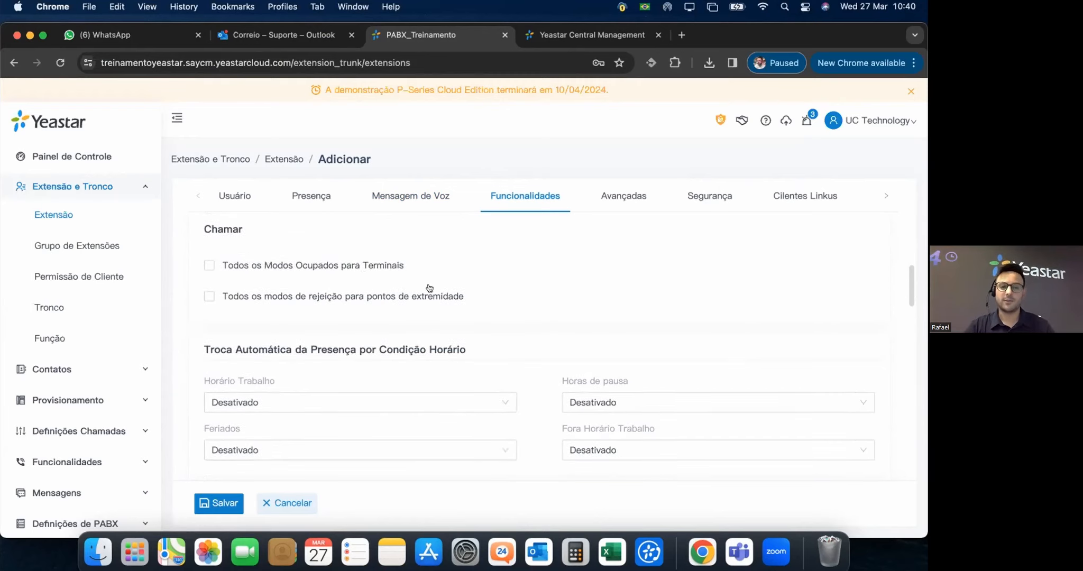
scroll(430, 288, down, 2)
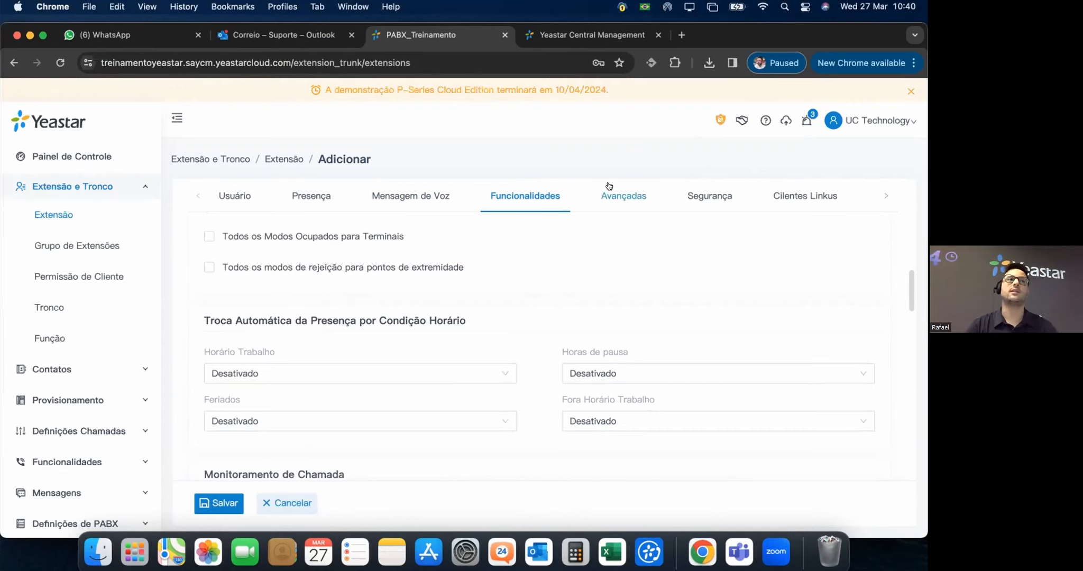
scroll(622, 217, down, 2)
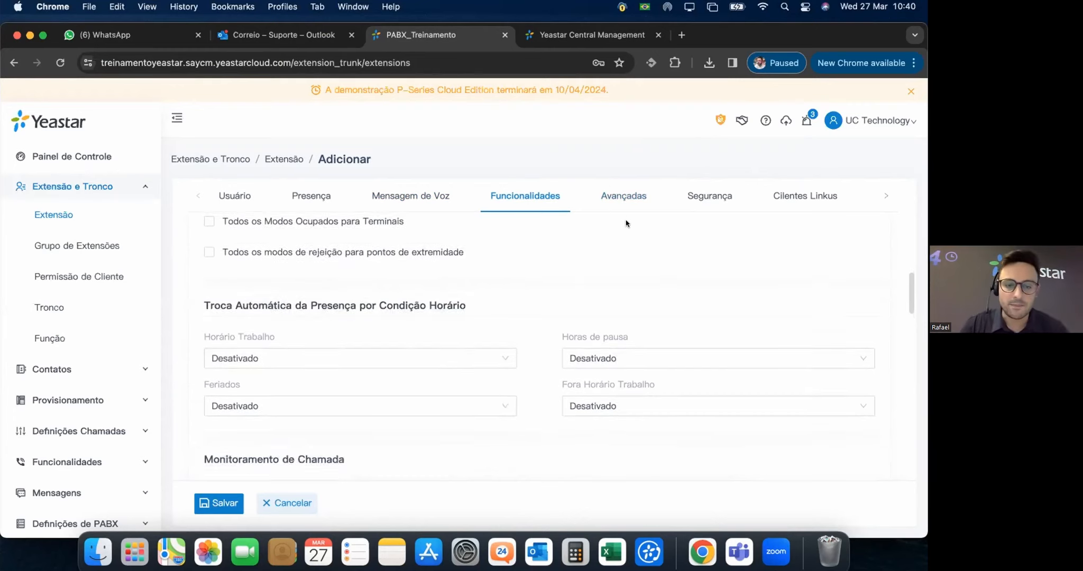
scroll(608, 228, down, 2)
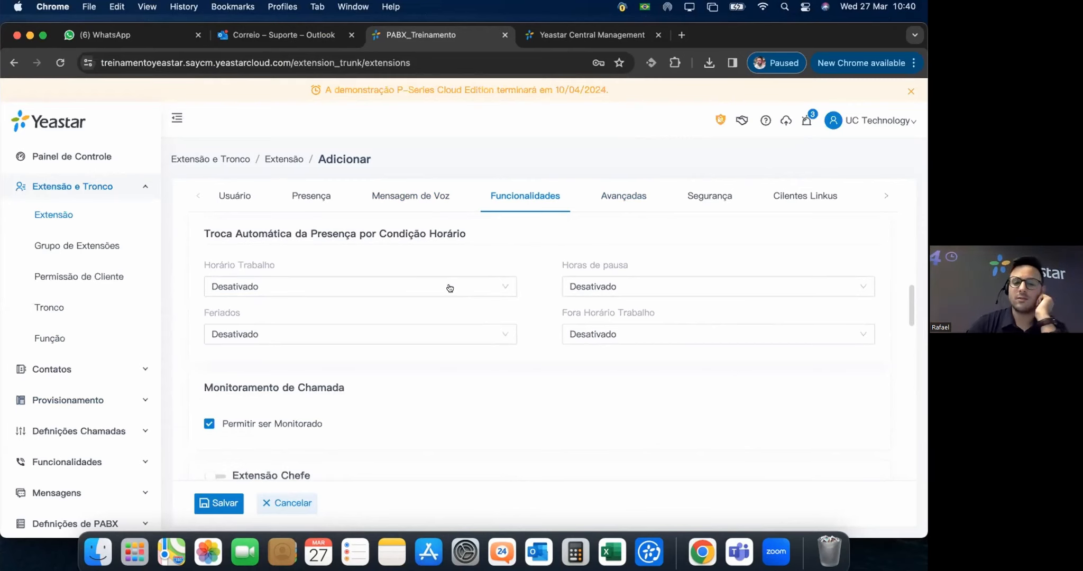
click(275, 286)
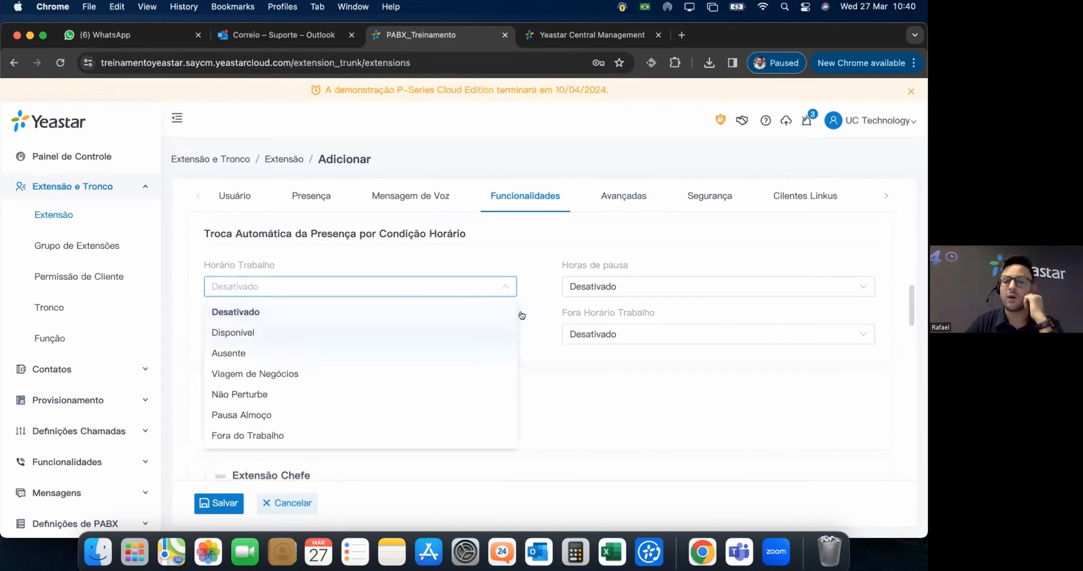
click(530, 252)
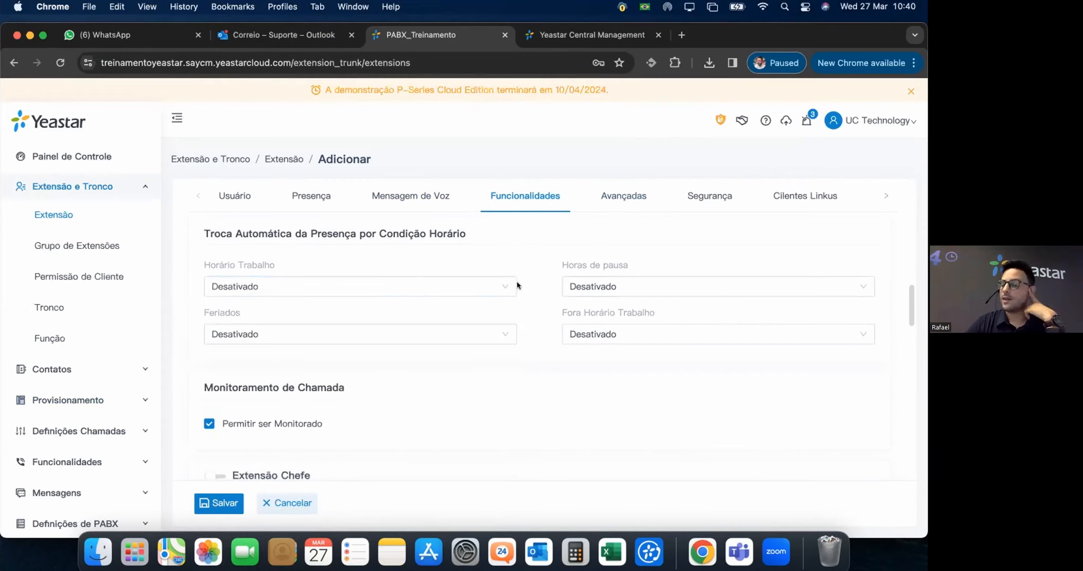
click(655, 292)
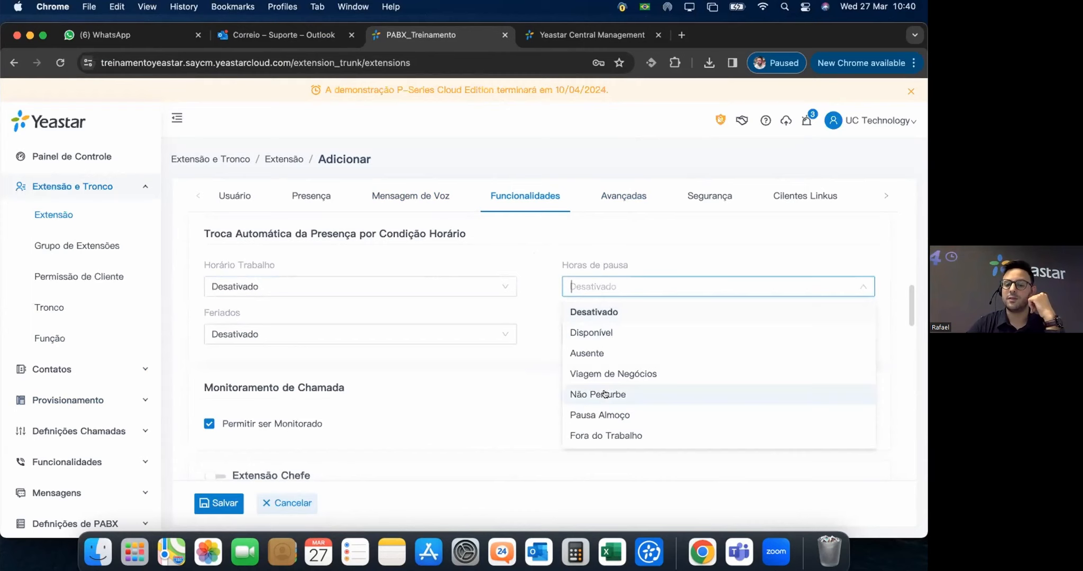
scroll(603, 394, down, 1)
click(521, 346)
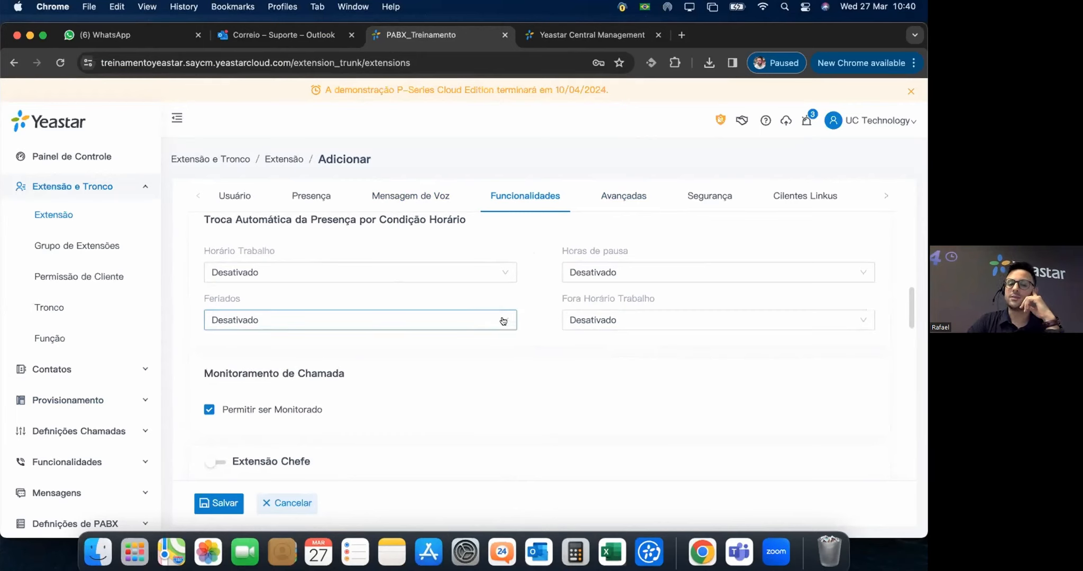
click(374, 328)
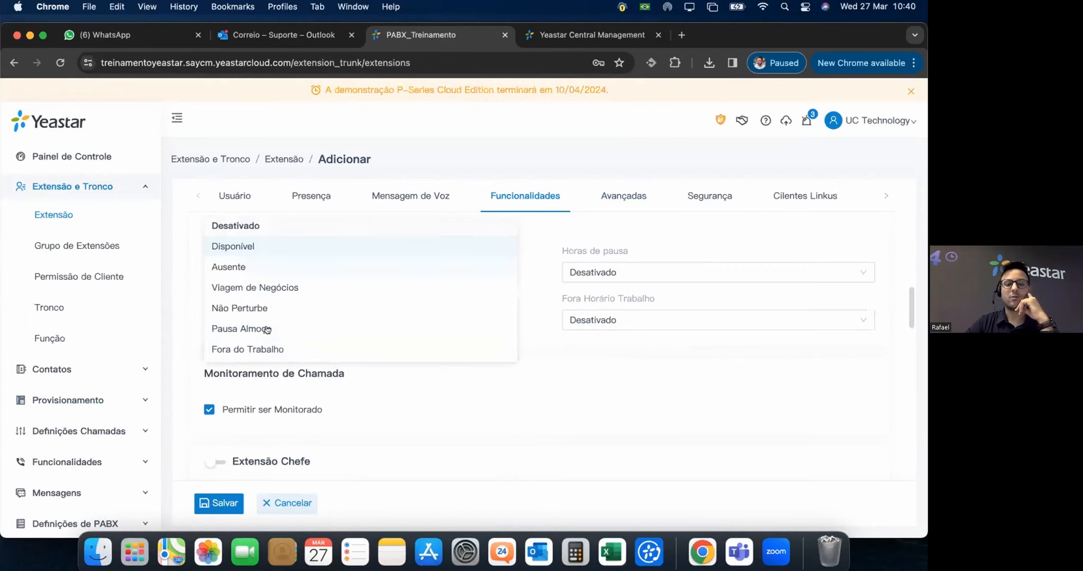
click(593, 366)
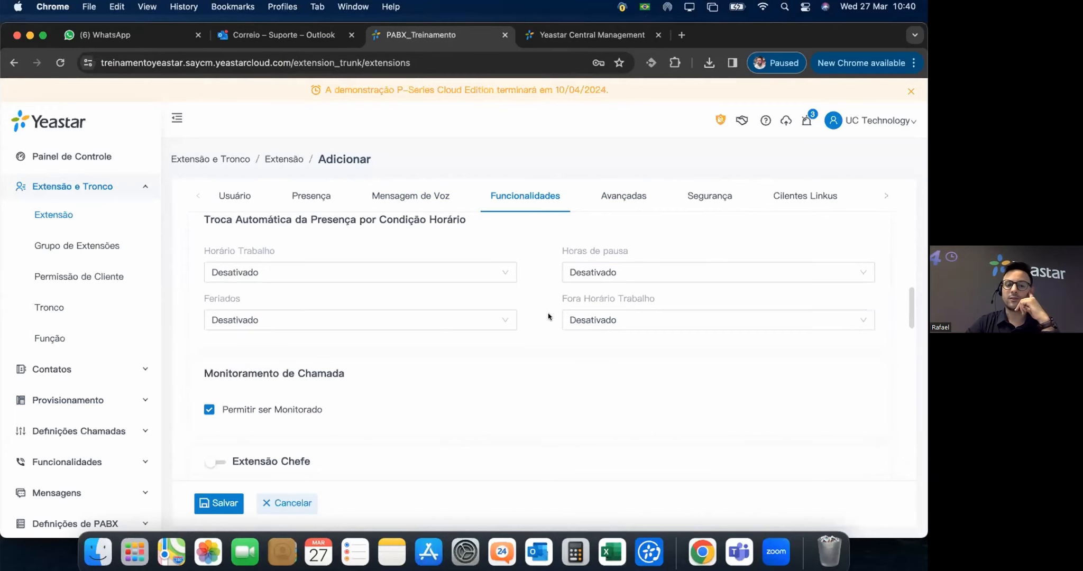
scroll(549, 316, down, 3)
scroll(549, 317, down, 2)
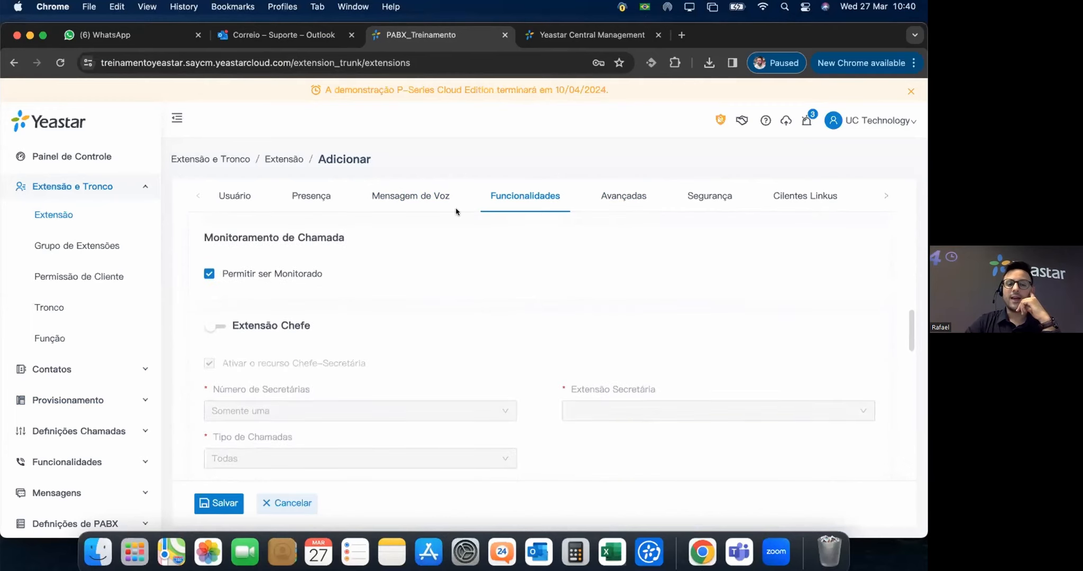
mouse_move(317, 275)
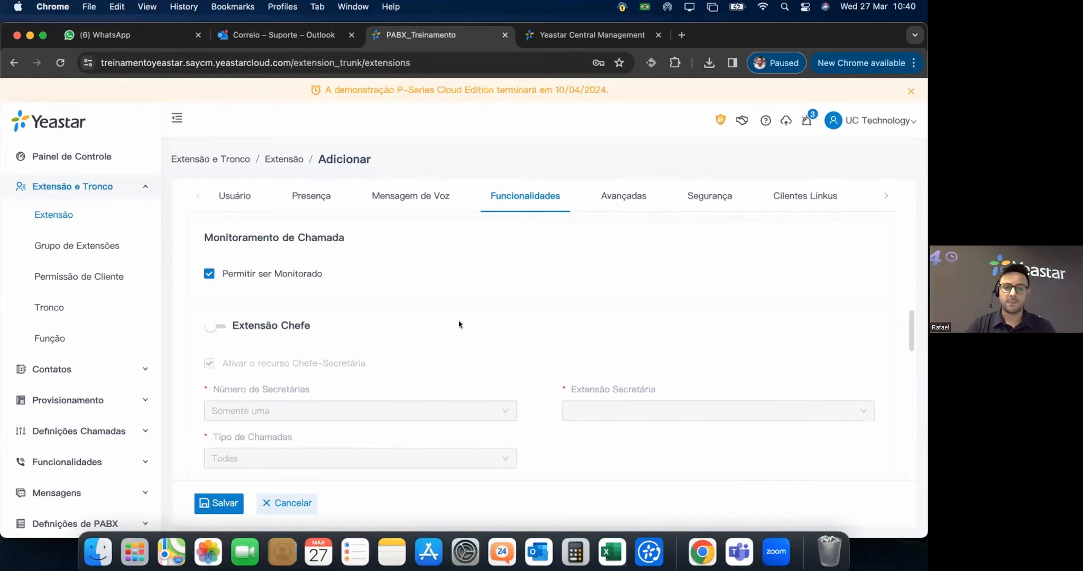
scroll(317, 320, down, 2)
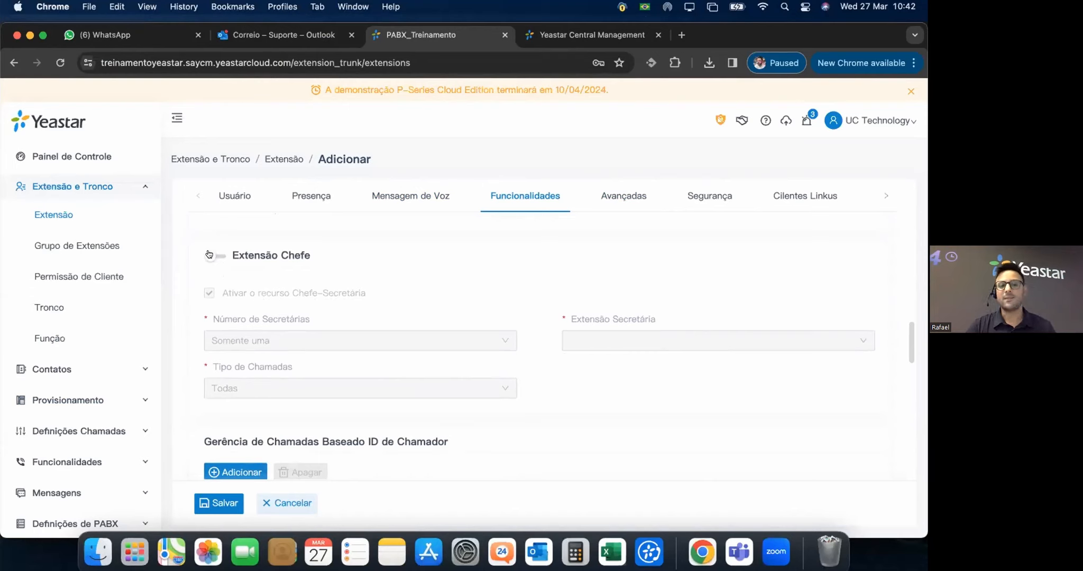
Enable Extensão Chefe with Número de Secretárias set to Somente uma and call type Todas.
click(211, 255)
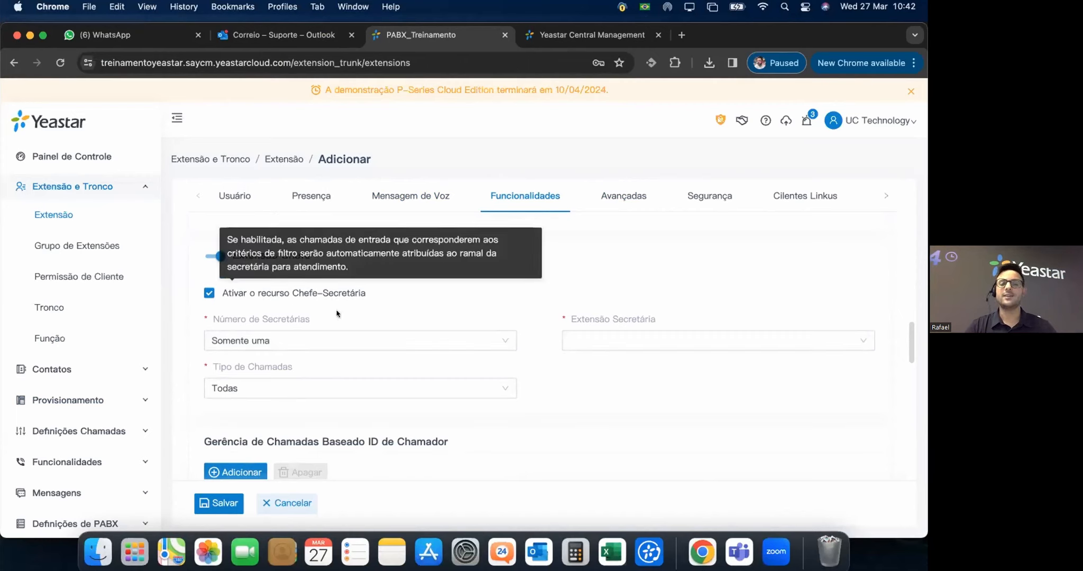
click(328, 347)
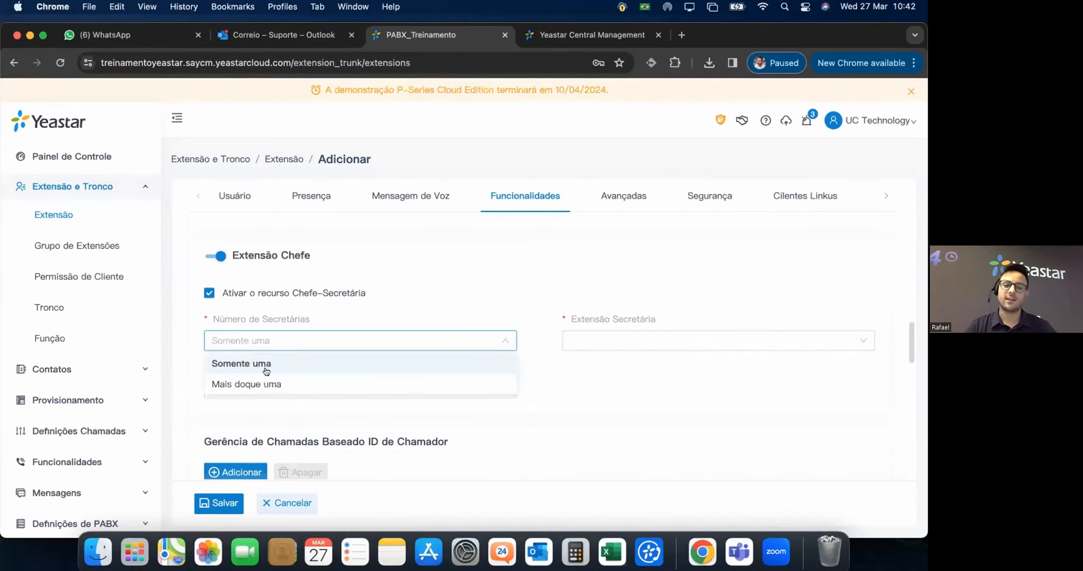
click(272, 382)
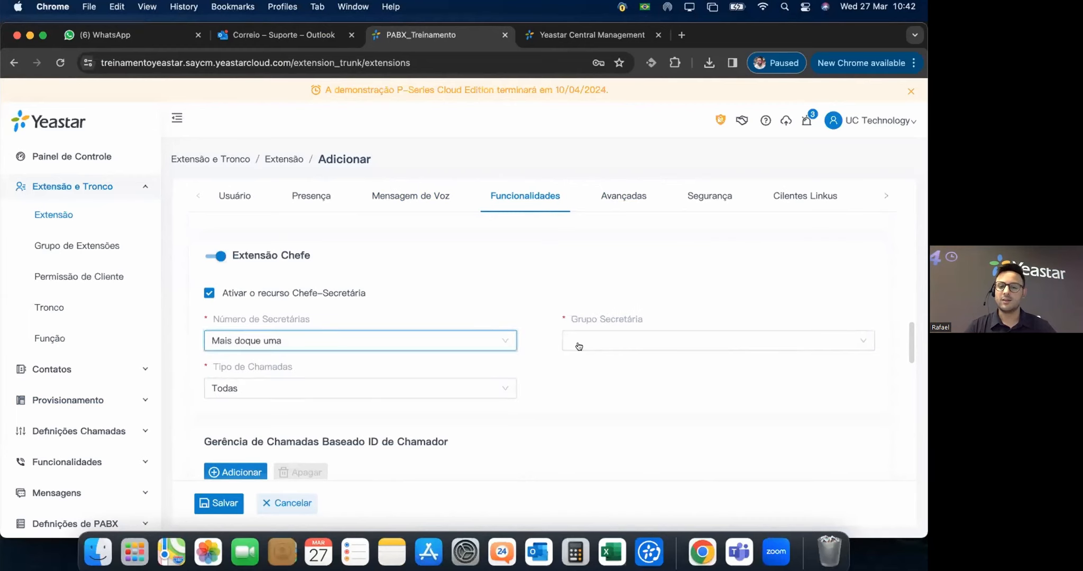
click(629, 344)
click(259, 357)
click(259, 354)
click(259, 360)
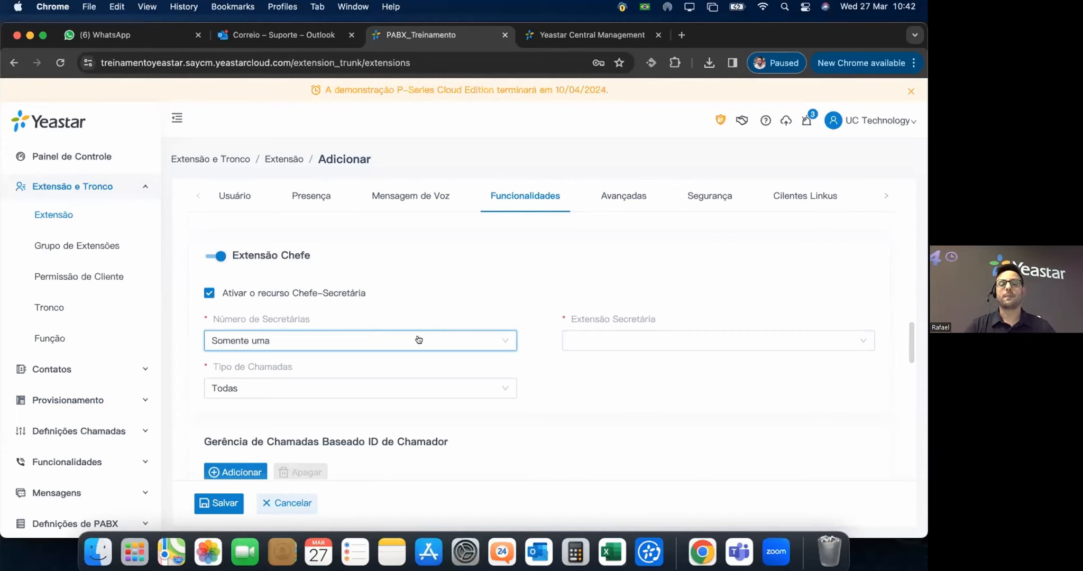
click(503, 388)
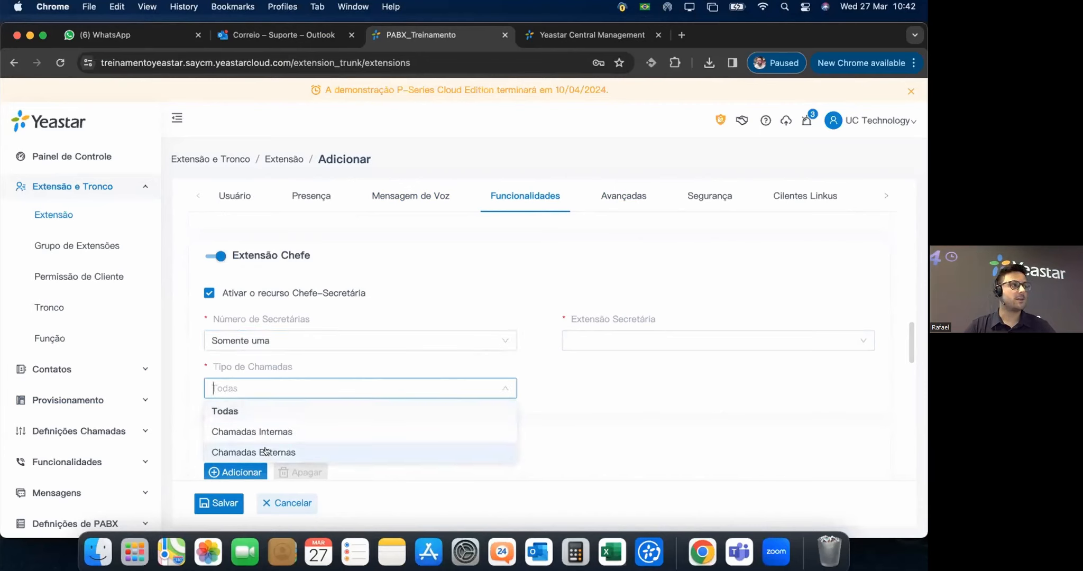
click(583, 397)
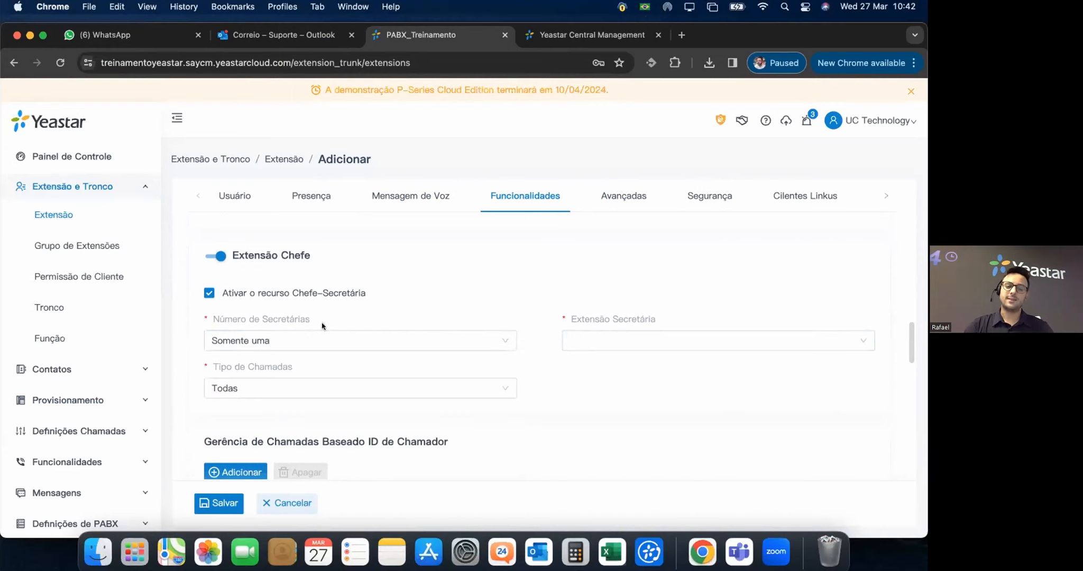
scroll(545, 352, down, 2)
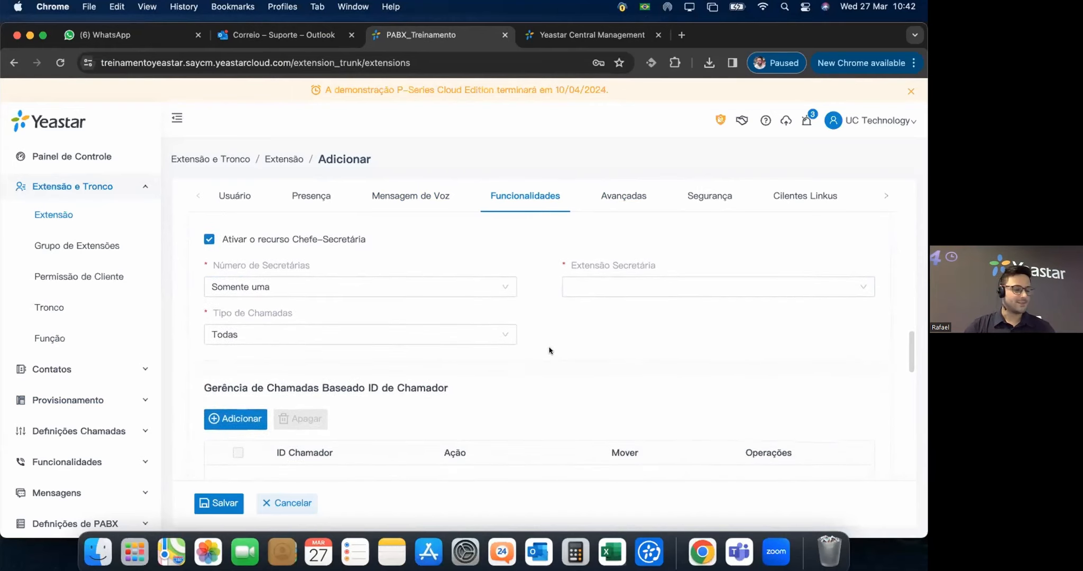
scroll(550, 349, down, 5)
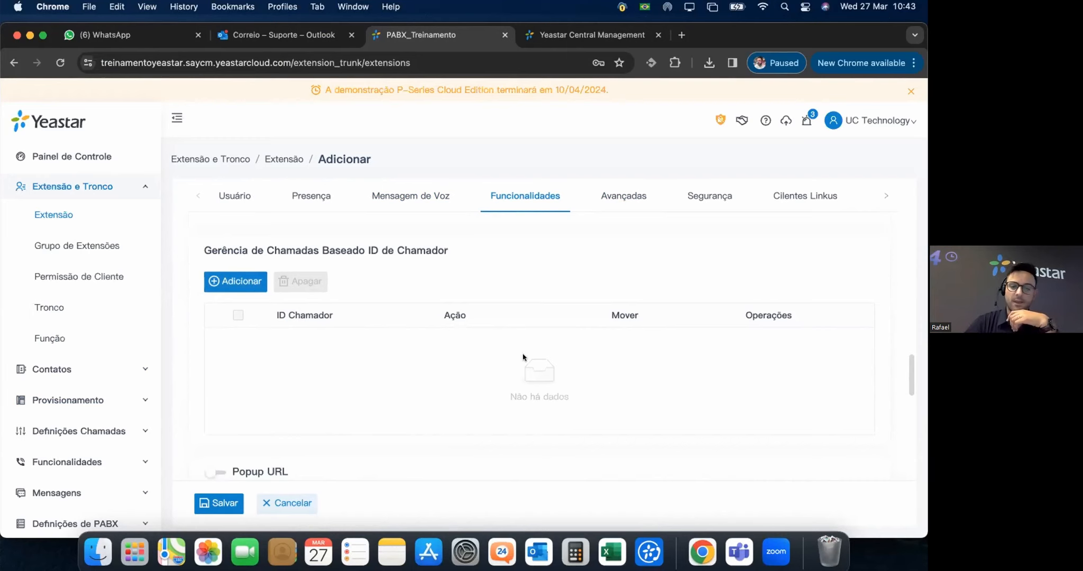
scroll(515, 351, down, 10)
scroll(302, 264, up, 3)
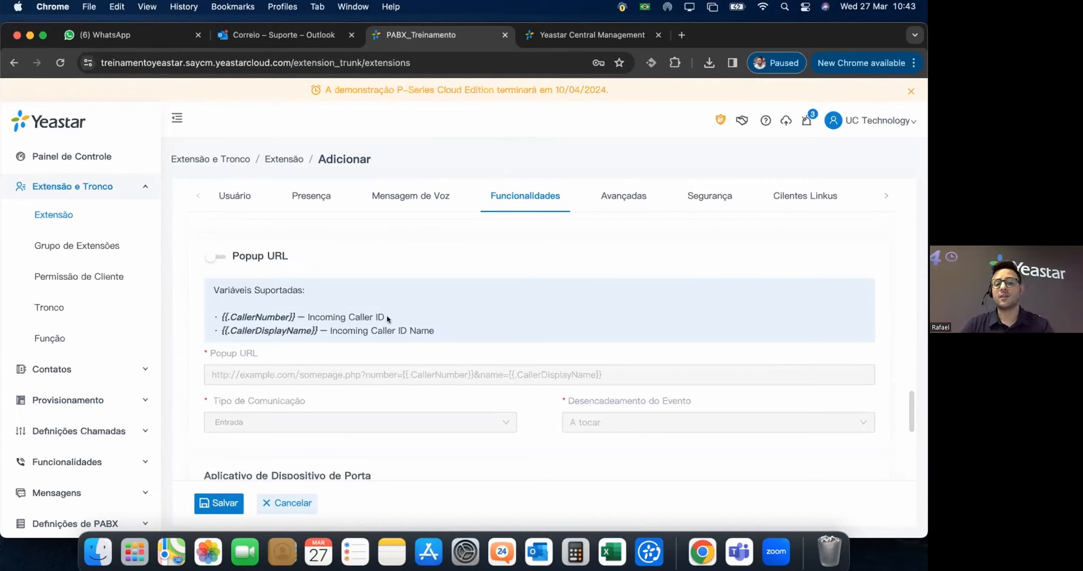
Turn on Popup URL and limit Tipo de Comunicação to Entrada only.
drag(385, 318, 264, 318)
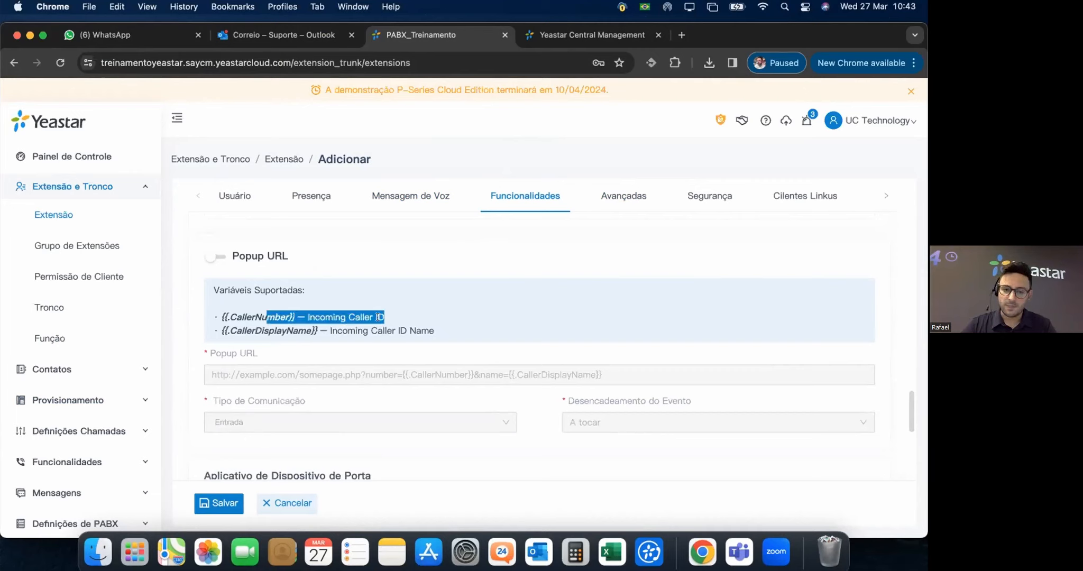
click(437, 334)
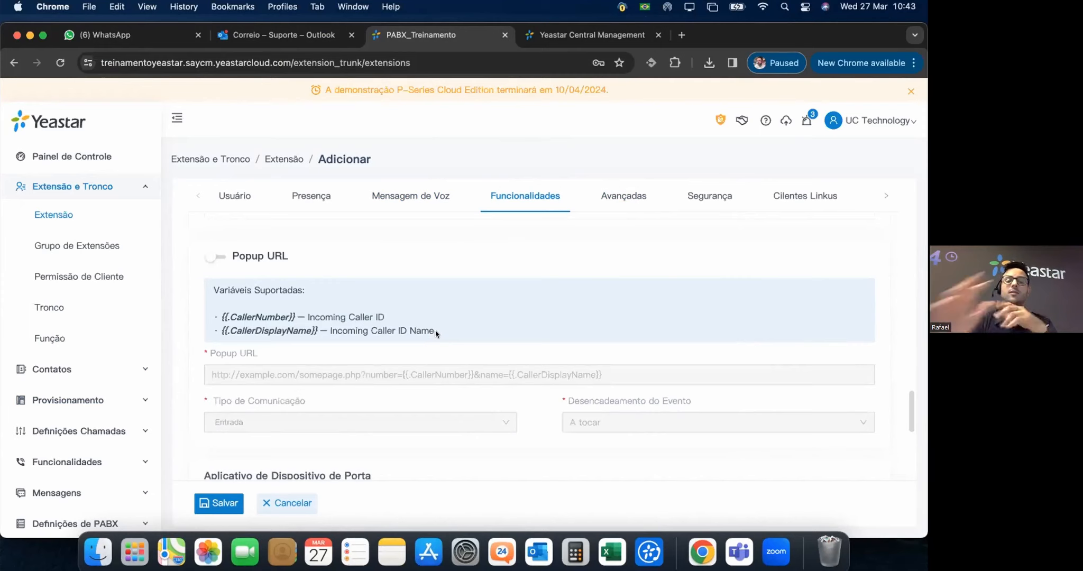
click(208, 257)
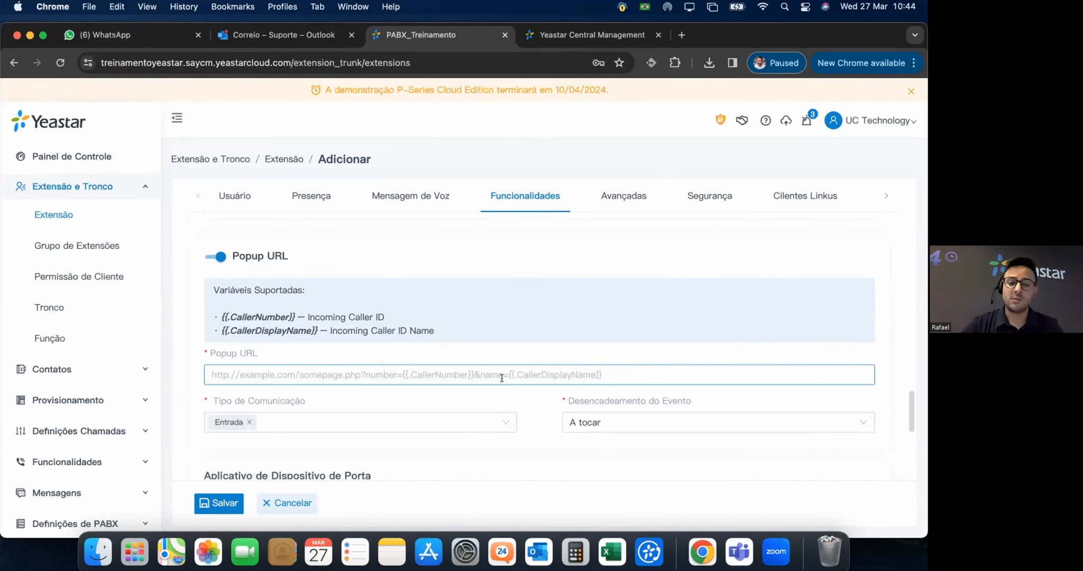
click(305, 422)
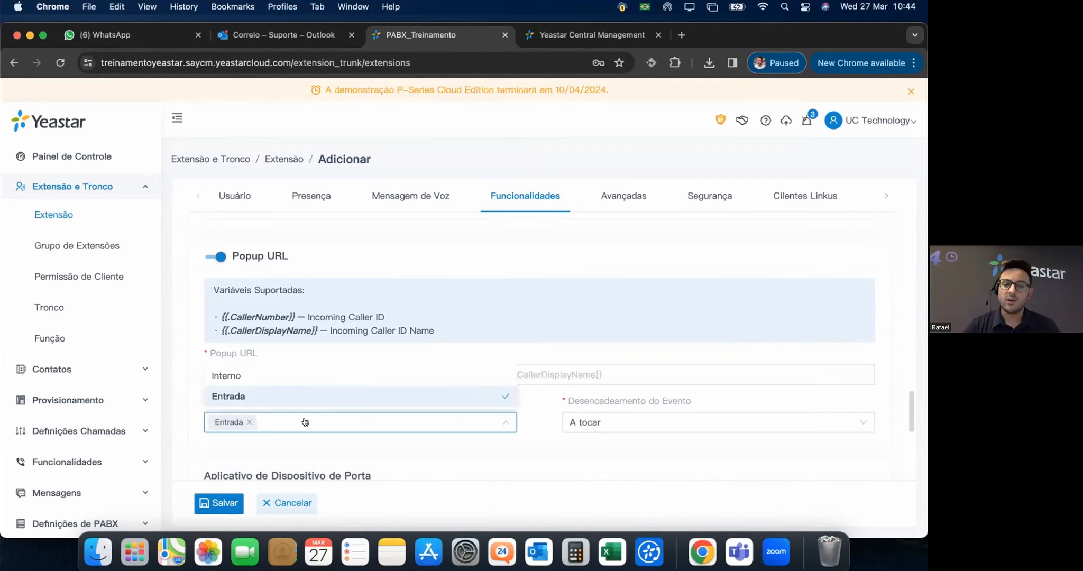
click(260, 383)
click(533, 424)
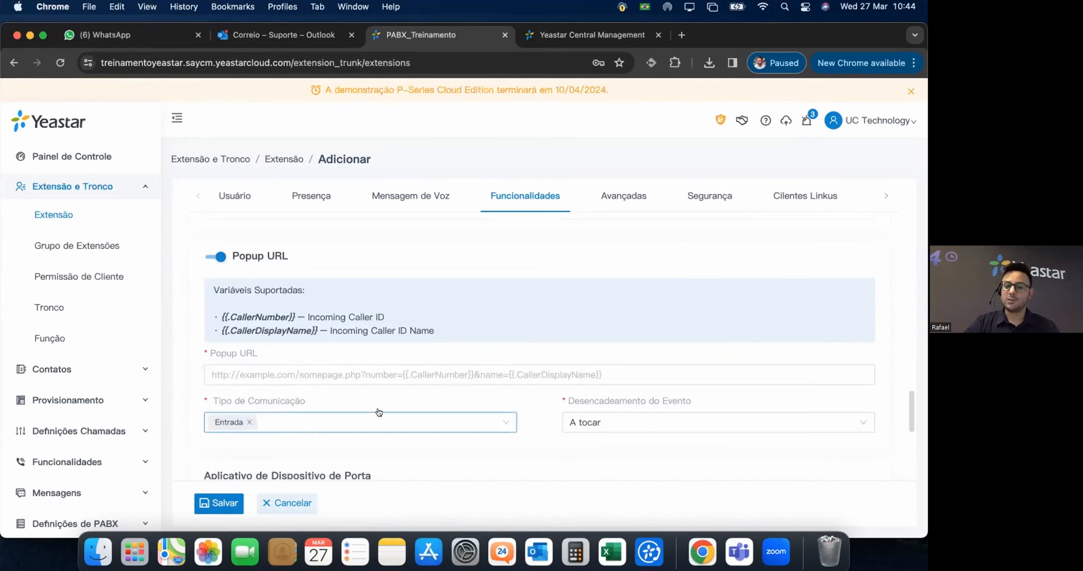
Keep Desencadeamento do Evento set to A tocar for the popup.
click(597, 426)
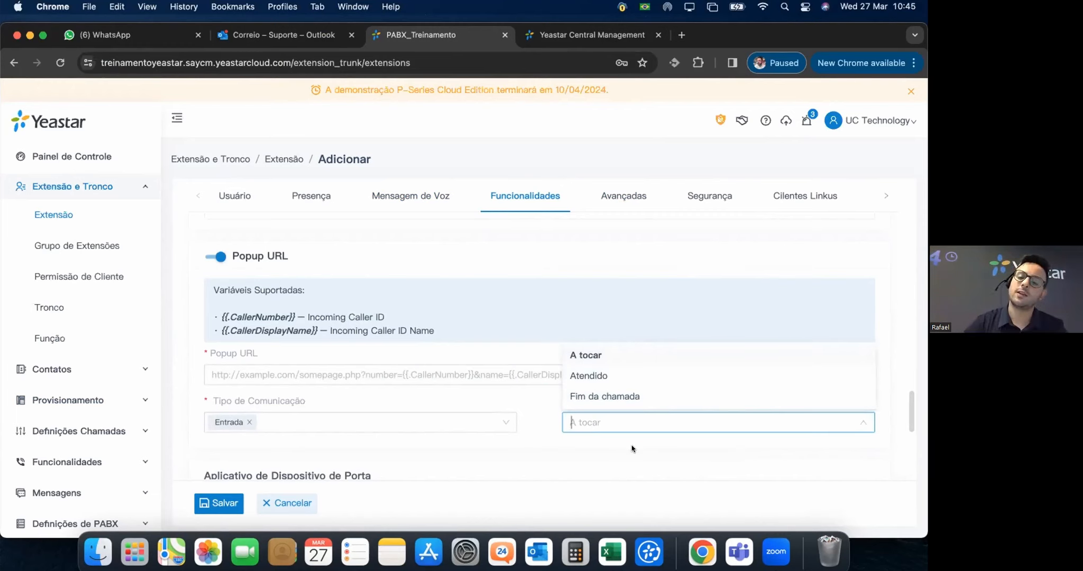
click(612, 436)
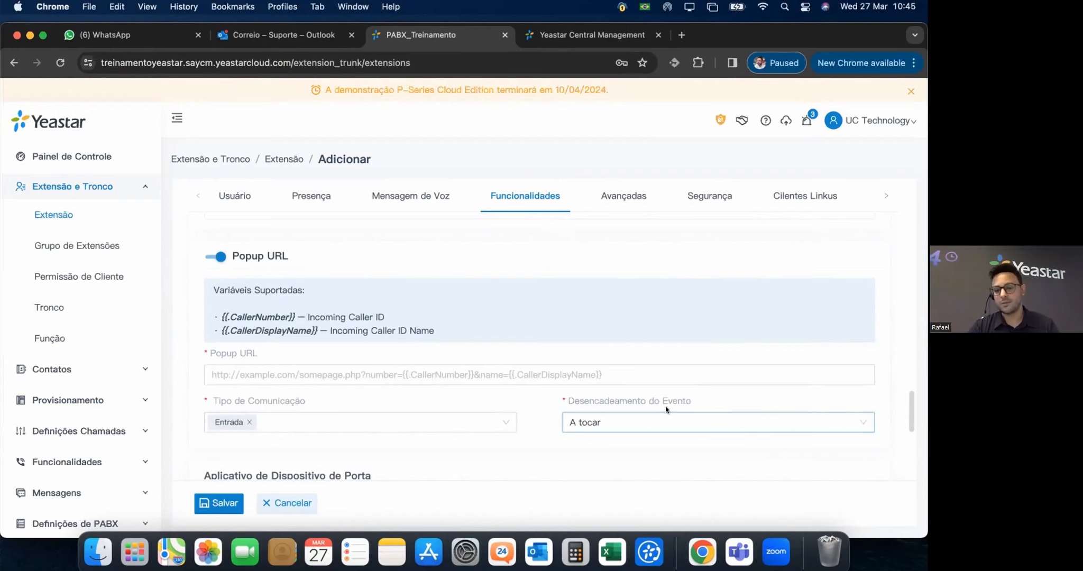
scroll(489, 438, down, 1)
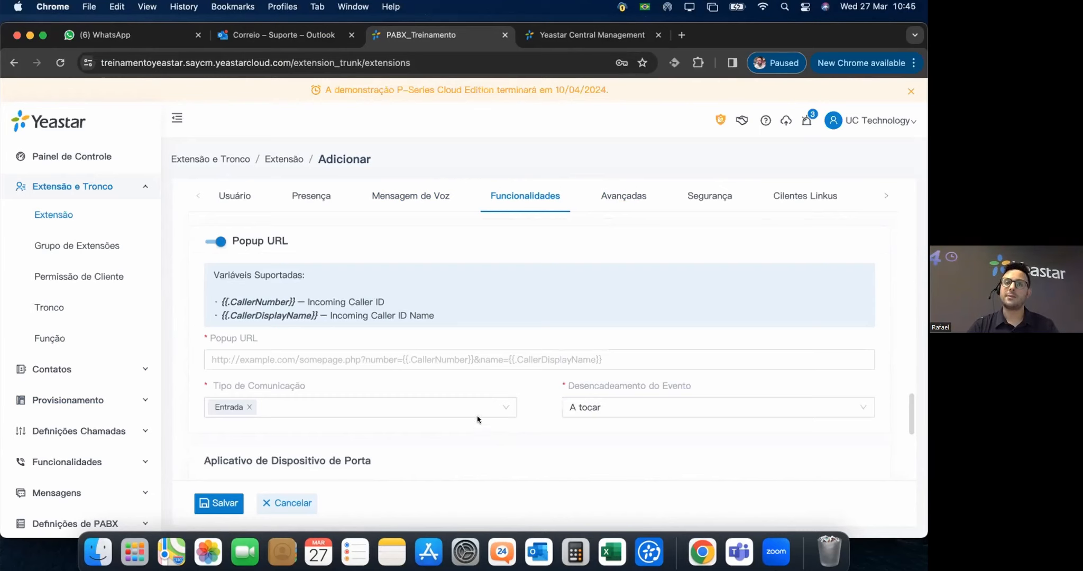
click(589, 407)
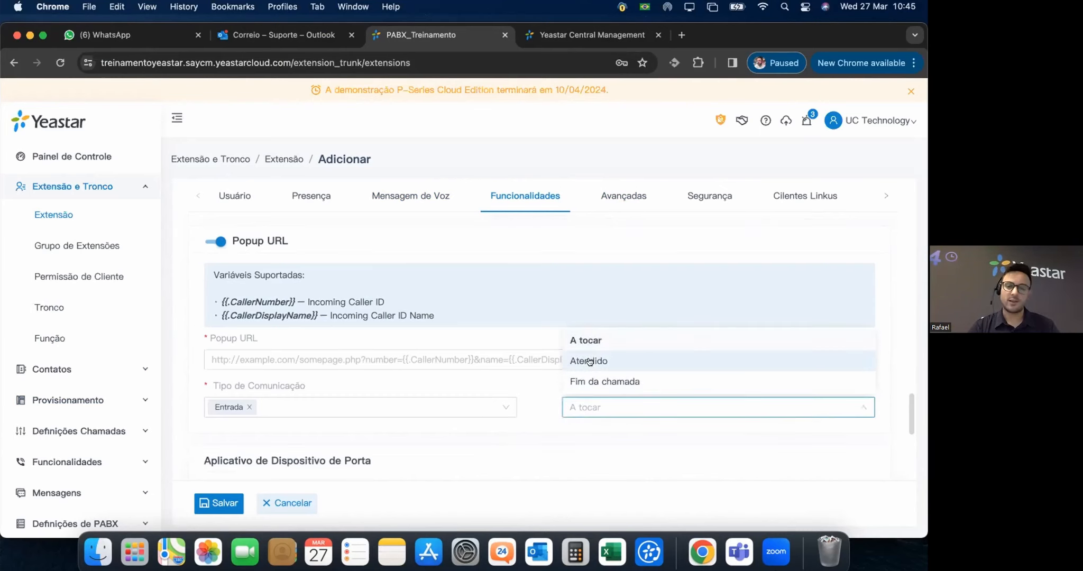
click(542, 431)
scroll(548, 429, down, 1)
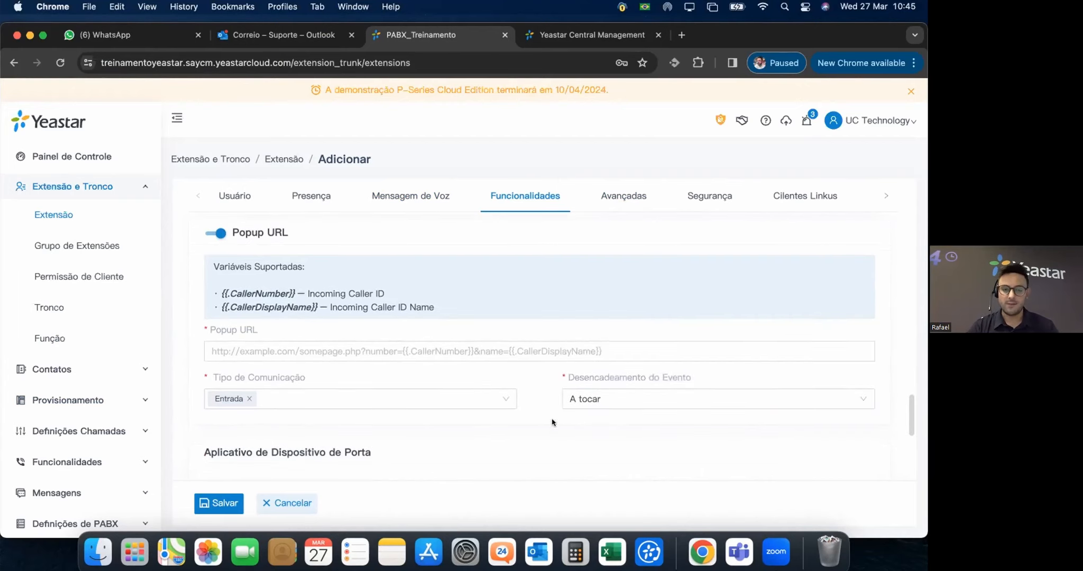
scroll(554, 425, down, 3)
scroll(395, 336, up, 8)
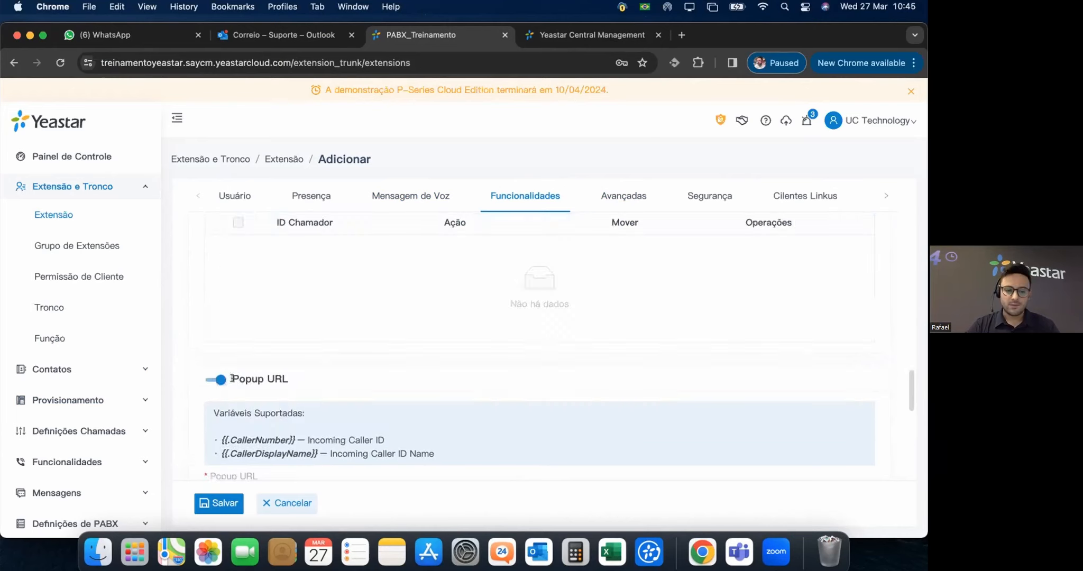
Turn Popup URL off, then review the door-device preview and Hot Desking settings, all off.
click(213, 378)
scroll(404, 382, down, 3)
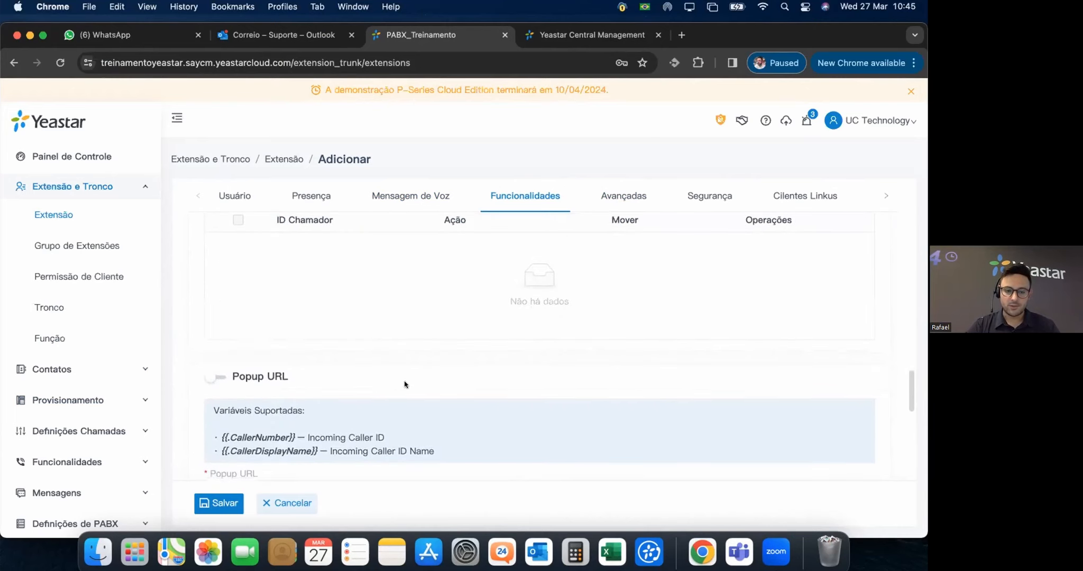
scroll(439, 388, down, 3)
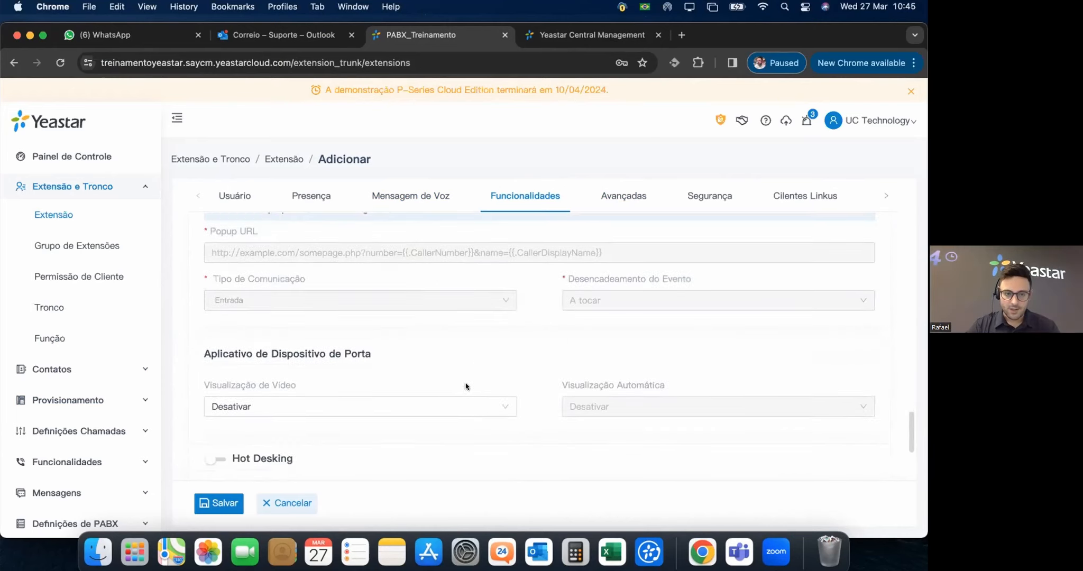
scroll(470, 389, down, 1)
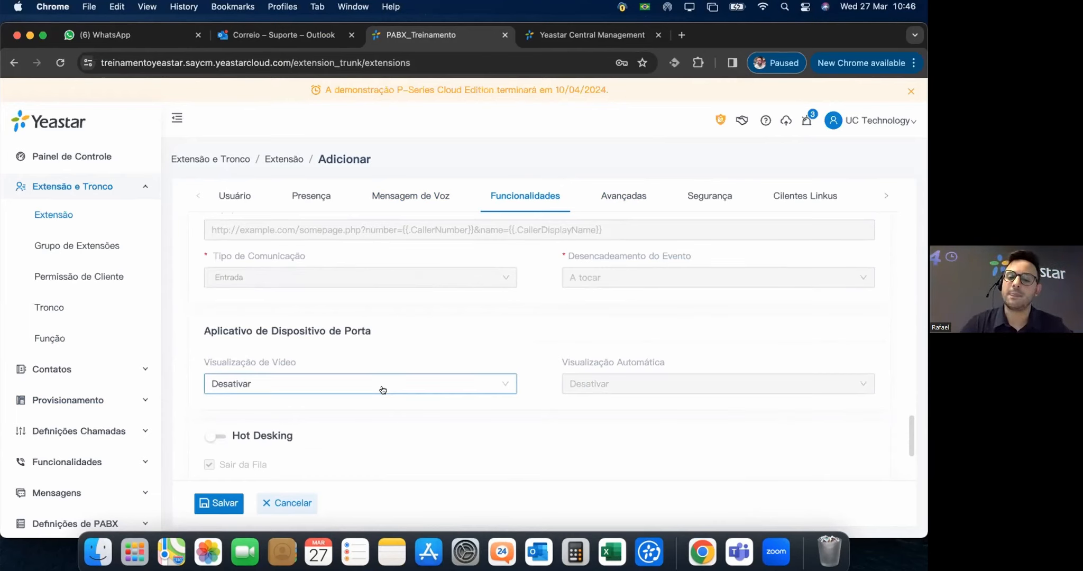
scroll(522, 371, down, 1)
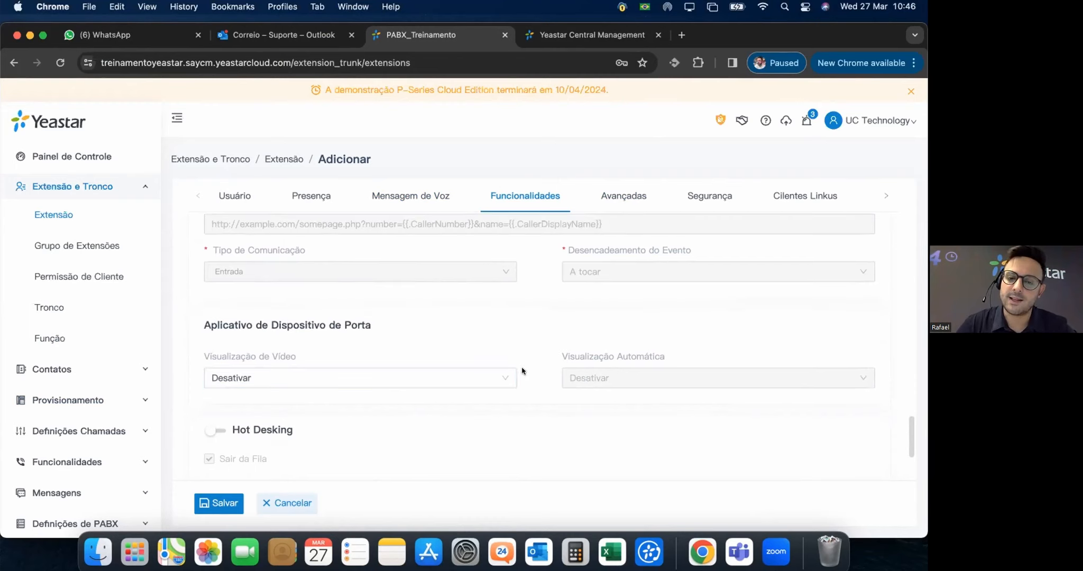
scroll(522, 371, down, 3)
scroll(530, 334, down, 2)
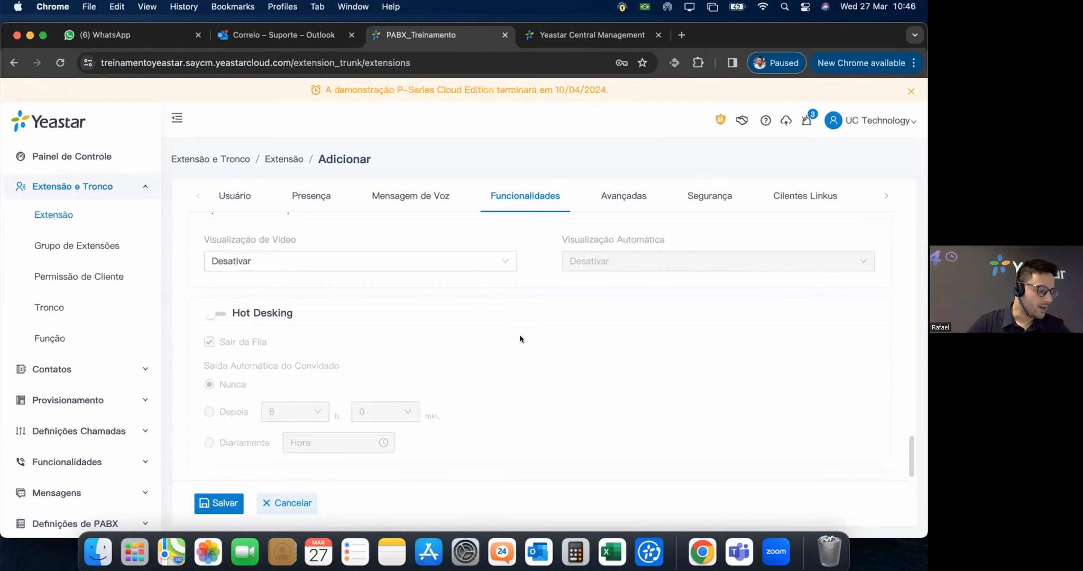
mouse_move(274, 353)
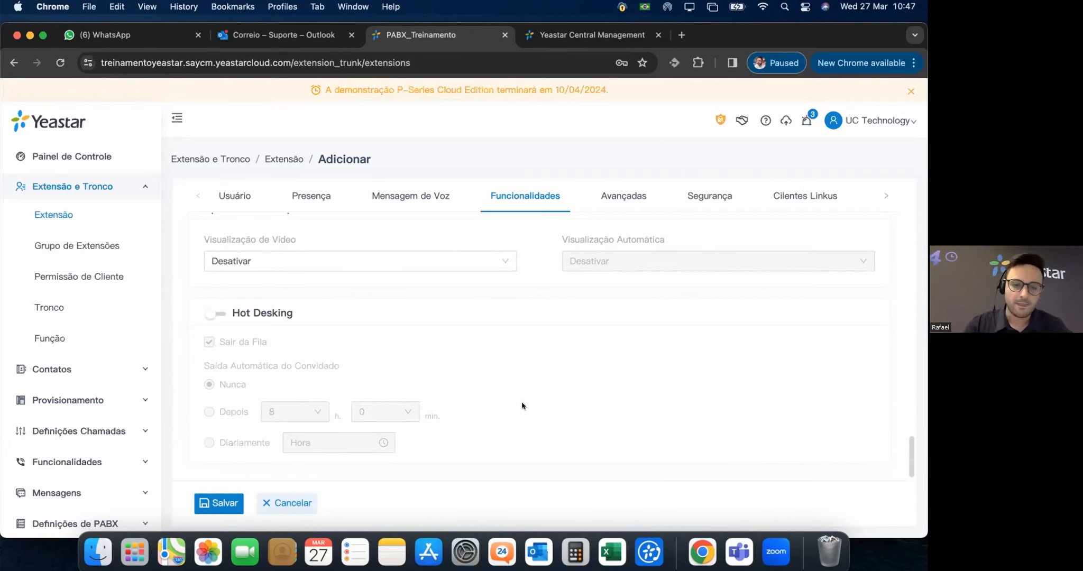
Switch the Extensão Chefe toggle off for extension 1000.
scroll(550, 370, up, 3)
scroll(570, 339, up, 7)
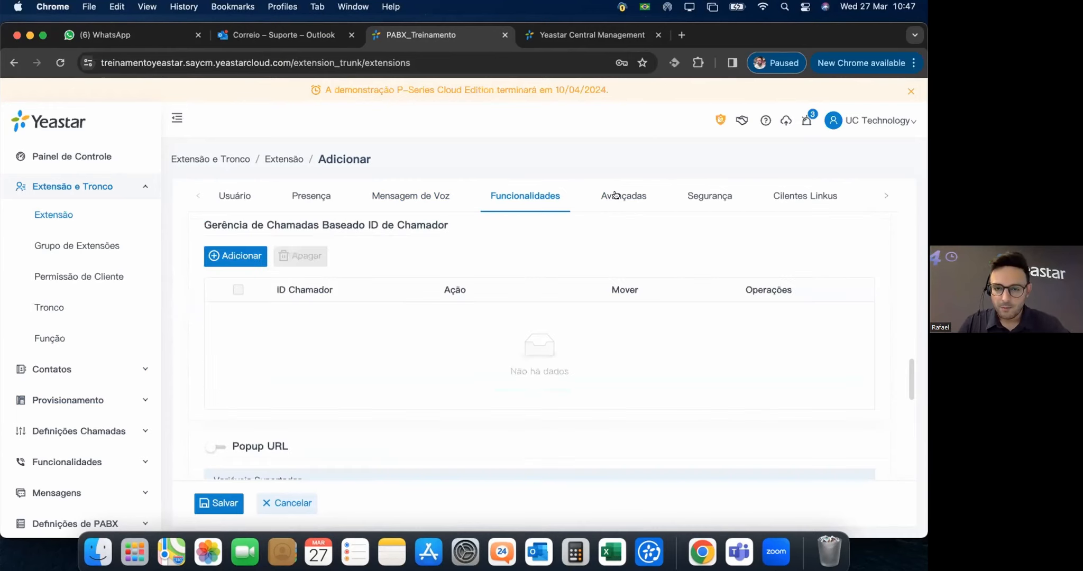
scroll(615, 195, up, 3)
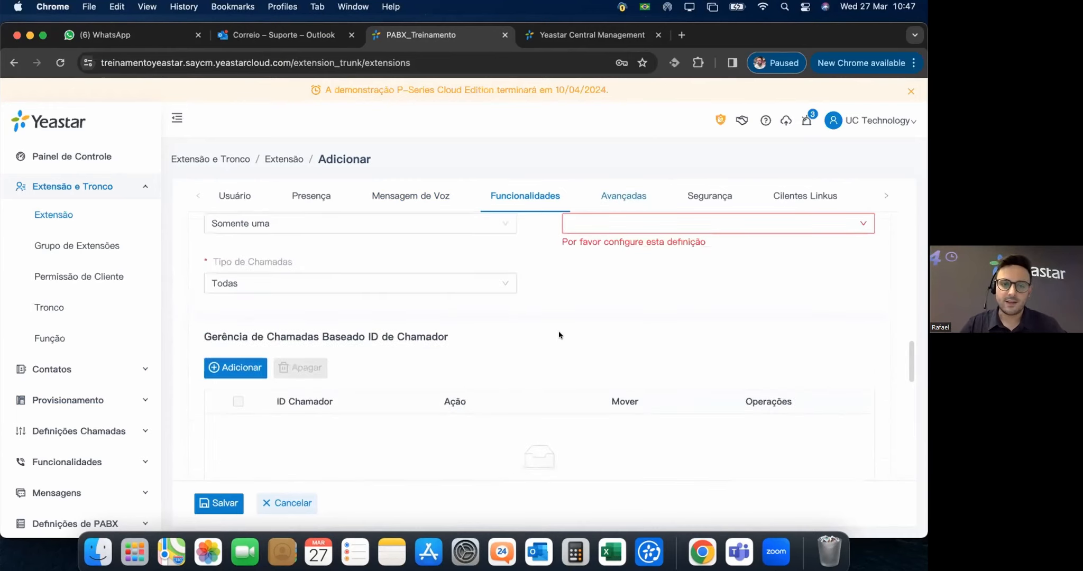
scroll(558, 336, up, 10)
scroll(550, 343, up, 10)
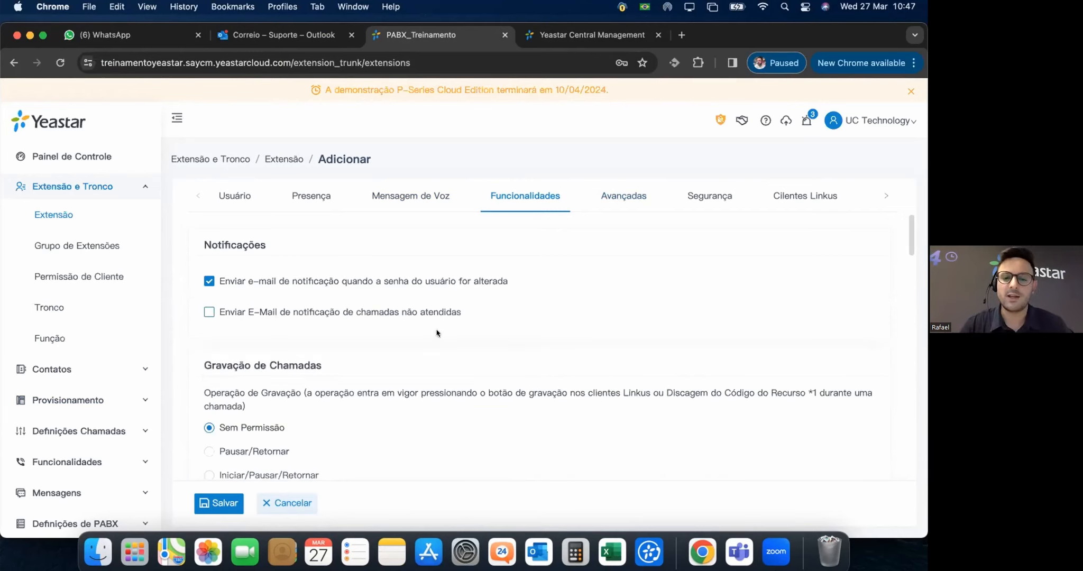
scroll(621, 197, down, 1)
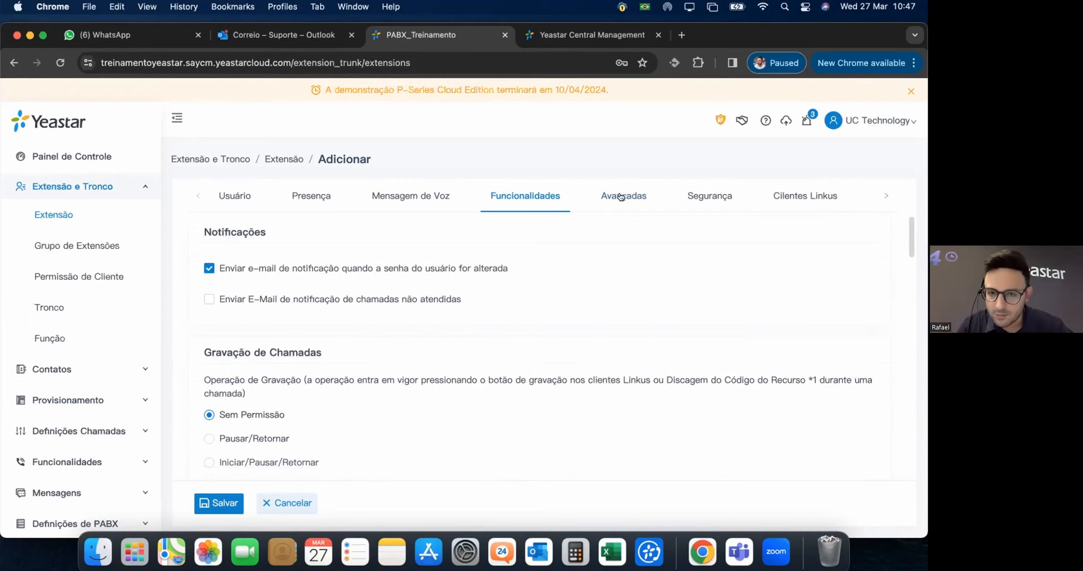
scroll(621, 197, down, 10)
scroll(518, 290, up, 8)
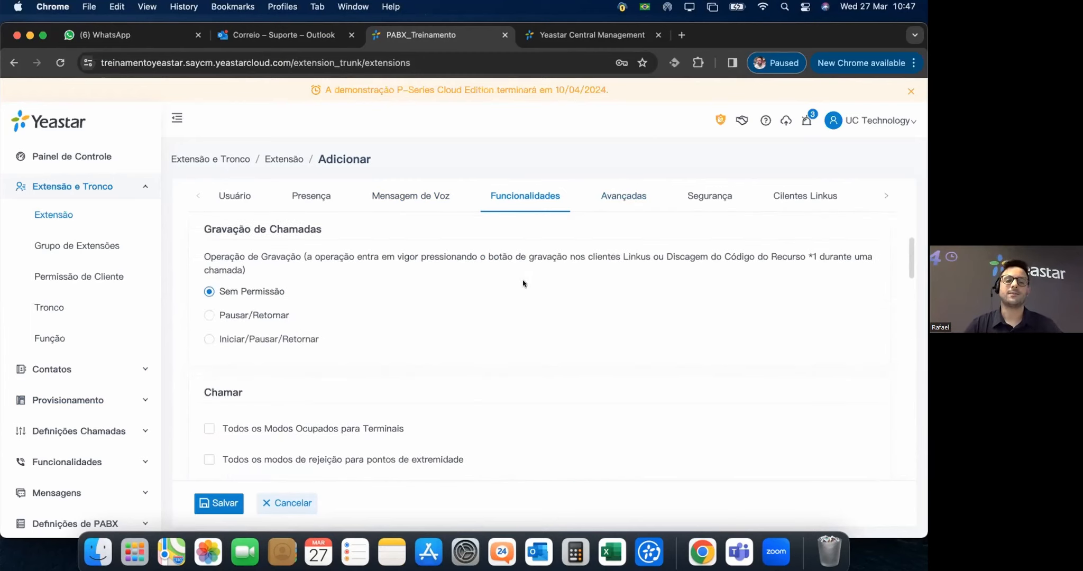
scroll(637, 195, down, 8)
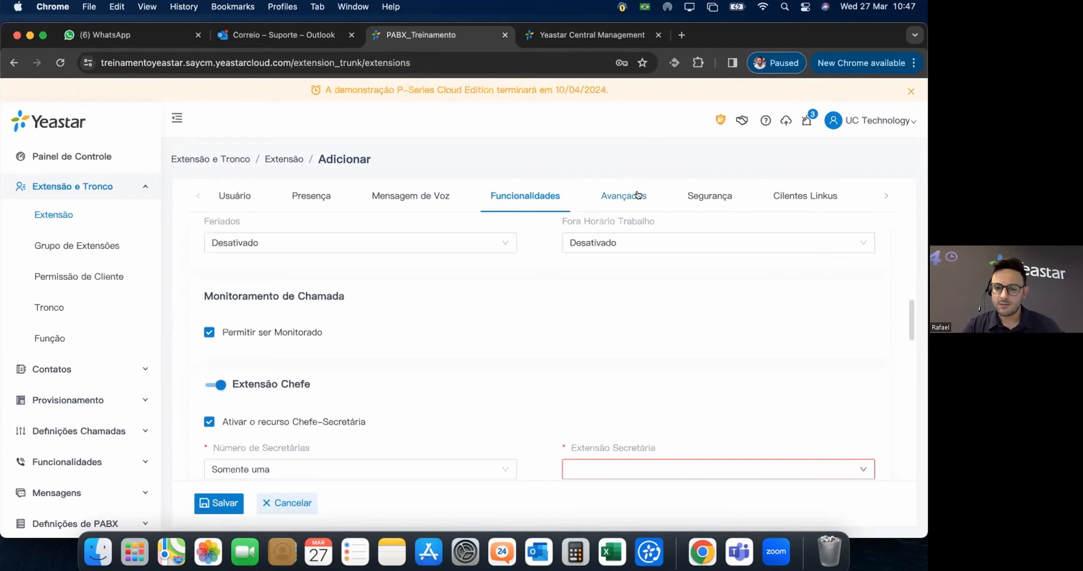
click(212, 381)
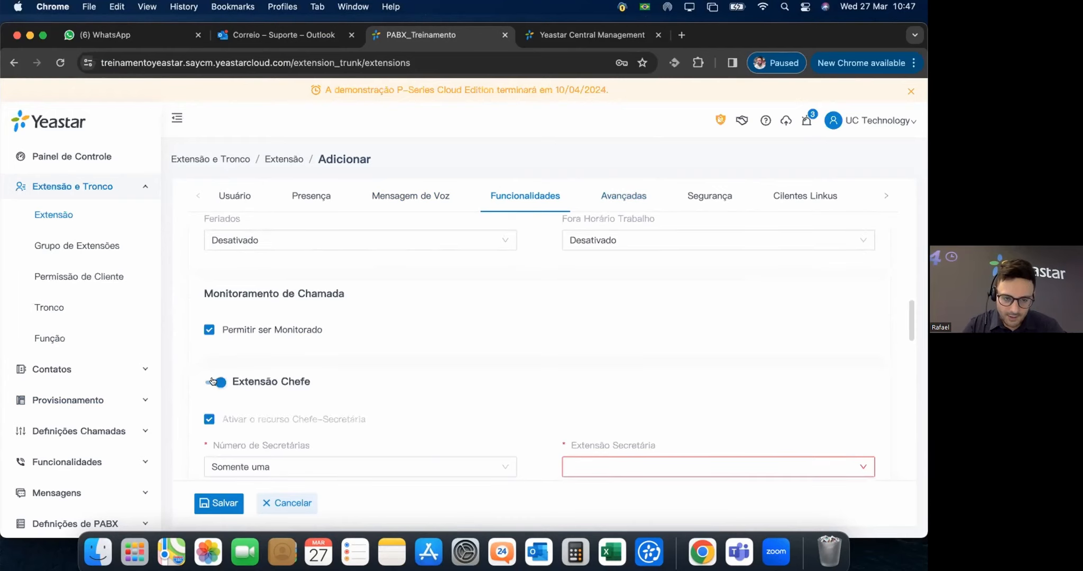
scroll(629, 378, down, 3)
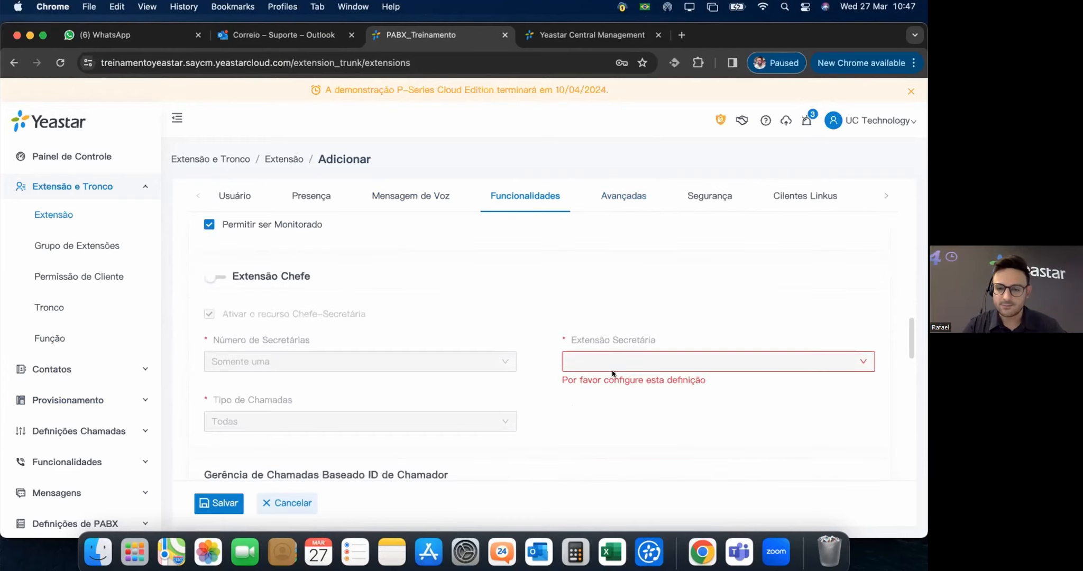
In Avançadas, keep DTMF mode RFC4733 (RFC2833) and UDP transport.
click(618, 197)
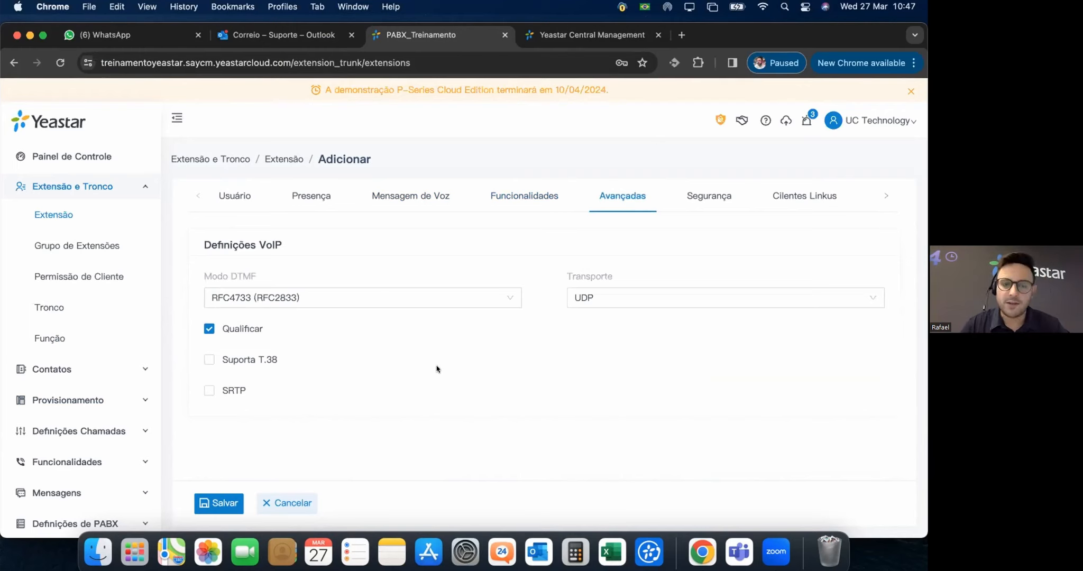
click(501, 298)
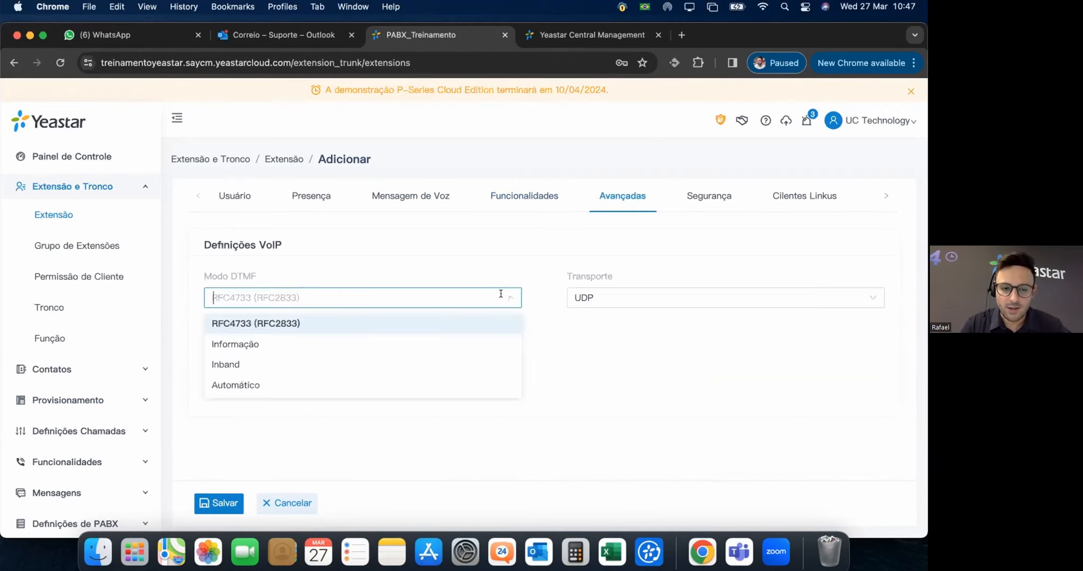
click(563, 355)
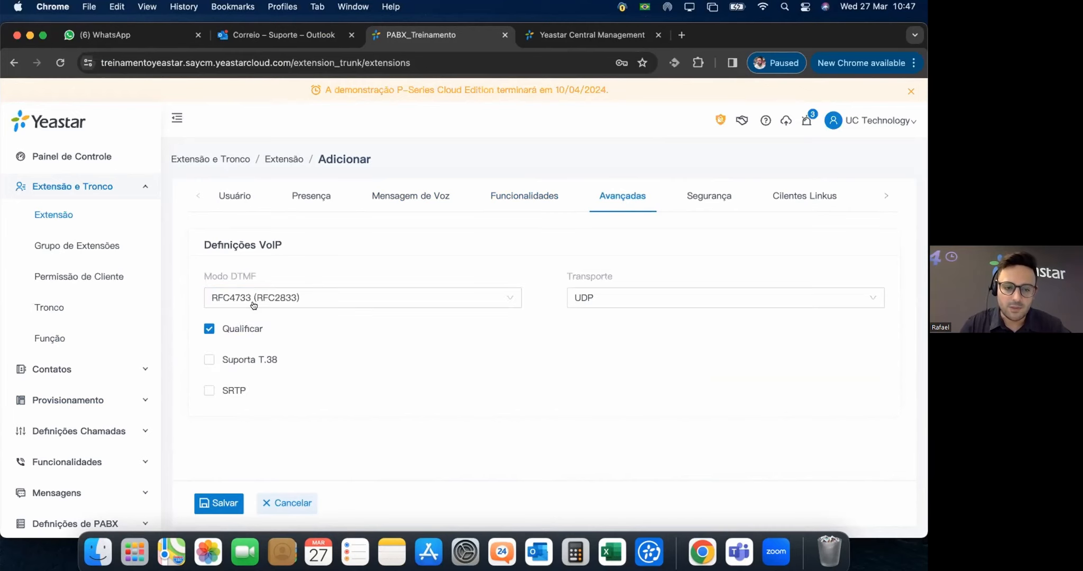
mouse_move(236, 328)
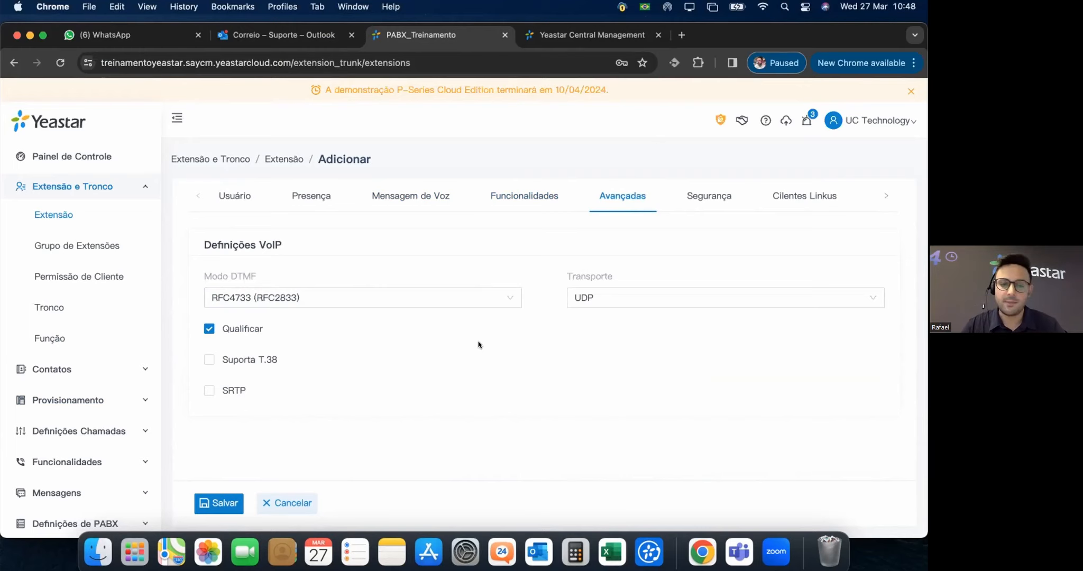
click(615, 298)
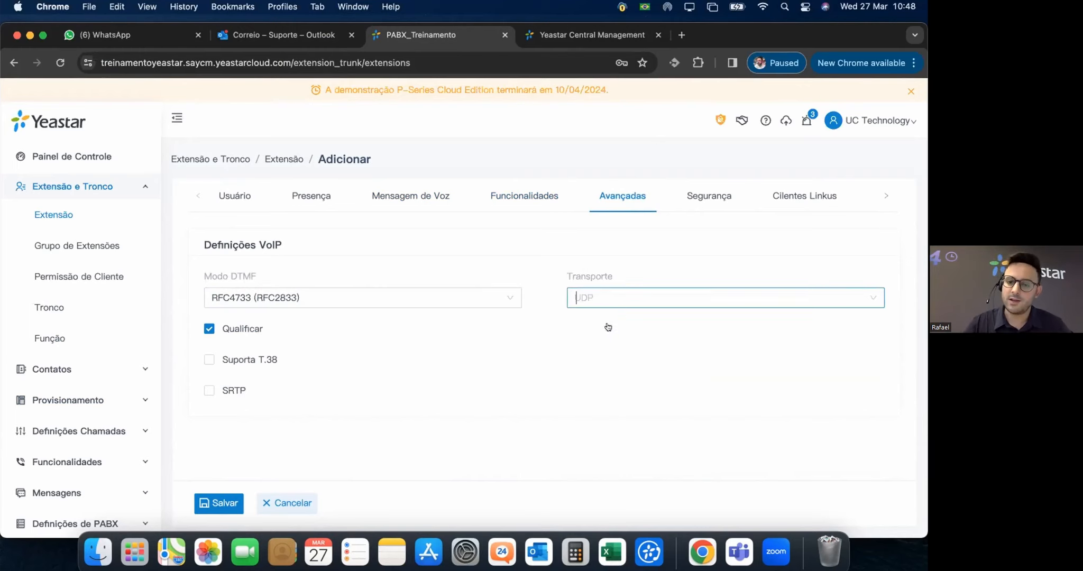
click(486, 350)
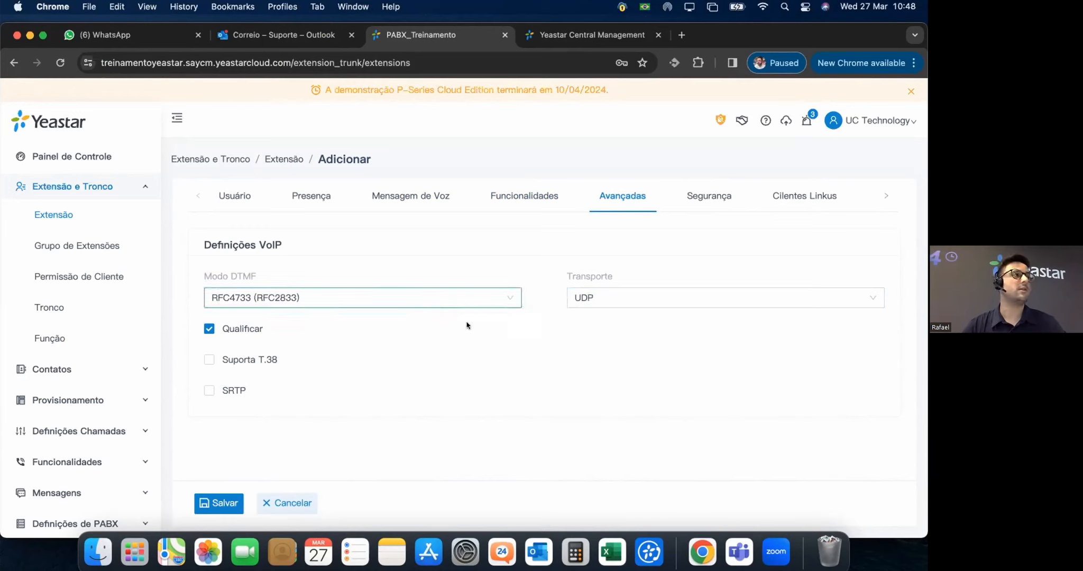
In Segurança, leave agent registration authorization disabled after toggling it on and off.
click(717, 196)
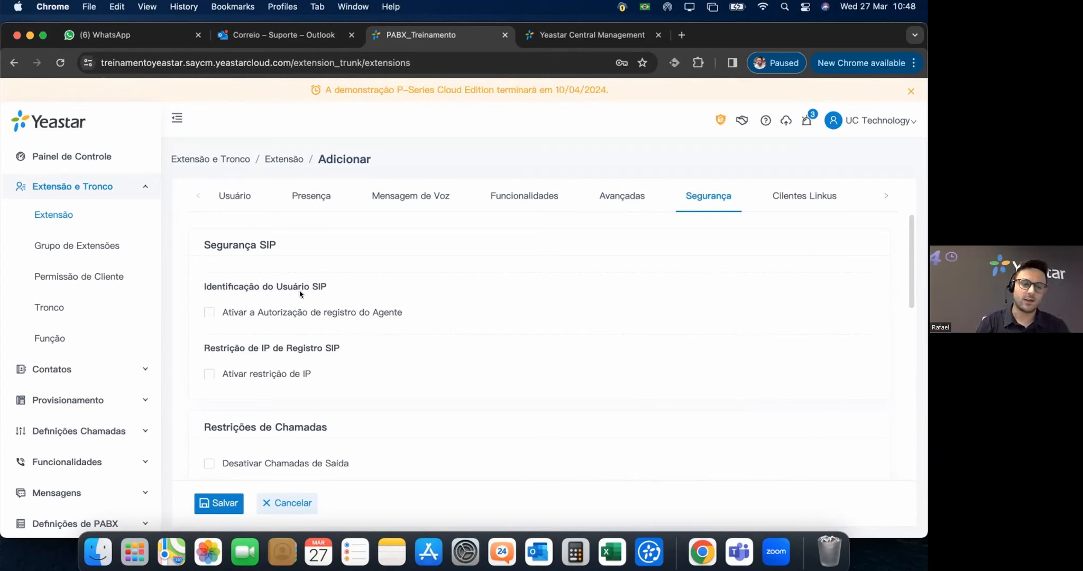
click(209, 312)
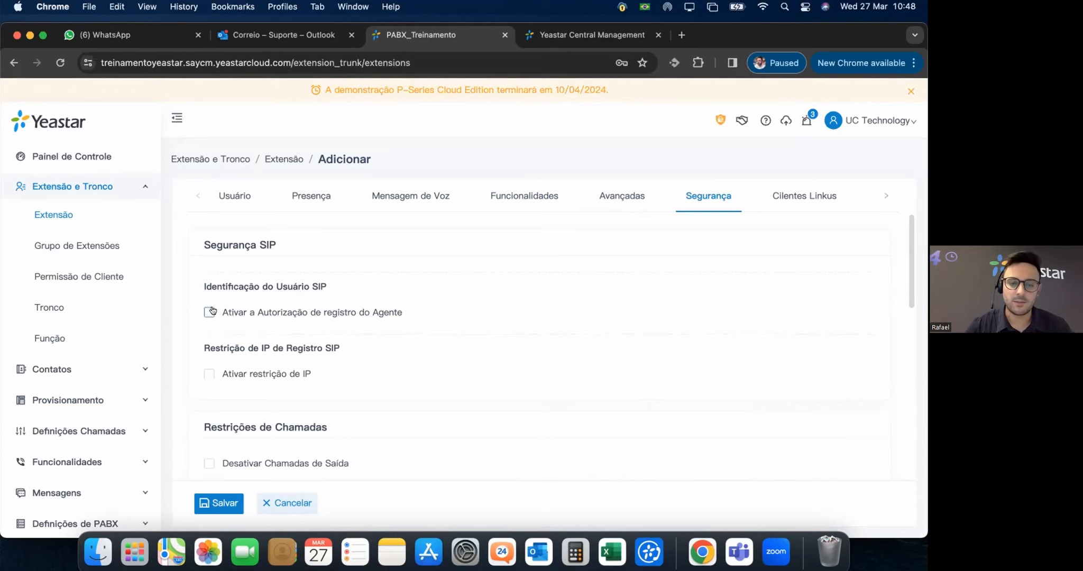
click(209, 311)
click(209, 311)
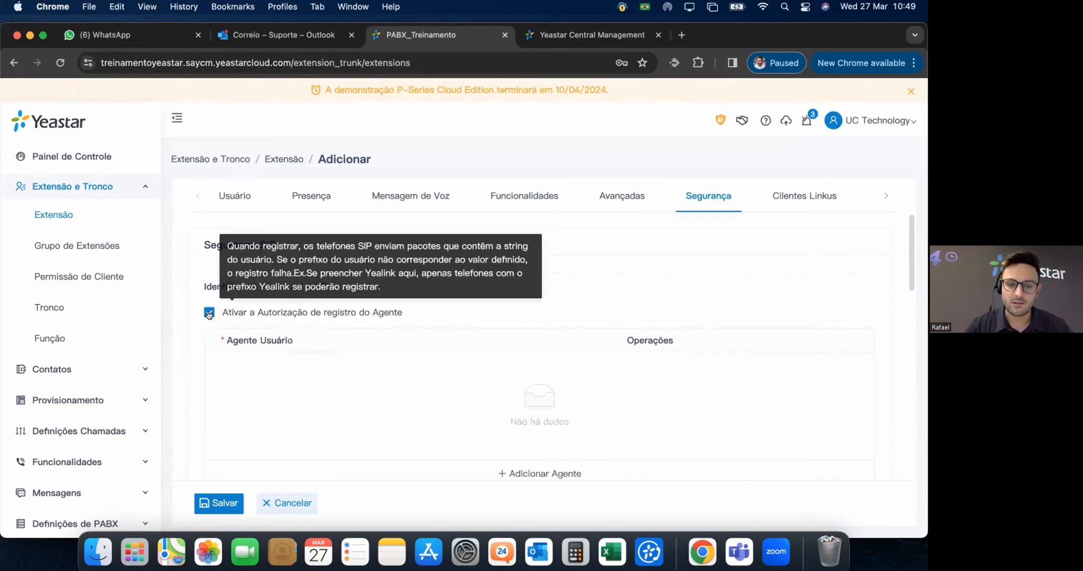
click(307, 309)
mouse_move(308, 311)
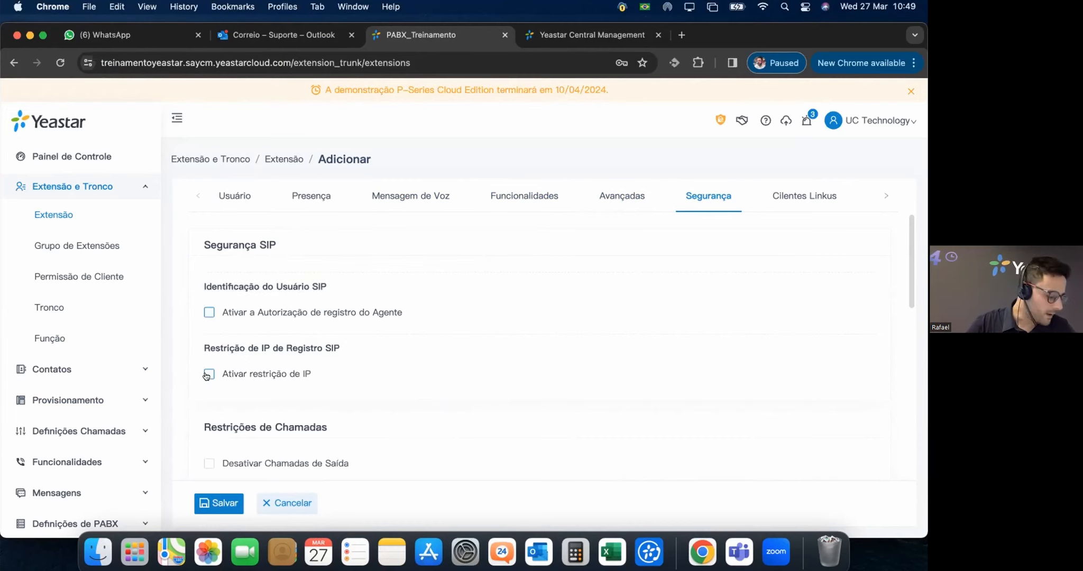
mouse_move(216, 377)
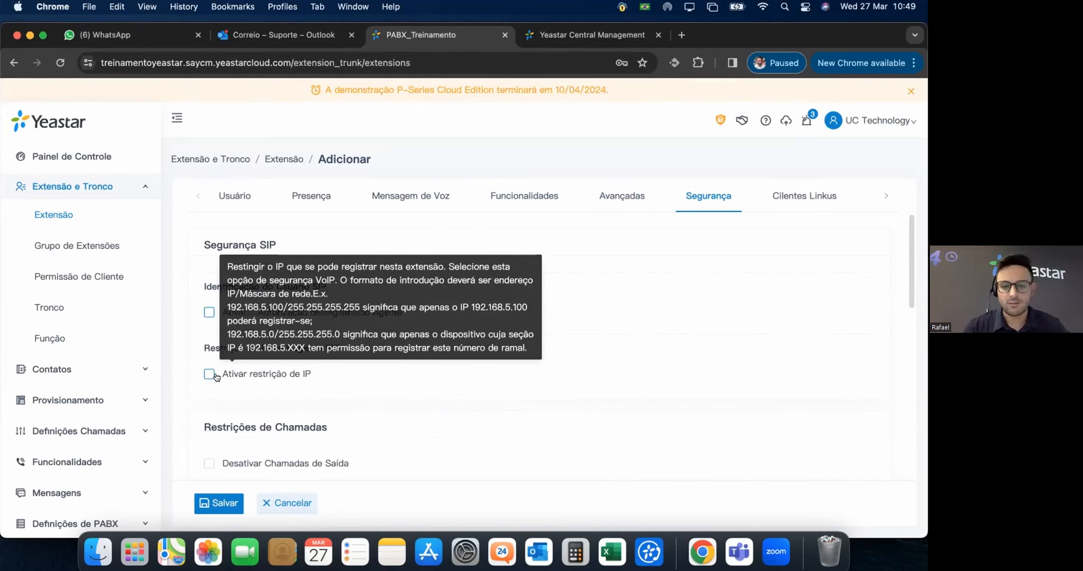
Check Desativar Chamadas de Saída to block outbound and international calls from extension 1000.
scroll(372, 377, down, 1)
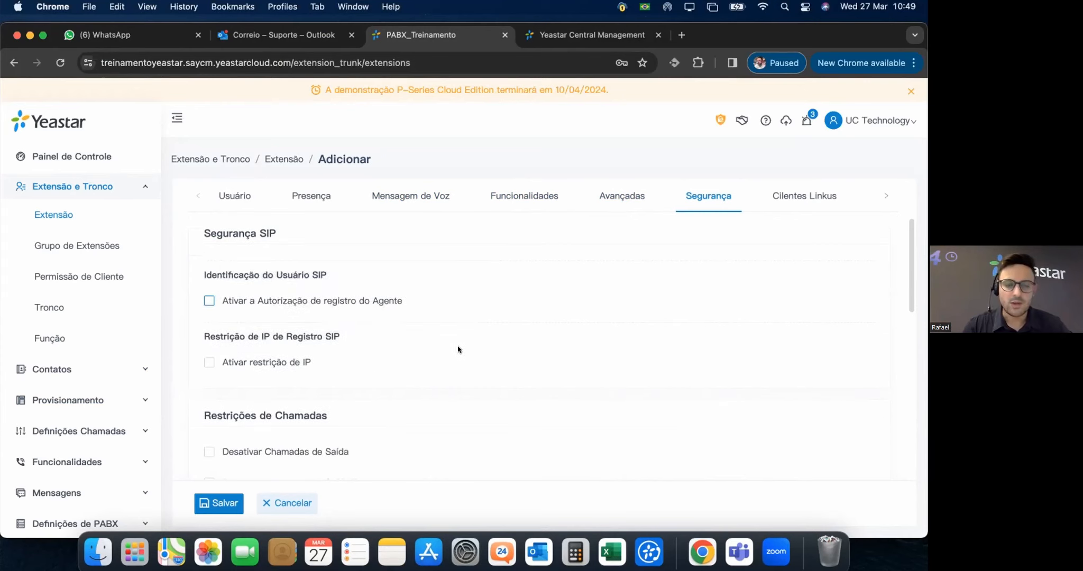
scroll(532, 329, down, 3)
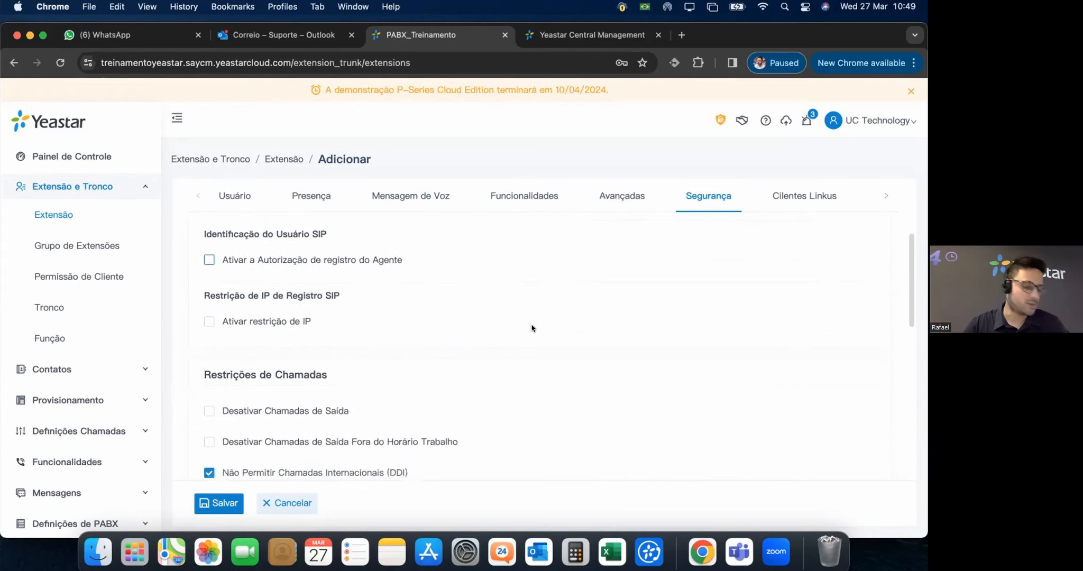
scroll(531, 328, down, 1)
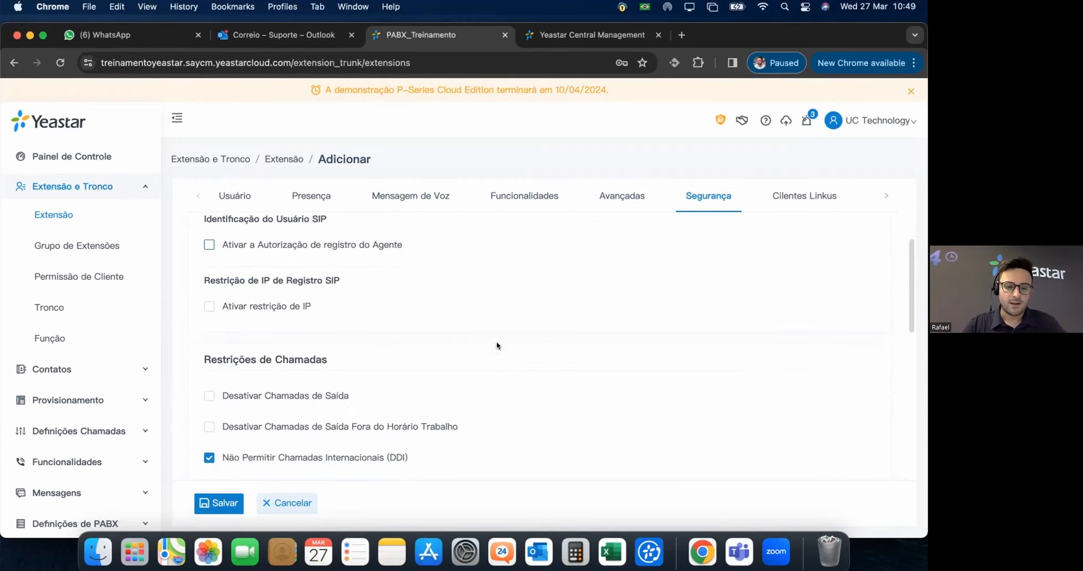
scroll(498, 344, down, 2)
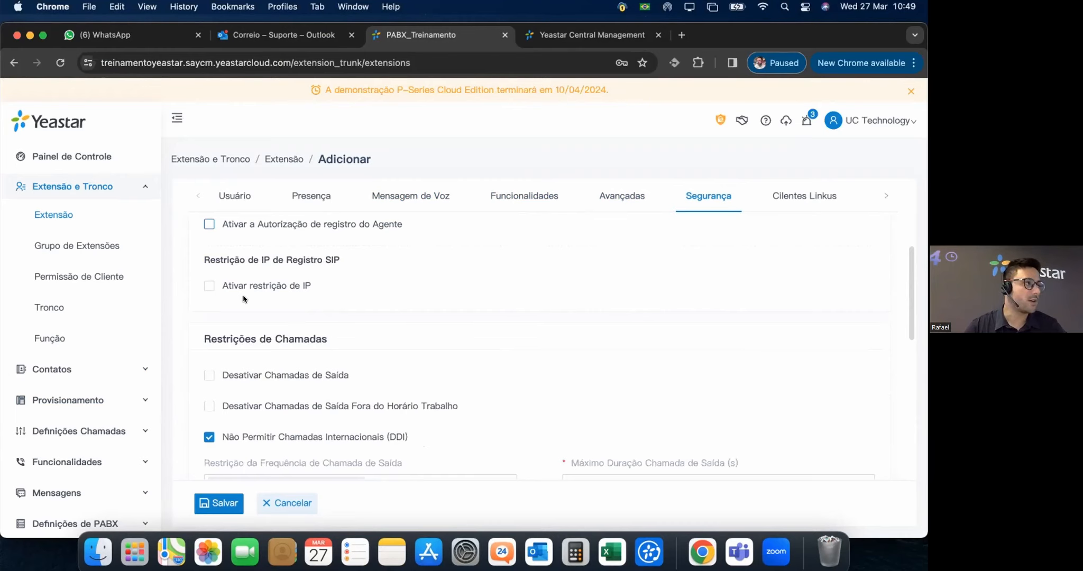
scroll(448, 298, down, 4)
scroll(448, 298, down, 3)
scroll(450, 300, up, 3)
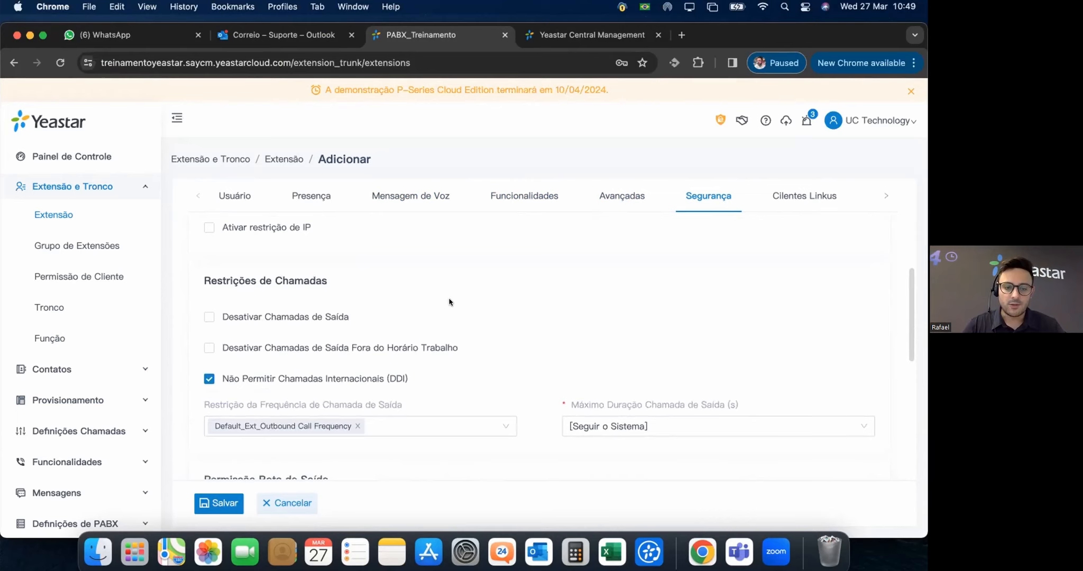
mouse_move(254, 318)
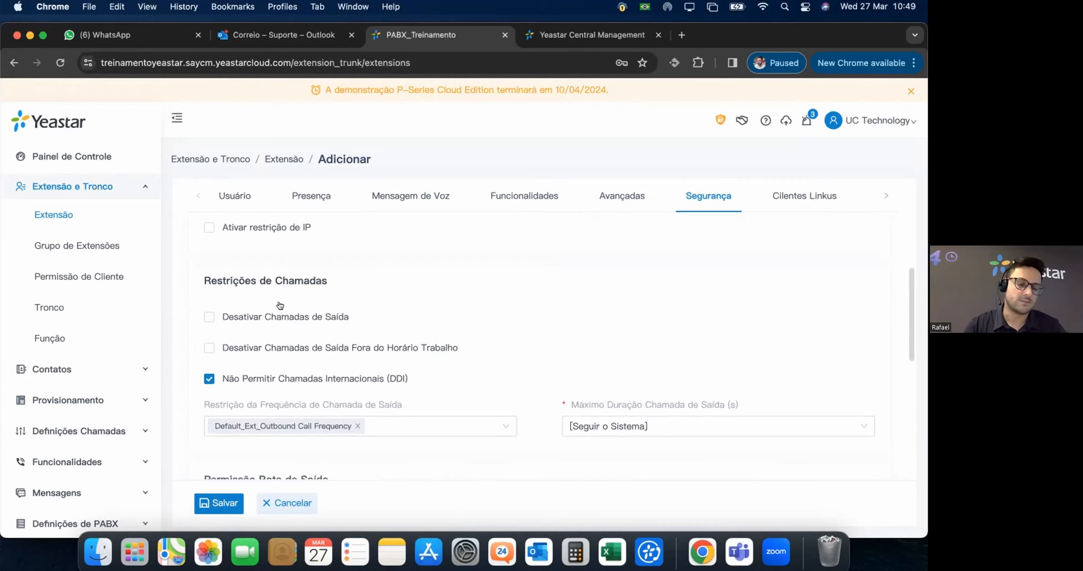
click(208, 317)
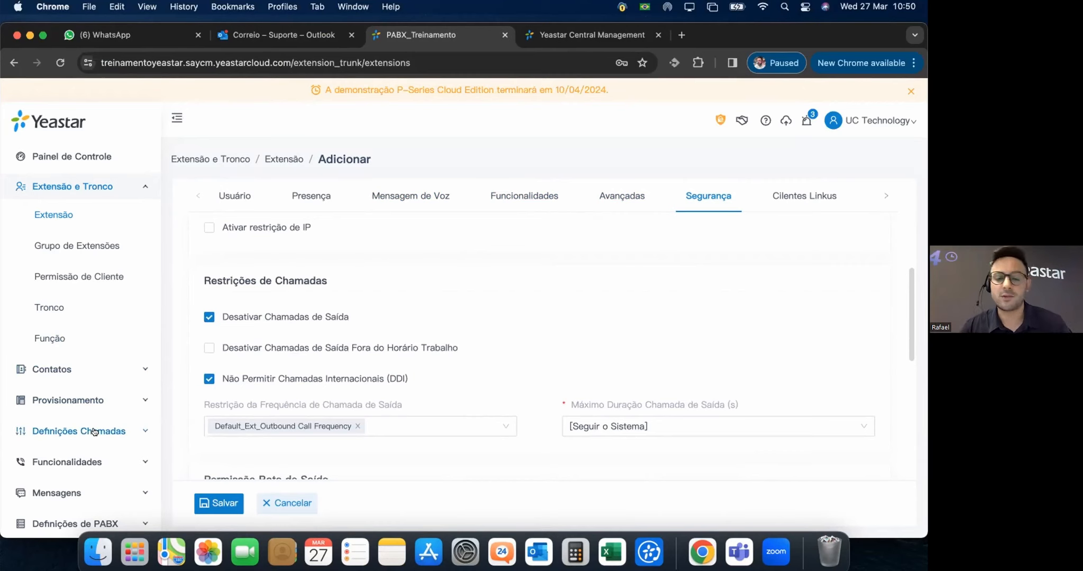
mouse_move(306, 349)
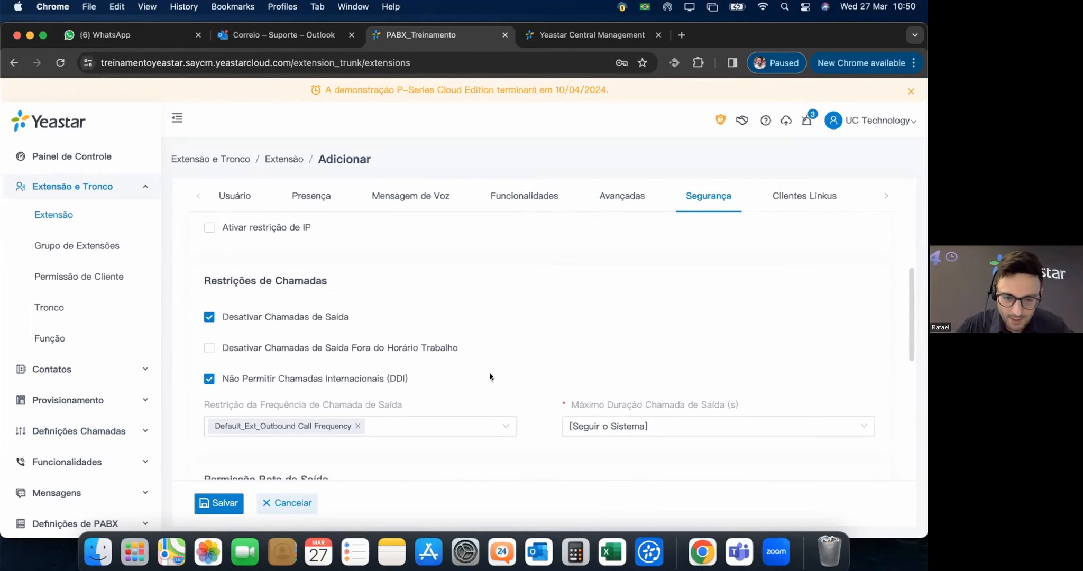
mouse_move(241, 380)
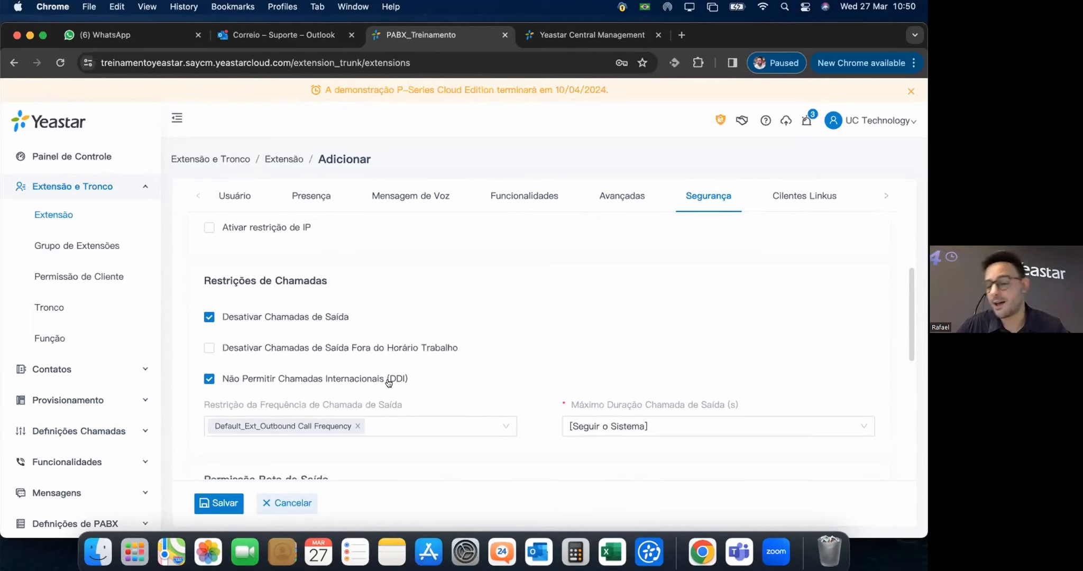
mouse_move(389, 383)
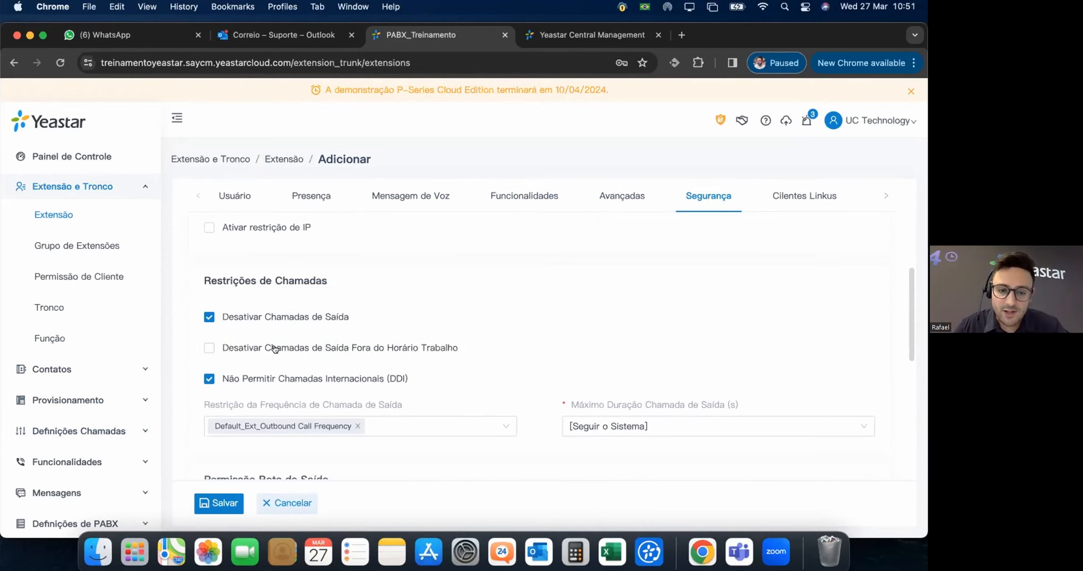
mouse_move(372, 347)
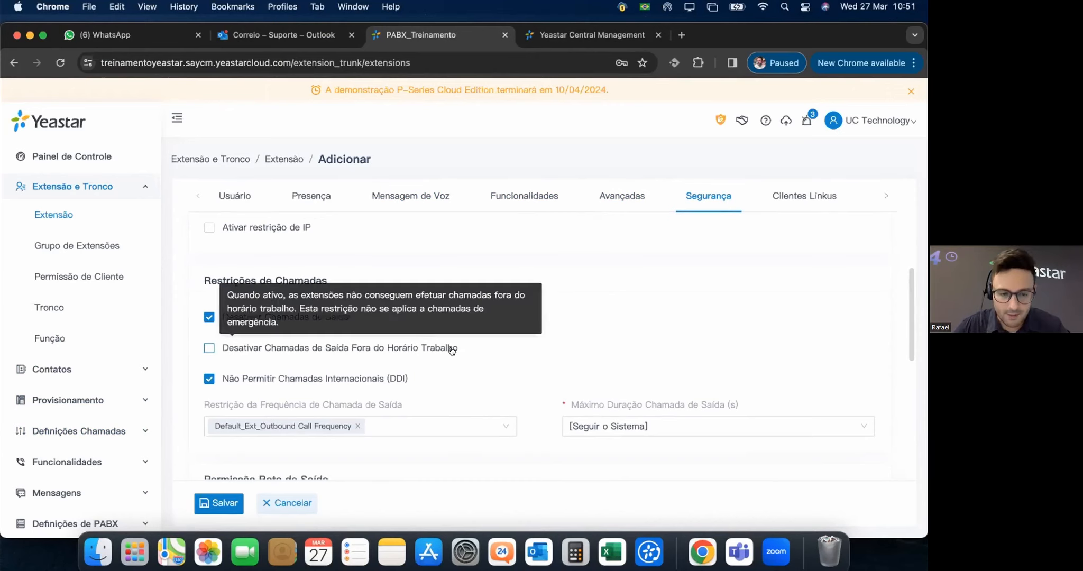
scroll(460, 356, down, 1)
scroll(460, 356, down, 2)
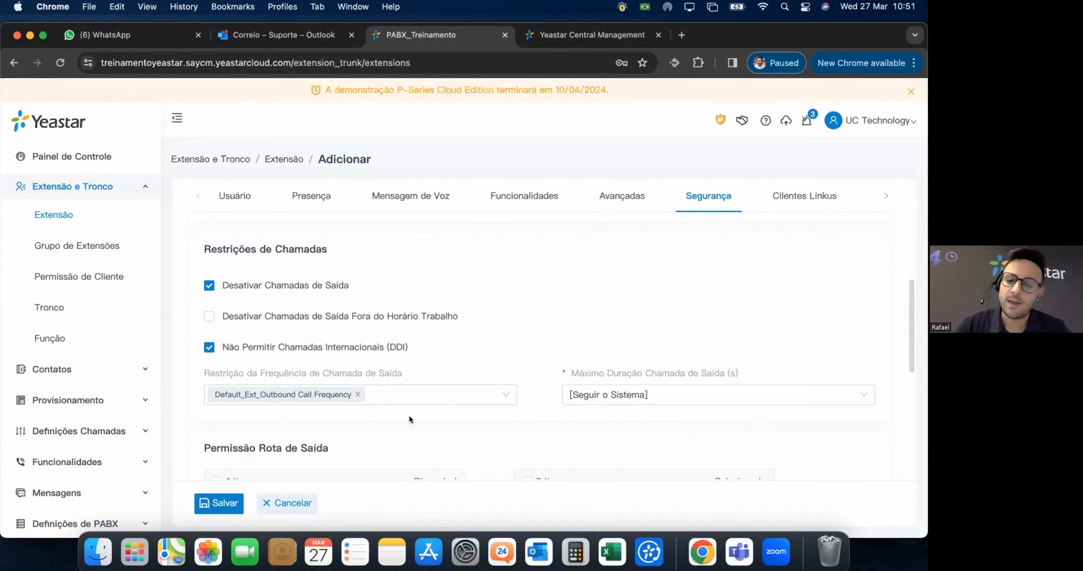
mouse_move(703, 369)
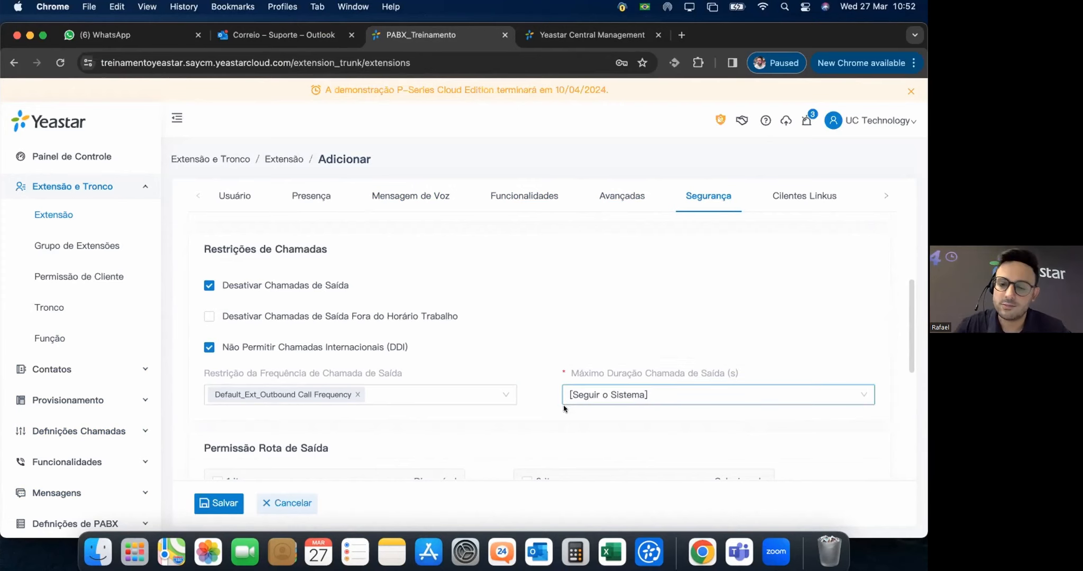
click(642, 396)
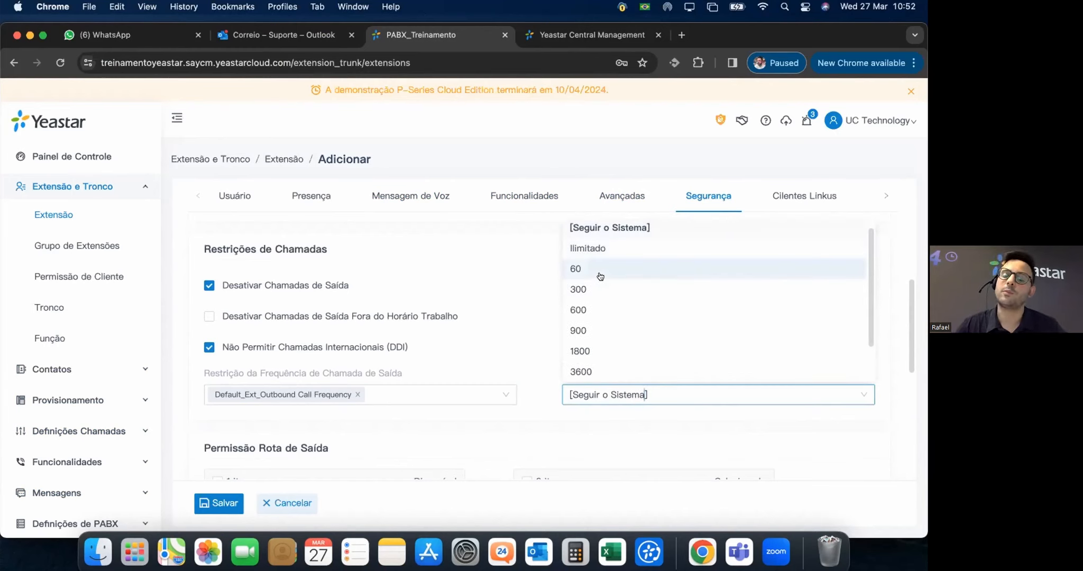
click(599, 270)
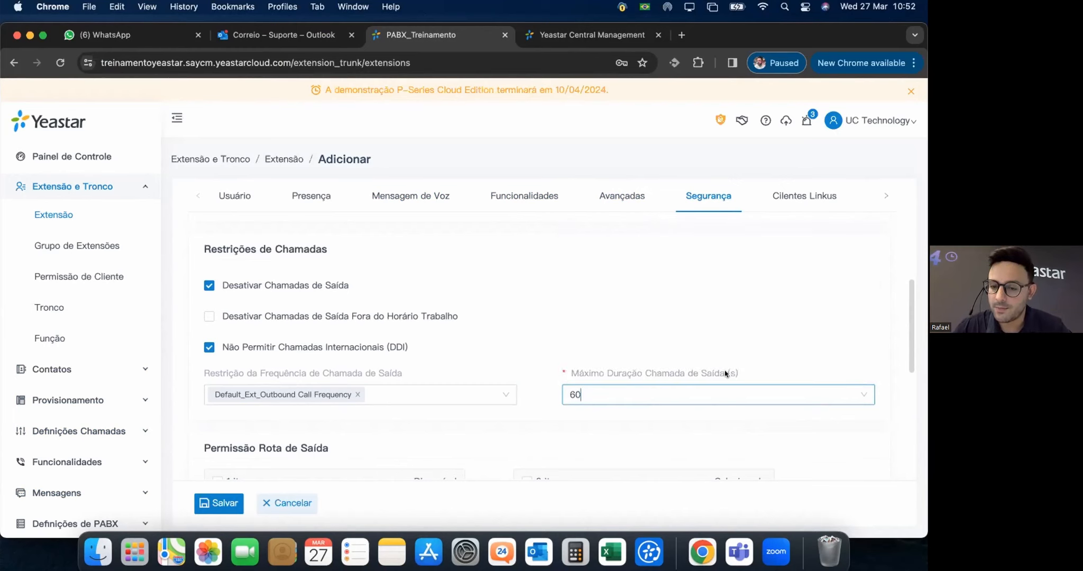
click(696, 395)
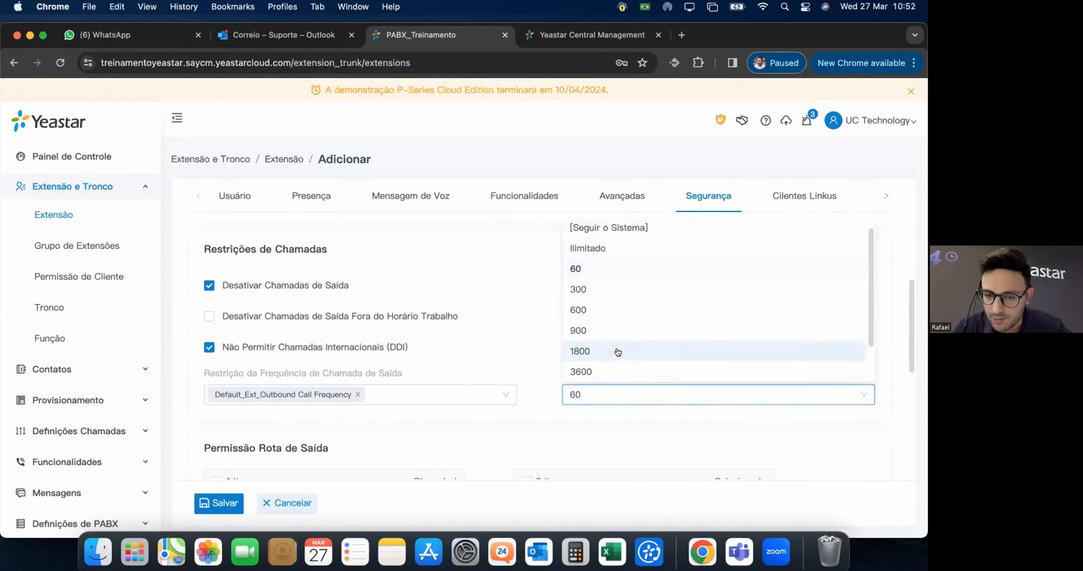
scroll(614, 355, down, 6)
scroll(674, 347, up, 6)
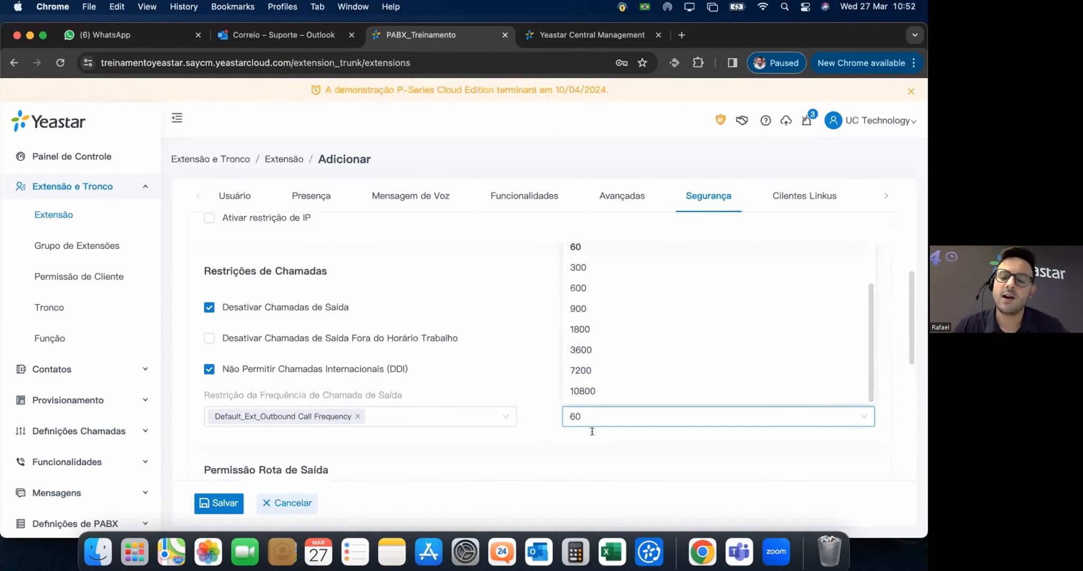
scroll(667, 294, up, 2)
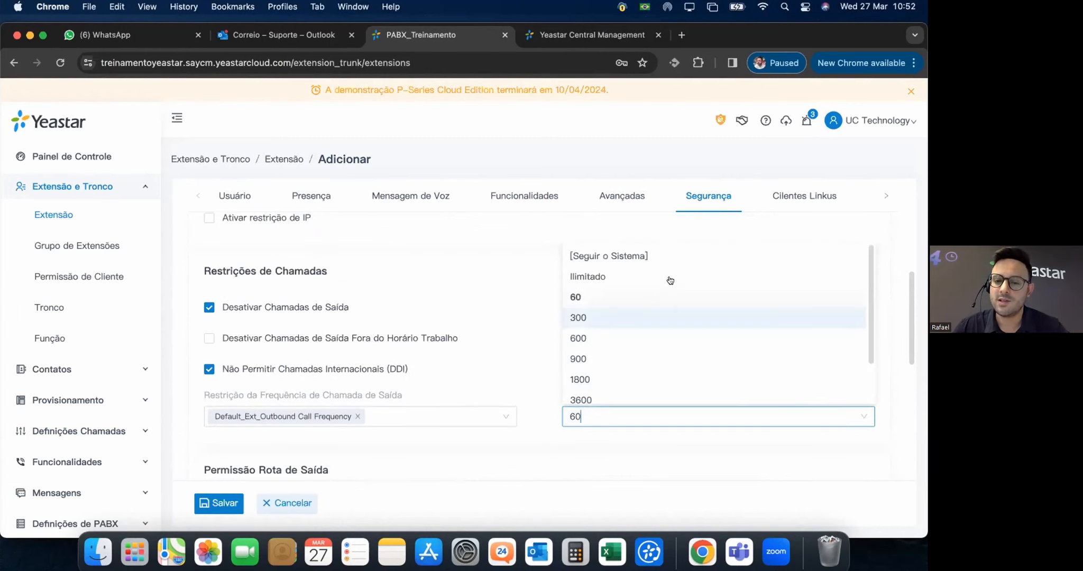
click(609, 256)
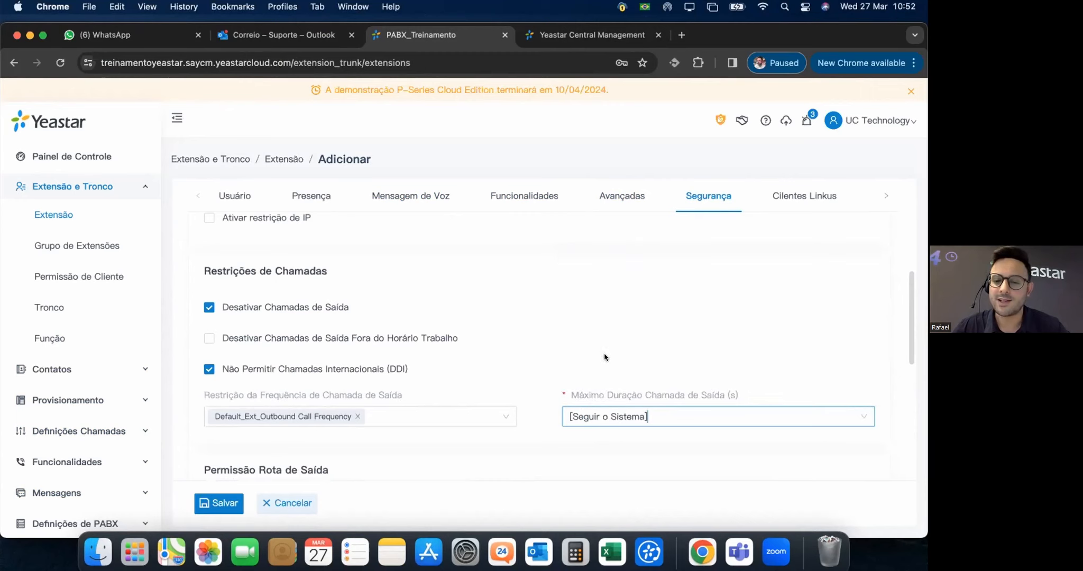
scroll(587, 347, down, 3)
scroll(540, 353, down, 5)
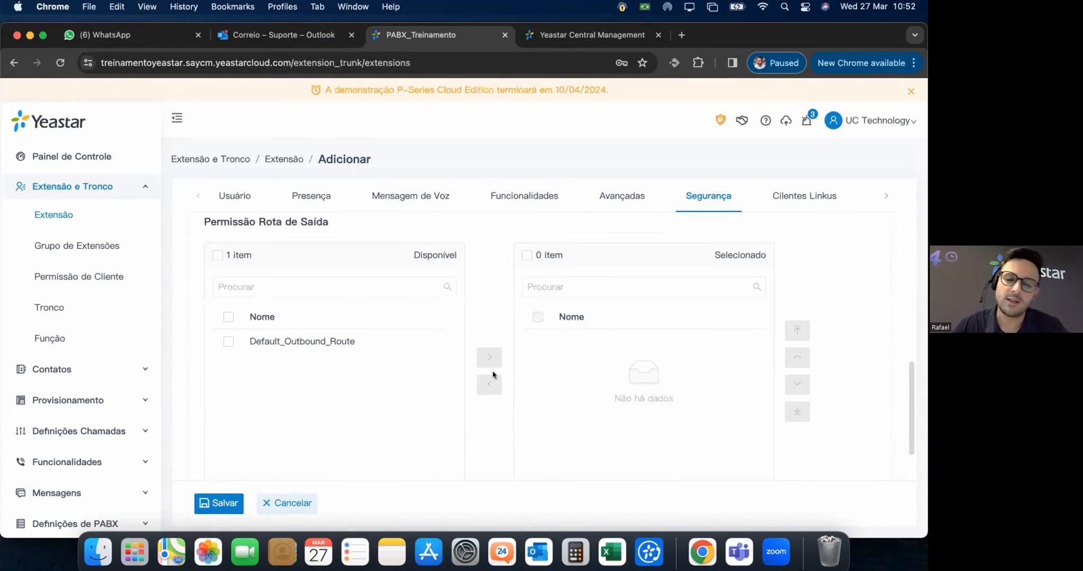
scroll(496, 377, down, 2)
scroll(561, 359, up, 3)
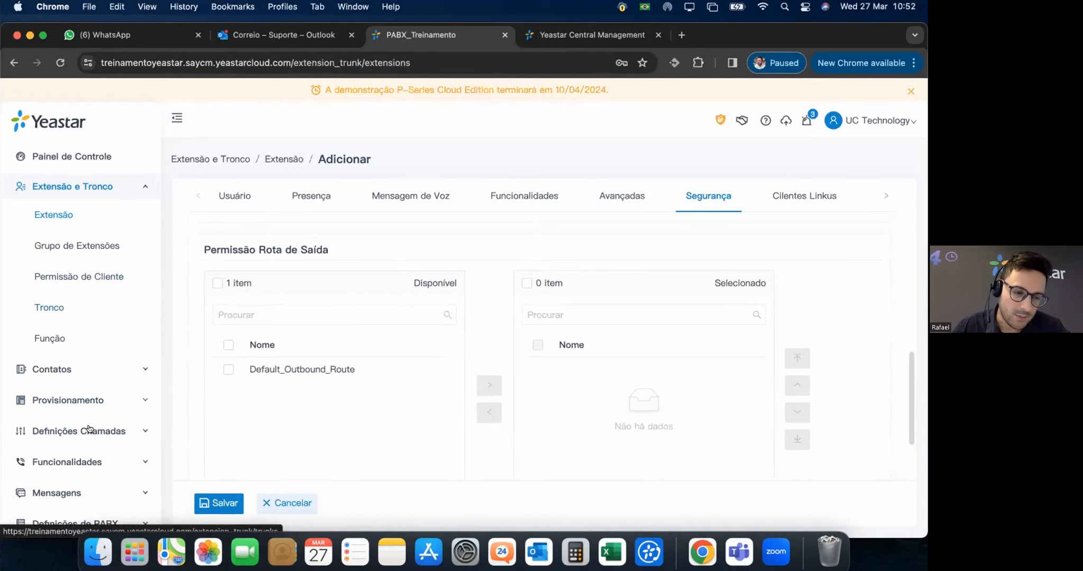
Toggle the Cliente Móvel Linkus off and back on, then set its codec to iLBC.
click(803, 193)
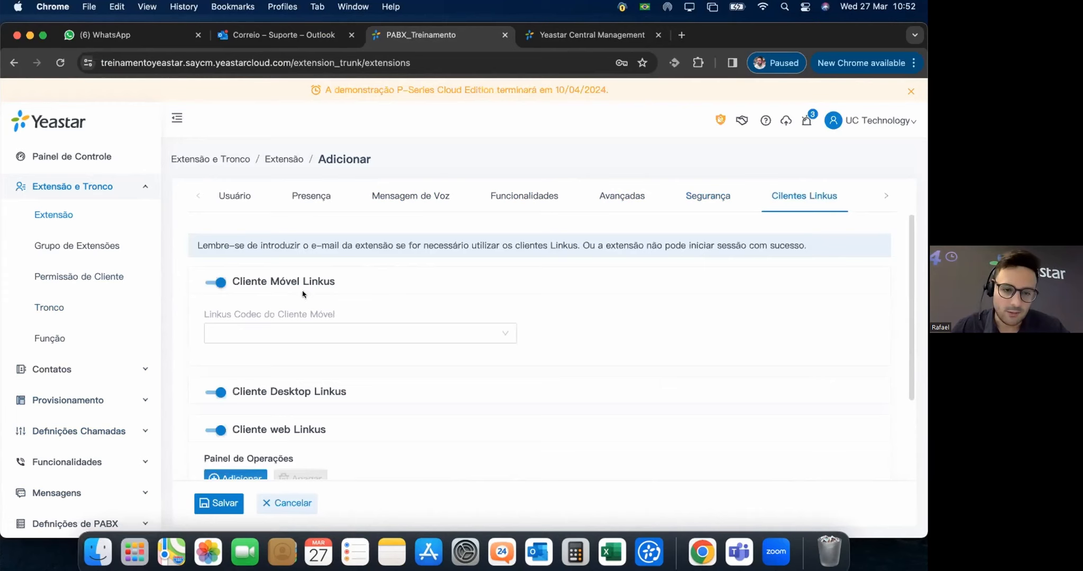
click(215, 281)
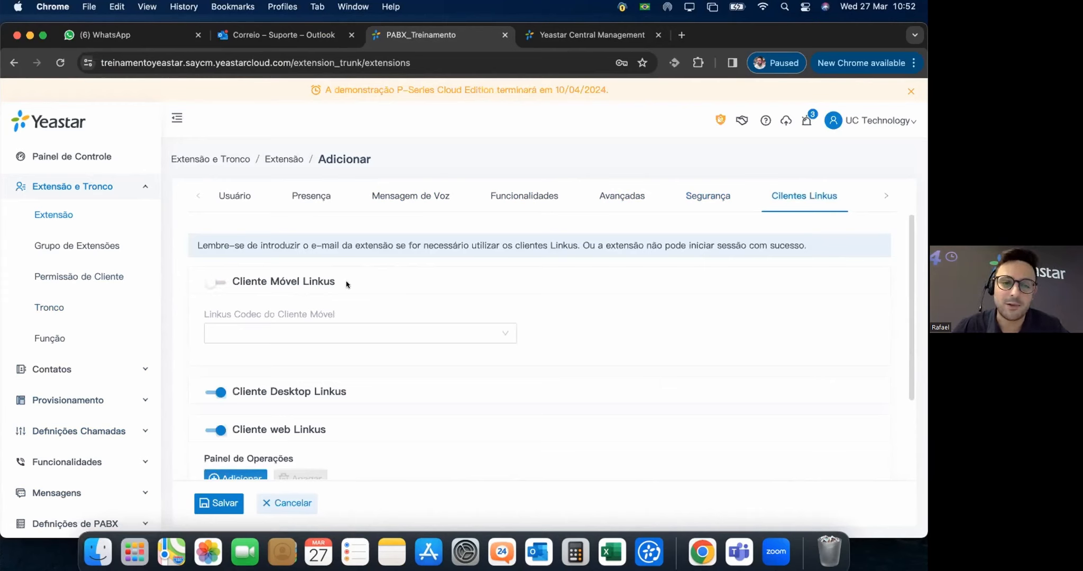
triple_click(262, 276)
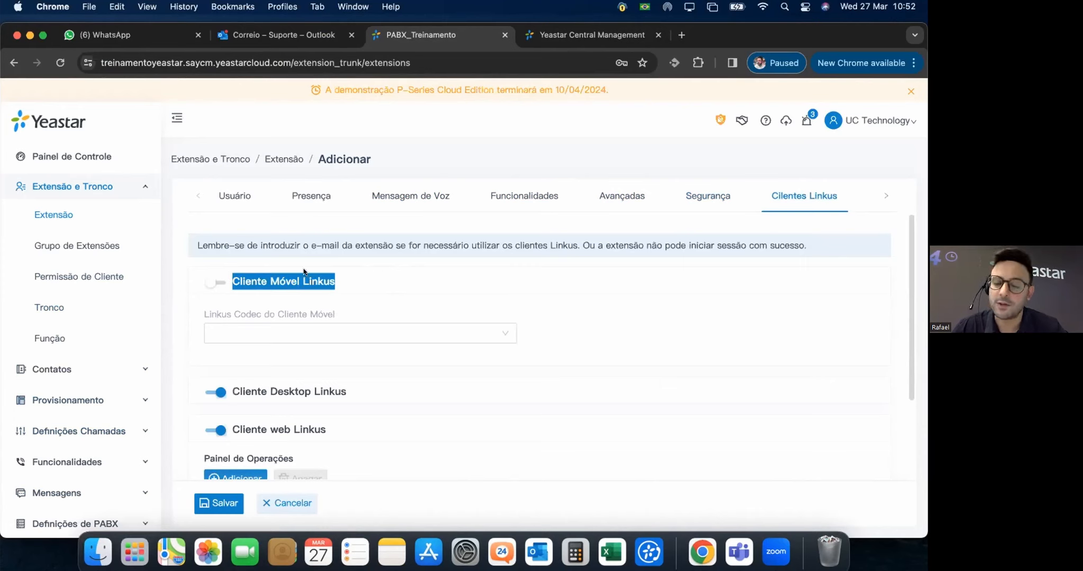
click(211, 284)
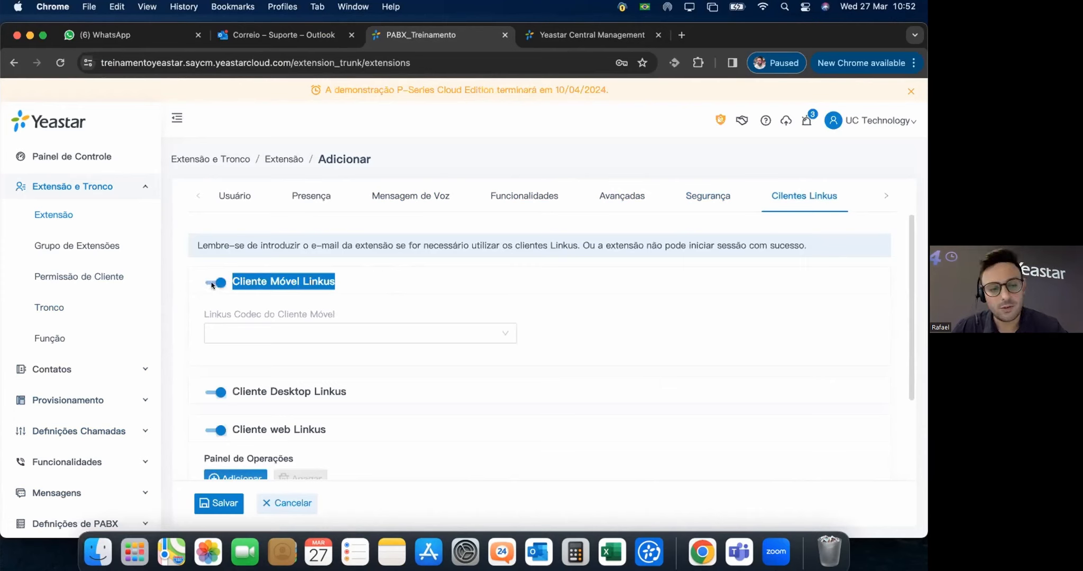
click(347, 333)
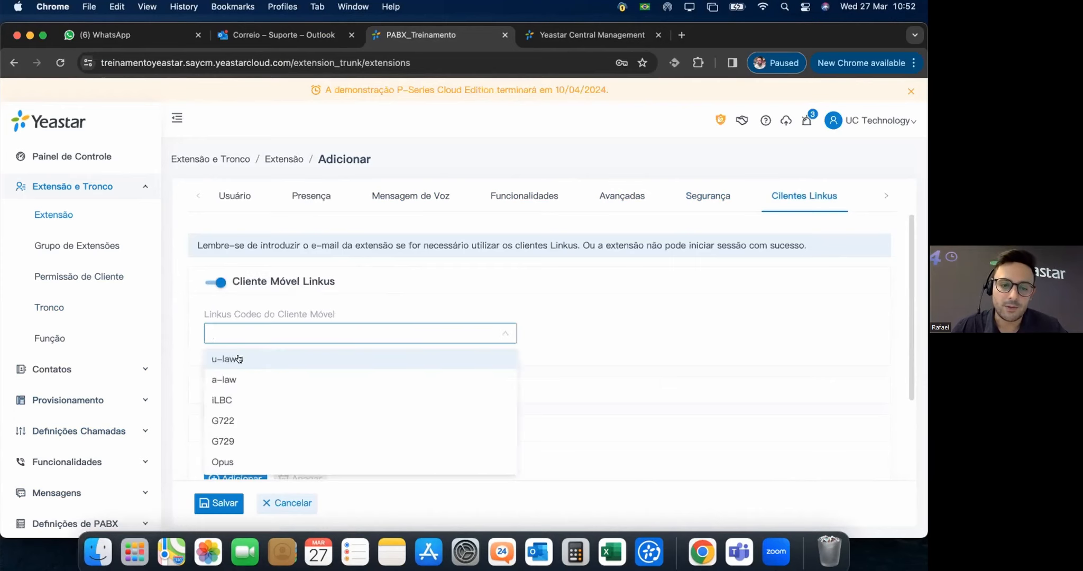
scroll(267, 423, down, 2)
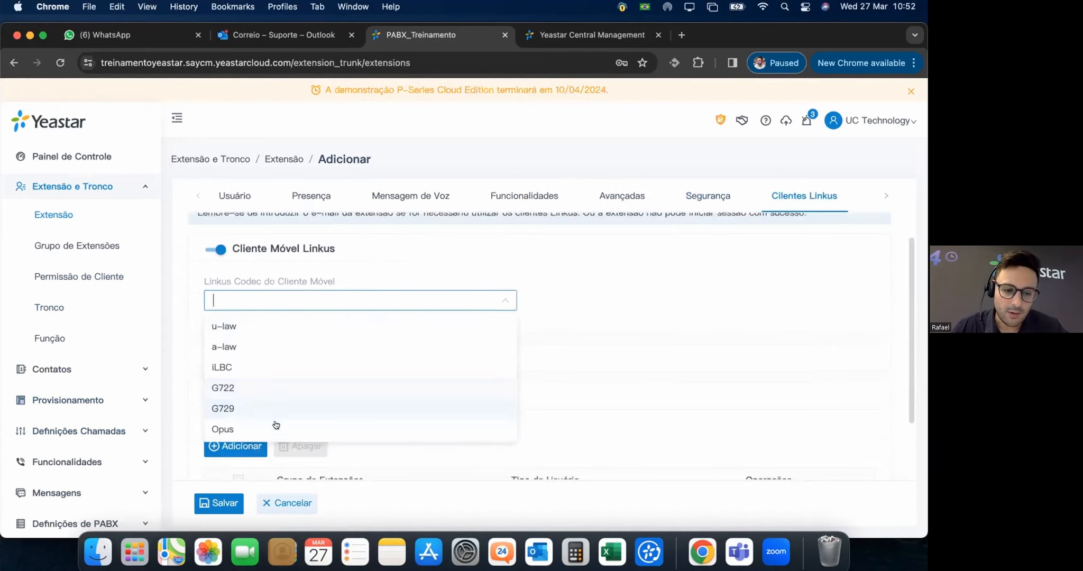
click(238, 362)
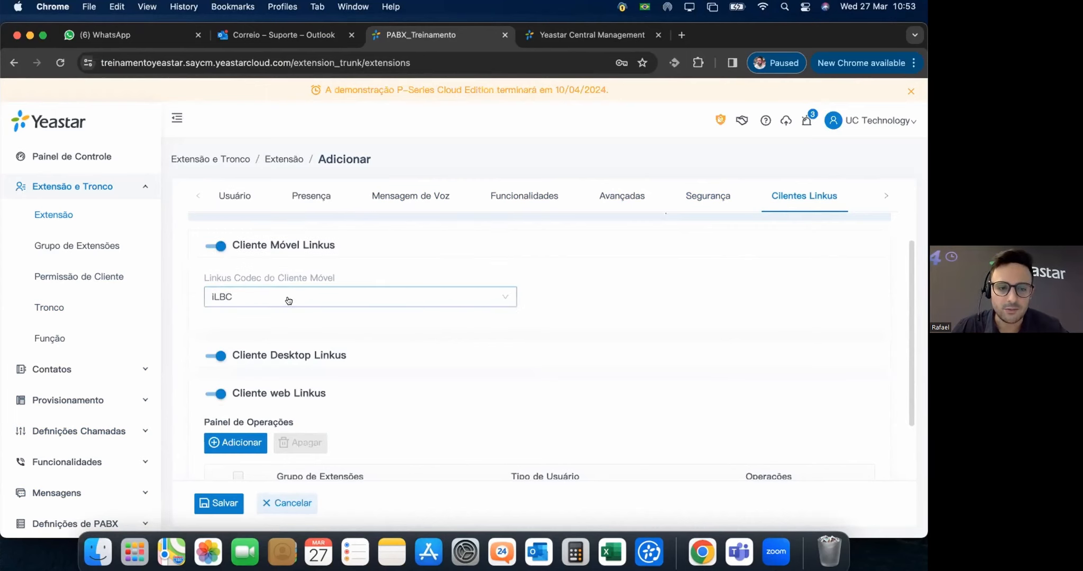
scroll(417, 371, down, 1)
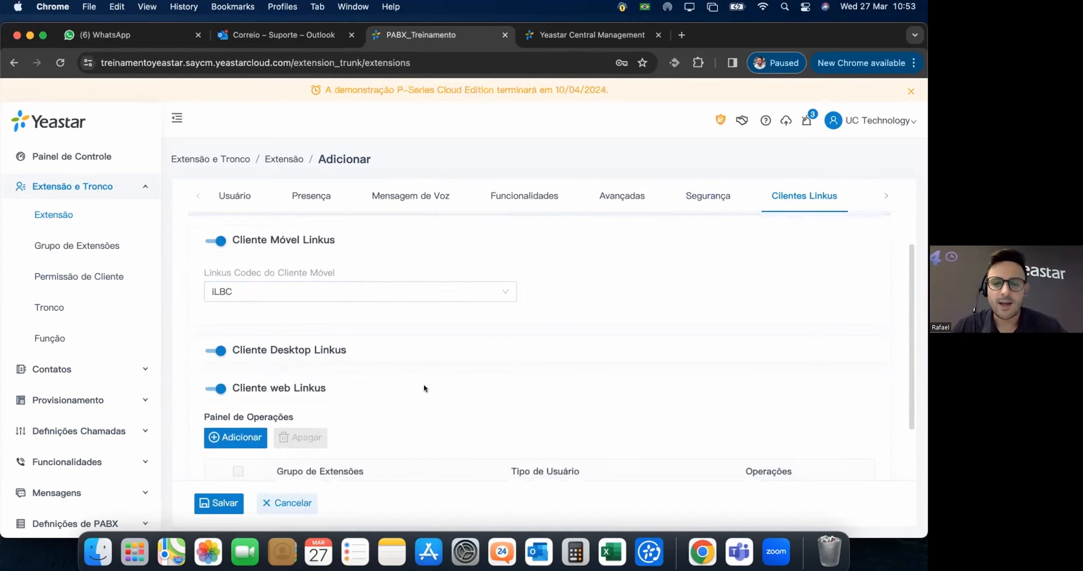
scroll(396, 386, down, 3)
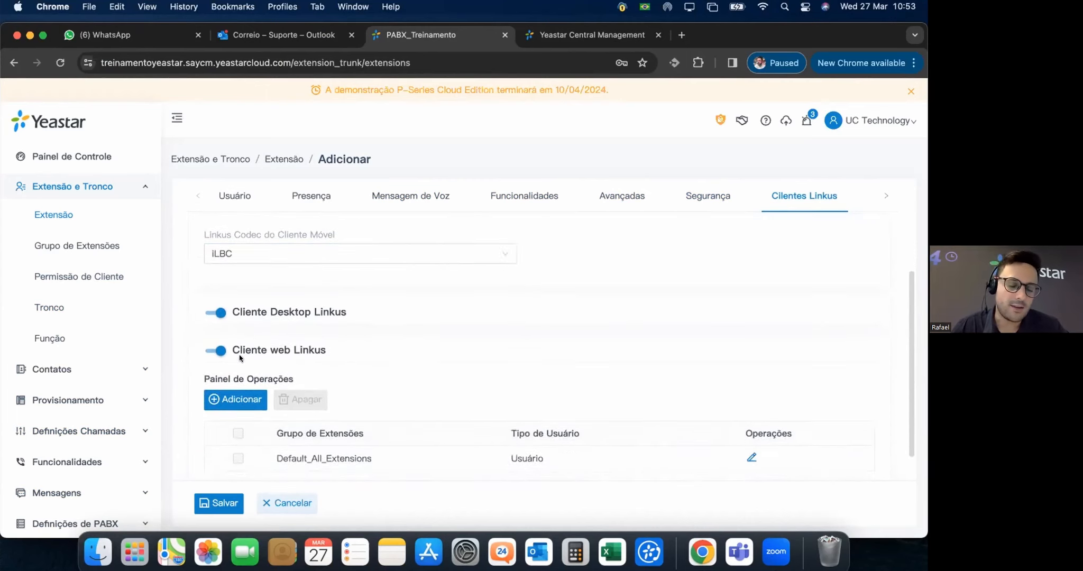
click(217, 307)
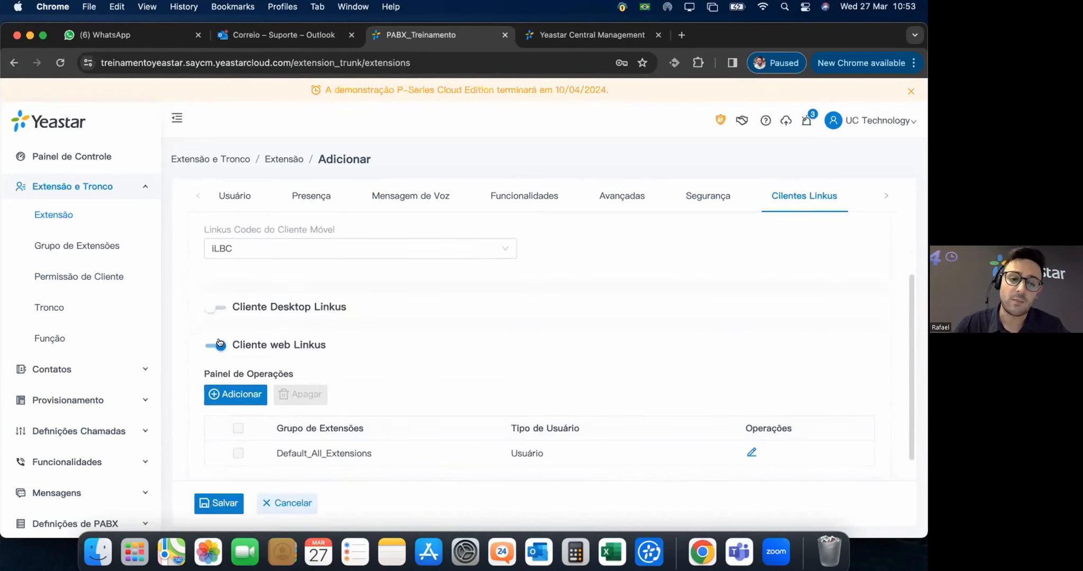
click(217, 345)
click(214, 307)
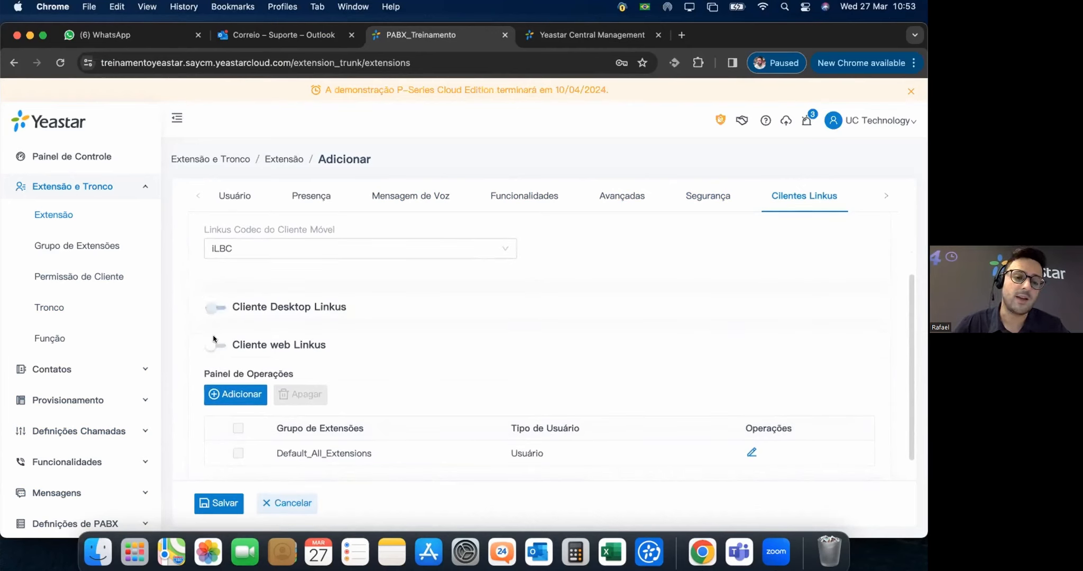
scroll(539, 306, down, 1)
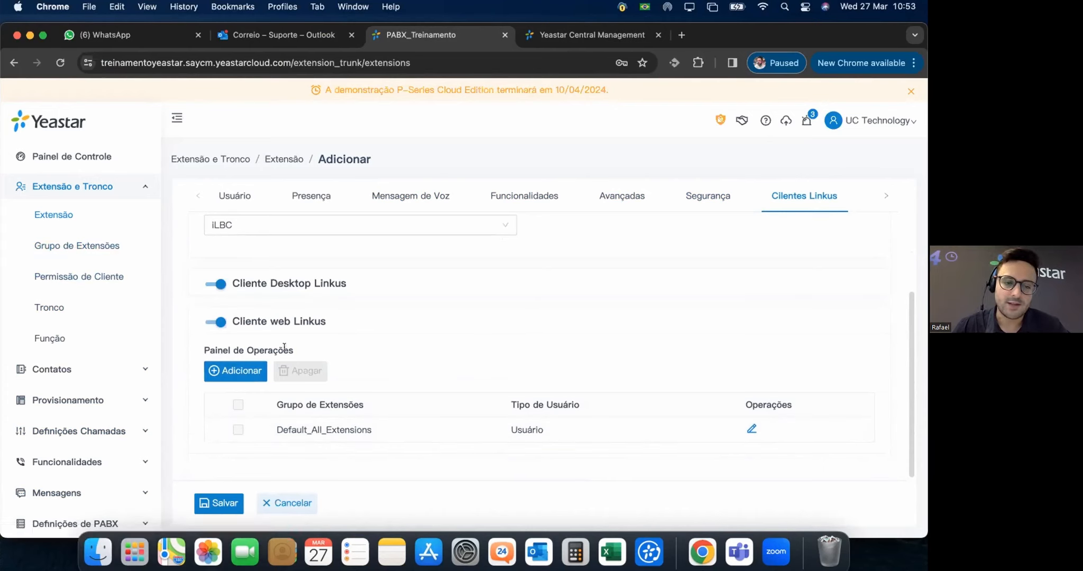
drag(296, 350, 245, 350)
click(326, 349)
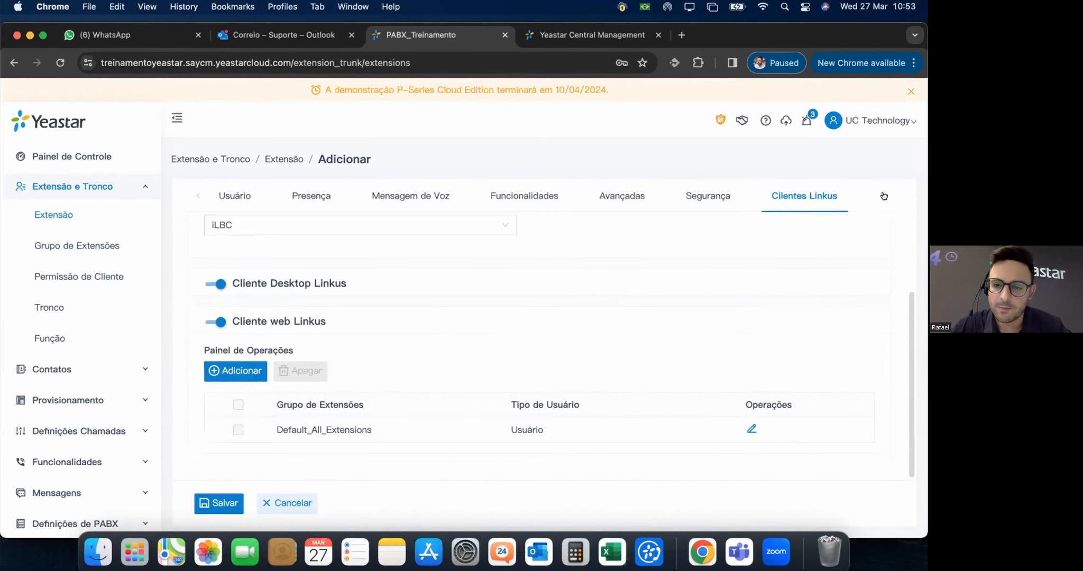
scroll(621, 349, up, 3)
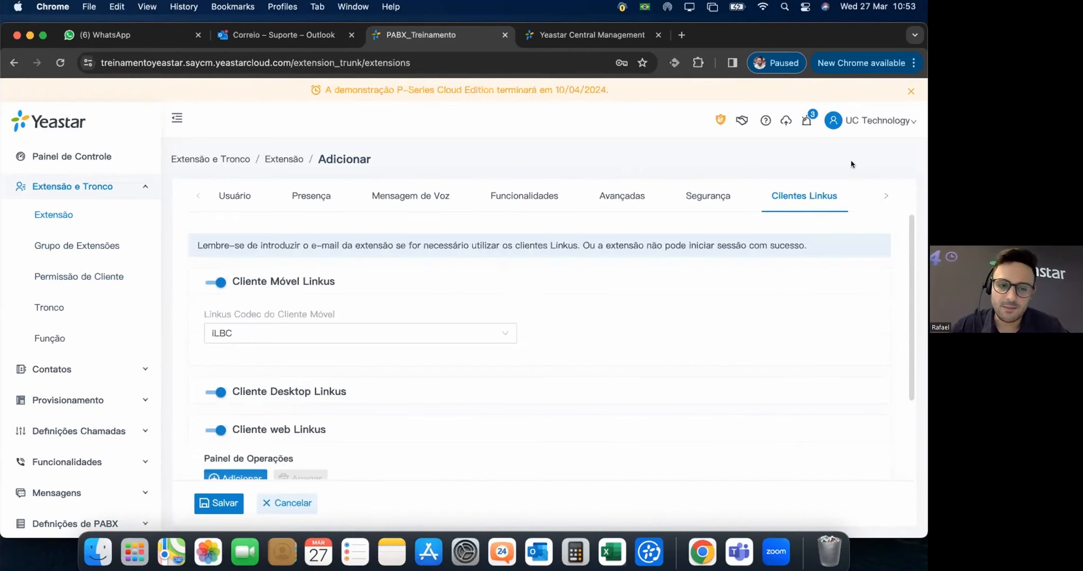
Try to link a phone to extension 1000 on the Telefone tab; none are available.
click(886, 195)
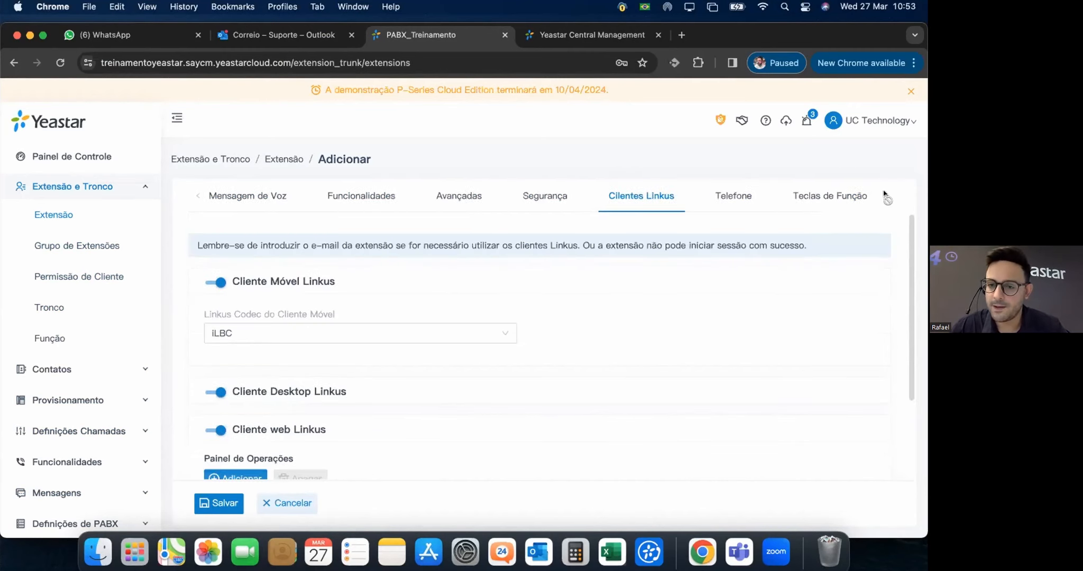
click(733, 197)
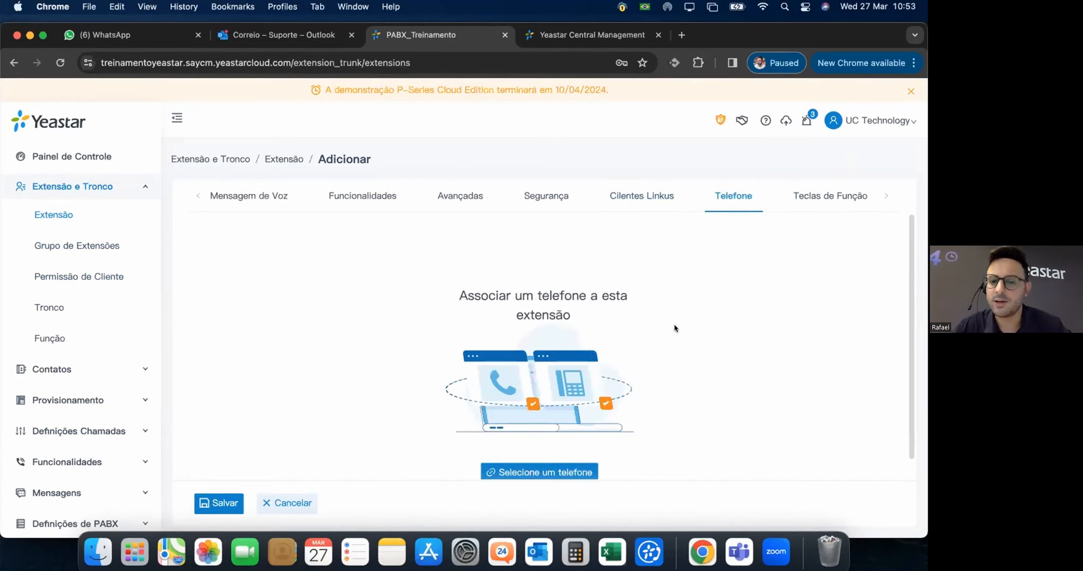
scroll(682, 324, down, 1)
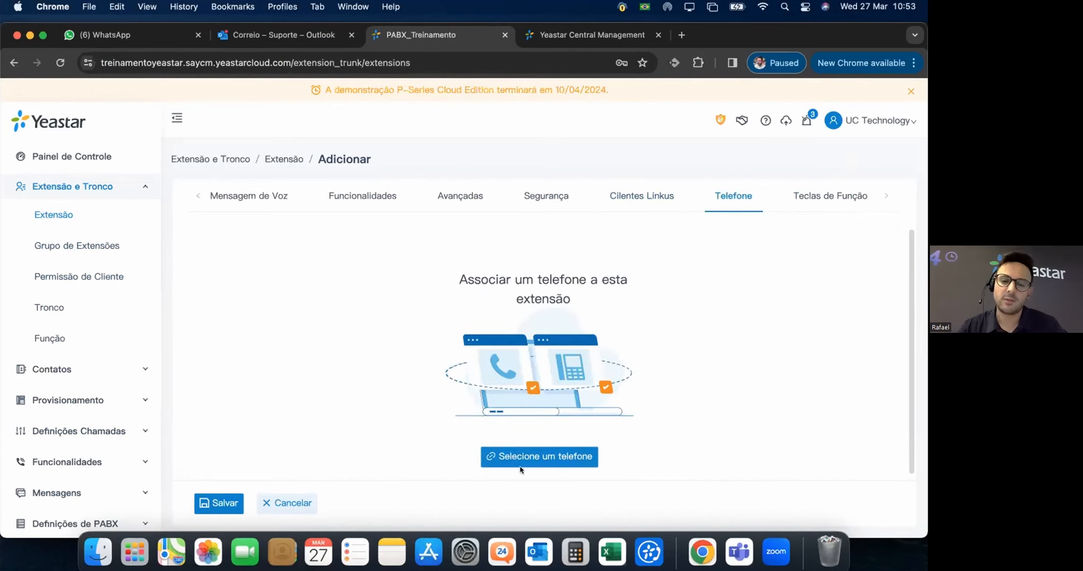
click(559, 458)
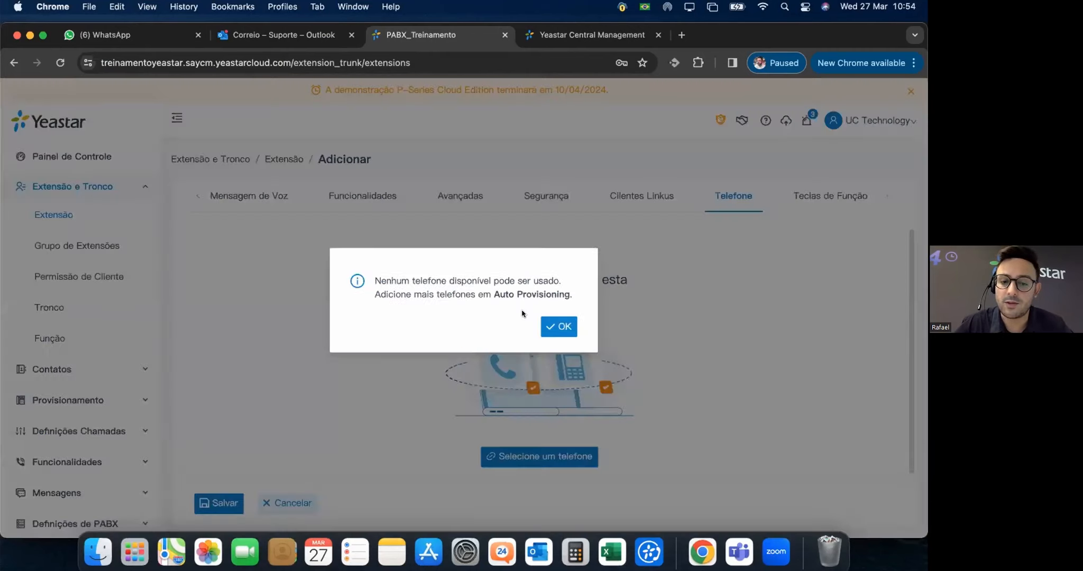
click(565, 327)
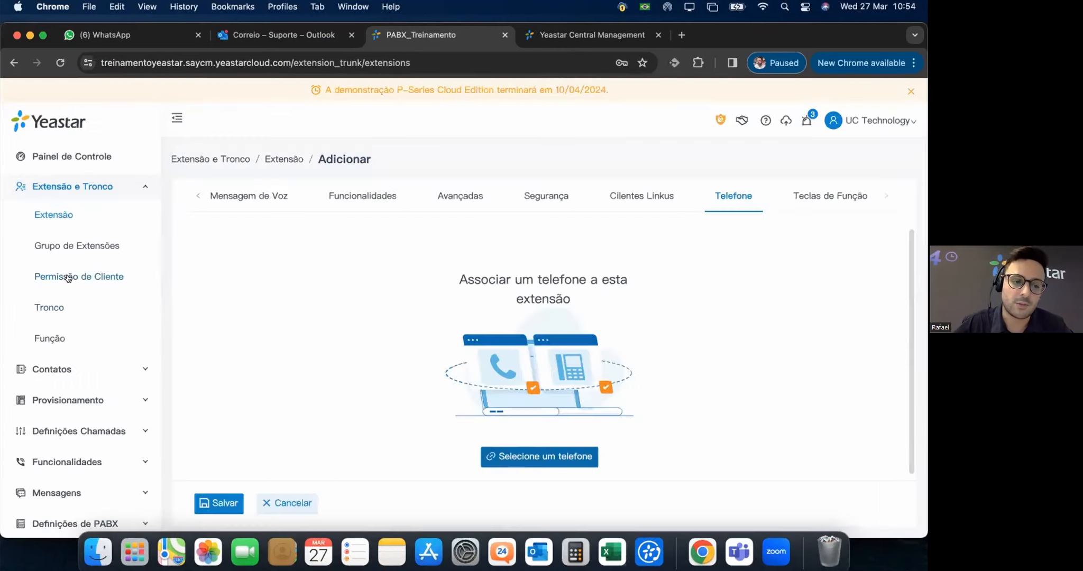
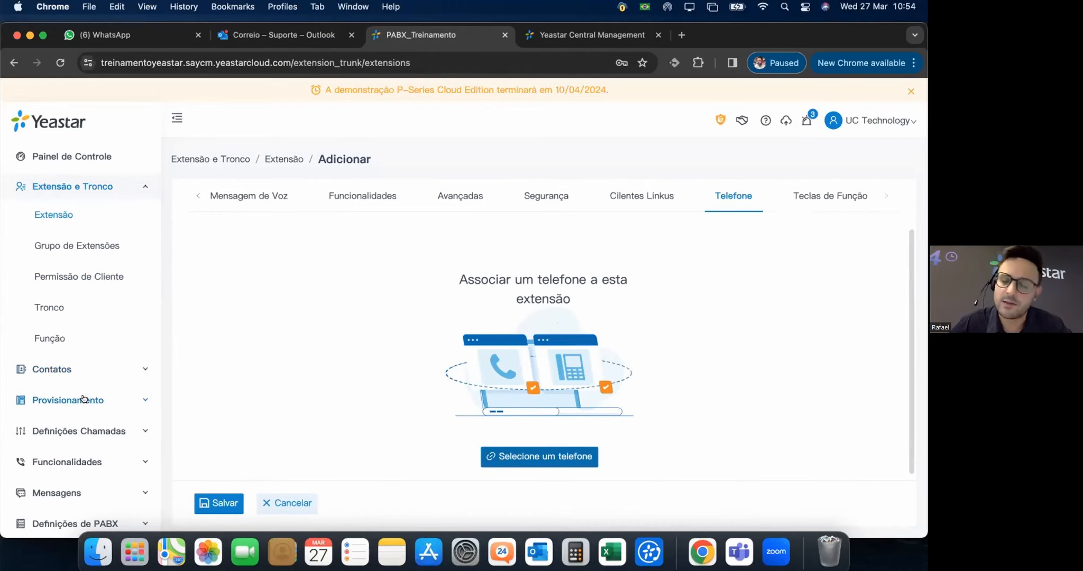
Set function key 1's type to Verificar correio de voz.
click(828, 194)
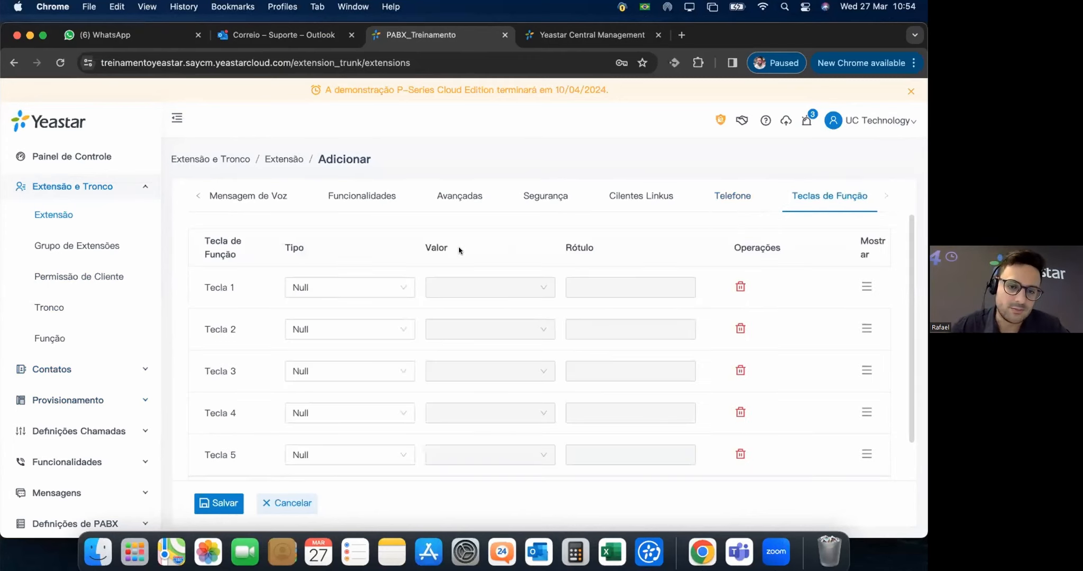
click(399, 287)
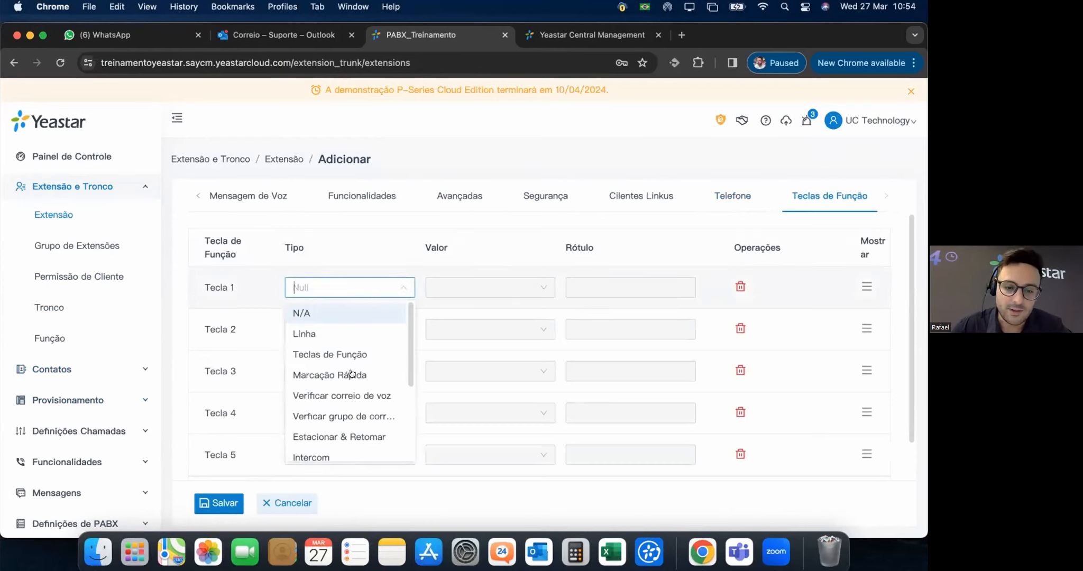
click(322, 397)
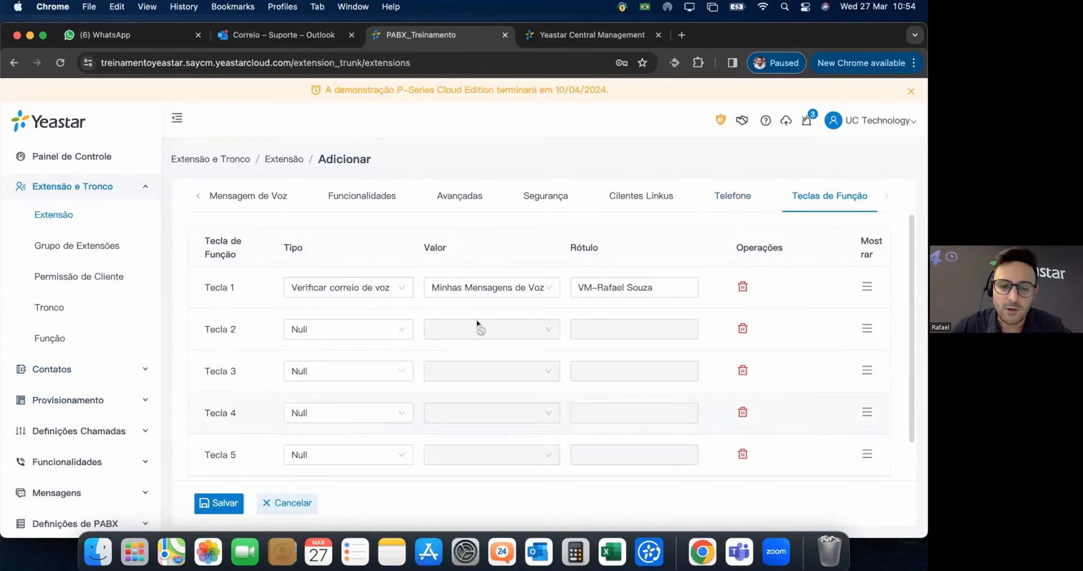
Set function key 2's type to N/A after briefly trying agent login/logout.
click(378, 331)
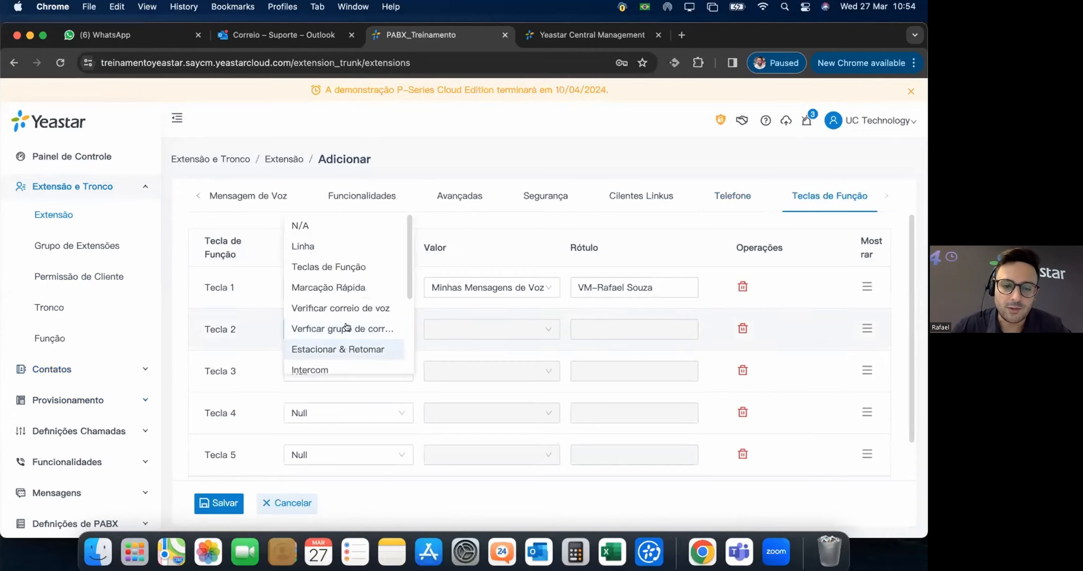
scroll(344, 317, down, 2)
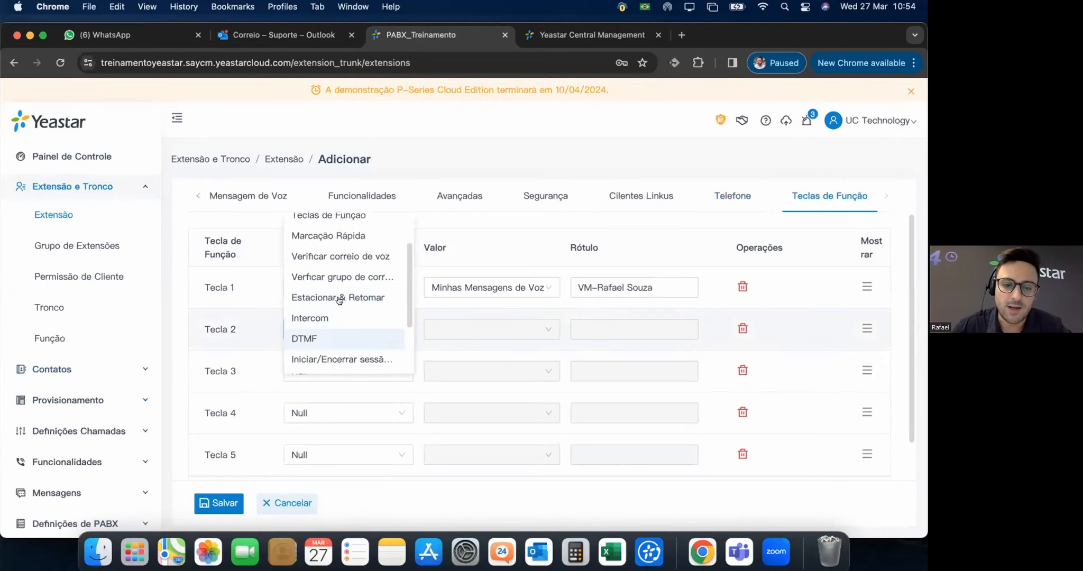
click(344, 358)
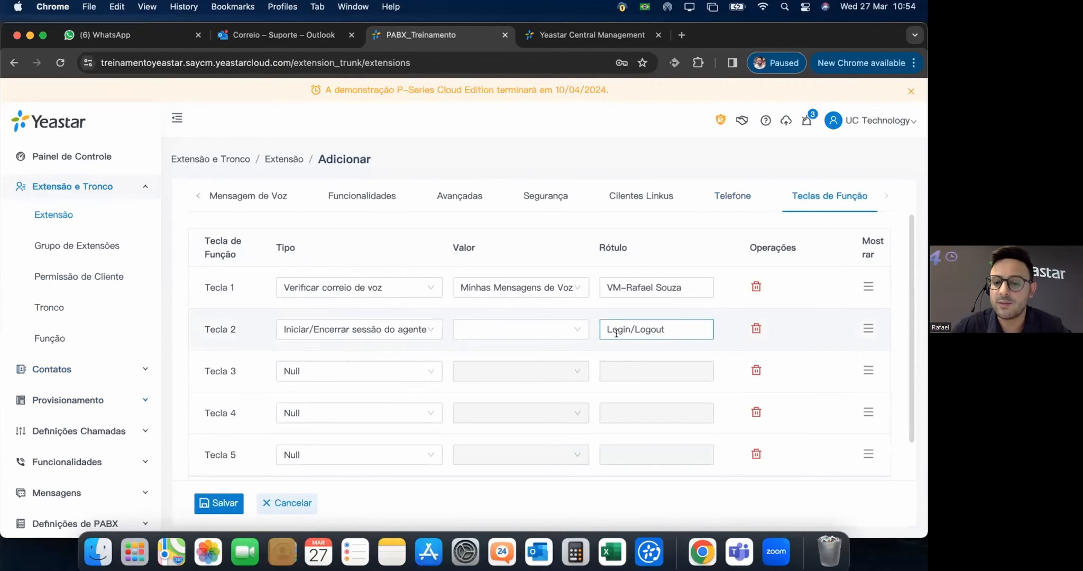
click(563, 327)
click(337, 353)
scroll(386, 369, down, 2)
scroll(529, 305, up, 3)
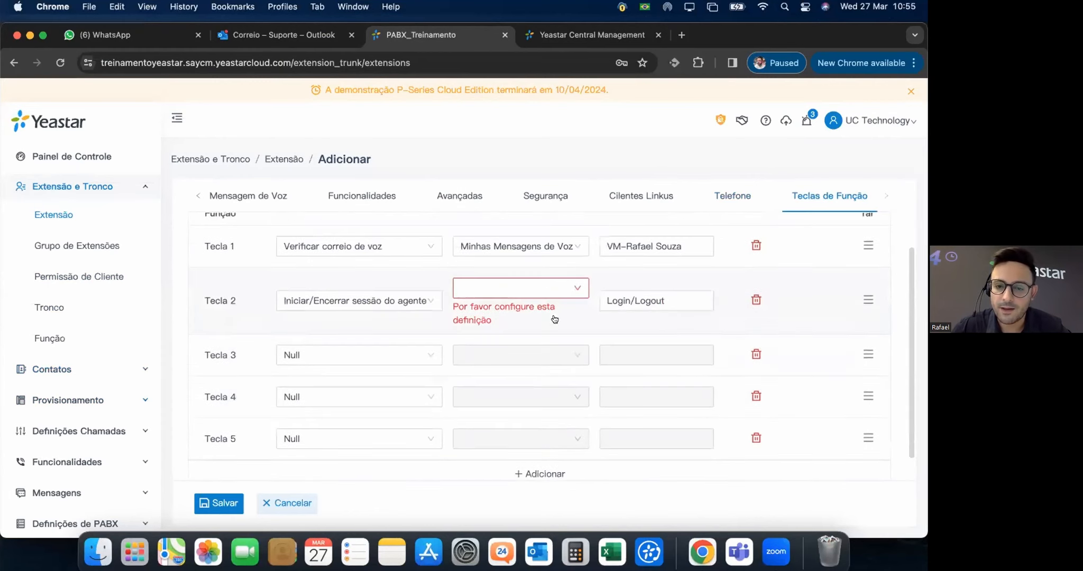
click(566, 326)
click(379, 339)
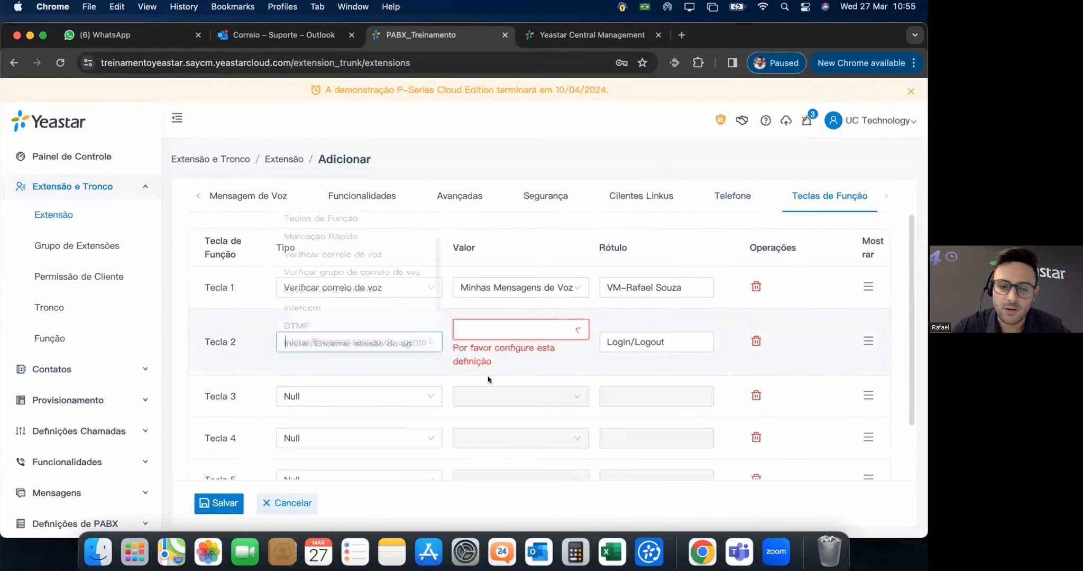
scroll(360, 266, up, 2)
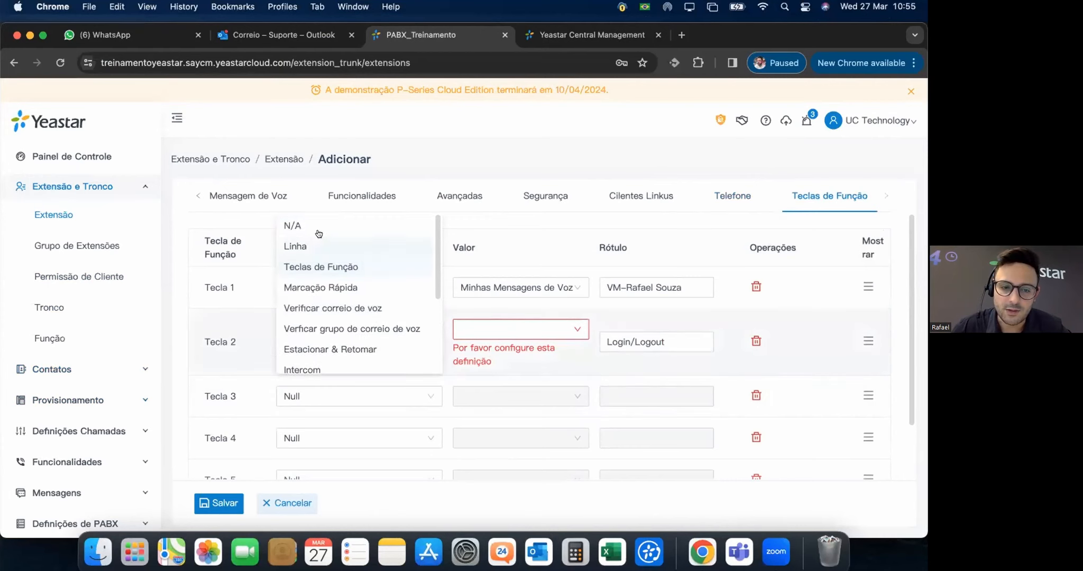
click(317, 231)
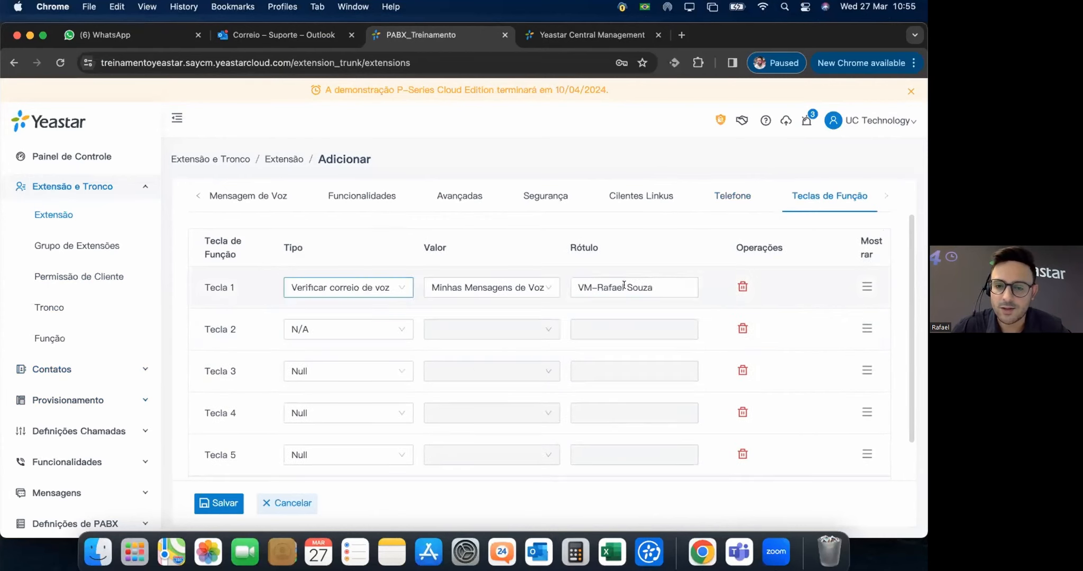
scroll(435, 382, down, 2)
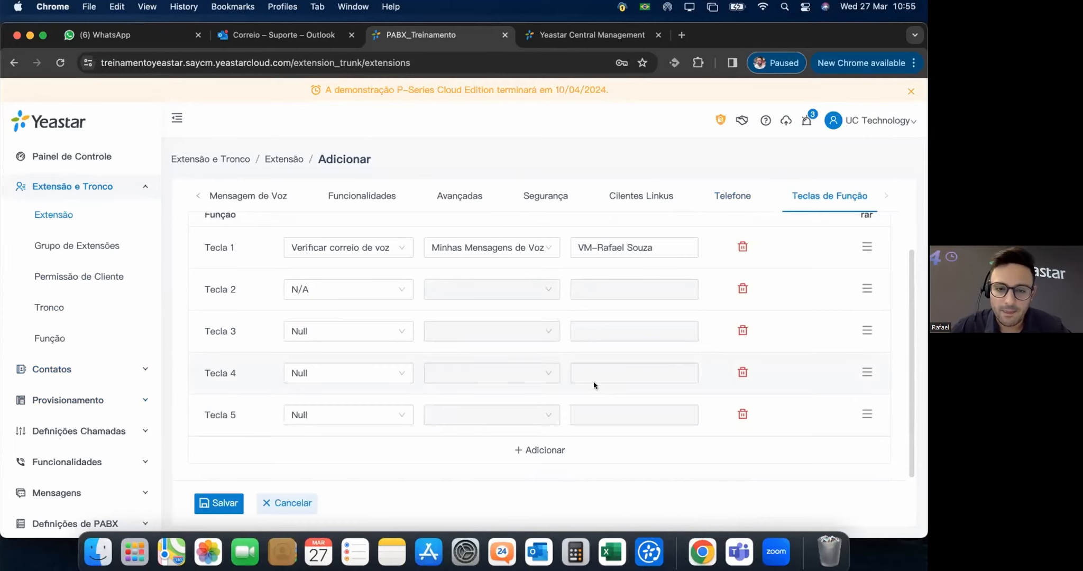
scroll(594, 385, up, 2)
scroll(370, 380, down, 2)
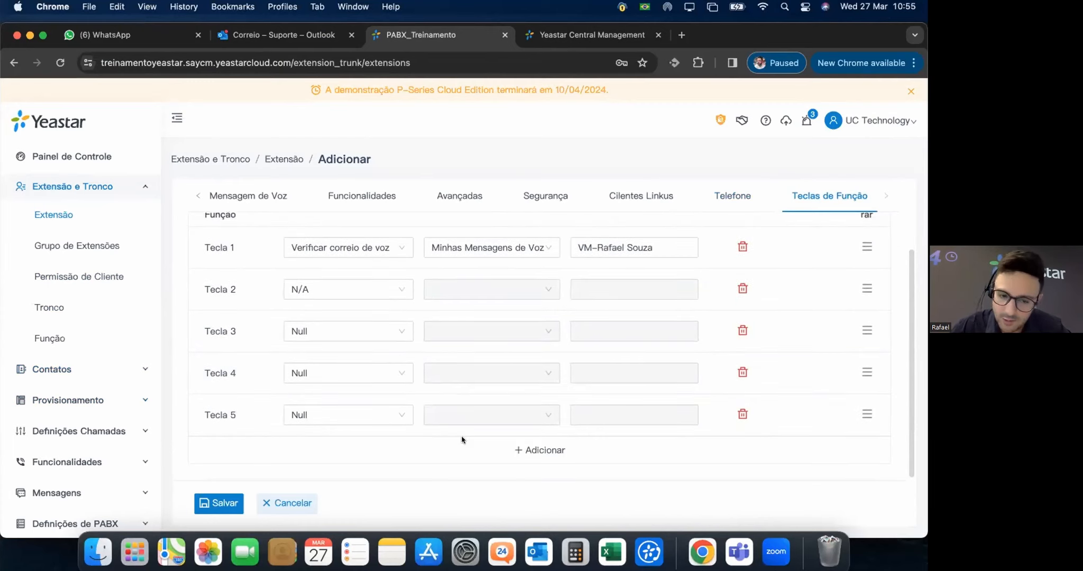
Add a sixth function key, leaving it as Null.
click(366, 453)
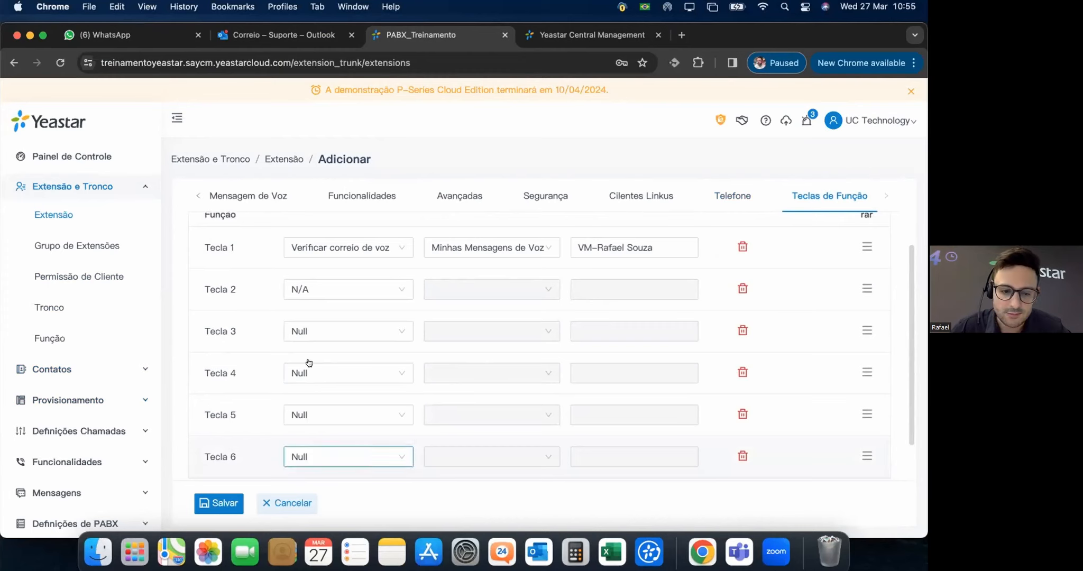
scroll(338, 396, down, 3)
scroll(338, 399, down, 1)
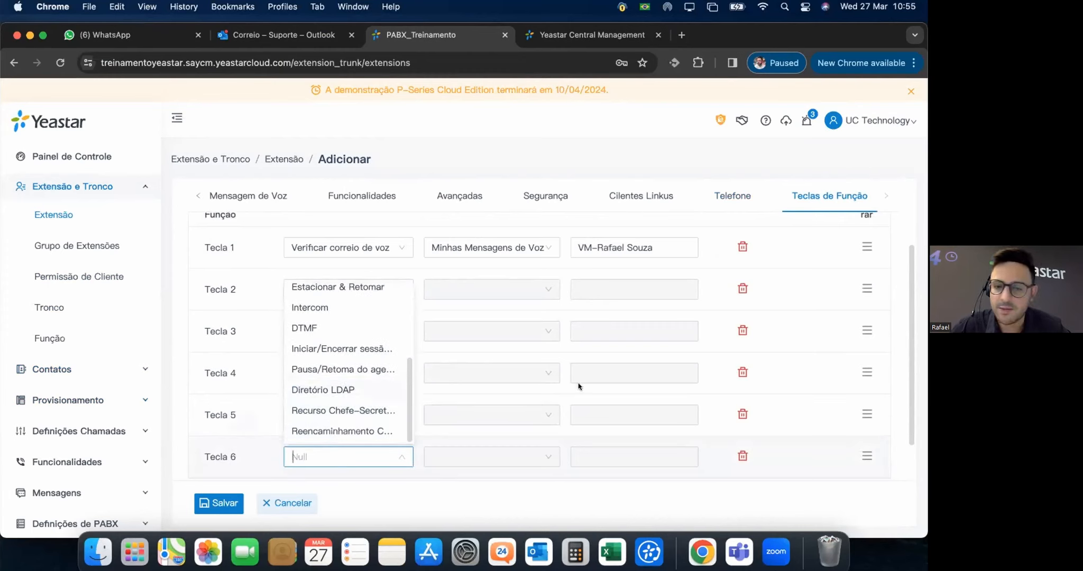
click(278, 389)
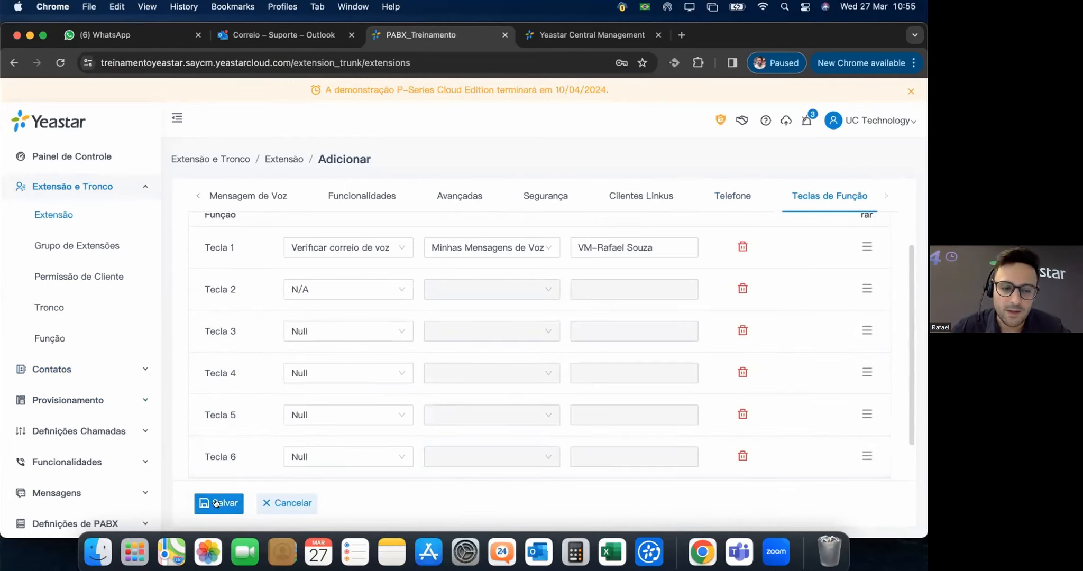
click(197, 194)
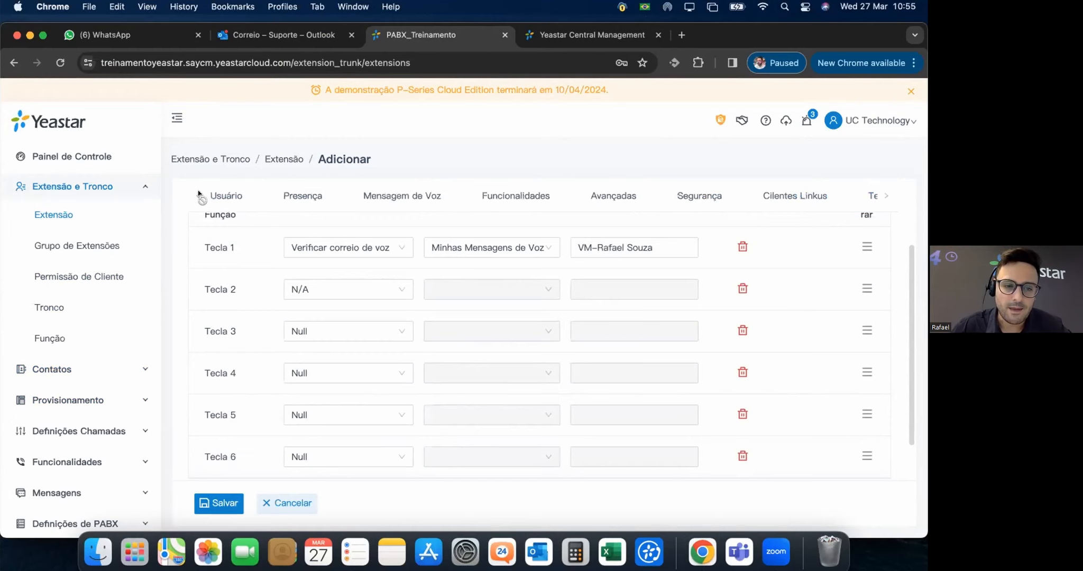
Review extension 1000's user and extension details on the Usuário tab, then save it.
click(223, 196)
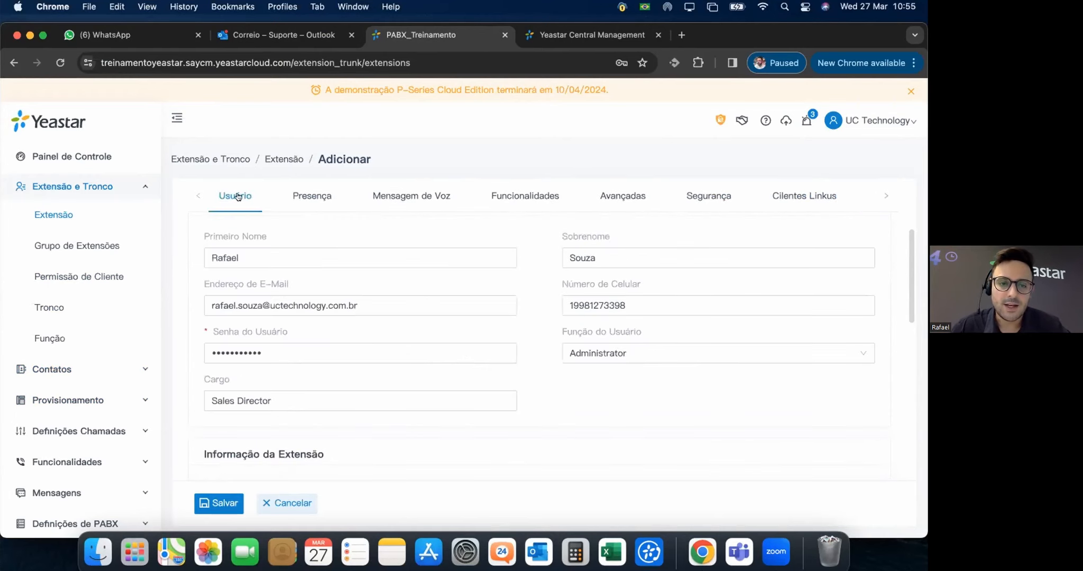
click(243, 257)
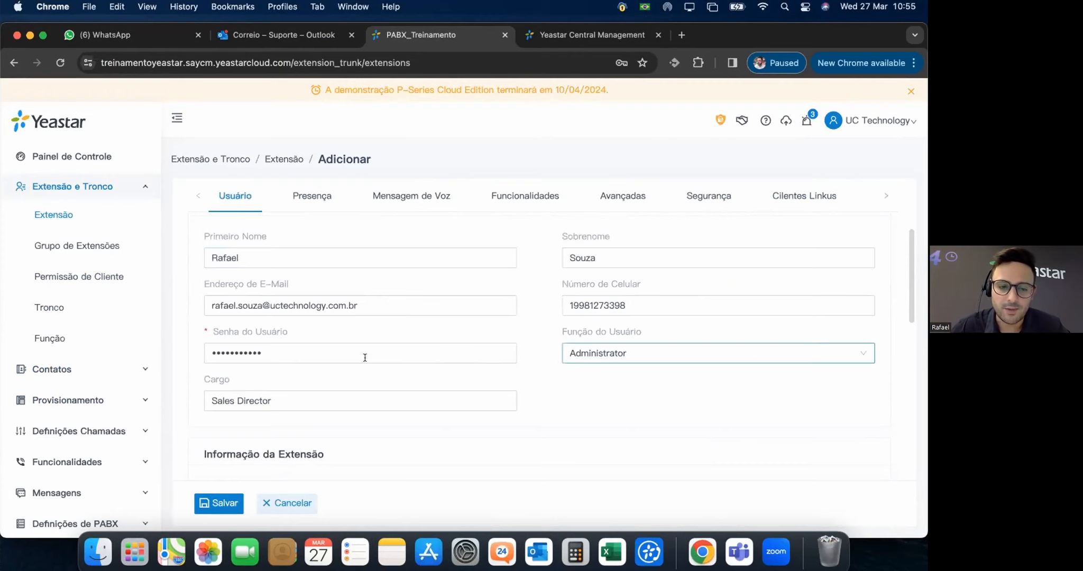
scroll(356, 374, down, 3)
scroll(213, 396, down, 2)
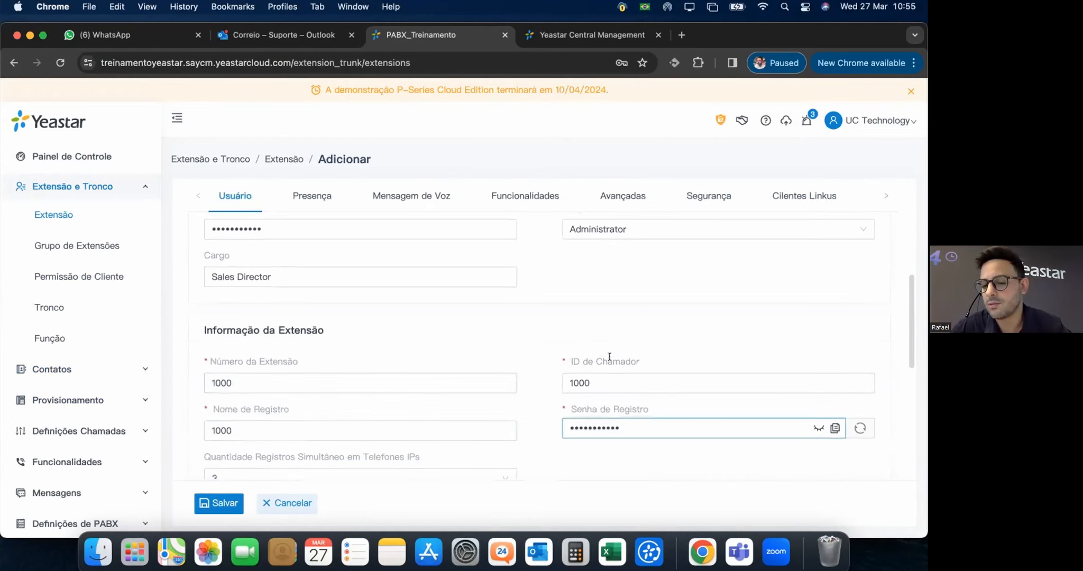
scroll(607, 355, down, 2)
scroll(195, 463, down, 2)
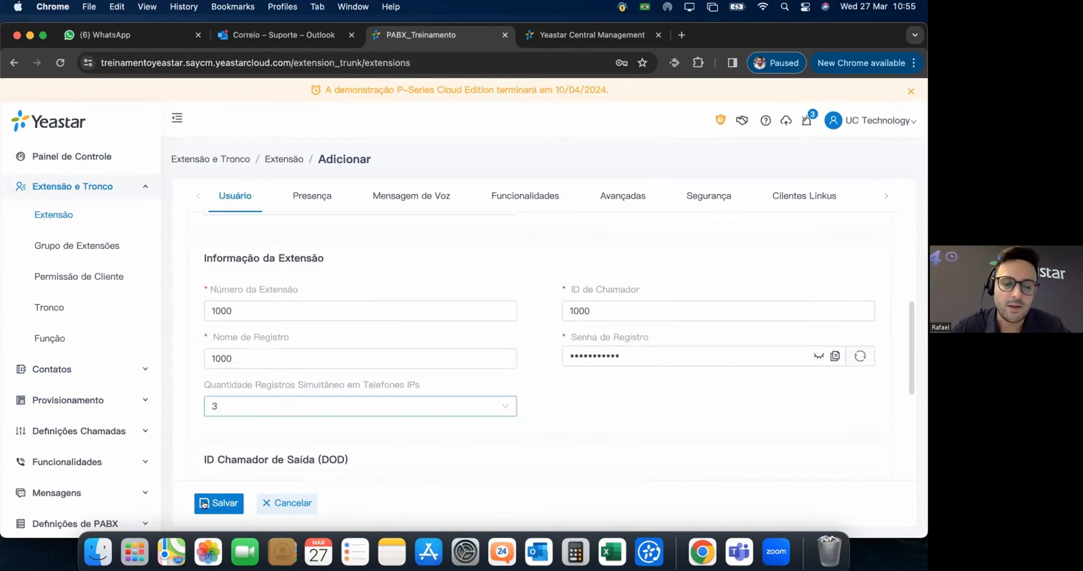
click(221, 502)
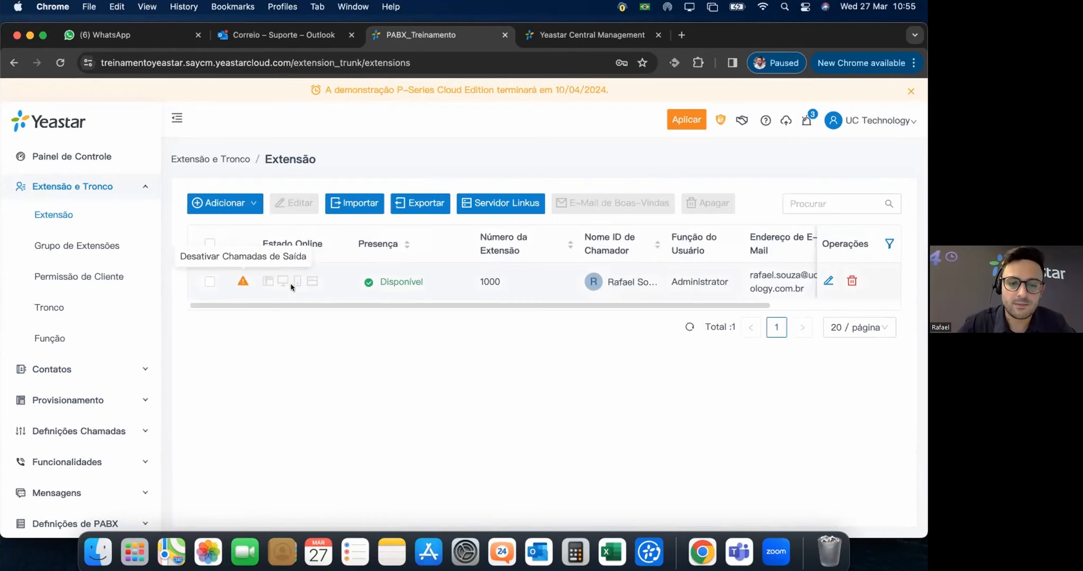
Uncheck Desativar Chamadas de Saída in extension 1000's Segurança settings and save.
click(450, 284)
double_click(490, 287)
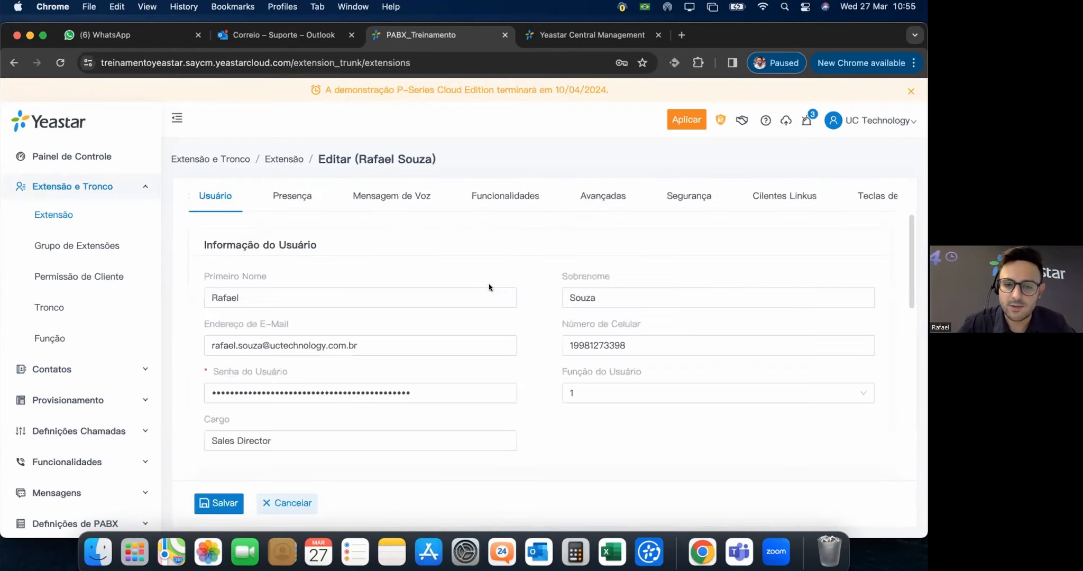
click(697, 196)
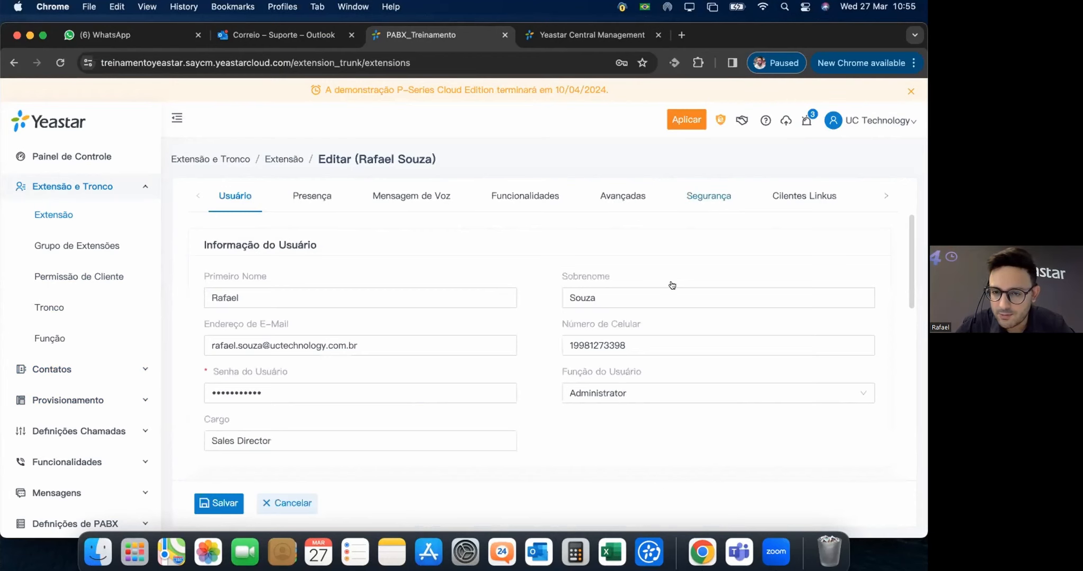
scroll(603, 312, down, 5)
click(209, 268)
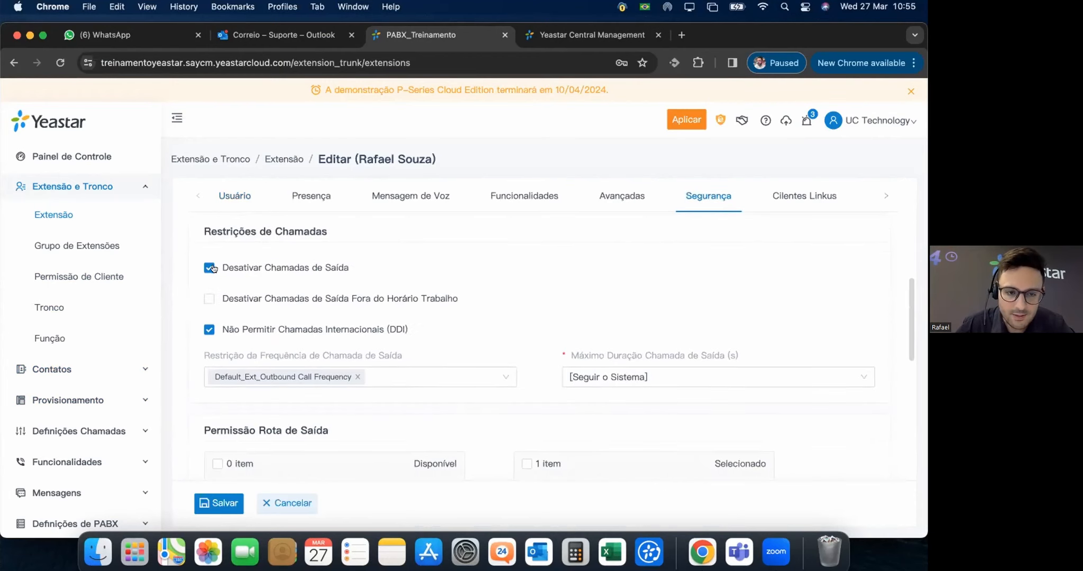
click(212, 503)
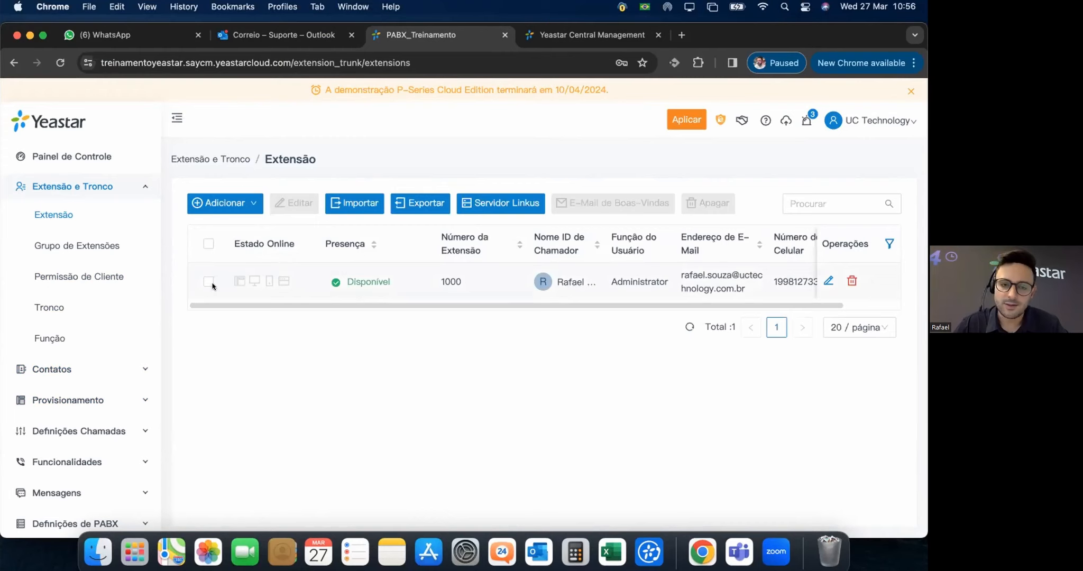
Apply the pending configuration changes and send extension 1000 its welcome e-mail.
click(681, 119)
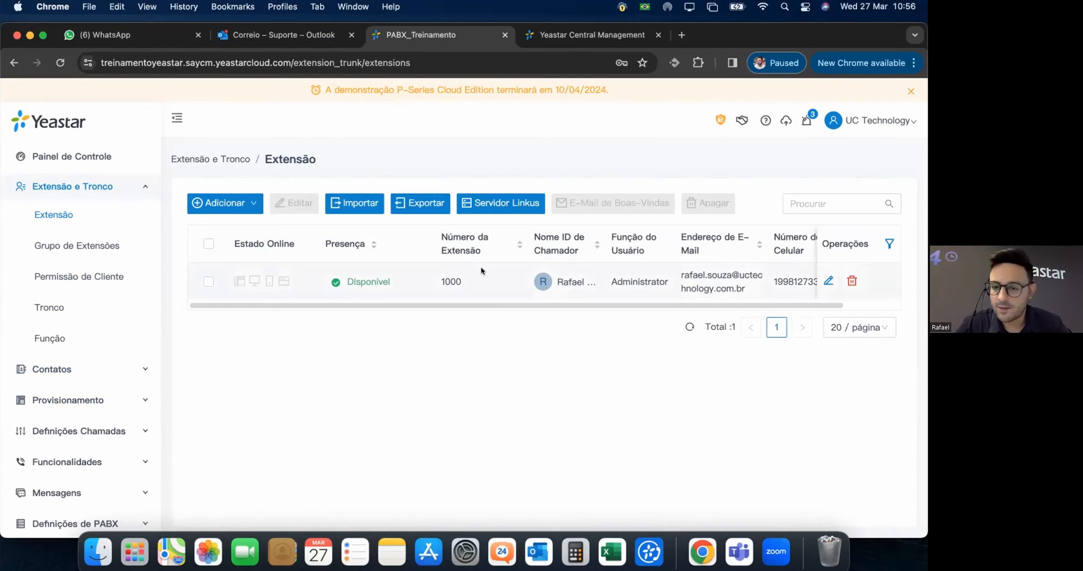
click(207, 282)
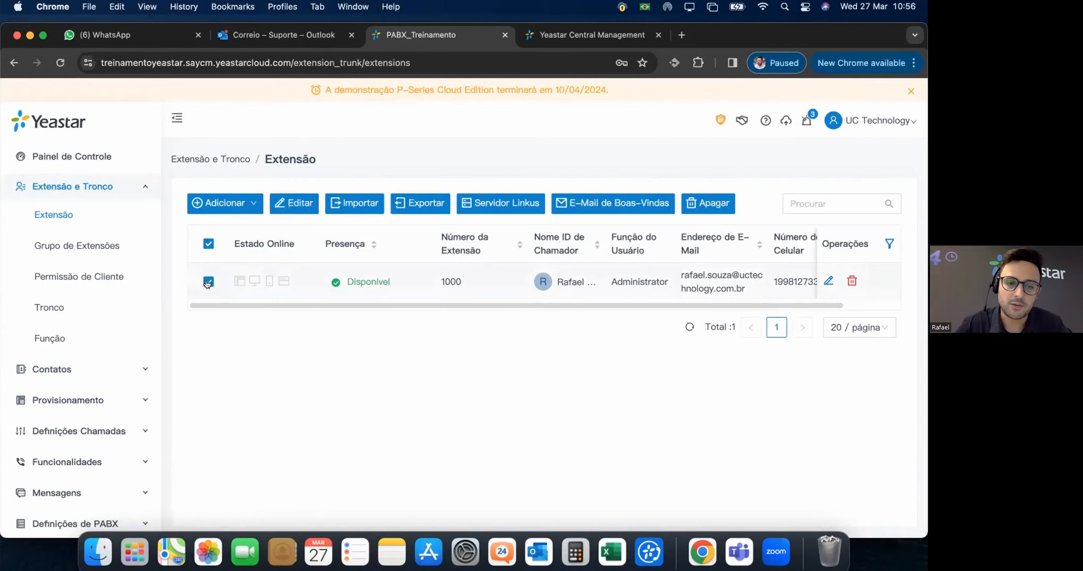
click(636, 204)
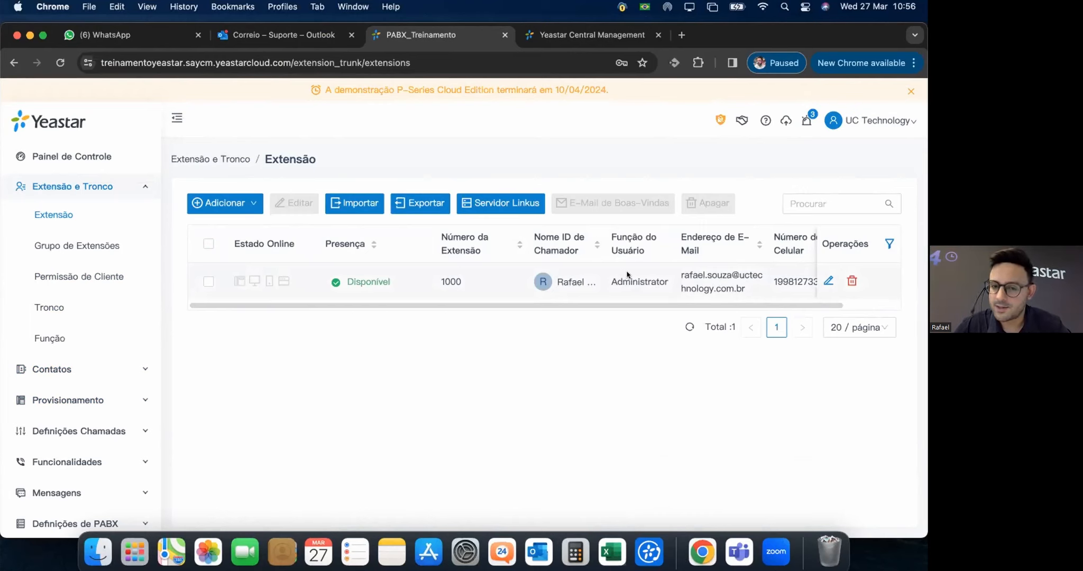
mouse_move(236, 282)
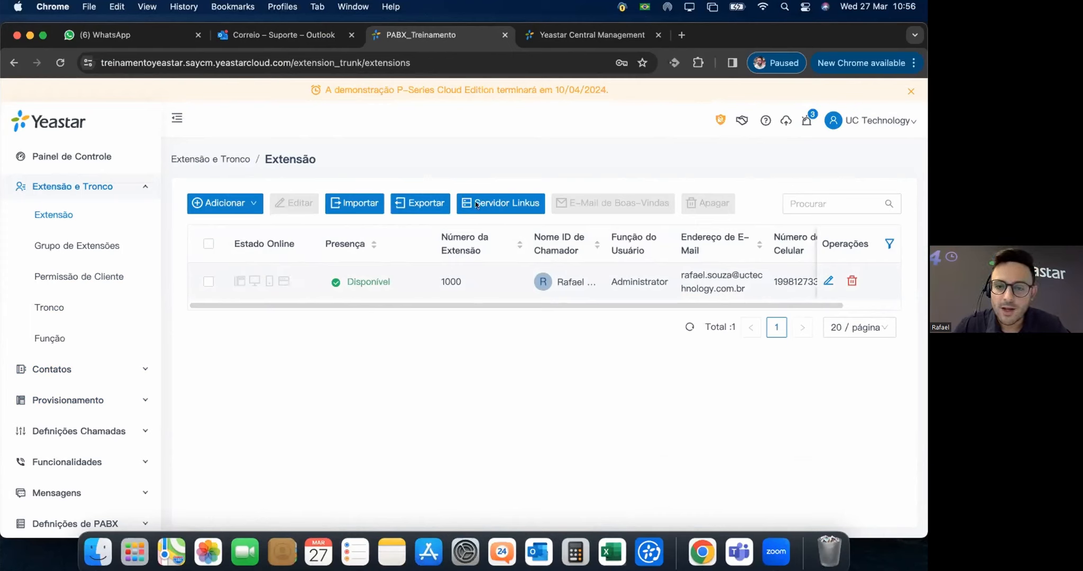
click(507, 203)
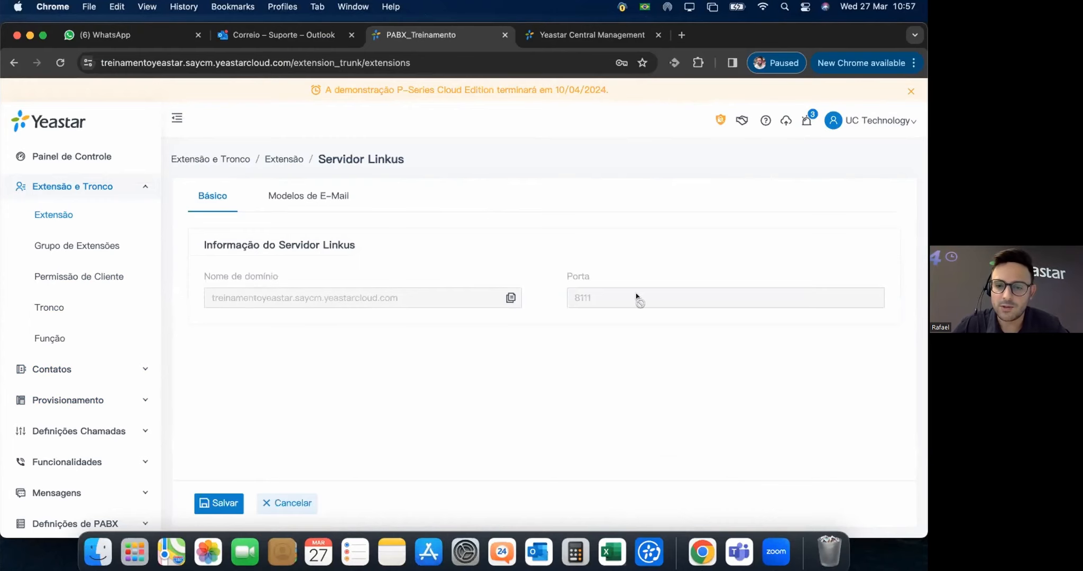
click(311, 195)
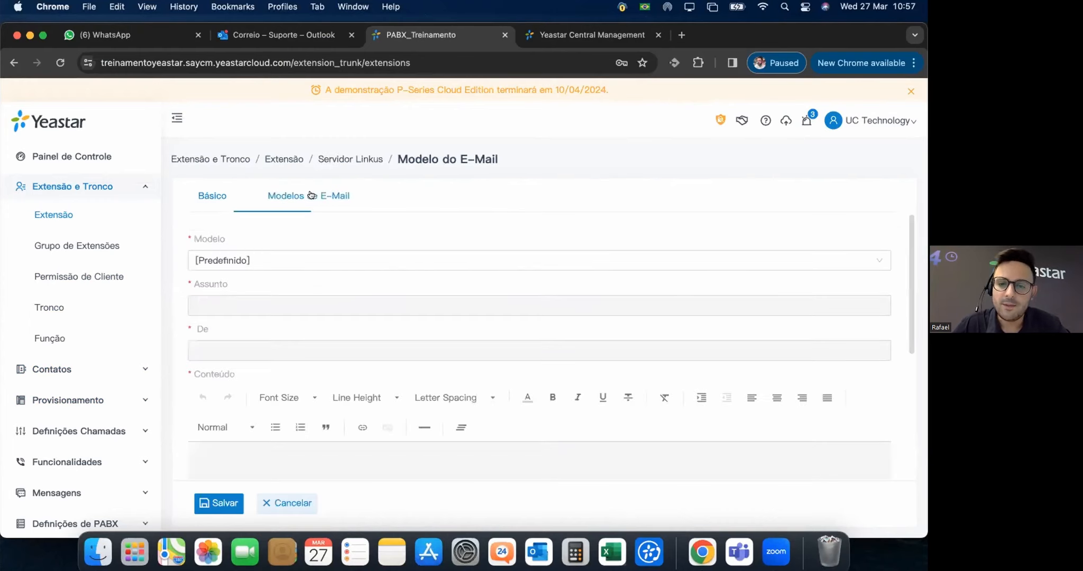
scroll(518, 304, down, 5)
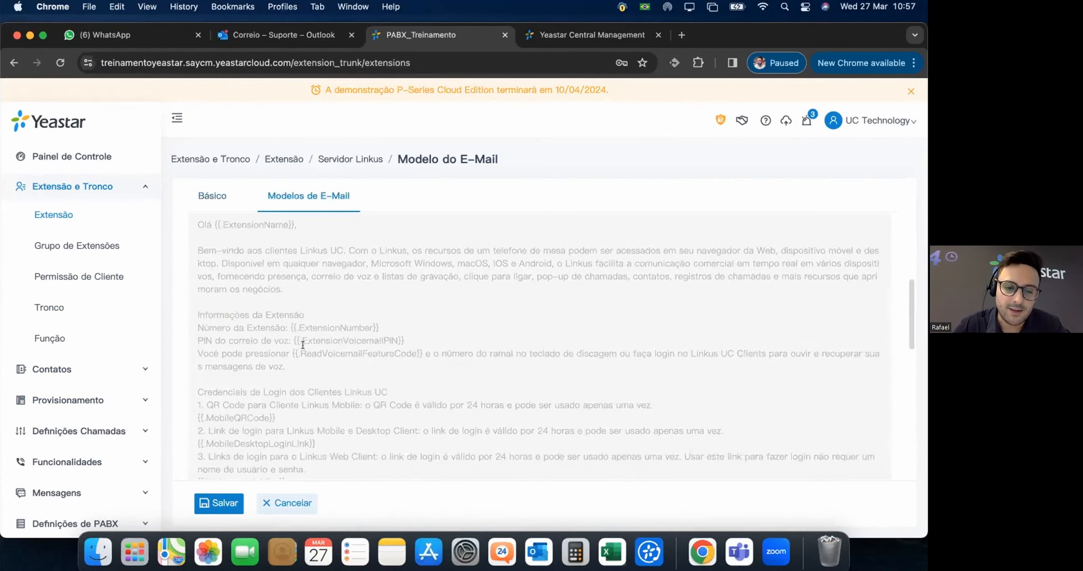
scroll(374, 358, down, 2)
scroll(327, 370, down, 5)
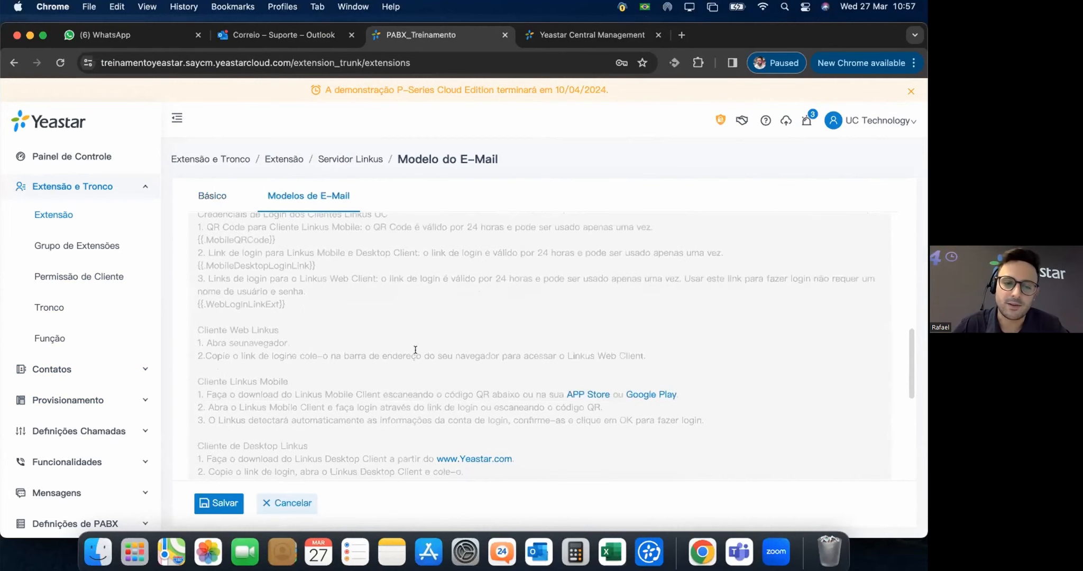
scroll(402, 354, down, 2)
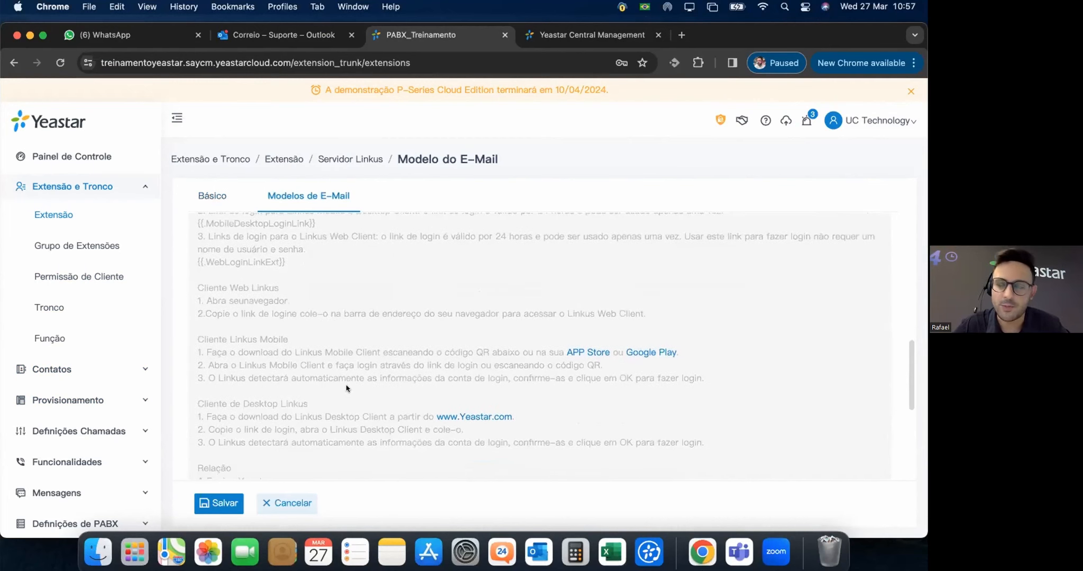
scroll(347, 388, down, 1)
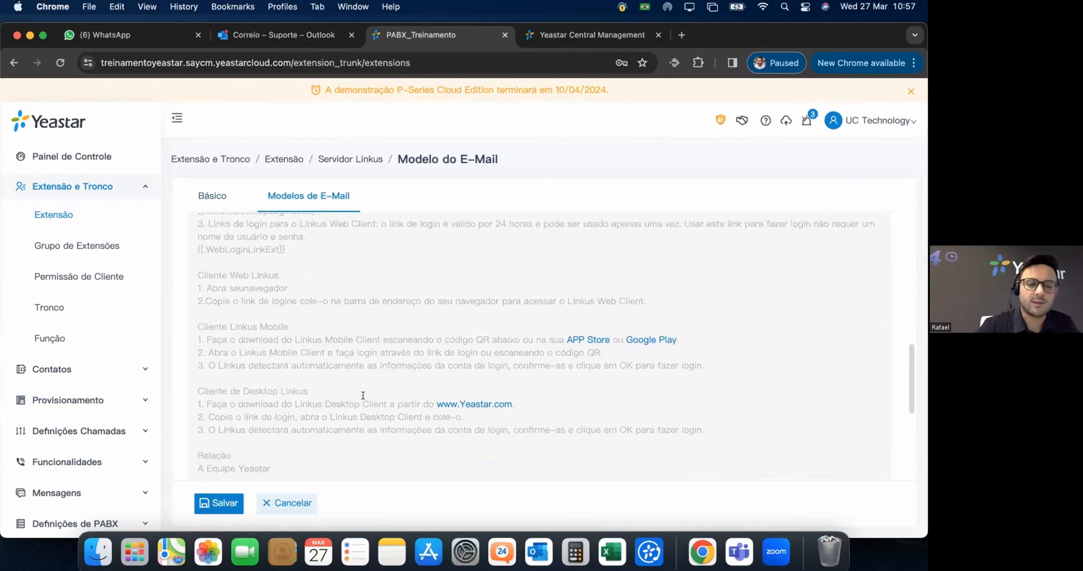
scroll(384, 426, down, 1)
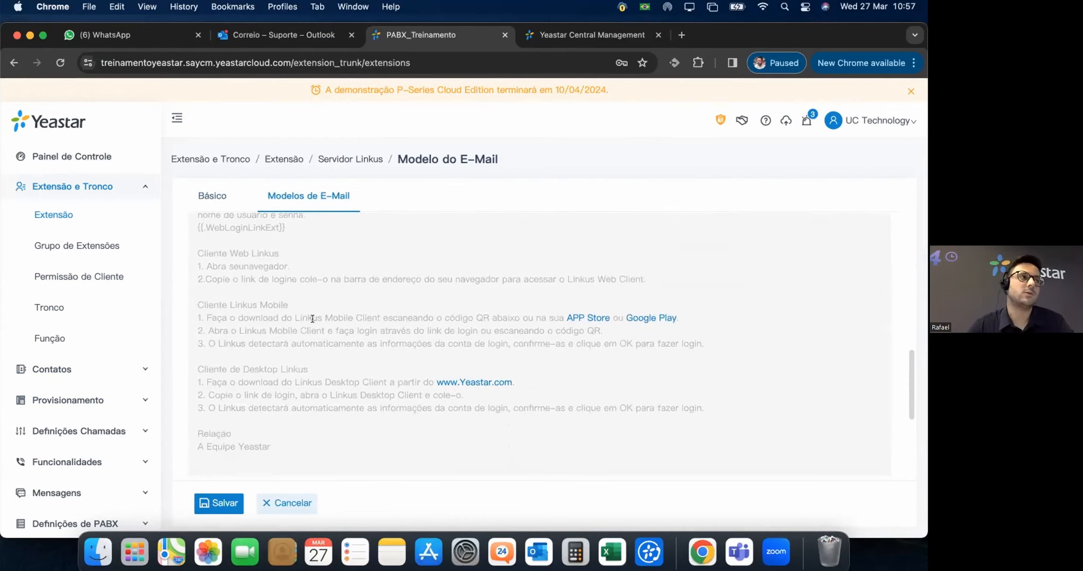
scroll(313, 317, up, 10)
click(290, 503)
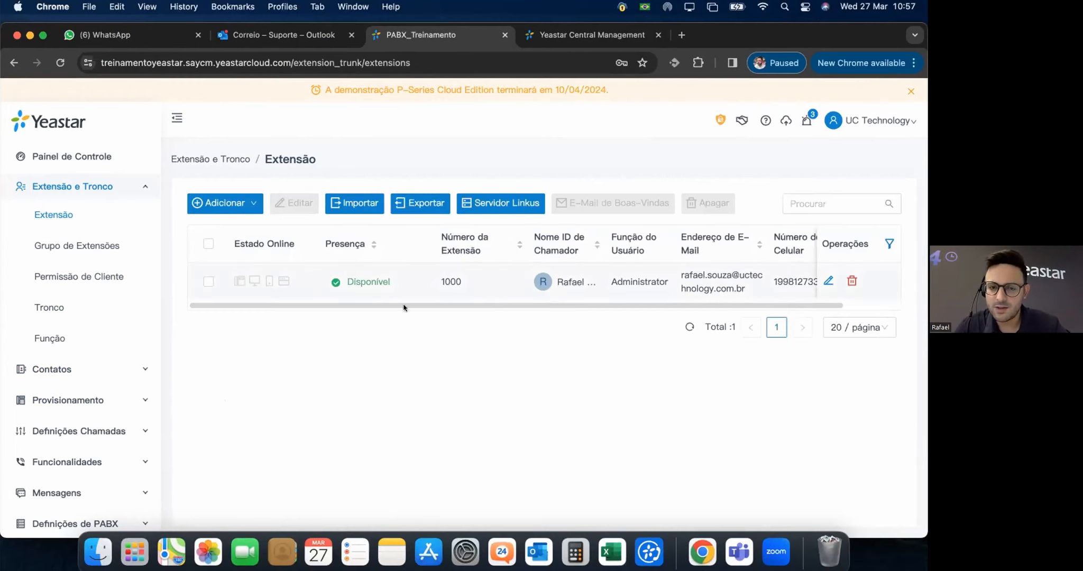
click(205, 284)
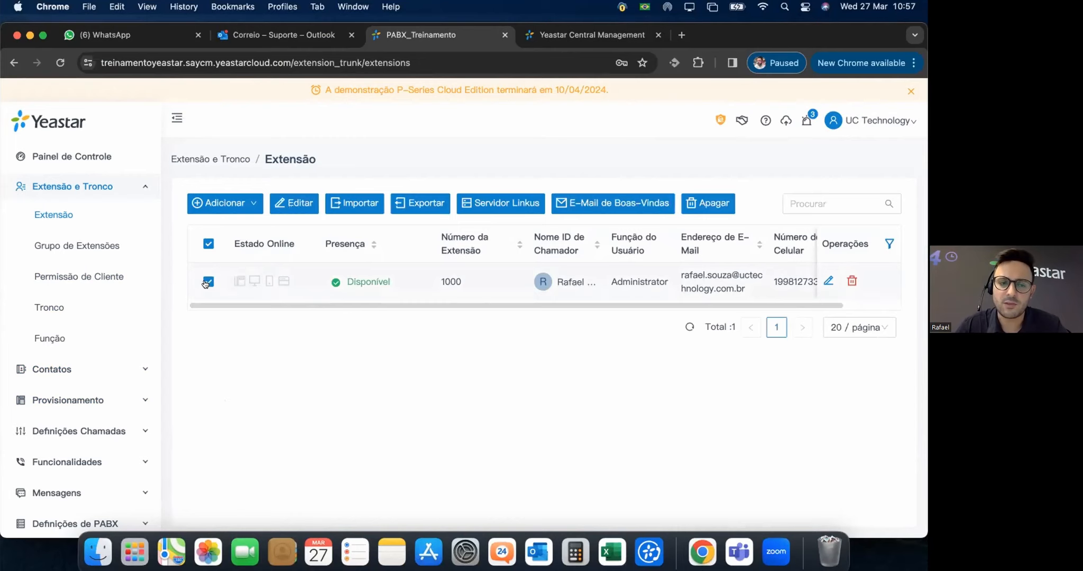
click(208, 283)
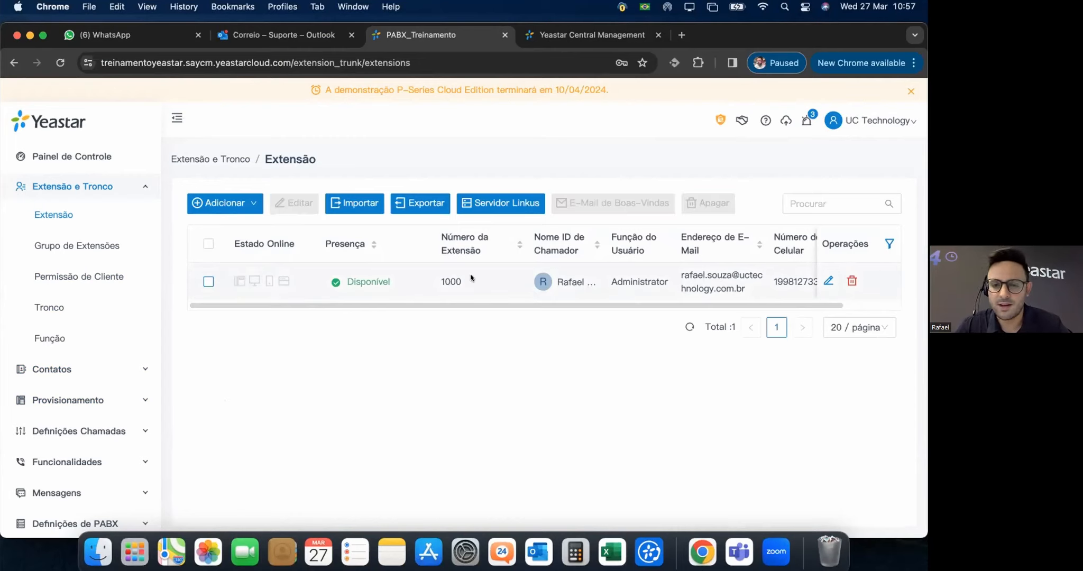
click(493, 277)
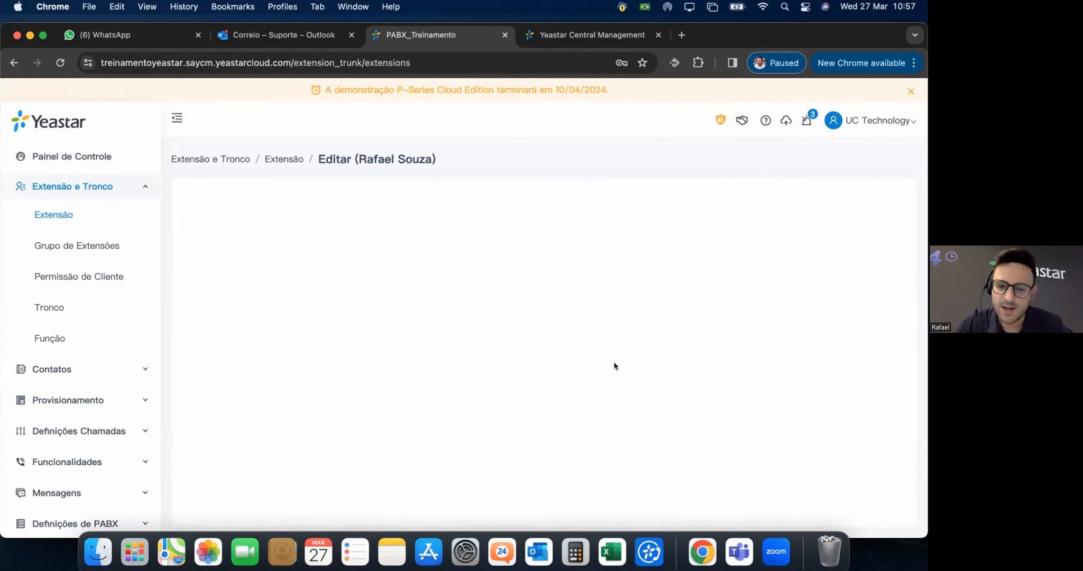
drag(279, 377, 194, 354)
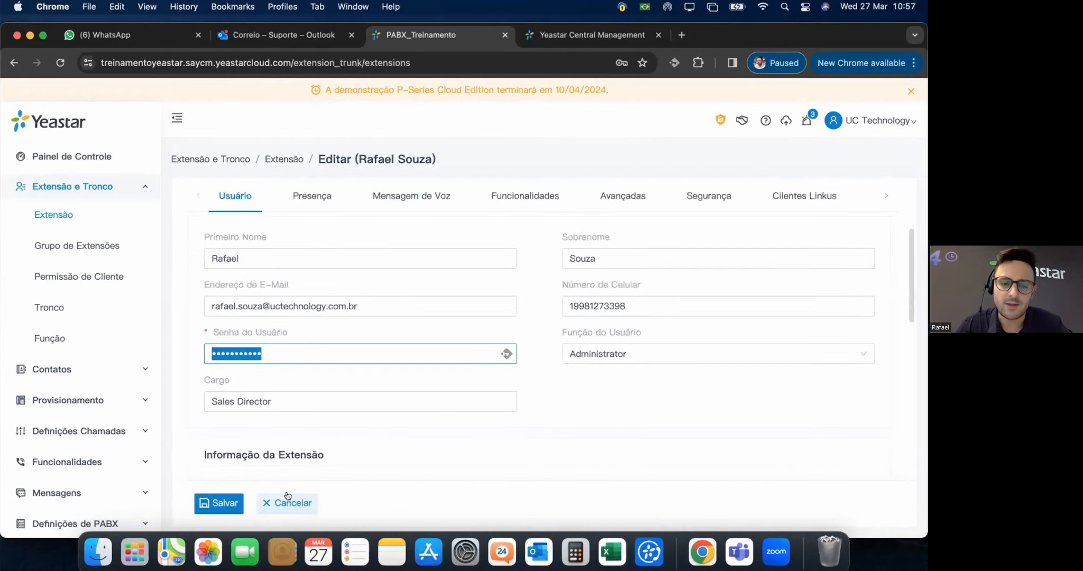
click(625, 458)
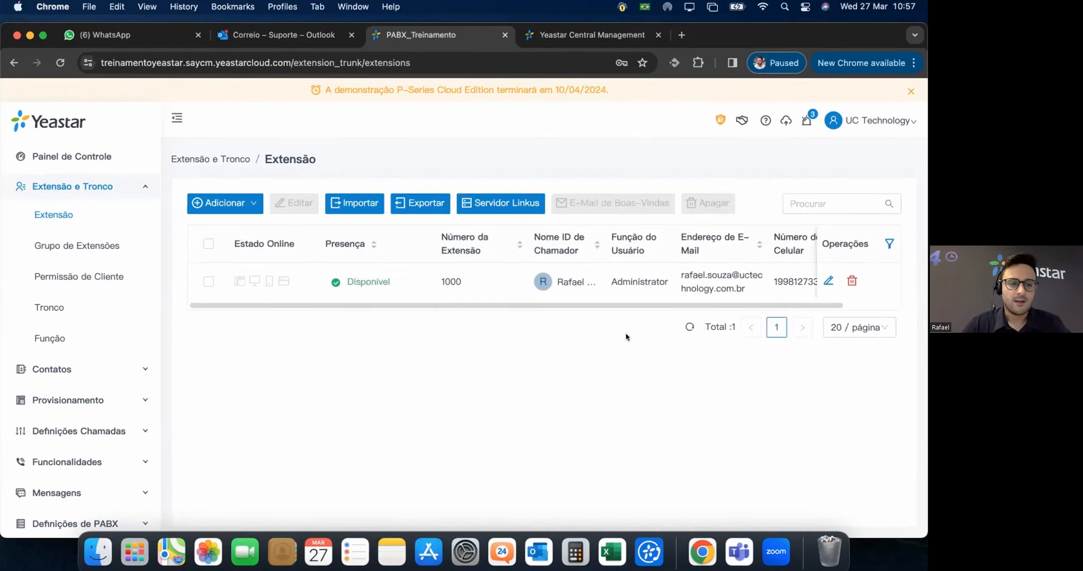
Open the Default_All_Extensions extension group for editing.
click(76, 248)
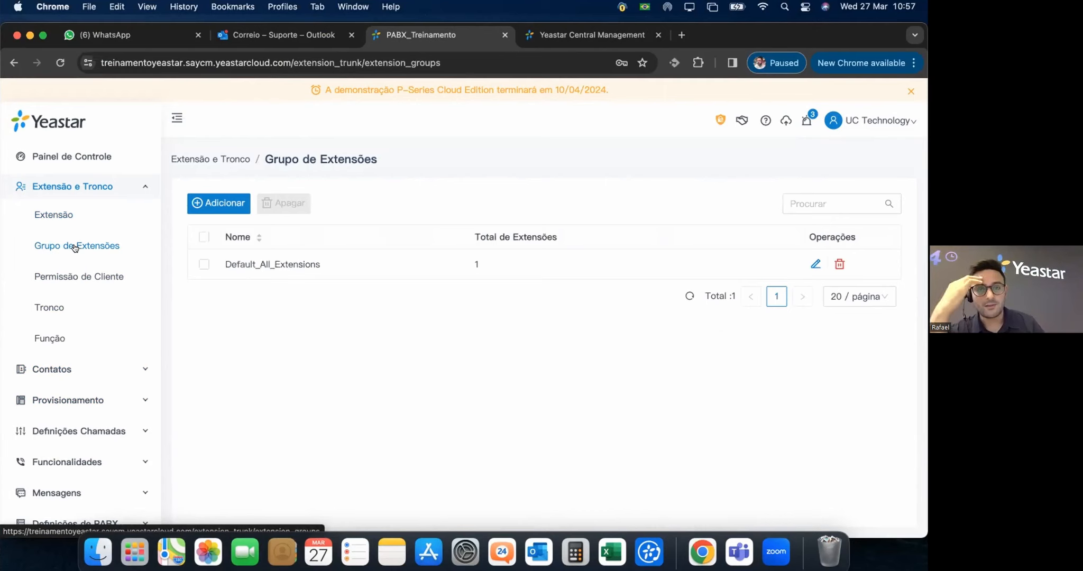
click(548, 255)
scroll(447, 418, down, 3)
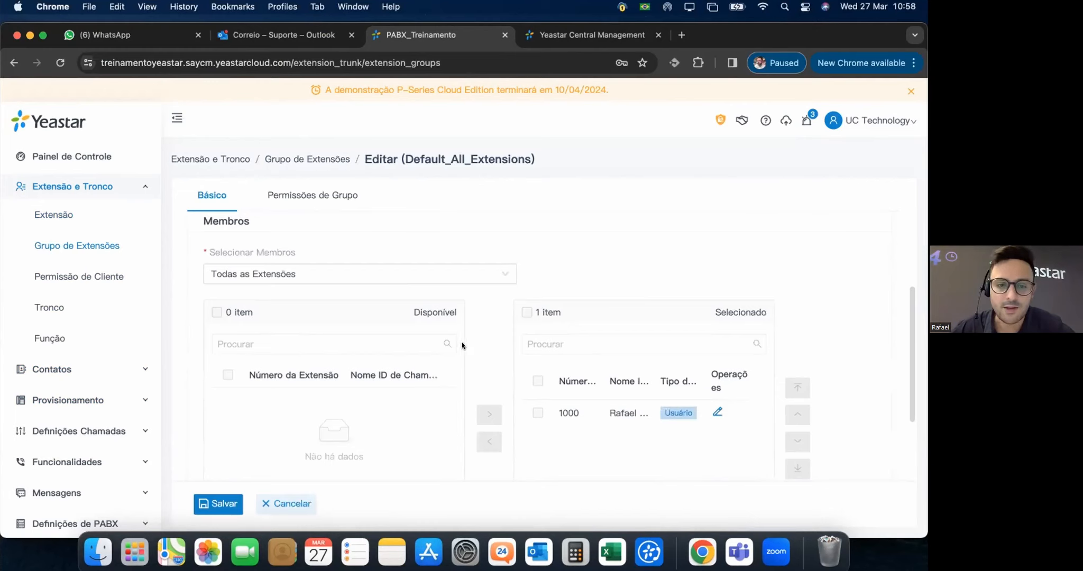
scroll(398, 334, down, 1)
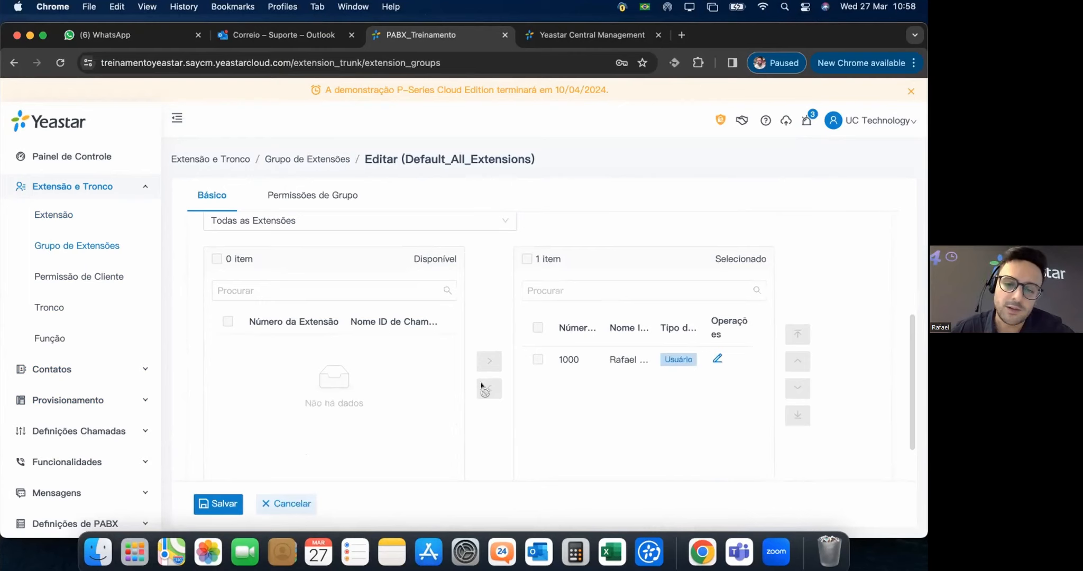
scroll(460, 317, up, 1)
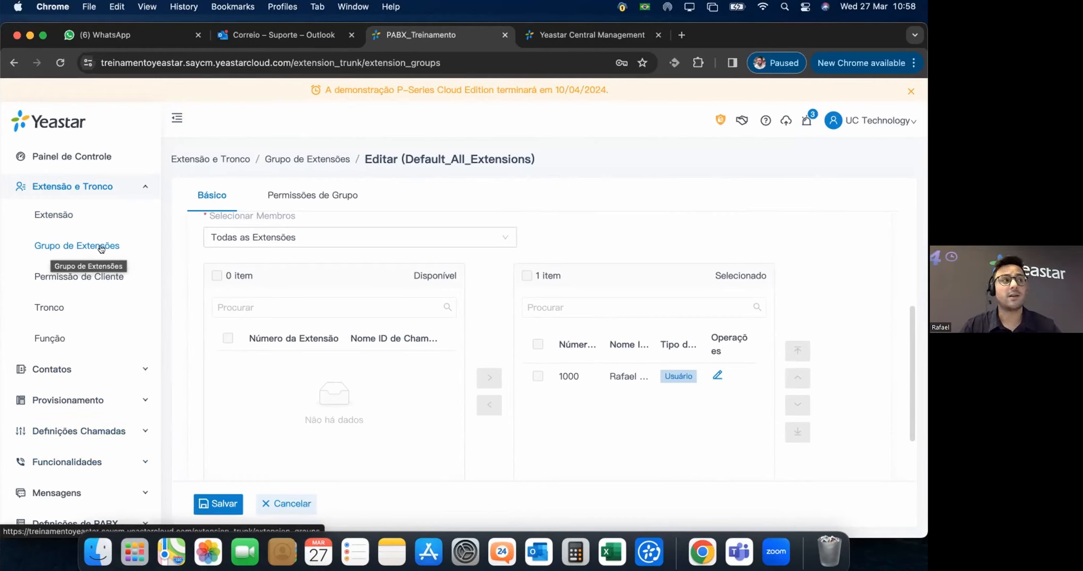
Change member 1000's user type to Gerente, after trying Personalizado, and confirm.
click(717, 375)
click(521, 245)
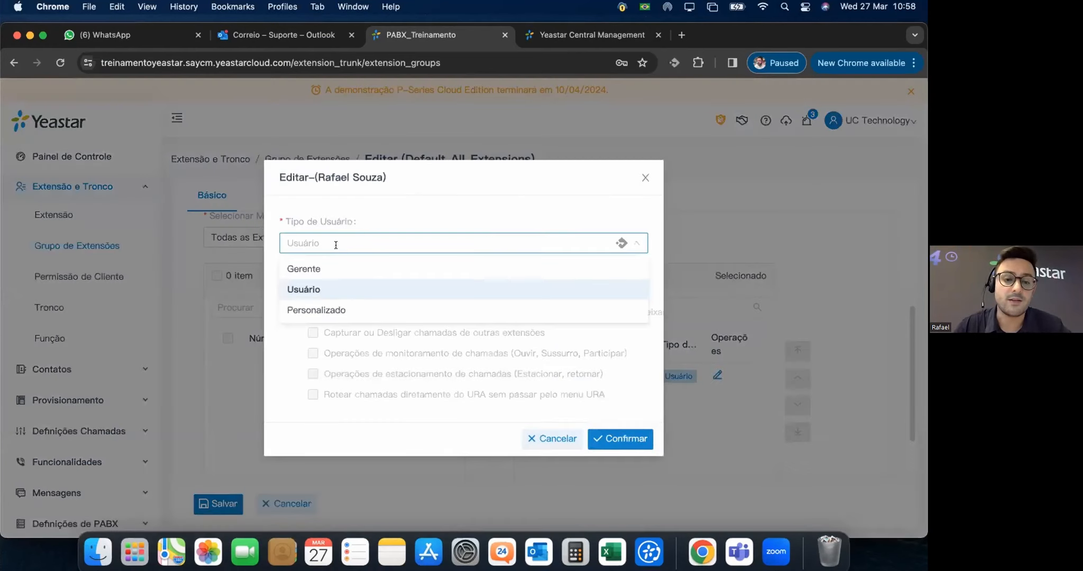
click(302, 267)
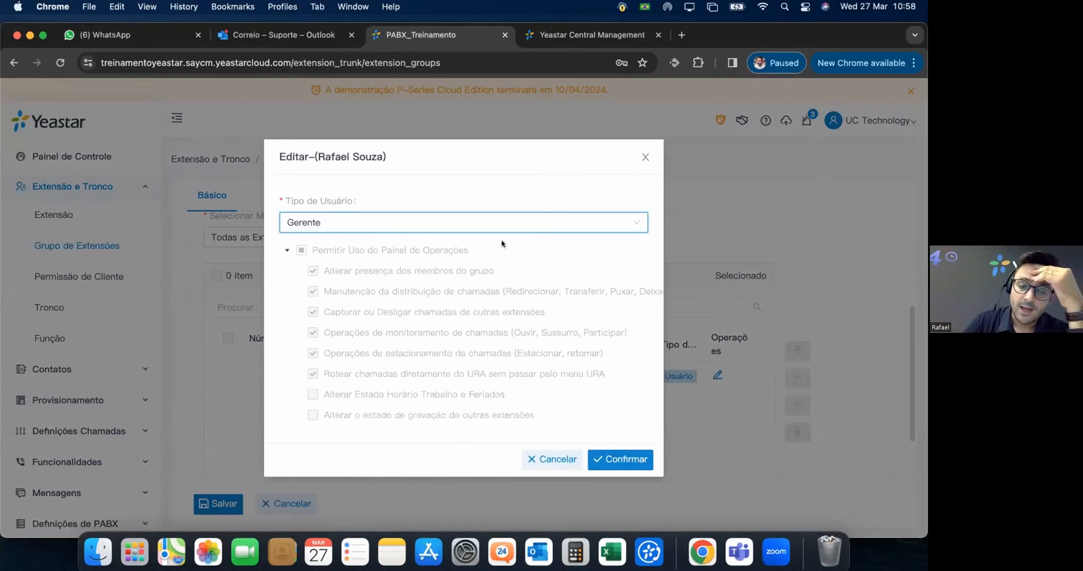
click(328, 220)
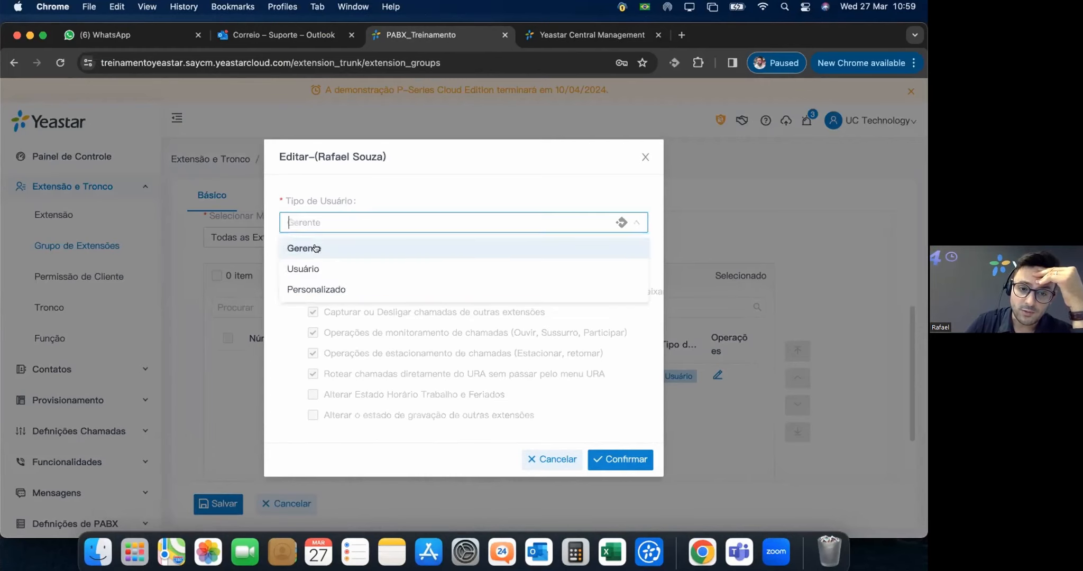
click(328, 289)
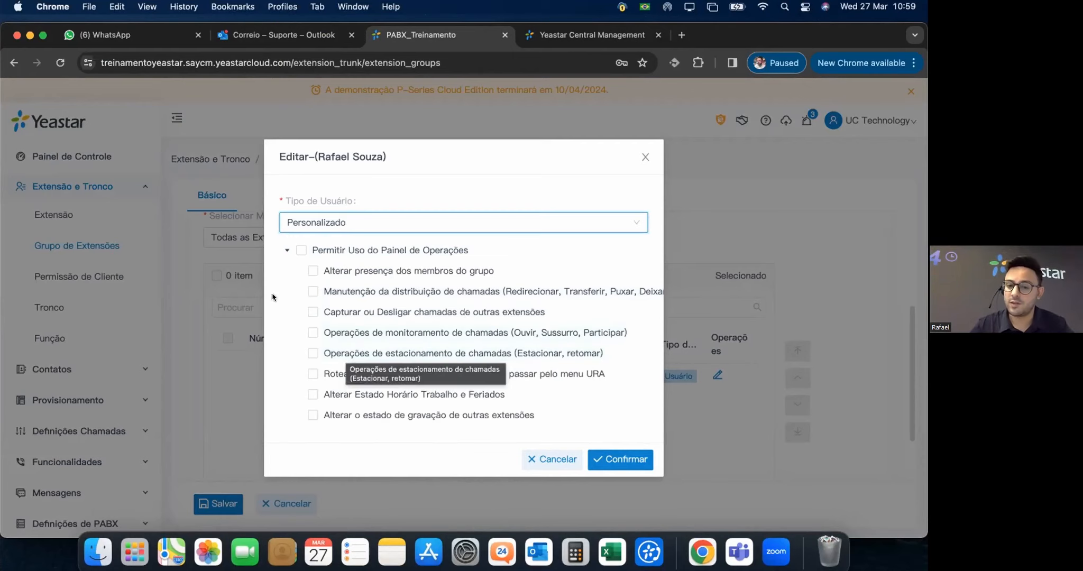
click(311, 291)
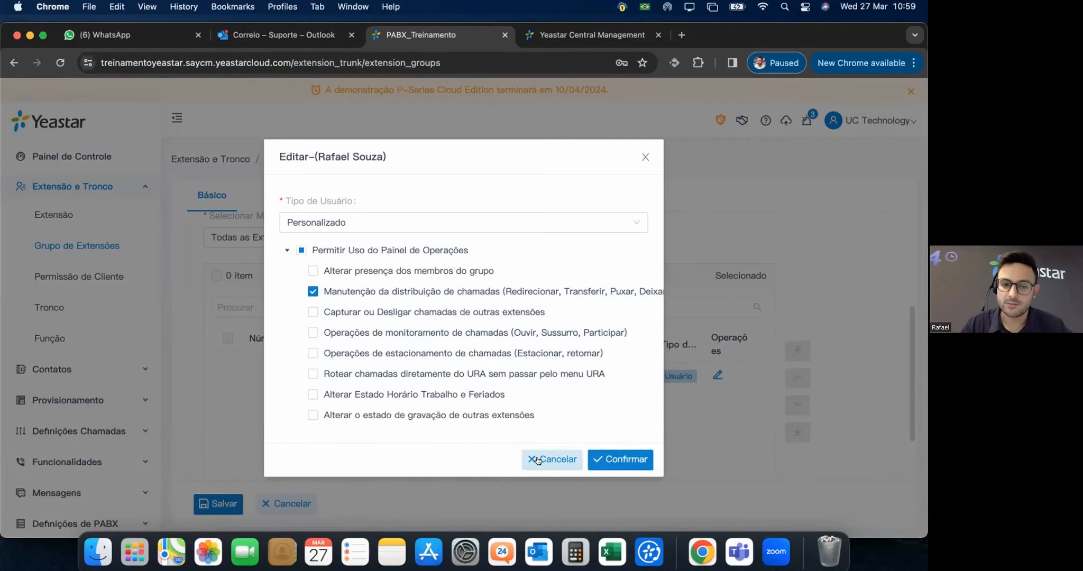
click(374, 233)
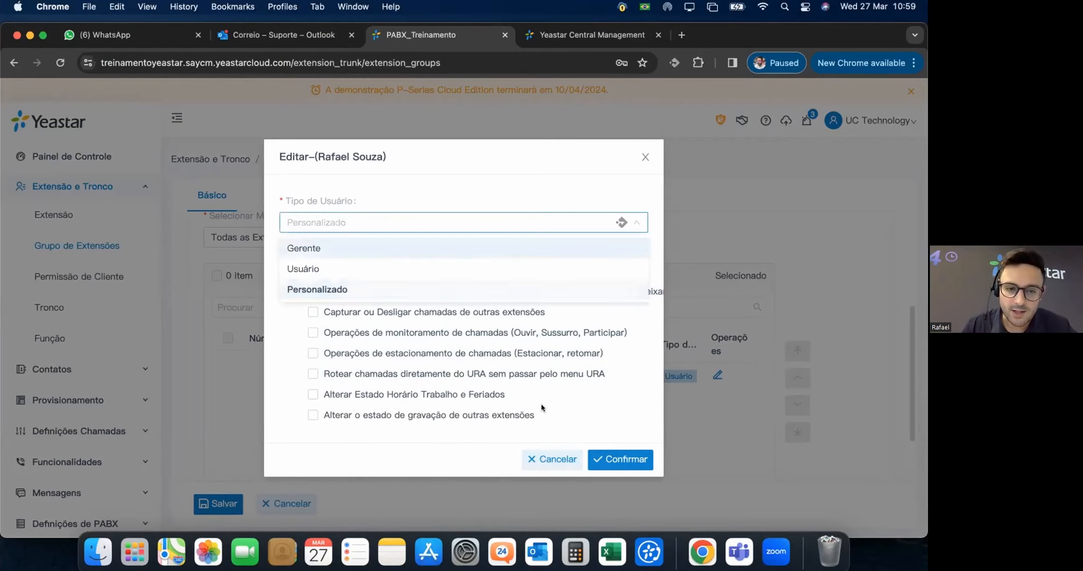
key(Return)
click(621, 454)
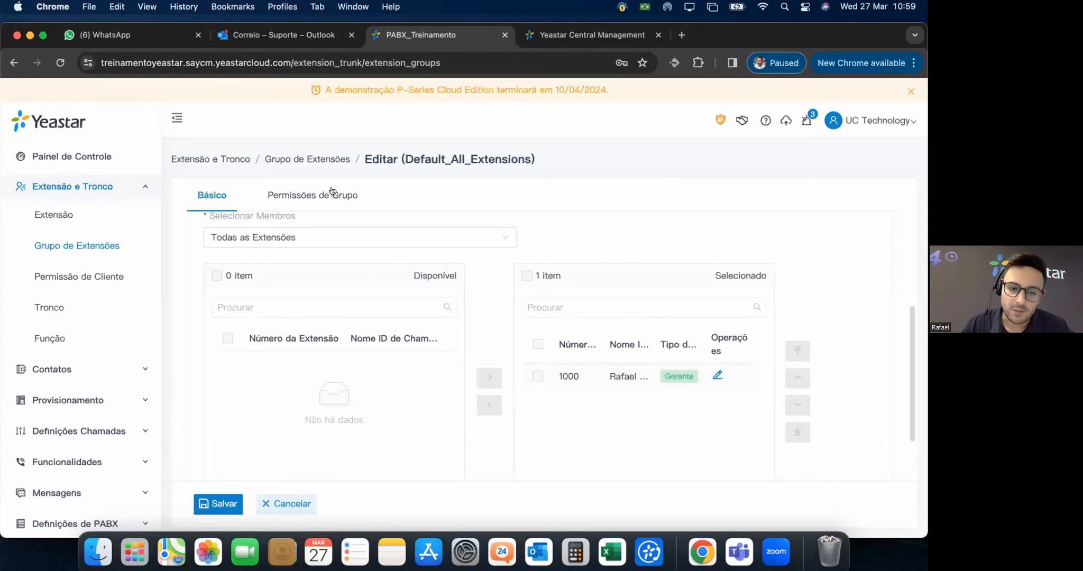
Review the group's permission and member settings, then save Default_All_Extensions.
scroll(508, 370, down, 2)
scroll(502, 365, up, 4)
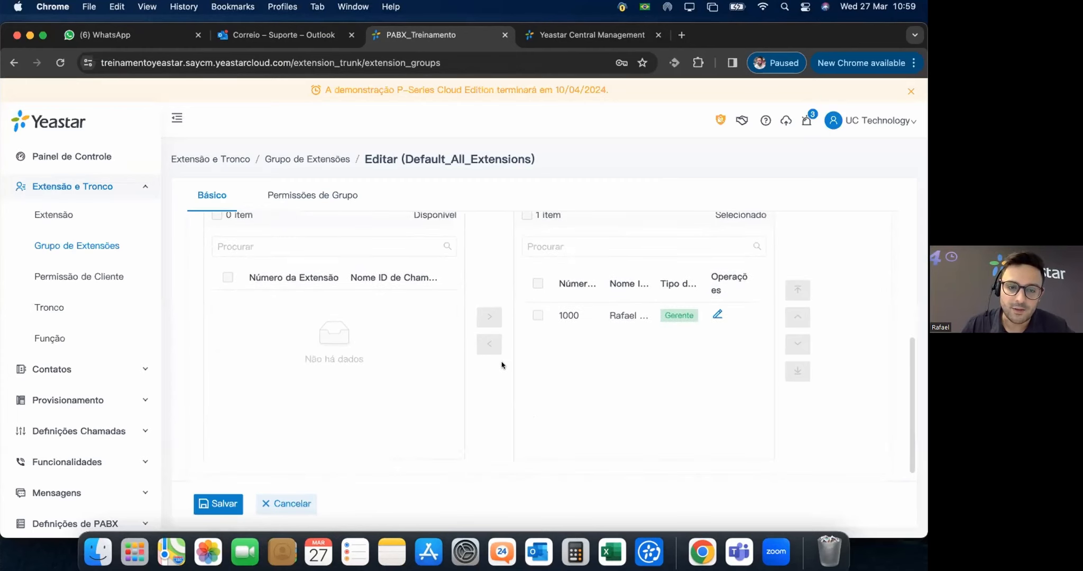
click(317, 198)
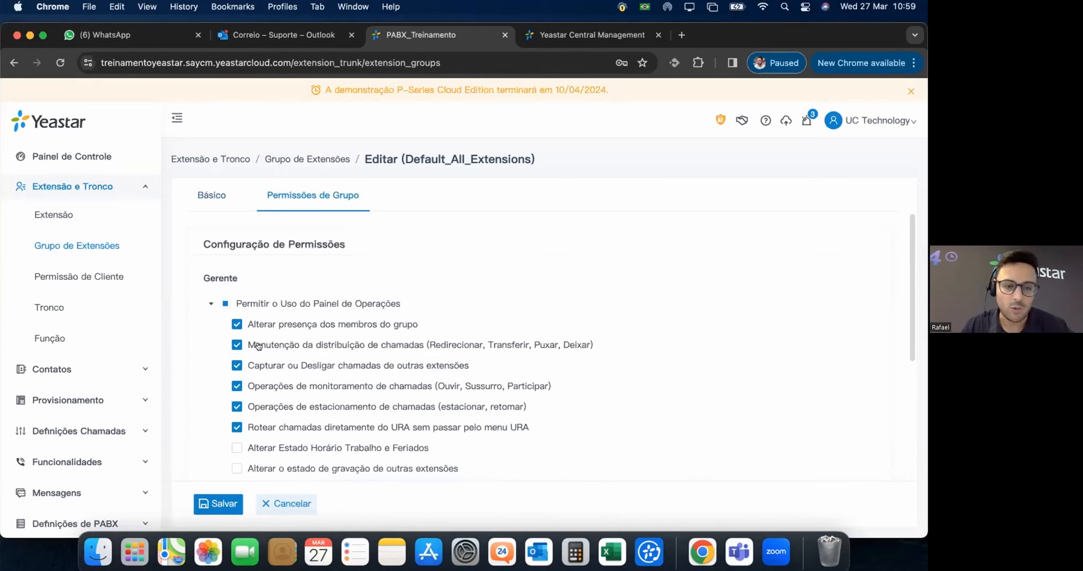
scroll(259, 347, down, 1)
scroll(378, 375, down, 4)
scroll(375, 346, up, 5)
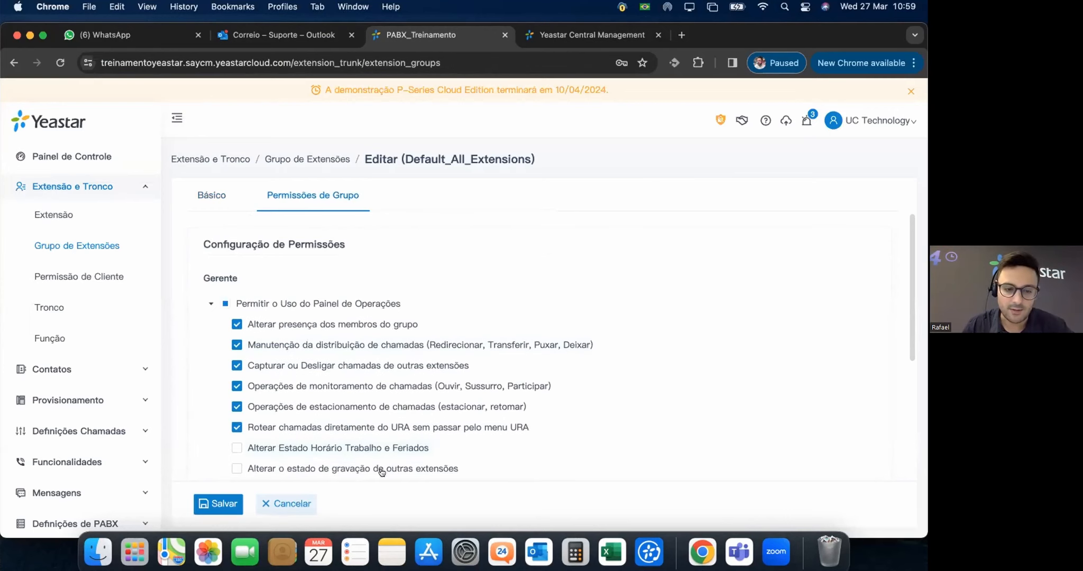
scroll(379, 470, down, 3)
scroll(372, 434, down, 4)
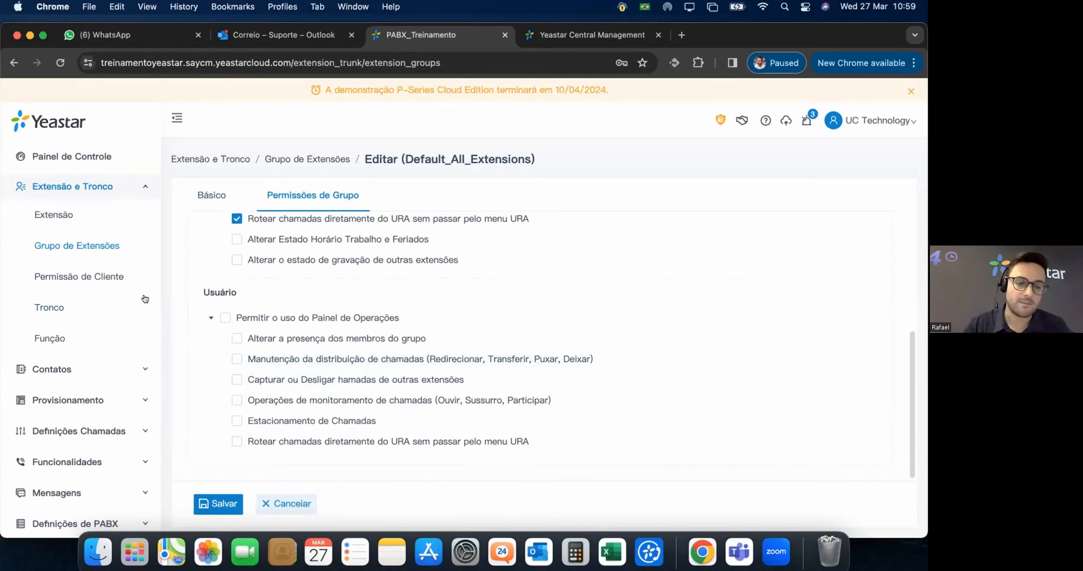
click(212, 196)
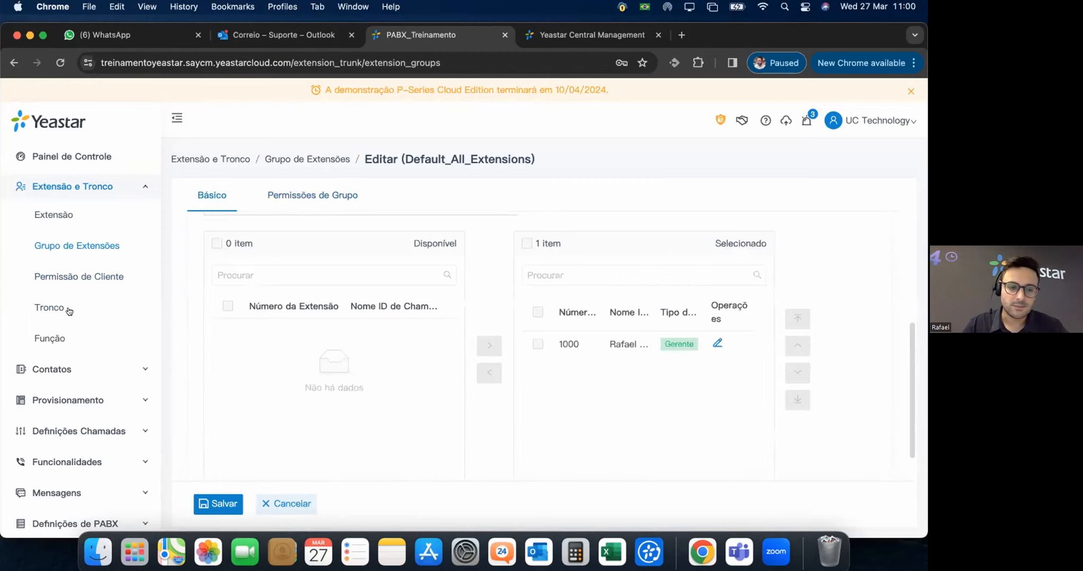
click(215, 502)
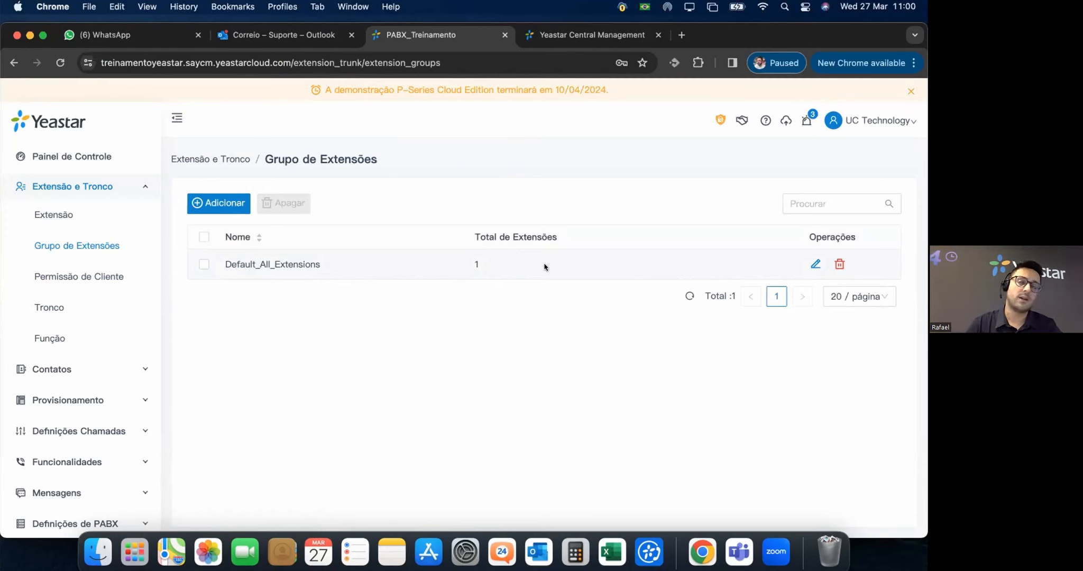
Add a Permissão de Cliente menu rule whose member is extension 1000 from Default_All_Extensions.
click(92, 278)
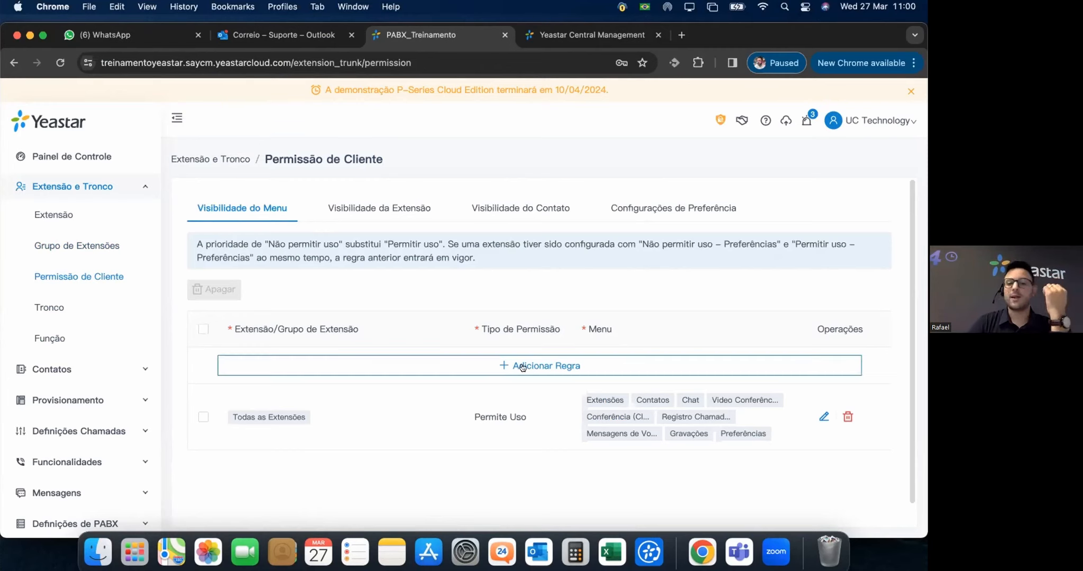
click(554, 362)
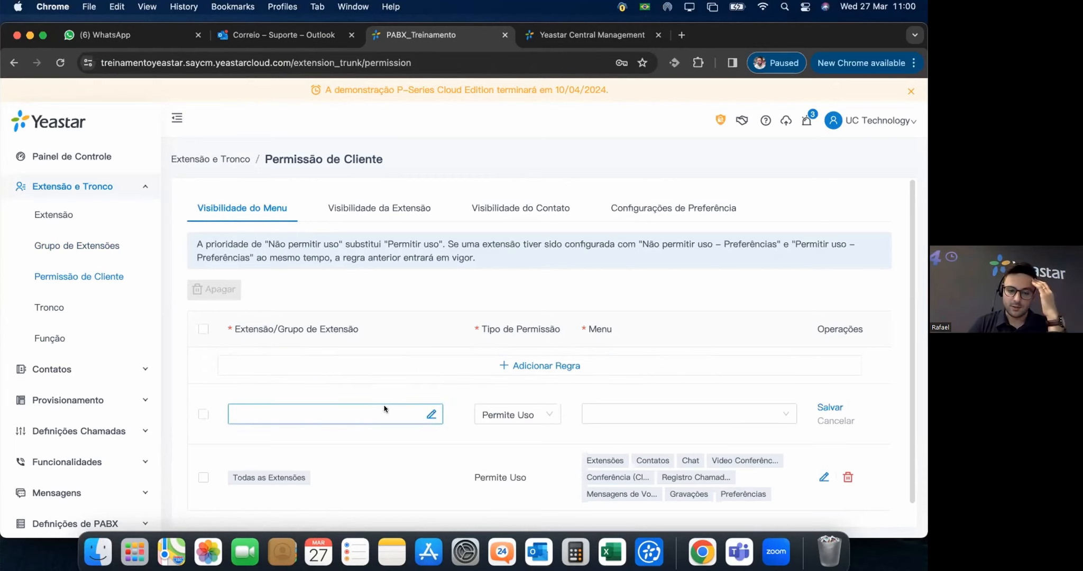
click(418, 408)
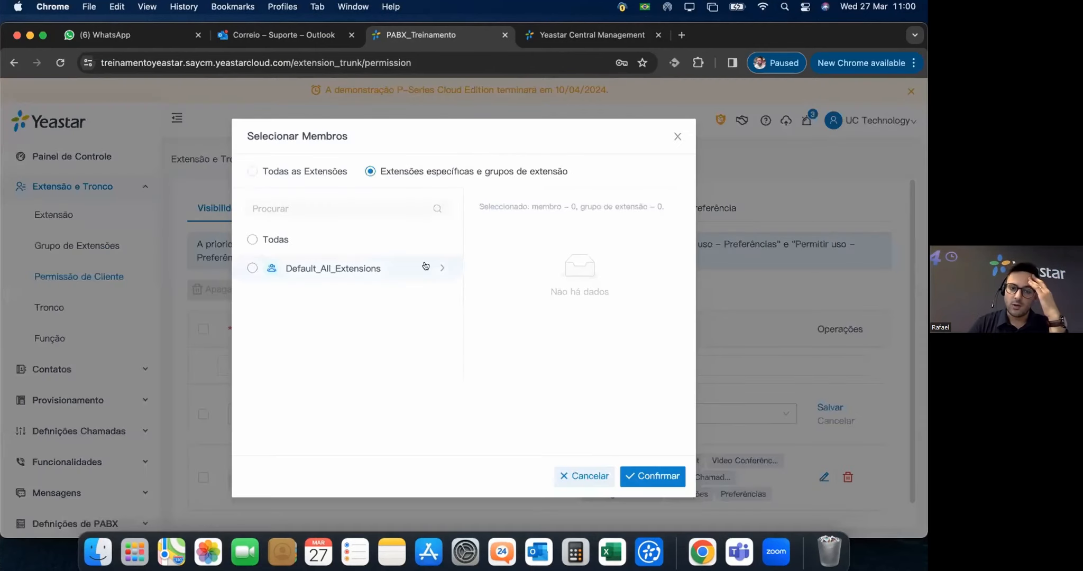
click(249, 239)
click(250, 241)
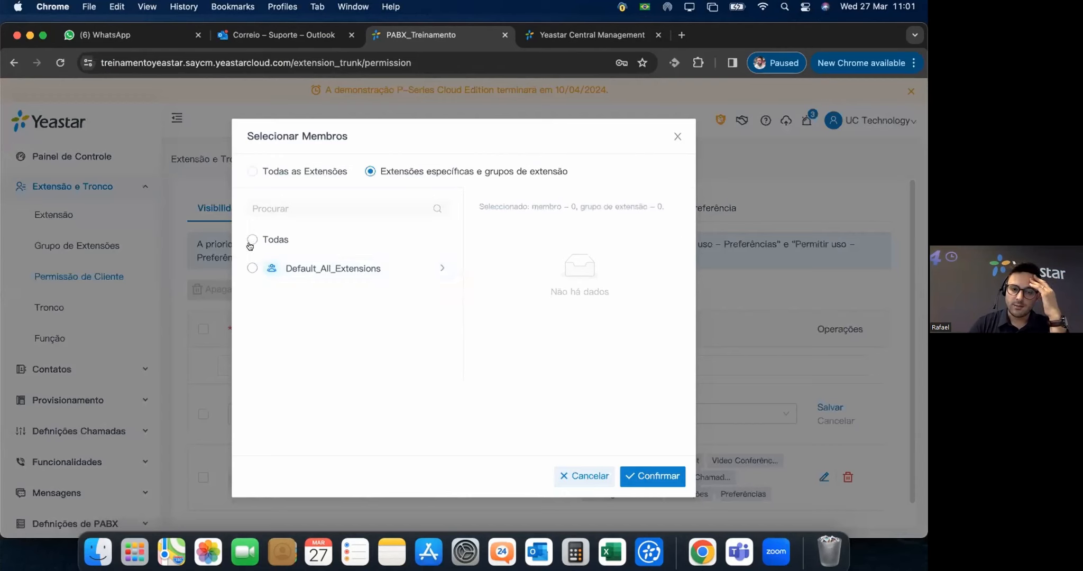
click(444, 266)
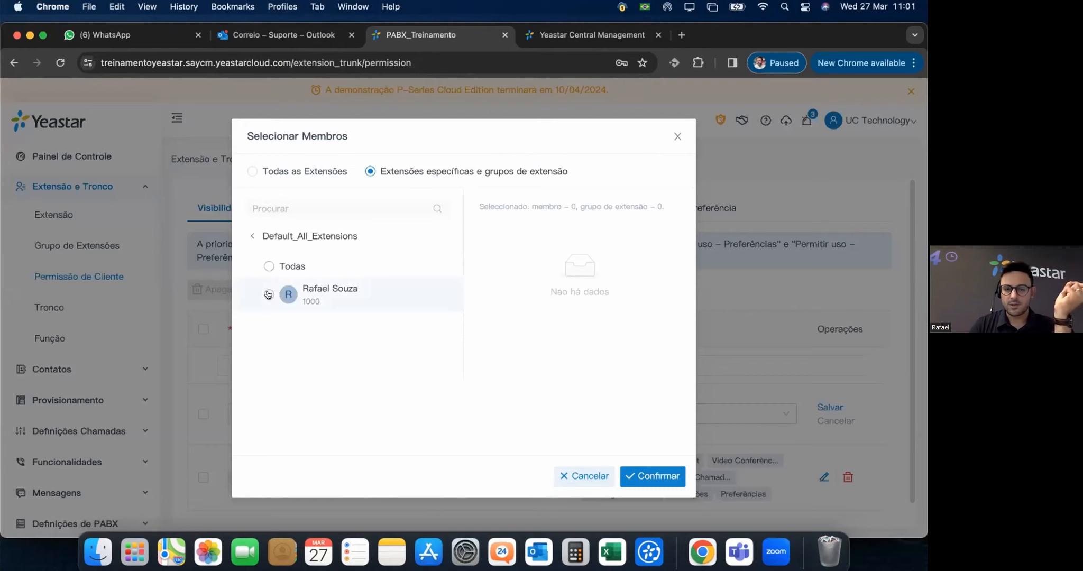
click(268, 295)
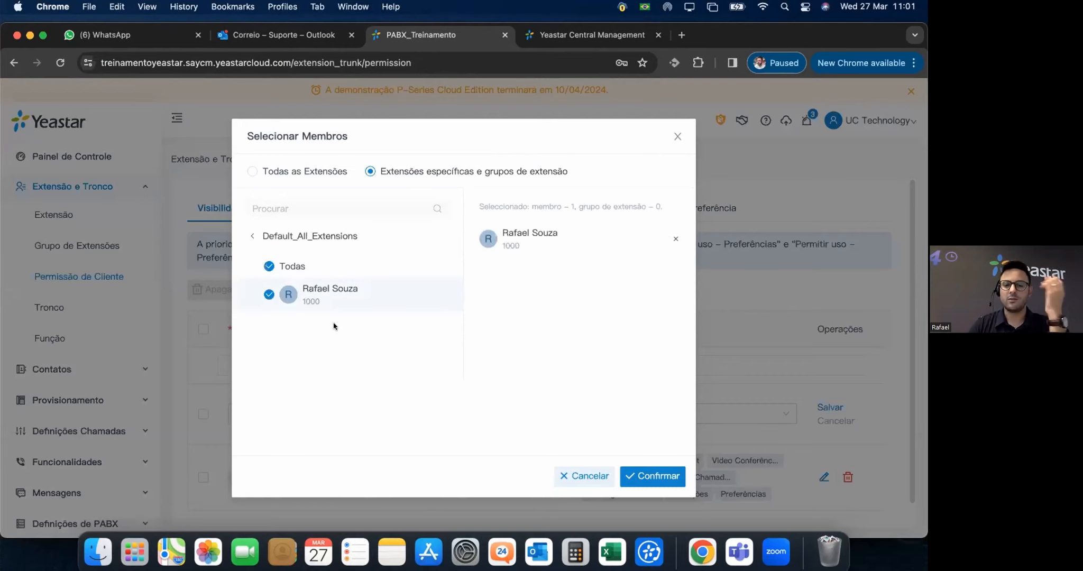
click(654, 477)
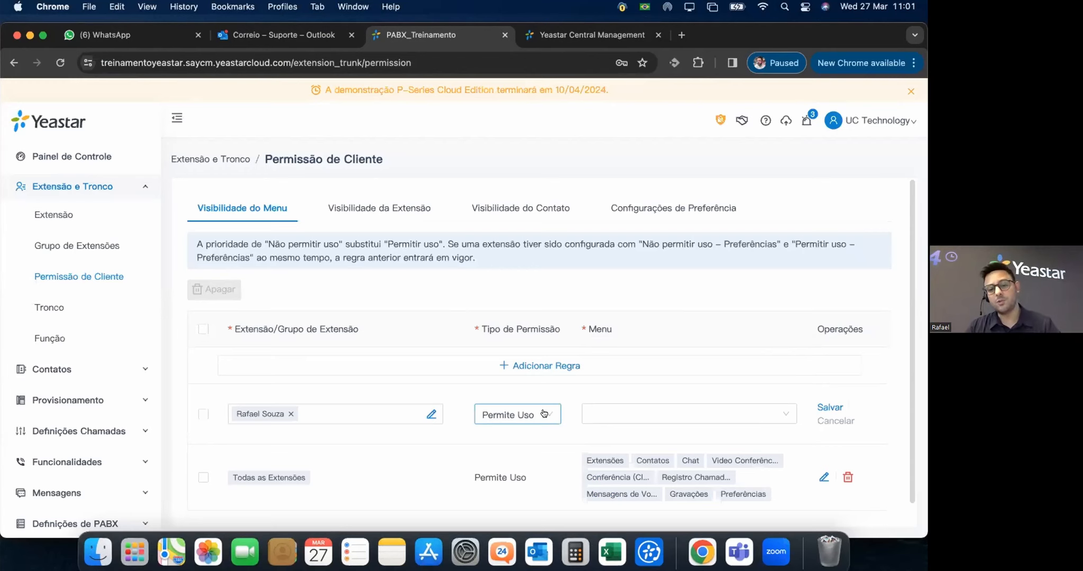
click(543, 414)
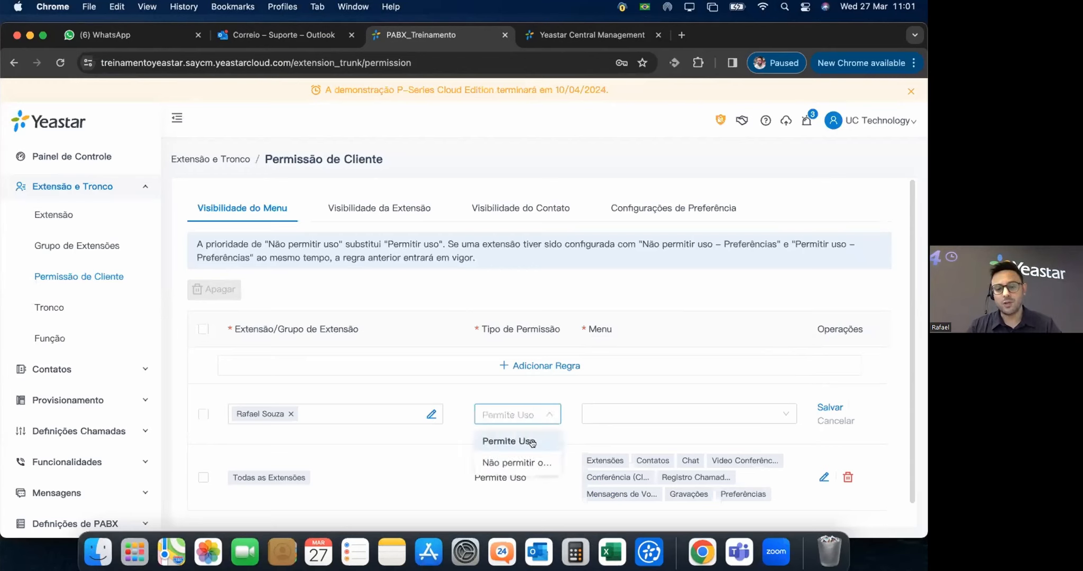
Set the rule to Não permitir for Chat, Video Conferência, Conferência and Mensagens de Voz, and save.
scroll(508, 452, down, 1)
click(507, 455)
click(648, 416)
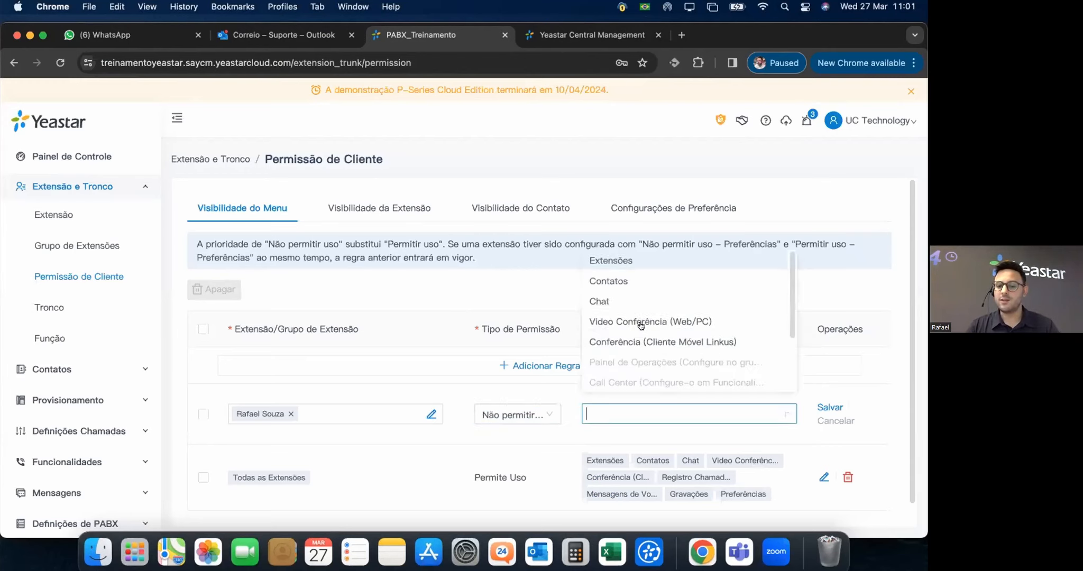
click(619, 301)
click(654, 320)
click(708, 341)
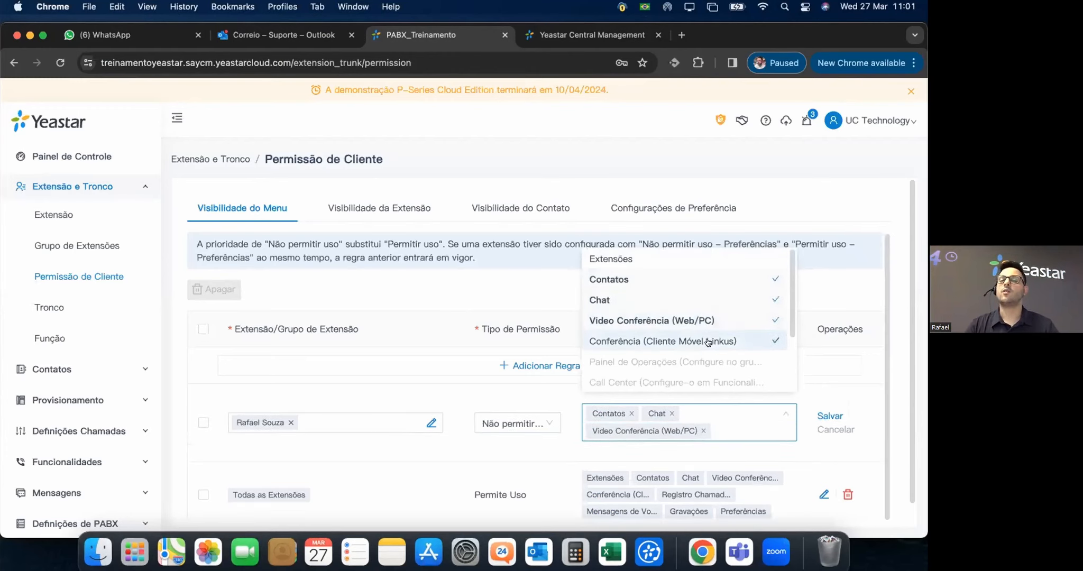
scroll(709, 343, down, 3)
click(712, 344)
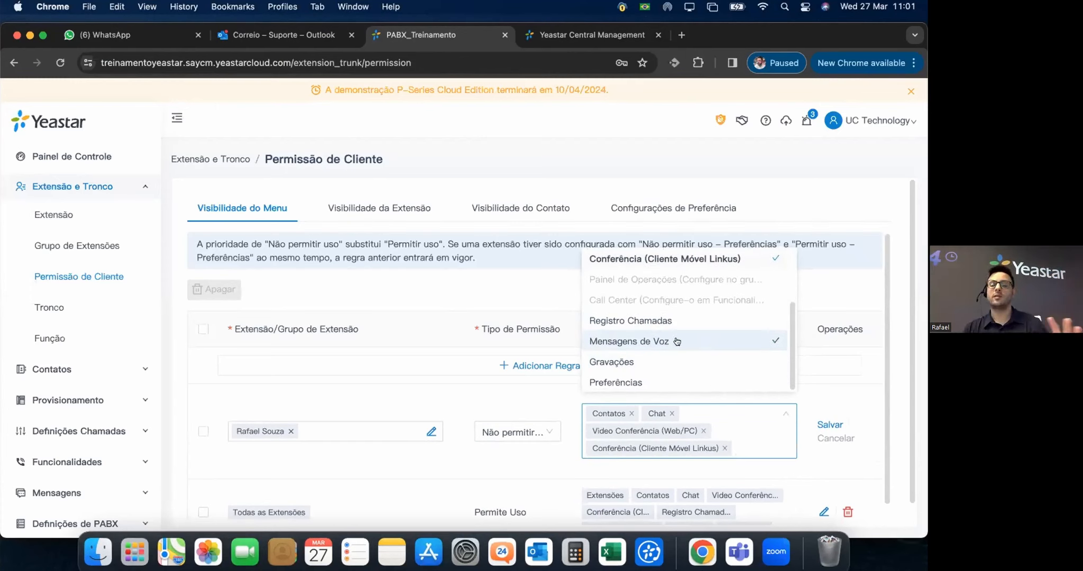
click(827, 425)
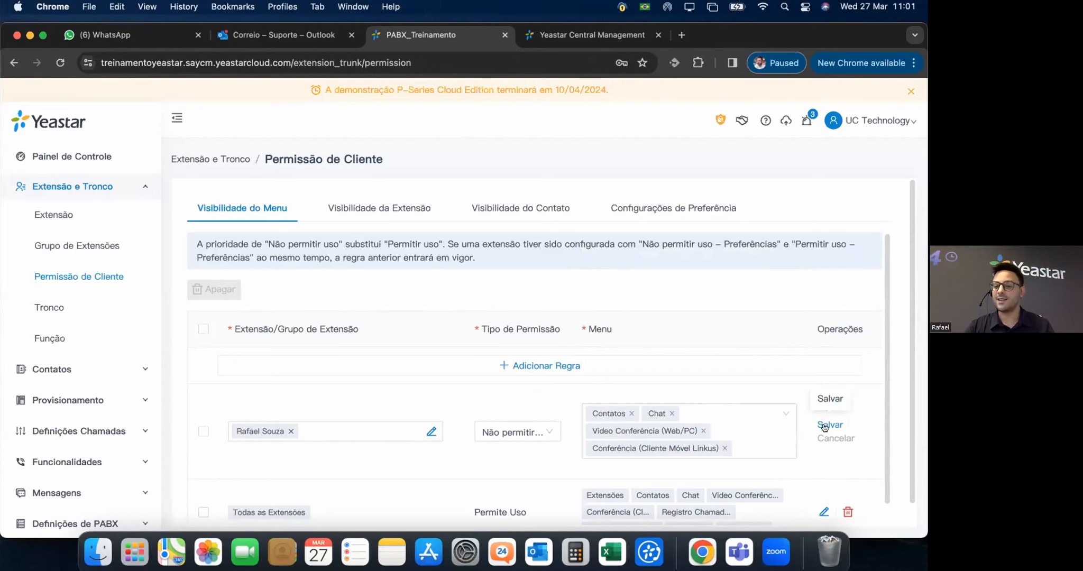
click(827, 426)
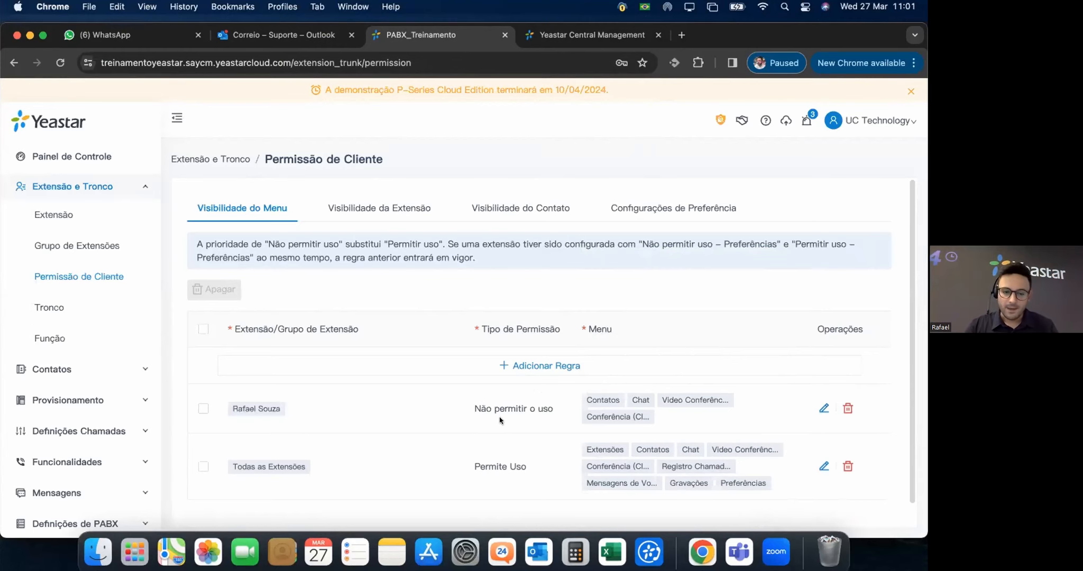
Delete extension 1000's deny rule and show the Visibilidade da Extensão rules.
scroll(500, 421, down, 1)
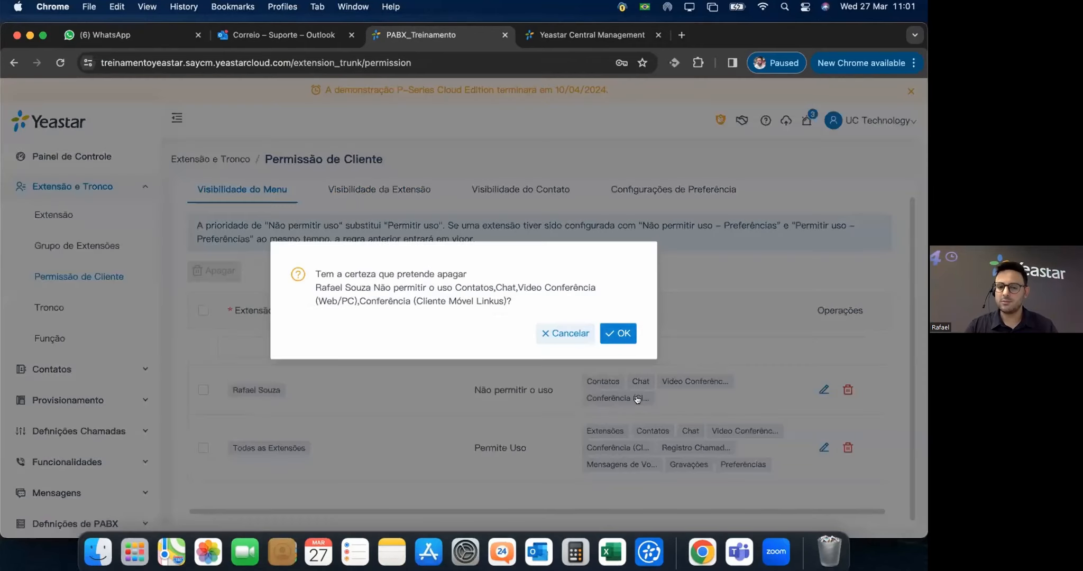
click(620, 332)
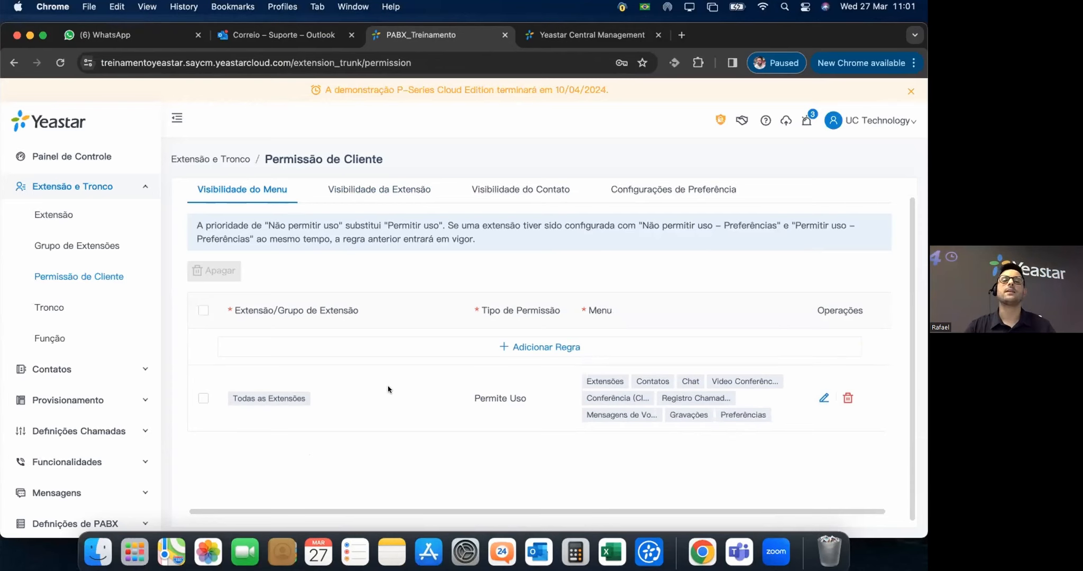
scroll(386, 343, up, 1)
click(374, 205)
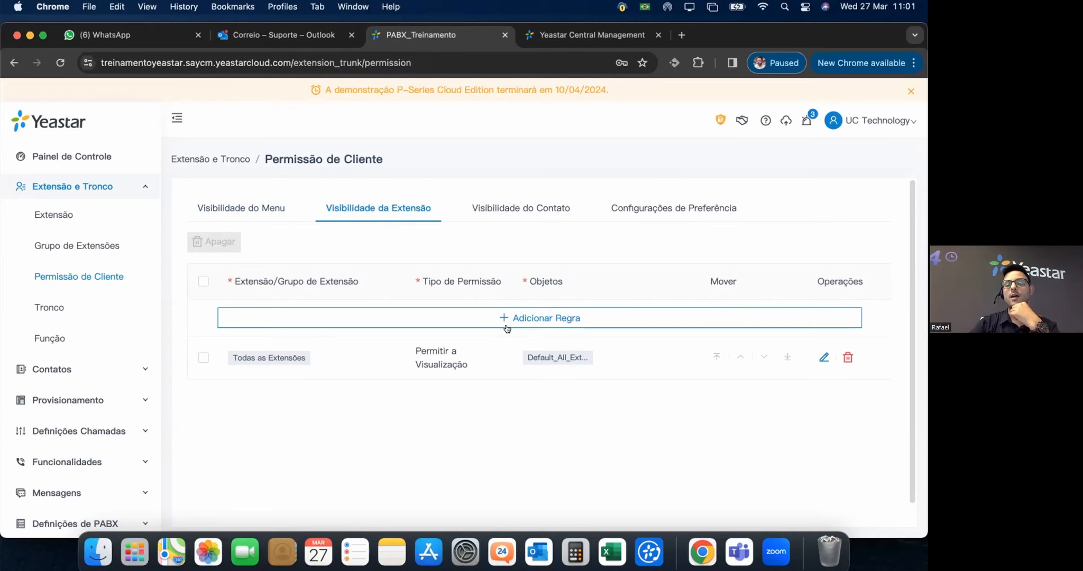
Review the Visibilidade do Contato and Configurações de Preferência rules, then open the empty Tronco list.
click(527, 204)
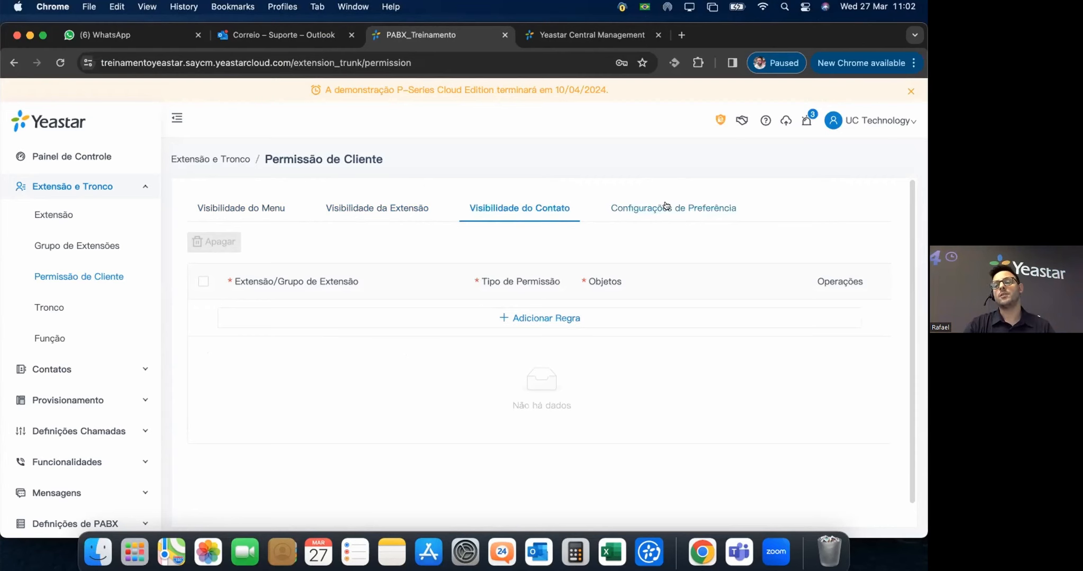
click(611, 212)
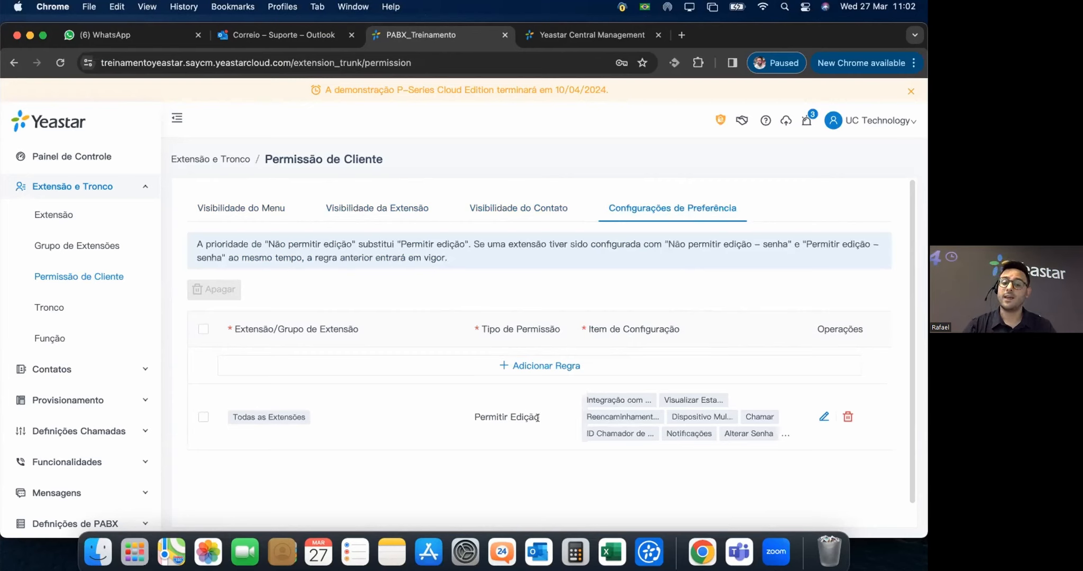
mouse_move(714, 428)
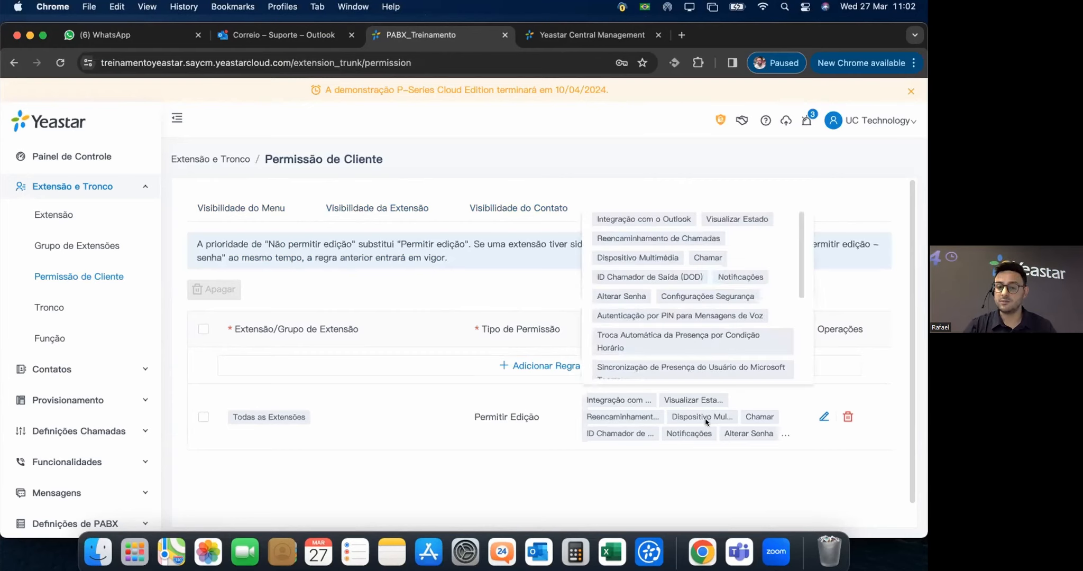
scroll(769, 291, down, 3)
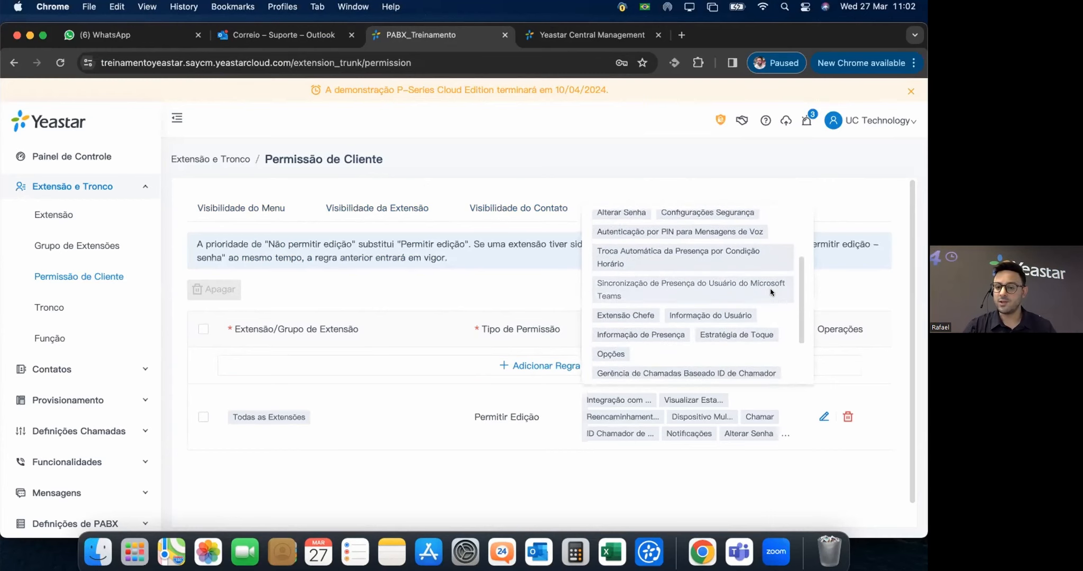
scroll(772, 297, down, 3)
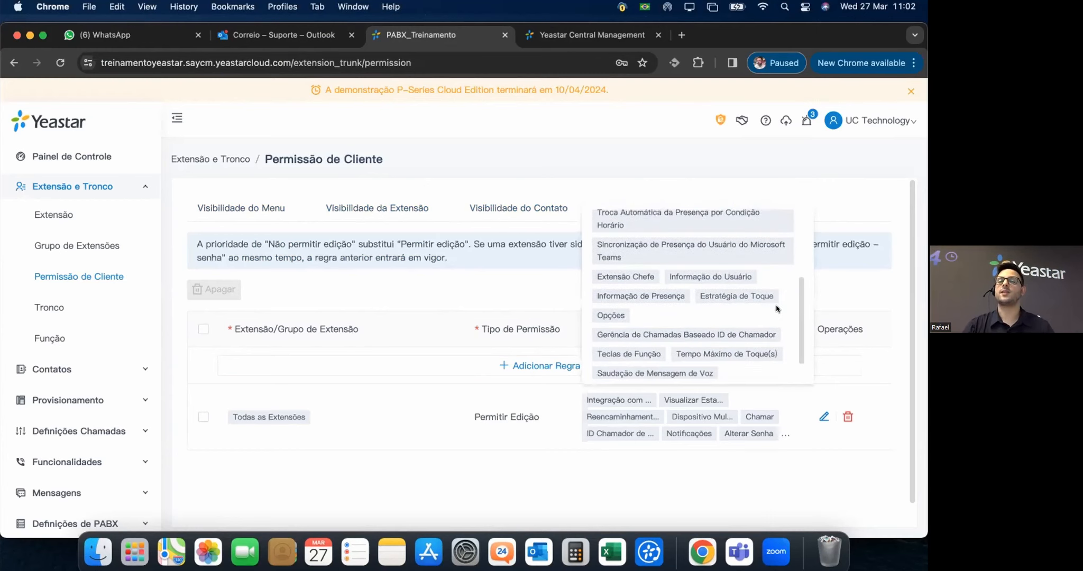
scroll(776, 306, down, 1)
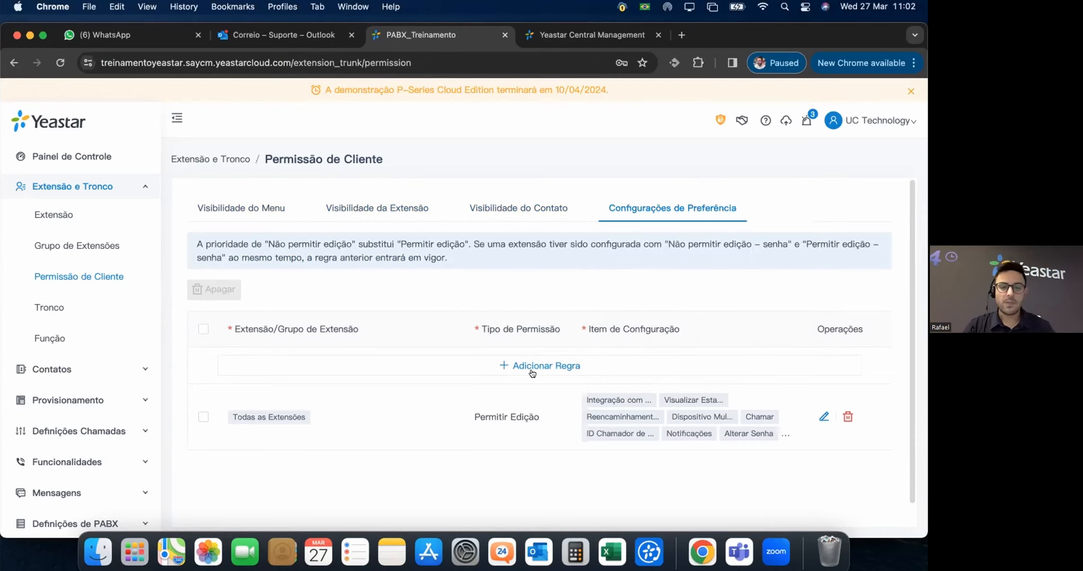
click(40, 308)
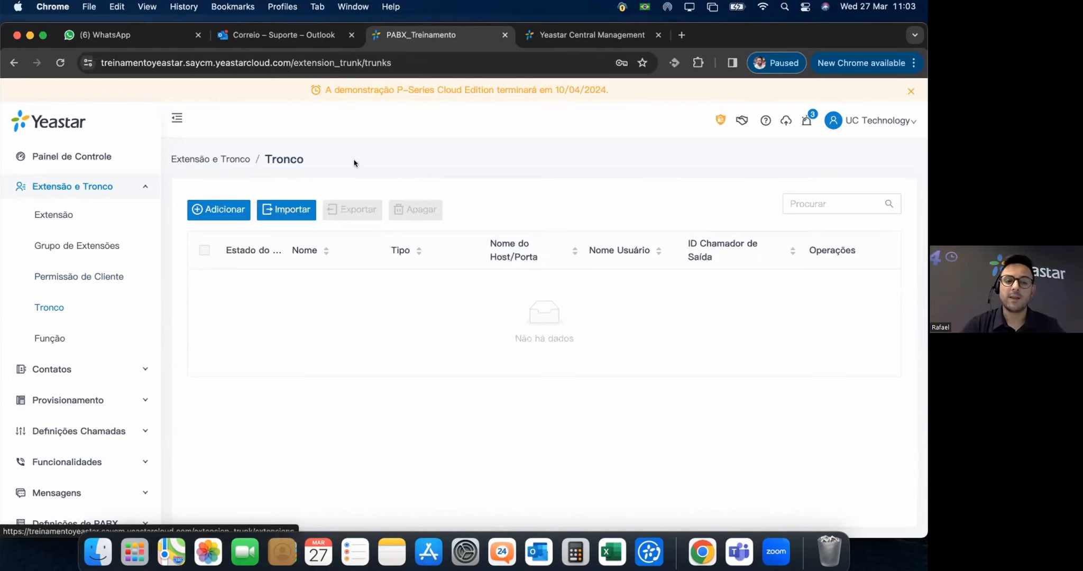
Start a new trunk named Entrada35006450, removing the invalid space.
click(206, 208)
click(355, 294)
click(314, 292)
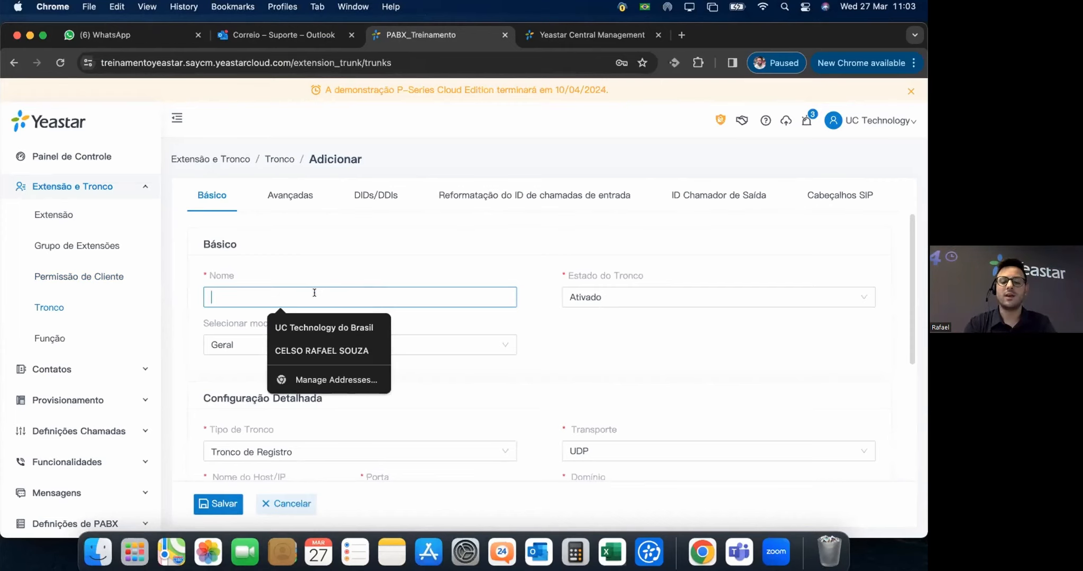
text(Direct)
key(BackSpace)
key(BackSpace)
key(BackSpace)
key(BackSpace)
key(BackSpace)
key(BackSpace)
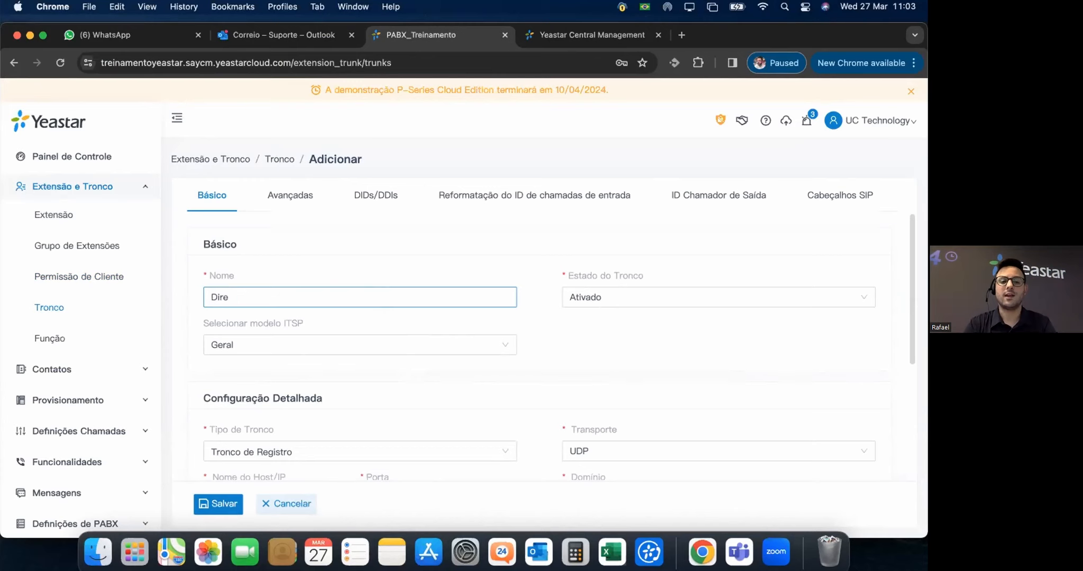
text(Entrada)
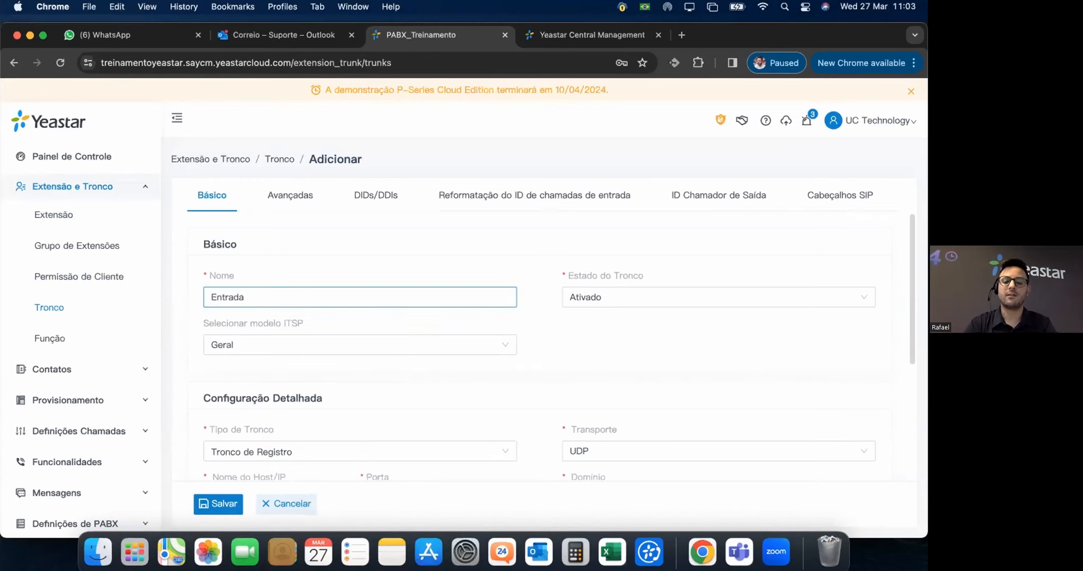
text( 35006450)
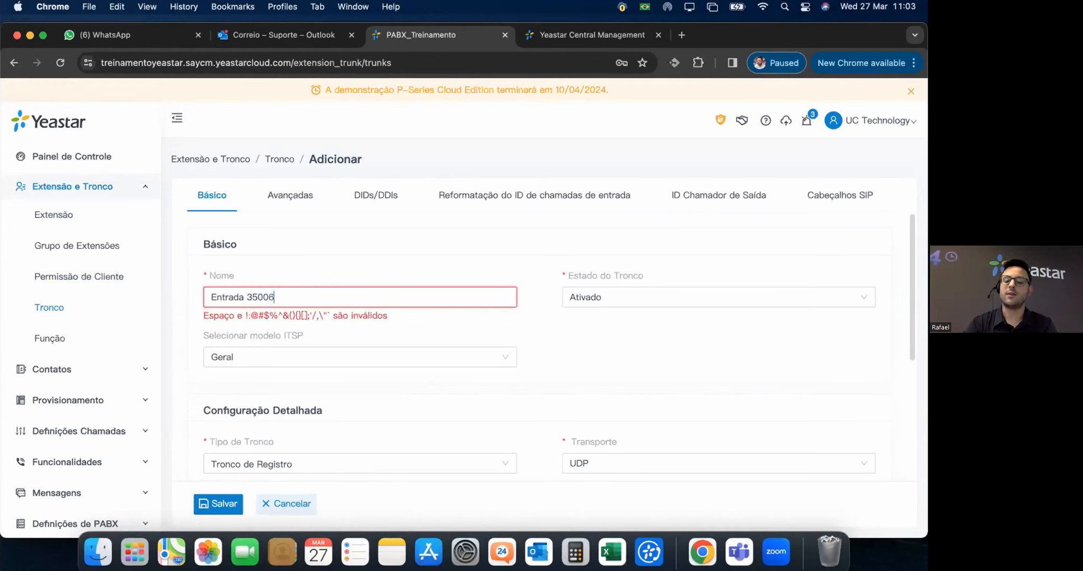
click(244, 298)
key(BackSpace)
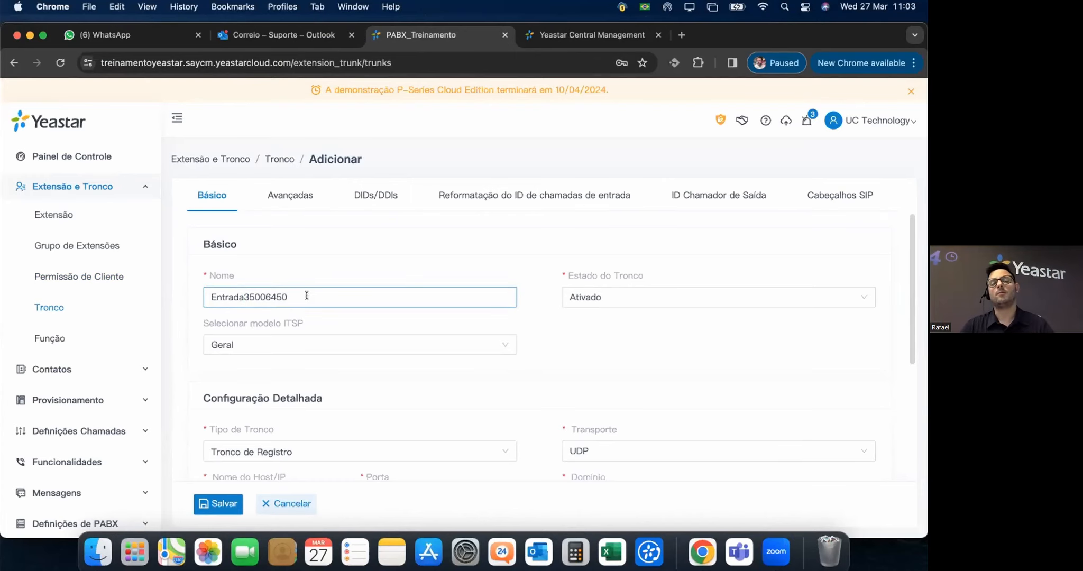
Try the Brazil ITSP template, then return to the generic Geral template.
click(637, 296)
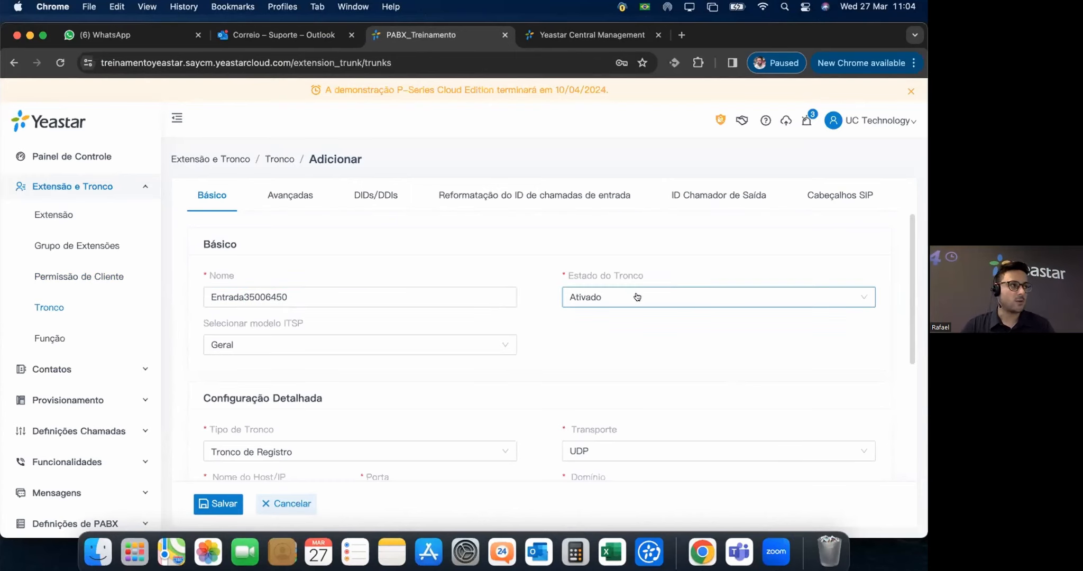
click(414, 348)
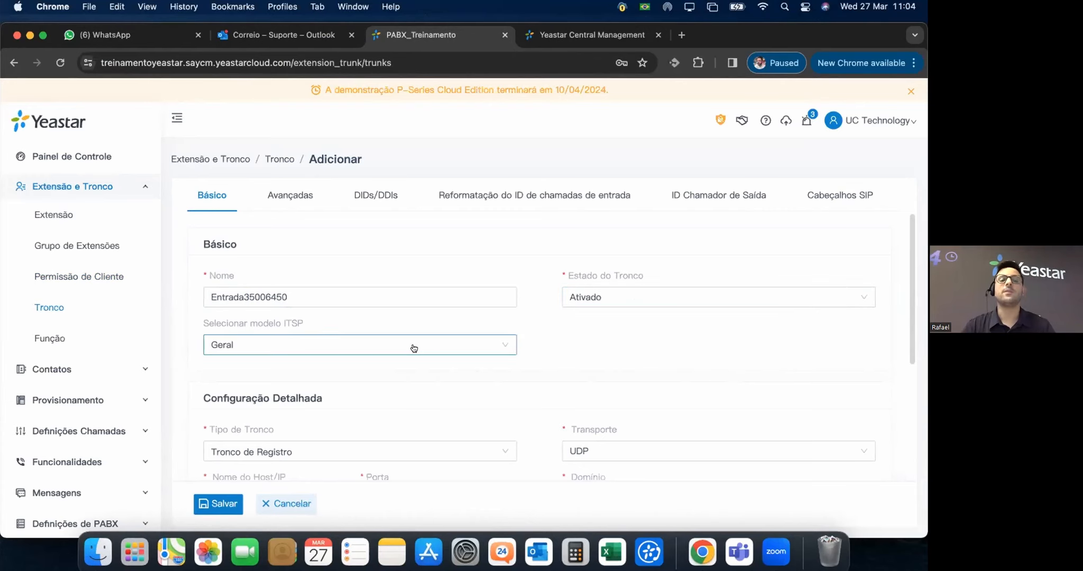
click(501, 347)
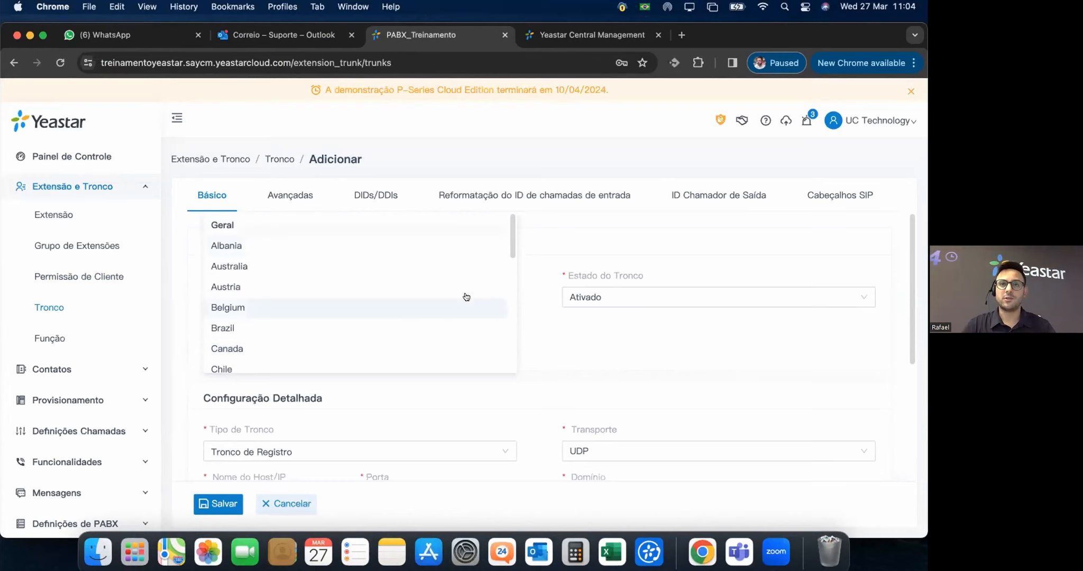
scroll(358, 299, down, 1)
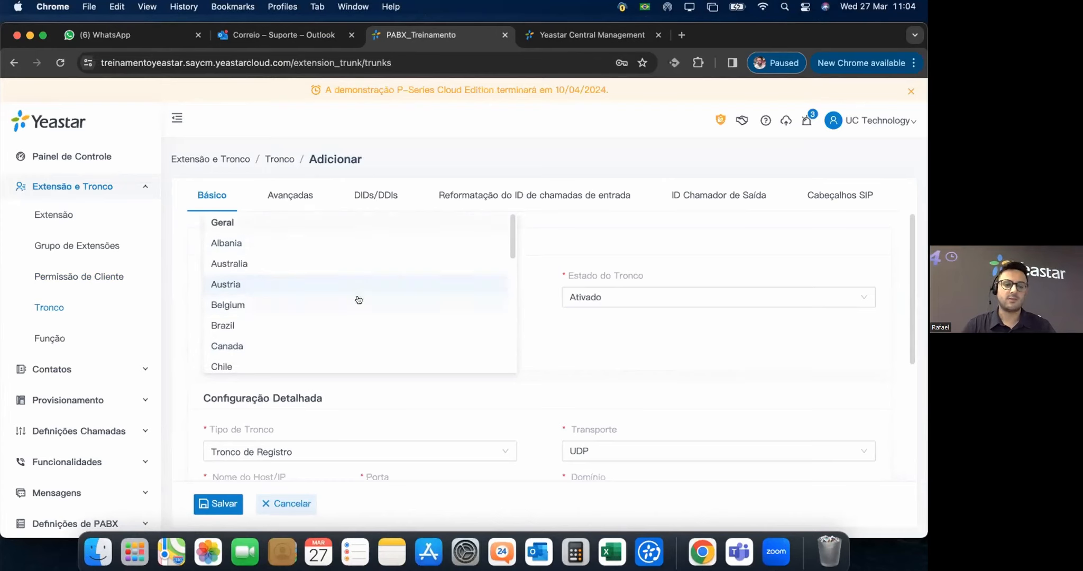
click(217, 327)
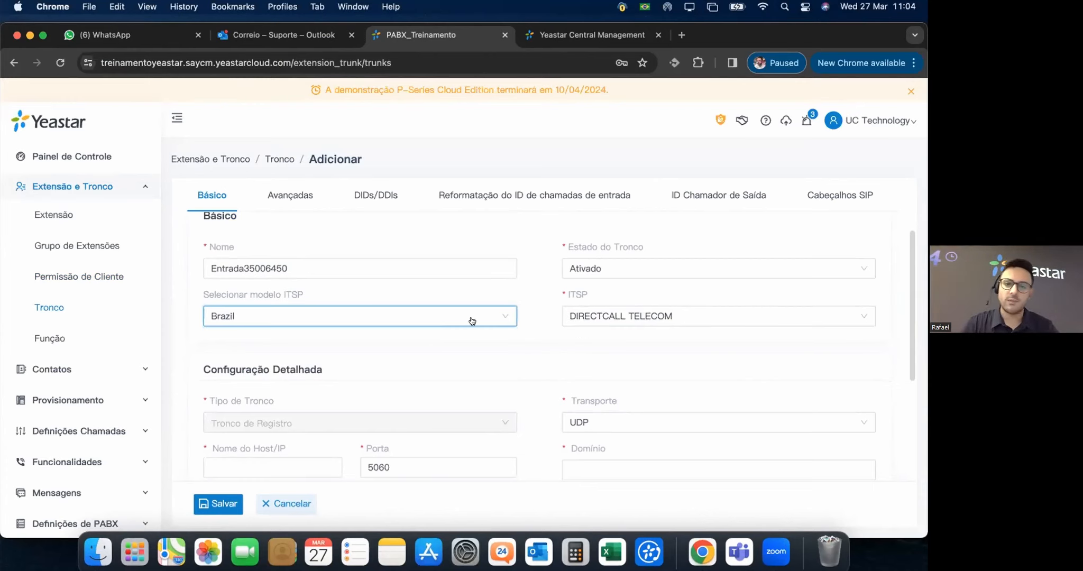
click(357, 321)
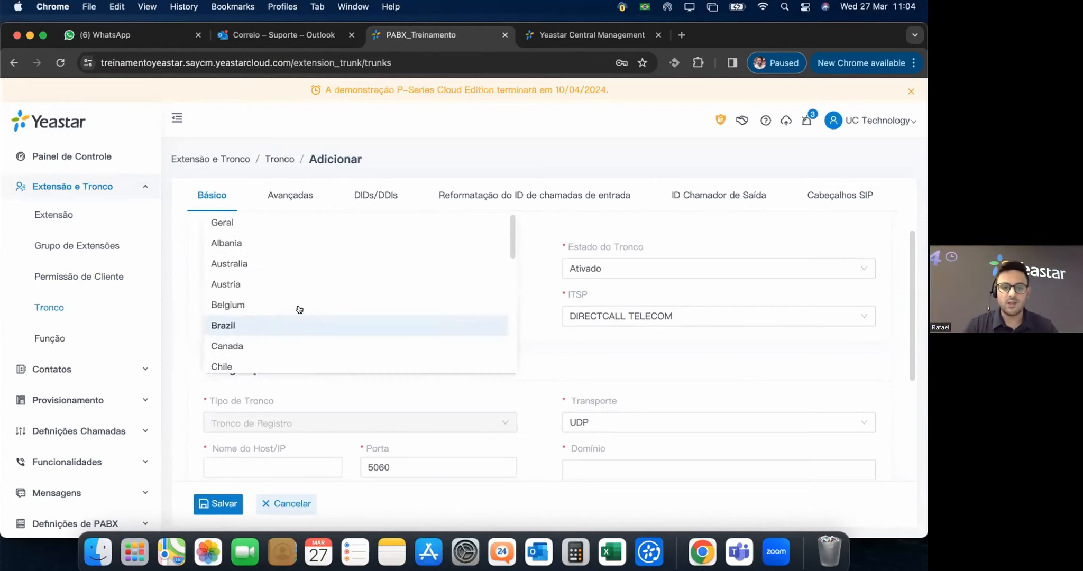
click(234, 224)
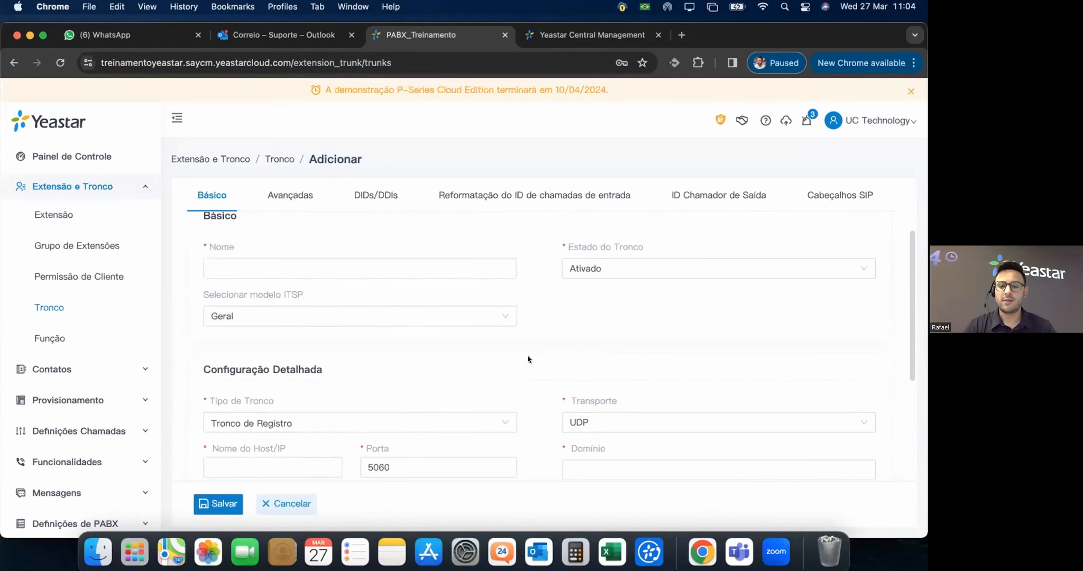
Keep the trunk type as Tronco de Registro.
scroll(354, 344, down, 2)
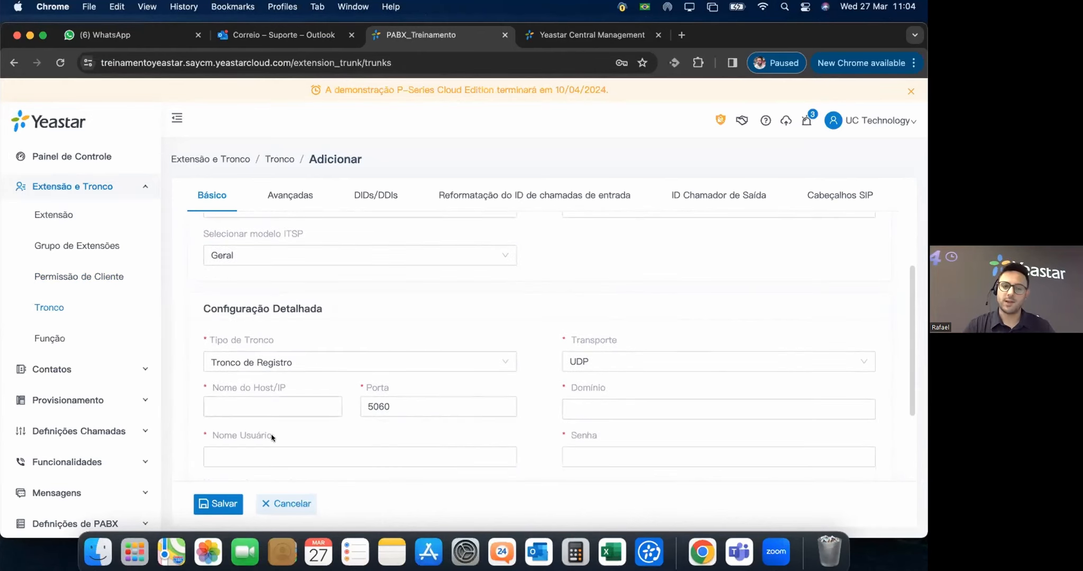
scroll(551, 406, down, 1)
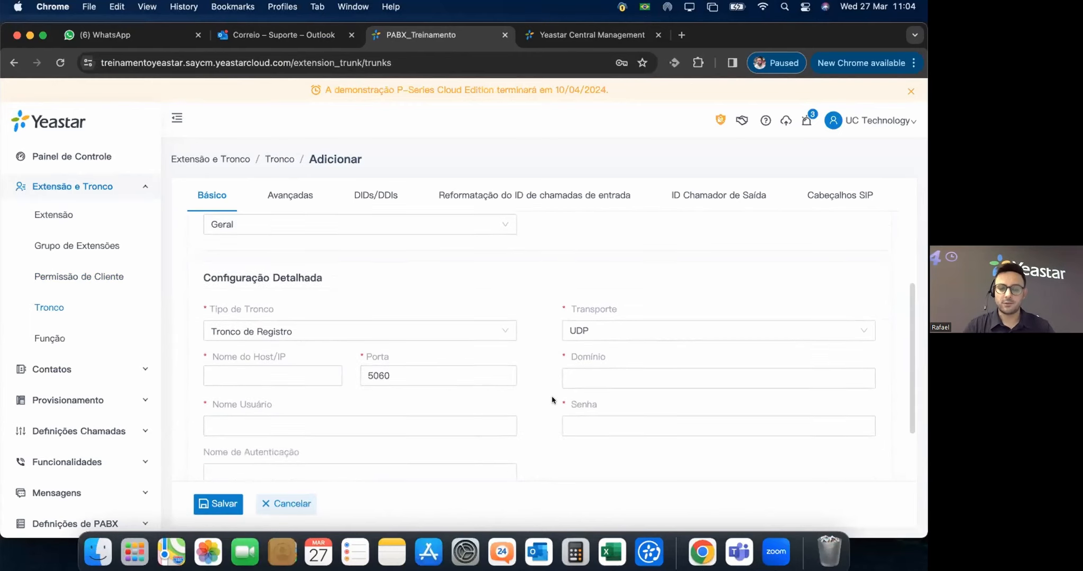
scroll(552, 407, down, 2)
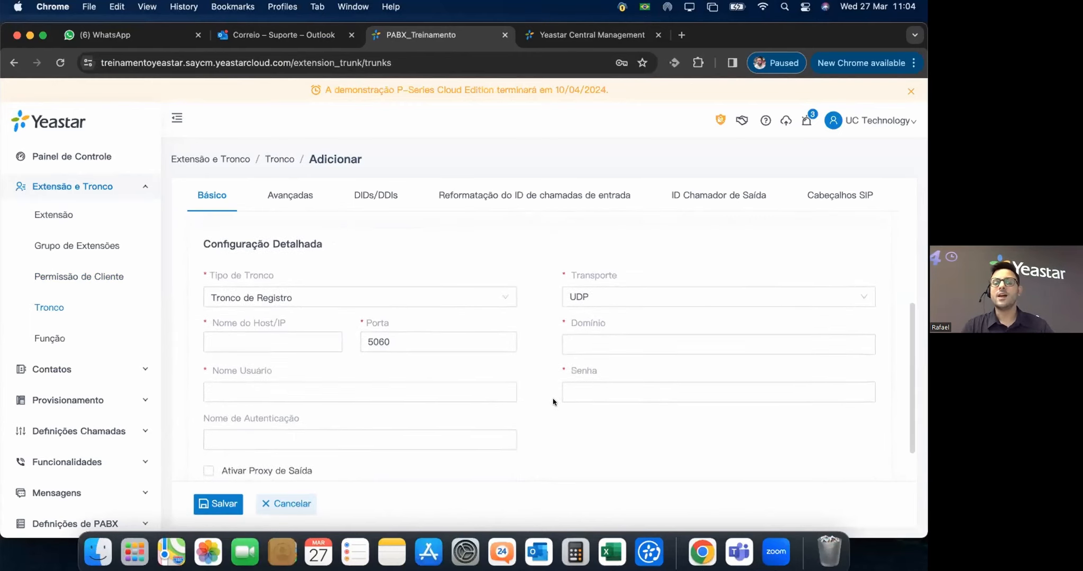
click(281, 285)
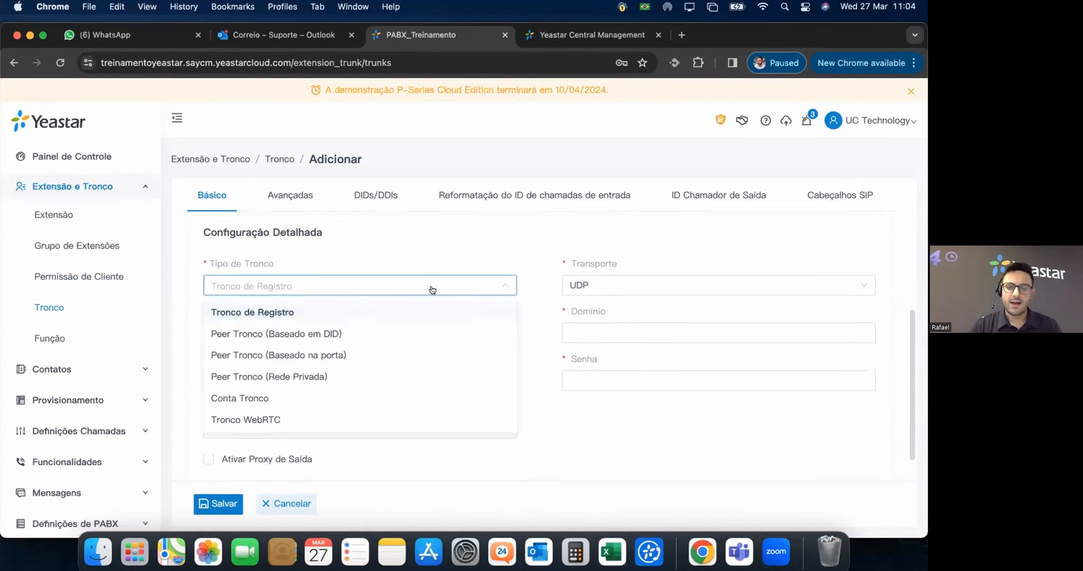
click(449, 242)
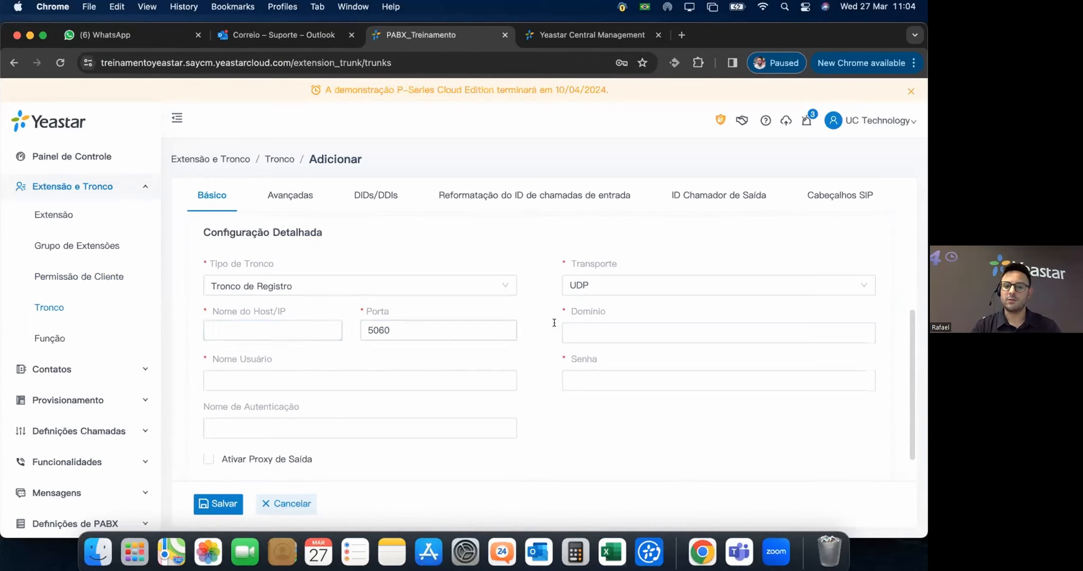
click(272, 373)
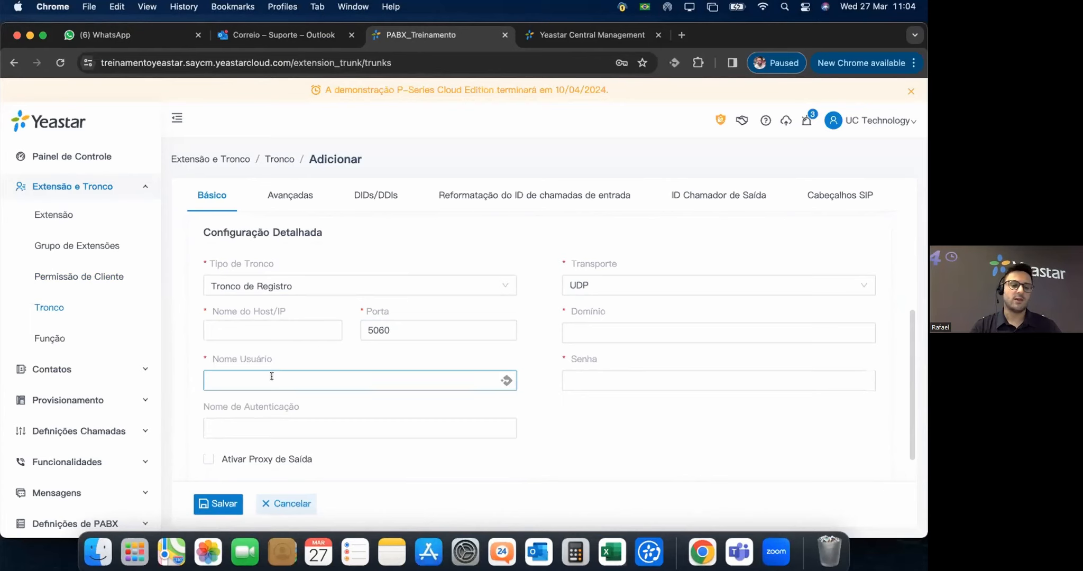
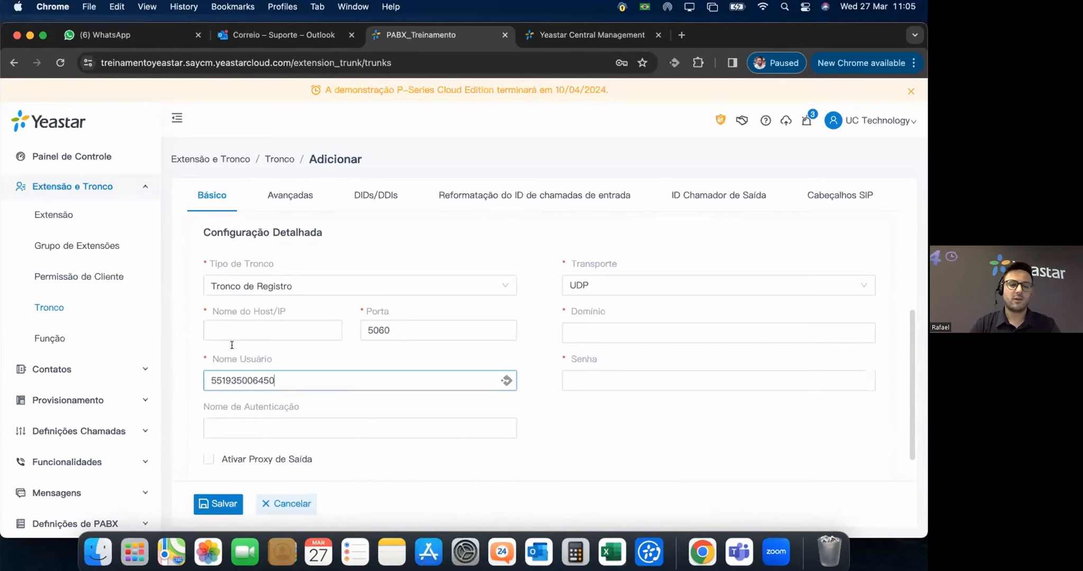
Enter the line number as username and set host and domain to 189.60.60.75.
click(231, 333)
text(189)
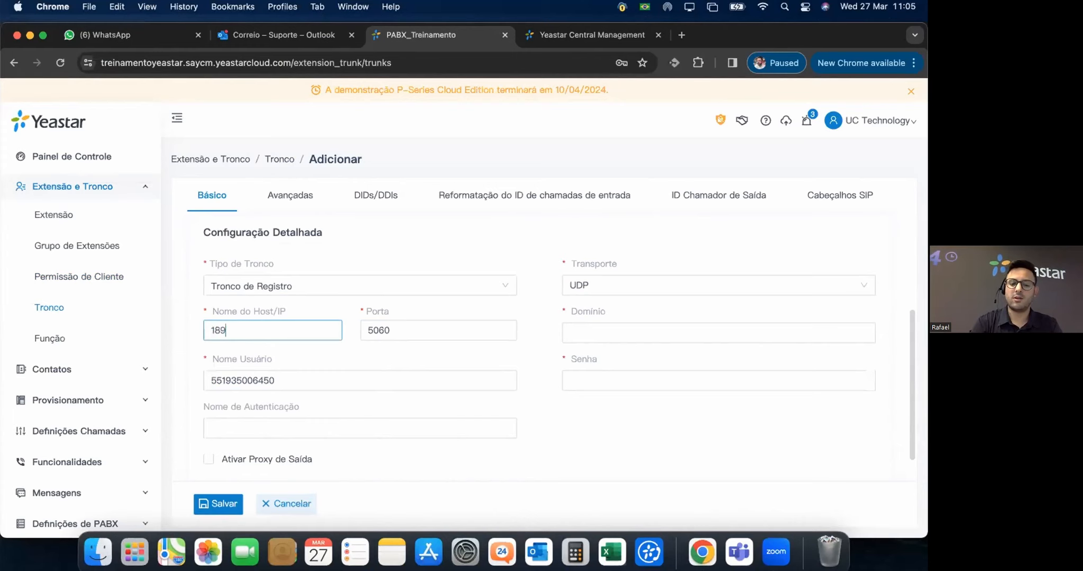
text(.60.60)
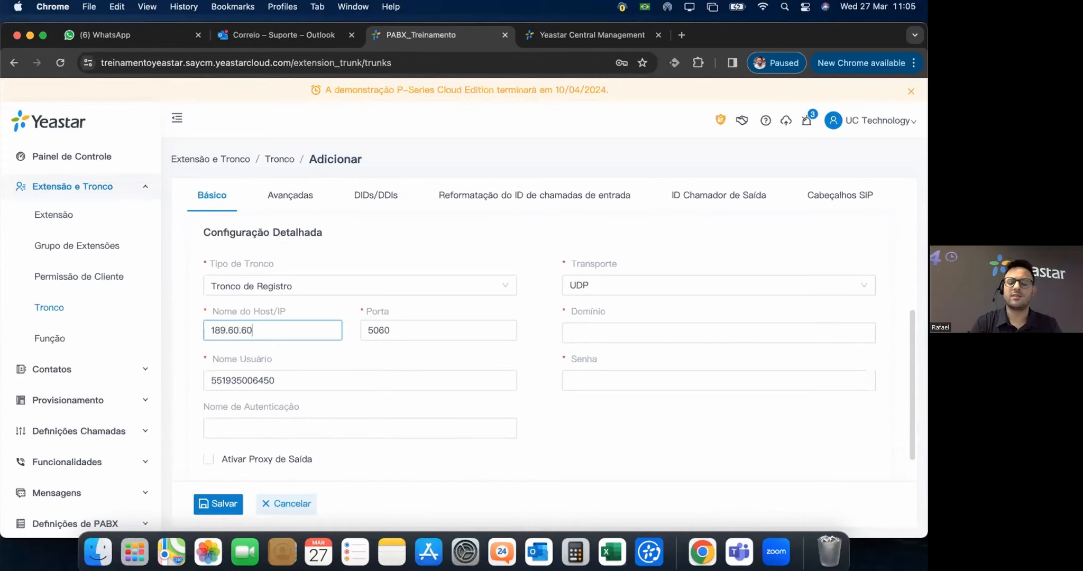
text(.75)
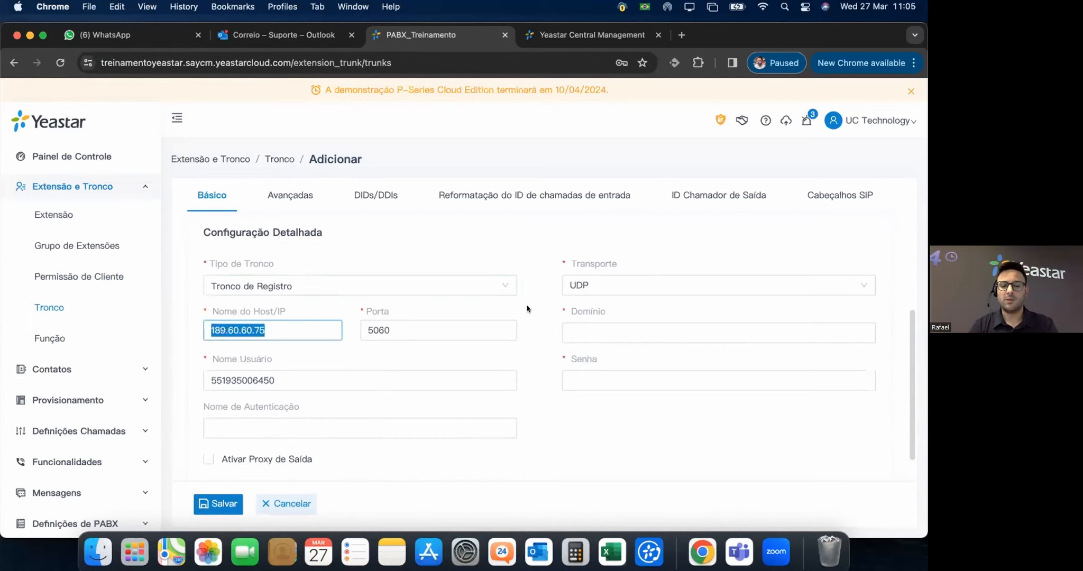
click(595, 328)
text(189.60.60.75)
click(372, 376)
Enter the trunk password and reuse the username as the authentication name.
click(594, 379)
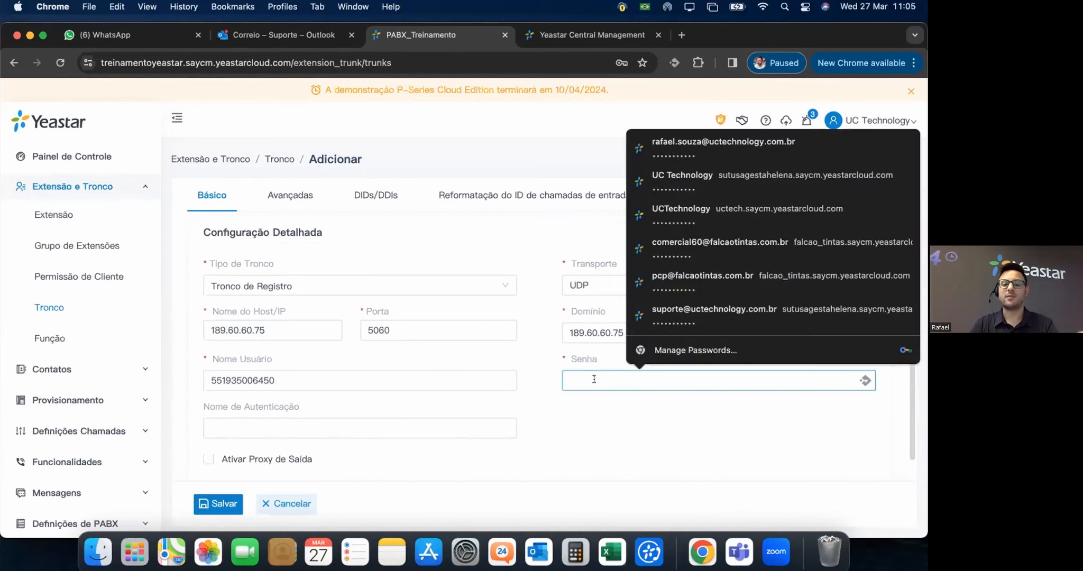
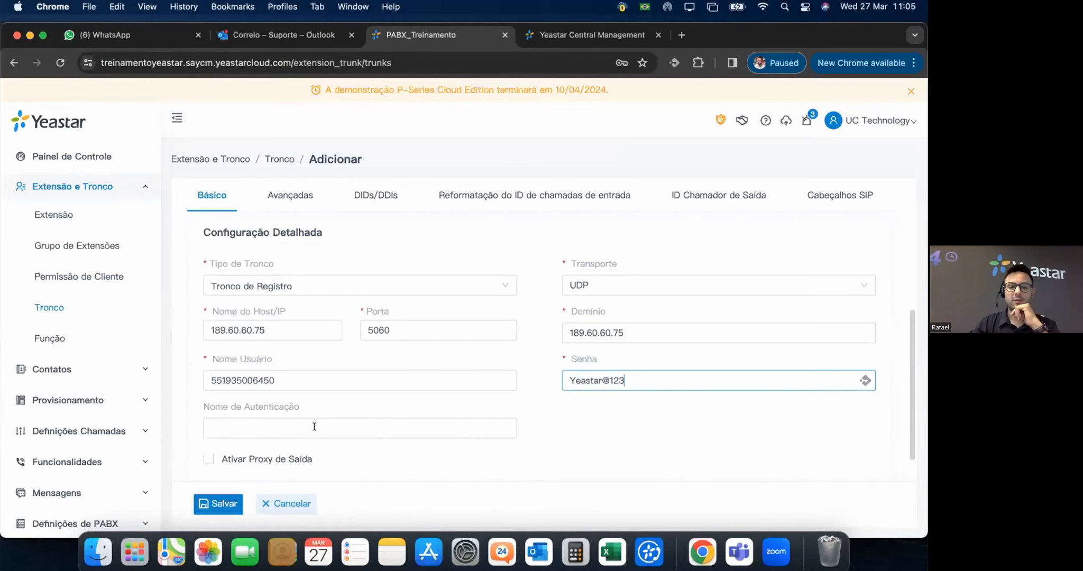
double_click(283, 380)
key(super+c)
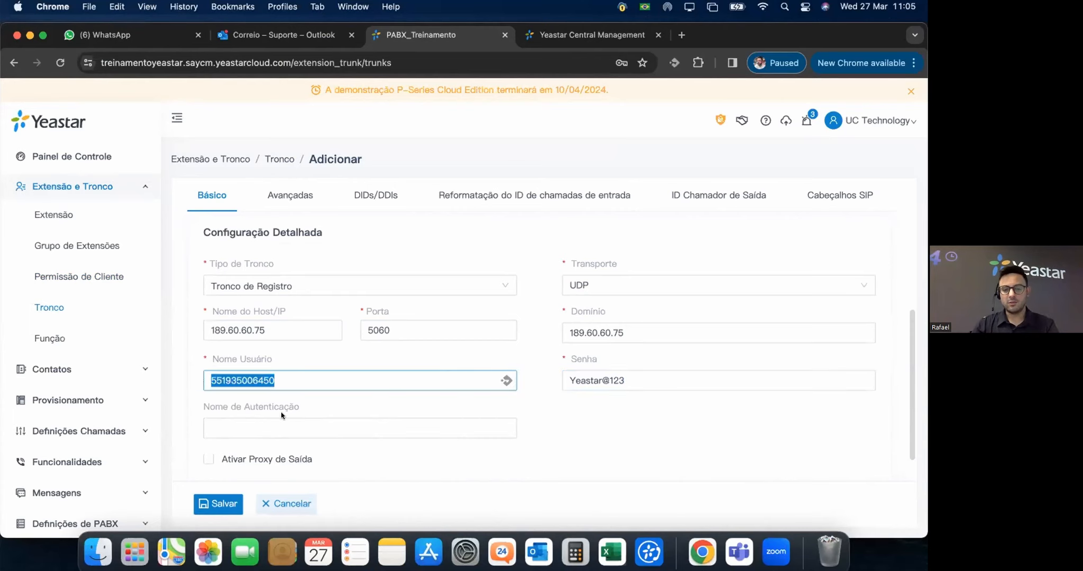
click(322, 426)
key(super+v)
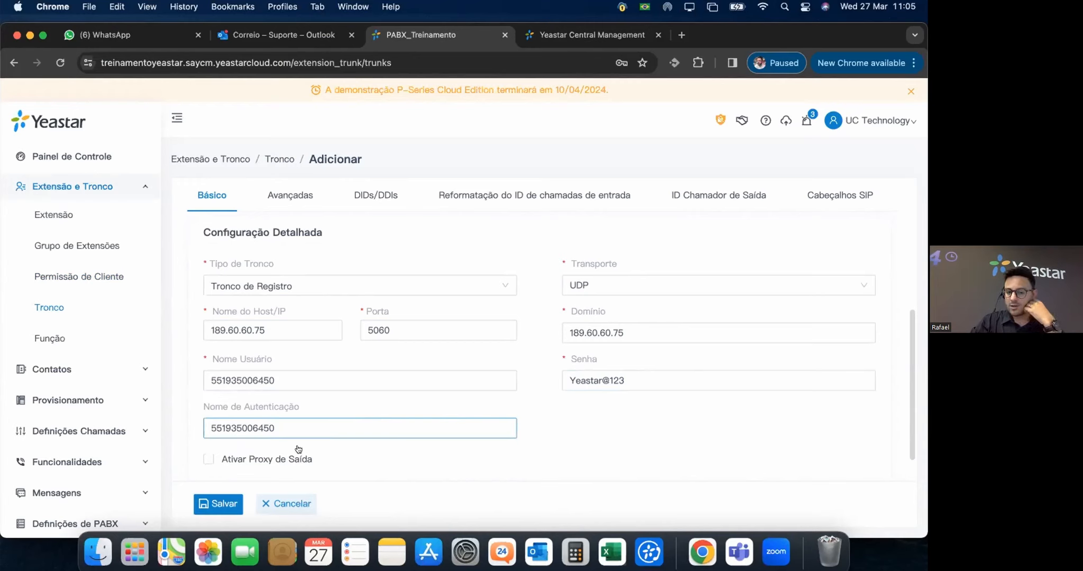
mouse_move(237, 462)
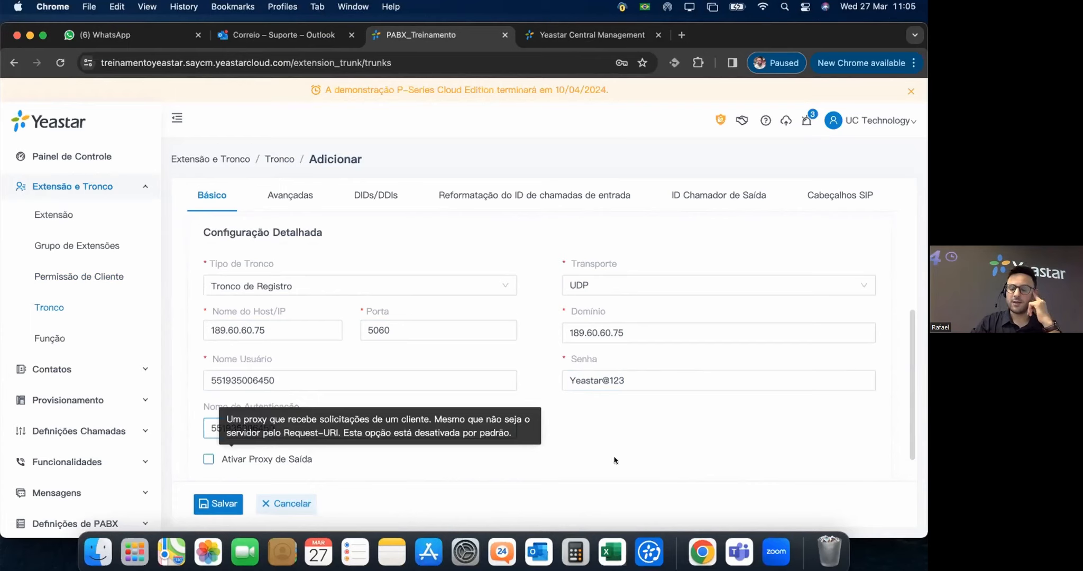
Try the outbound proxy option, turn it back off, and select the username value.
click(239, 456)
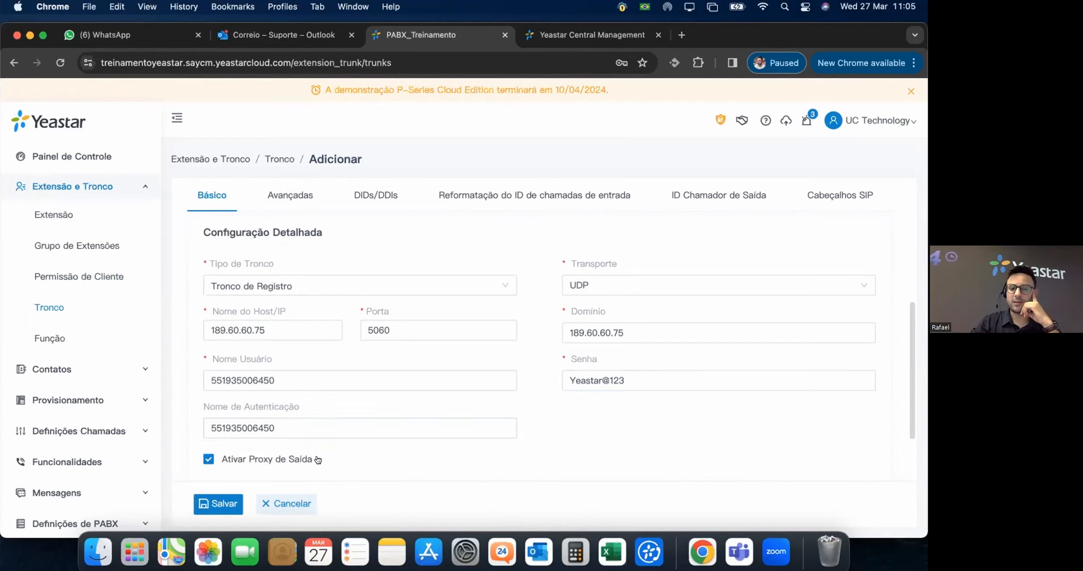
scroll(355, 440, down, 2)
click(365, 432)
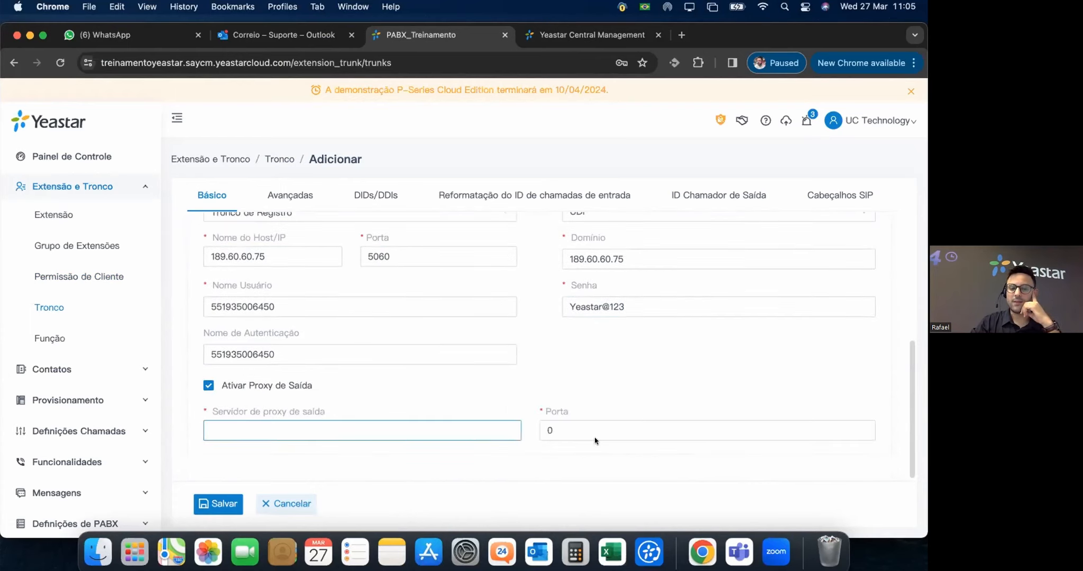
click(208, 386)
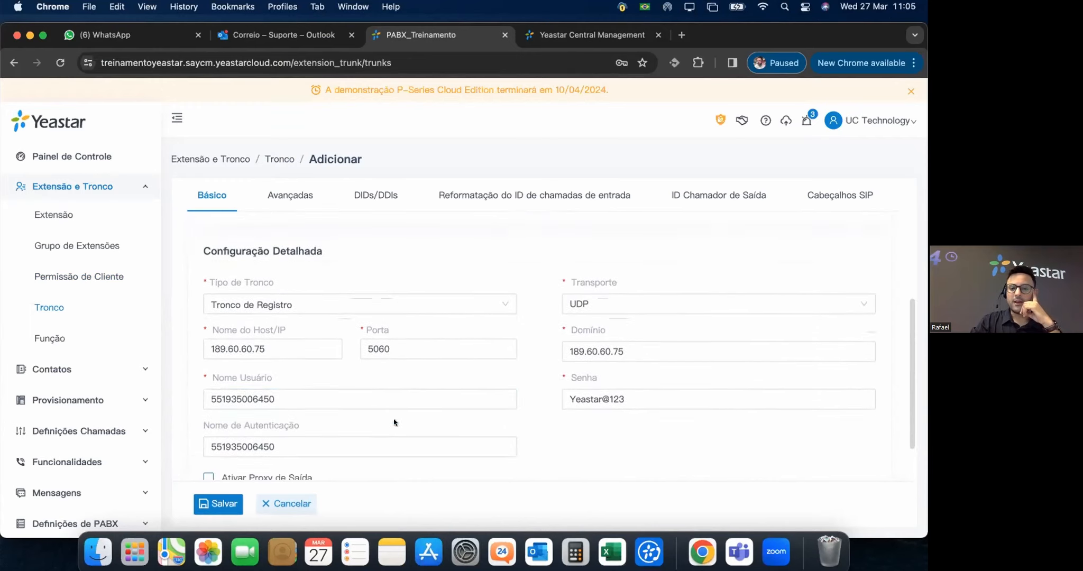
click(300, 397)
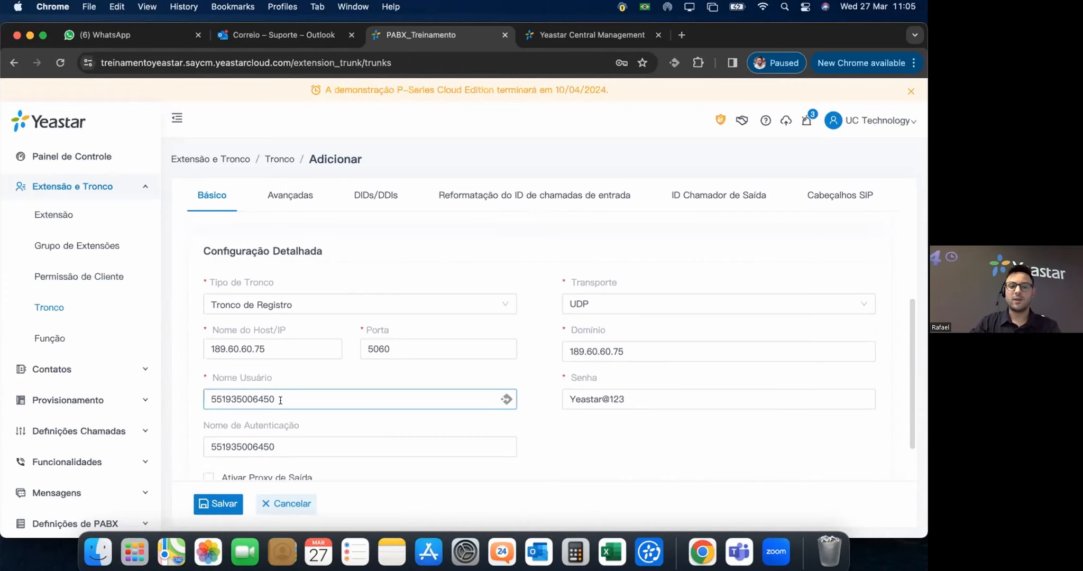
drag(280, 400, 193, 391)
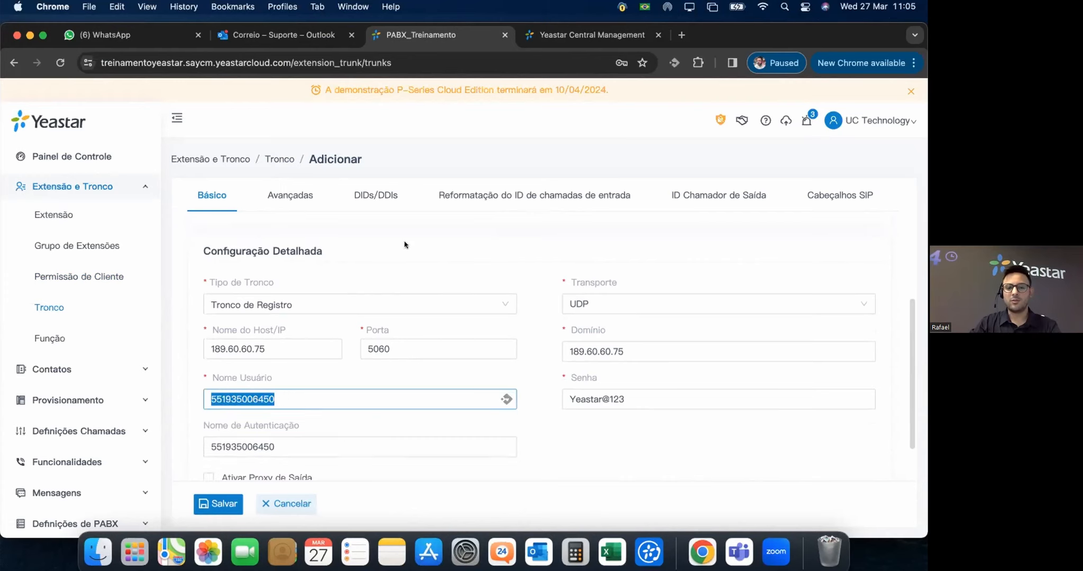
Name the trunk 'teste' and select its username value again.
click(373, 193)
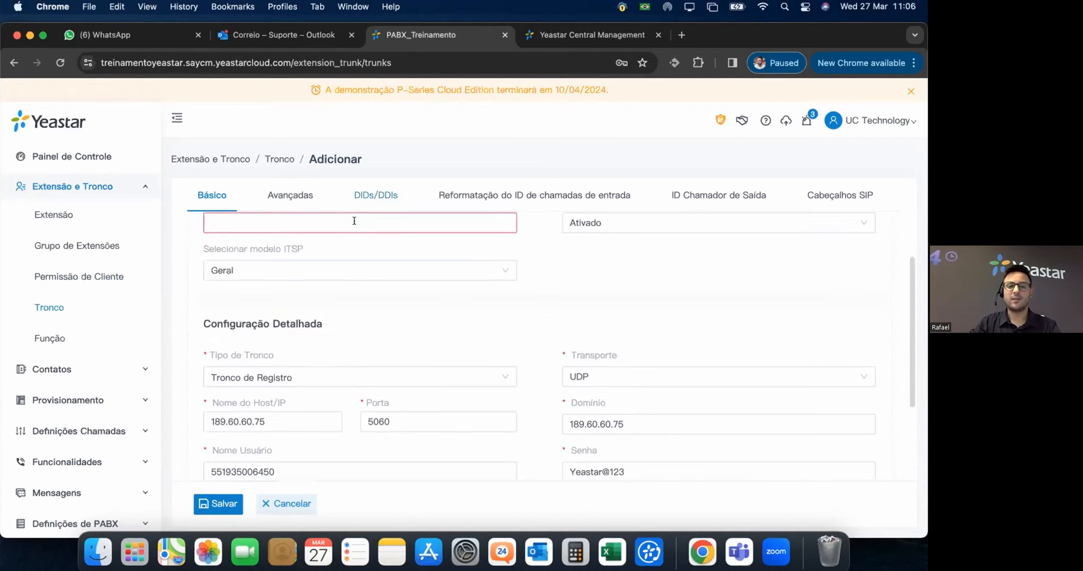
scroll(349, 298, up, 2)
click(302, 297)
text(teste)
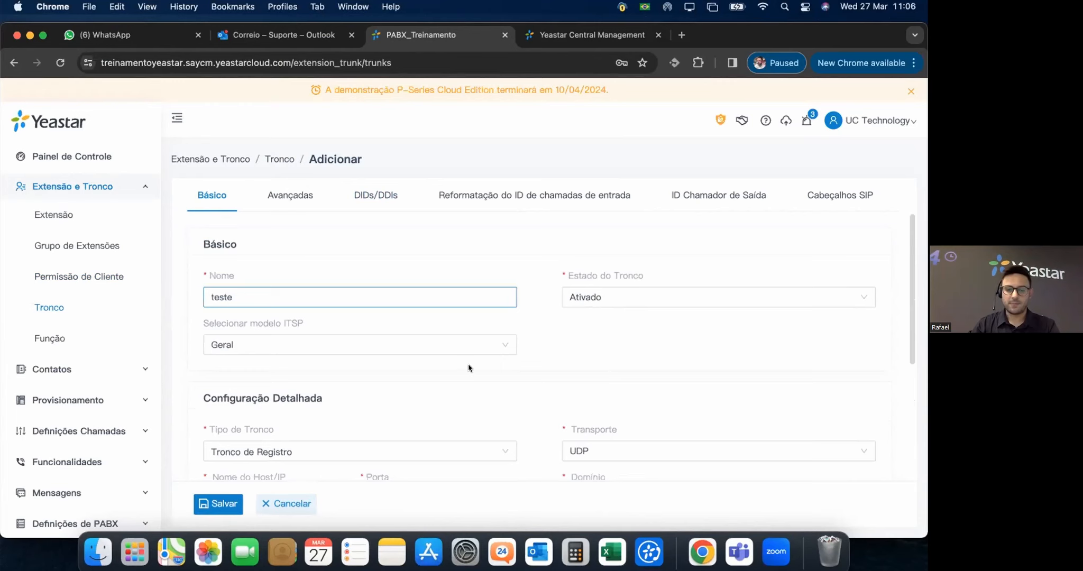
scroll(468, 368, down, 5)
drag(290, 361, 189, 360)
key(super+c)
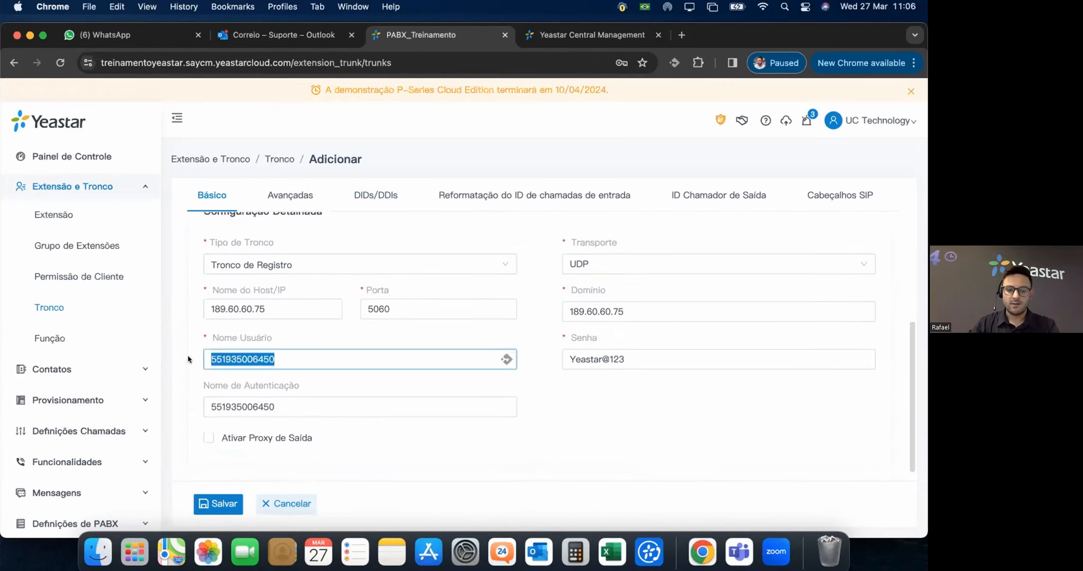
Add a DID using the pasted trunk number as both DID number and name.
click(364, 196)
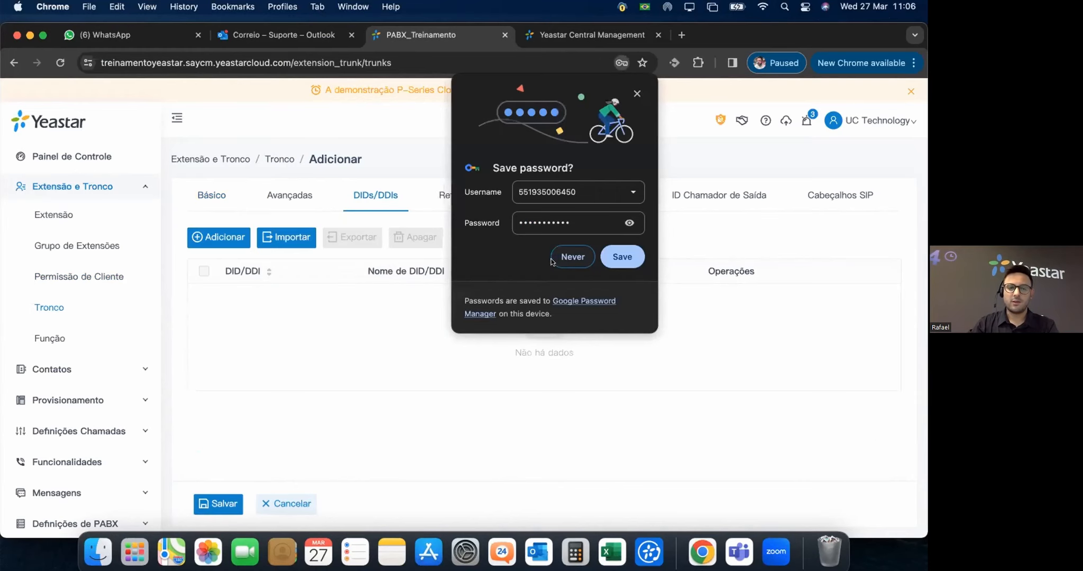
click(552, 261)
click(218, 237)
click(436, 294)
key(super+v)
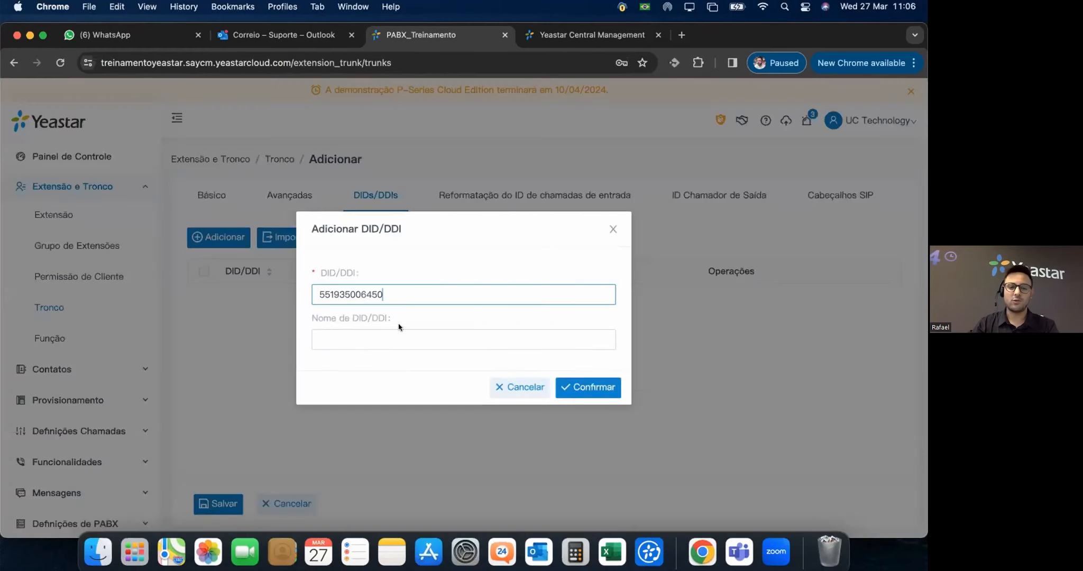
click(388, 333)
key(super+v)
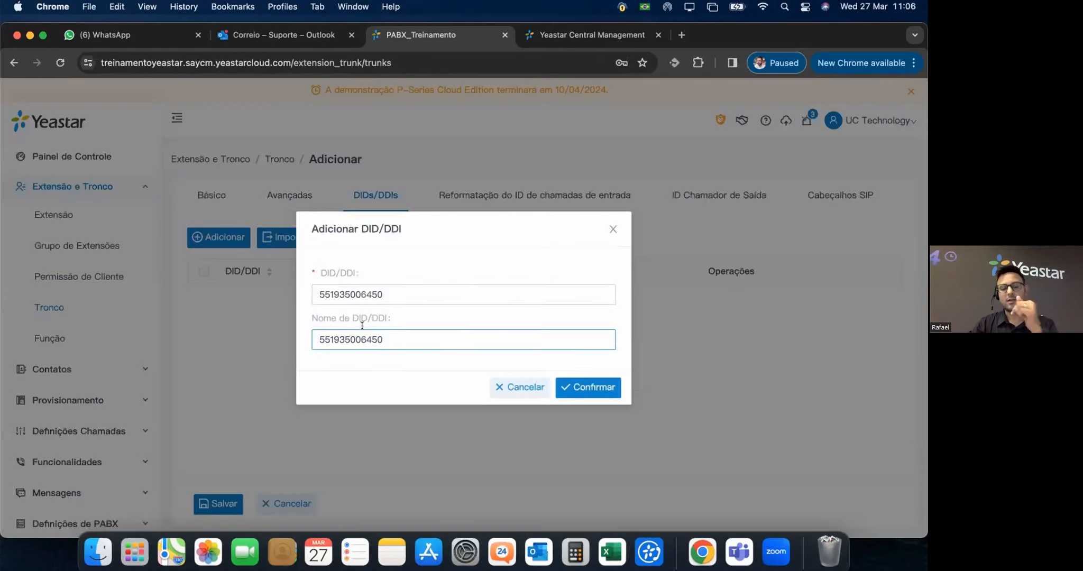
click(580, 383)
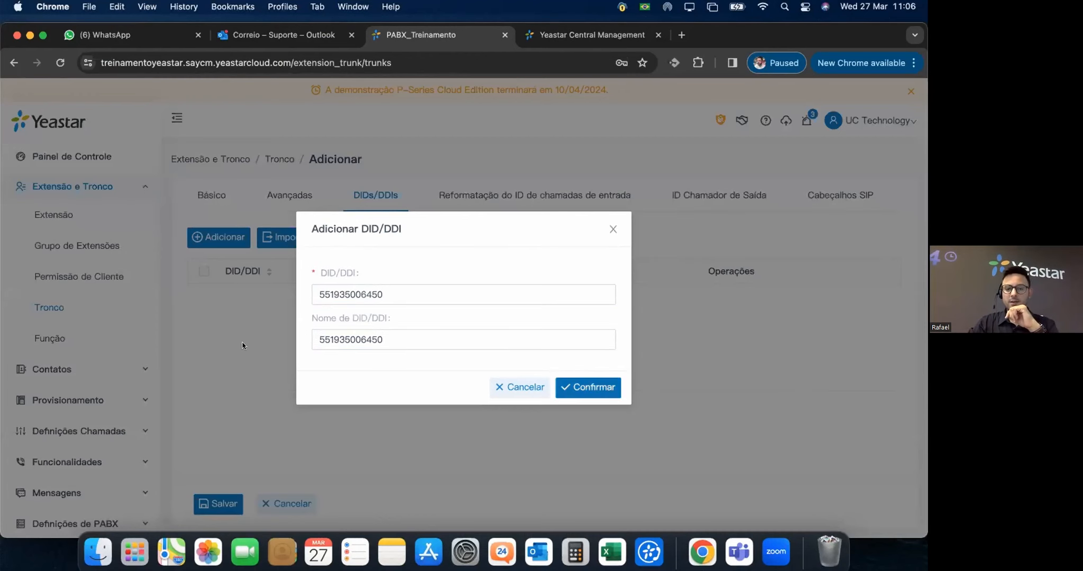
After a duplicate-DID error on save, change the DID and name's last digit to 5.
click(214, 503)
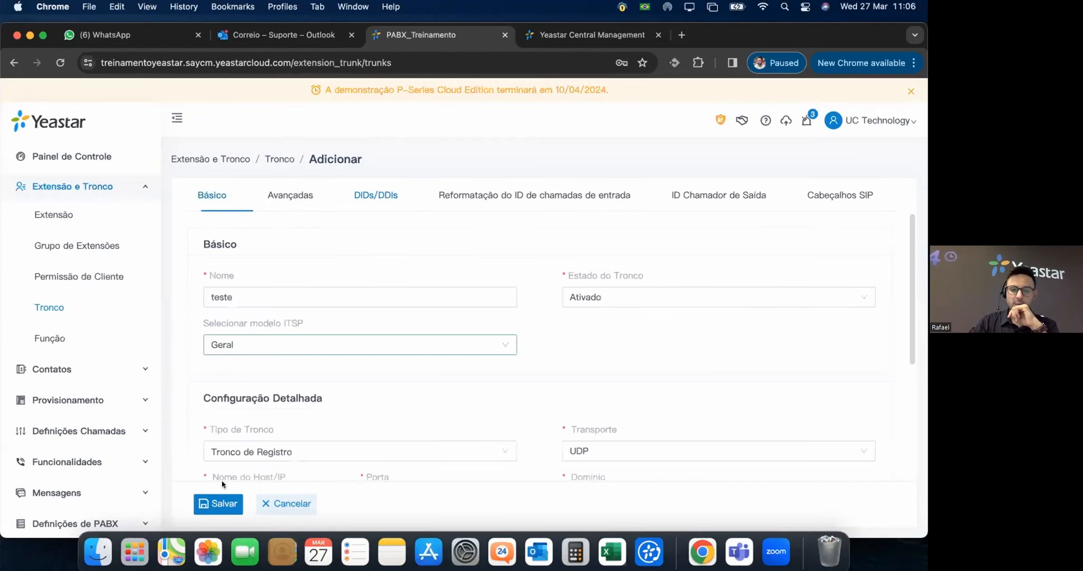
click(221, 503)
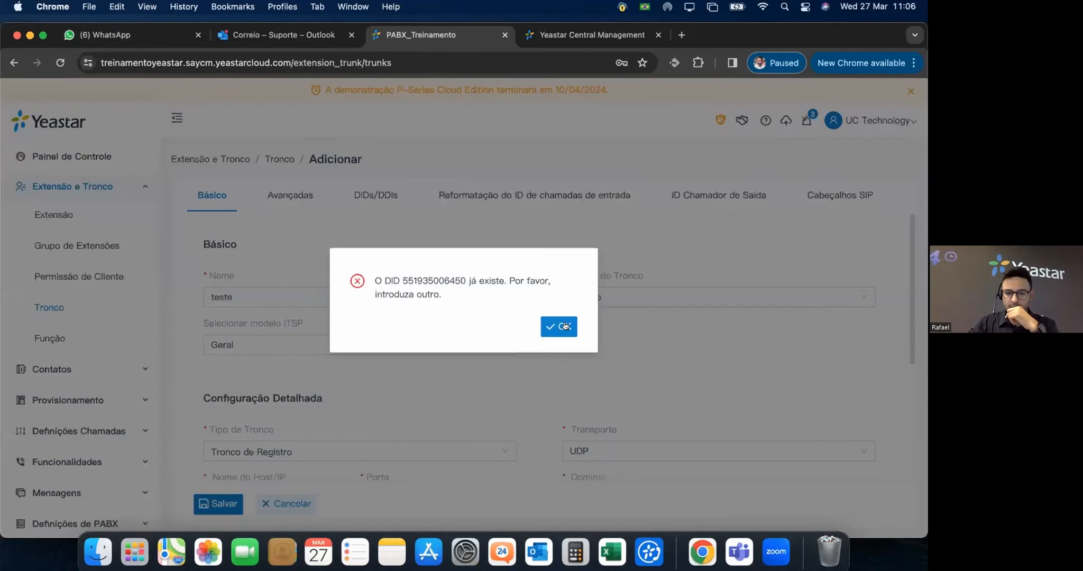
click(564, 326)
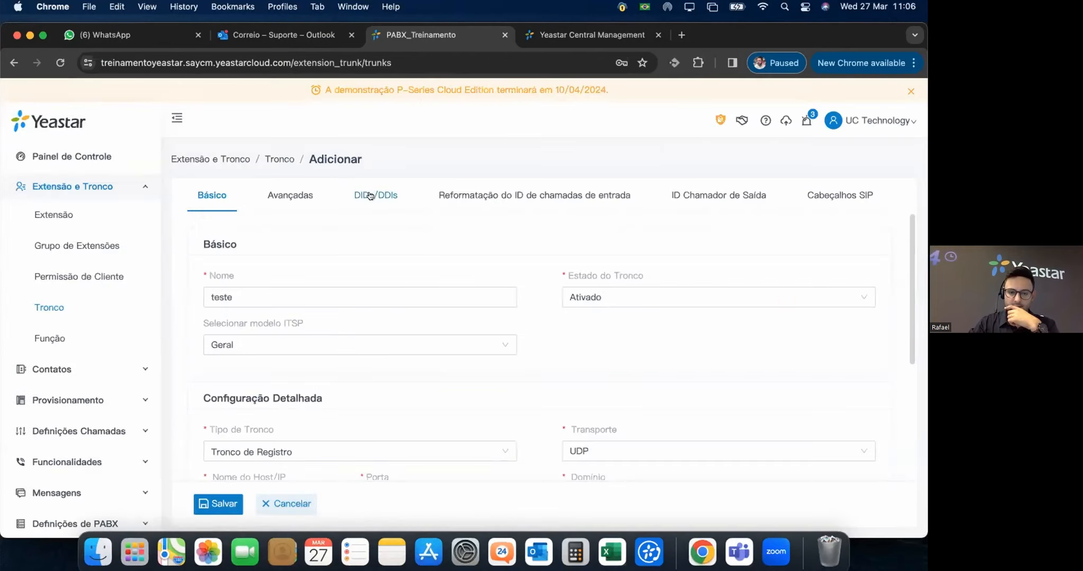
click(370, 196)
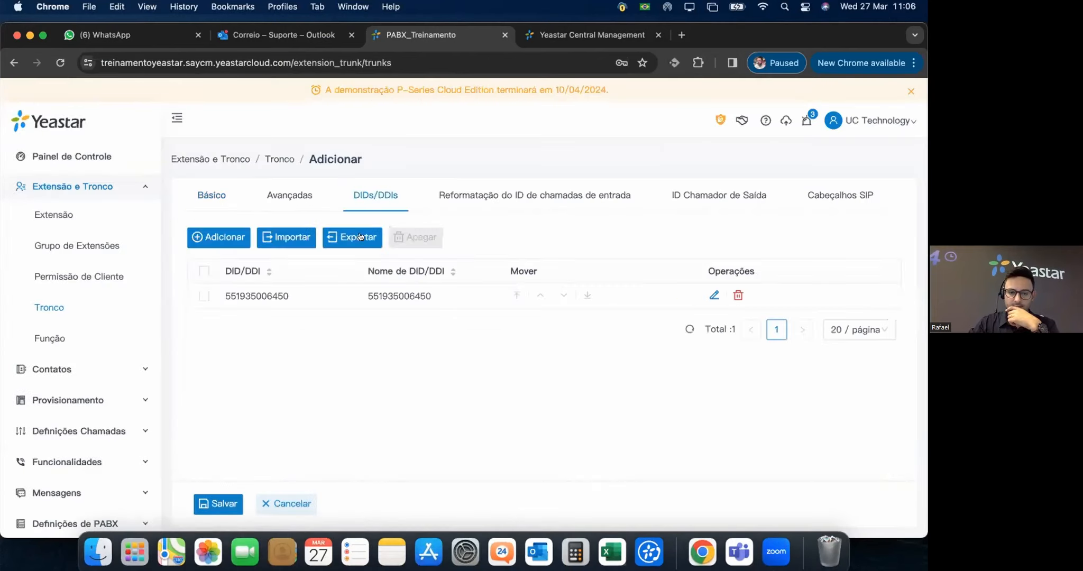
click(702, 294)
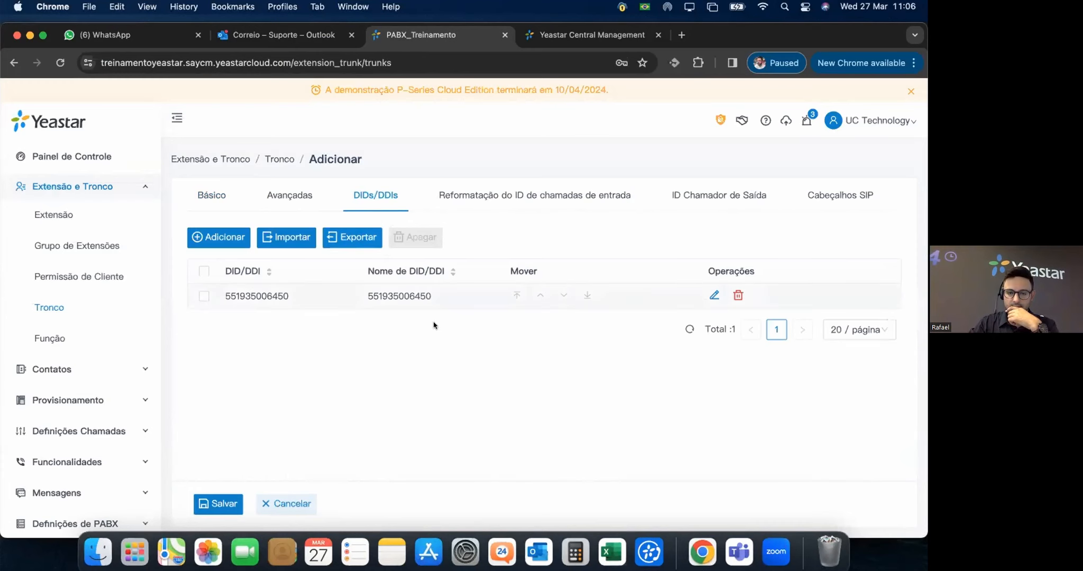
key(BackSpace)
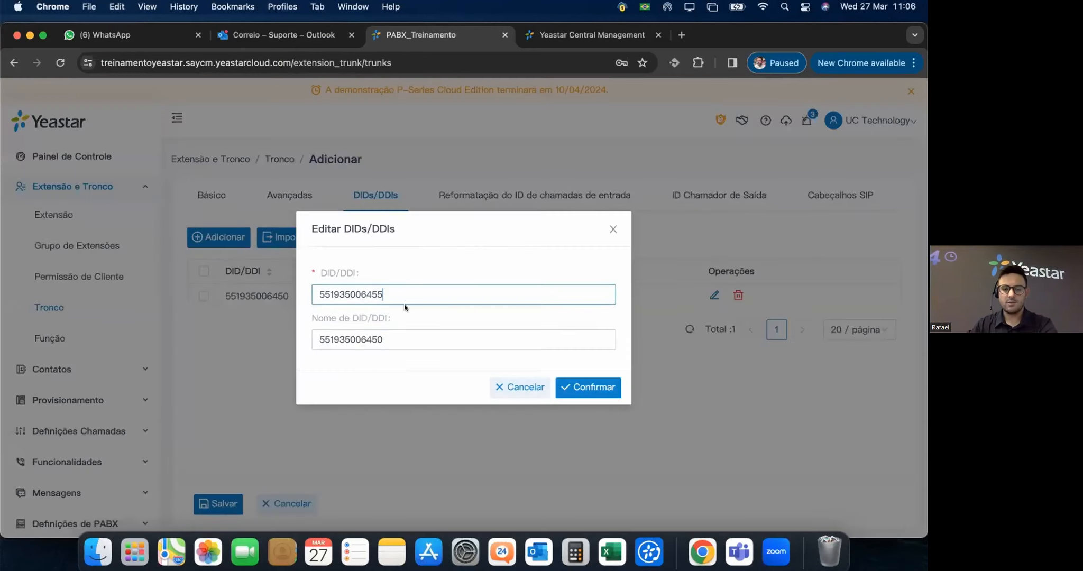
click(389, 339)
key(BackSpace)
text(5)
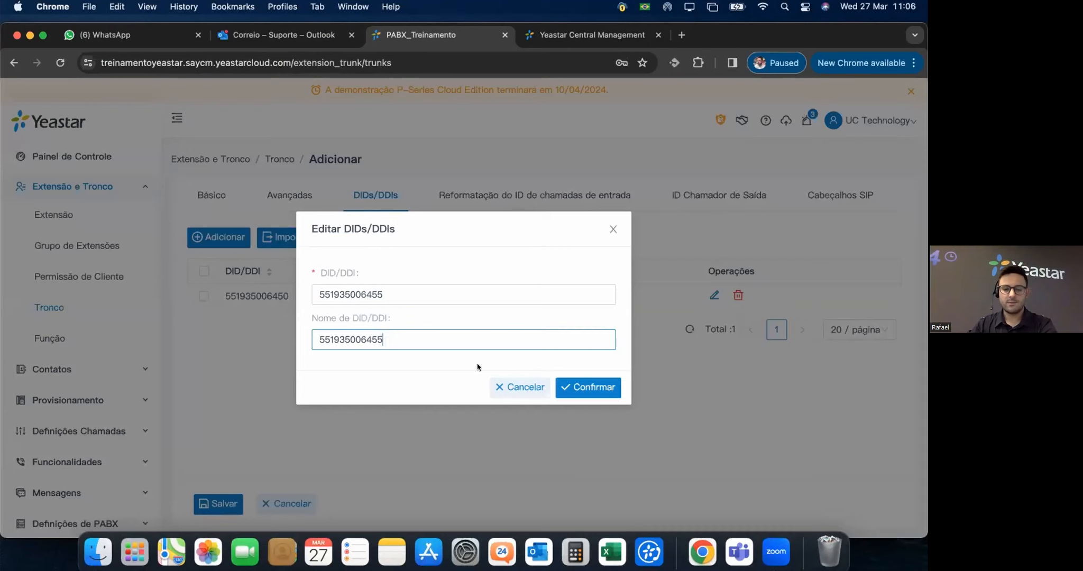
click(587, 387)
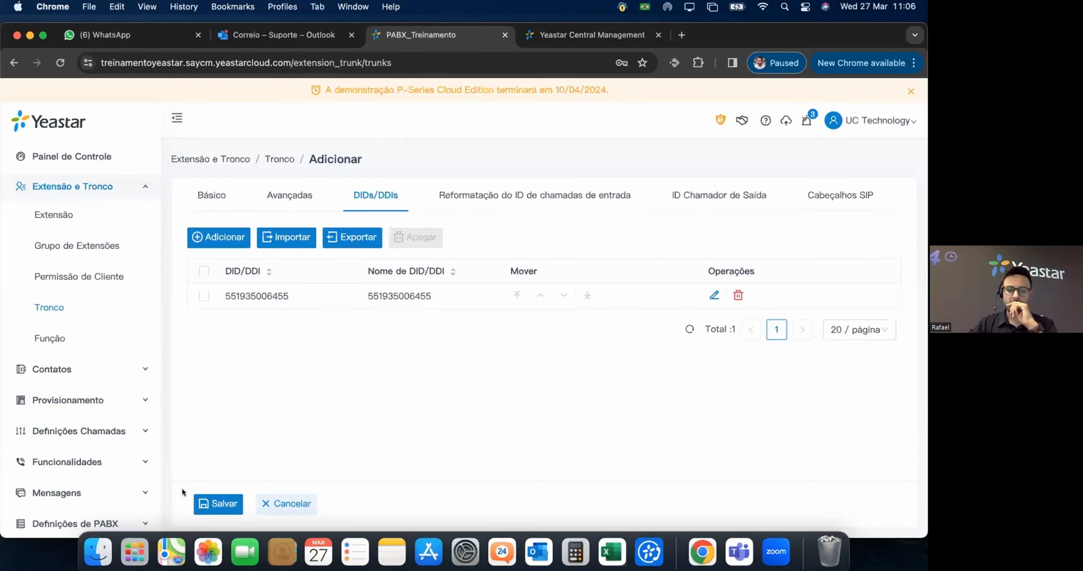
Retry saving and, after another duplicate error, change a digit of the DID name to 4.
click(214, 505)
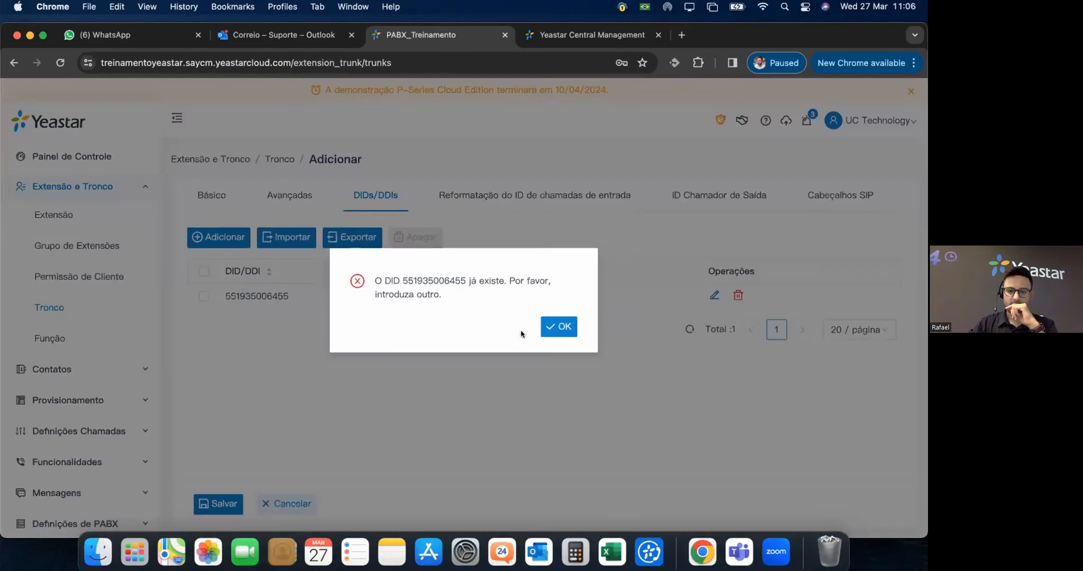
click(563, 327)
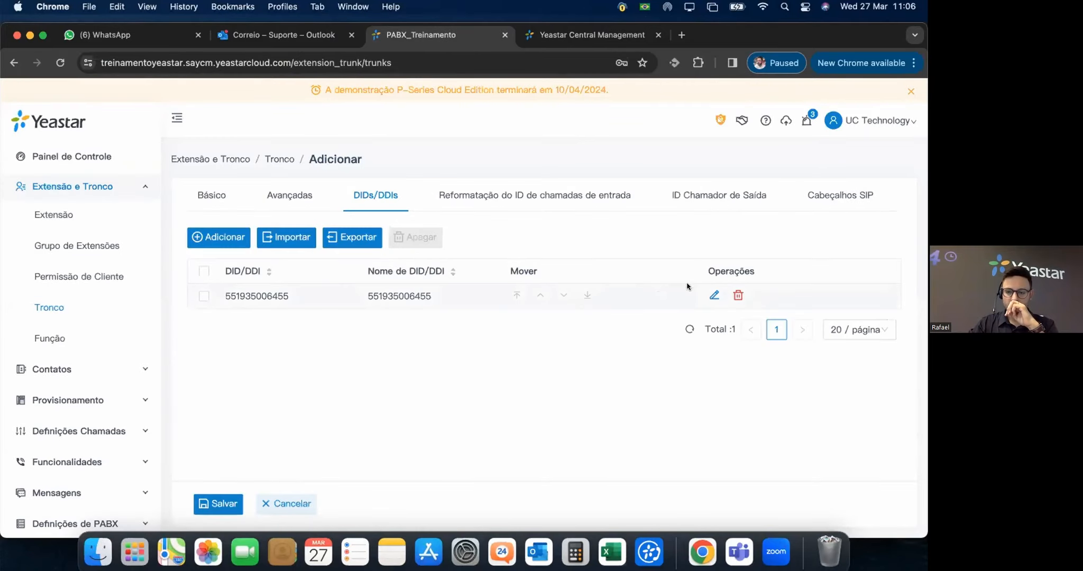
click(714, 295)
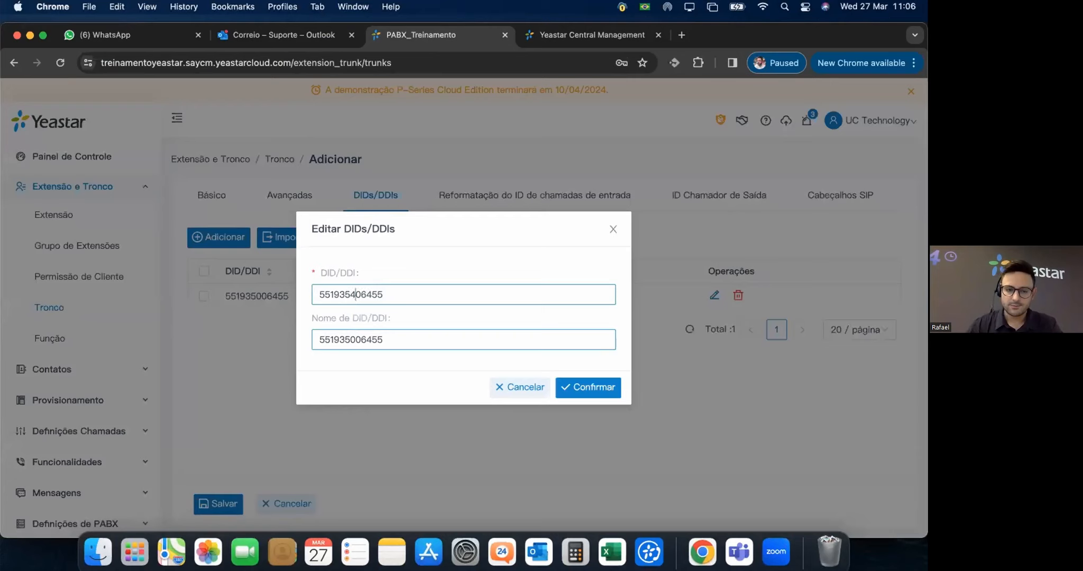
click(353, 339)
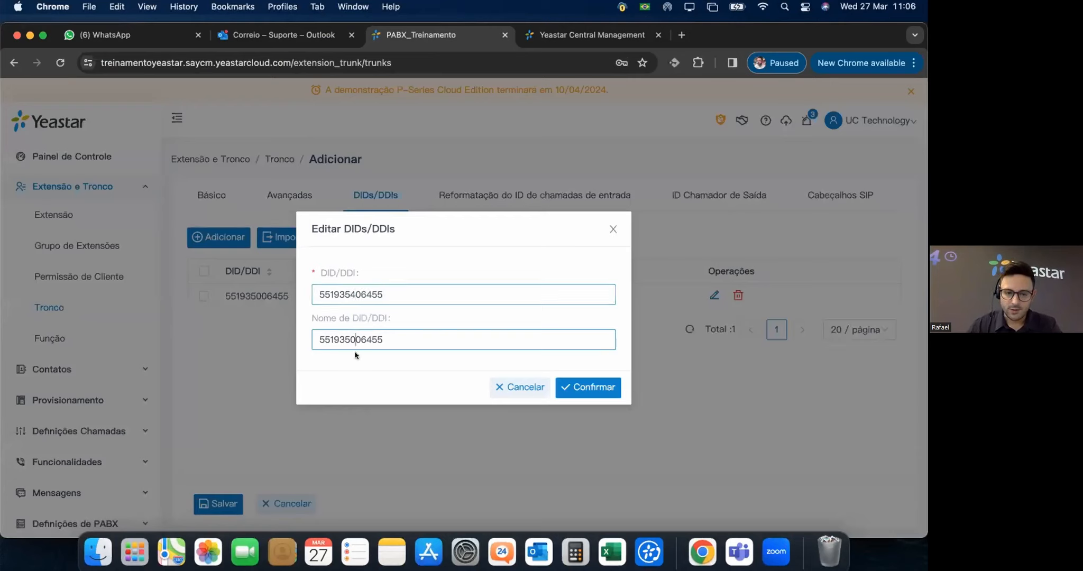
key(BackSpace)
text(4)
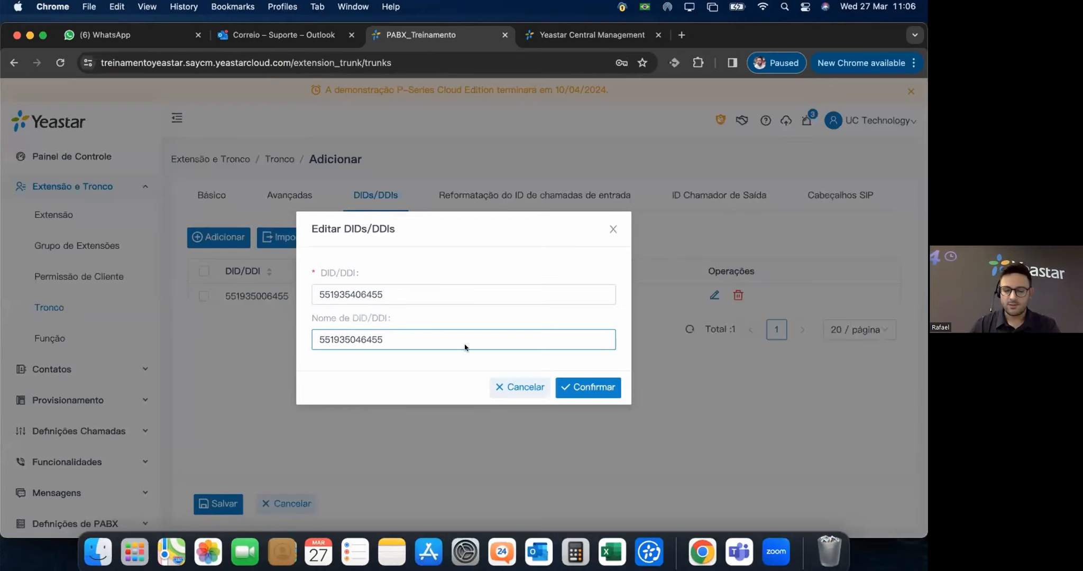
click(596, 390)
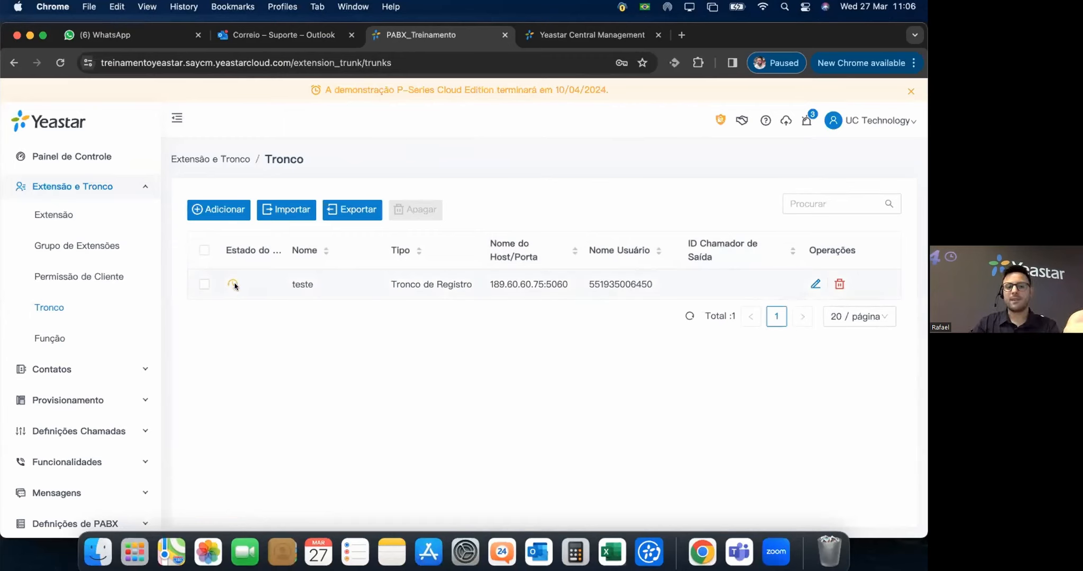
Cancel out of the teste trunk and delete it from the trunk list.
mouse_move(232, 285)
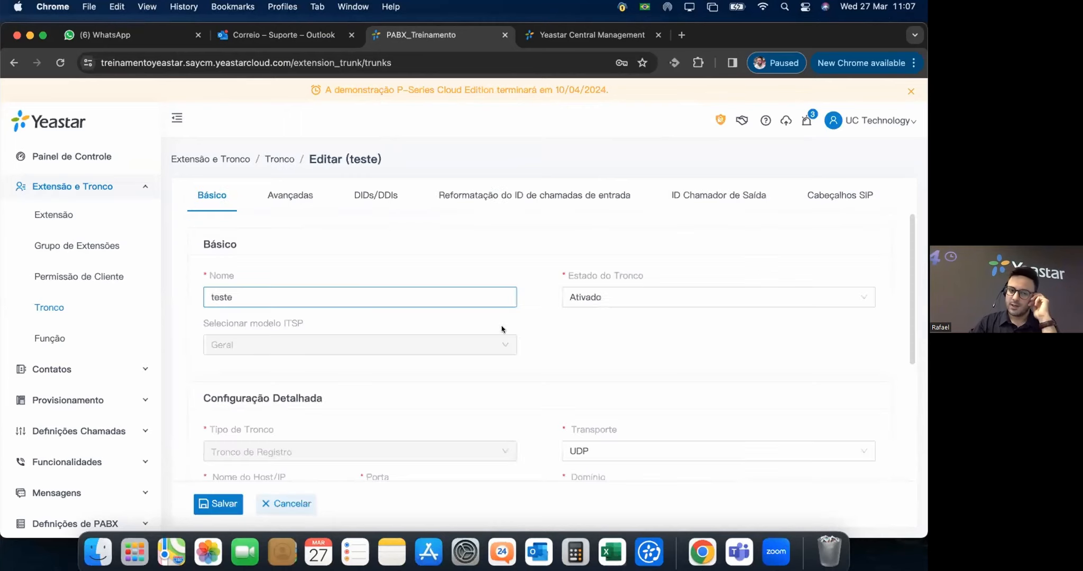
scroll(534, 333, down, 1)
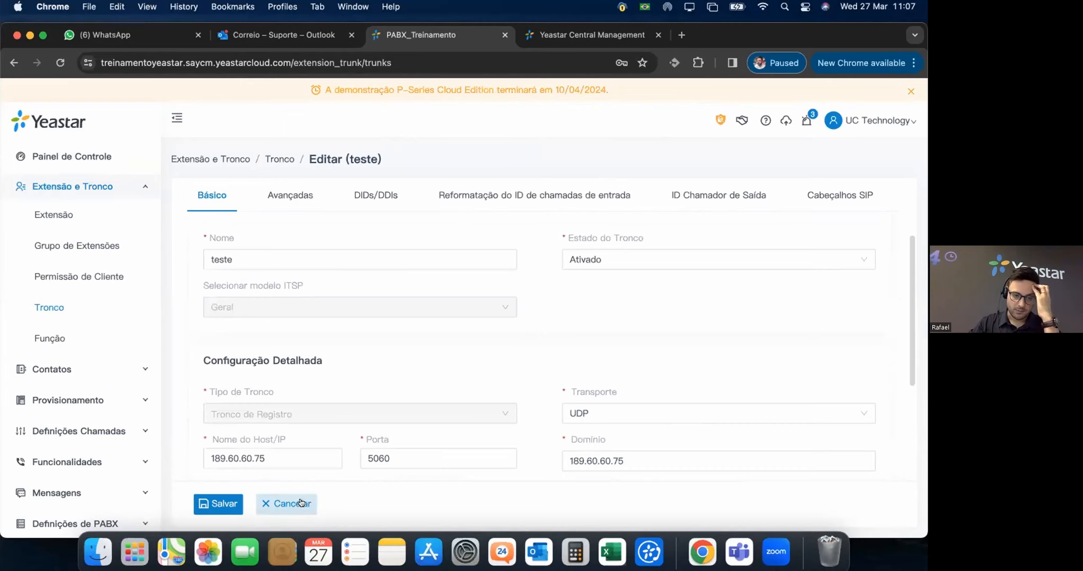
scroll(346, 412, down, 2)
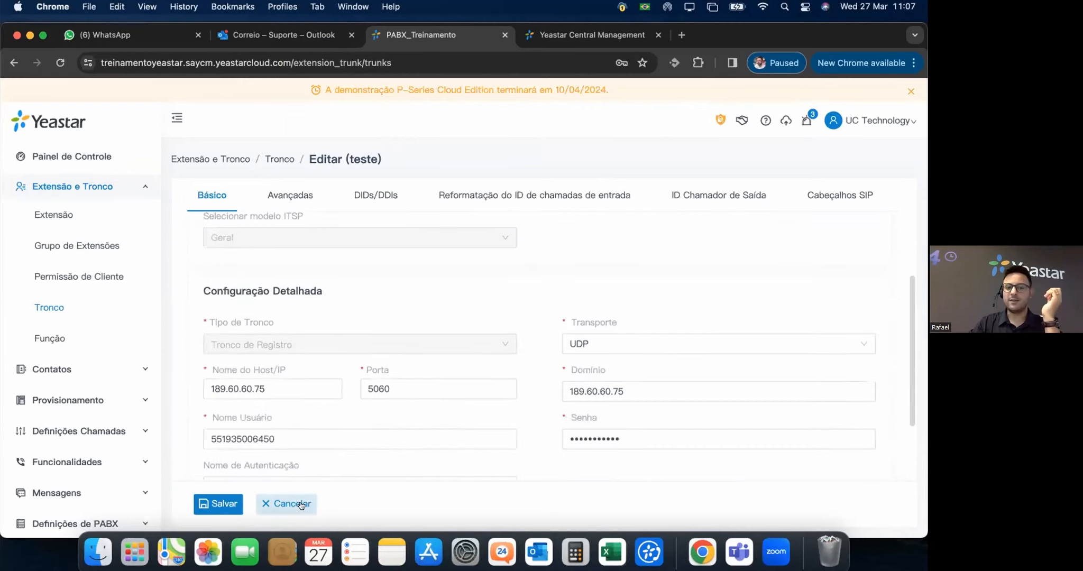
click(301, 505)
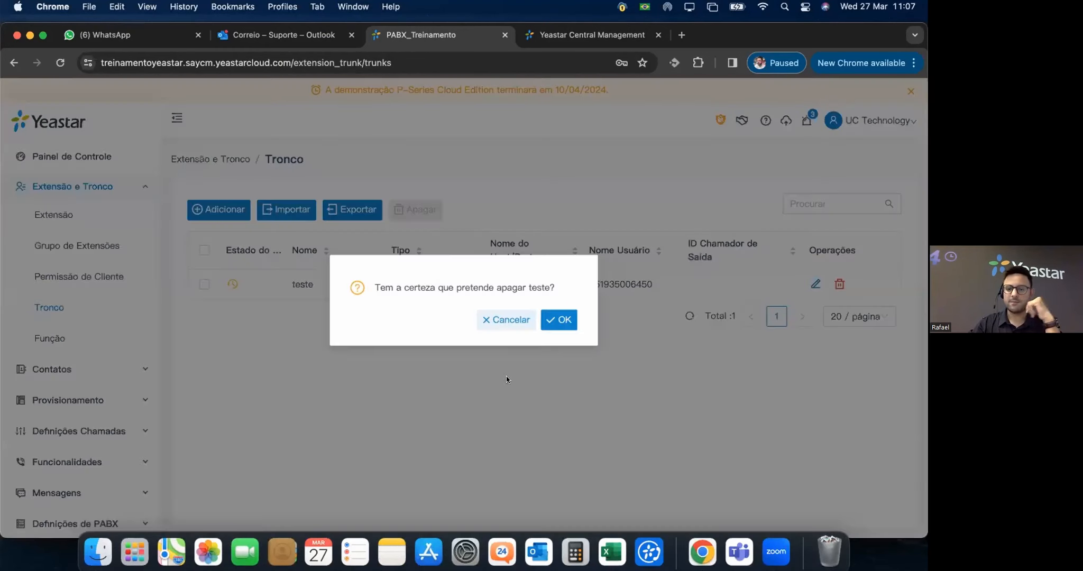
click(559, 321)
Apply the deletion, then start a new trunk of type Peer Tronco (Baseado em DID).
click(680, 121)
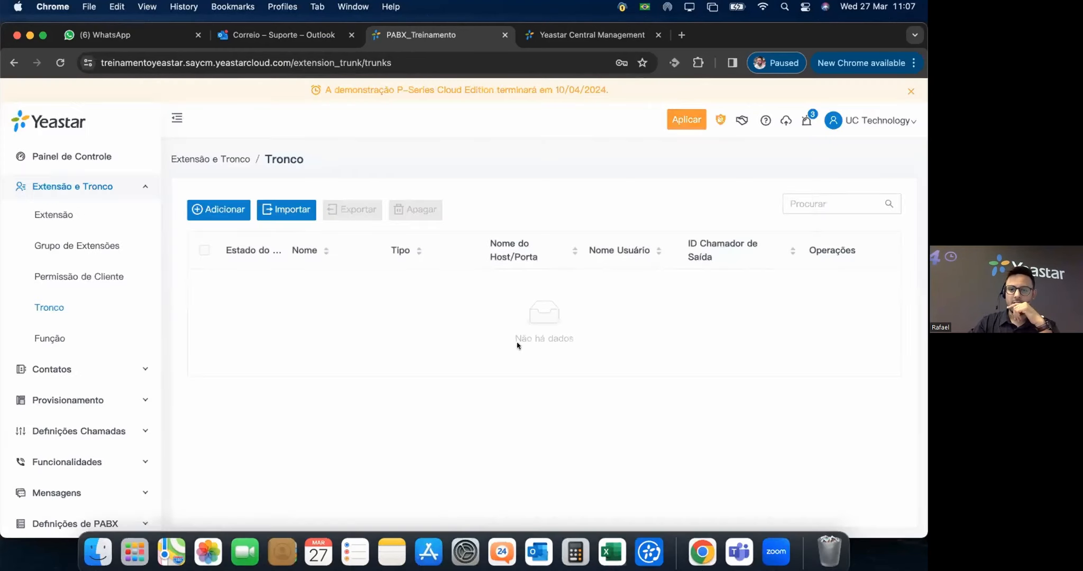
click(215, 210)
scroll(444, 360, down, 2)
scroll(413, 382, down, 4)
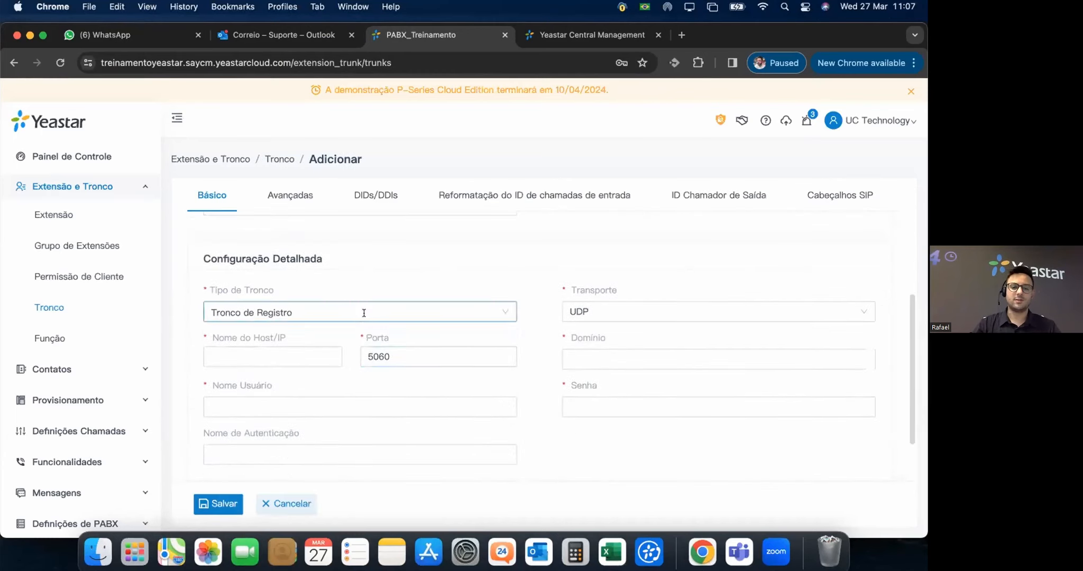
click(364, 312)
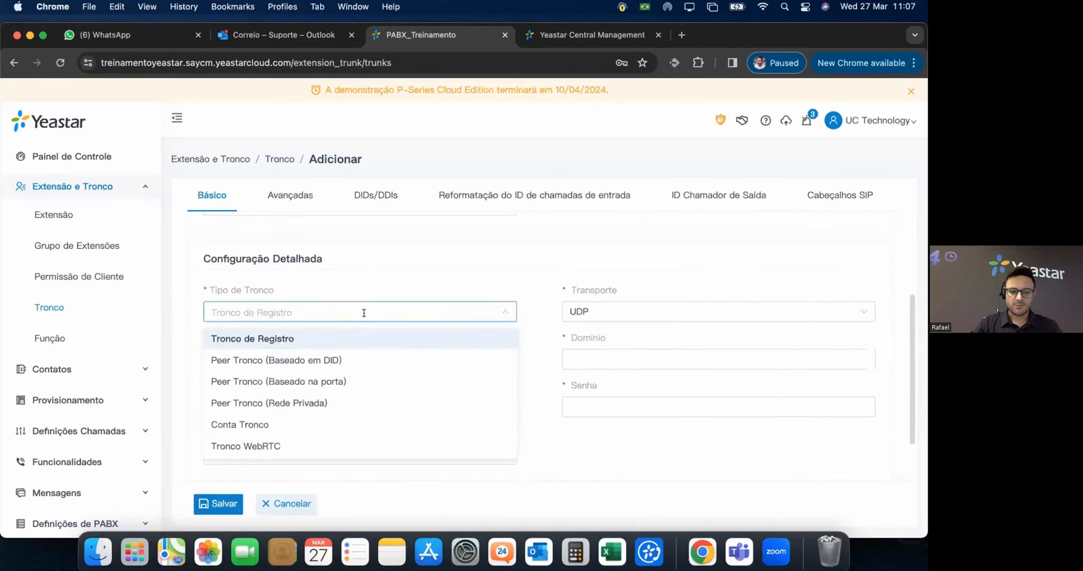
click(258, 361)
scroll(270, 425, down, 1)
click(271, 425)
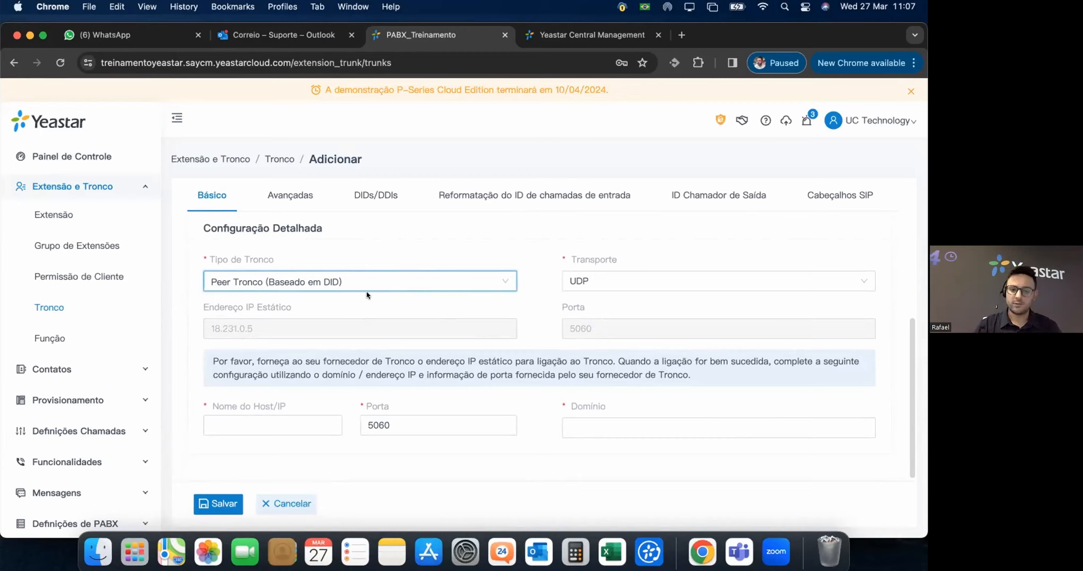
Try the port-based and private-network peer trunk types, then settle on Conta Tronco.
click(270, 420)
click(271, 421)
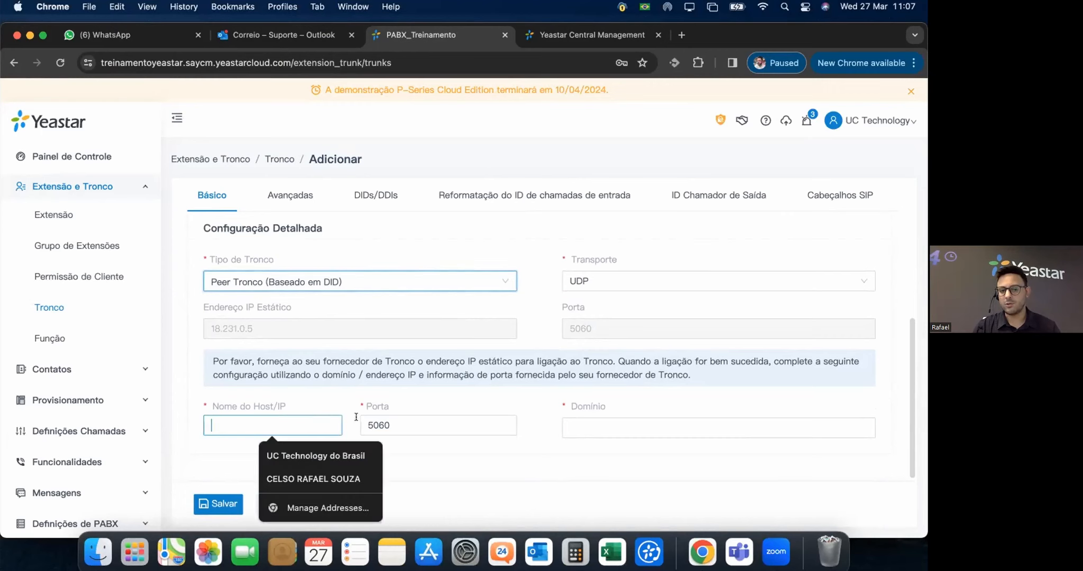
click(571, 426)
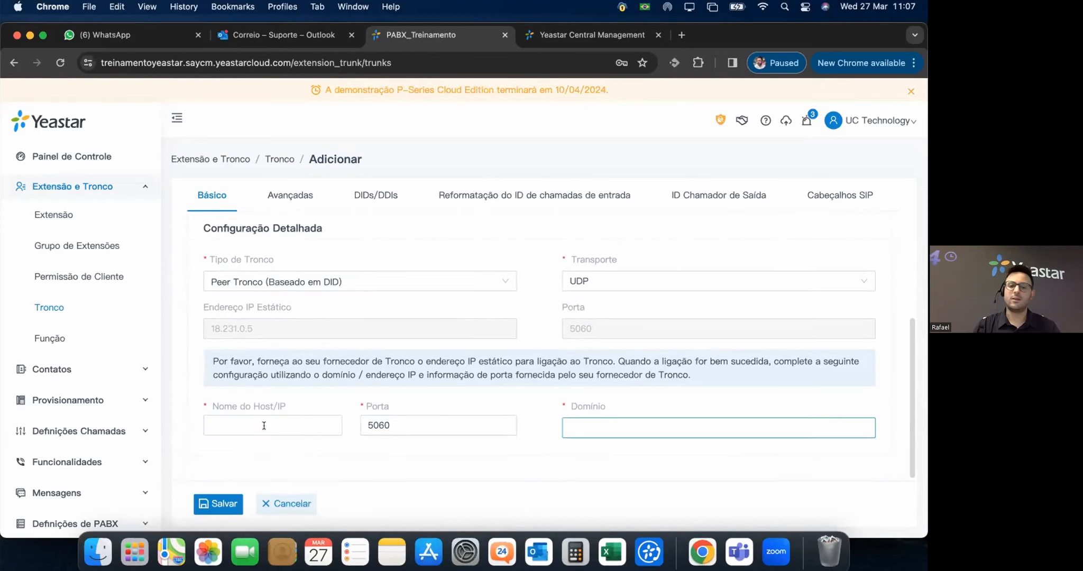
click(297, 429)
click(564, 429)
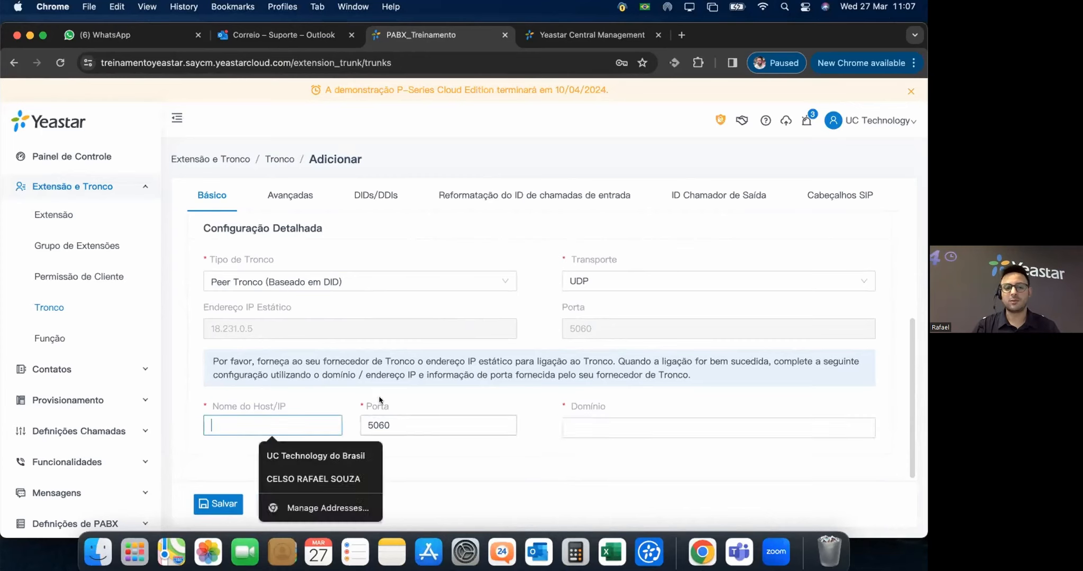
click(405, 277)
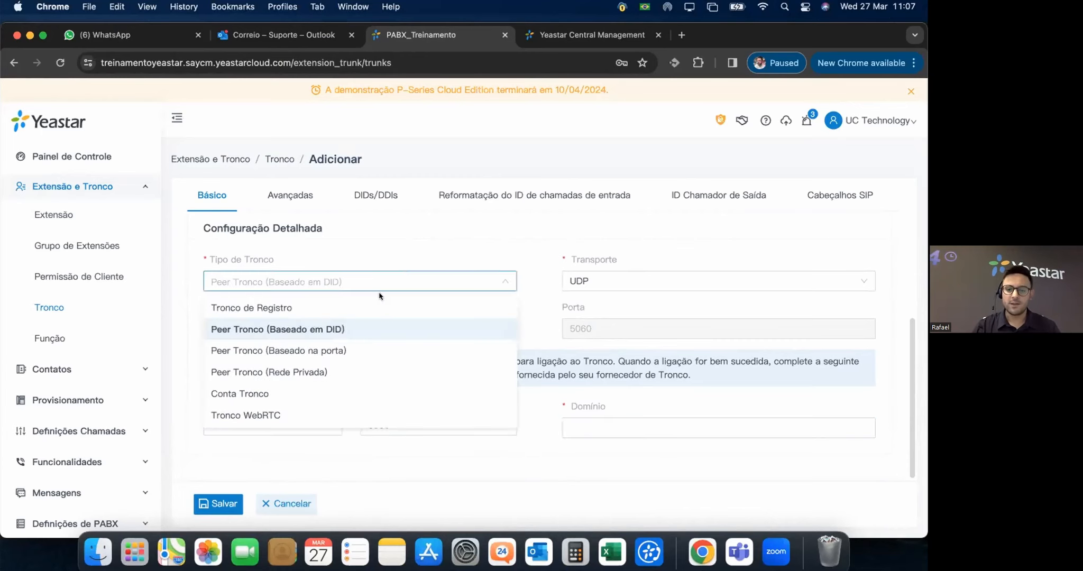
click(318, 352)
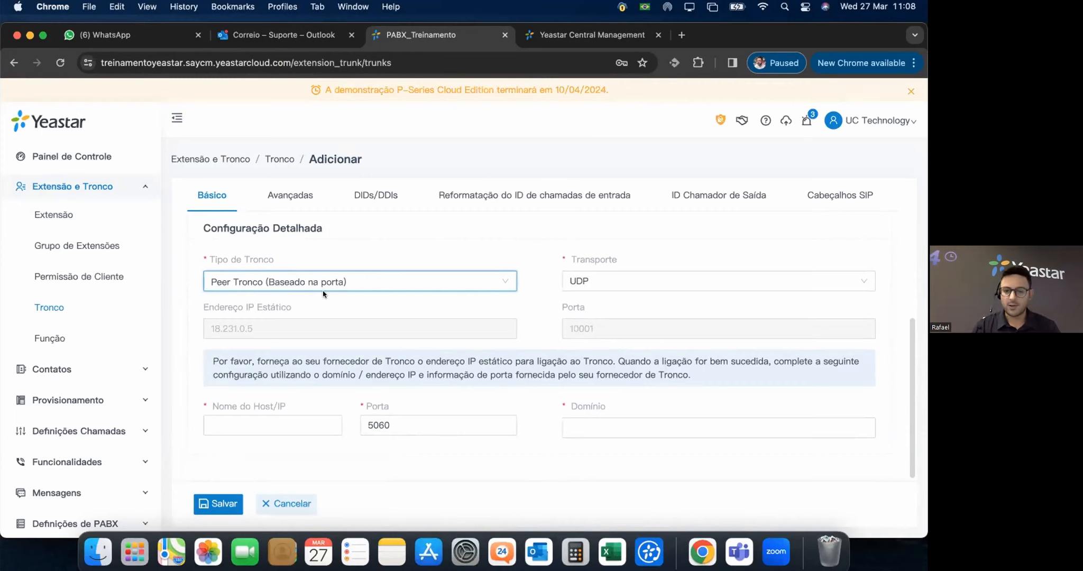
click(337, 284)
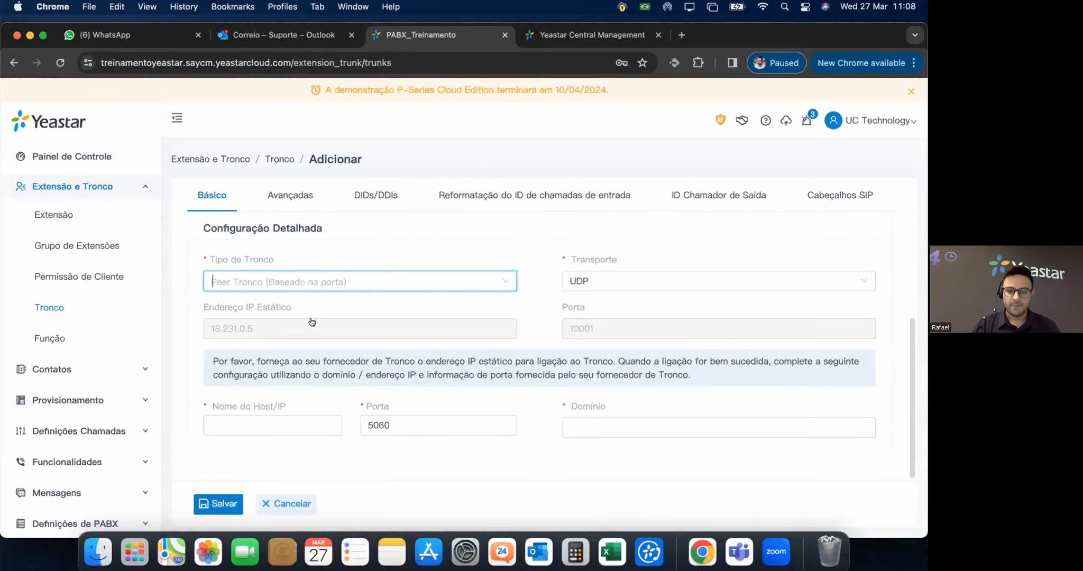
click(355, 376)
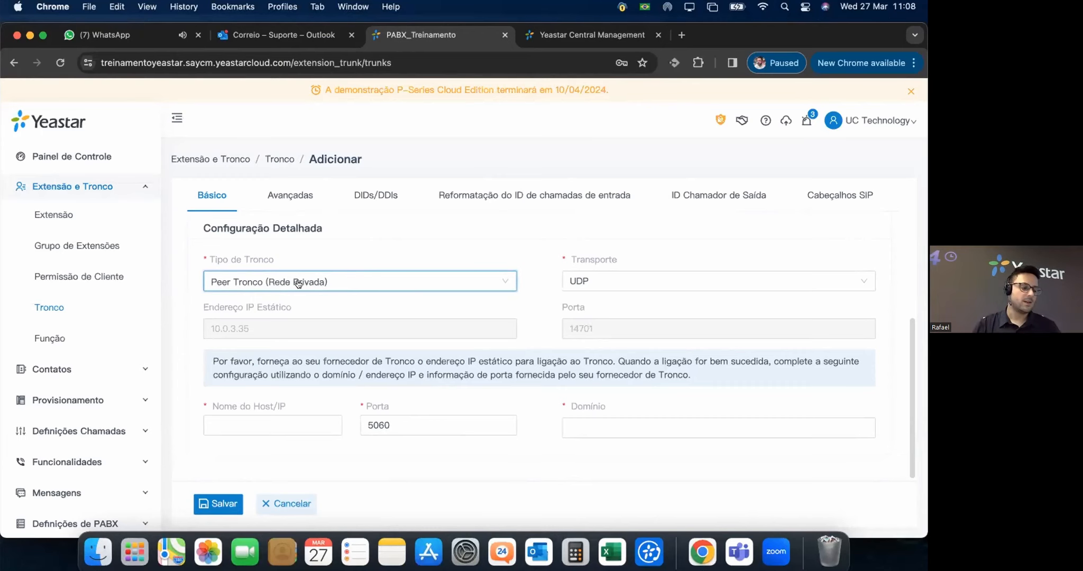
click(429, 282)
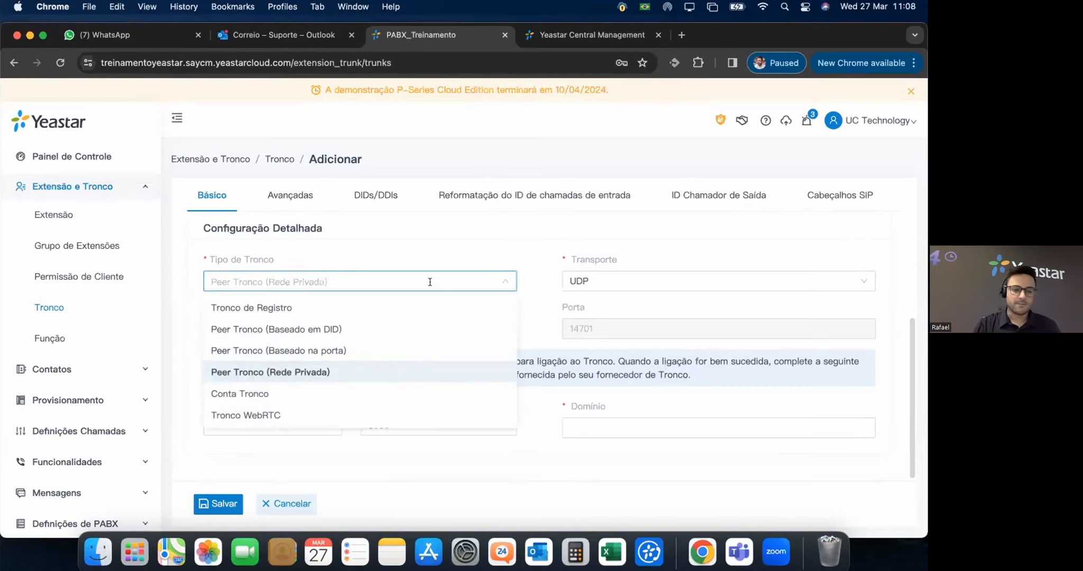
click(240, 393)
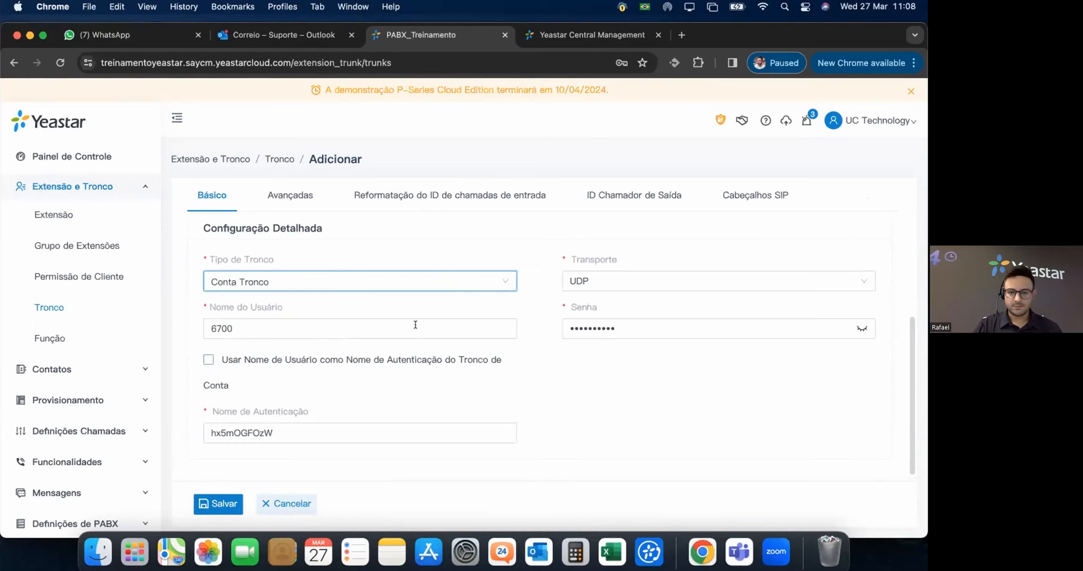
Switch the Tipo de Tronco dropdown to Tronco WebRTC.
scroll(483, 389, down, 1)
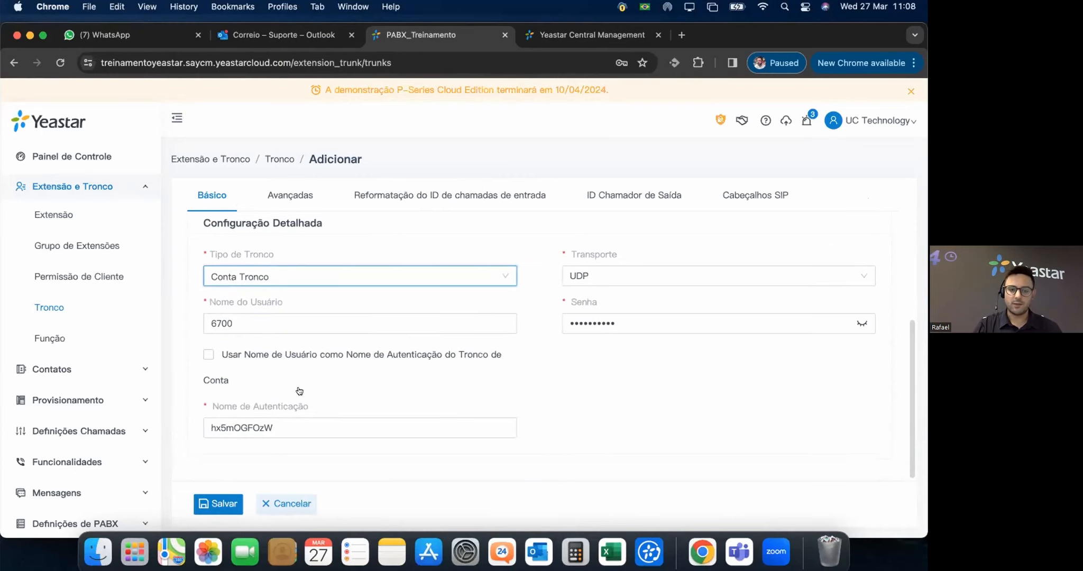
scroll(446, 377, up, 3)
scroll(445, 377, down, 3)
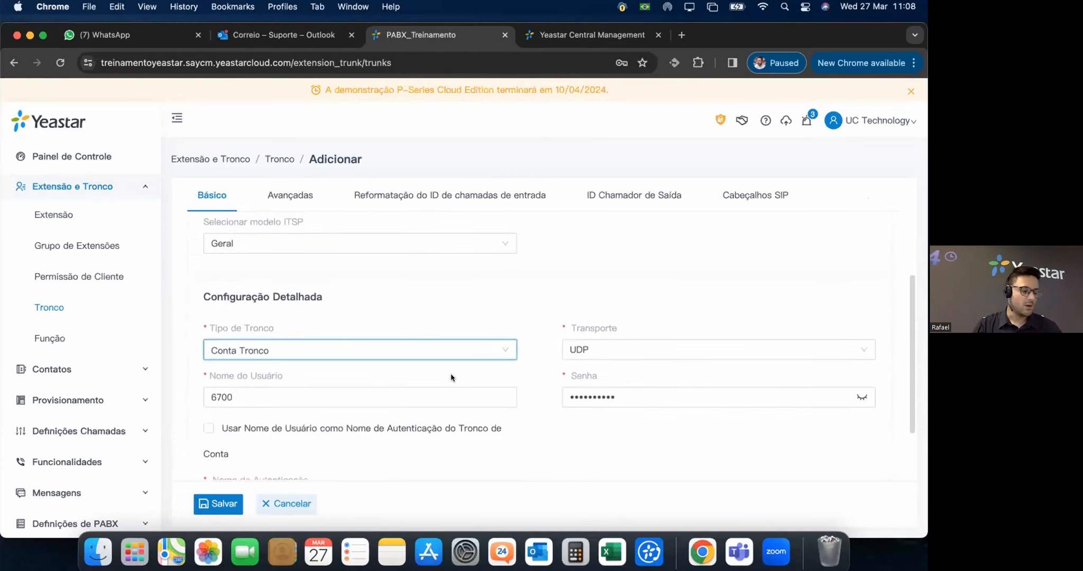
click(249, 350)
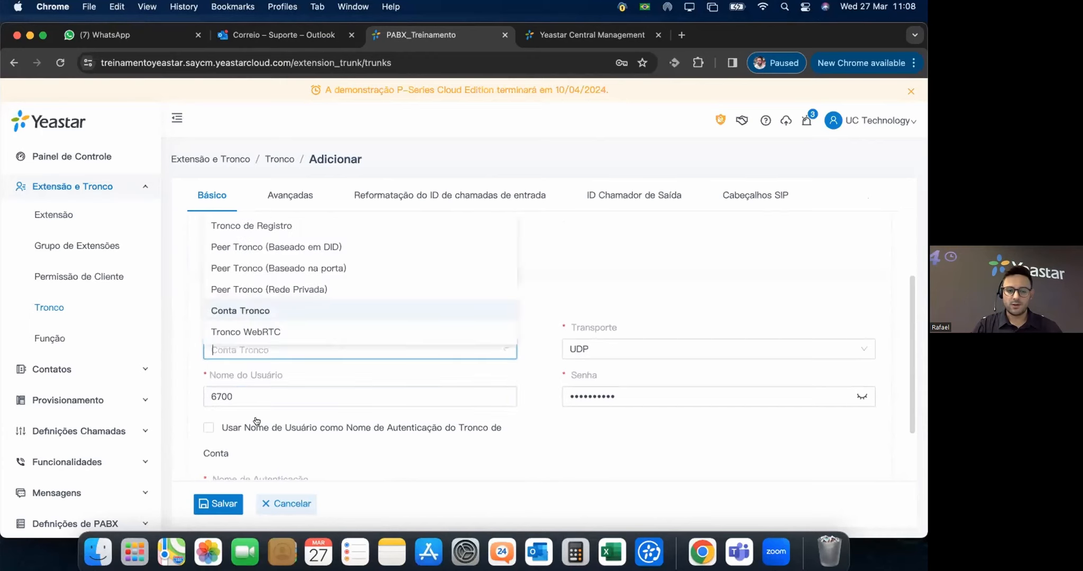
click(245, 334)
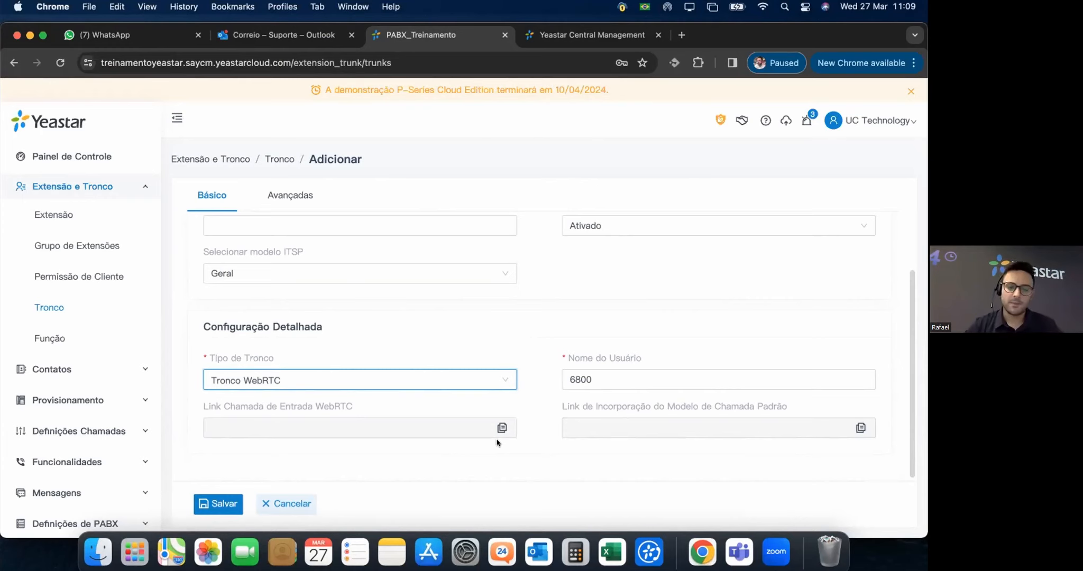
Enter the trunk name 'tetste' after trying the advanced settings tab.
scroll(495, 378, up, 1)
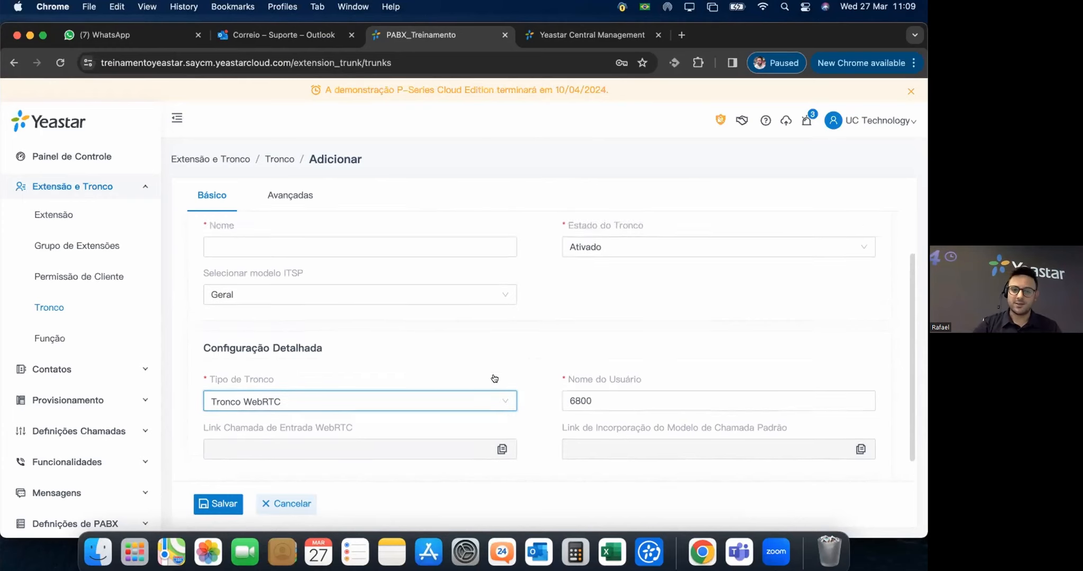
scroll(495, 378, up, 2)
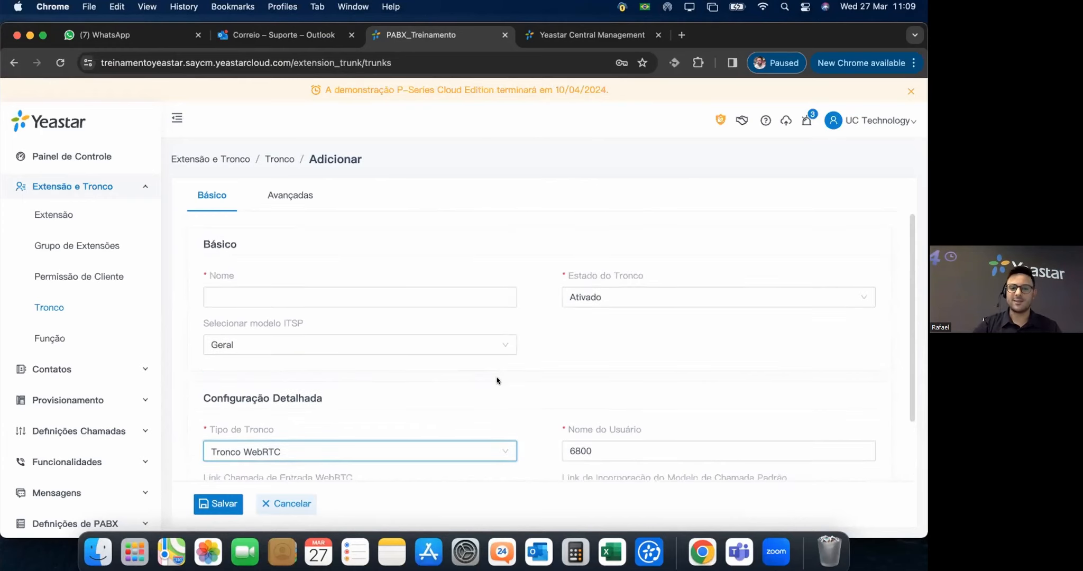
click(294, 195)
click(331, 295)
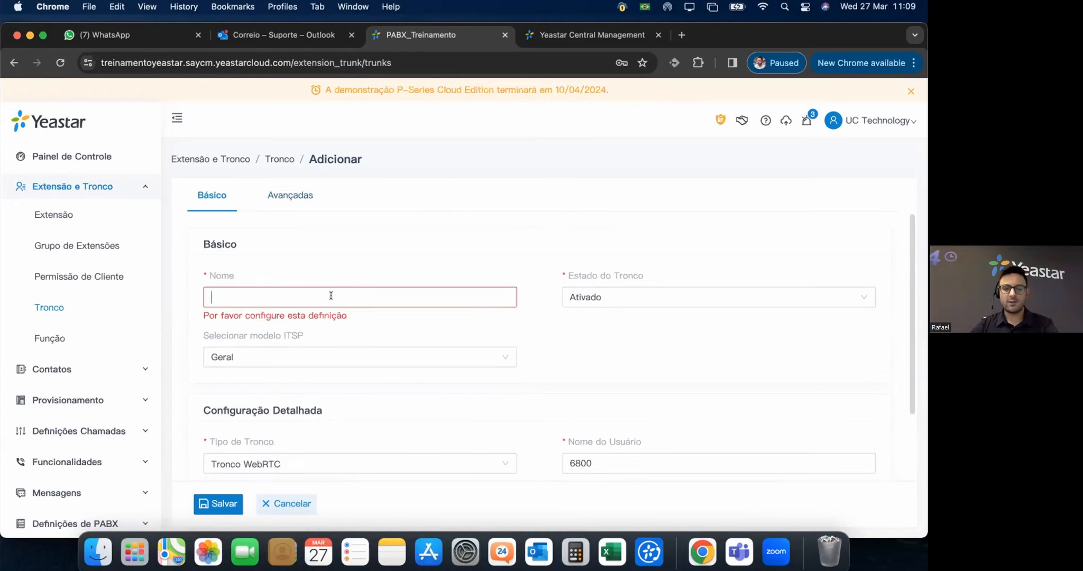
text(tetste)
Review the Avançadas codec settings, return to Básico, and cancel the new trunk.
click(315, 197)
scroll(476, 344, down, 4)
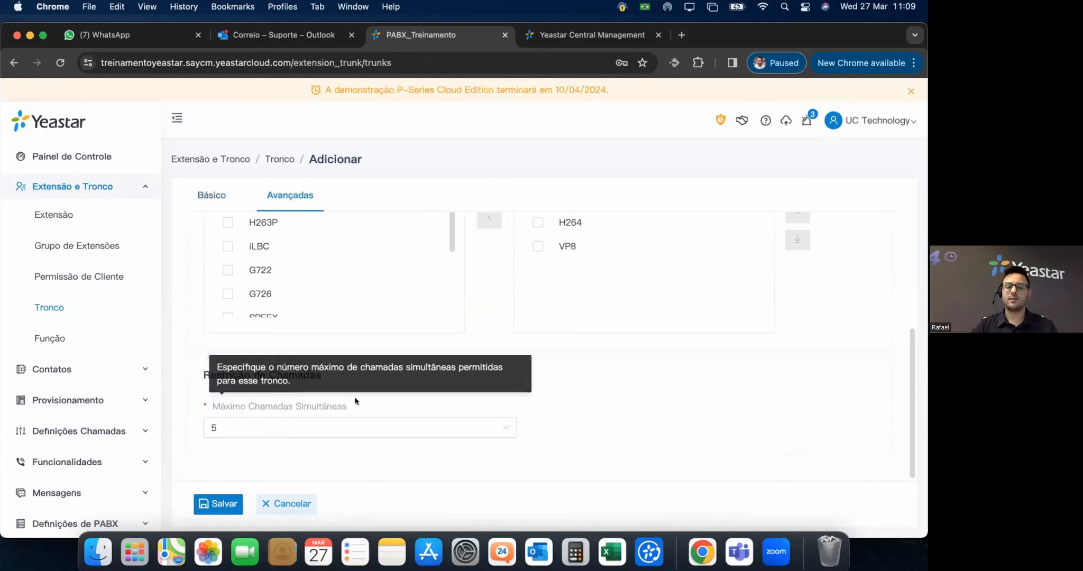
scroll(334, 356, up, 4)
click(218, 196)
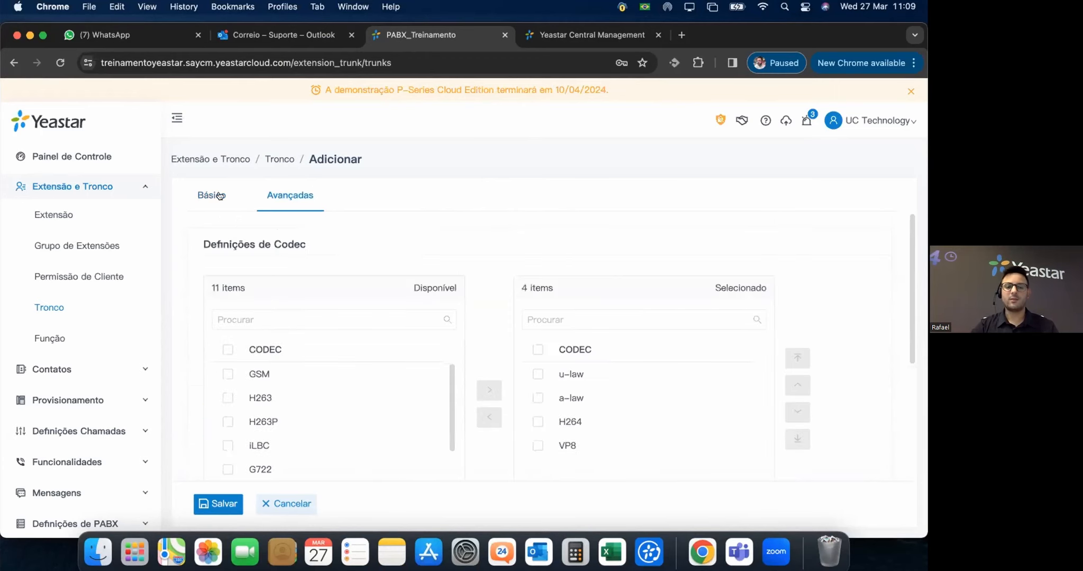
scroll(517, 389, down, 2)
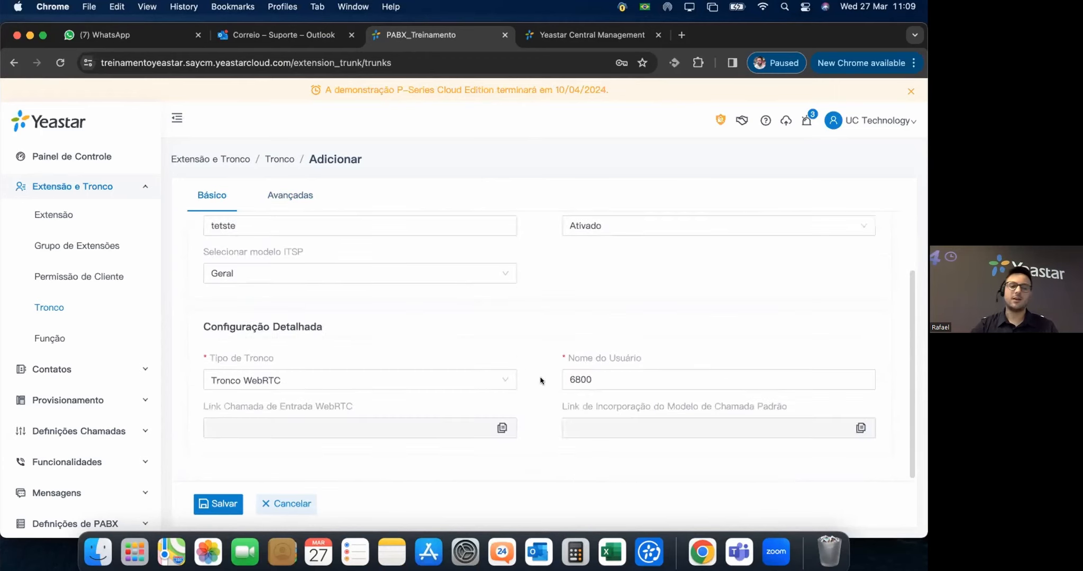
click(306, 500)
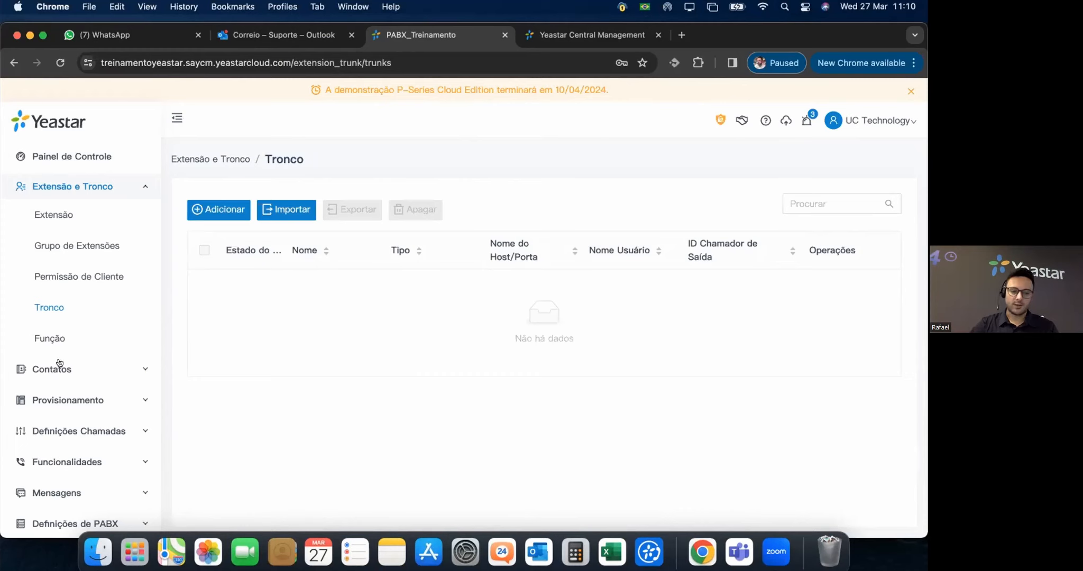
Look over the roles and extensions lists, highlighting the extension's Administrator role.
click(47, 338)
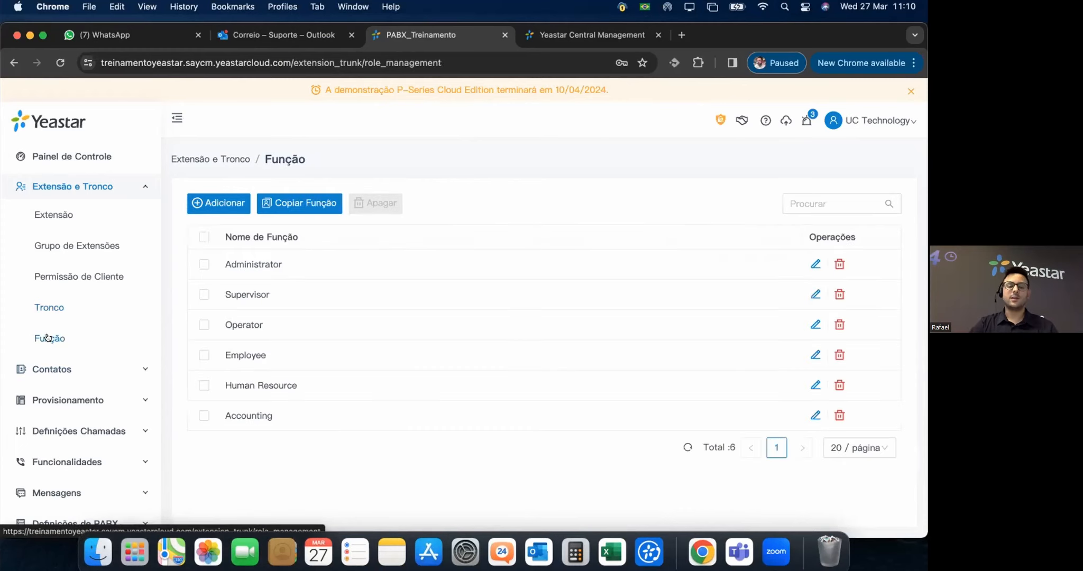
click(53, 214)
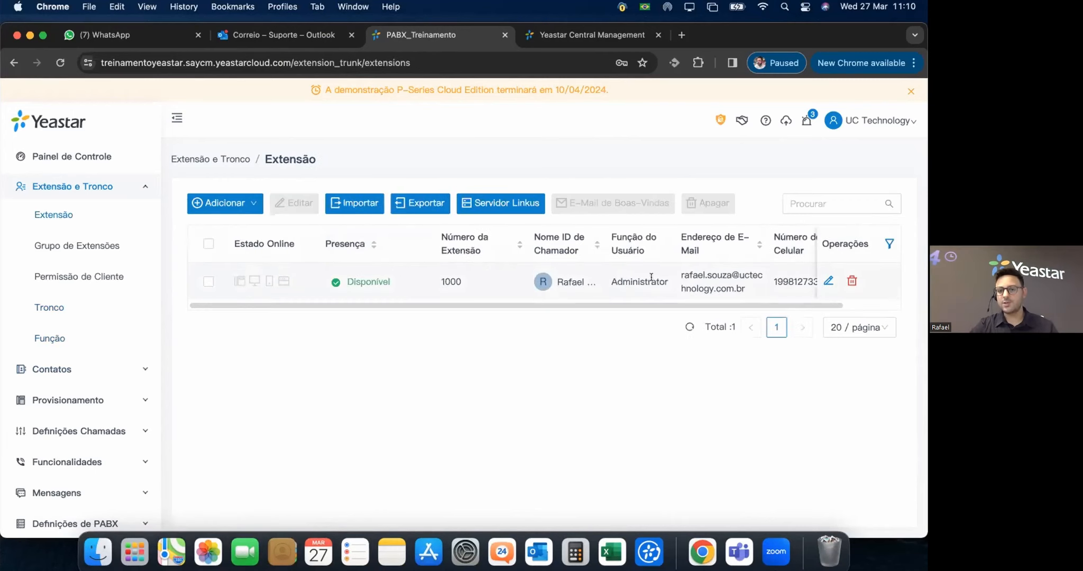
drag(665, 283, 608, 280)
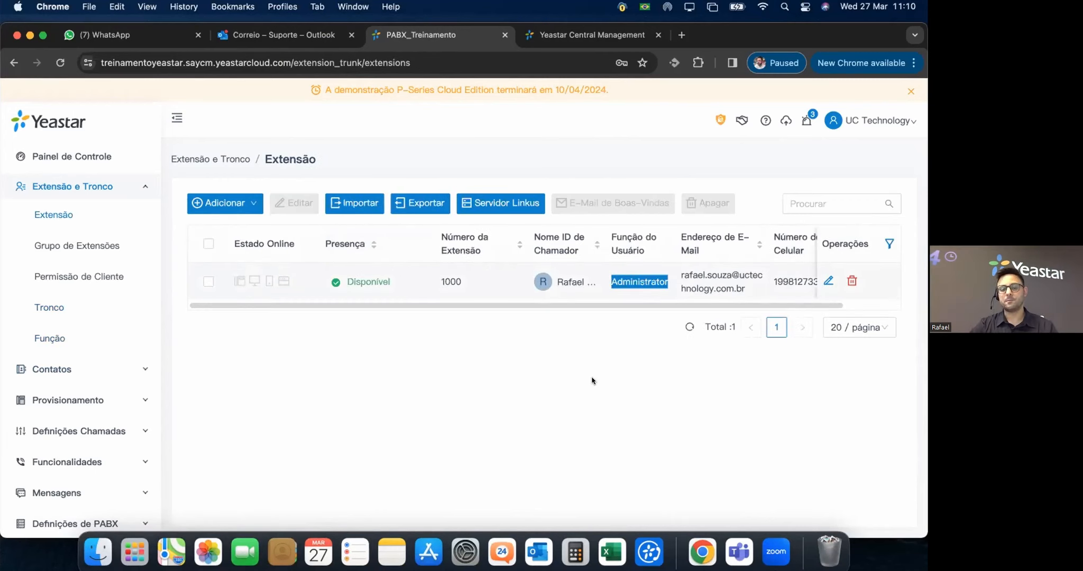
click(7, 339)
Open the Administrator role for editing and scroll through its permissions.
click(44, 339)
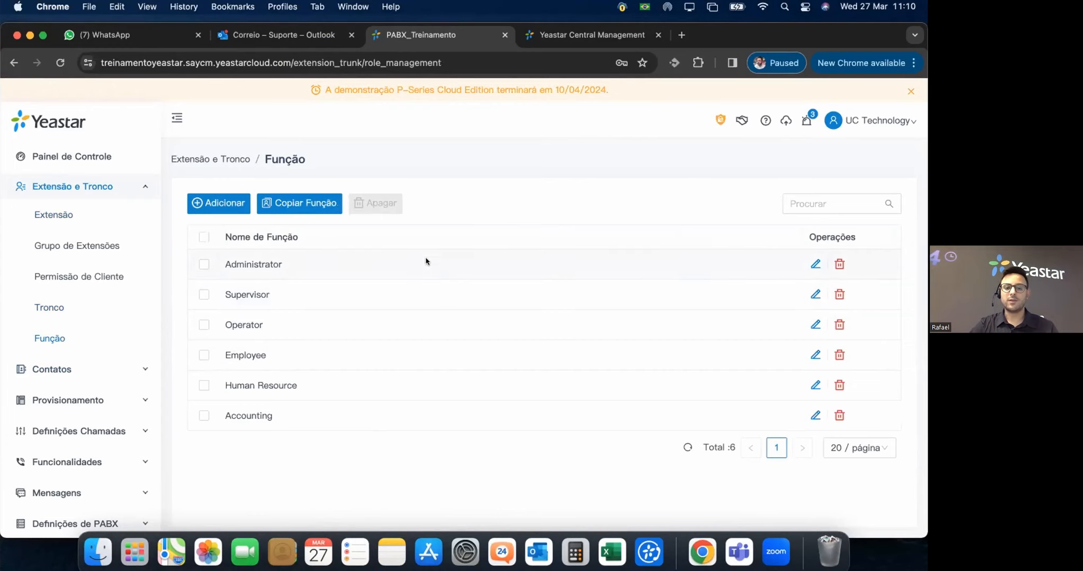
click(816, 264)
scroll(401, 368, down, 3)
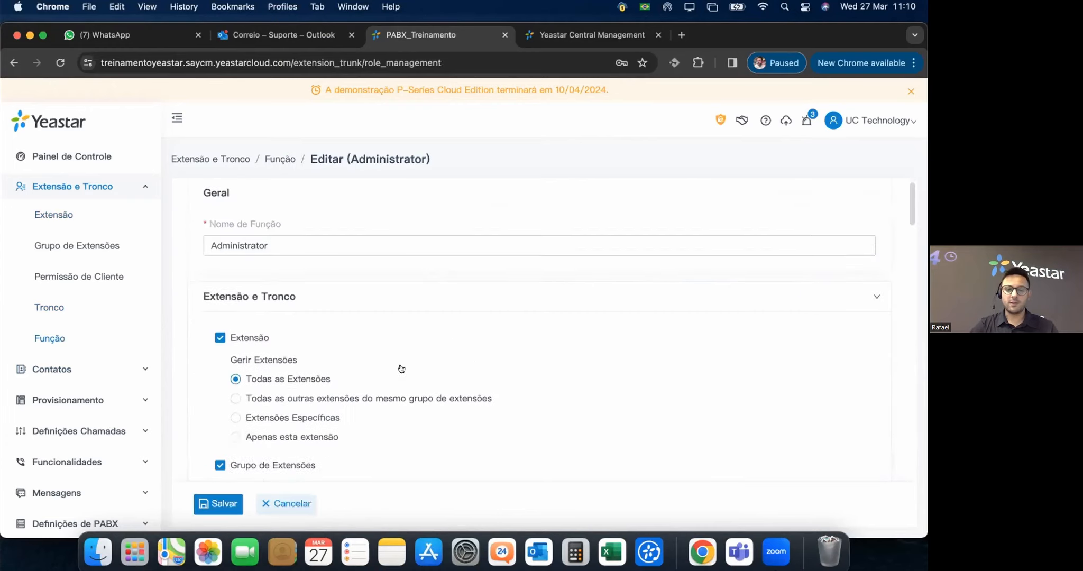
scroll(298, 328, down, 3)
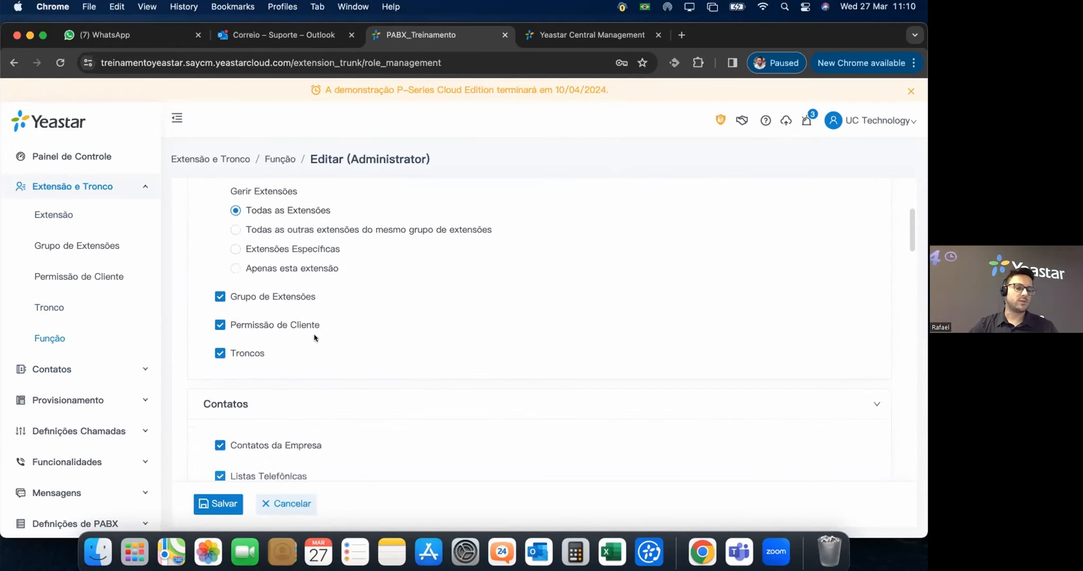
scroll(264, 324, down, 2)
scroll(262, 324, down, 5)
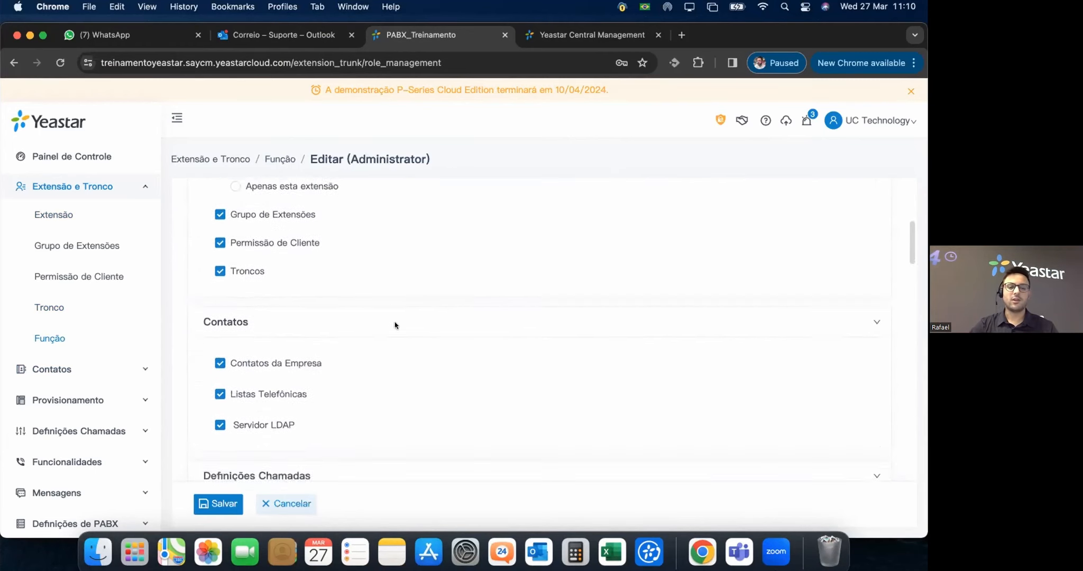
scroll(256, 341, down, 1)
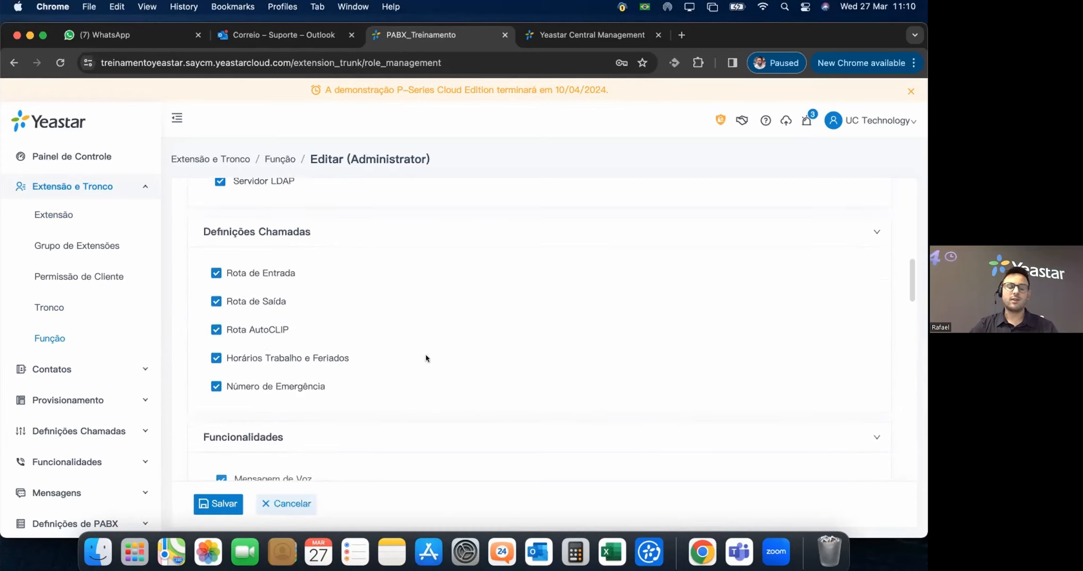
Untick Rota AutoCLIP, Horários Trabalho e Feriados and Número de Emergência, then cancel unsaved.
click(216, 330)
click(217, 358)
click(215, 386)
scroll(375, 350, down, 15)
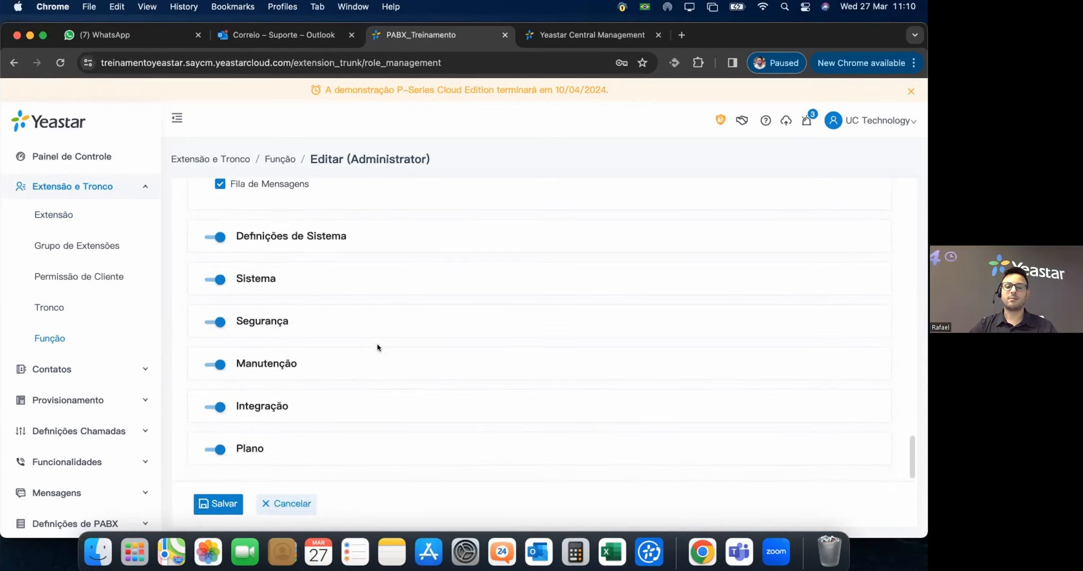
scroll(387, 346, up, 15)
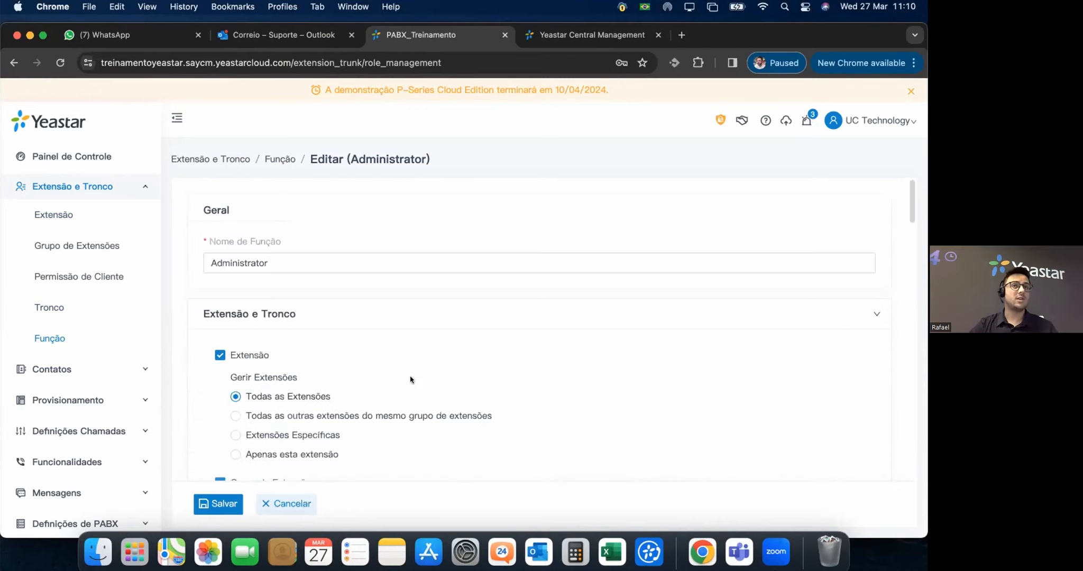
click(286, 504)
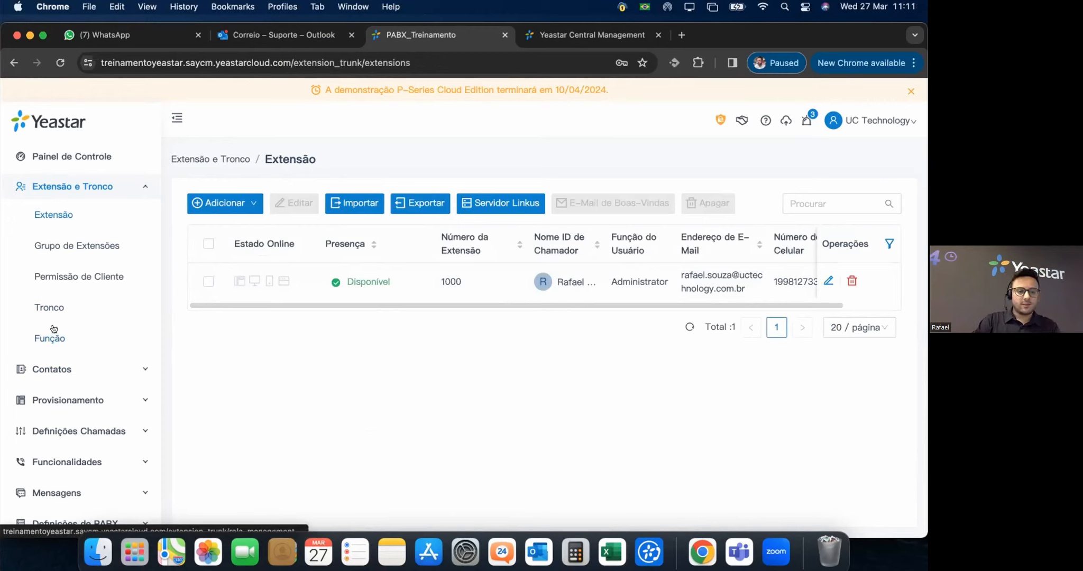
Open and discard a new form in Contatos da Empresa, then go to Listas Telefônicas.
click(52, 366)
click(64, 246)
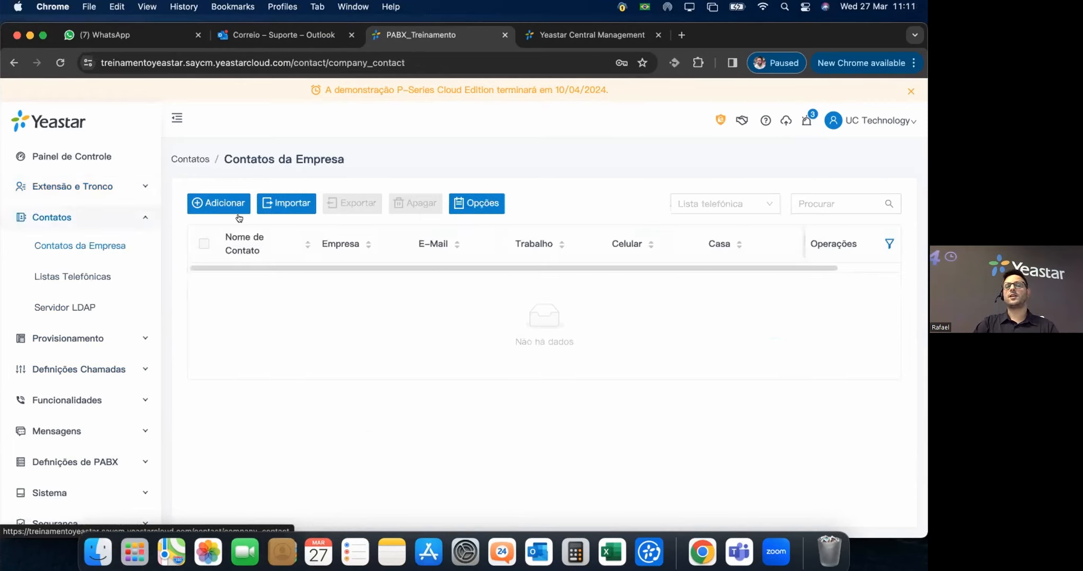
click(207, 206)
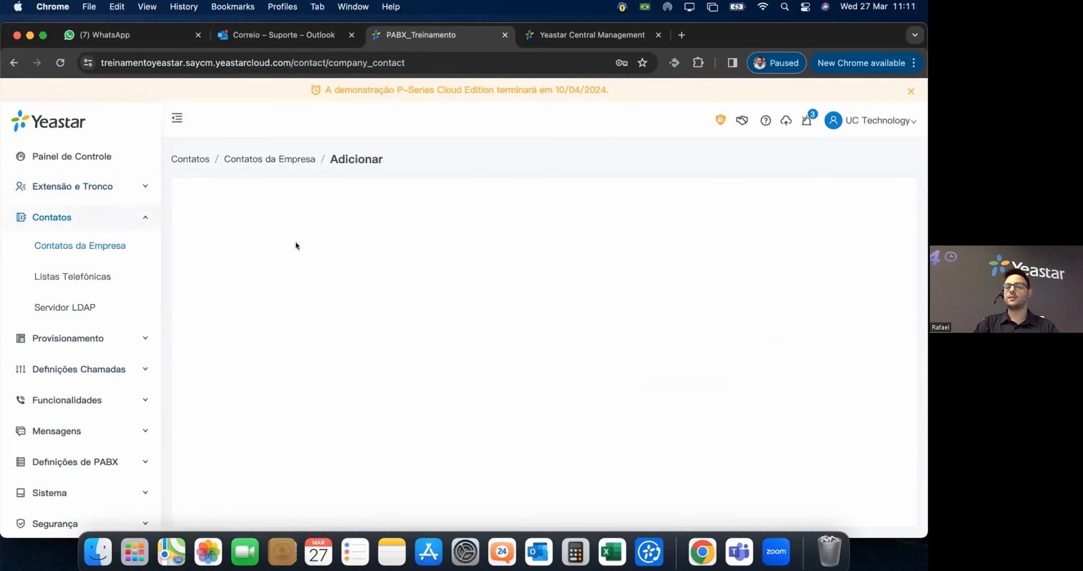
scroll(539, 448, down, 3)
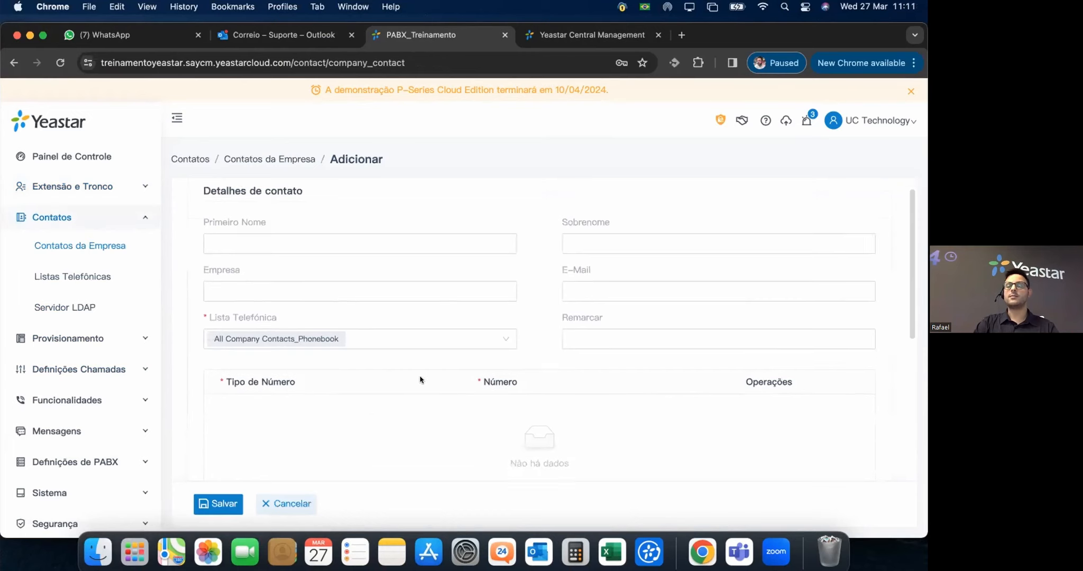
scroll(343, 356, down, 5)
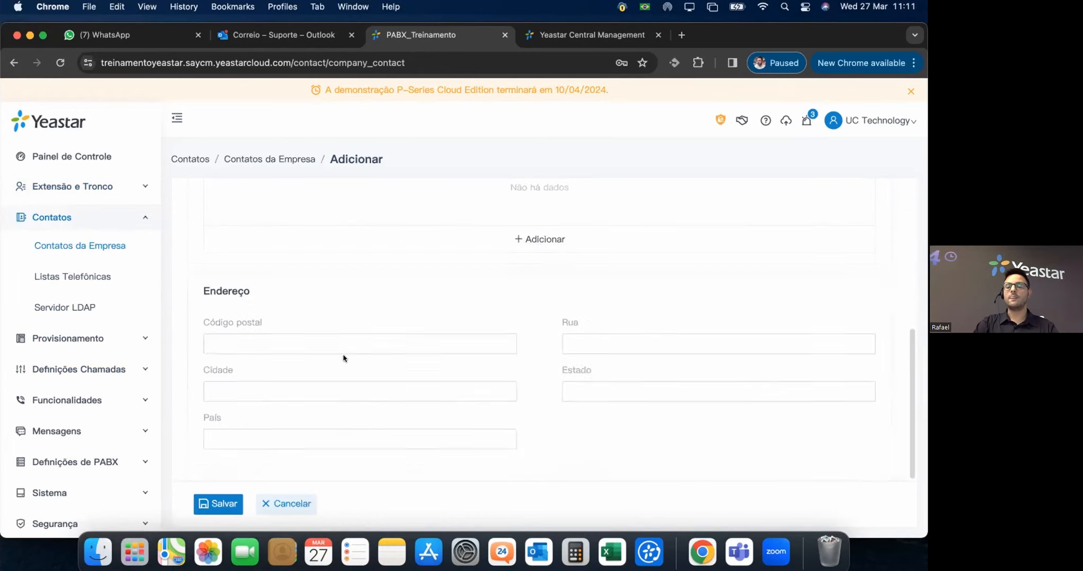
scroll(582, 418, up, 6)
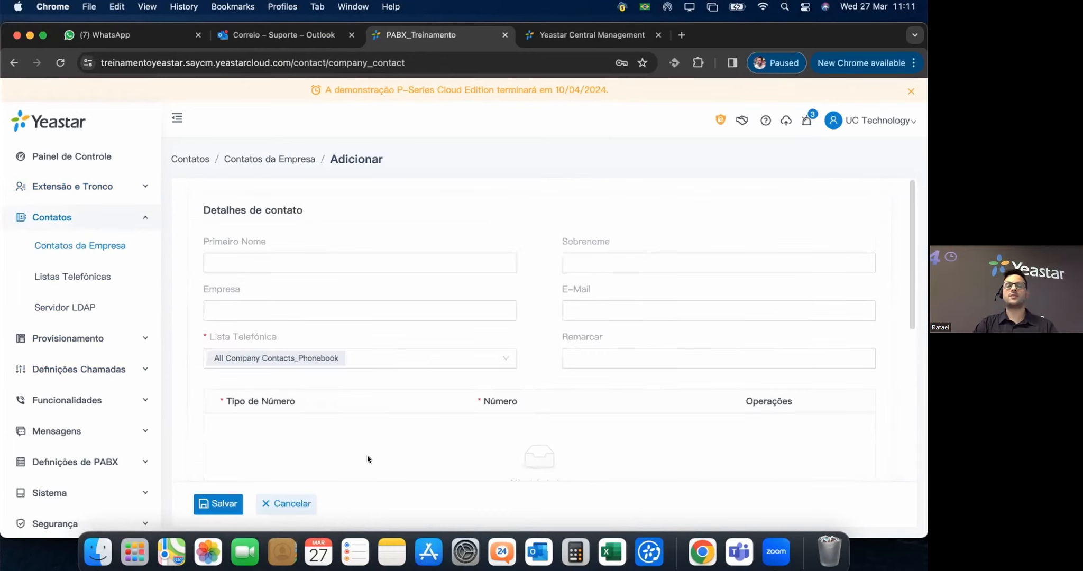
click(298, 504)
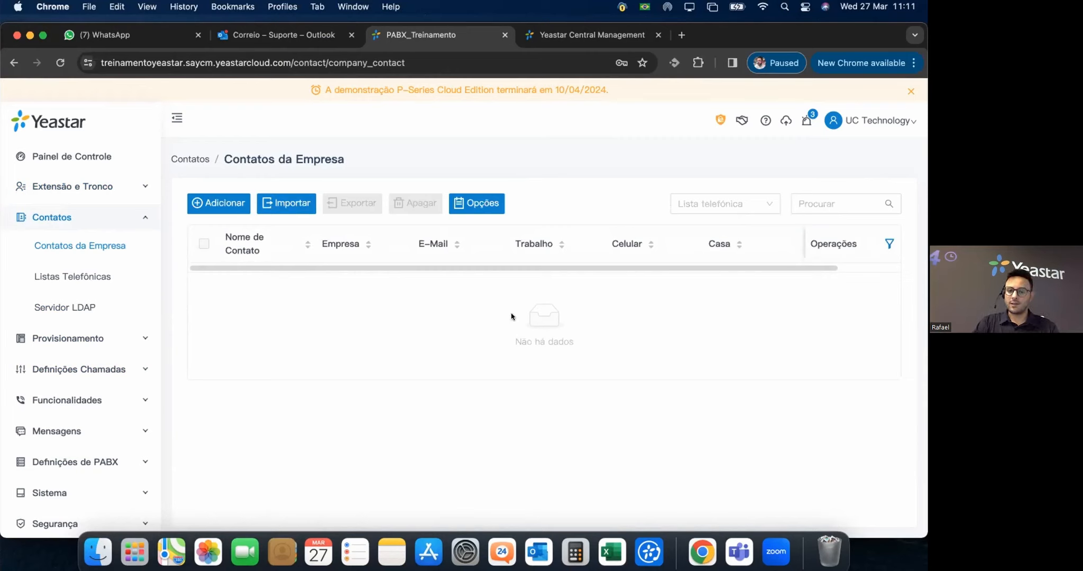
click(90, 277)
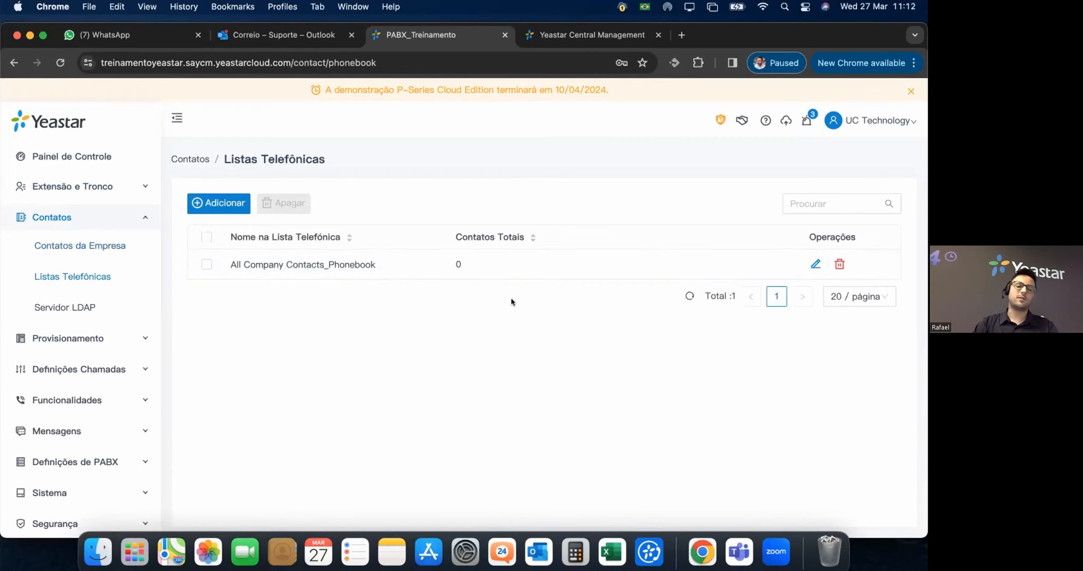
Preview the new phonebook form down to Membros, cancel it, and open Servidor LDAP.
click(207, 205)
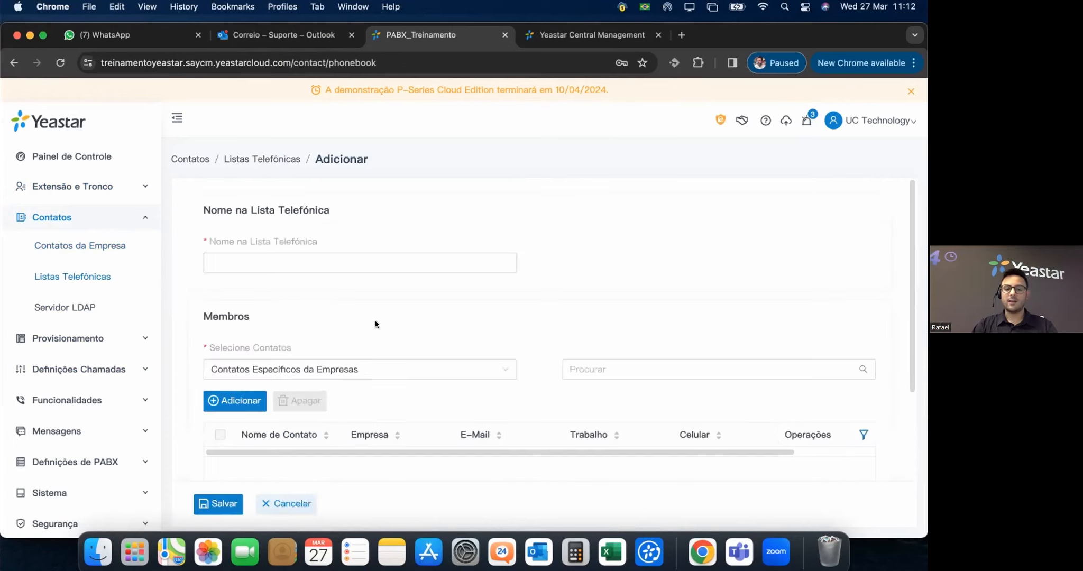
scroll(478, 328, down, 2)
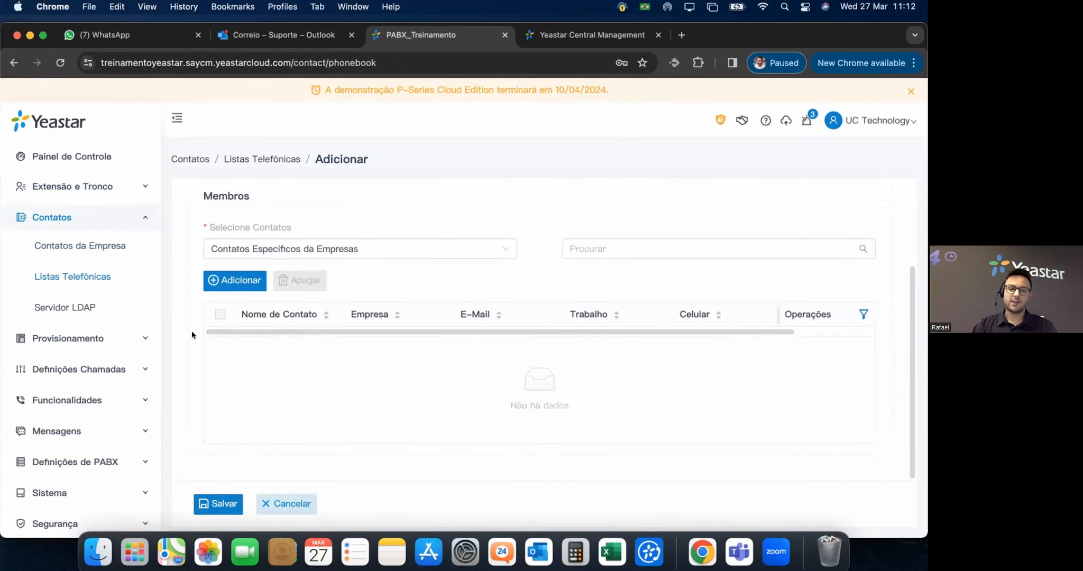
click(286, 504)
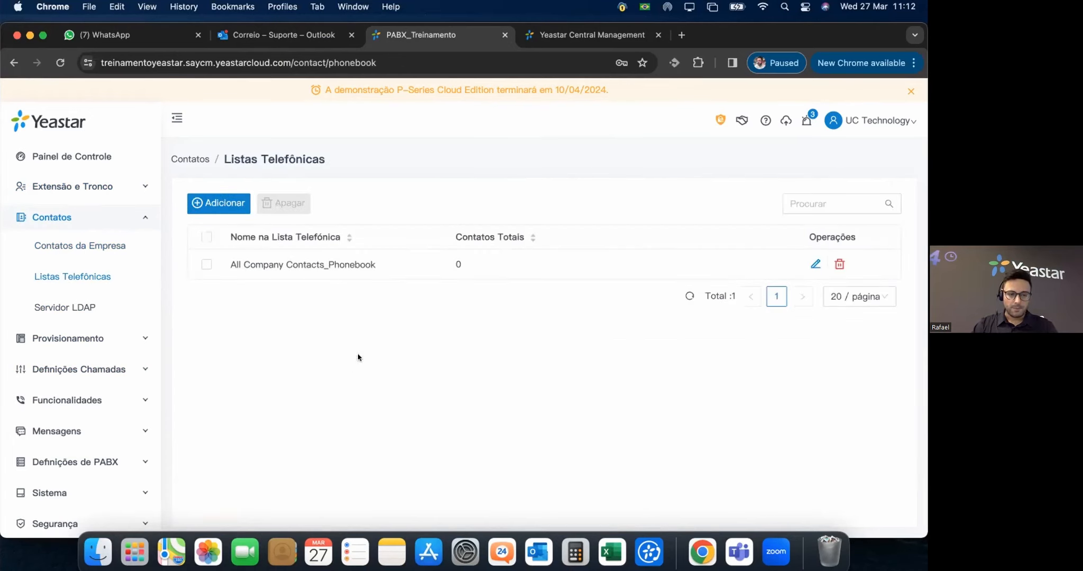
click(93, 308)
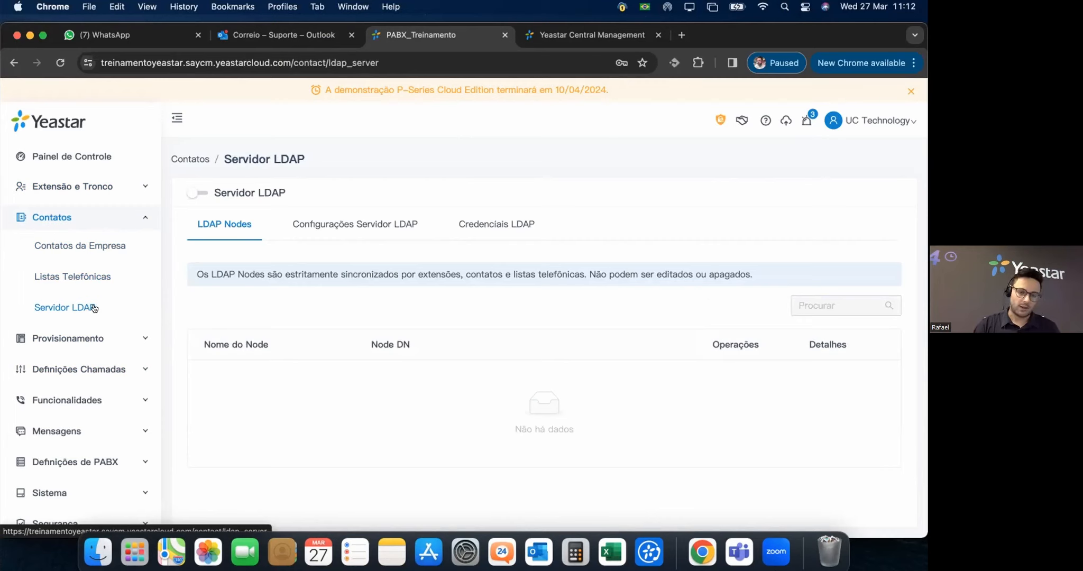
click(354, 226)
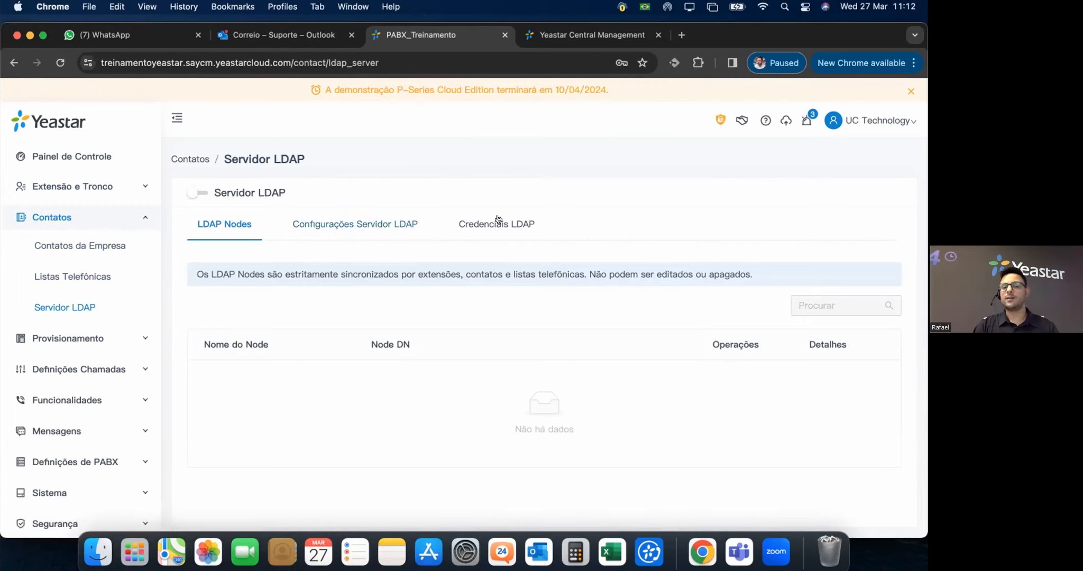
click(518, 223)
click(330, 225)
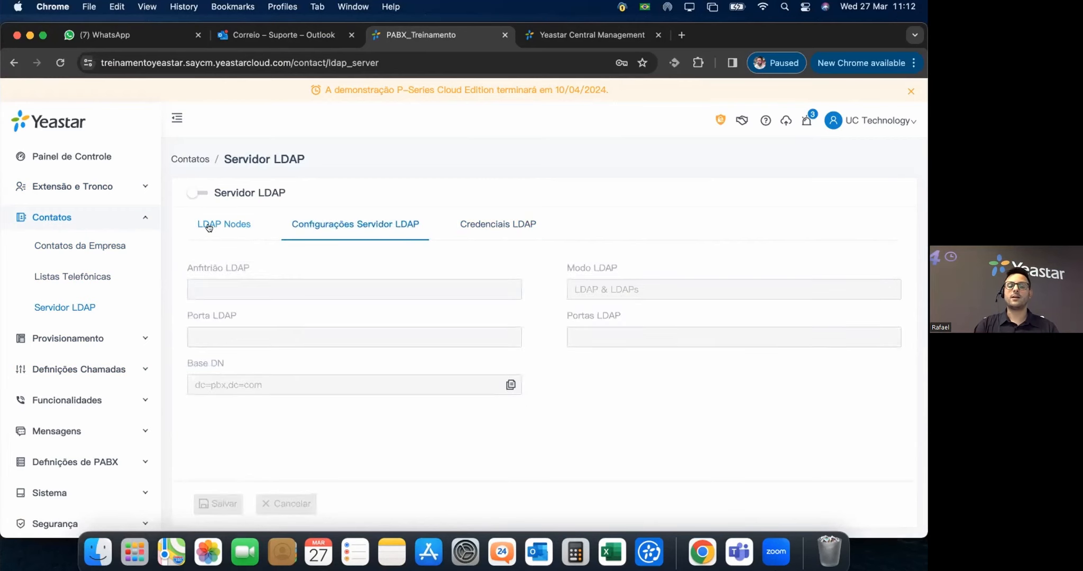
click(209, 225)
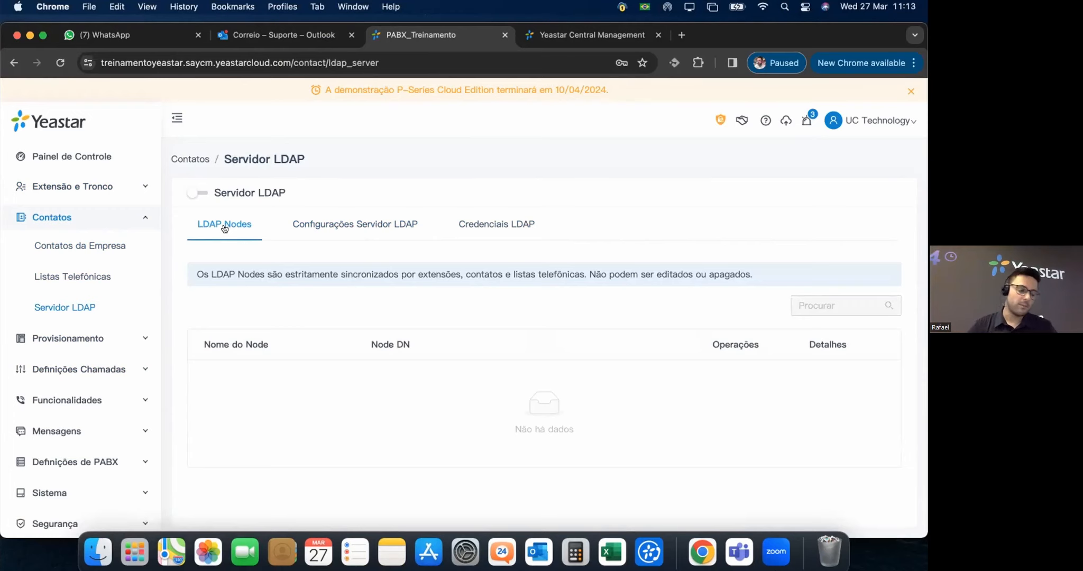
click(86, 332)
Start adding a single IP phone under Provisionamento > Telefones and browse the Fornecedor vendor list.
click(56, 275)
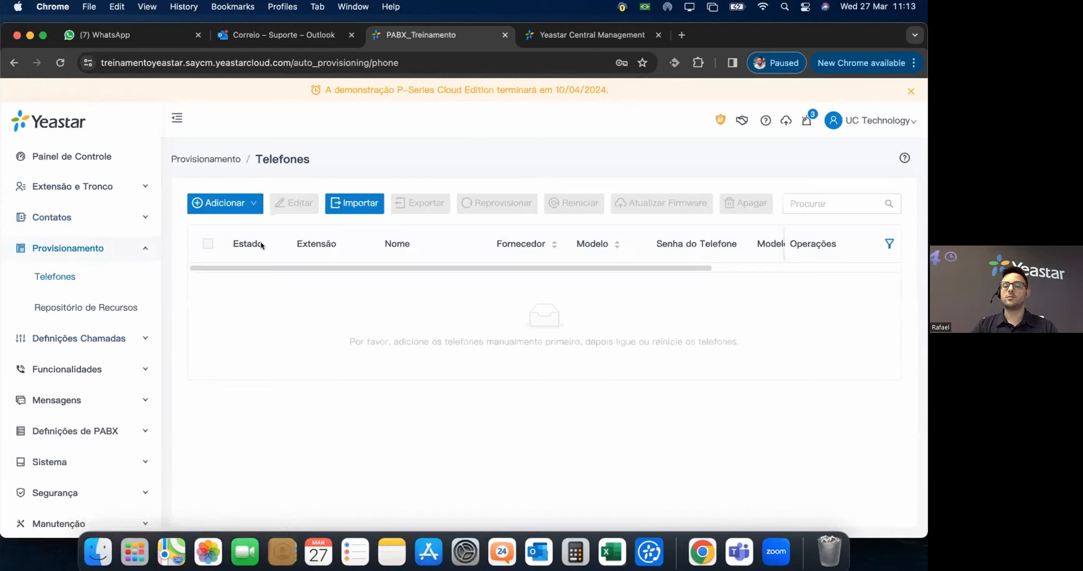
mouse_move(238, 206)
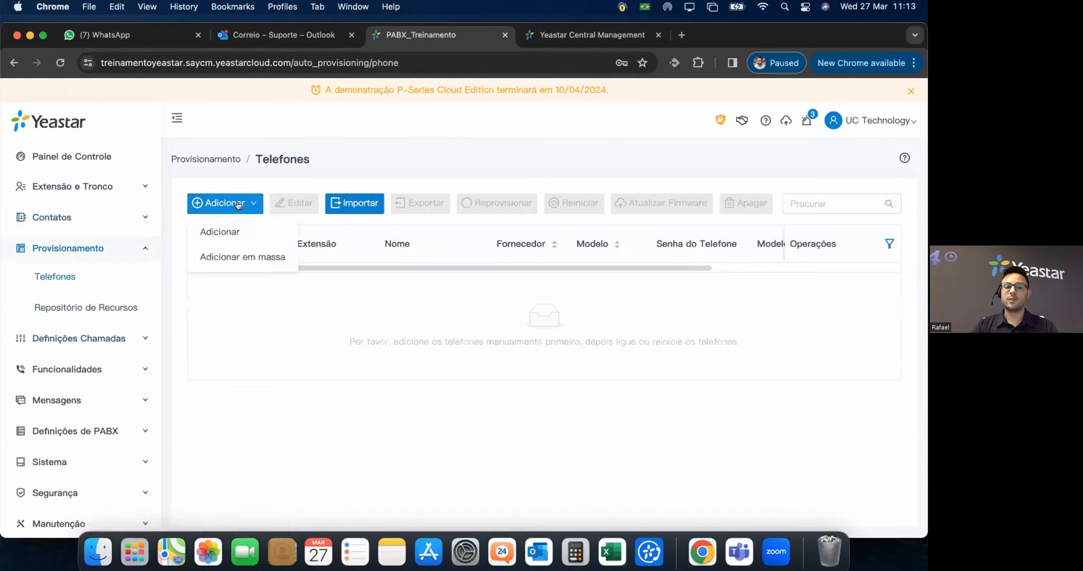
click(219, 232)
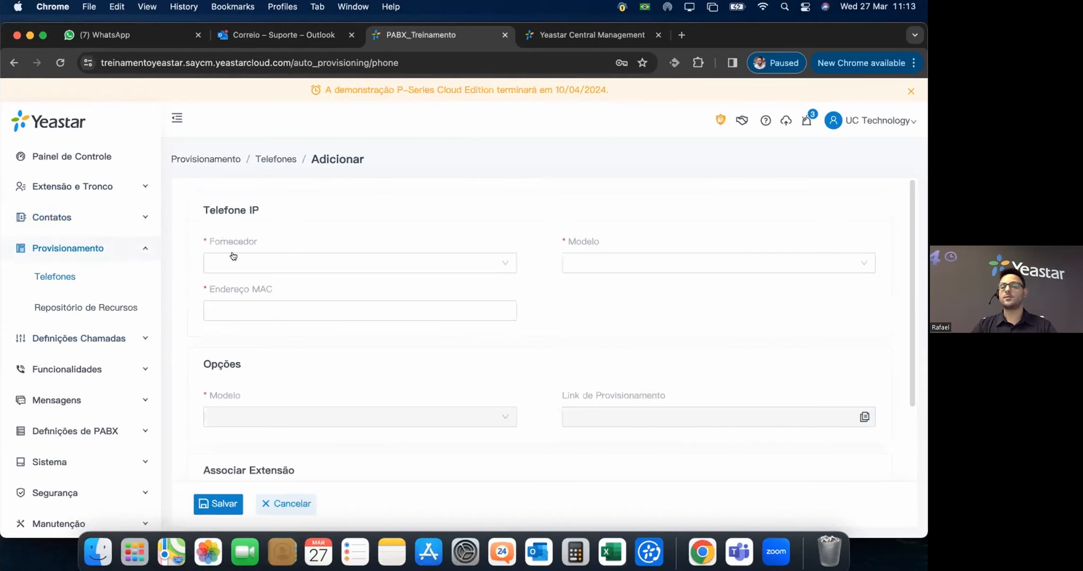
click(504, 259)
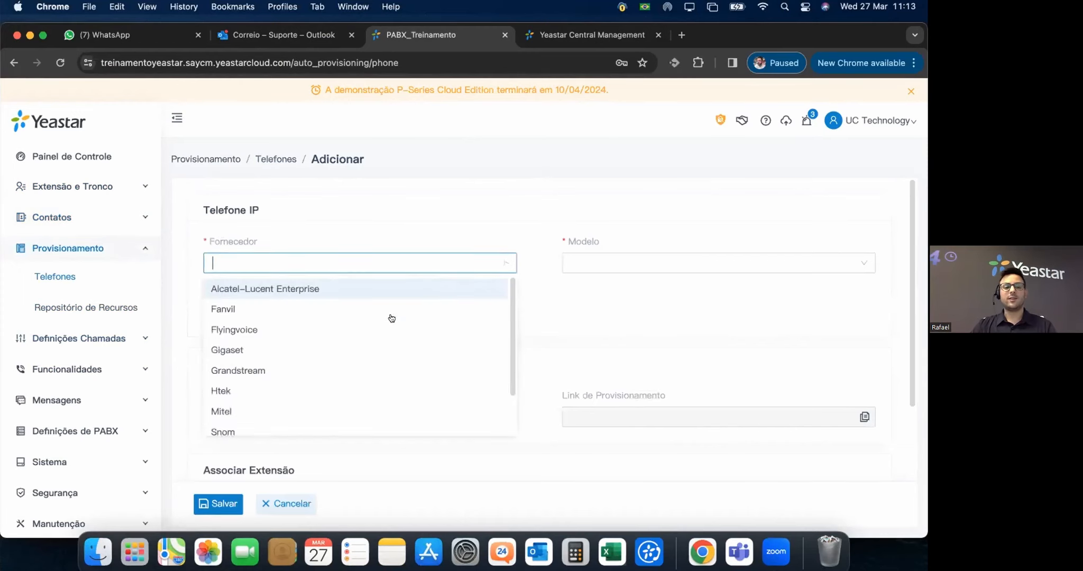
scroll(405, 348, down, 2)
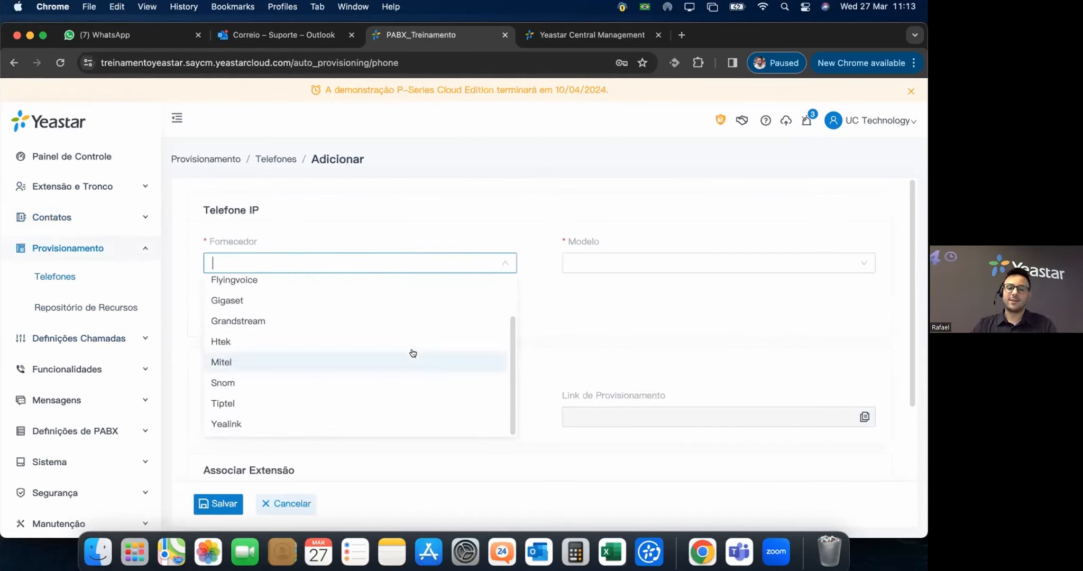
scroll(412, 352, up, 2)
scroll(370, 367, down, 4)
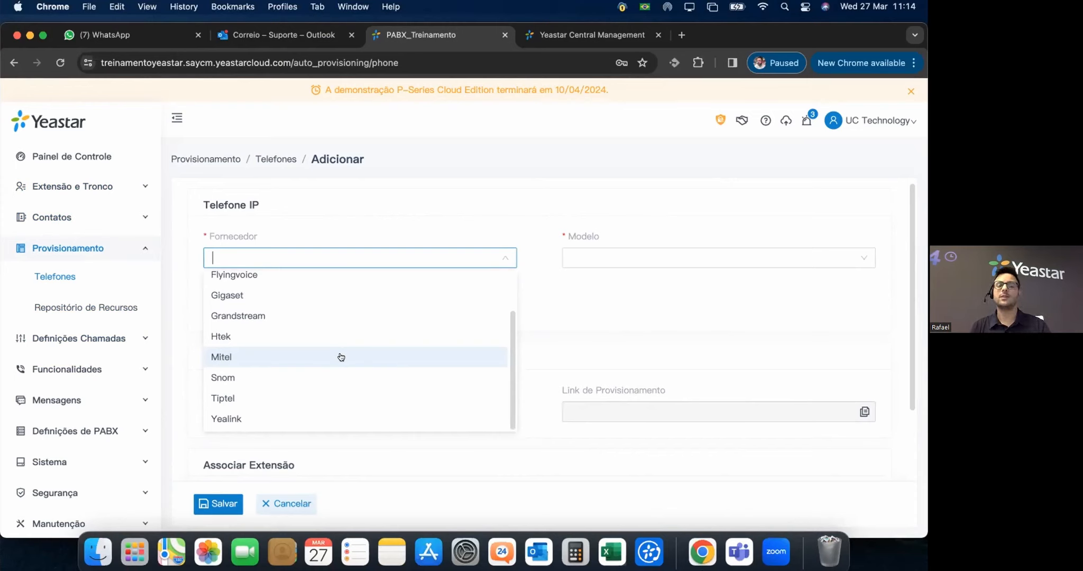
Fill the phone form with vendor Yealink, model SIP-T23G and template YSDP_YealinkT2_Old.
click(233, 417)
click(599, 260)
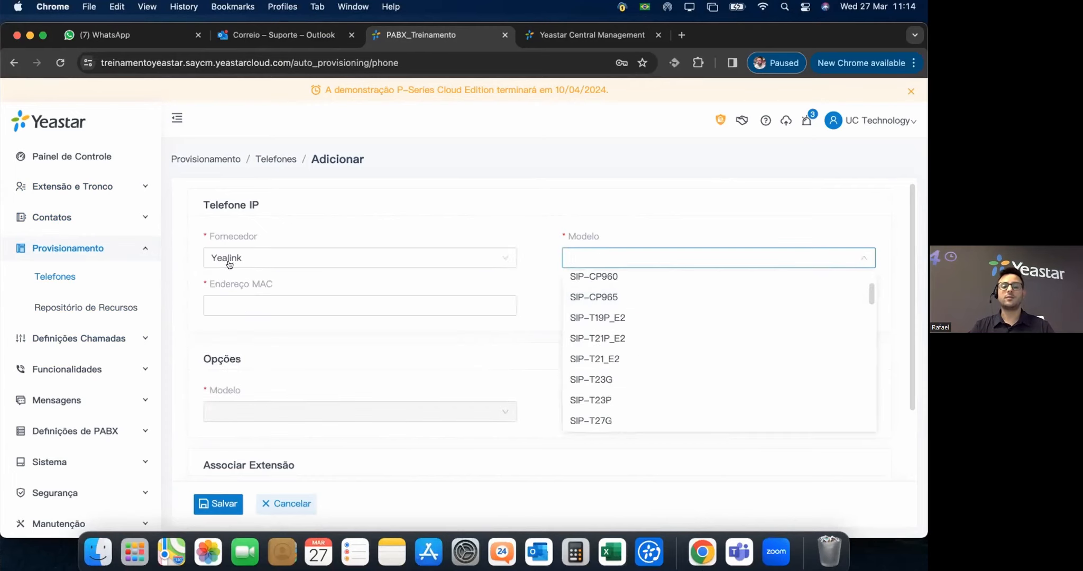
click(612, 380)
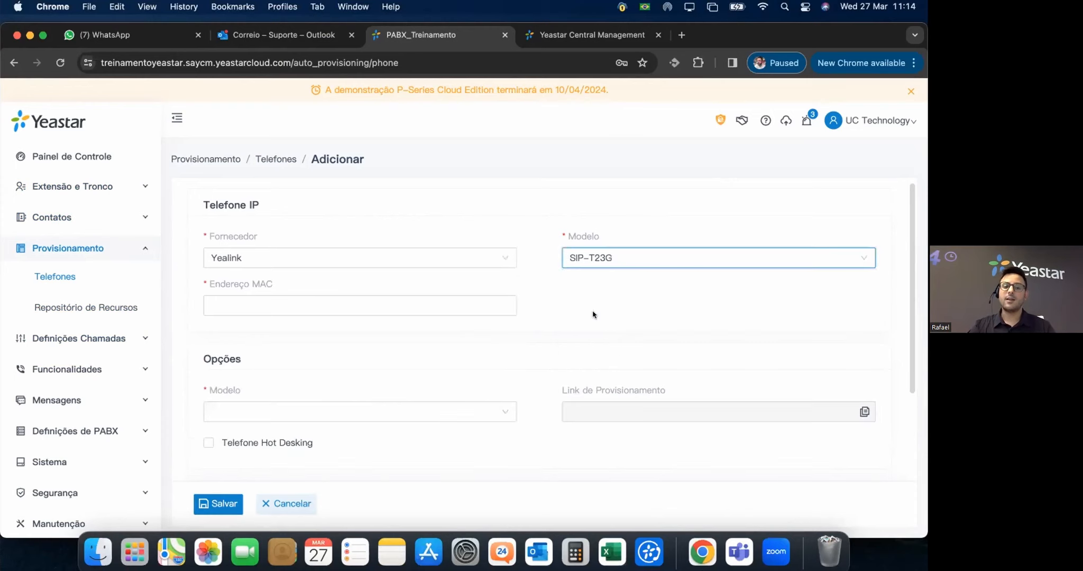
click(362, 306)
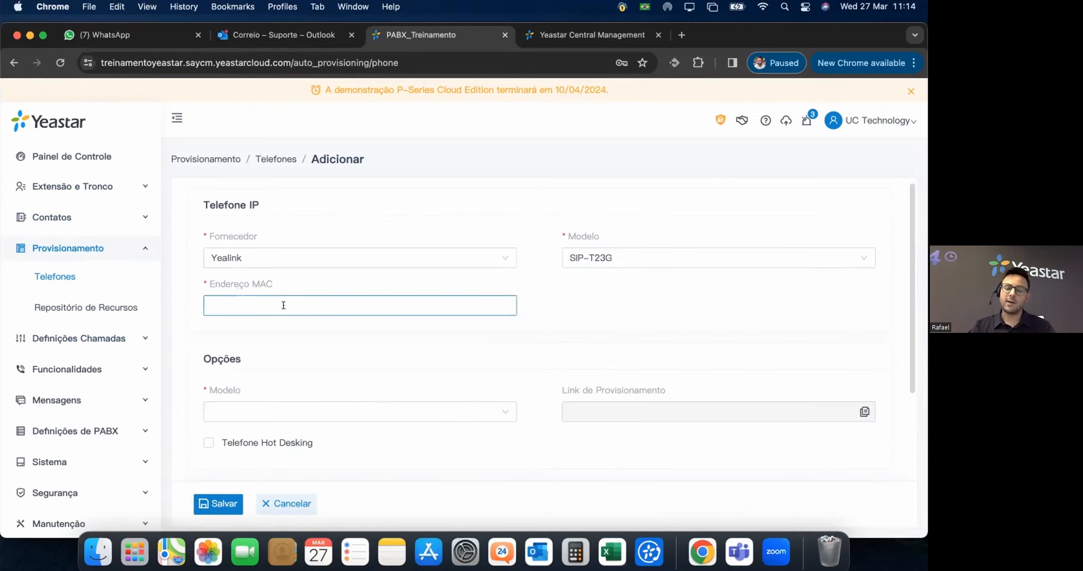
click(611, 322)
scroll(452, 383, down, 1)
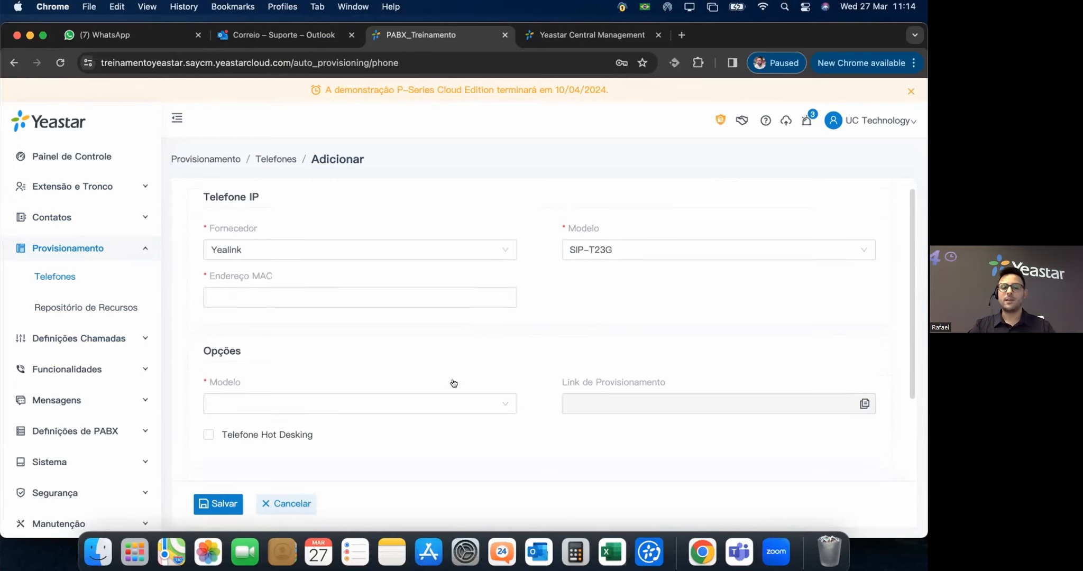
click(465, 380)
click(267, 414)
mouse_move(496, 415)
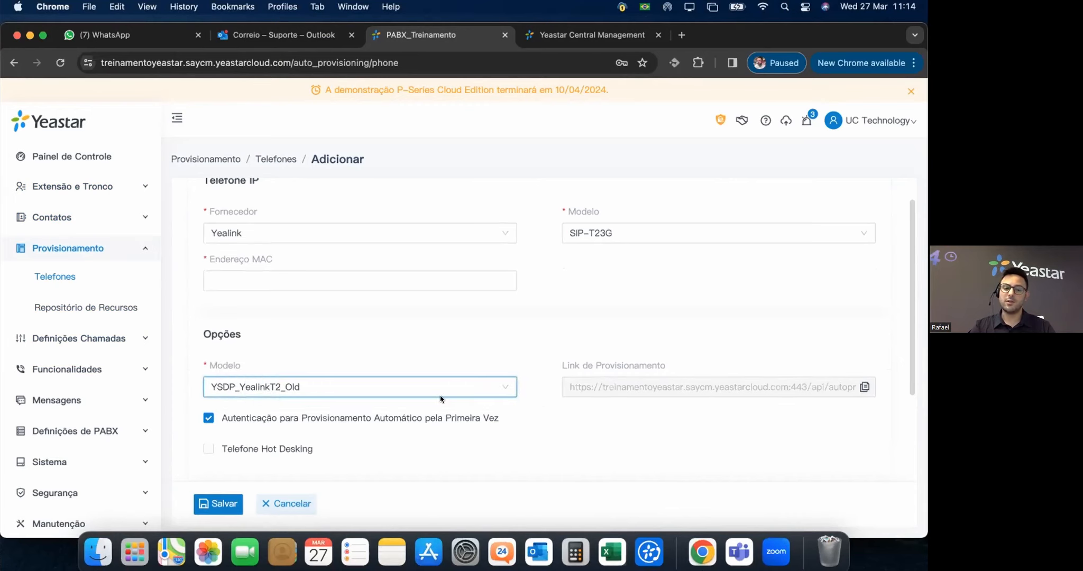
Assign extension 1000 to the phone, review the form, then cancel without saving.
scroll(741, 389, down, 1)
scroll(820, 370, down, 2)
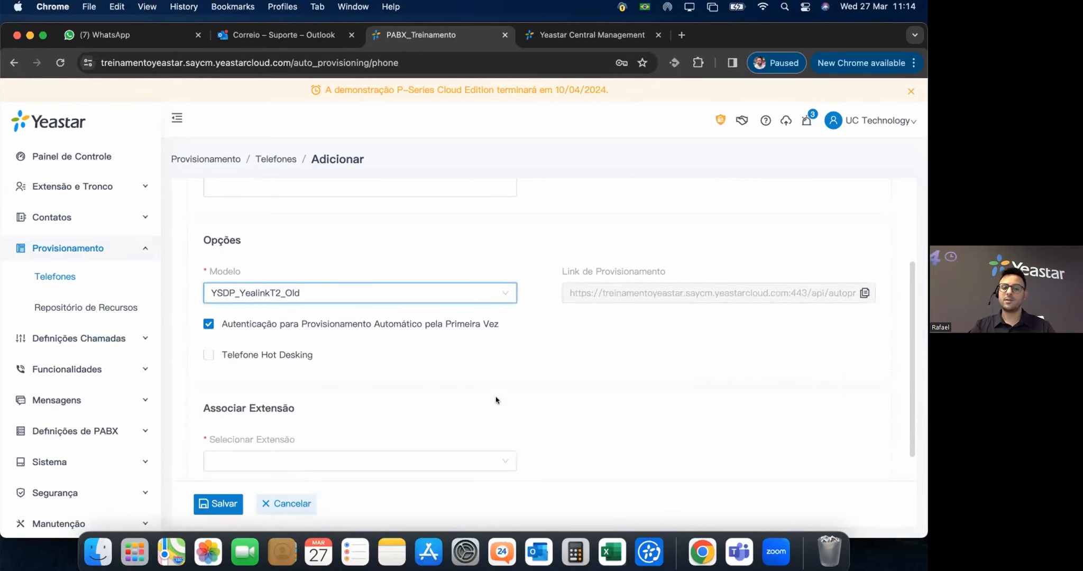
scroll(497, 410, down, 1)
click(501, 430)
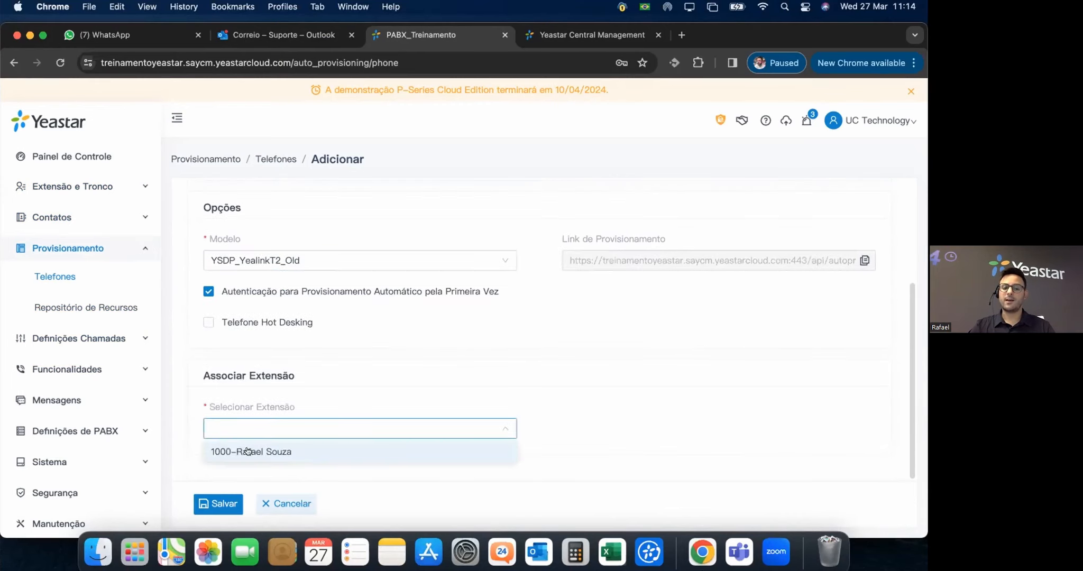
click(247, 452)
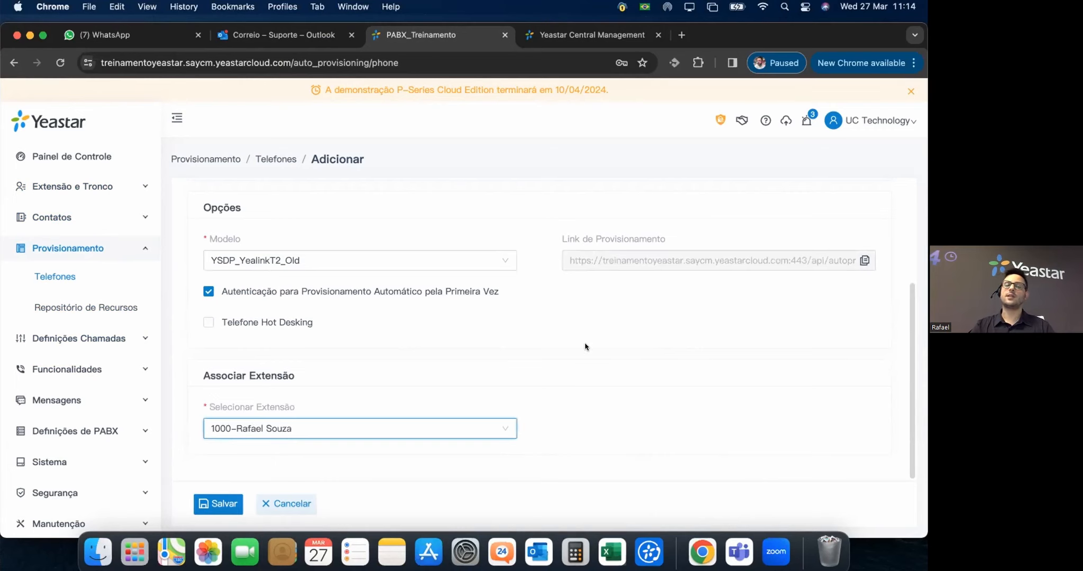
scroll(550, 355, up, 3)
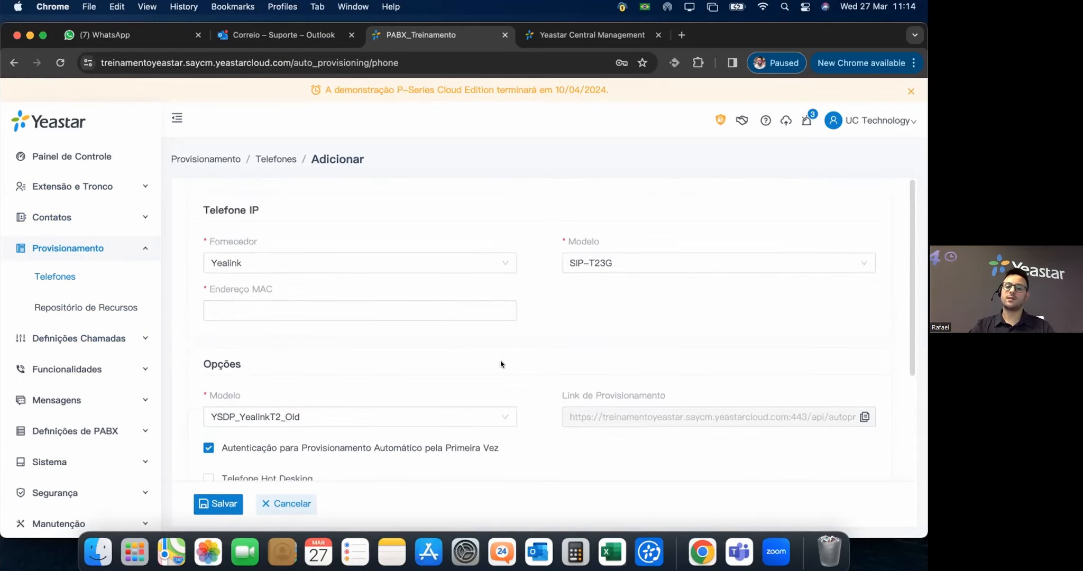
scroll(505, 363, down, 3)
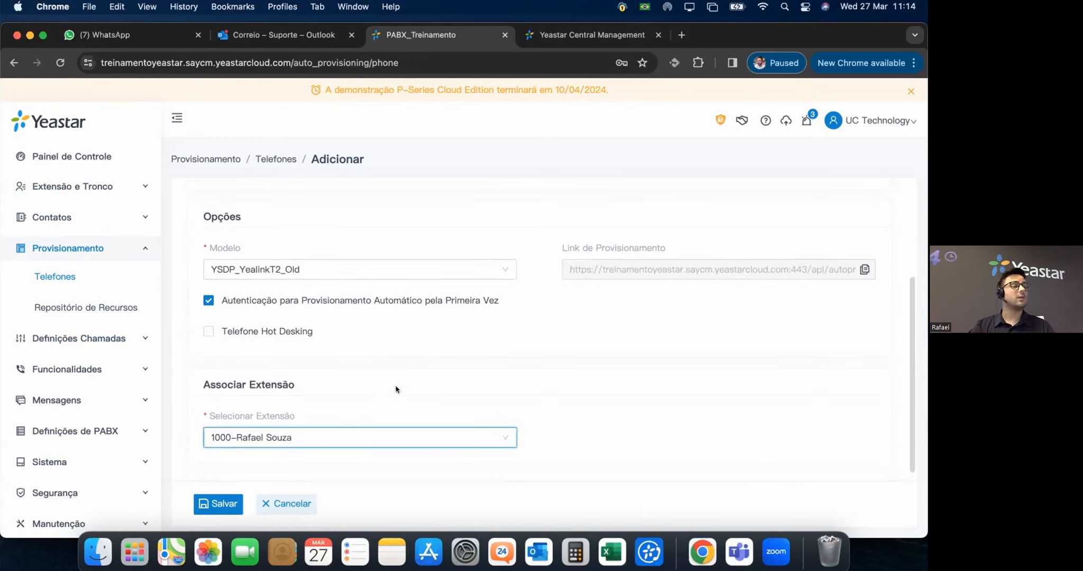
mouse_move(351, 306)
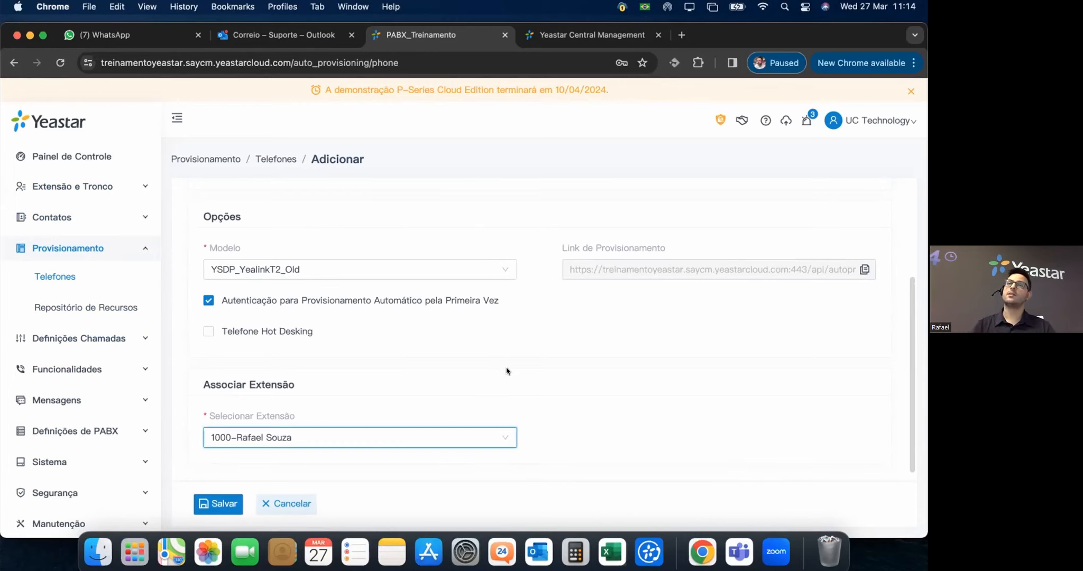
scroll(317, 426, up, 3)
click(312, 509)
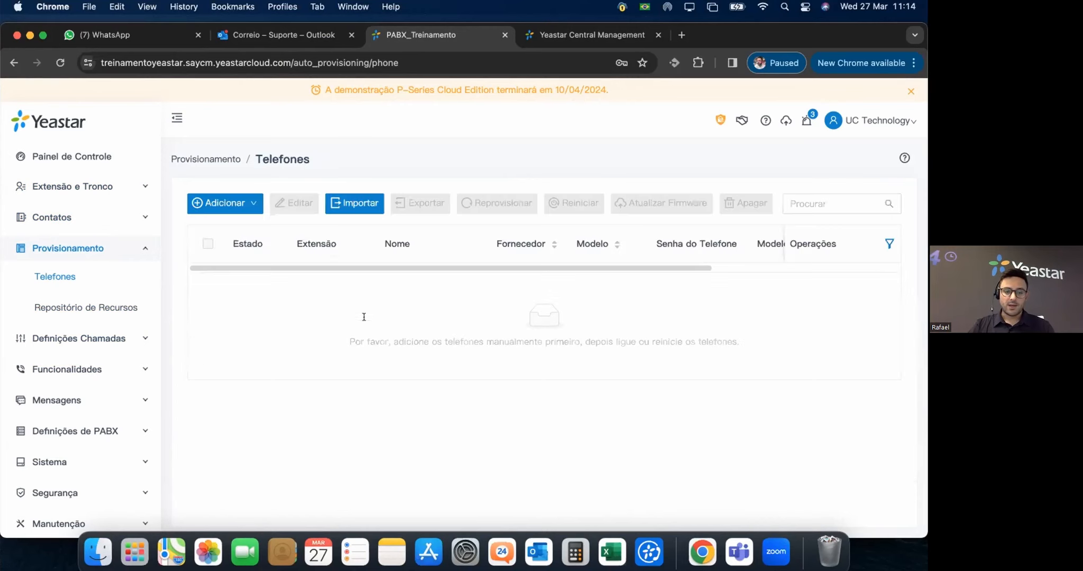
Open Repositório de Recursos and scroll through the predefined phone templates.
click(74, 308)
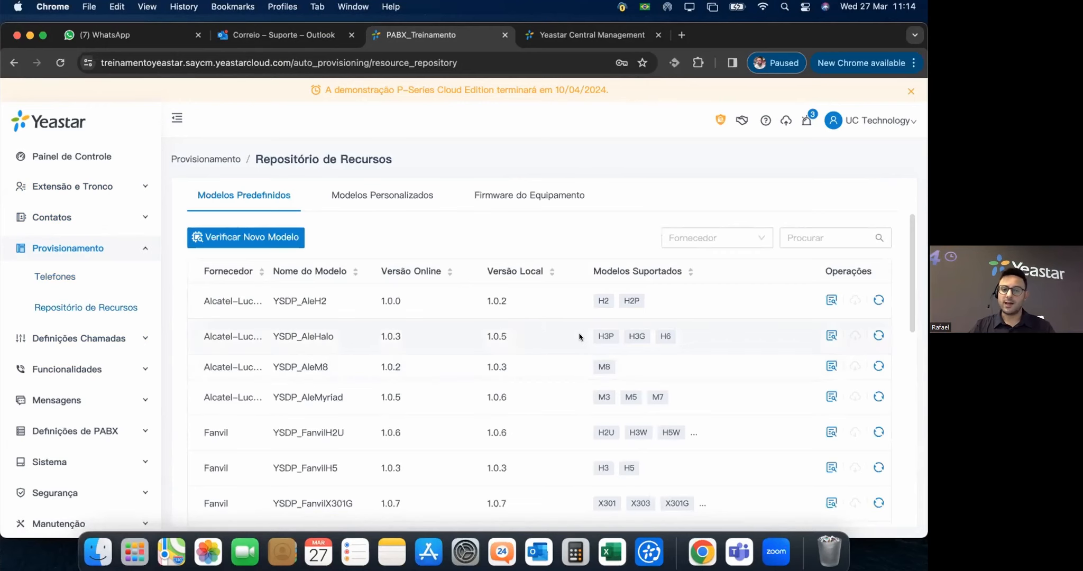
scroll(582, 335, down, 1)
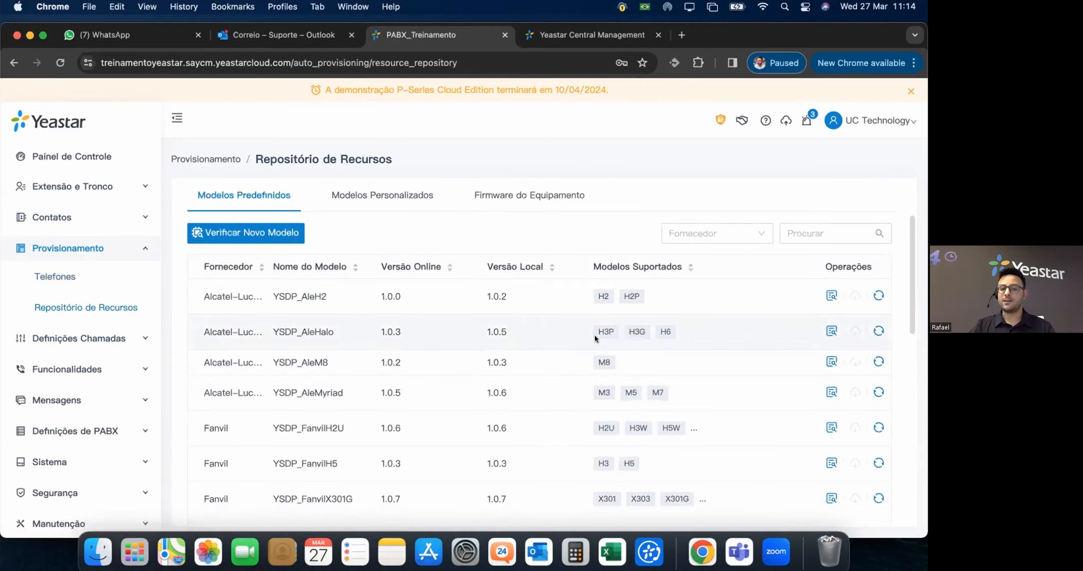
scroll(595, 339, down, 5)
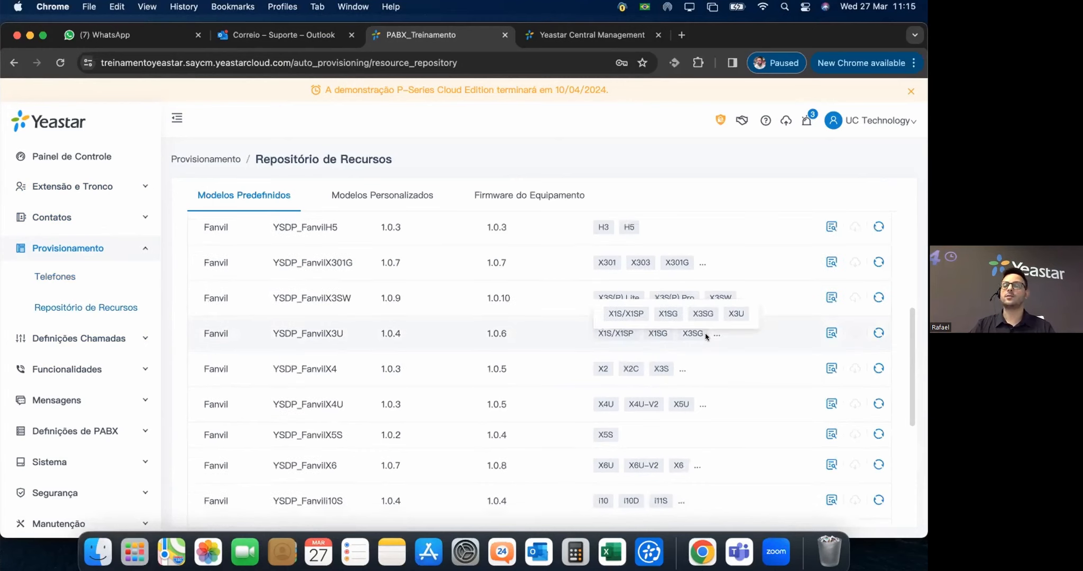
scroll(706, 336, down, 1)
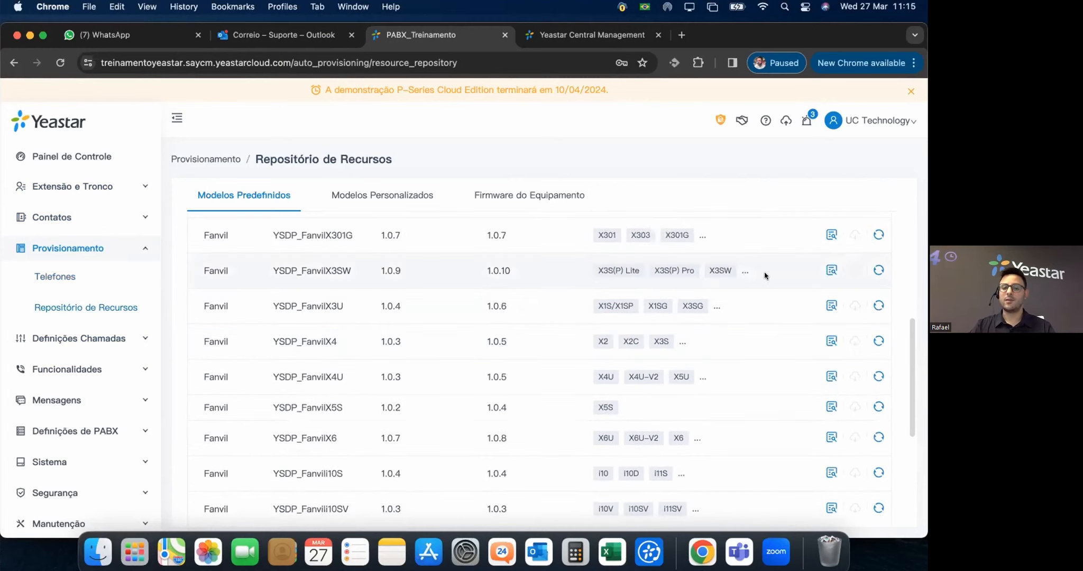
Preview the YSDP_FanvilX3SW template, check the Firmware list, then return to Modelos Predefinidos.
click(831, 270)
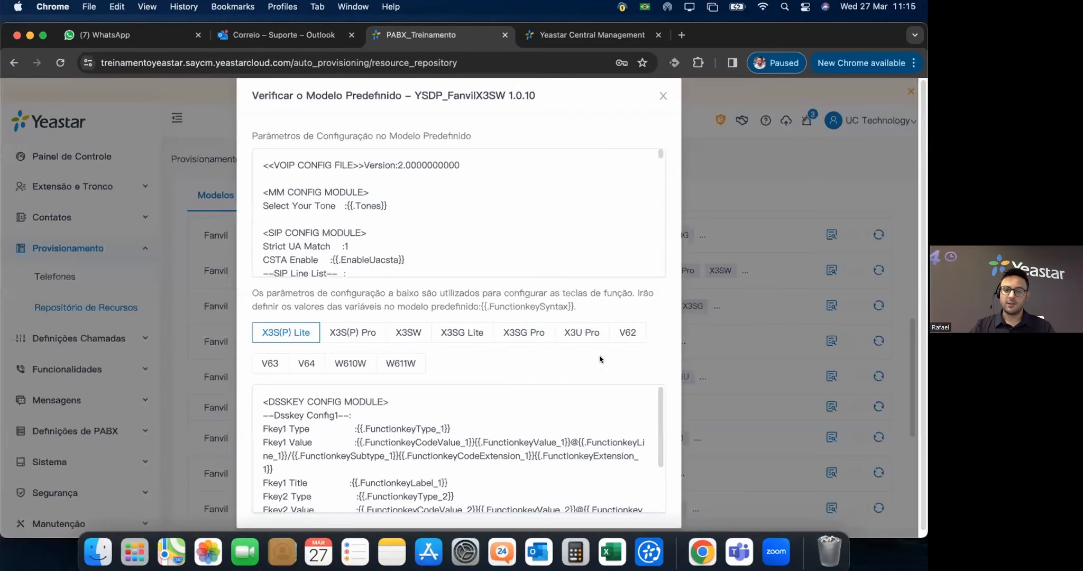
scroll(565, 473, down, 3)
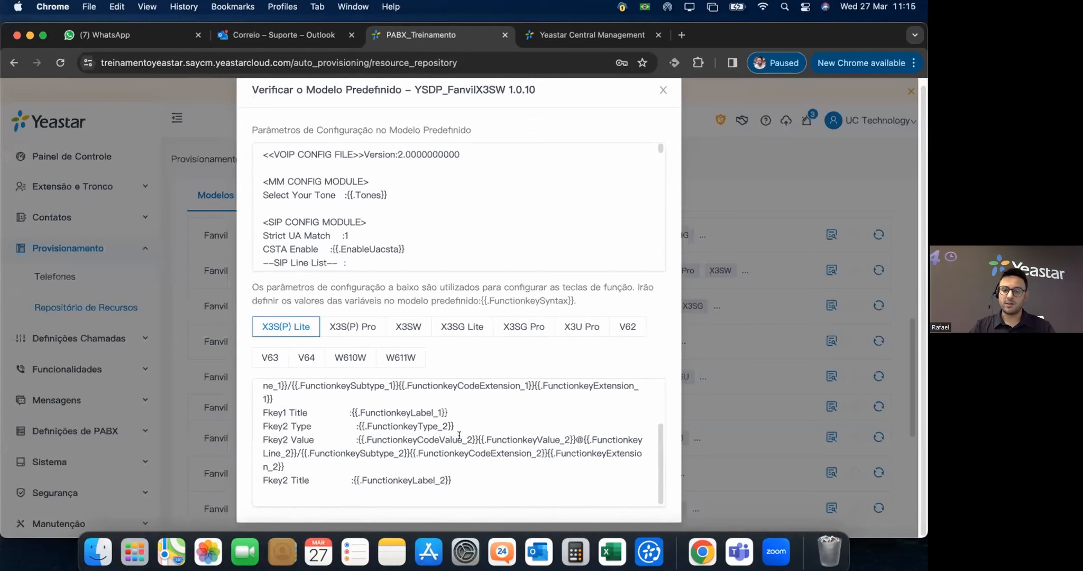
scroll(513, 437, up, 3)
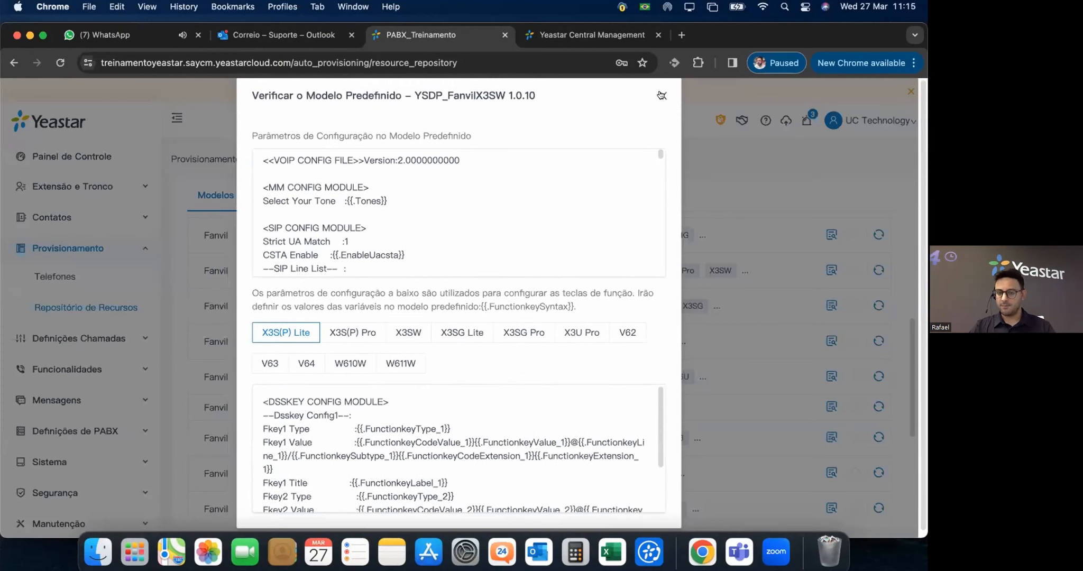
click(724, 219)
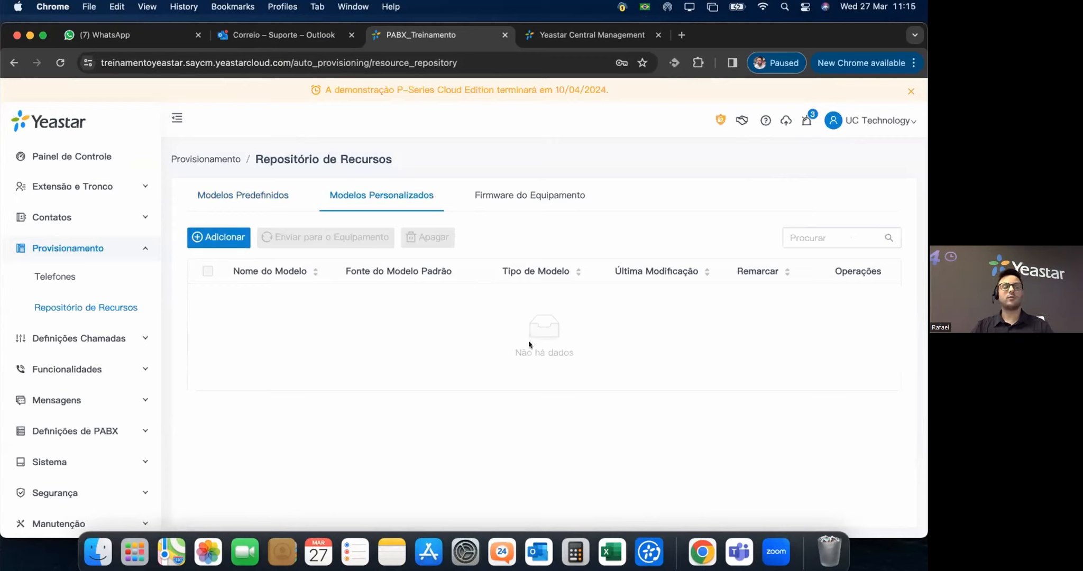
click(512, 195)
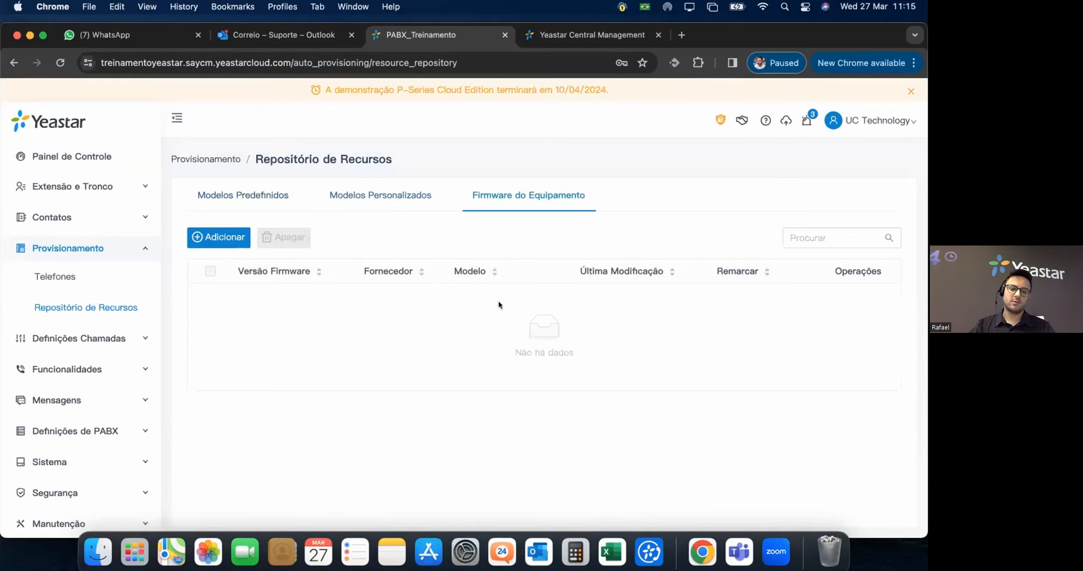
click(257, 191)
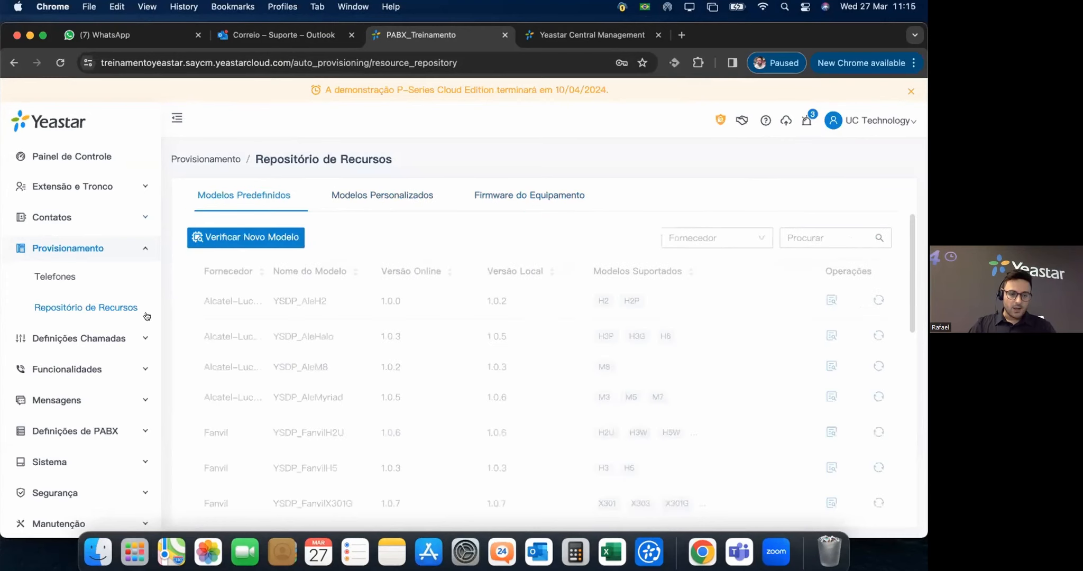
Browse the Rota de Entrada, Rota de Saída and Tronco pages, ending on Rota de Entrada.
click(91, 338)
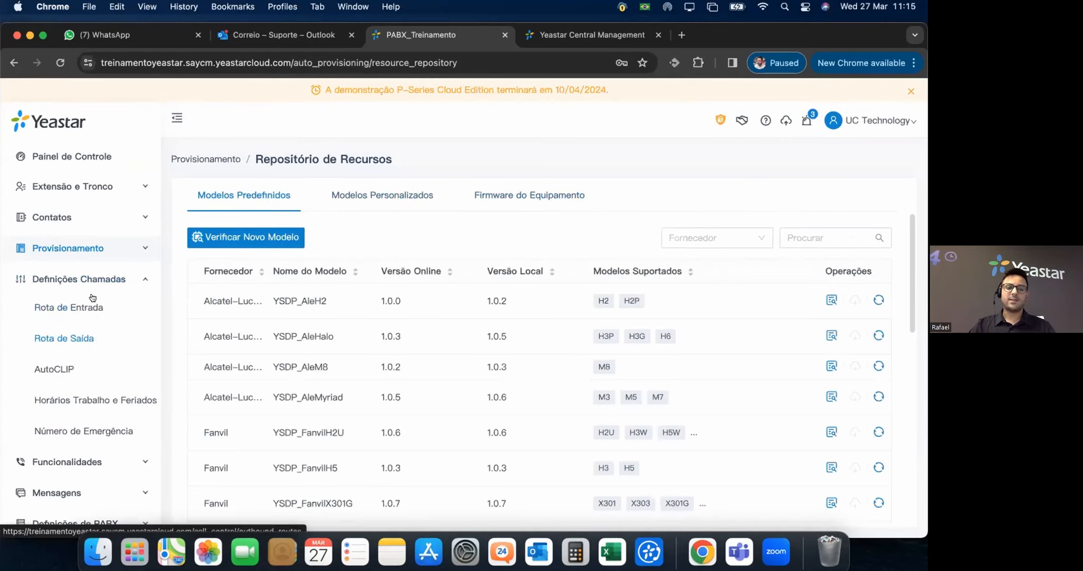
click(80, 308)
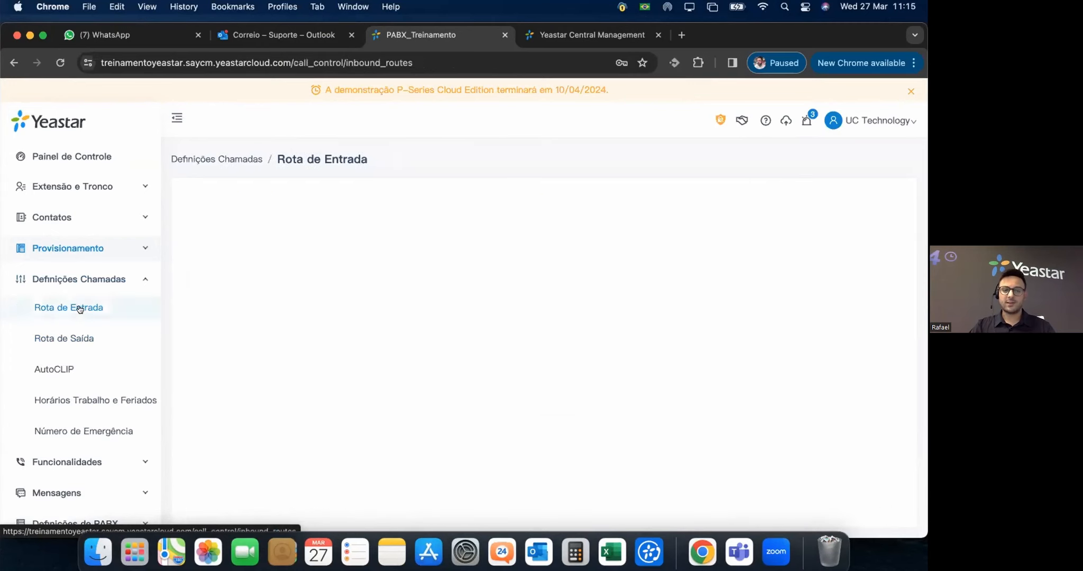
click(80, 339)
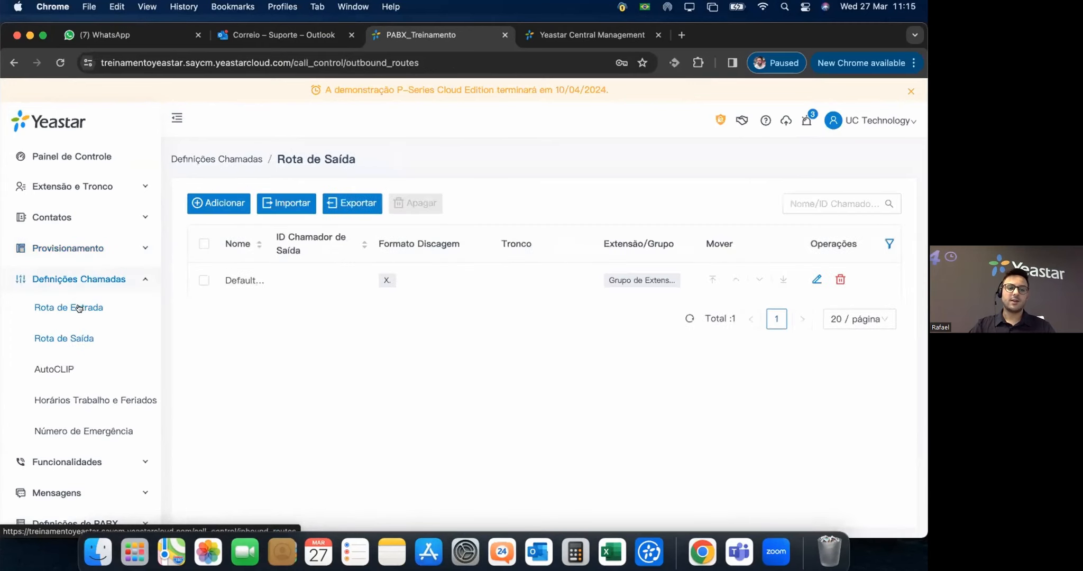
click(78, 309)
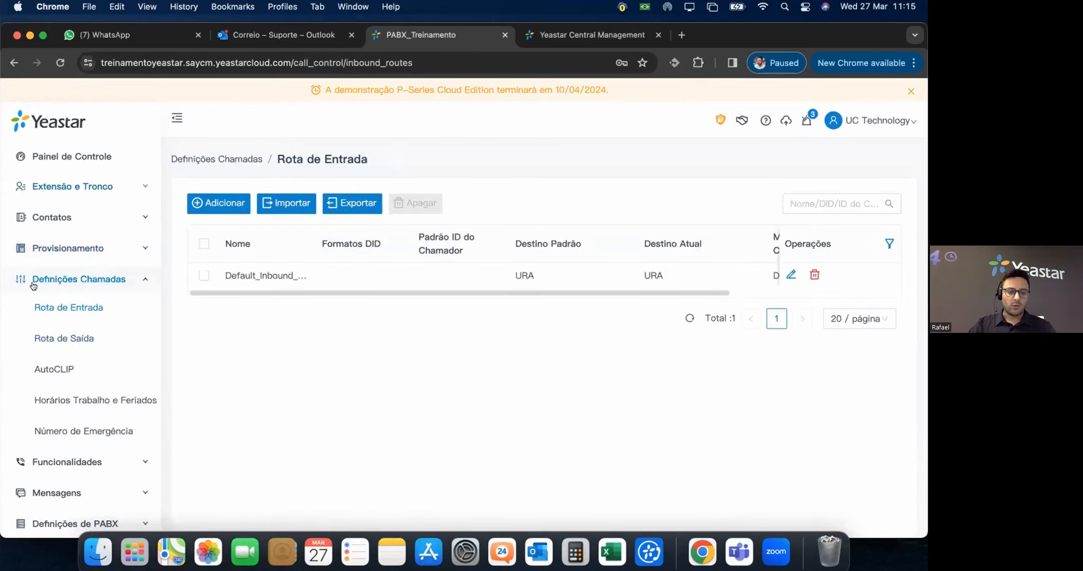
click(72, 186)
click(53, 307)
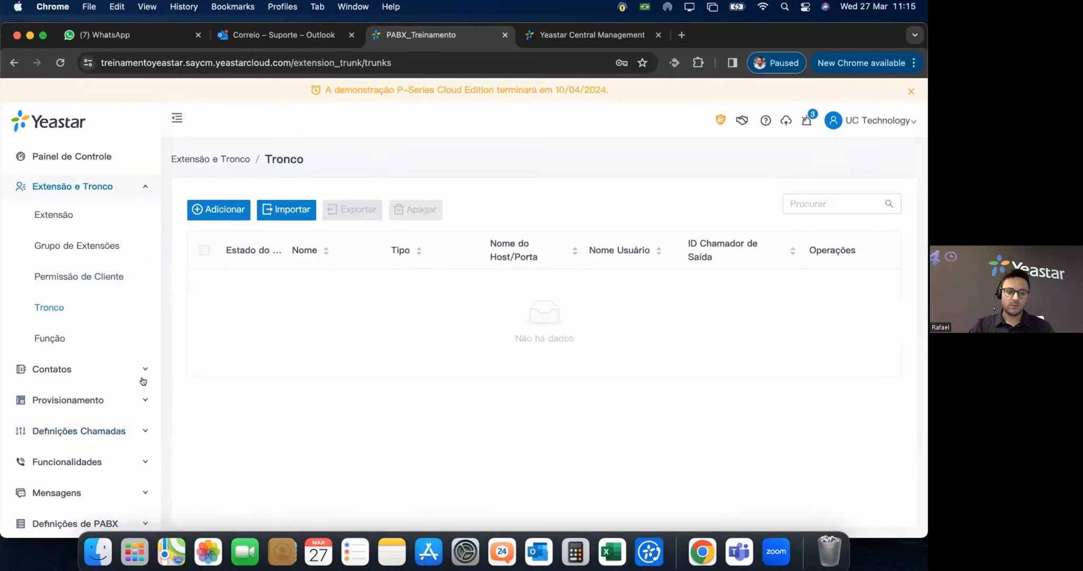
click(106, 427)
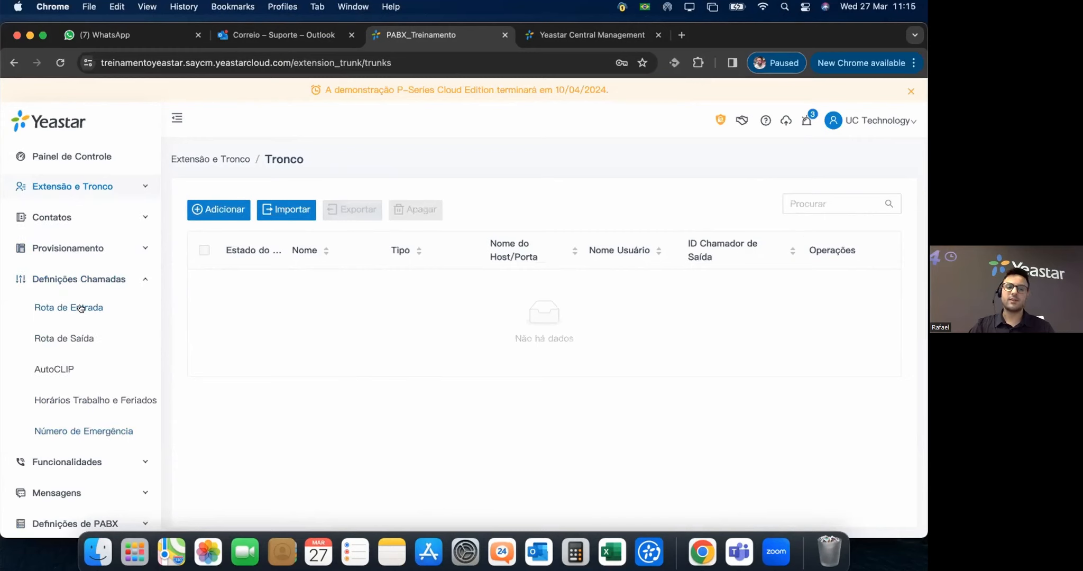
click(81, 308)
click(54, 340)
click(80, 311)
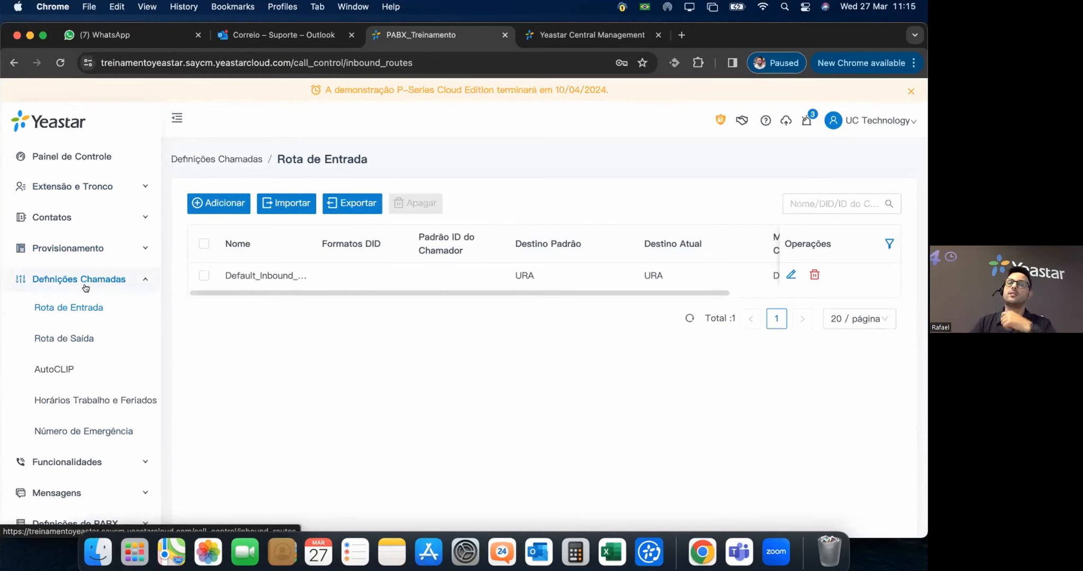
Edit Default_Inbound_Route, add a Formato DID row with the DID number, and open Modo Correspondência DID.
click(407, 276)
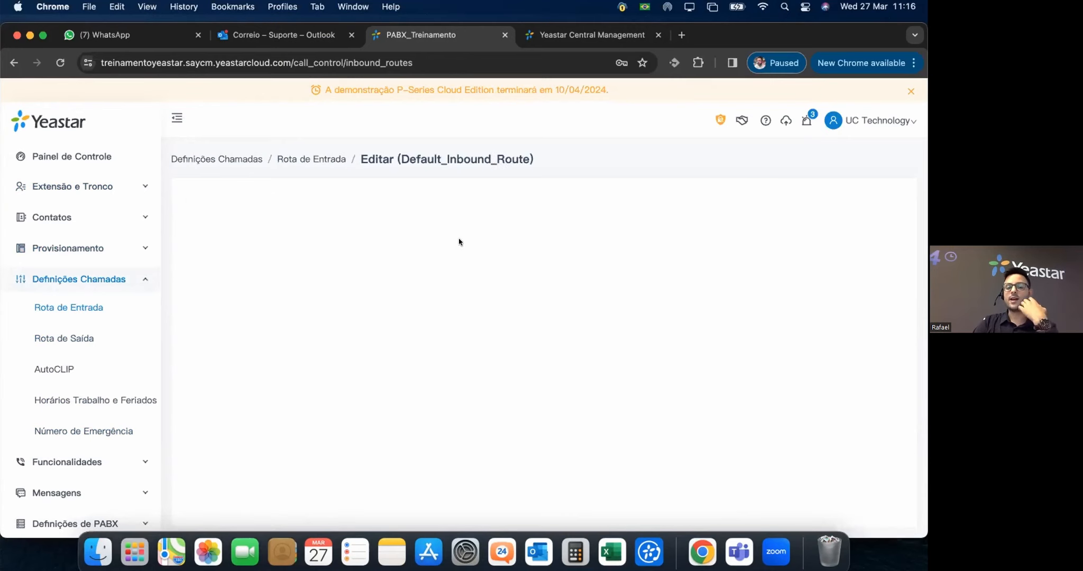
click(499, 265)
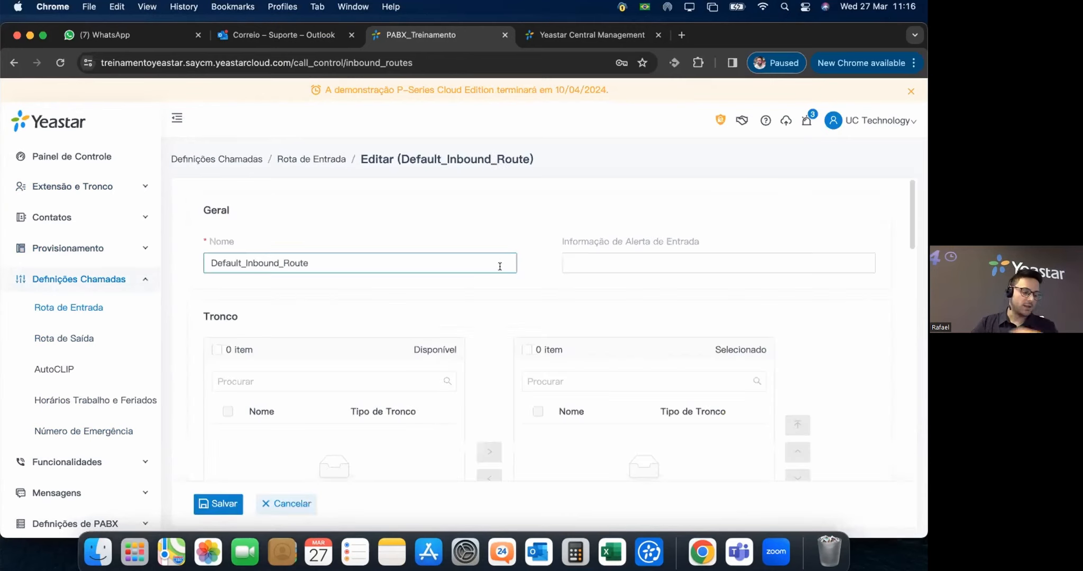
scroll(542, 403, down, 10)
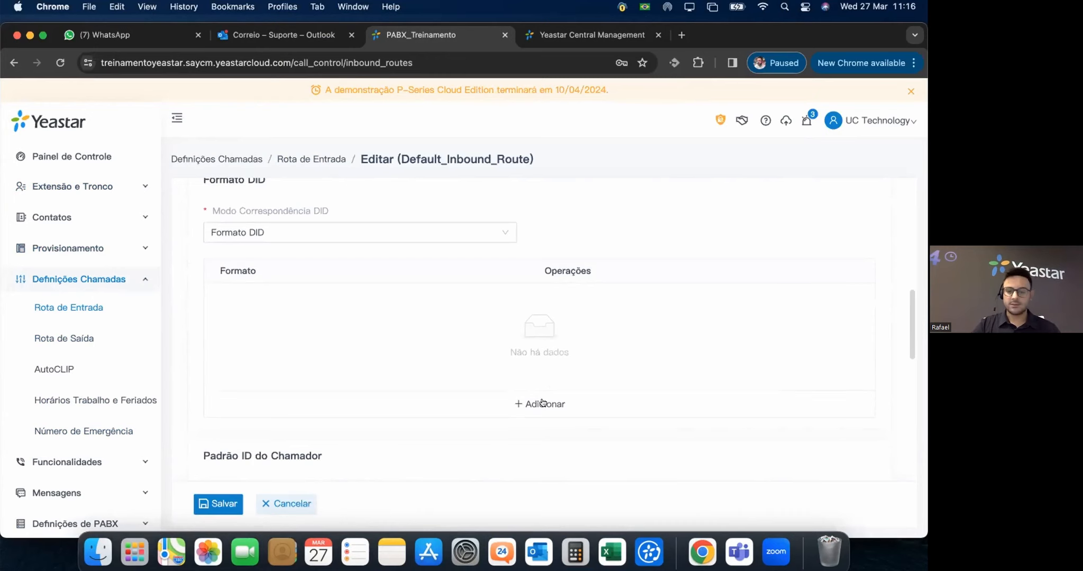
click(542, 403)
click(259, 301)
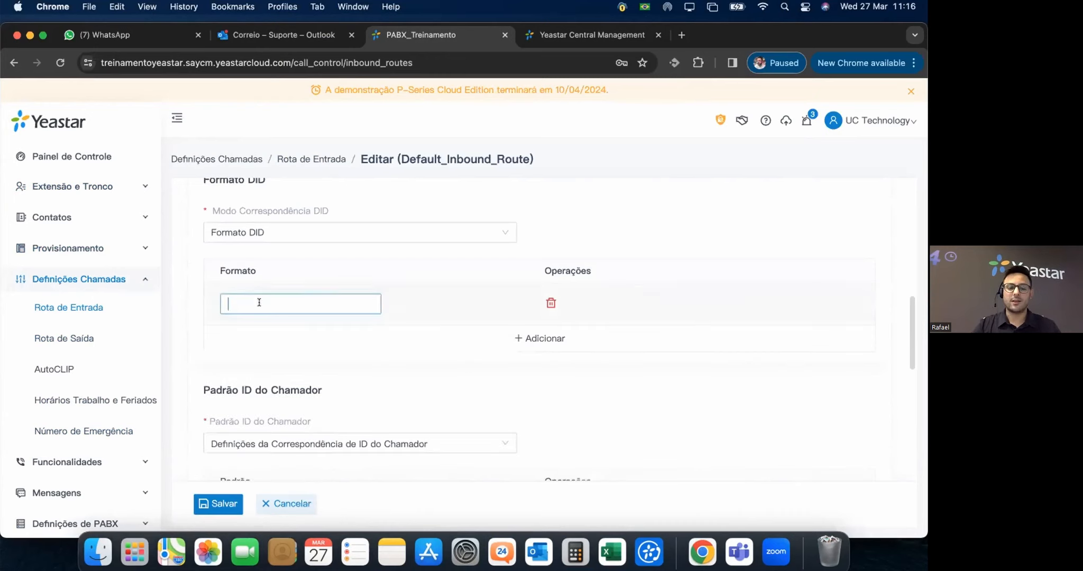
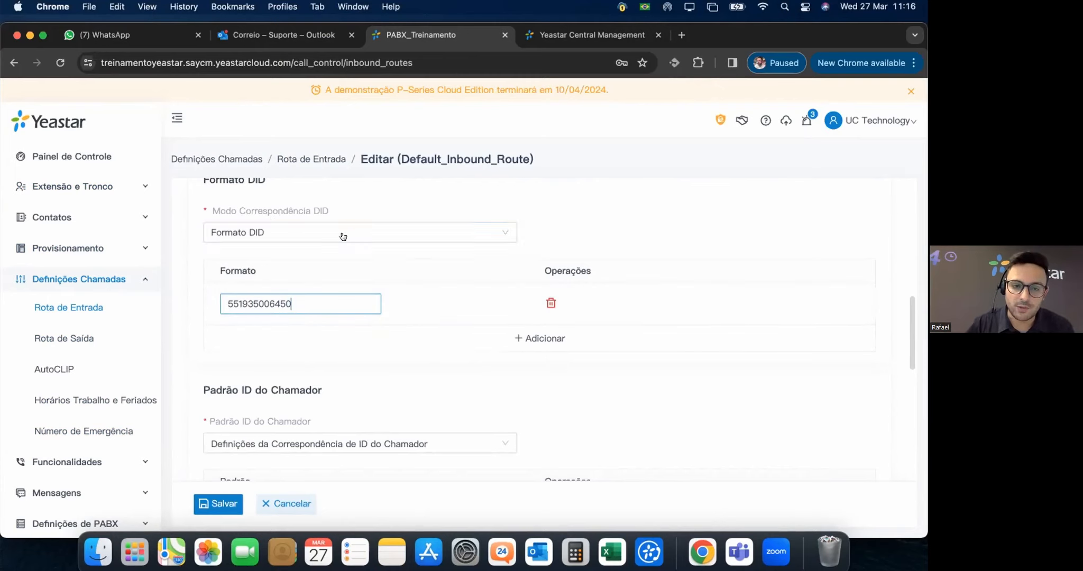
click(507, 233)
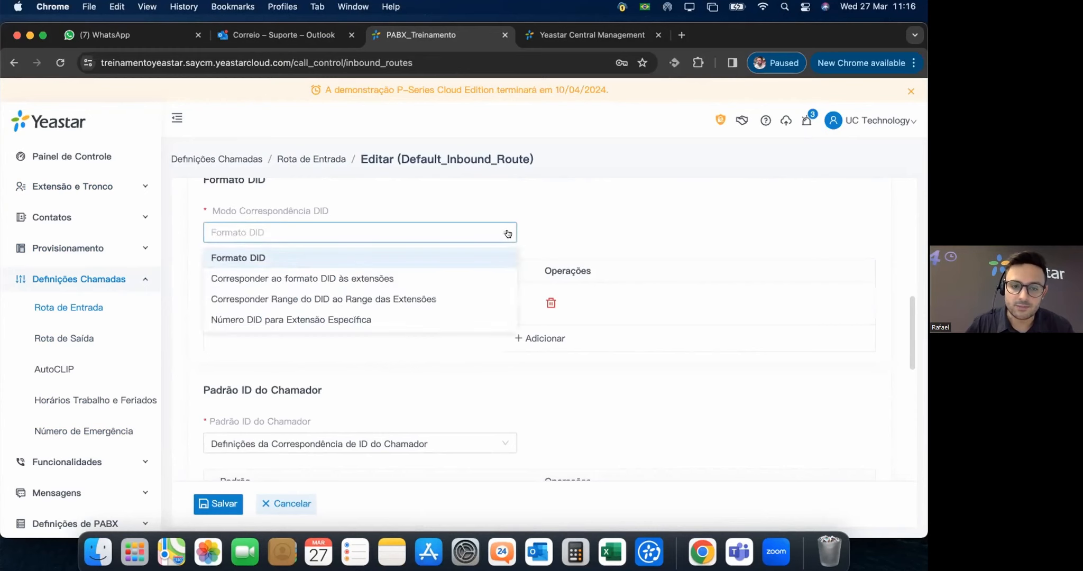
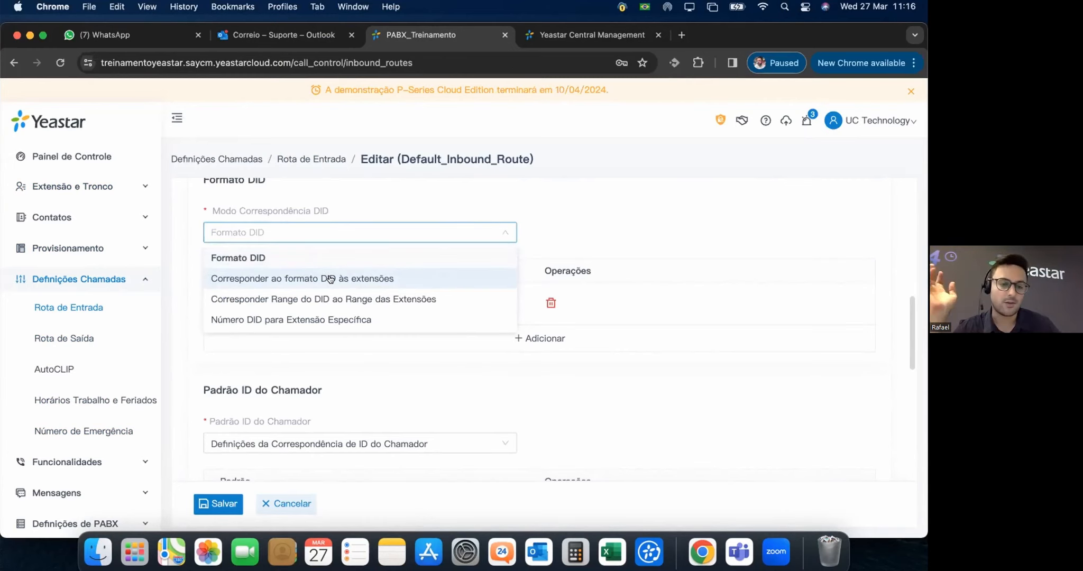
Leave DID matching on Formato DID with its DID number, then scroll down to Padrão ID do Chamador.
click(264, 258)
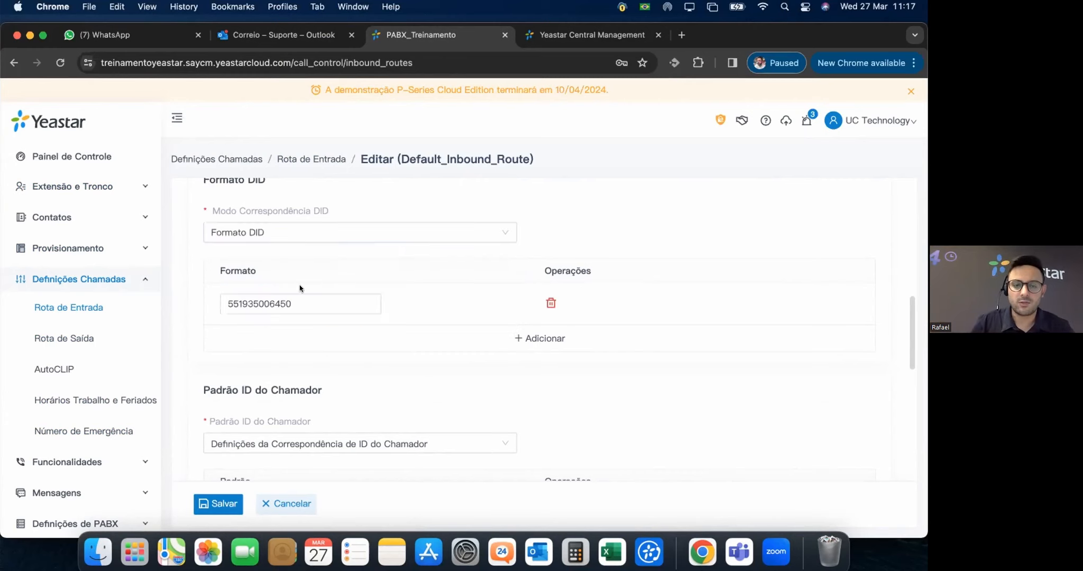
click(220, 306)
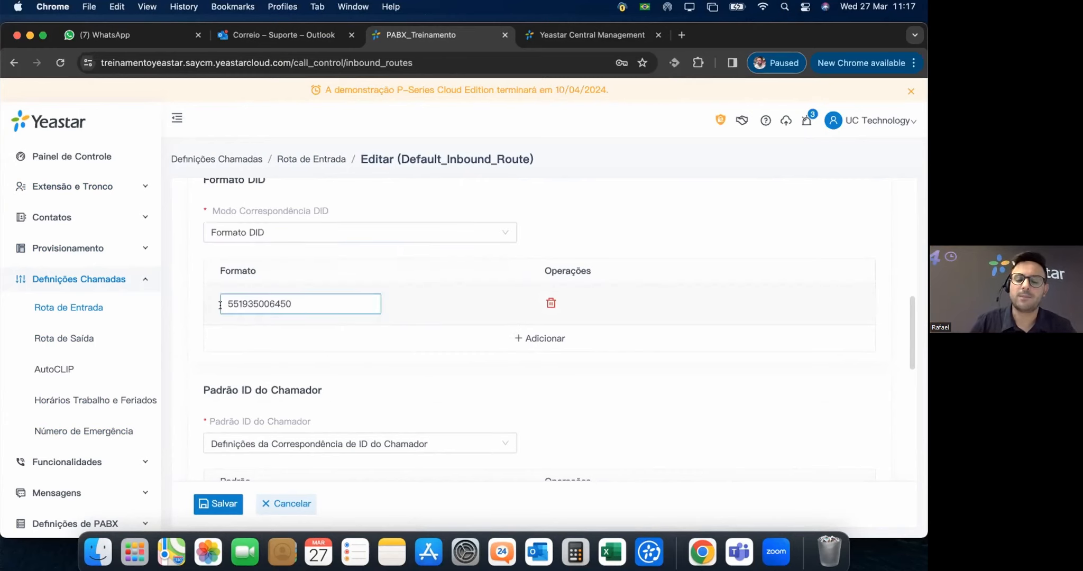
scroll(234, 267, up, 1)
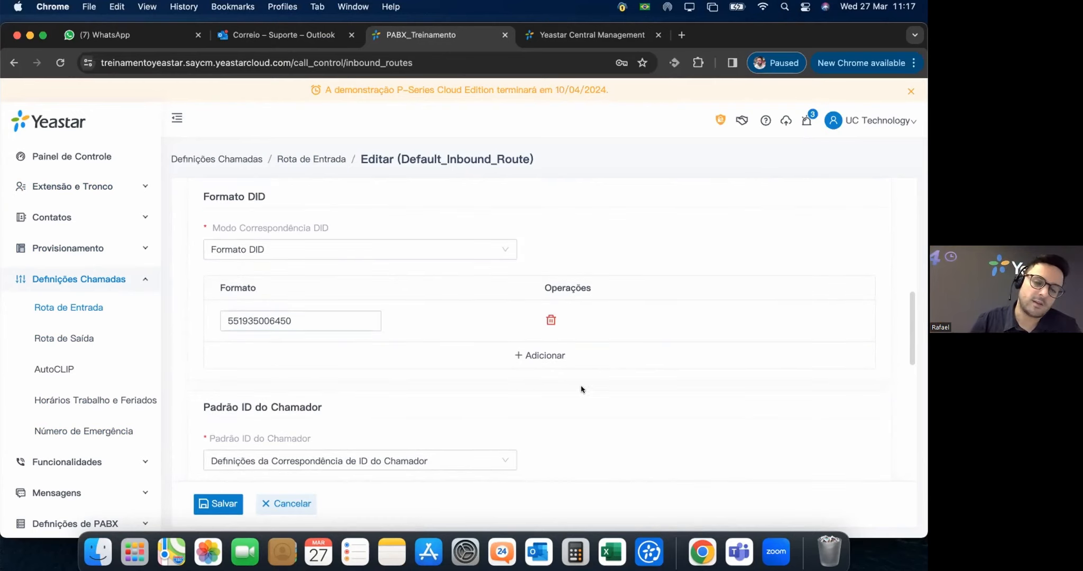
scroll(580, 405, down, 5)
scroll(507, 304, down, 7)
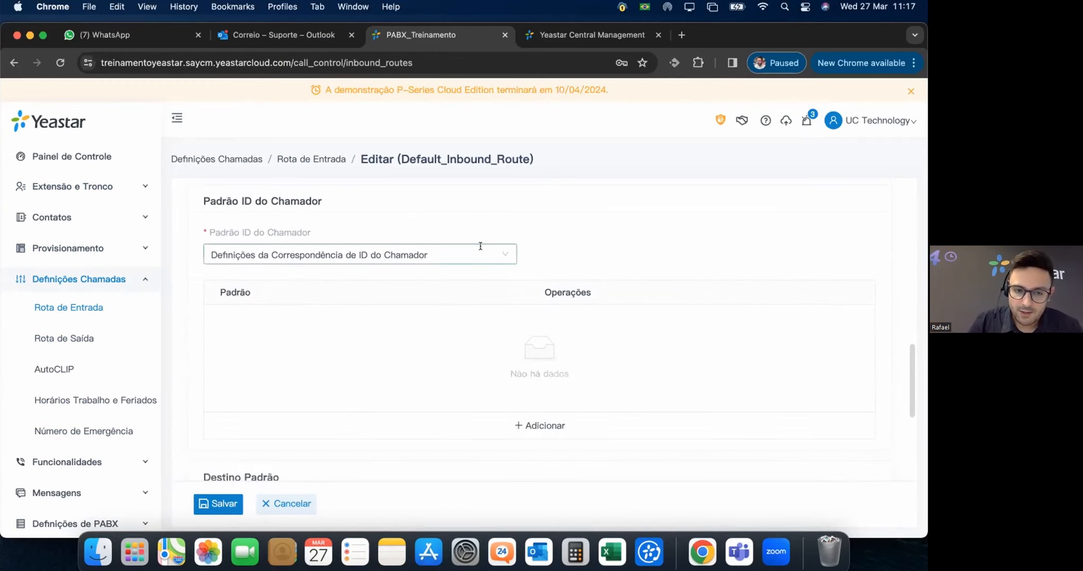
Add an empty Padrão row for caller ID matching, leaving the matching mode unchanged.
click(481, 246)
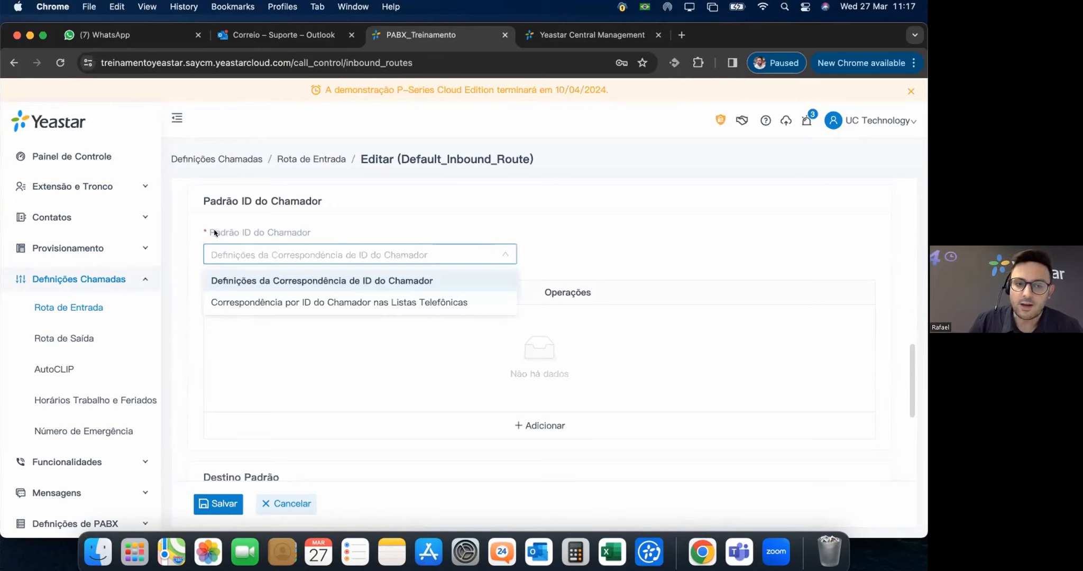
click(262, 241)
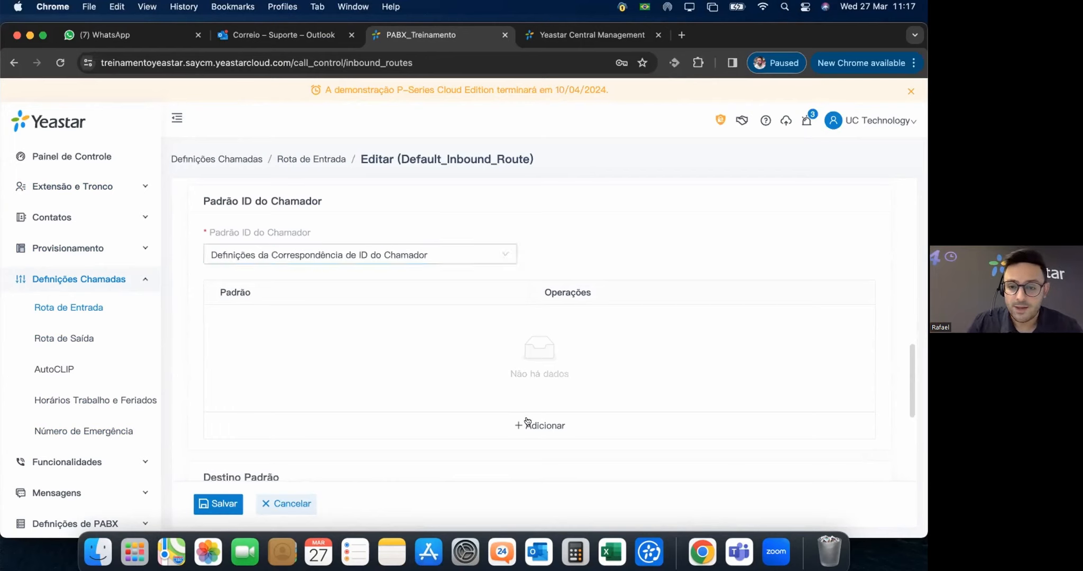
click(545, 426)
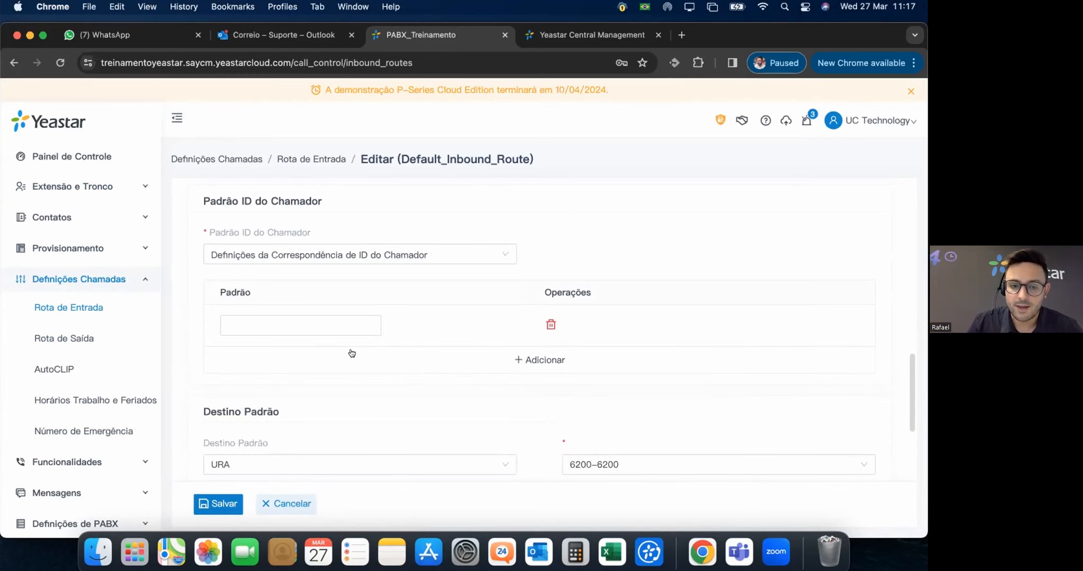
click(300, 333)
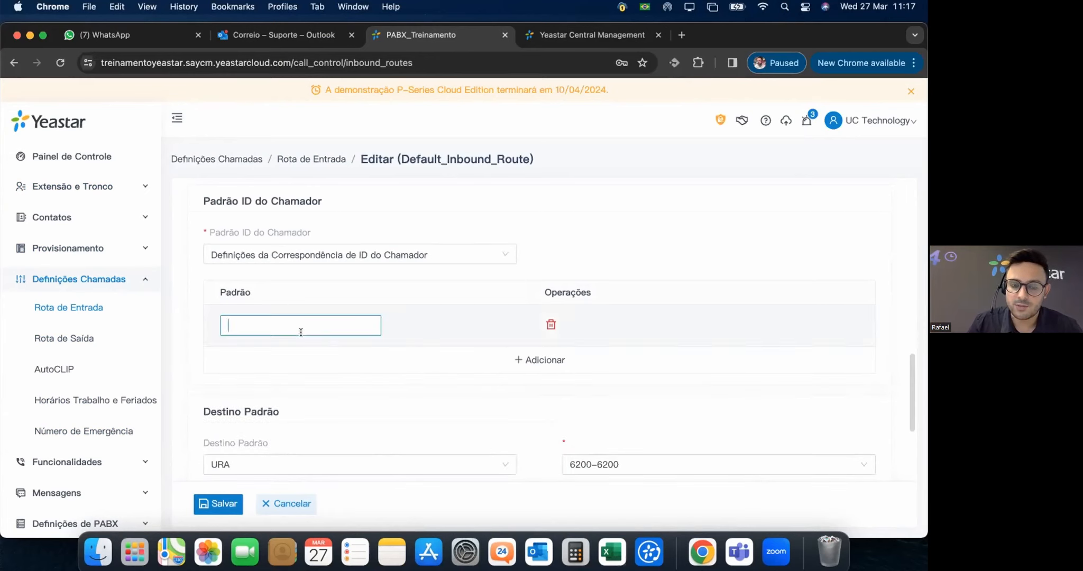
click(383, 258)
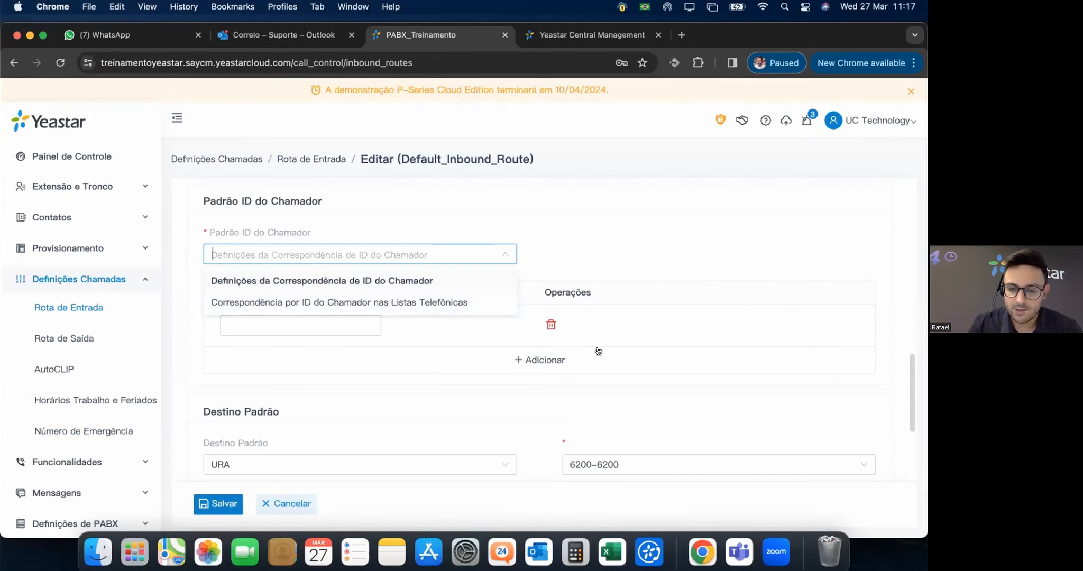
click(518, 381)
Scroll through the inbound route form to review the new pattern row and other settings.
scroll(513, 376, down, 2)
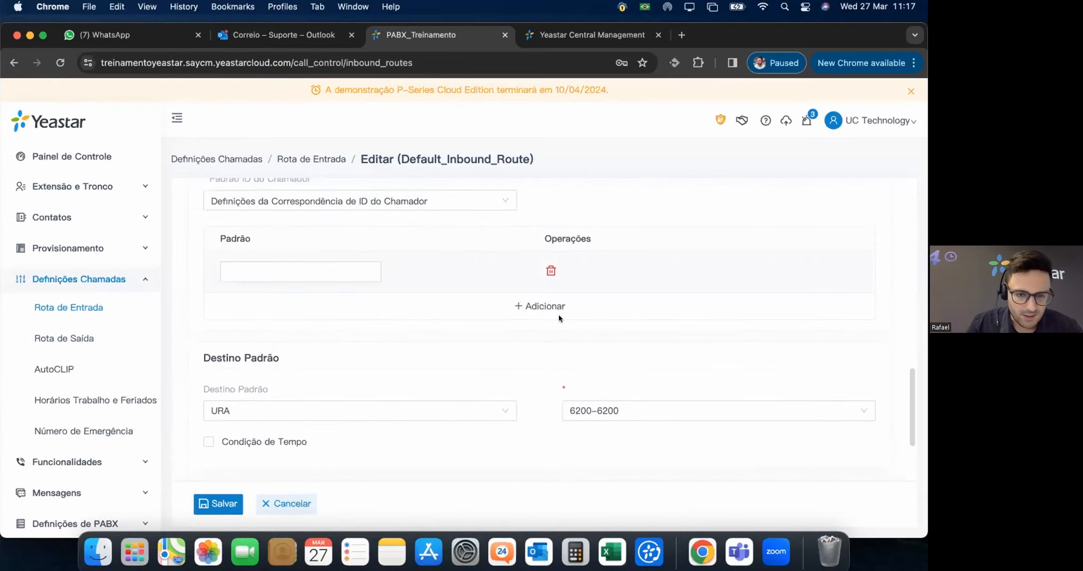
scroll(559, 314, down, 2)
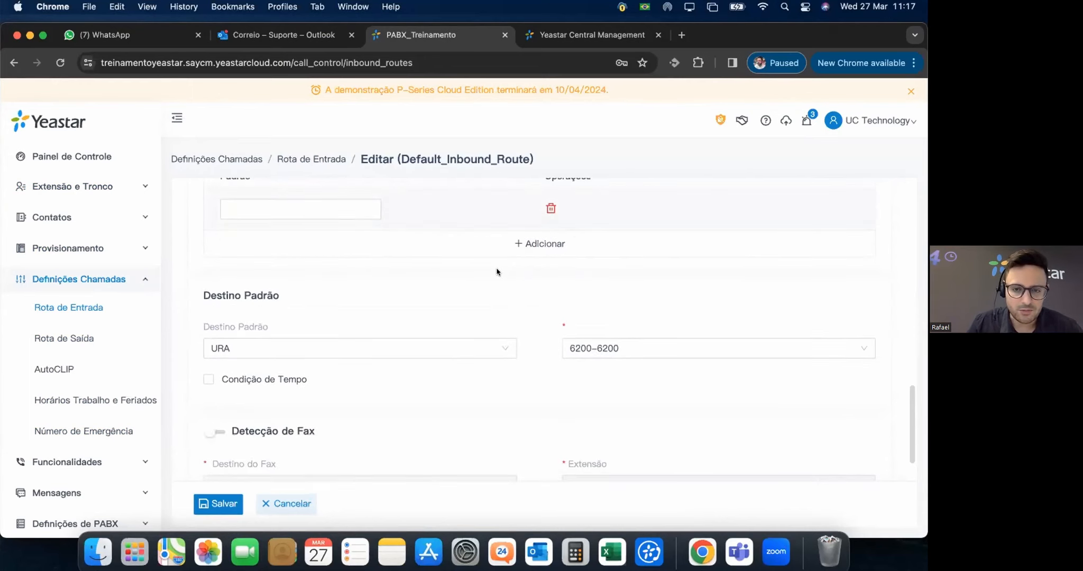
scroll(476, 271, up, 2)
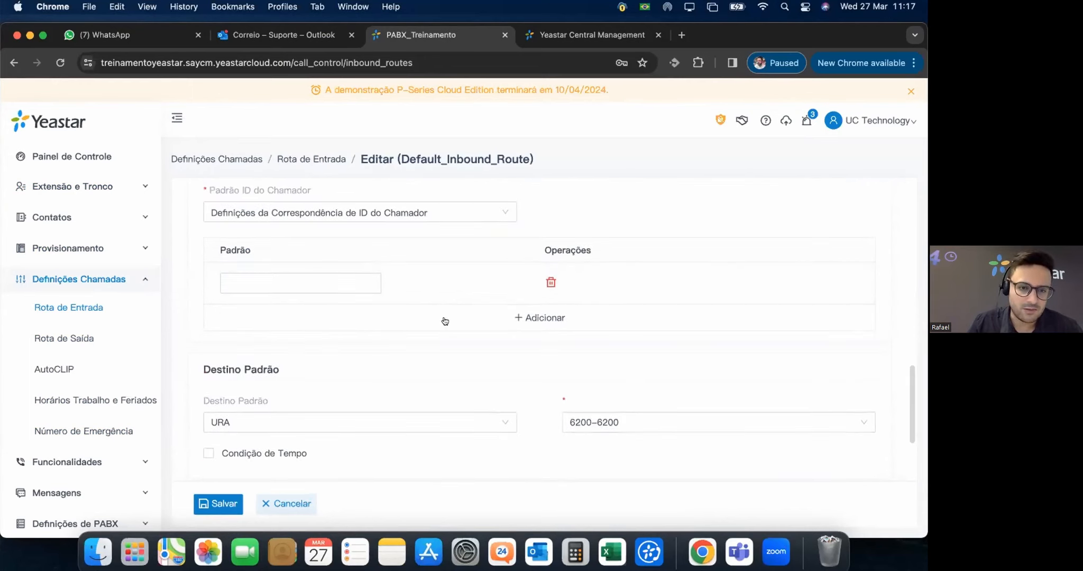
scroll(529, 339, up, 1)
scroll(510, 316, up, 1)
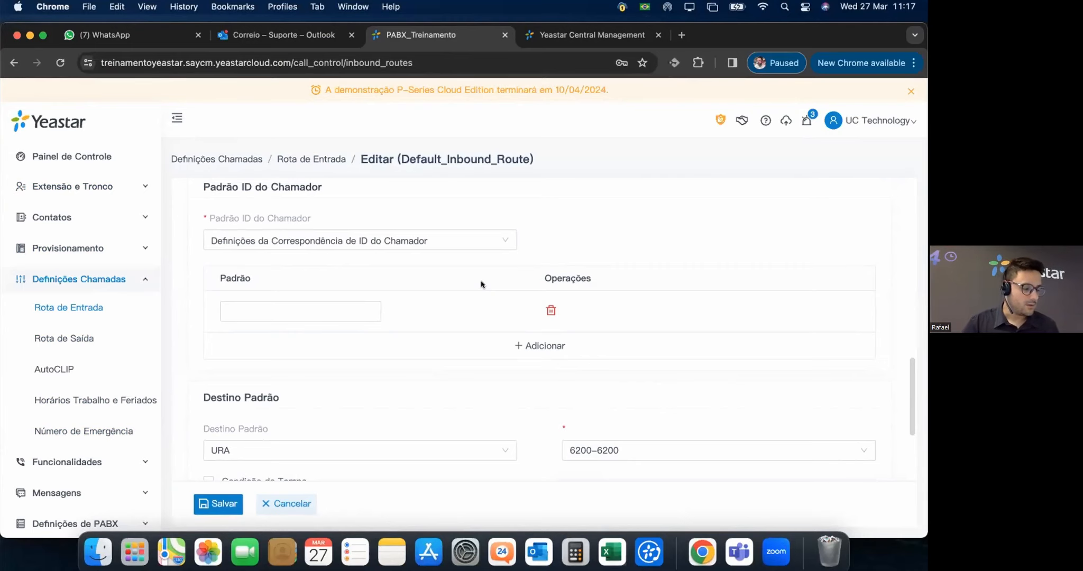
scroll(482, 286, down, 4)
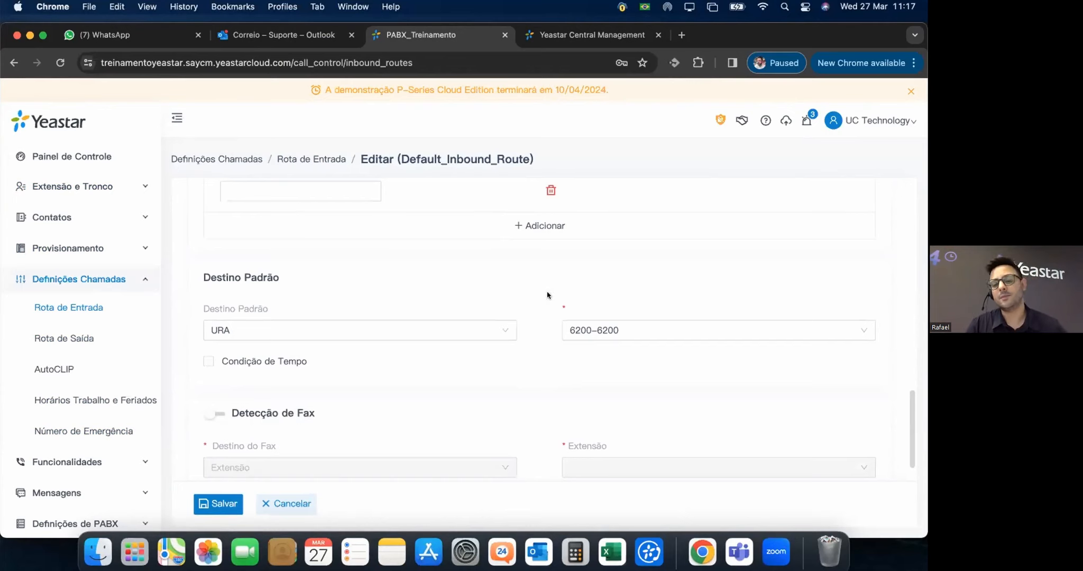
scroll(561, 310, up, 8)
scroll(434, 299, up, 5)
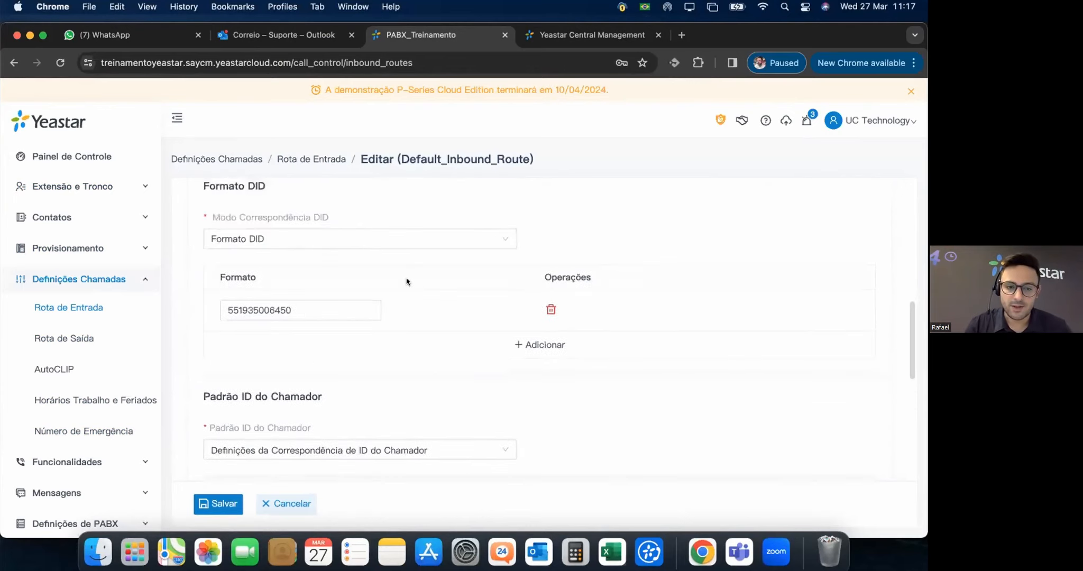
Append _Entrada_Principal to the route name, then scroll down to Destino Padrão.
click(330, 266)
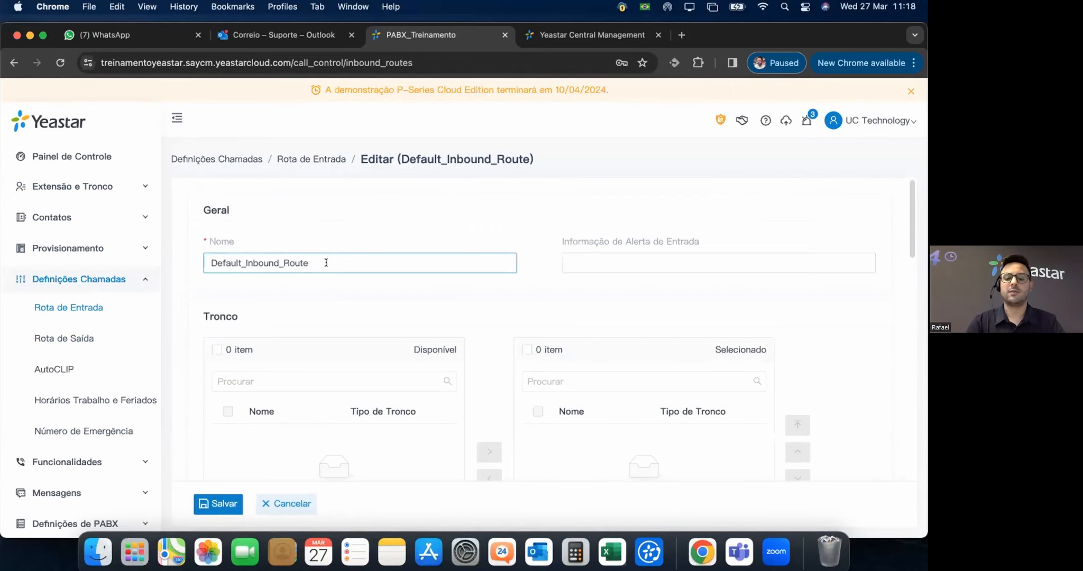
text(_En)
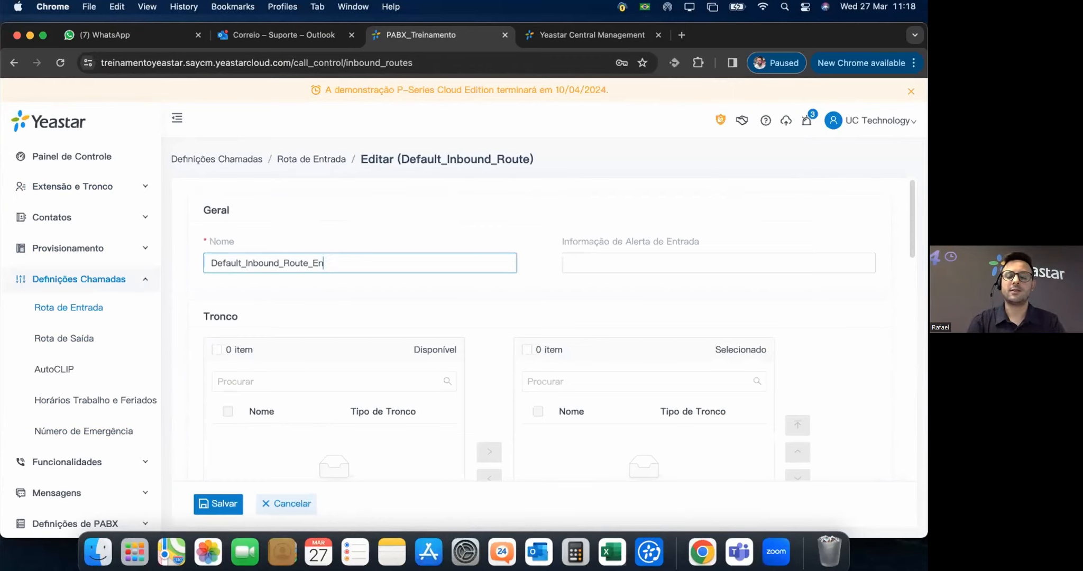
text(trada_Principal)
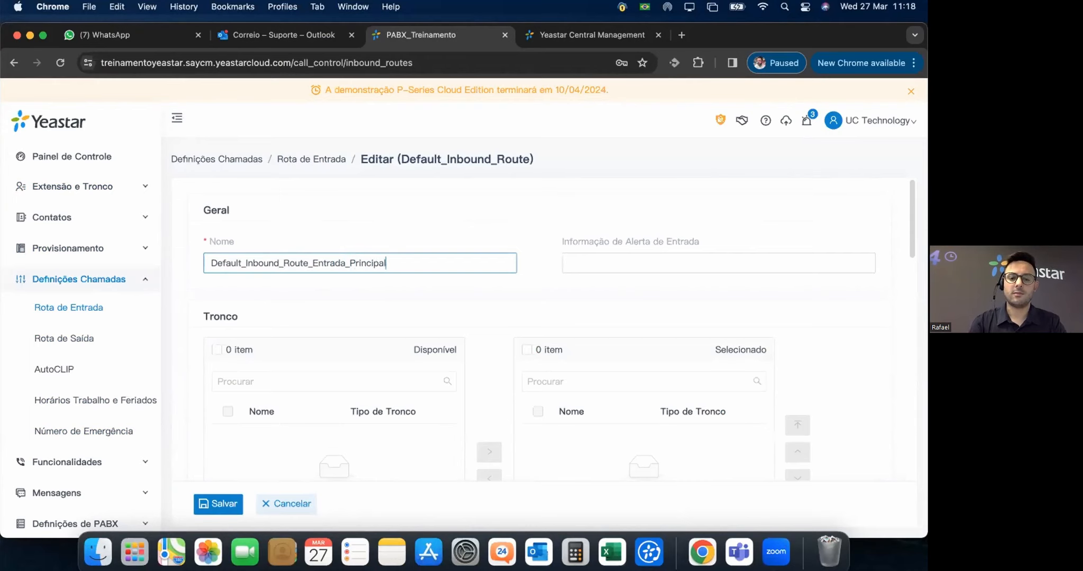
scroll(305, 375, down, 3)
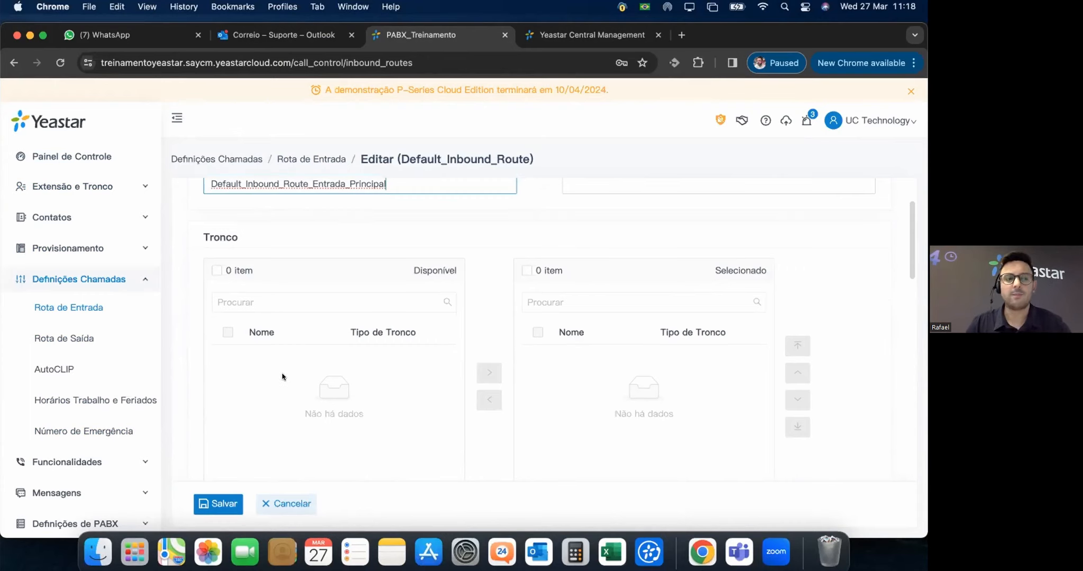
click(274, 395)
scroll(462, 391, down, 3)
scroll(470, 412, down, 5)
scroll(288, 317, up, 1)
click(263, 328)
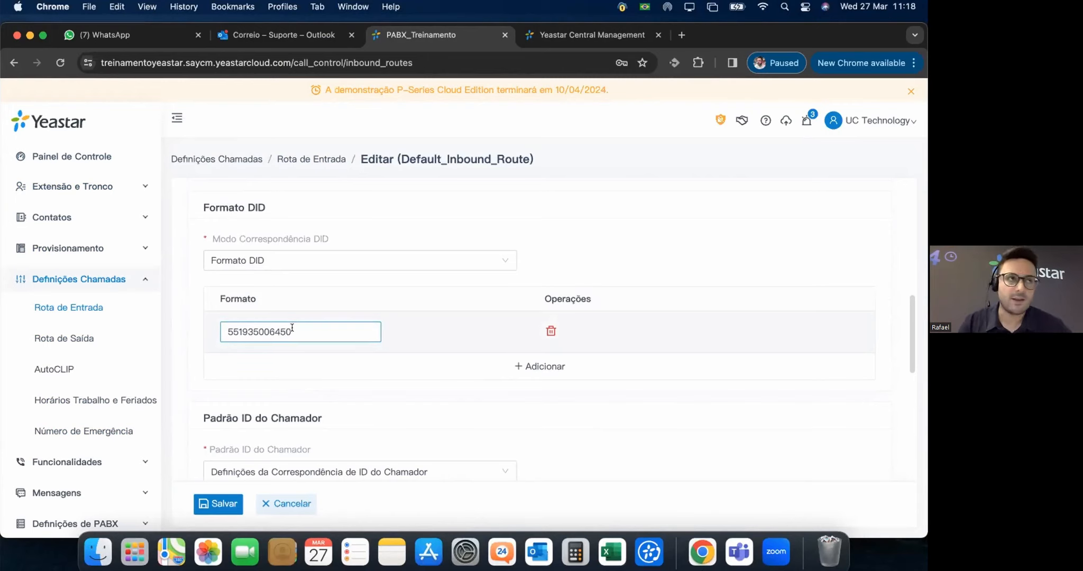
scroll(522, 375, down, 7)
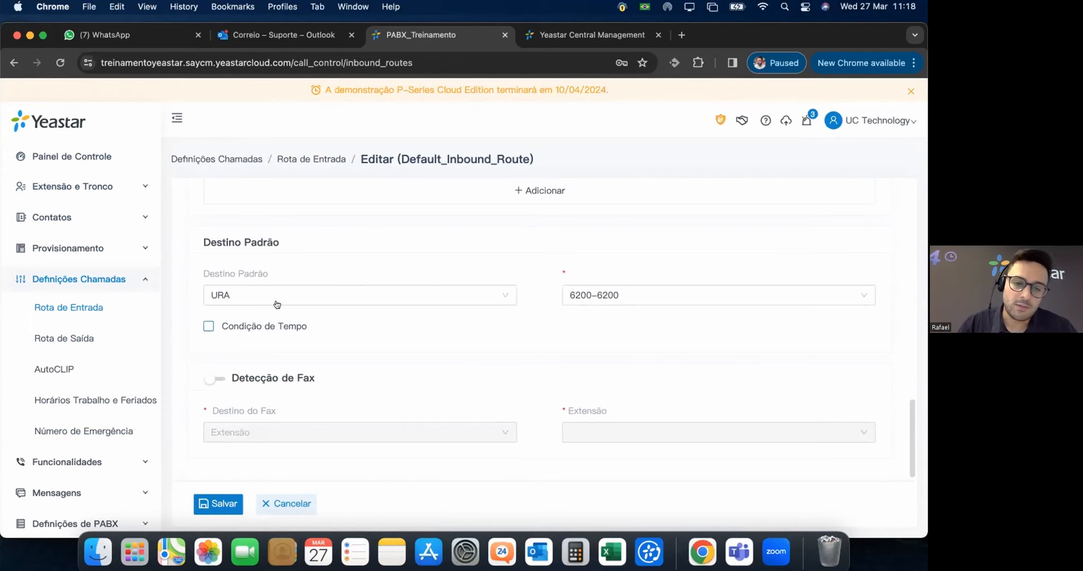
Change the default destination from URA 6200-6200 to Extensão 1000.
click(424, 297)
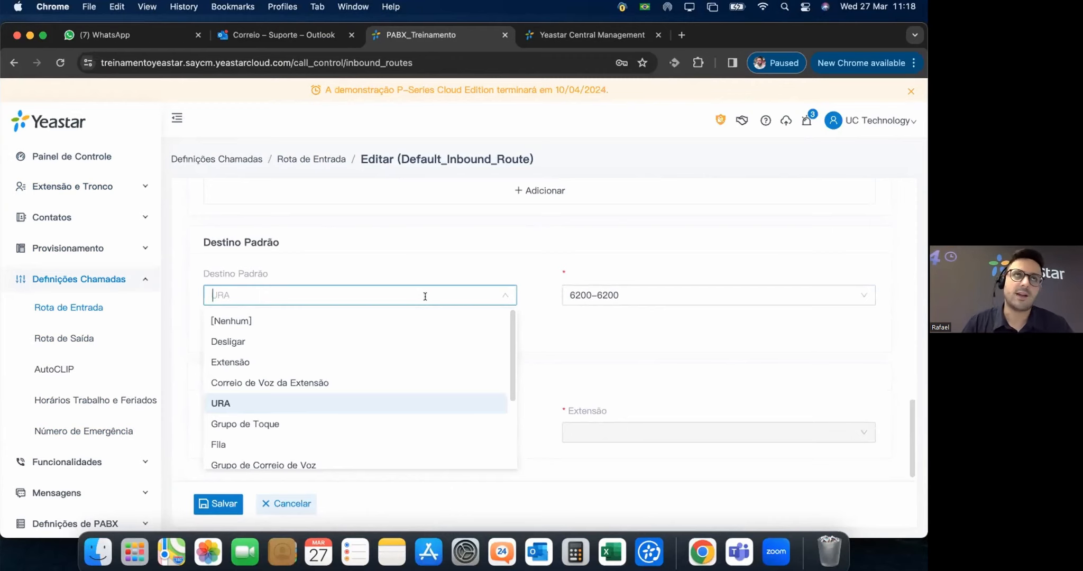
click(236, 404)
click(377, 305)
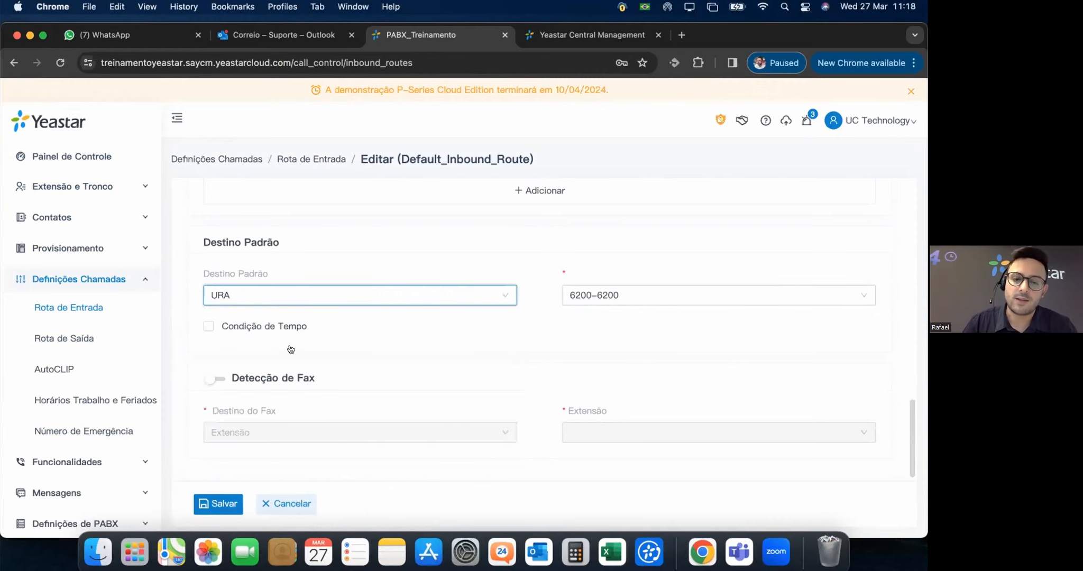
click(241, 364)
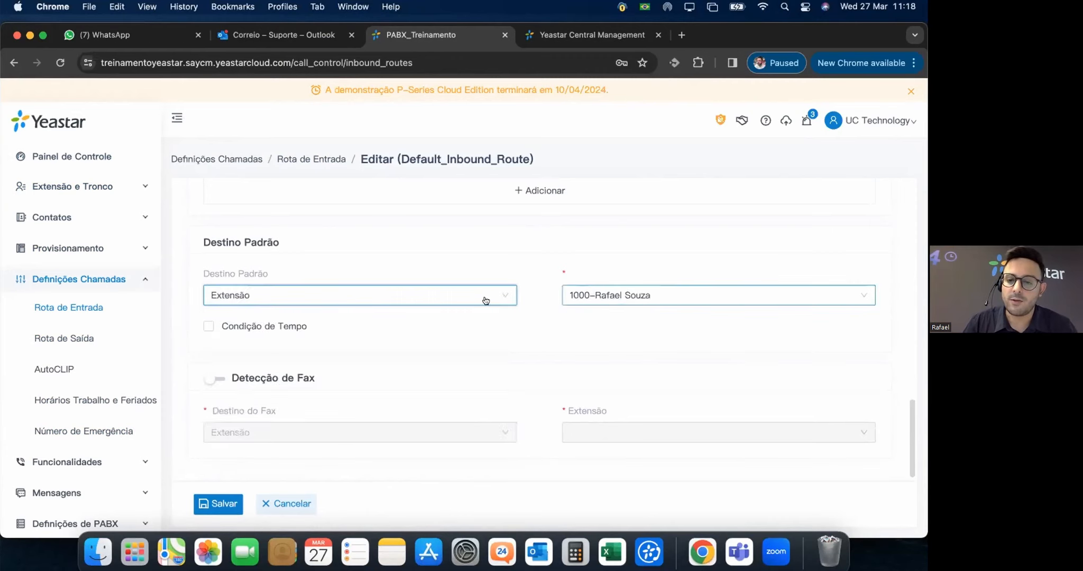
click(297, 297)
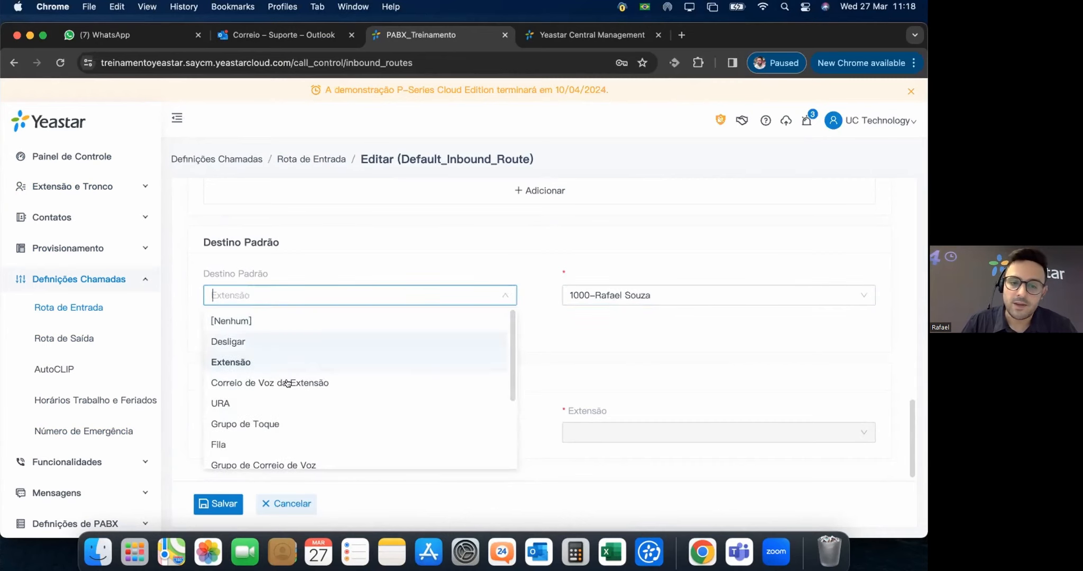
scroll(286, 429, down, 1)
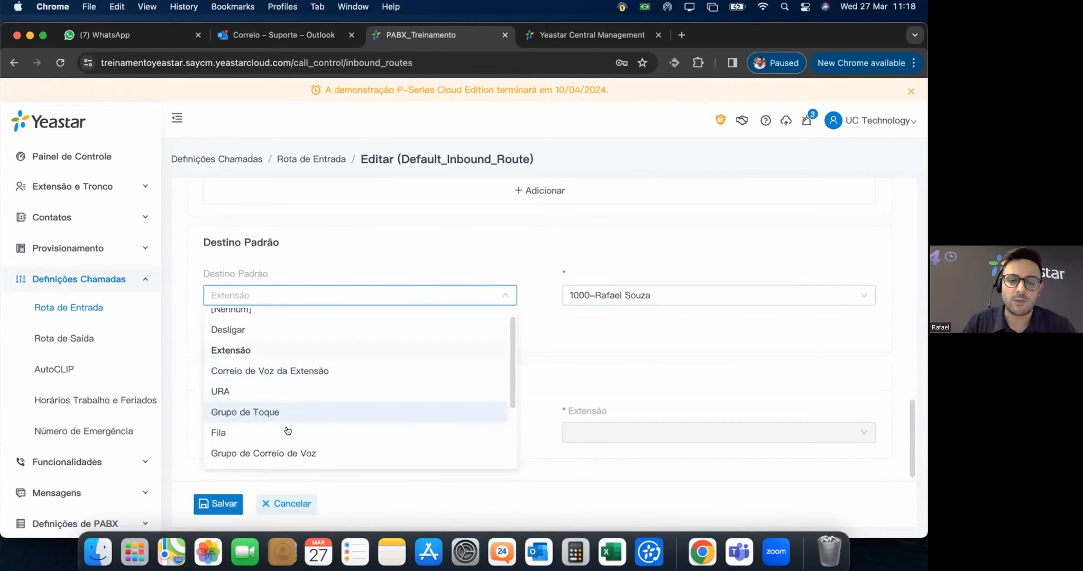
scroll(287, 431, down, 5)
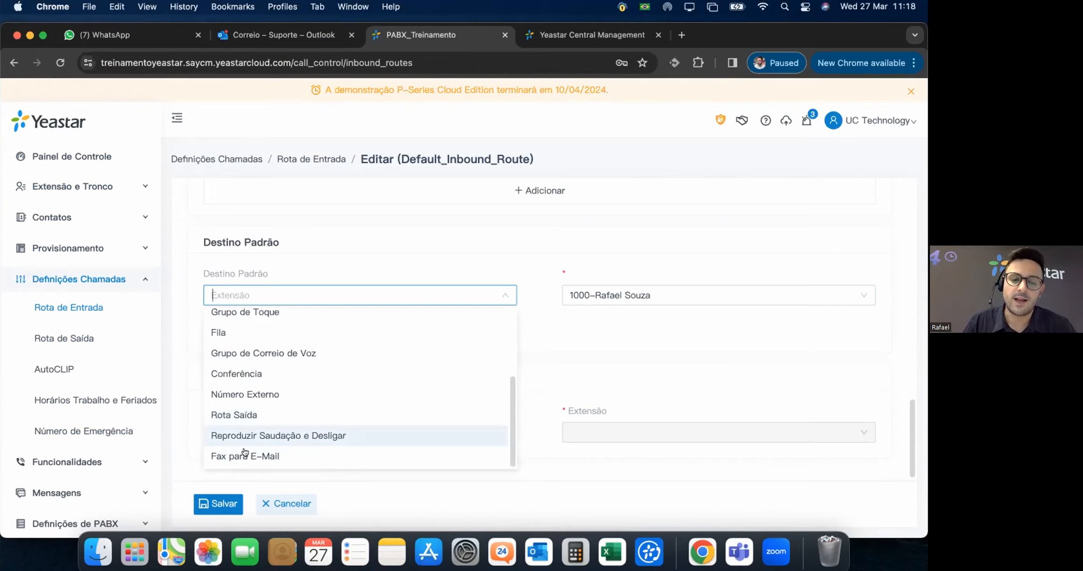
scroll(316, 442, down, 1)
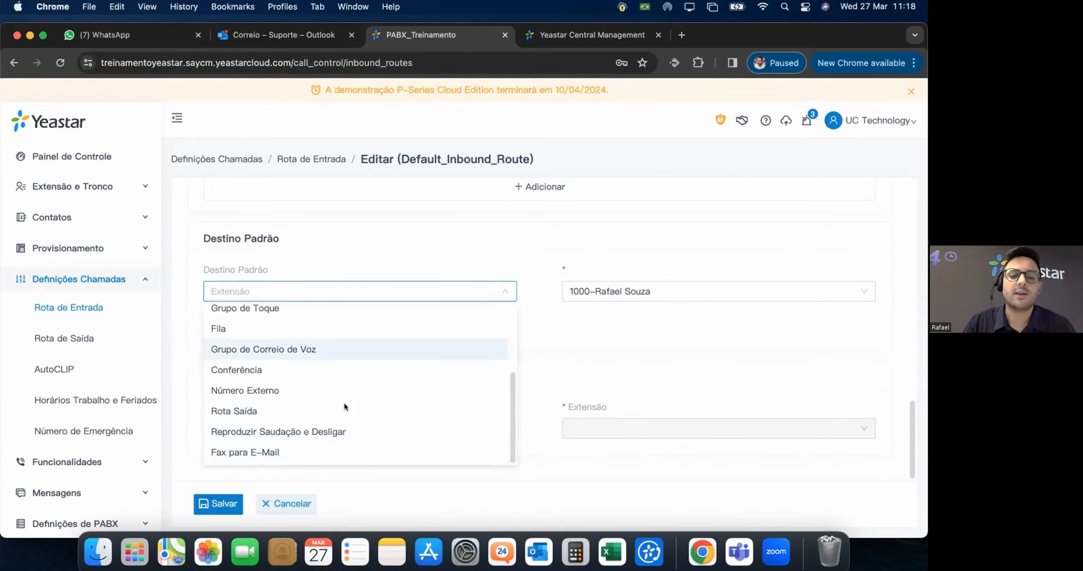
click(339, 296)
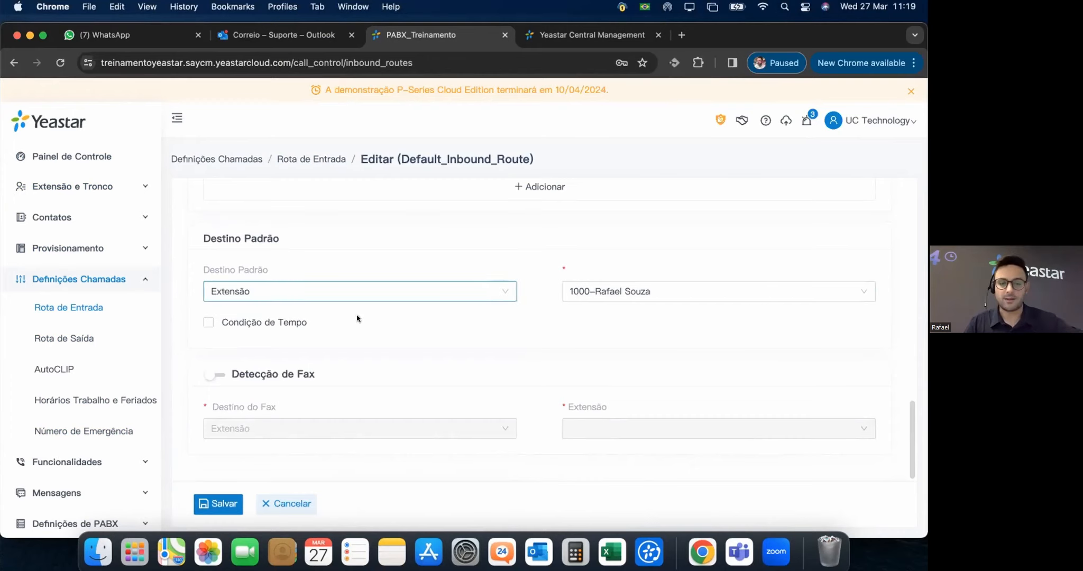
Enable Condição de Tempo and send work-hours calls to URA 6200-6200.
mouse_move(213, 322)
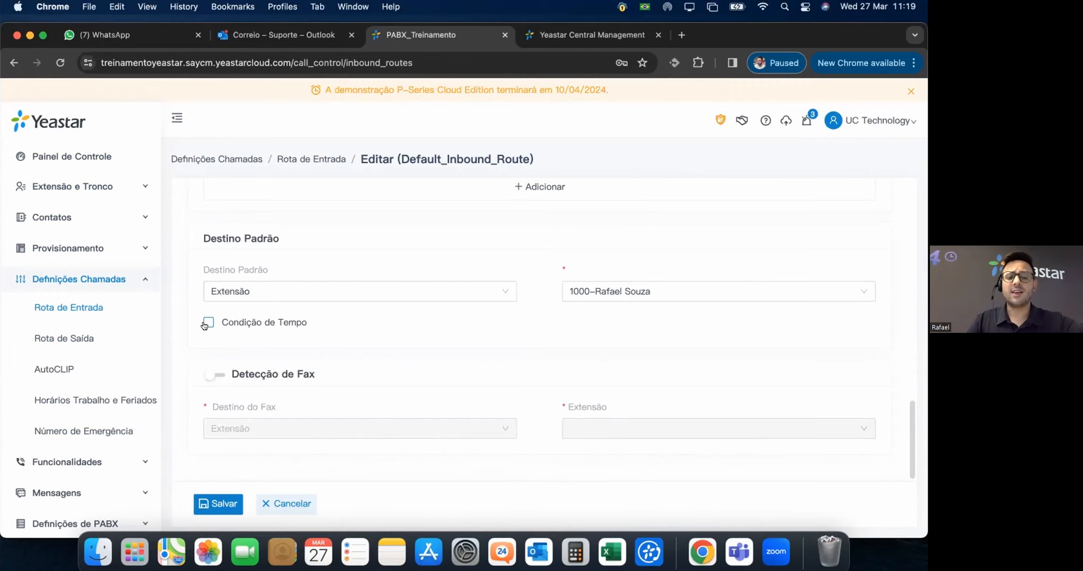
click(206, 324)
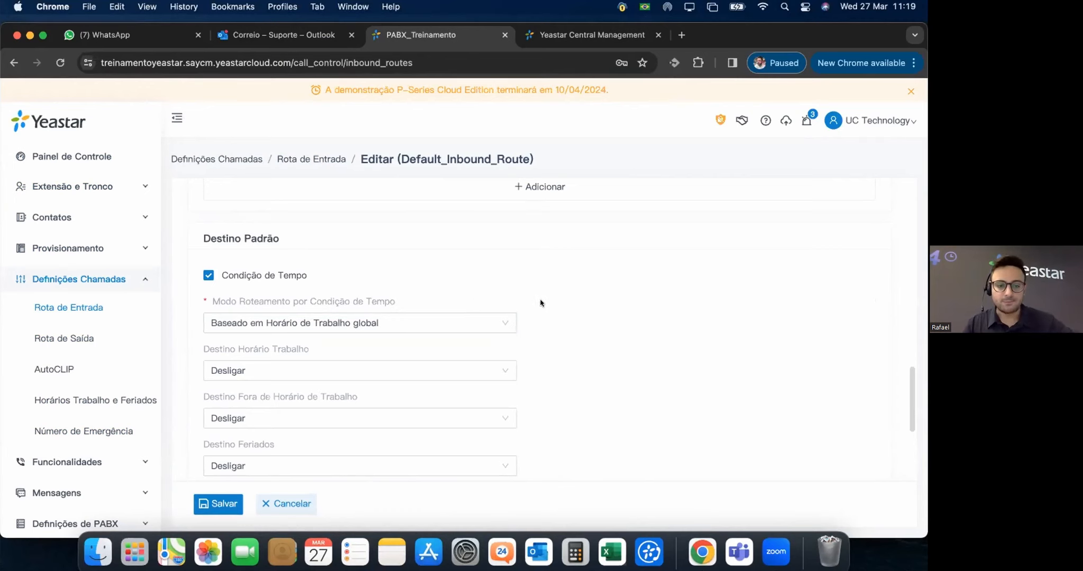
scroll(291, 301, down, 2)
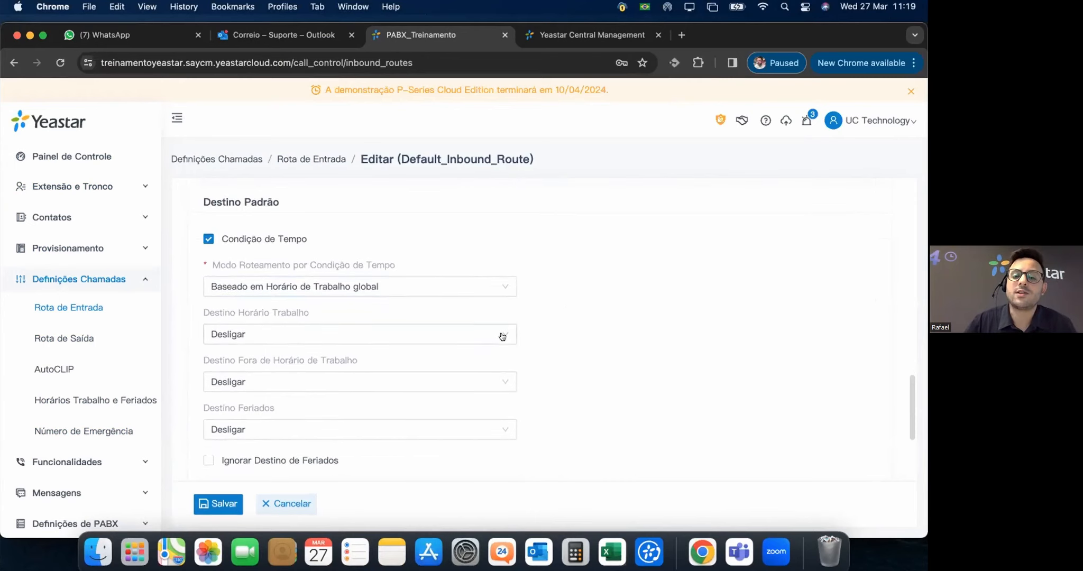
click(482, 332)
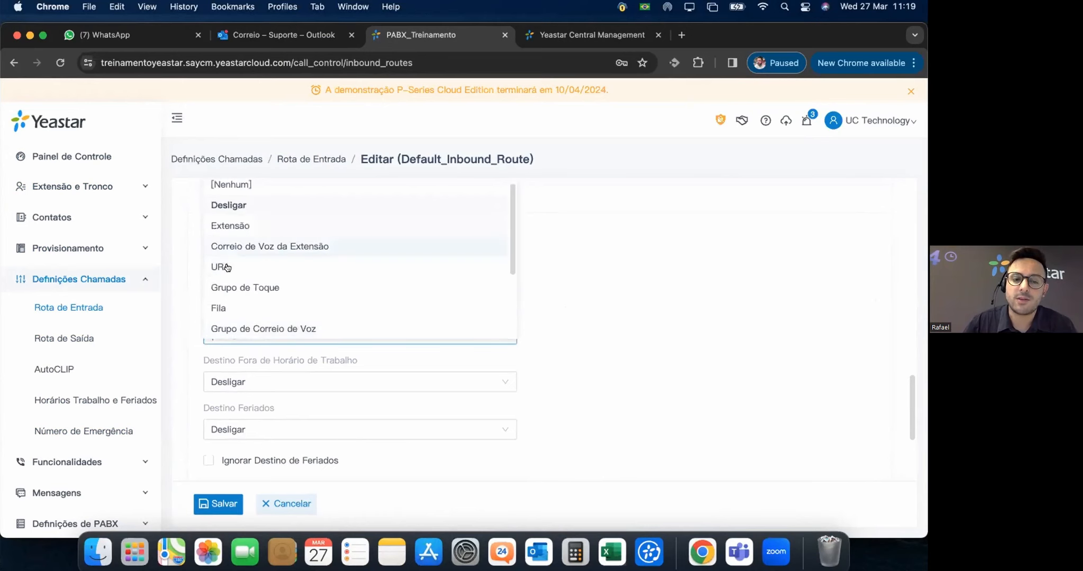
click(300, 268)
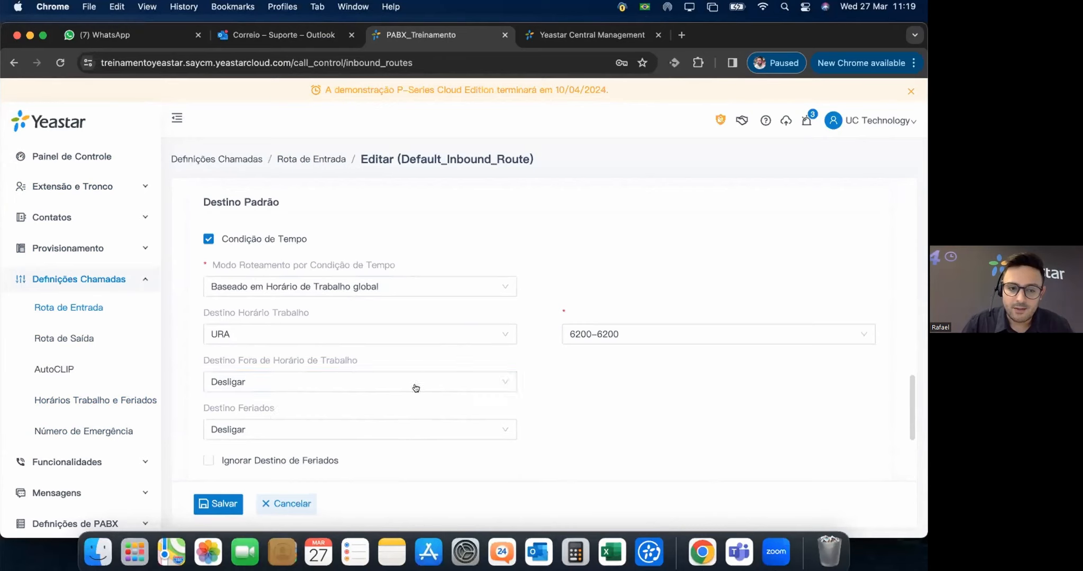
Try Reproduzir Saudação e Desligar for after-hours calls, leaving the greeting unselected.
click(497, 380)
scroll(317, 348, down, 1)
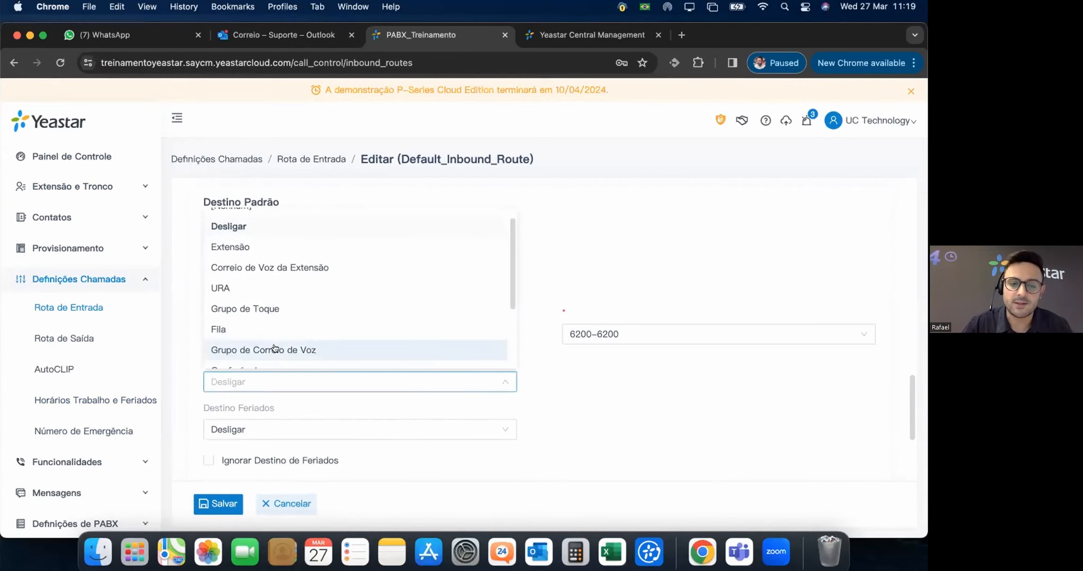
scroll(336, 336, down, 3)
click(336, 335)
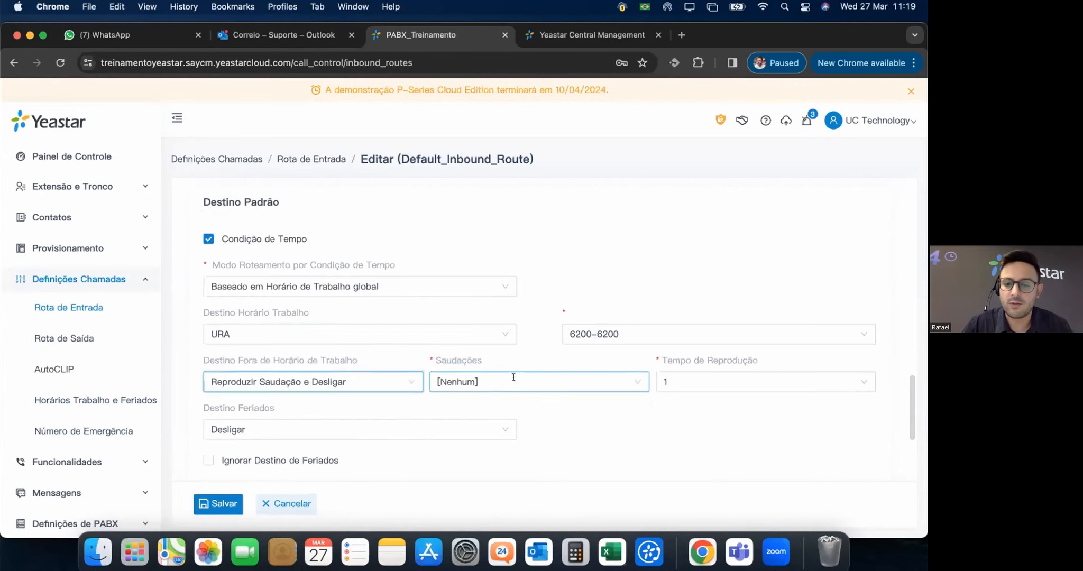
click(513, 377)
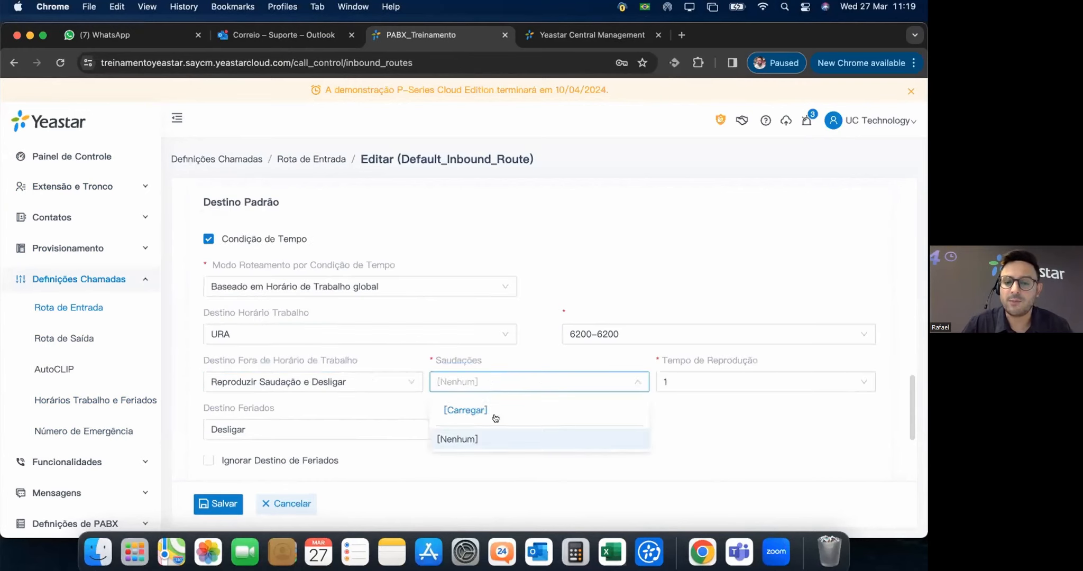
click(695, 429)
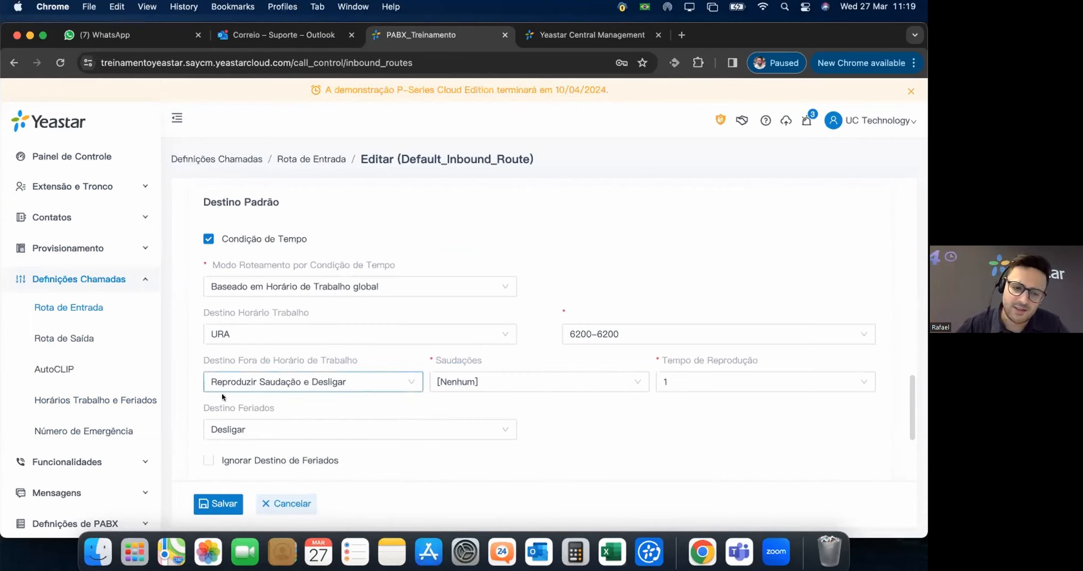
Set after-hours calls to Número Externo after briefly trying an empty ring group list.
click(405, 381)
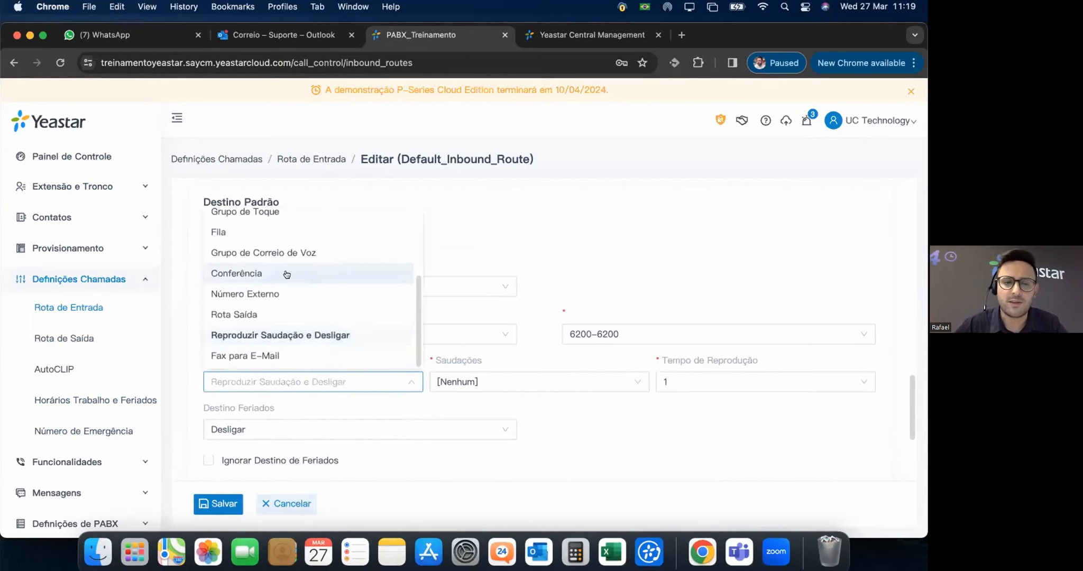
scroll(270, 213, up, 1)
click(276, 217)
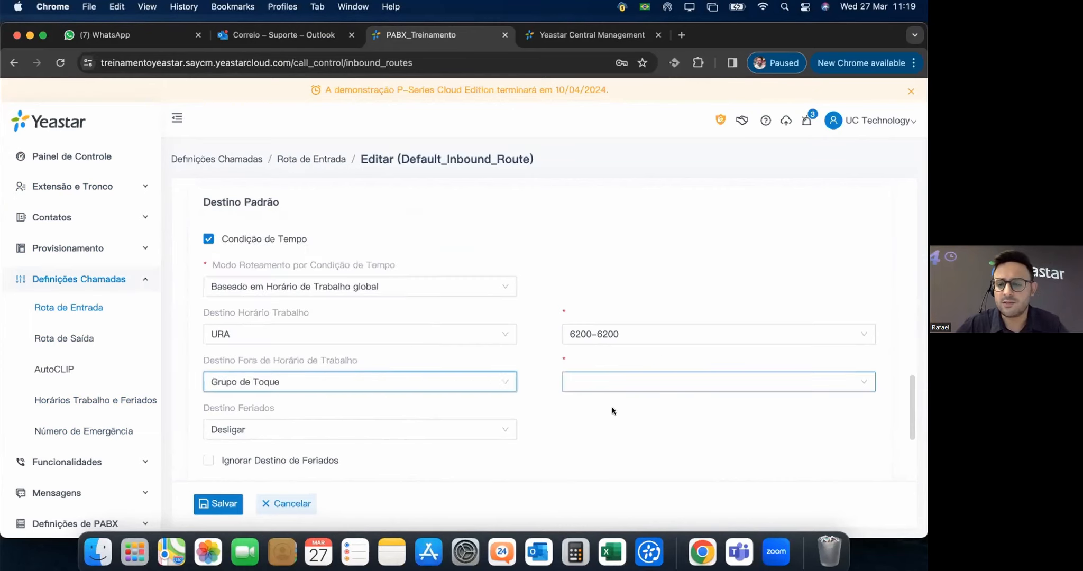
click(556, 392)
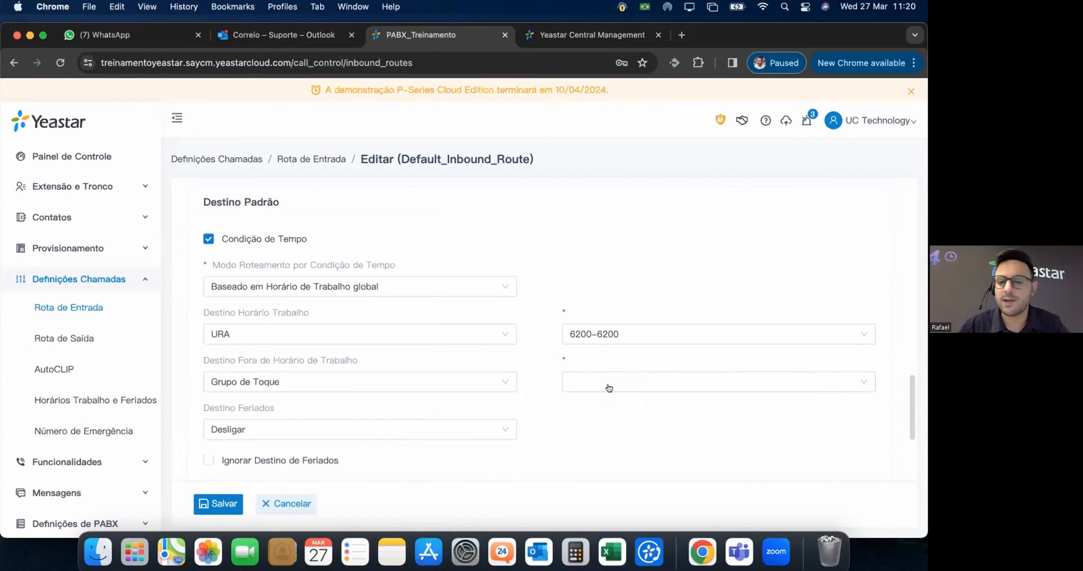
click(423, 381)
scroll(271, 348, down, 1)
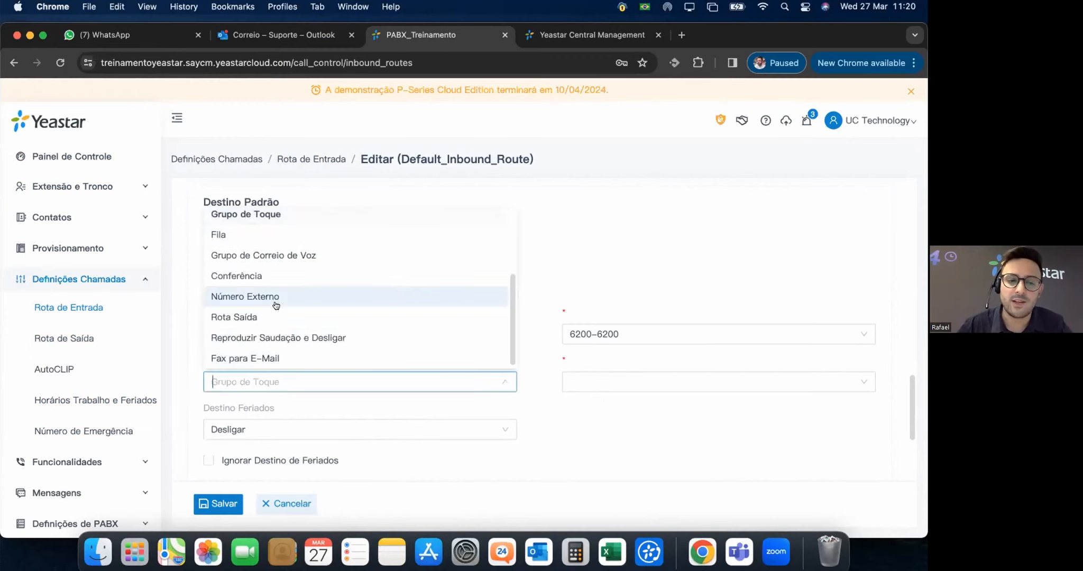
scroll(277, 304, down, 1)
click(277, 295)
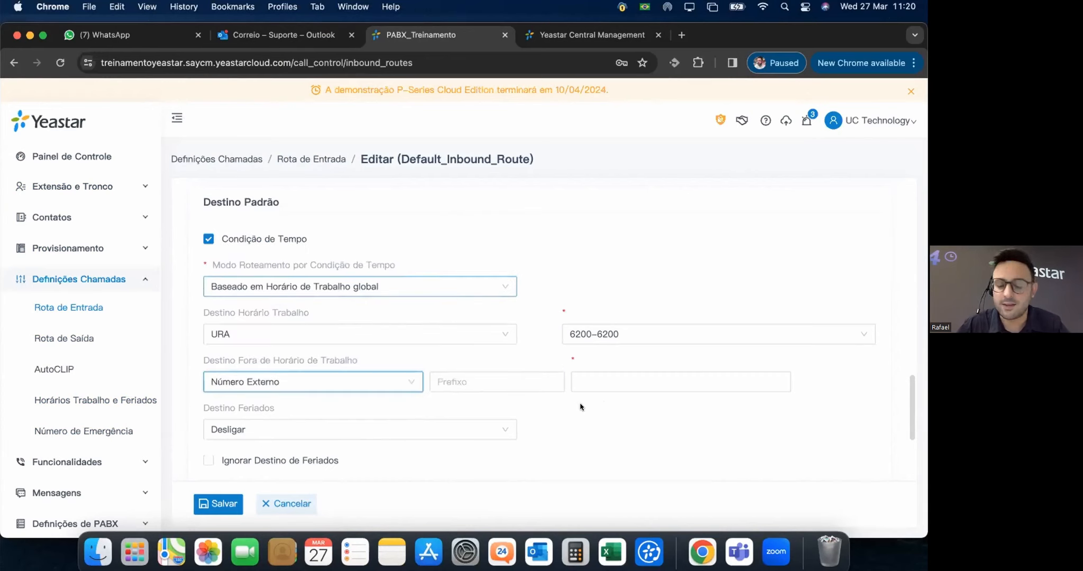
click(571, 361)
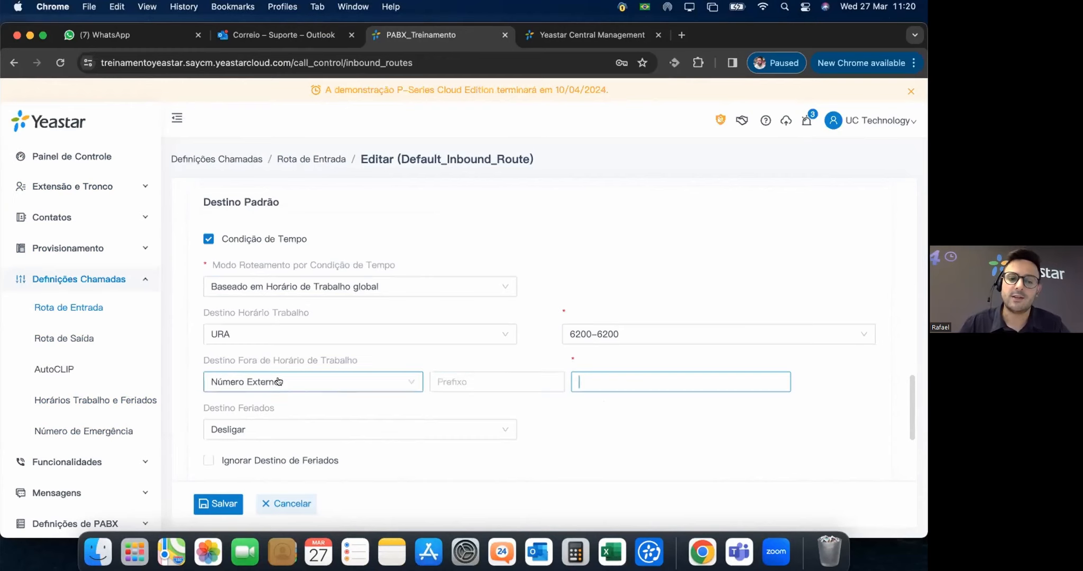
scroll(423, 423, down, 1)
Send holiday calls to Reproduzir Saudação e Desligar with greeting left as [Nenhum].
click(424, 424)
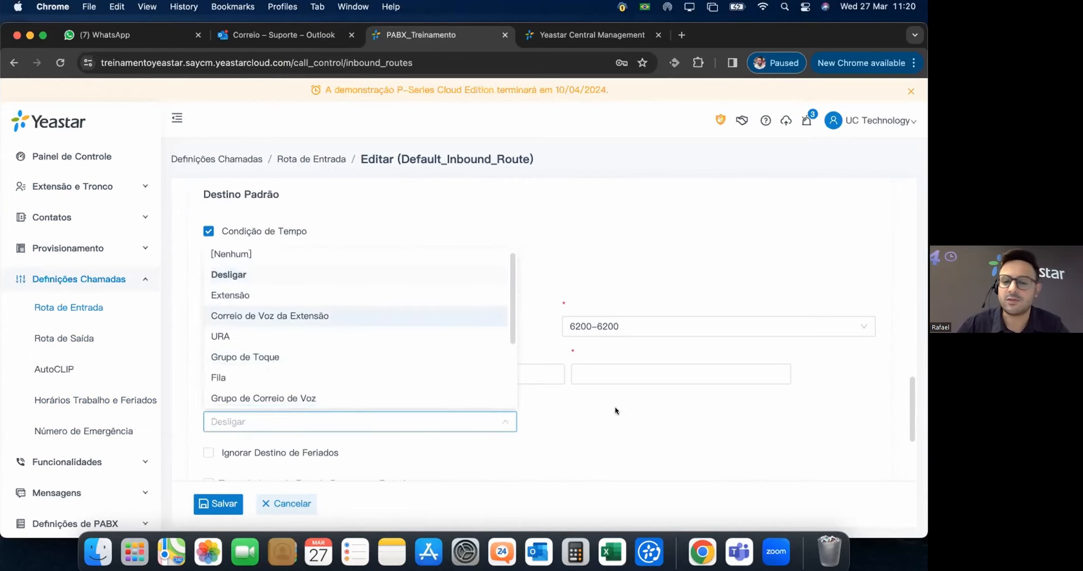
scroll(308, 403, down, 5)
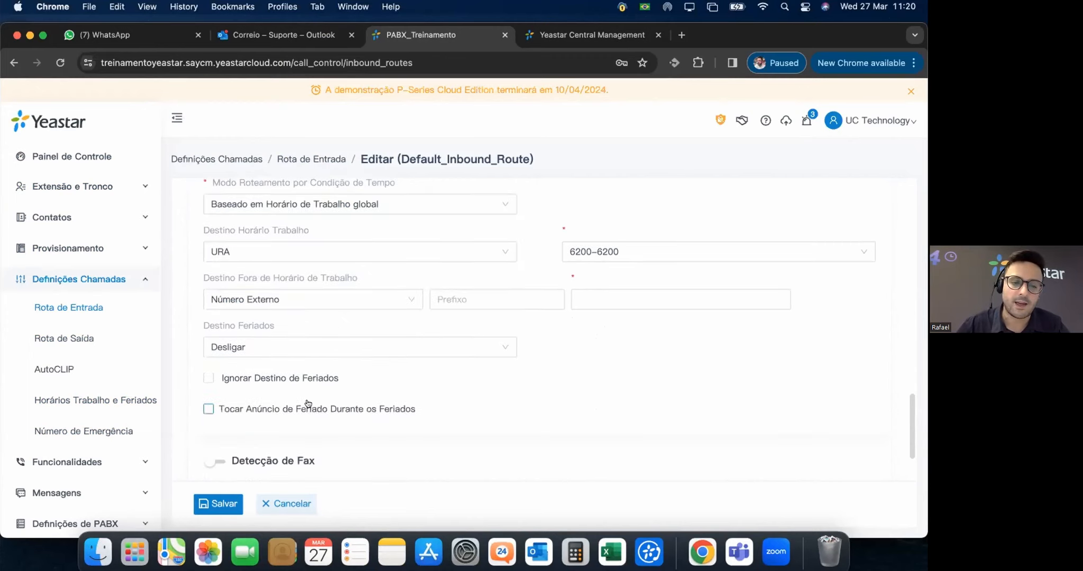
click(296, 347)
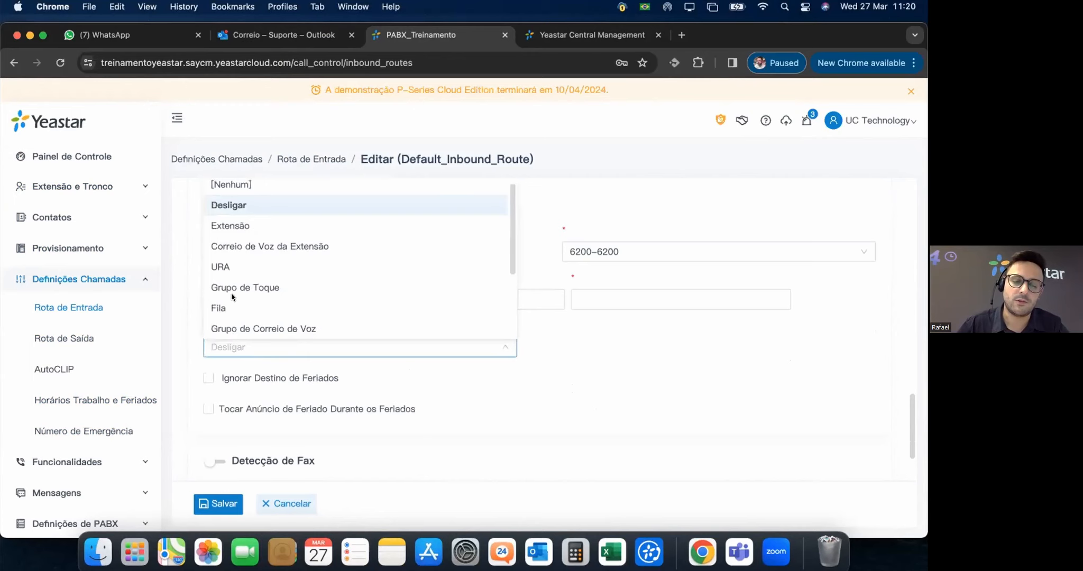
scroll(318, 300, down, 5)
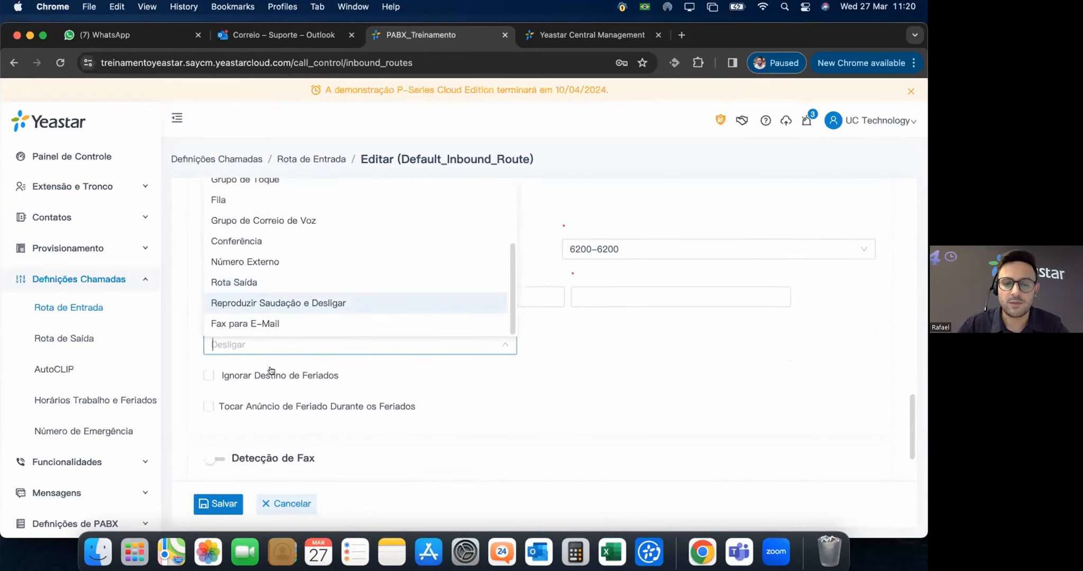
click(275, 302)
click(482, 345)
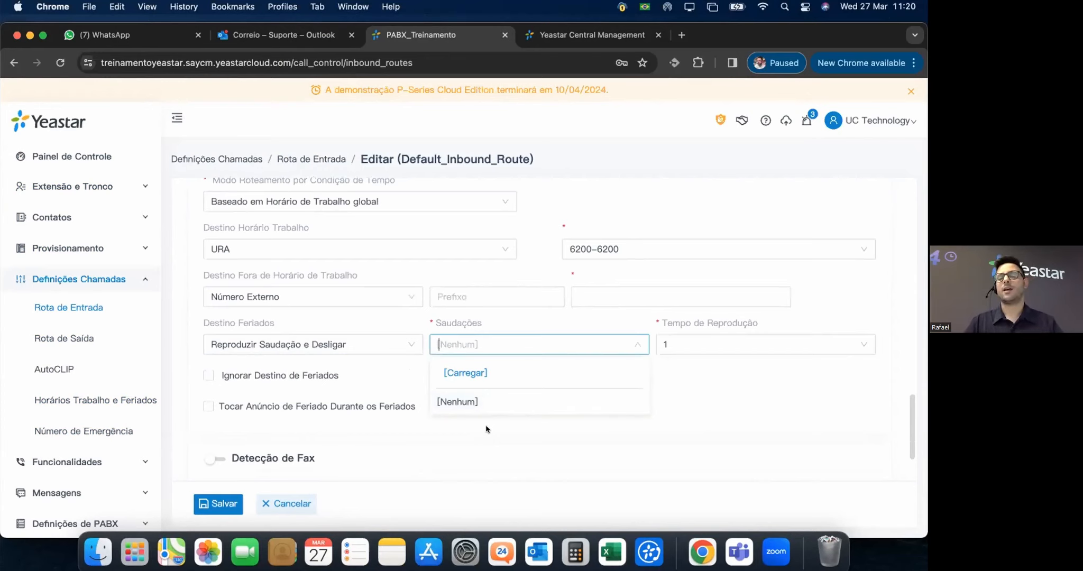
click(487, 428)
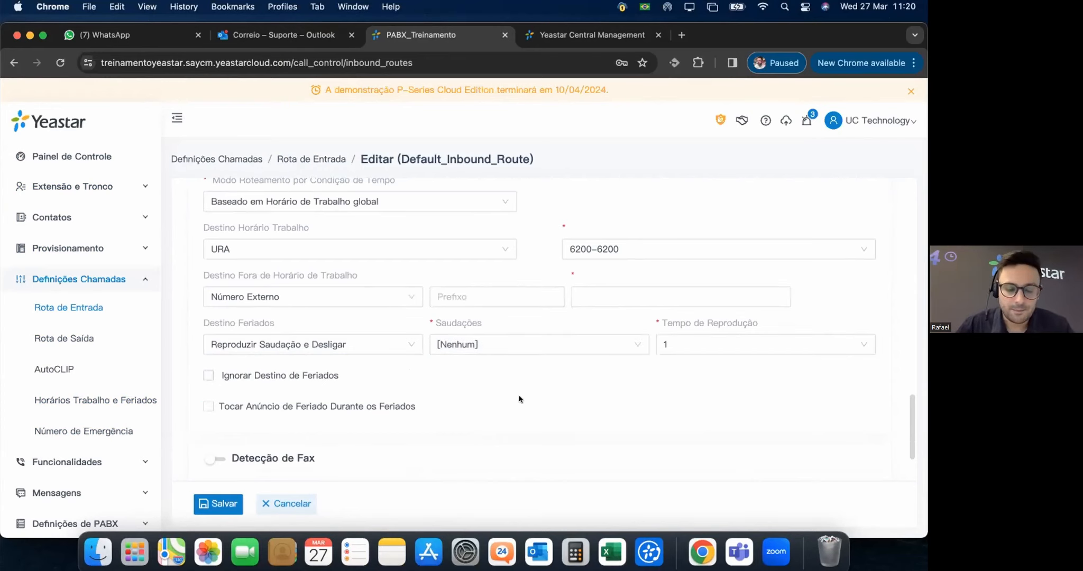
mouse_move(217, 378)
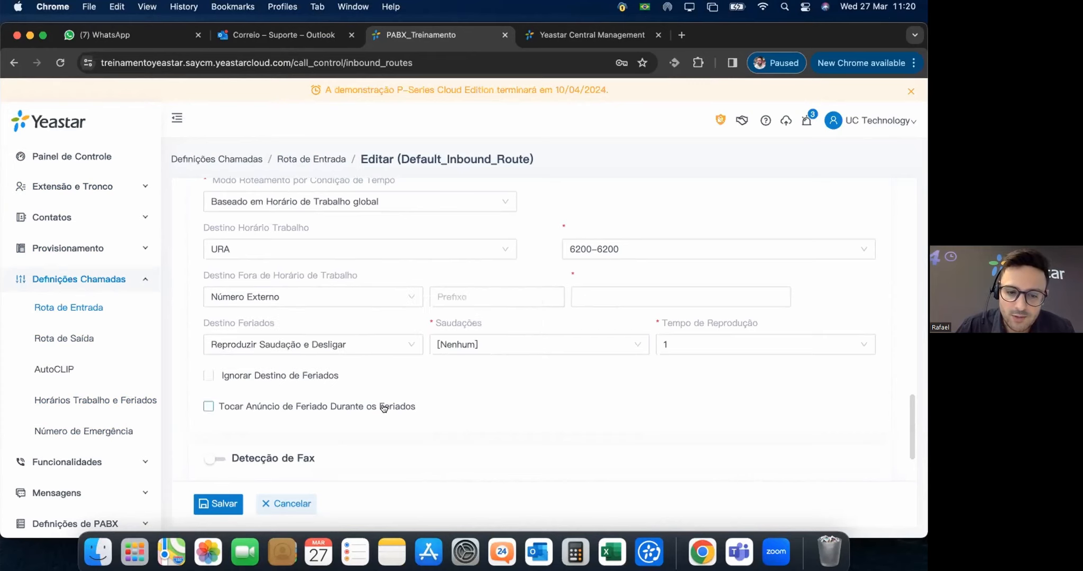
scroll(237, 389, down, 1)
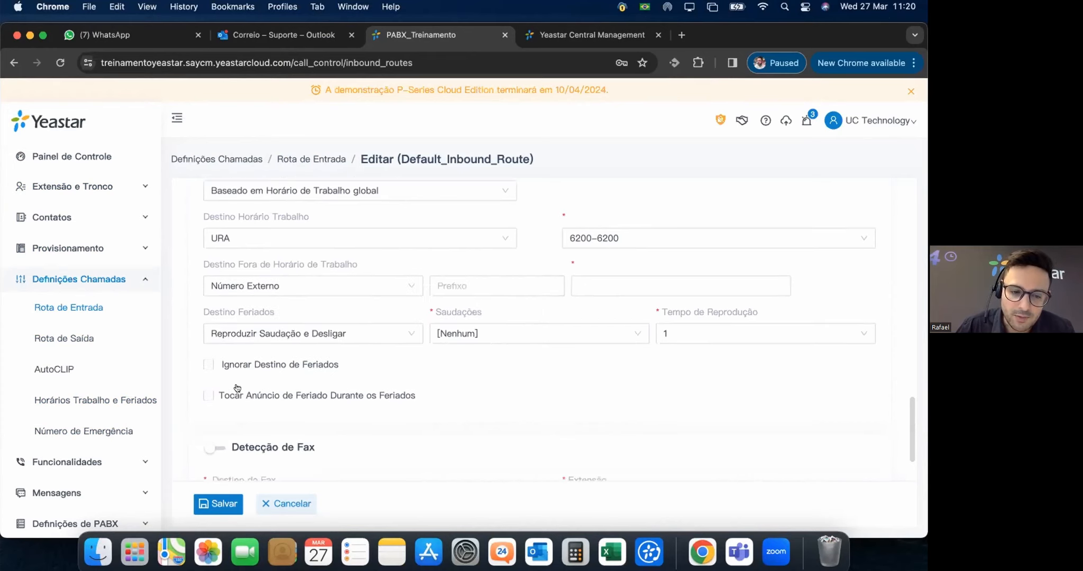
scroll(237, 388, down, 3)
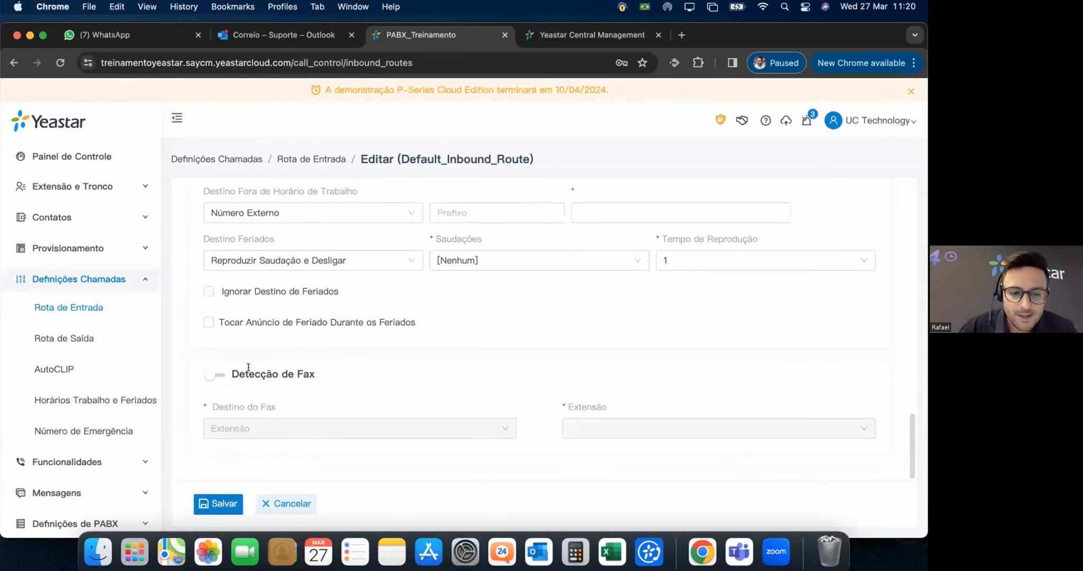
mouse_move(250, 406)
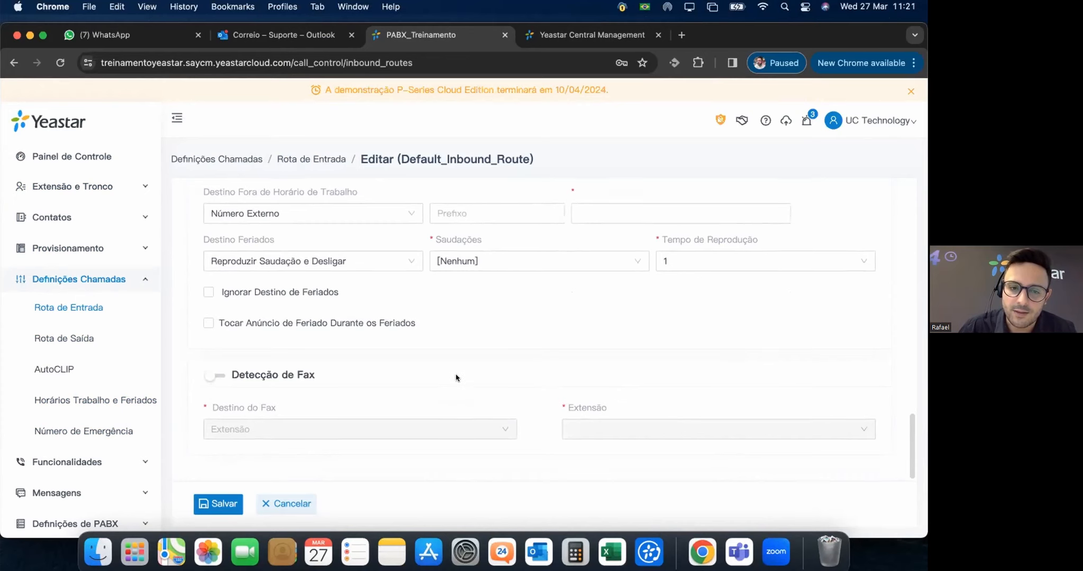
scroll(454, 377, up, 15)
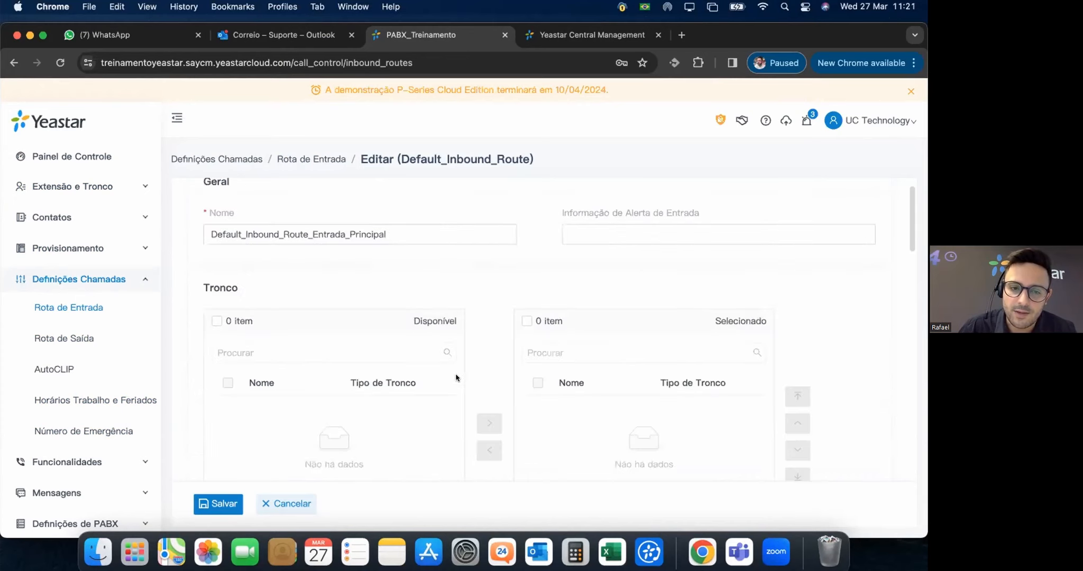
Go to the Rota de Saída list under Definições Chamadas.
click(50, 336)
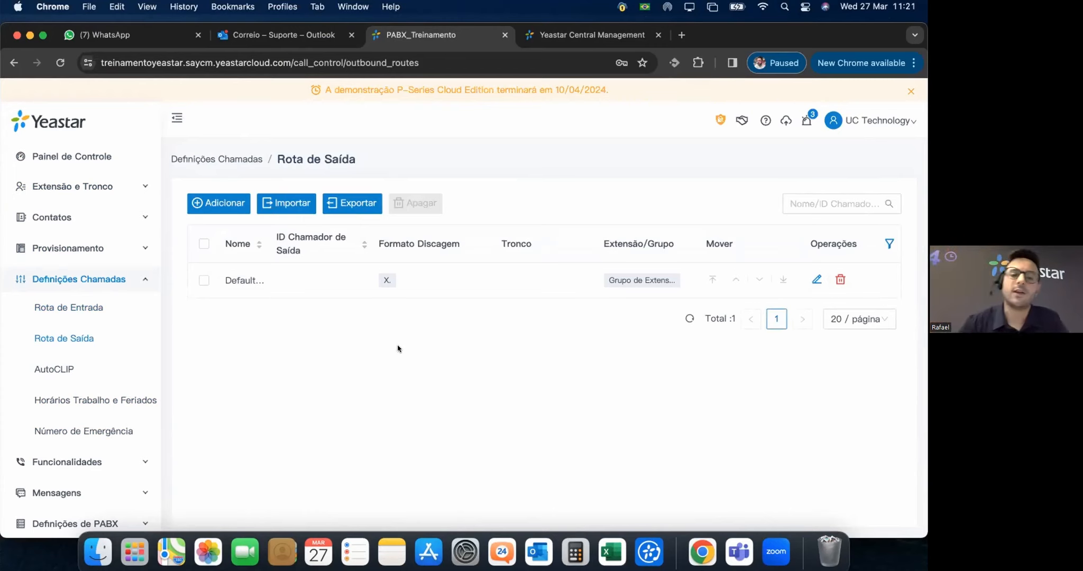
Add a new outbound route named SaidaRecife and enter its outbound caller ID number.
click(215, 205)
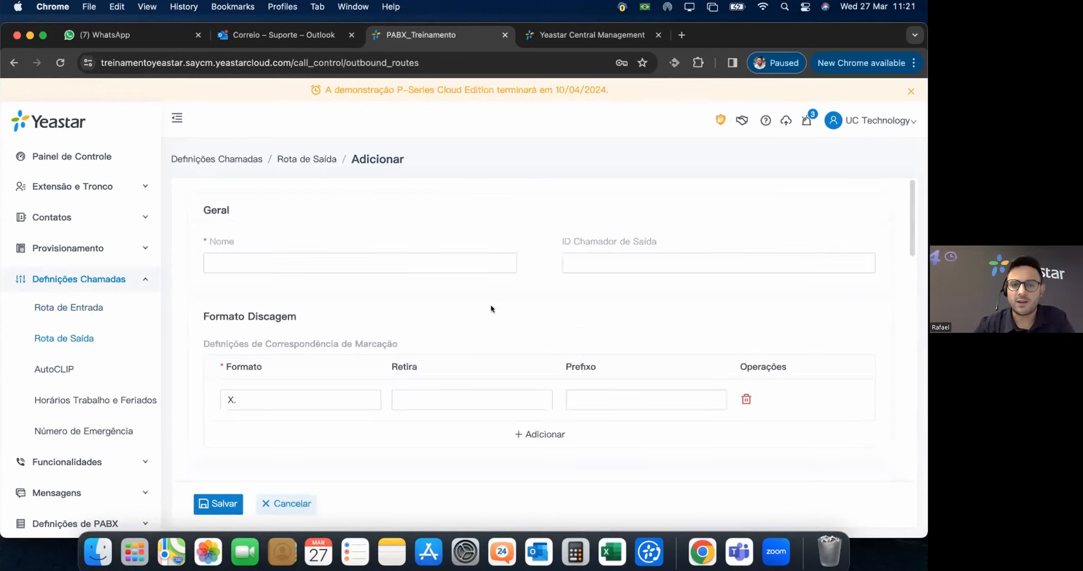
click(260, 263)
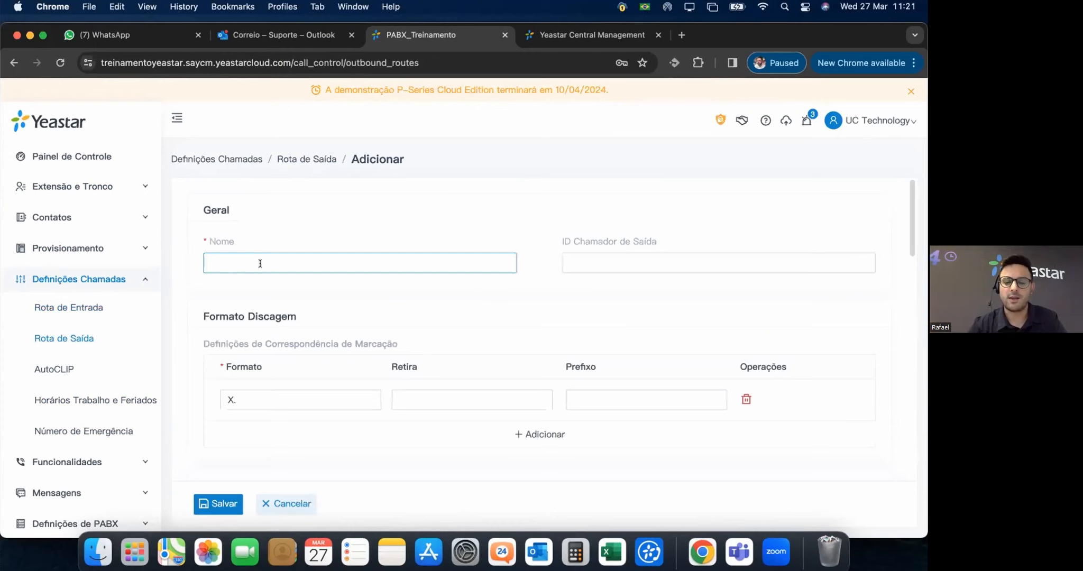
text(Saida Re)
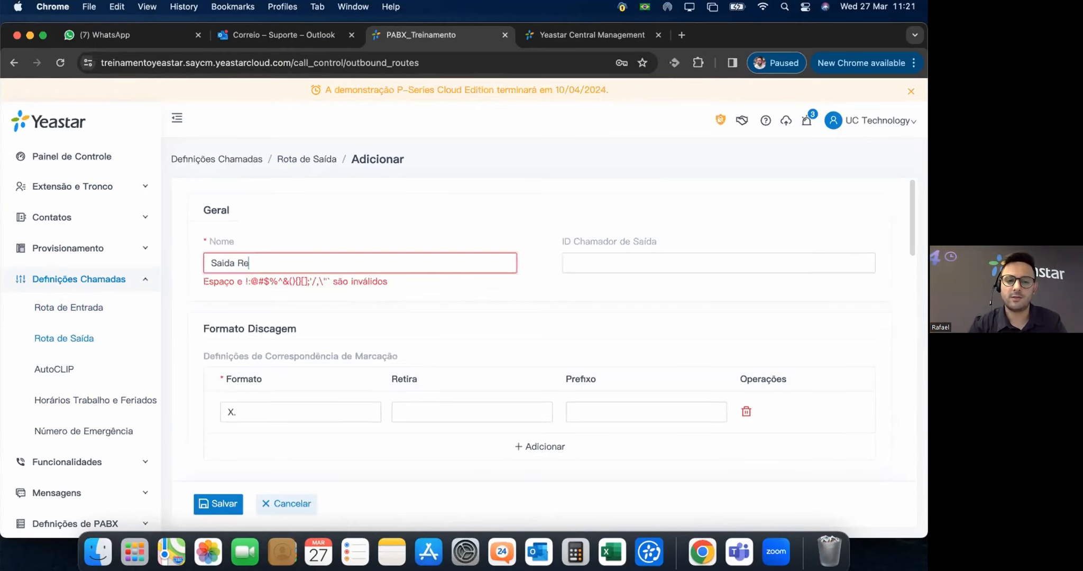
key(BackSpace)
key(BackSpace)
text(Recife)
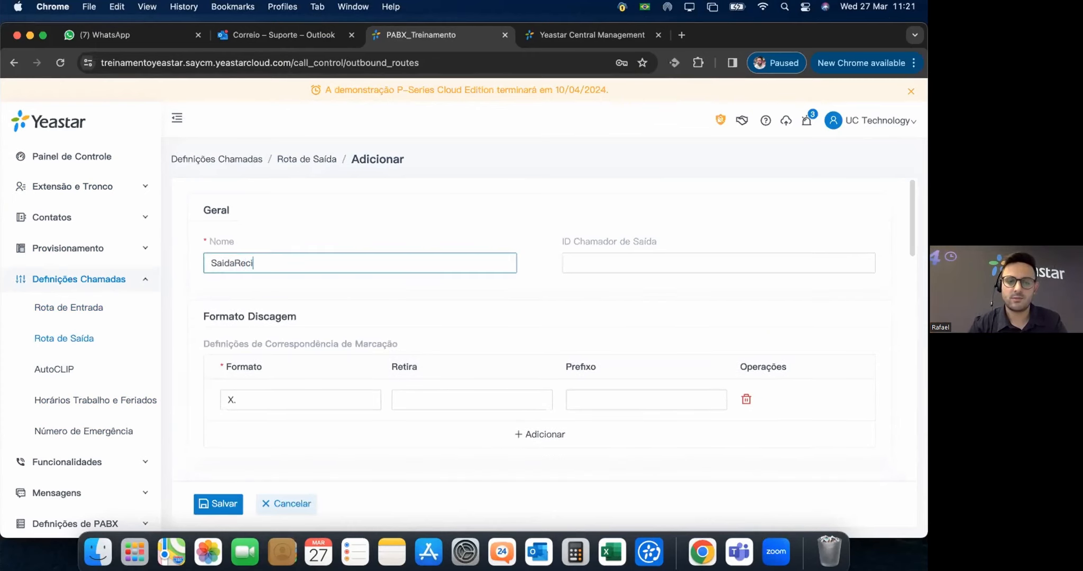
click(584, 264)
text(64)
key(BackSpace)
key(BackSpace)
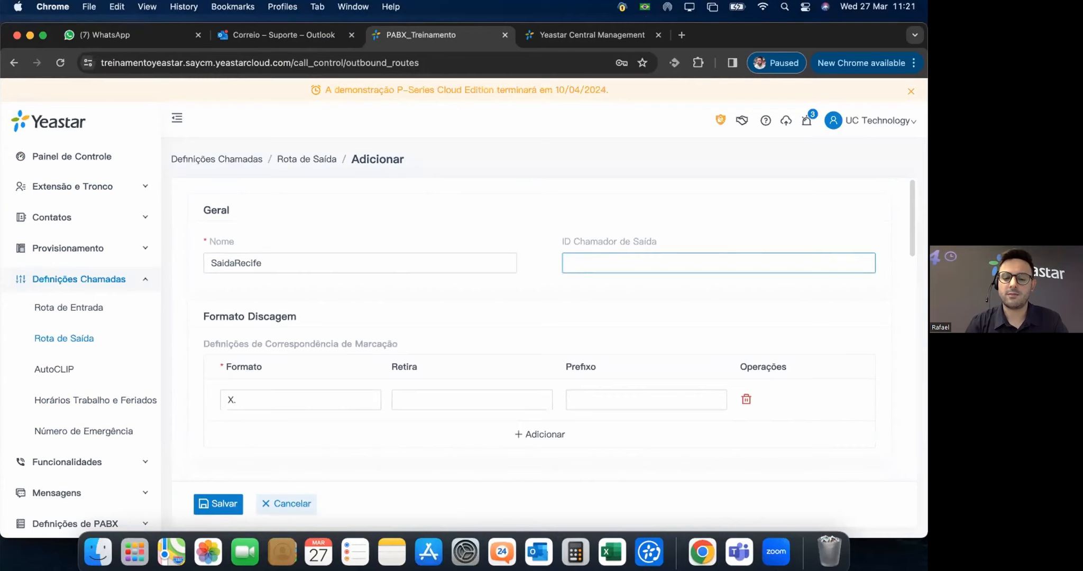
text(35006450)
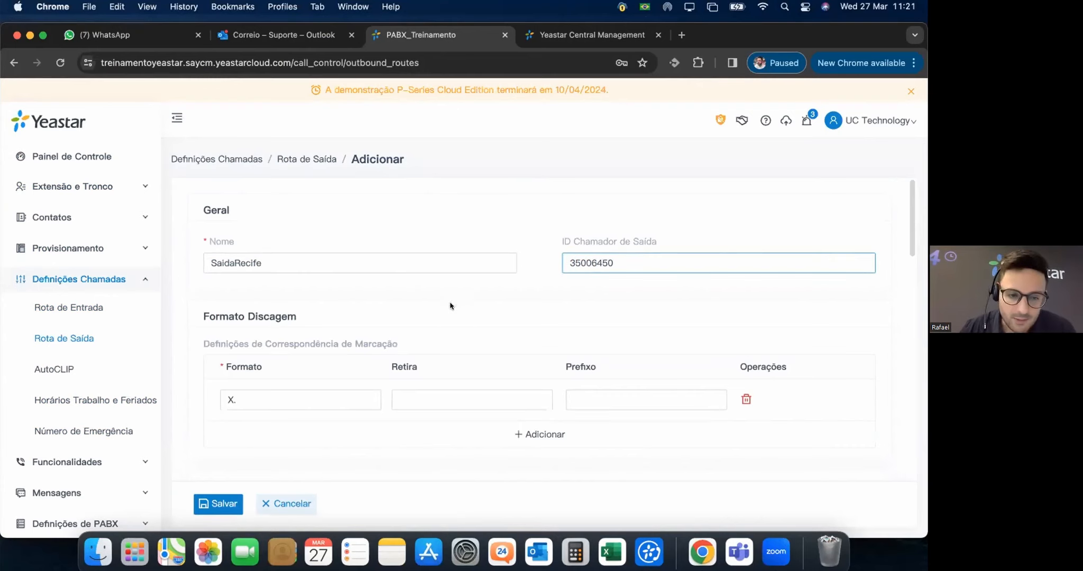
click(463, 336)
scroll(444, 353, down, 3)
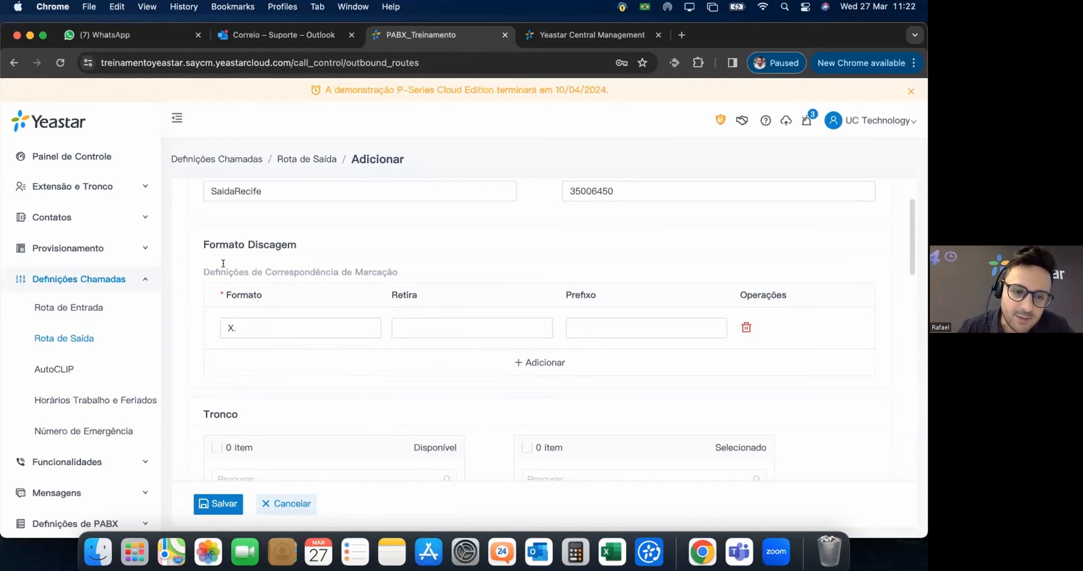
mouse_move(244, 270)
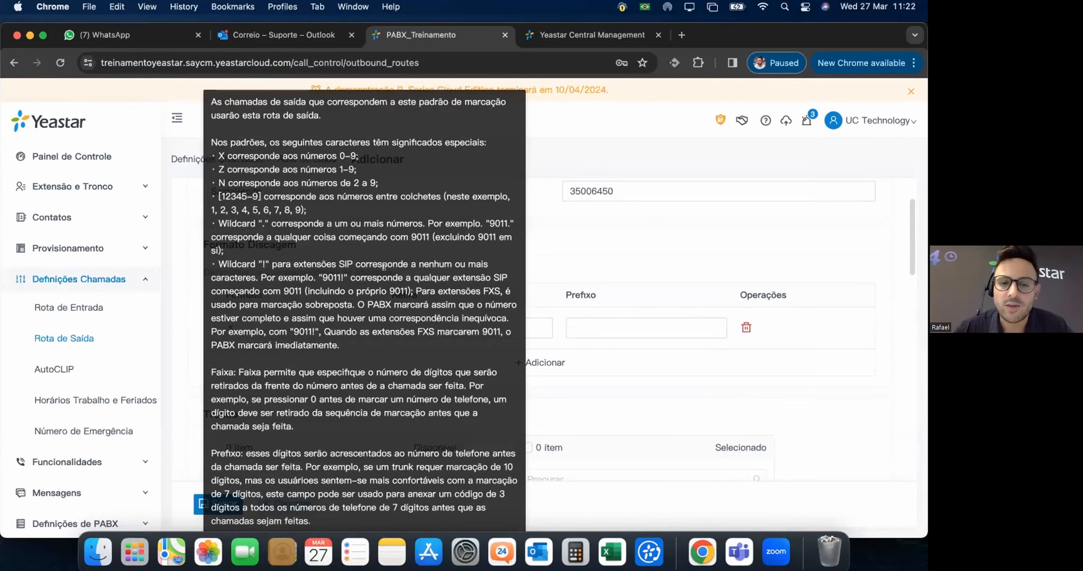
click(541, 334)
click(596, 326)
click(263, 320)
click(597, 322)
text(55)
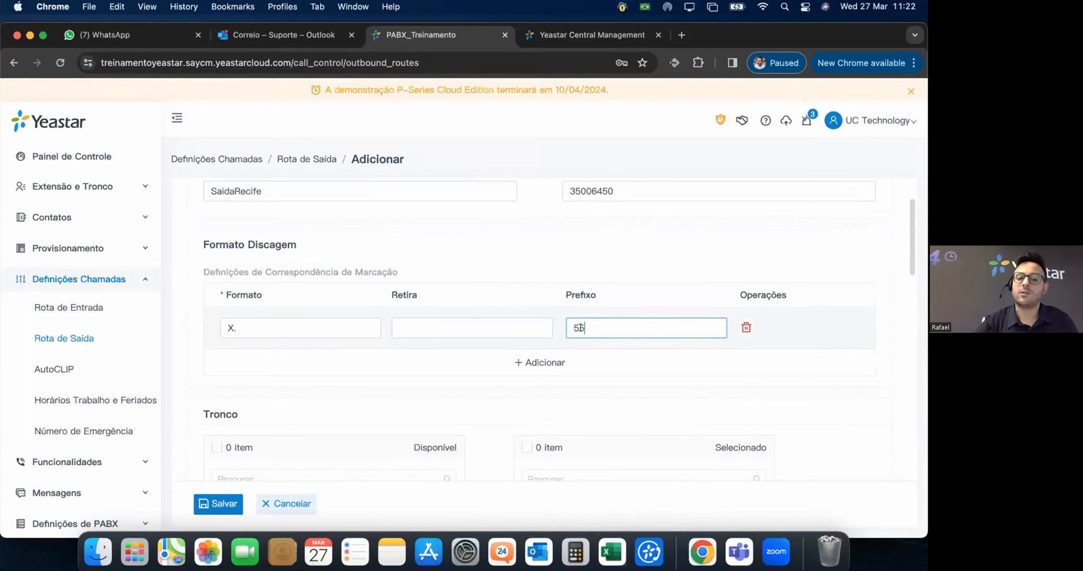
click(456, 324)
text(55)
click(610, 339)
key(BackSpace)
key(BackSpace)
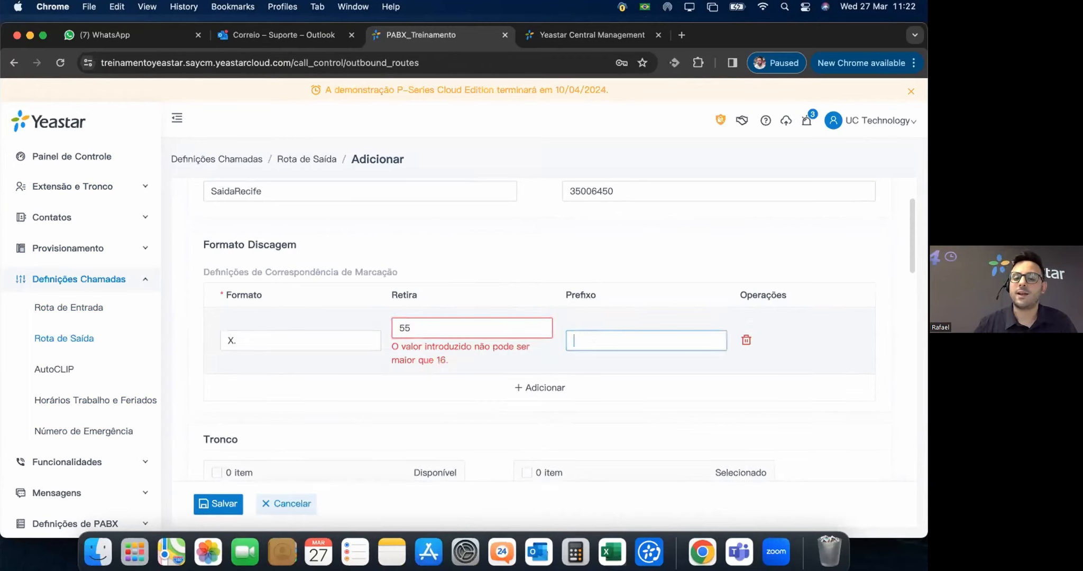
click(428, 326)
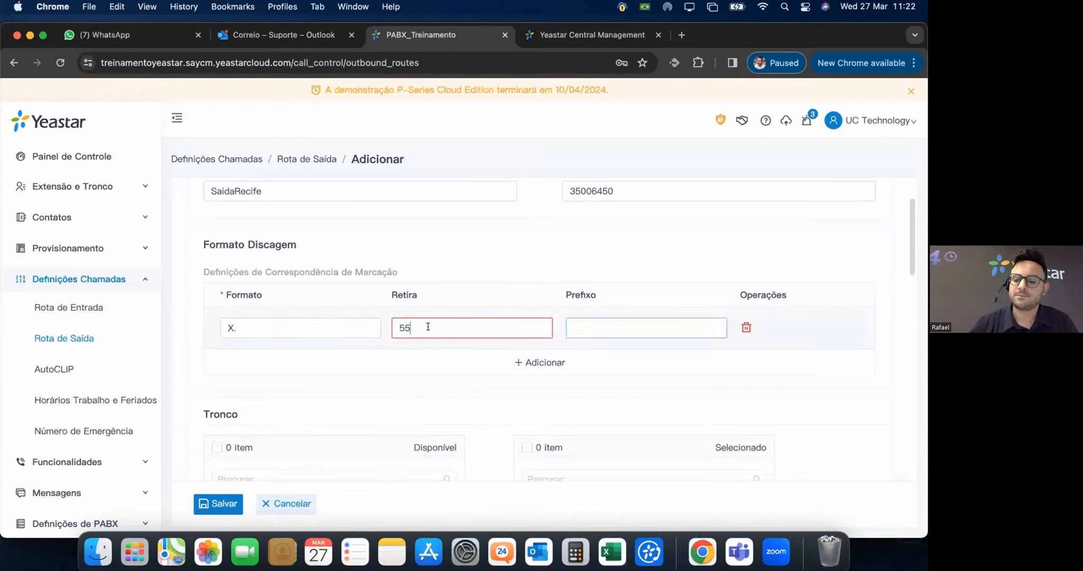
key(BackSpace)
key(BackSpace)
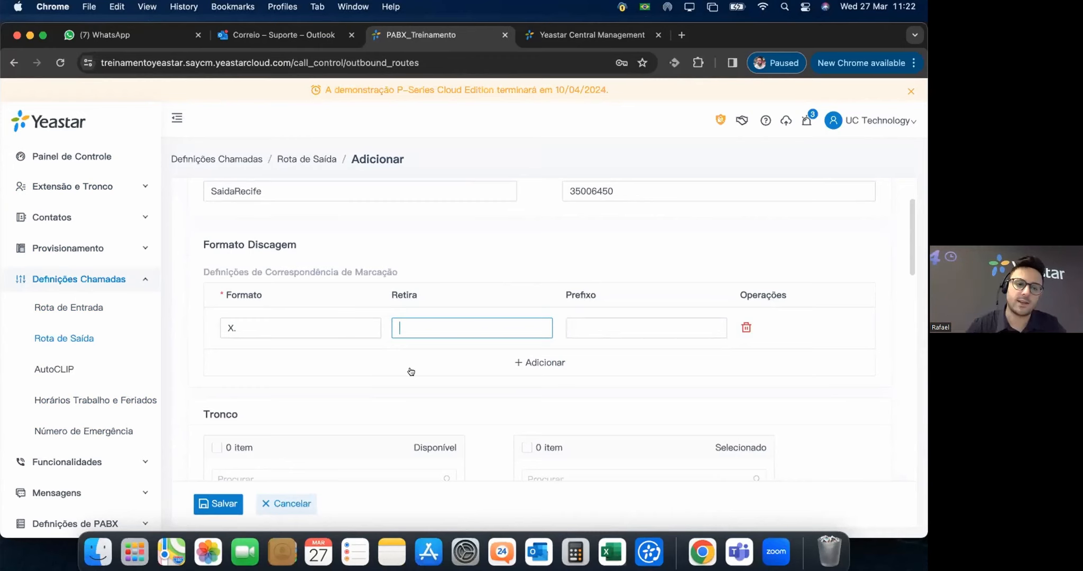
Expand Extensão e Tronco in the sidebar and place the cursor in the Retira field.
click(82, 193)
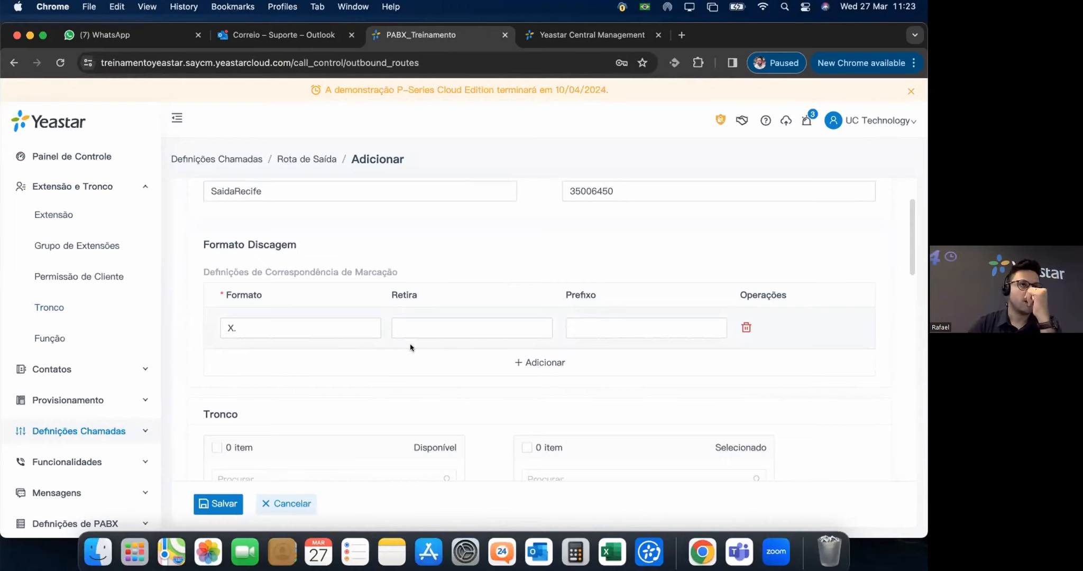
click(428, 323)
click(400, 326)
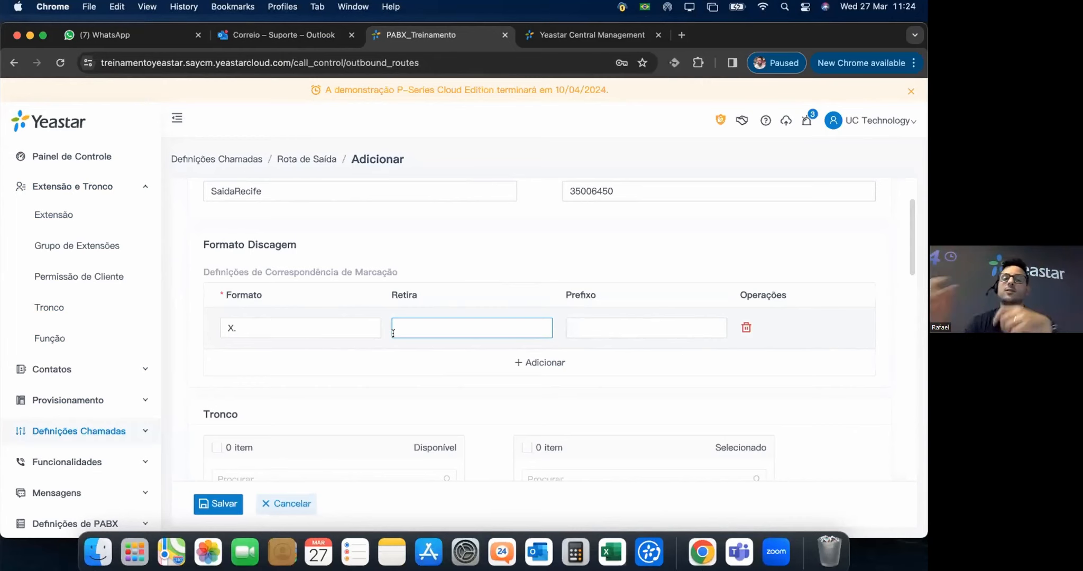
Move extension 1000 from Disponível to Selecionado so it can use the route.
click(305, 361)
click(531, 320)
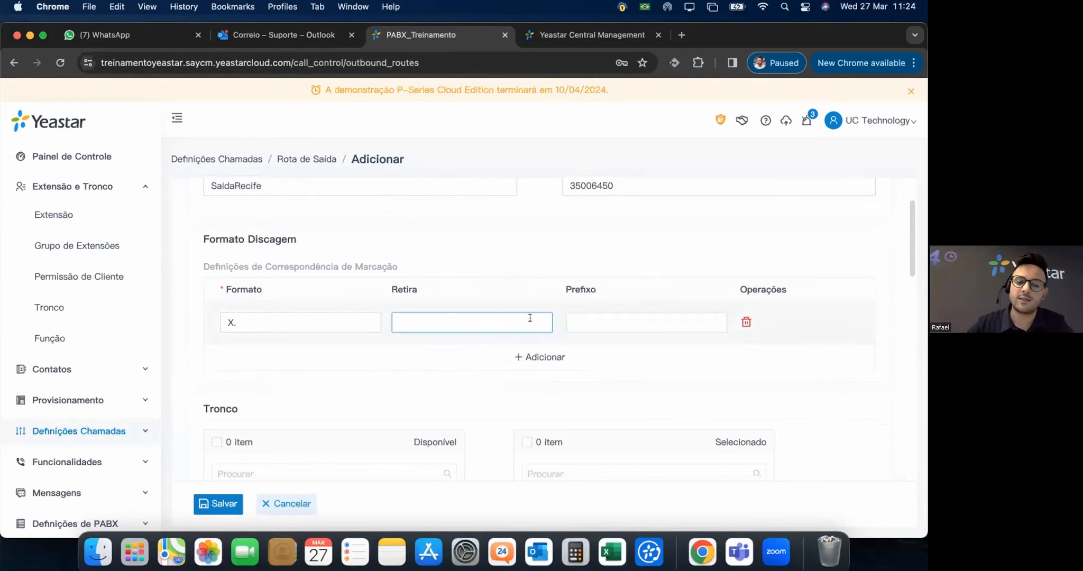
scroll(515, 309, down, 5)
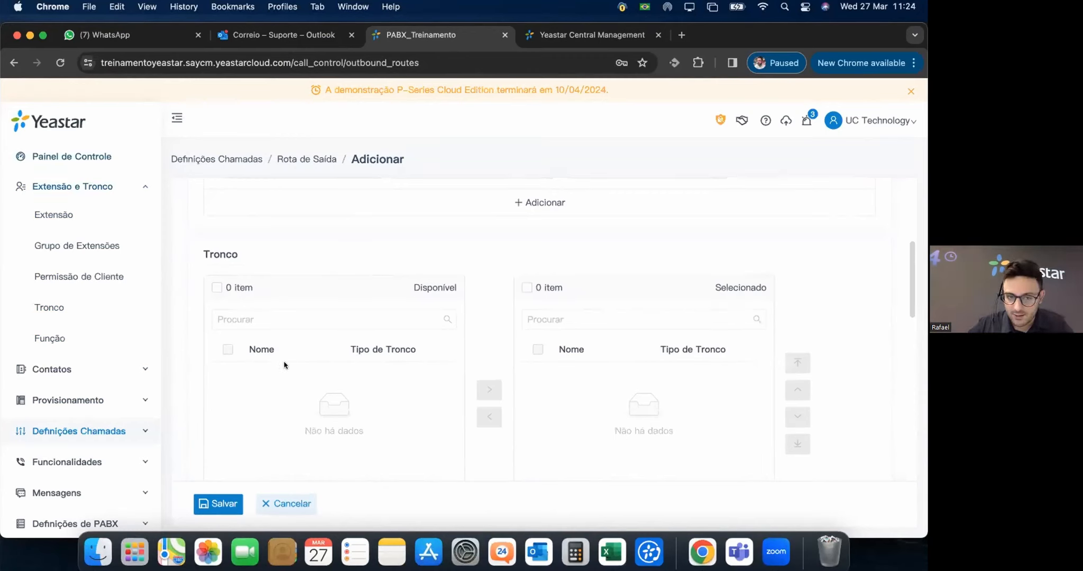
scroll(571, 380, down, 5)
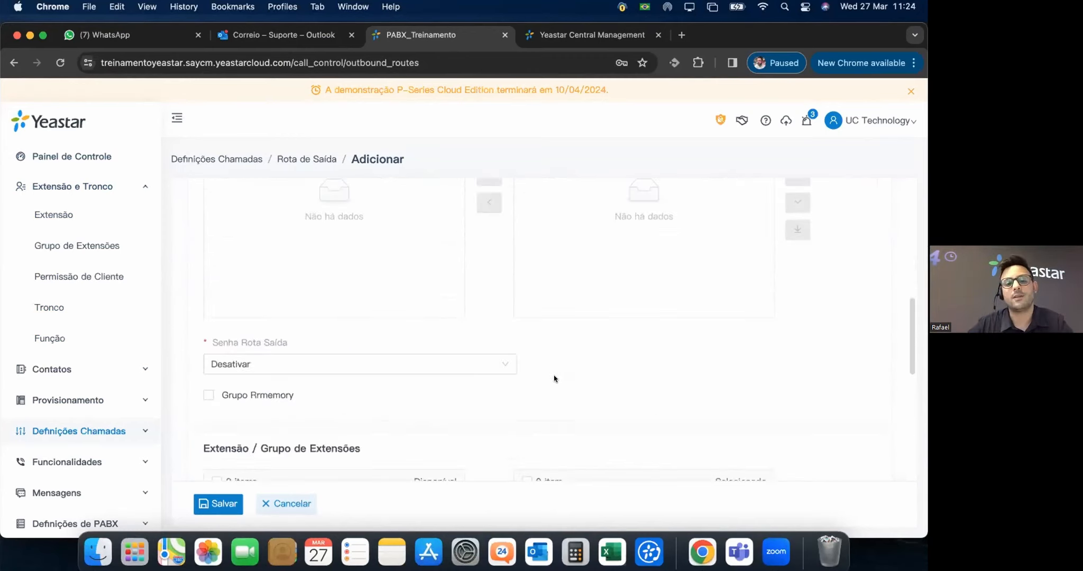
scroll(529, 300, down, 3)
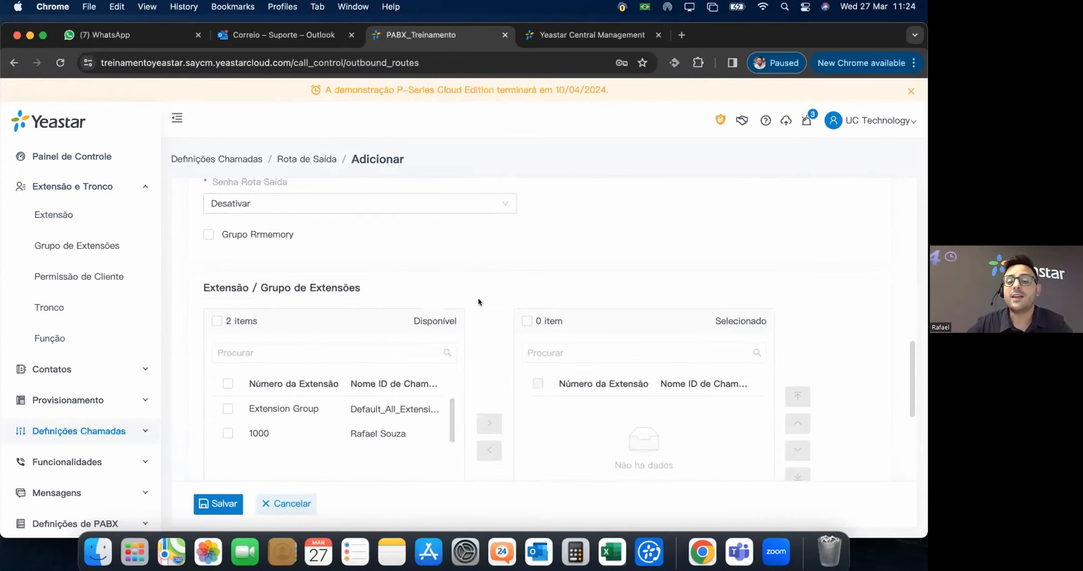
click(292, 418)
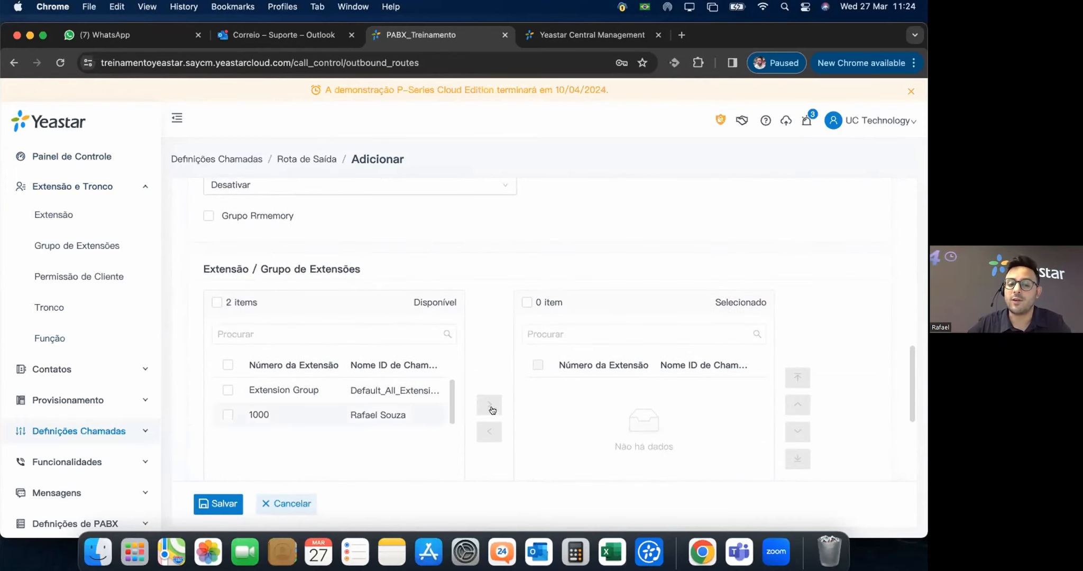
click(490, 404)
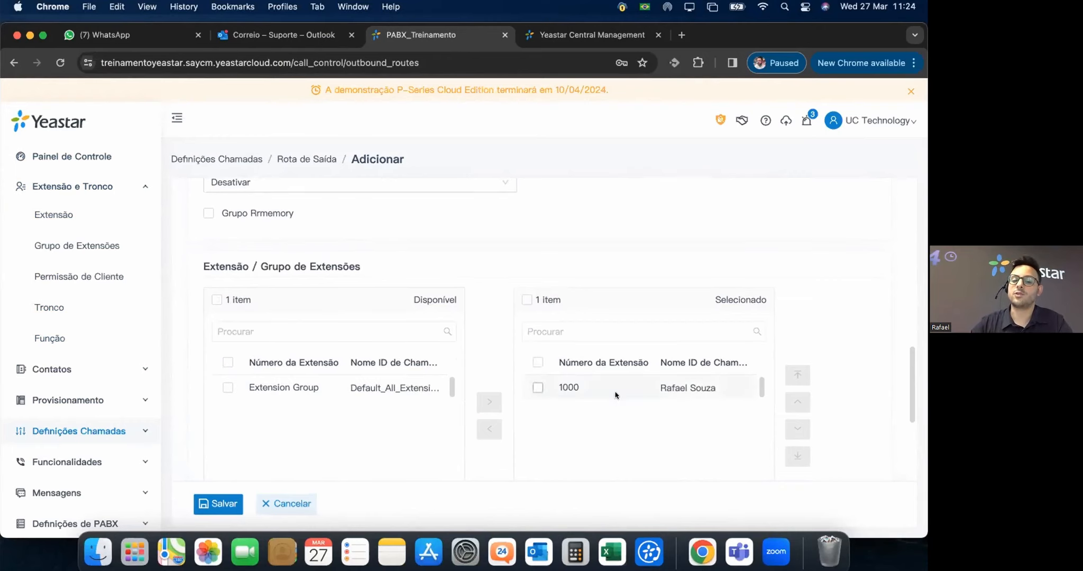
scroll(582, 407, down, 1)
scroll(582, 406, down, 2)
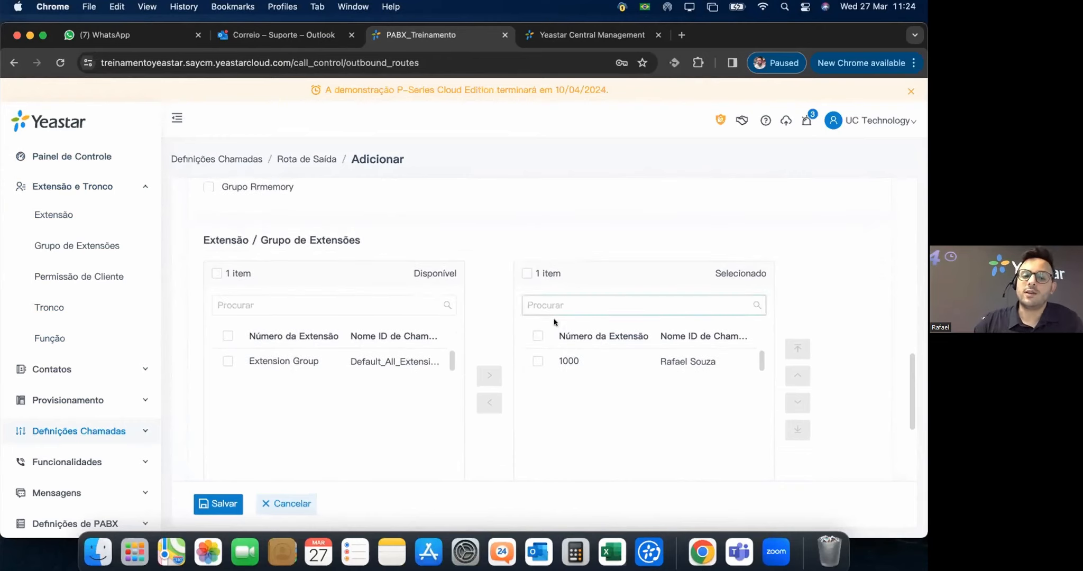
scroll(458, 326, up, 5)
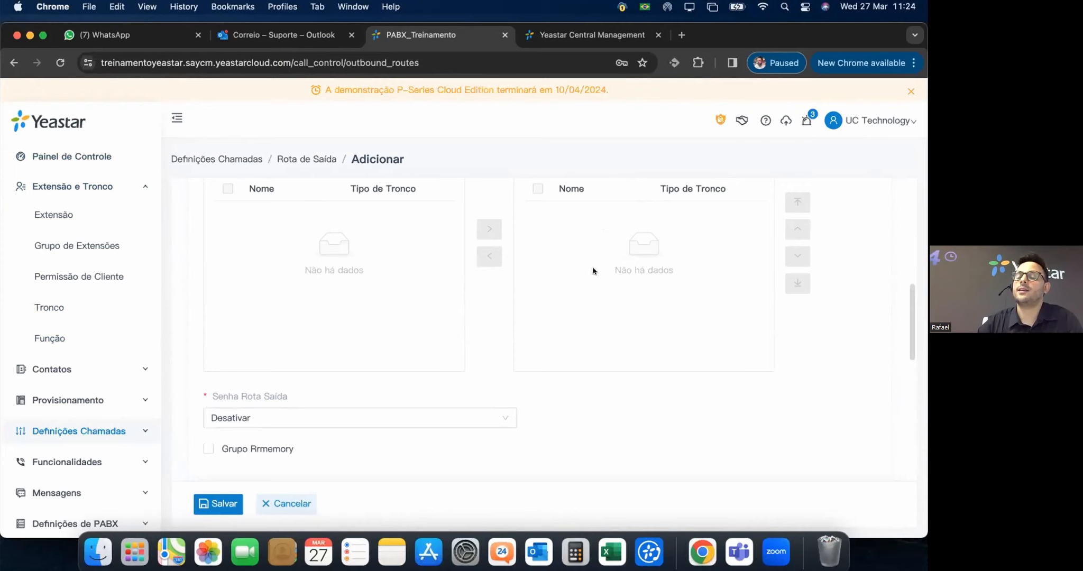
scroll(611, 285, up, 1)
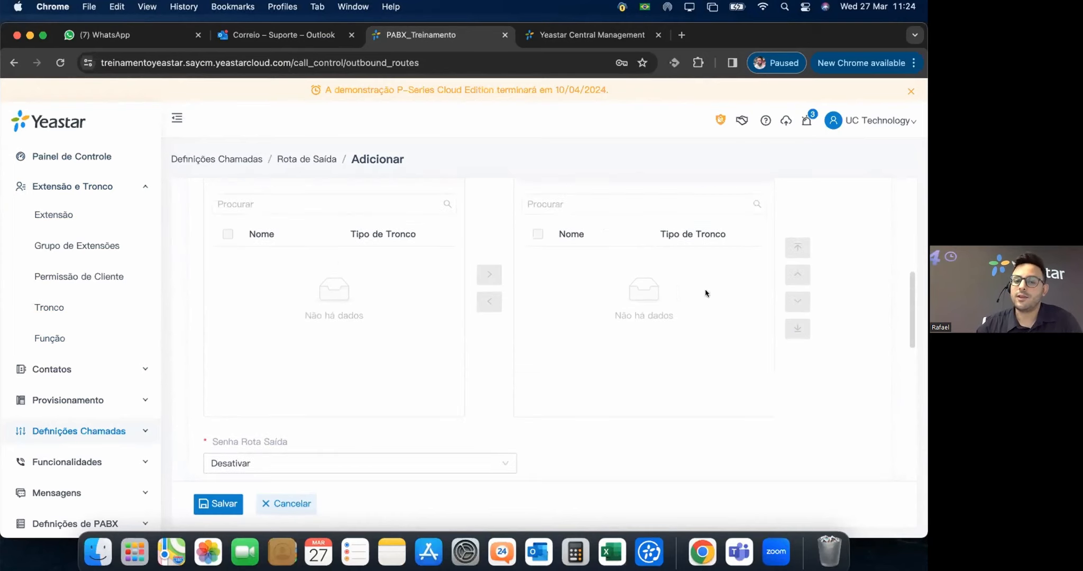
scroll(643, 309, up, 1)
scroll(644, 307, down, 5)
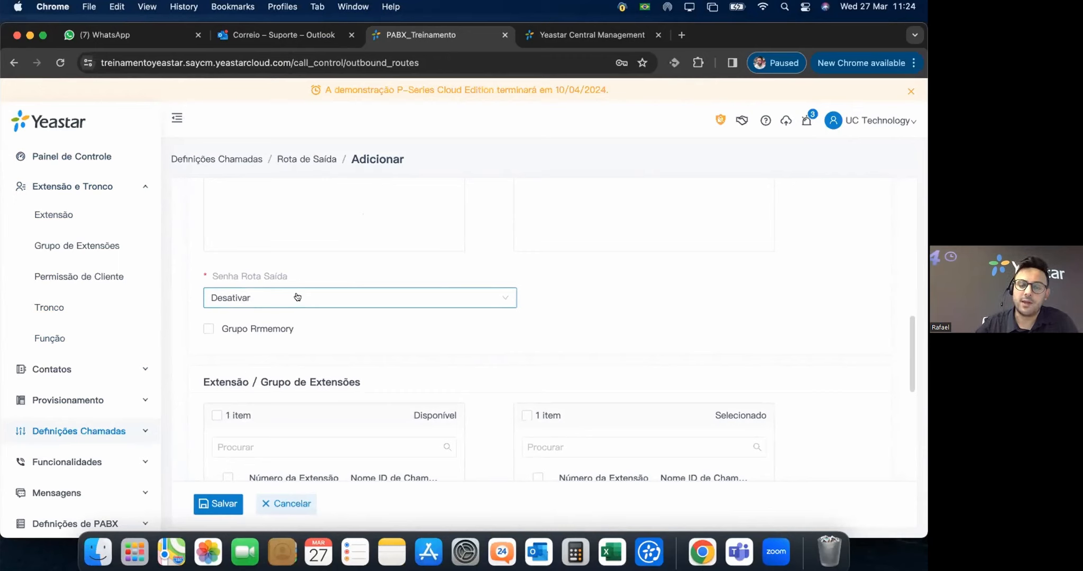
Set Senha Rota Saída to Pin Único and enter a four-digit PIN.
click(296, 297)
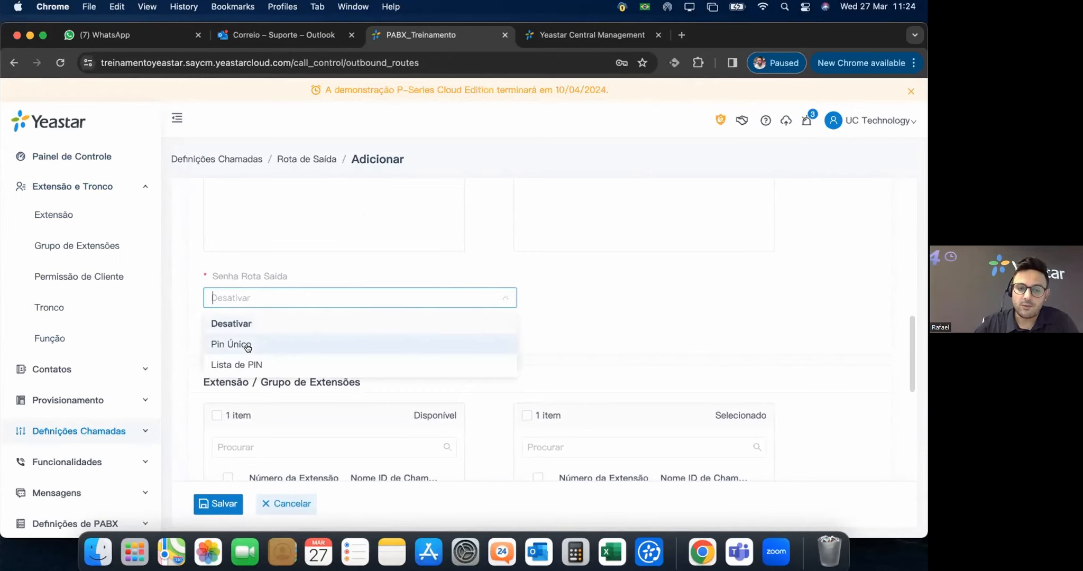
click(247, 345)
click(624, 297)
text(••••)
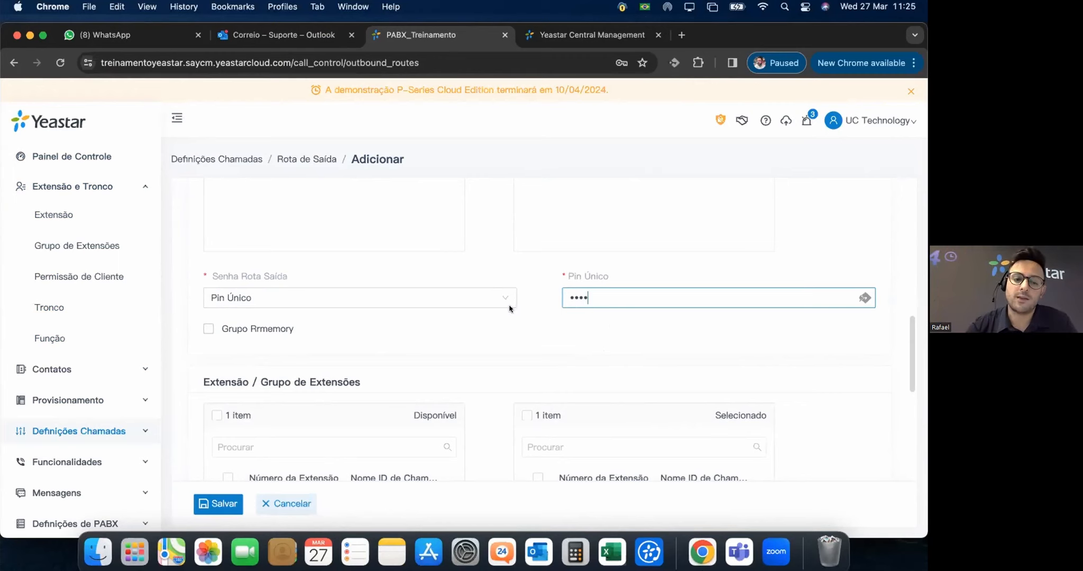
Switch the route password to Lista de PIN, finding no PIN lists available.
click(276, 299)
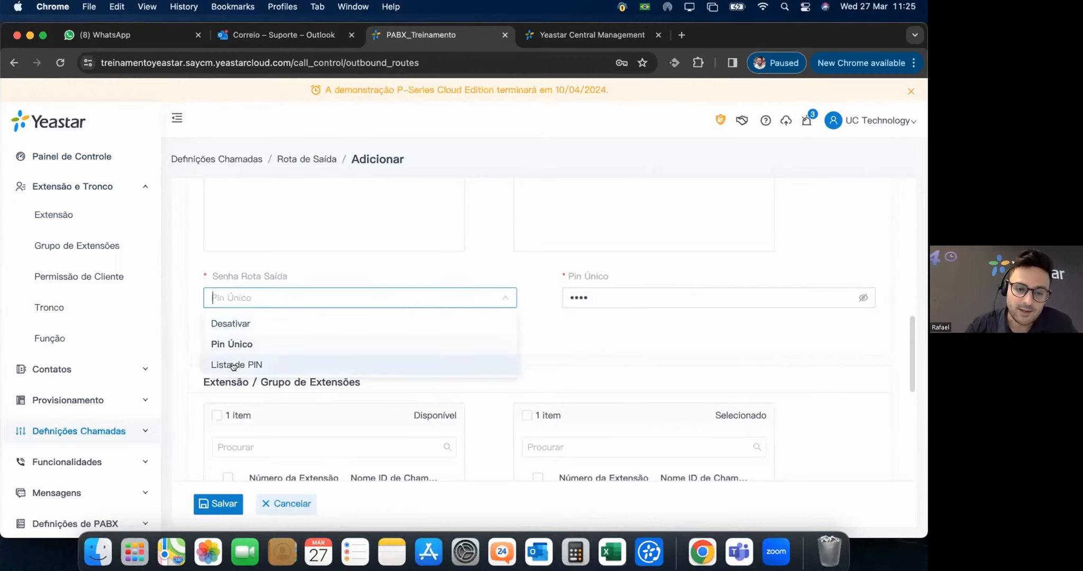
click(331, 363)
click(579, 297)
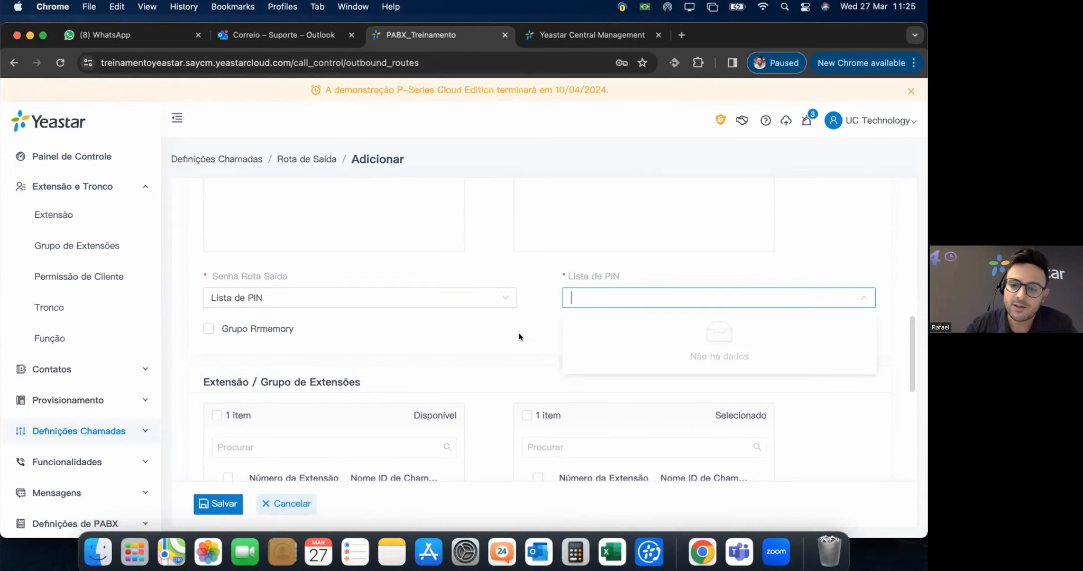
click(534, 374)
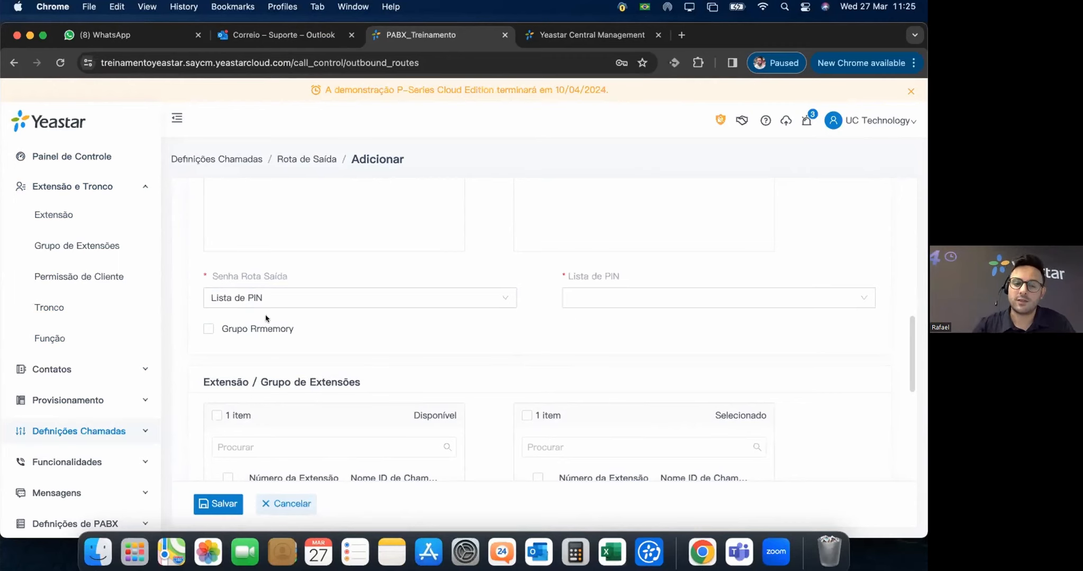
click(295, 296)
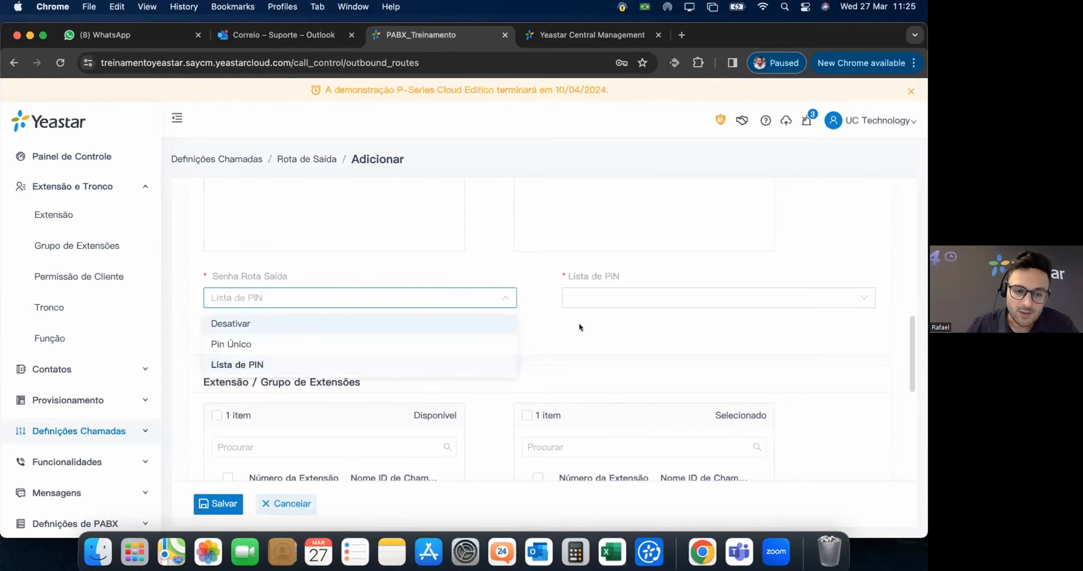
Set Senha Rota Saída to Desativar and review the Tempo Disponível options, keeping Sempre.
key(Return)
scroll(476, 336, down, 6)
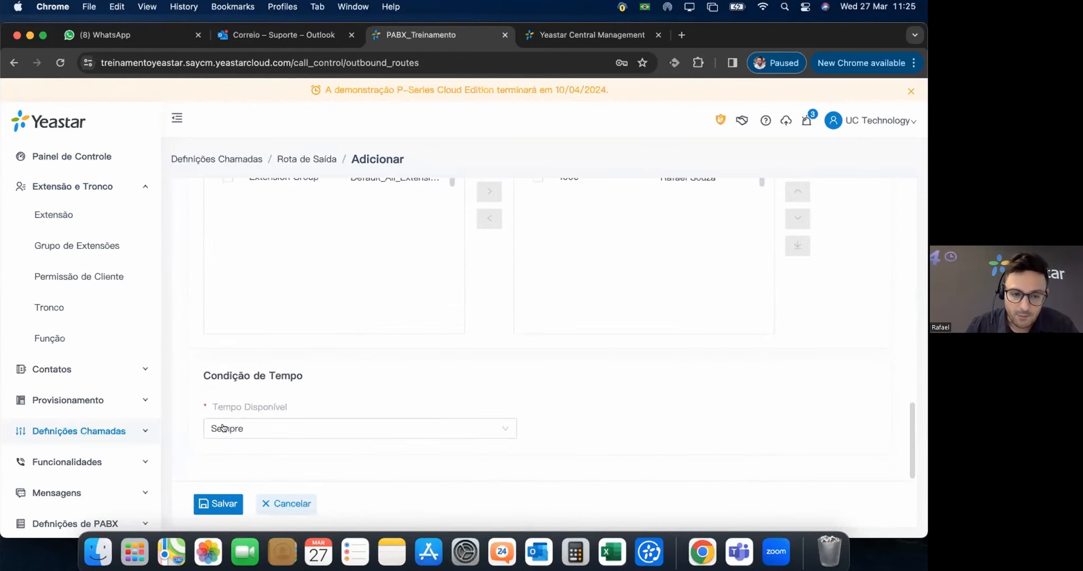
click(218, 427)
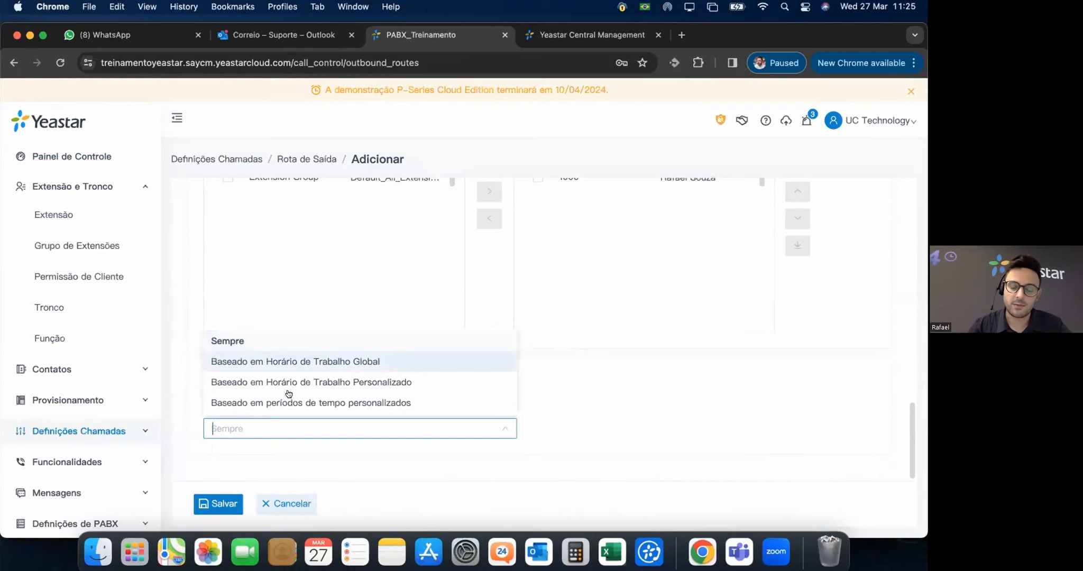
click(356, 453)
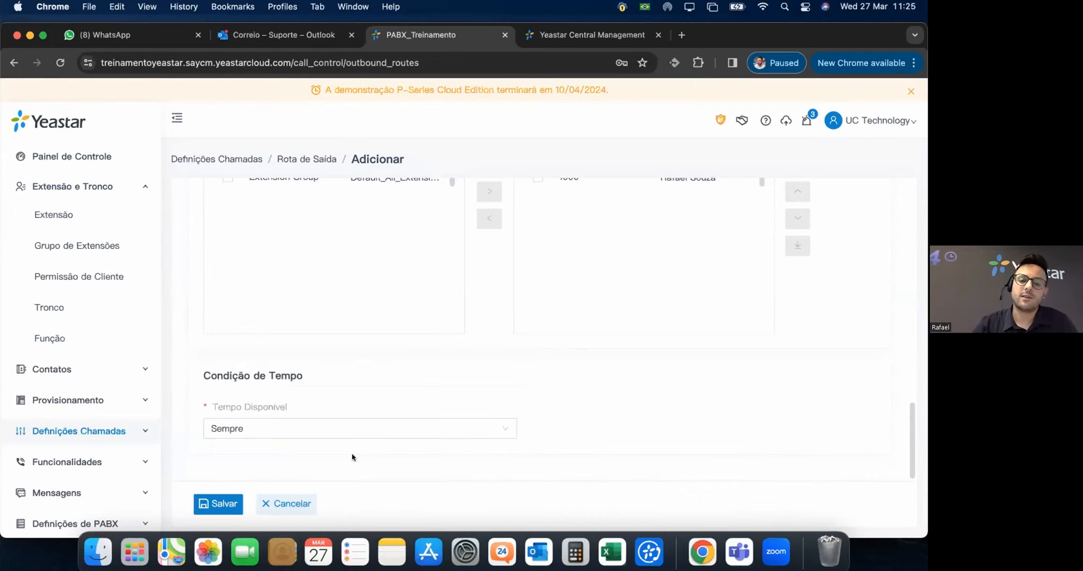
Confirm Tempo Disponível stays on Sempre and expand Definições Chamadas in the sidebar.
mouse_move(263, 407)
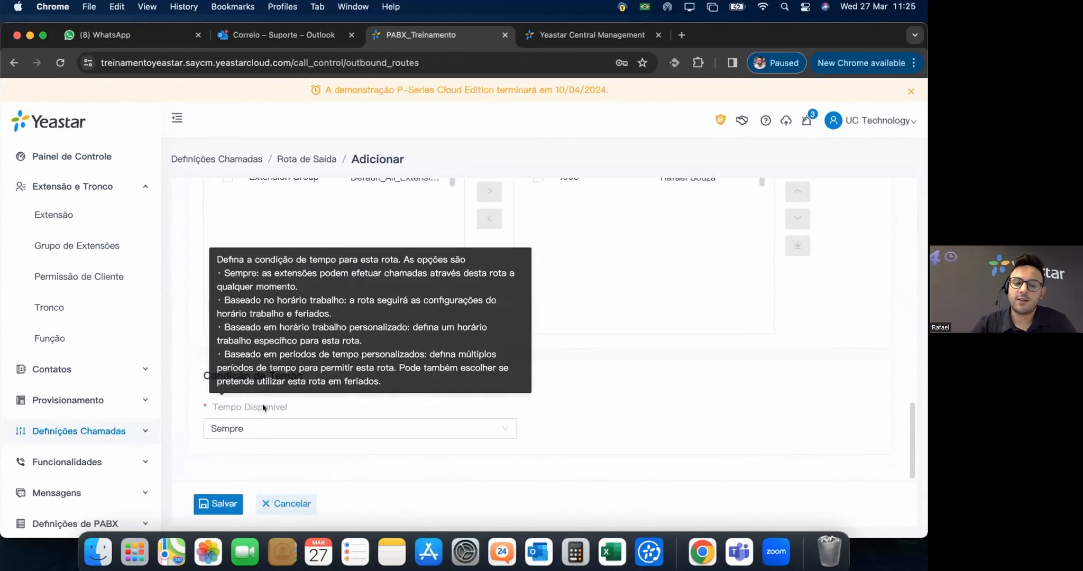
click(334, 428)
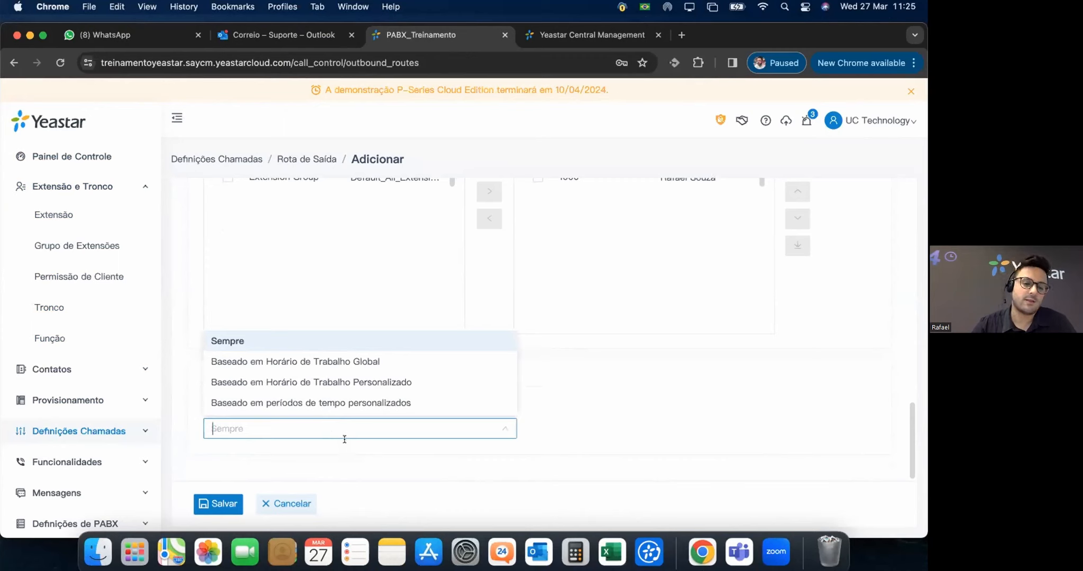
click(354, 453)
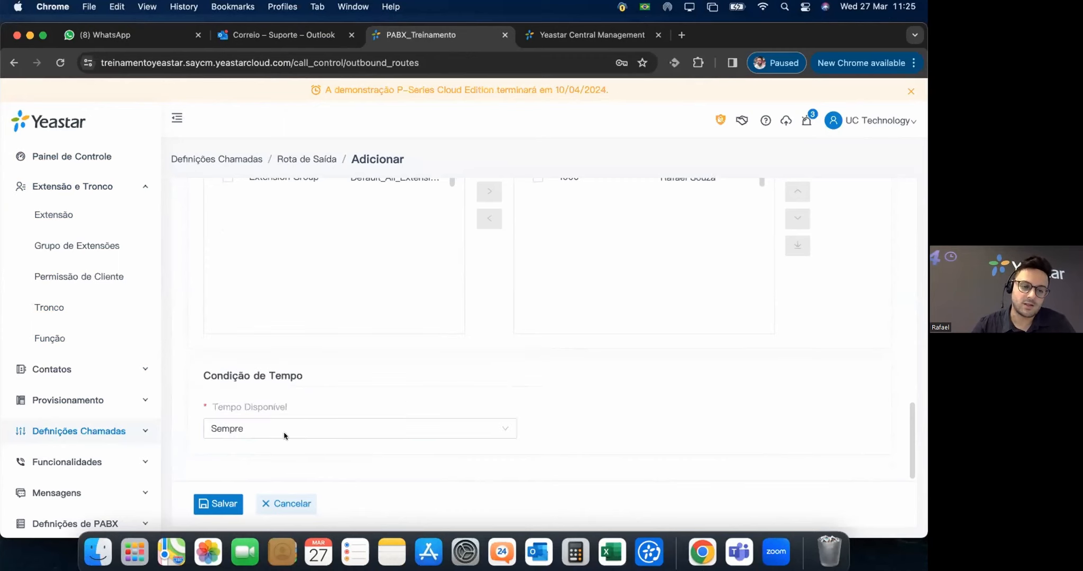
click(137, 431)
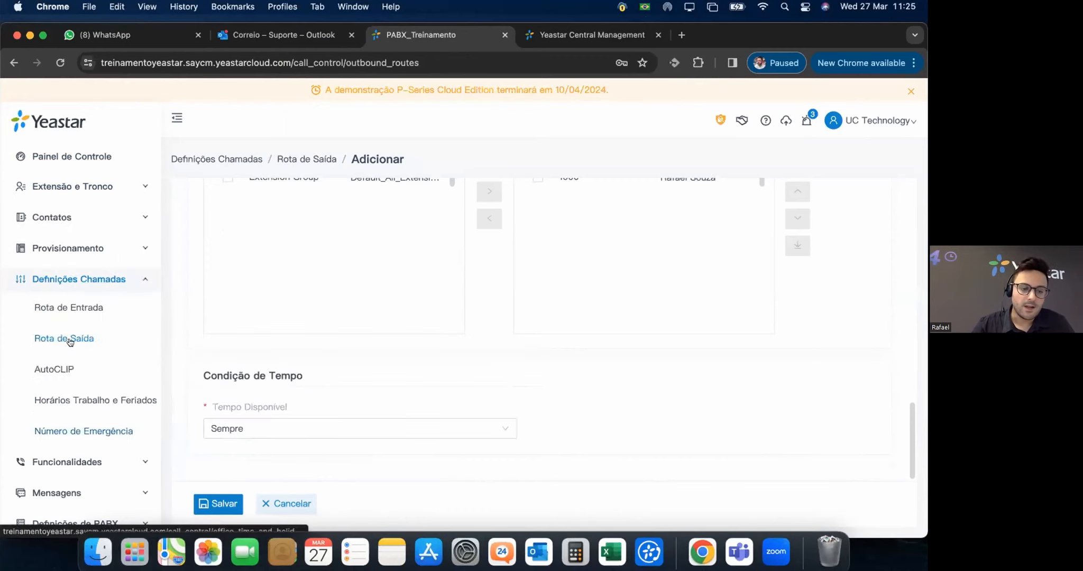
On the AutoCLIP page, dismiss the browser's save-password offer and switch Rota AutoCLIP on.
click(53, 368)
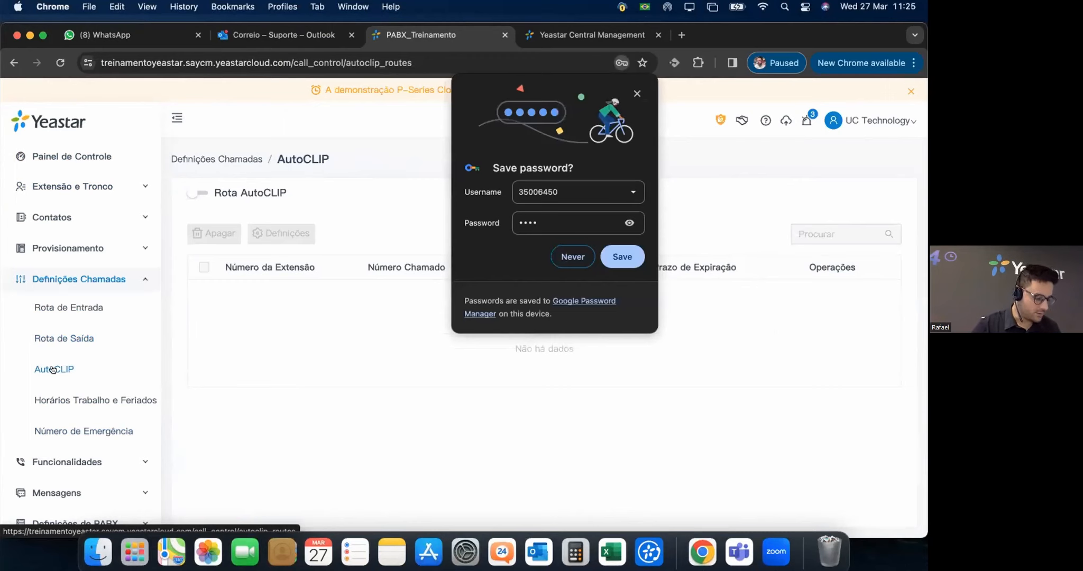
click(573, 257)
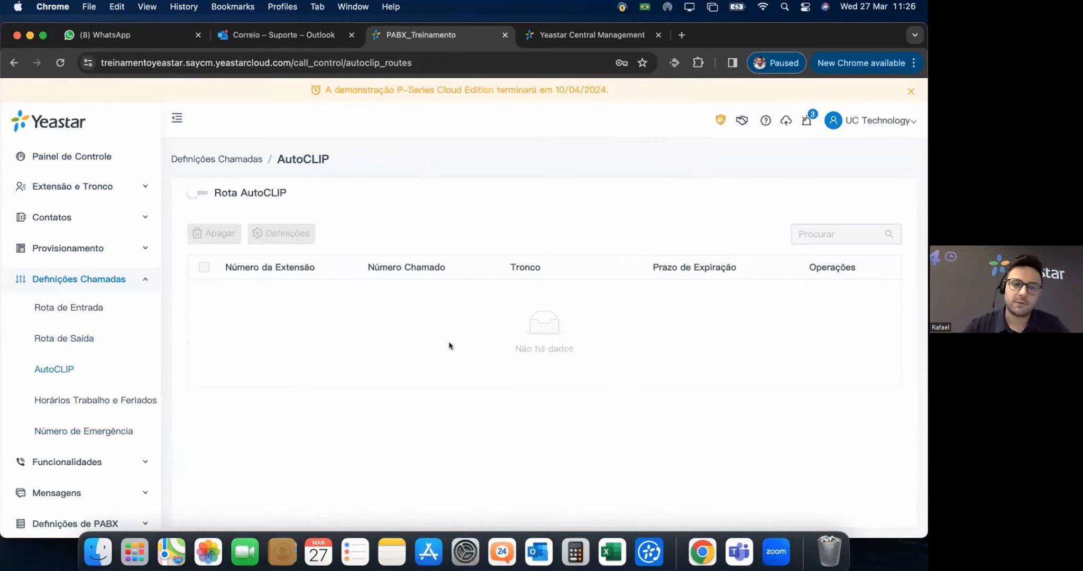
click(192, 193)
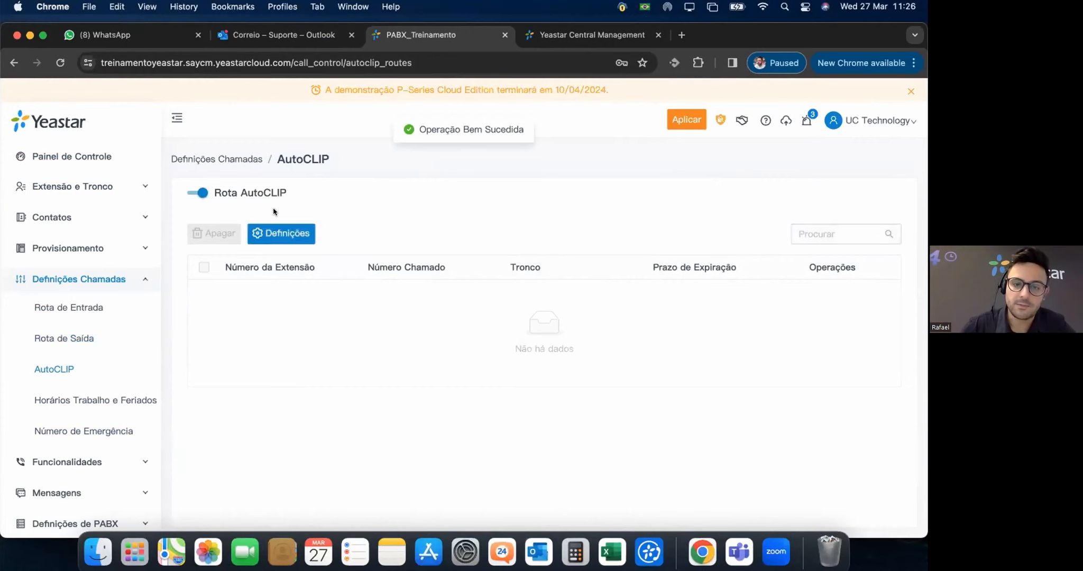
click(295, 234)
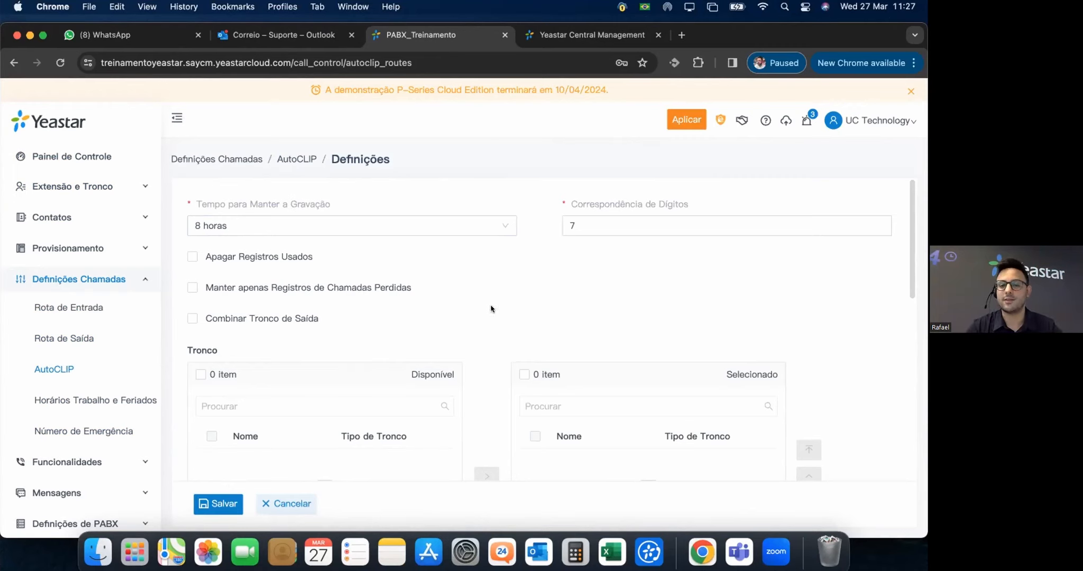
scroll(497, 311, down, 5)
scroll(490, 277, up, 5)
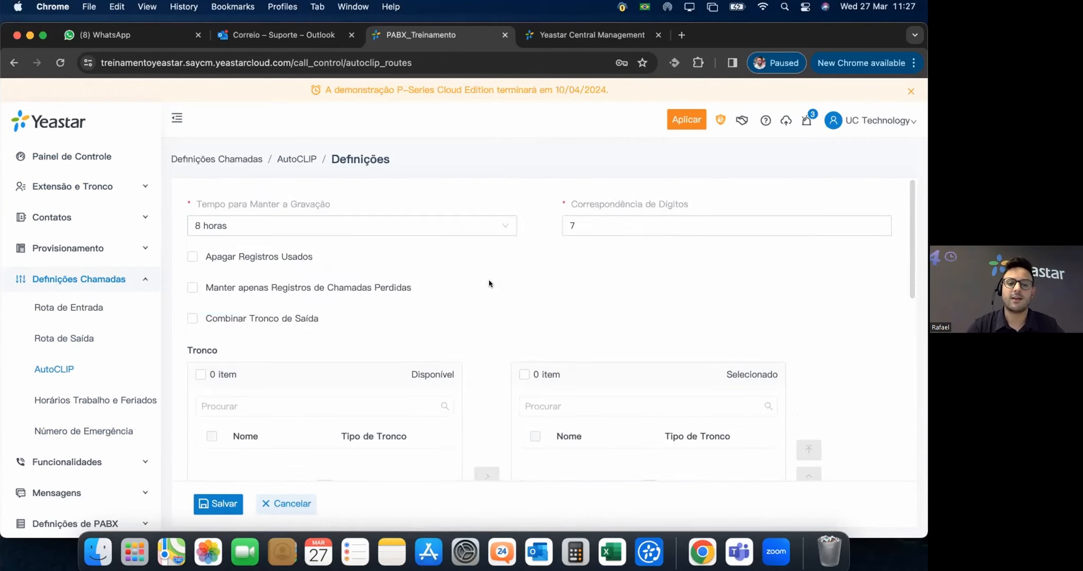
mouse_move(301, 287)
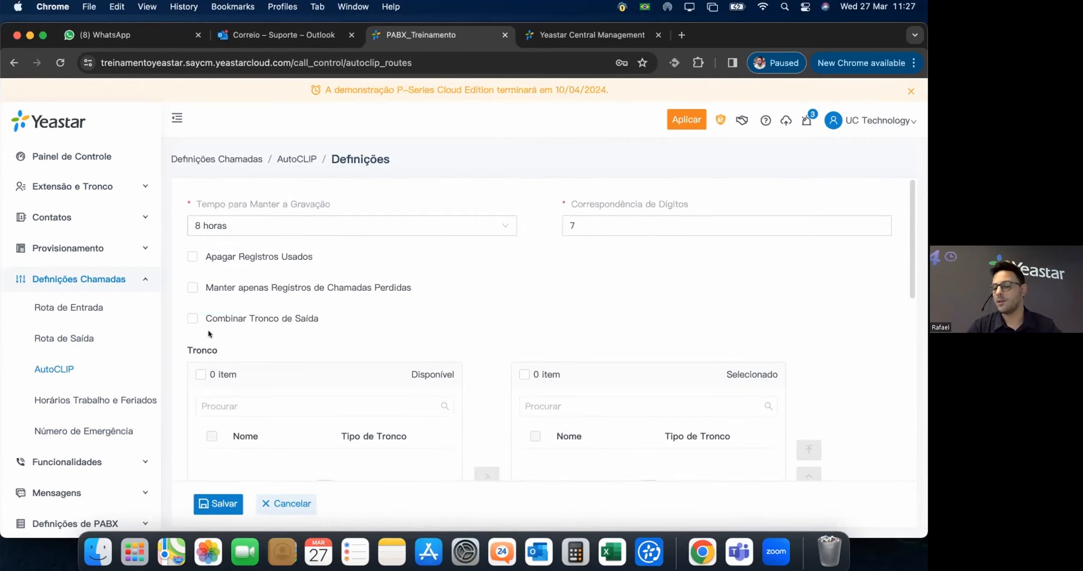
click(286, 504)
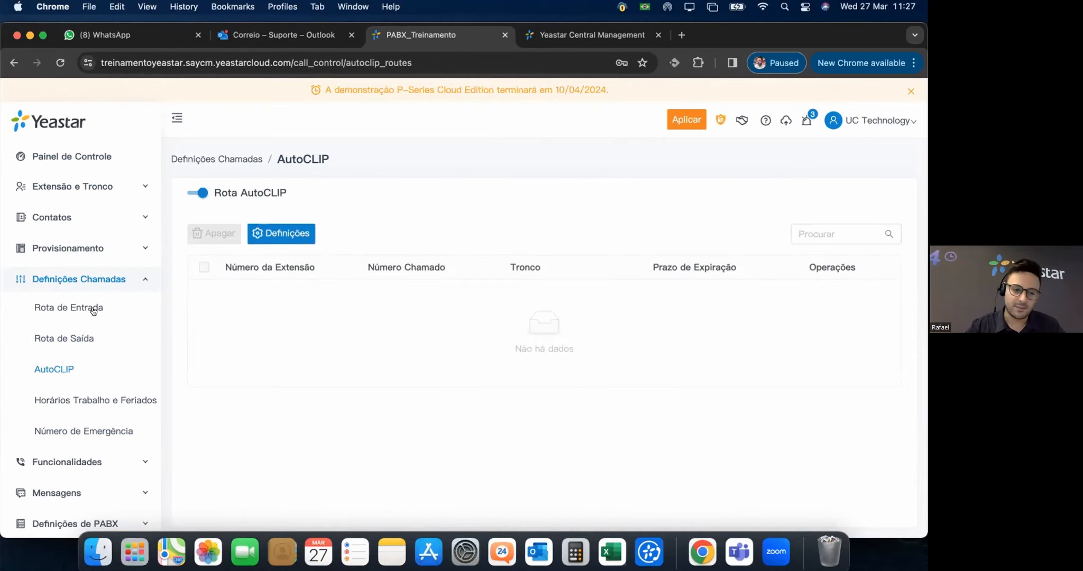
Add a new Horários Trabalho e Feriados entry with a work-time row starting at 08:00.
click(95, 400)
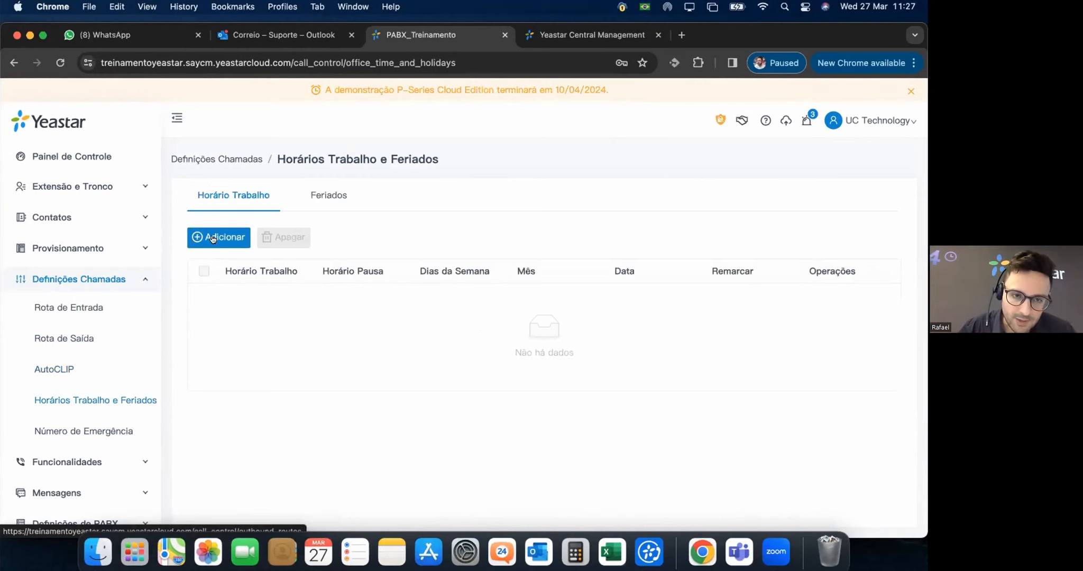
click(211, 236)
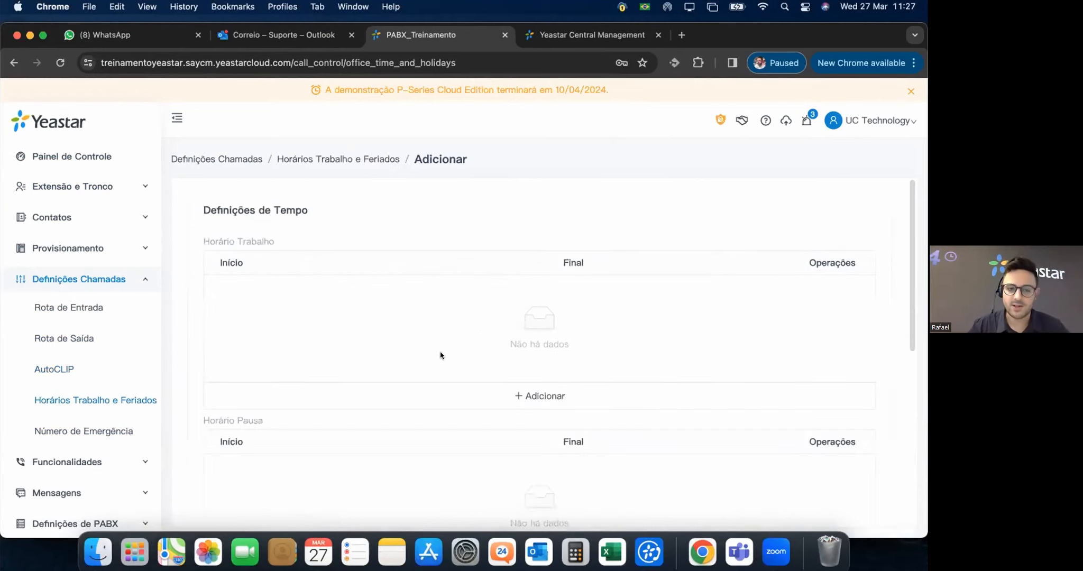
click(546, 394)
click(251, 288)
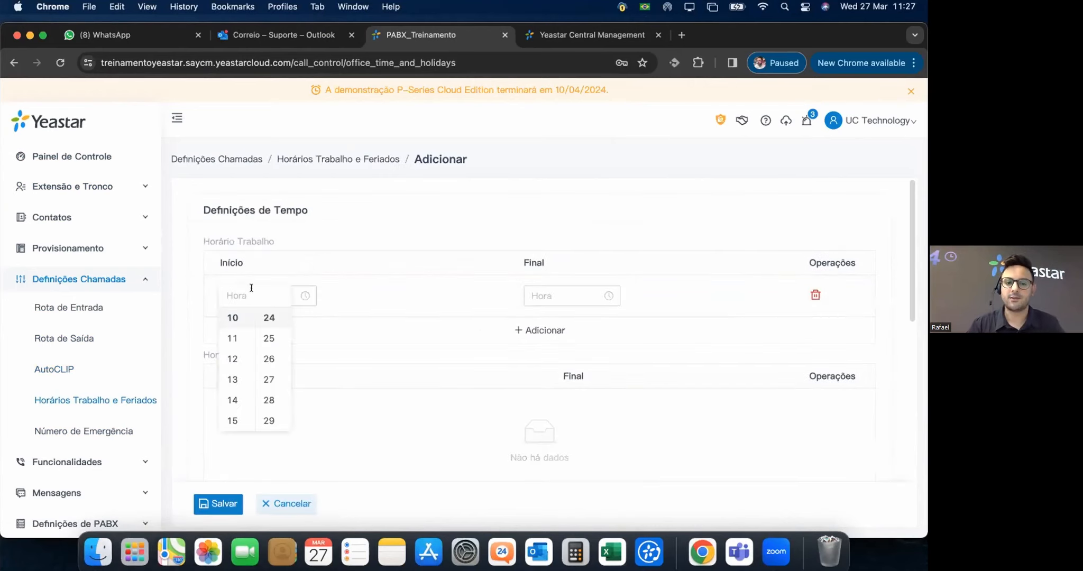
scroll(235, 330, up, 3)
click(233, 337)
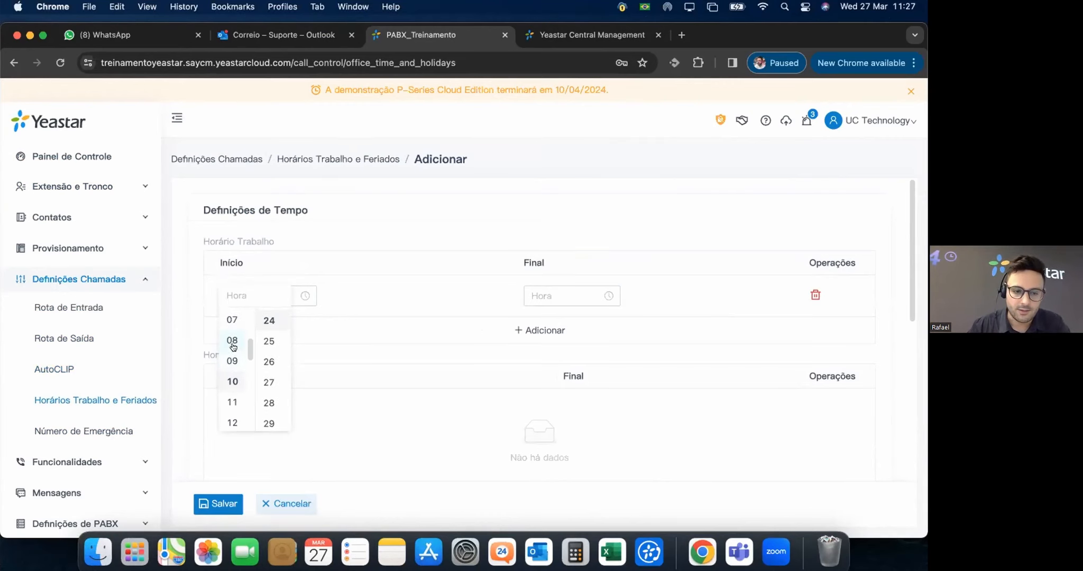
scroll(267, 347, up, 10)
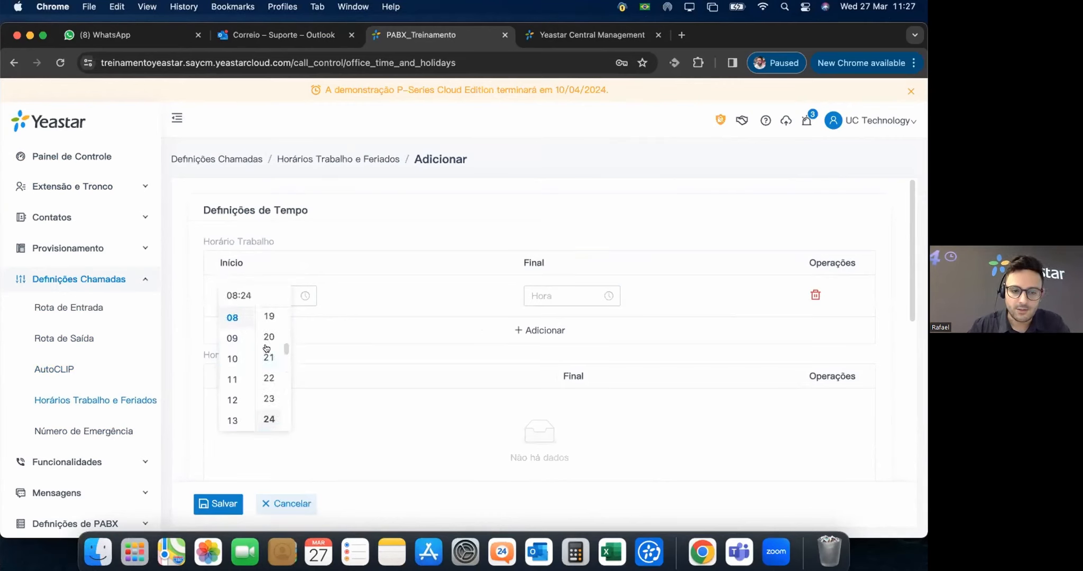
scroll(267, 332, up, 1)
click(269, 318)
Set the work-time row's end (Final) to 17:59.
click(564, 296)
scroll(537, 404, down, 5)
scroll(531, 357, up, 2)
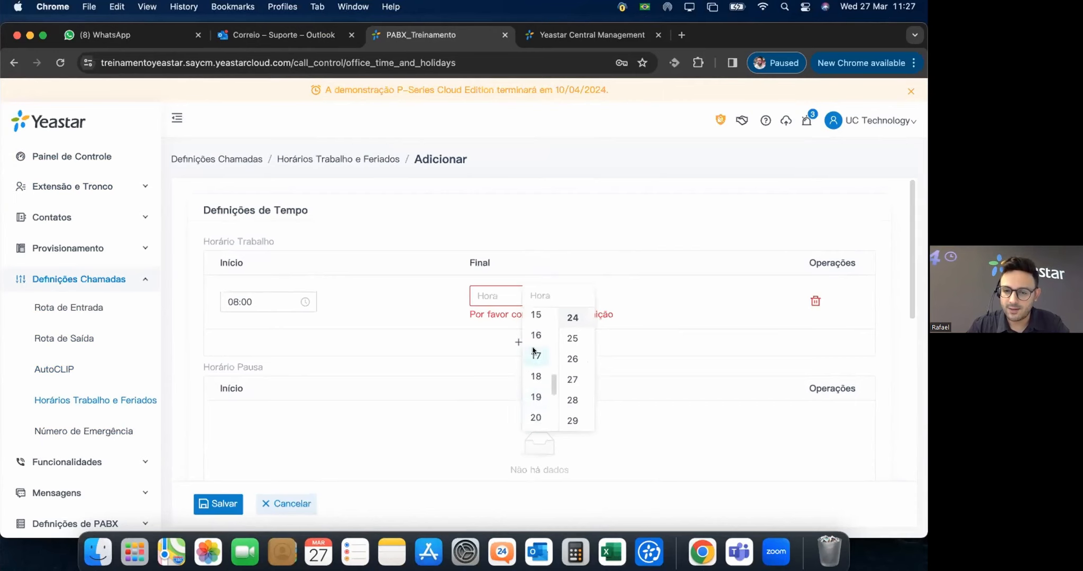
click(534, 350)
scroll(523, 371, down, 6)
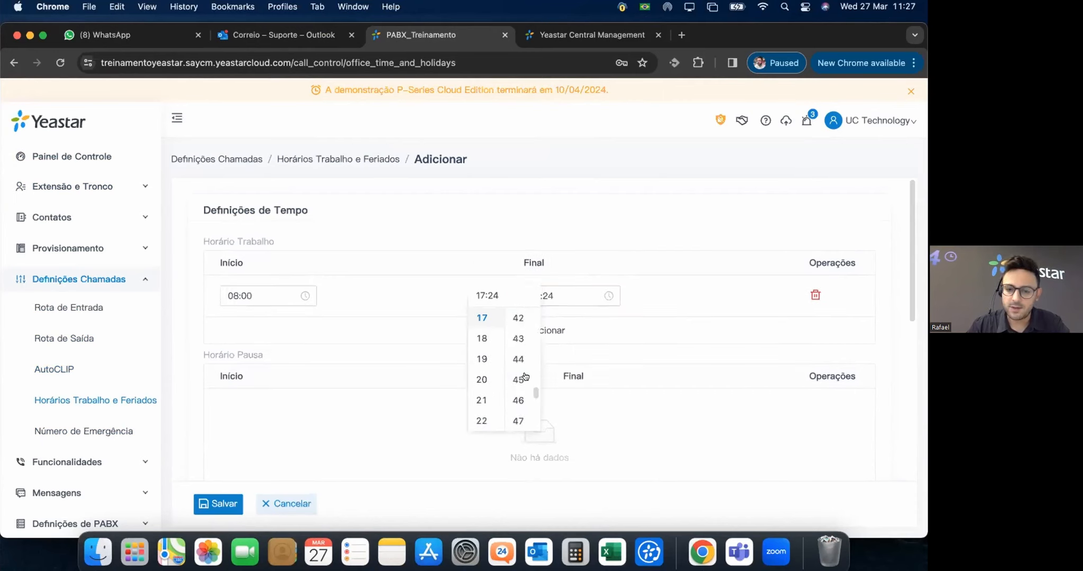
scroll(525, 391, down, 2)
scroll(525, 403, down, 3)
scroll(522, 413, down, 1)
click(518, 414)
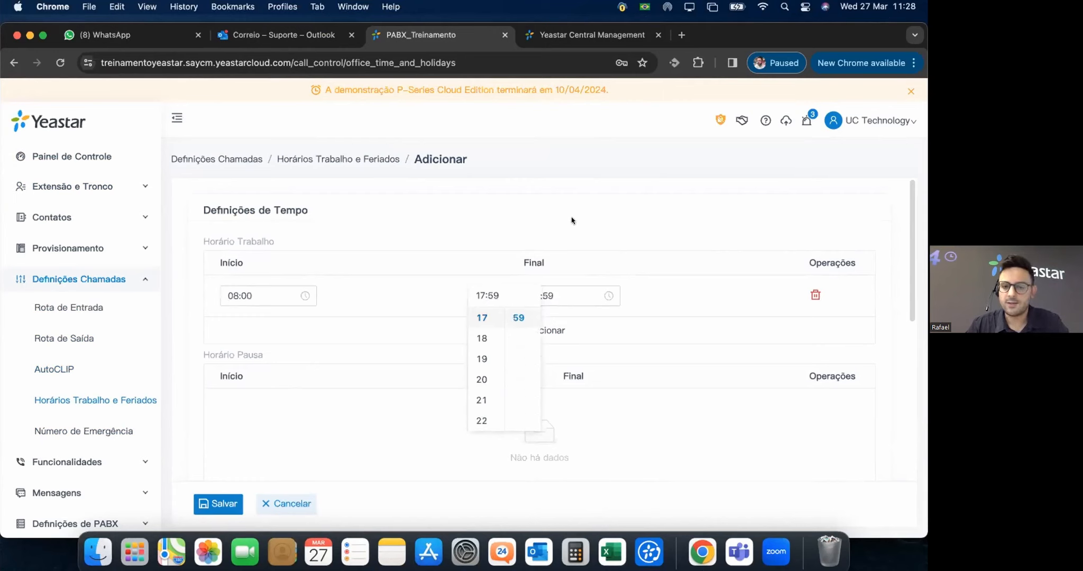
click(571, 220)
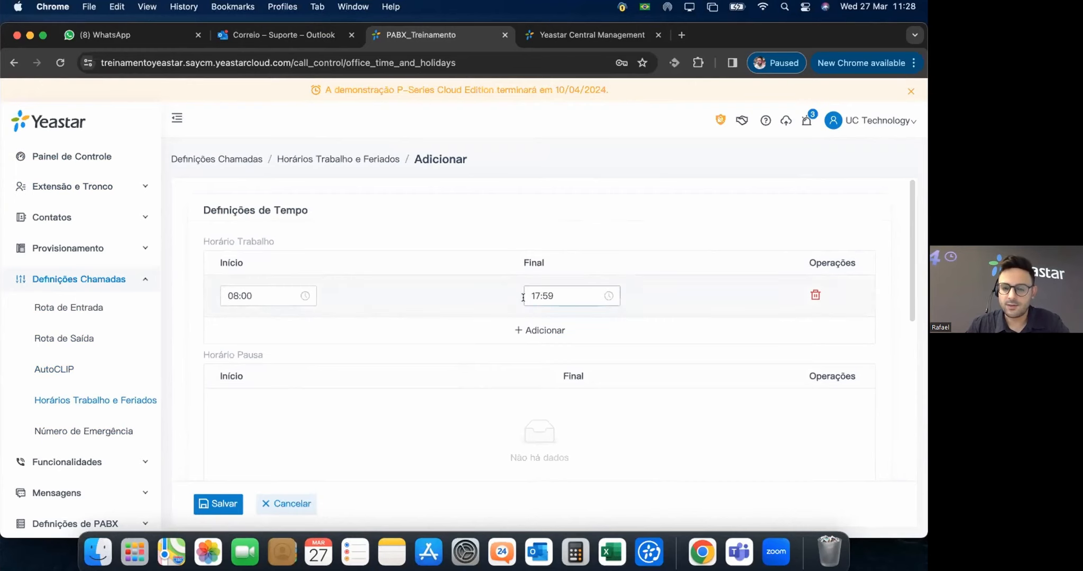
Tick Segunda, Terça, Quarta, Quinta and Sexta feira as working days.
scroll(407, 384, down, 2)
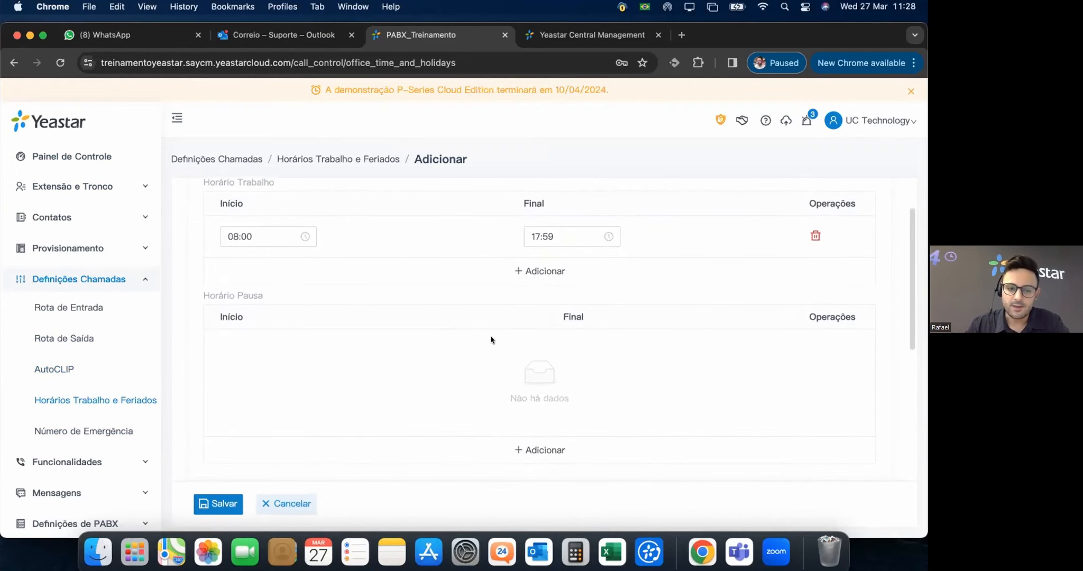
scroll(517, 349, down, 6)
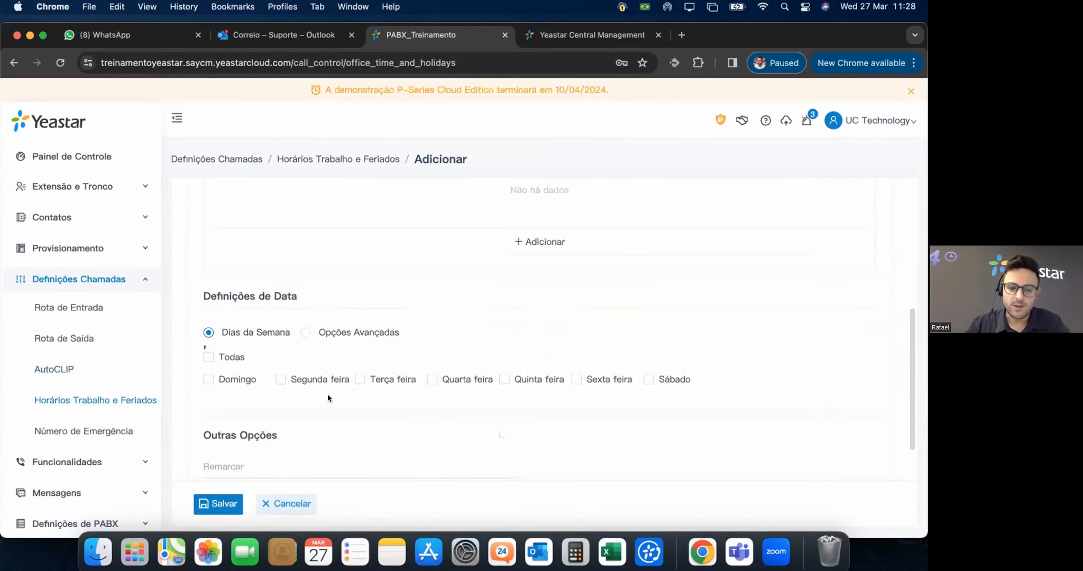
click(281, 379)
click(361, 379)
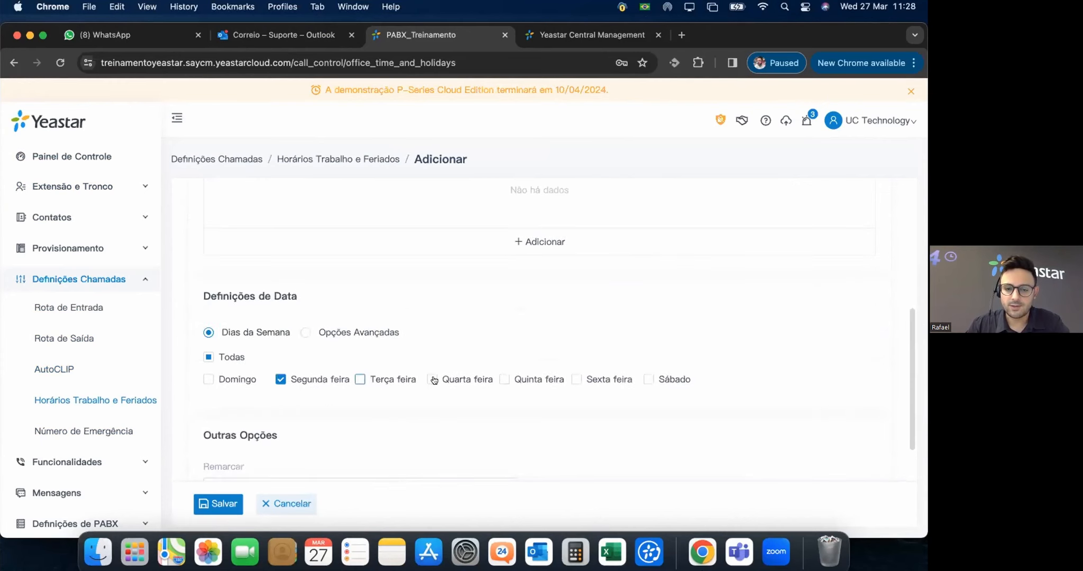
click(498, 380)
click(504, 379)
click(577, 379)
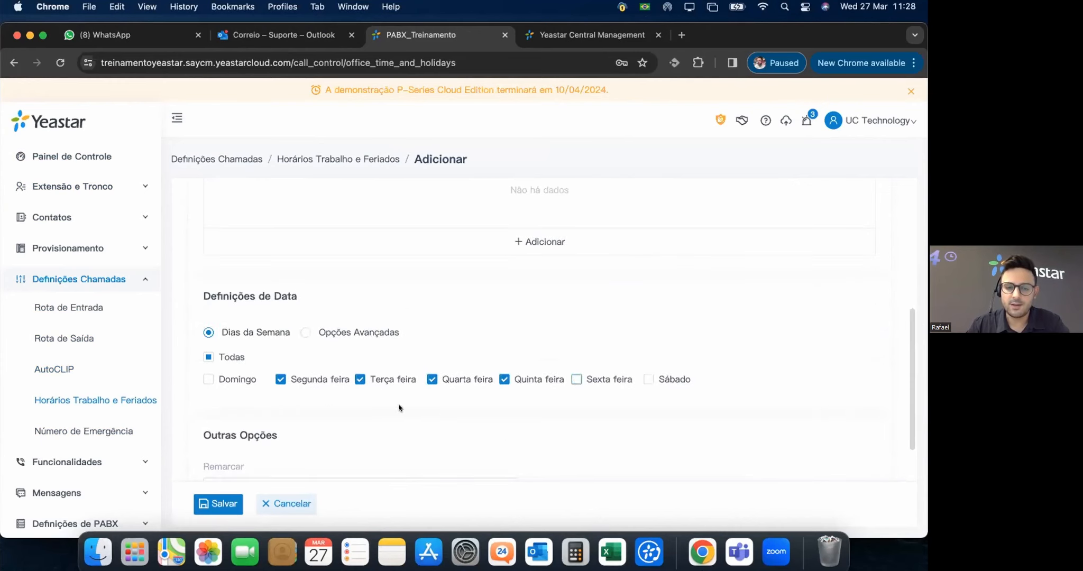
scroll(511, 401, down, 2)
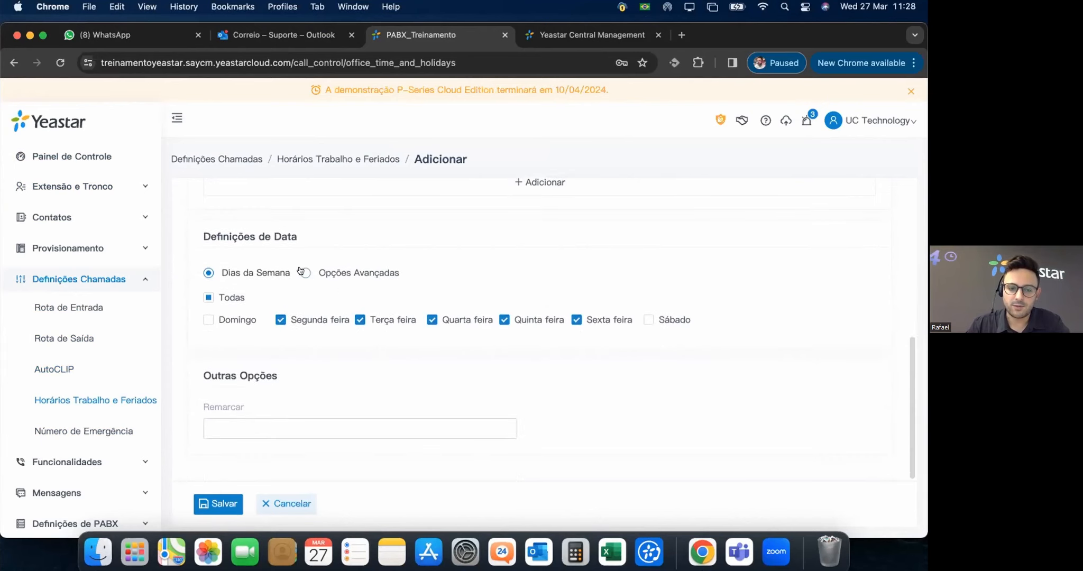
Look over the advanced month and day conditions and the remark field.
click(304, 272)
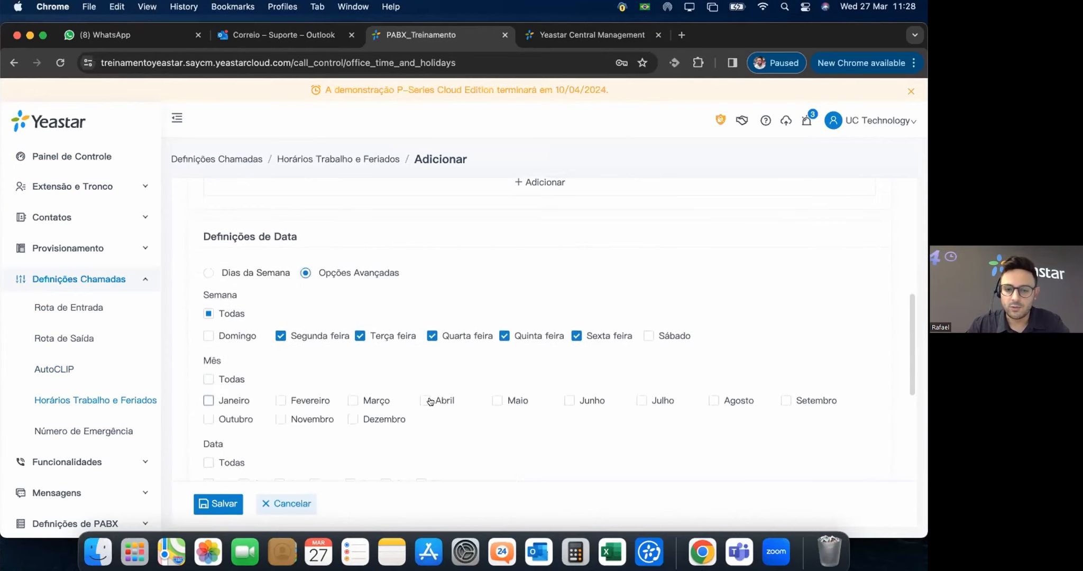
scroll(514, 411, down, 4)
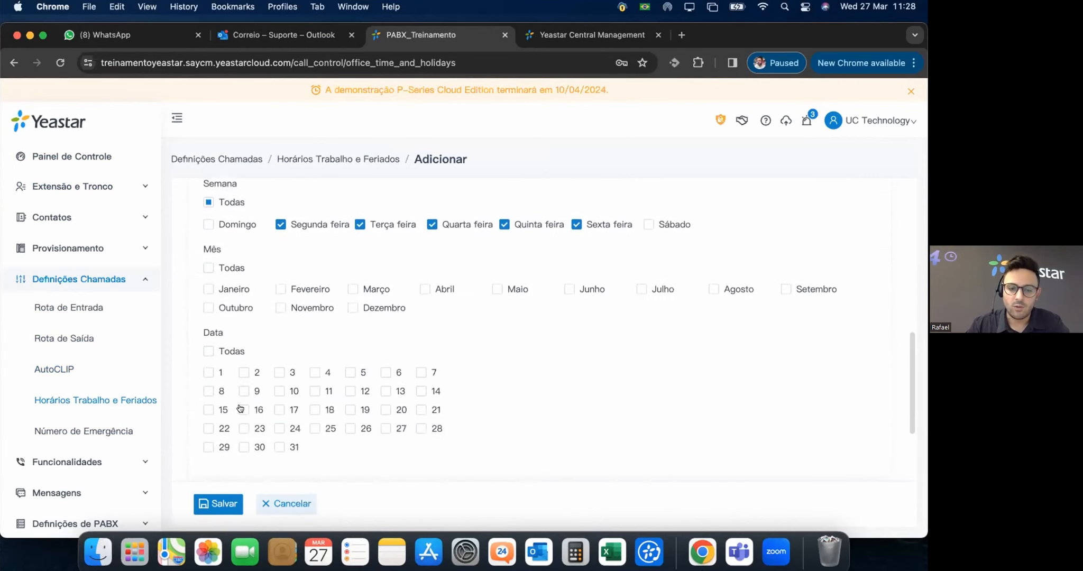
scroll(346, 404, down, 5)
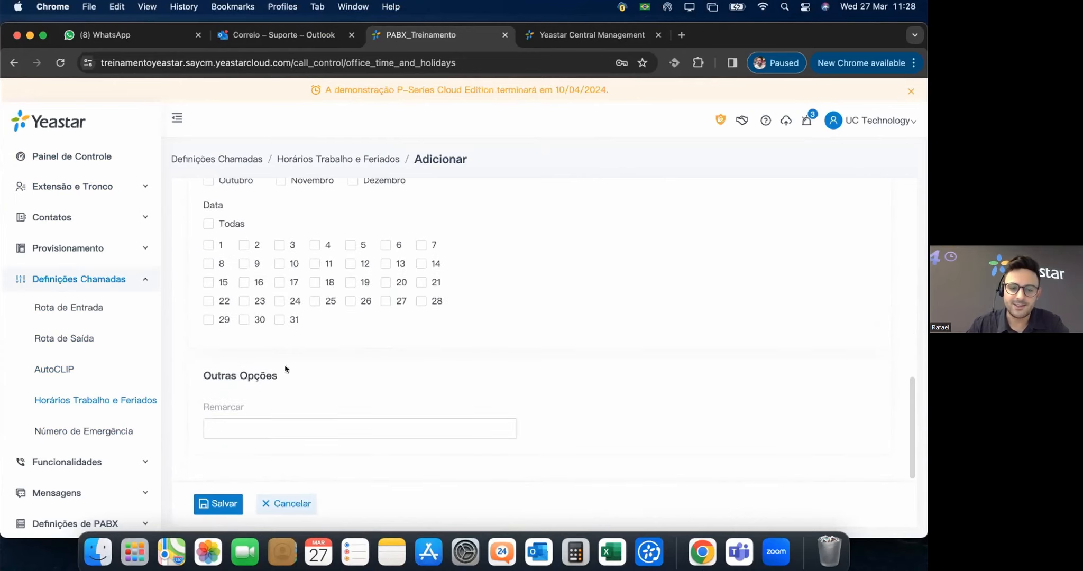
click(234, 424)
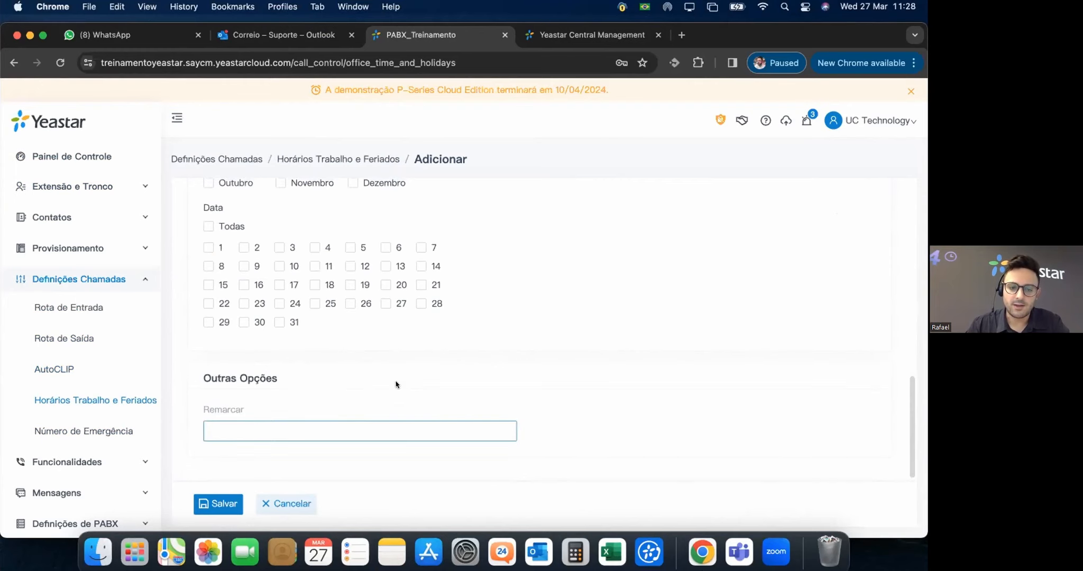
scroll(328, 375, up, 2)
scroll(341, 437, down, 1)
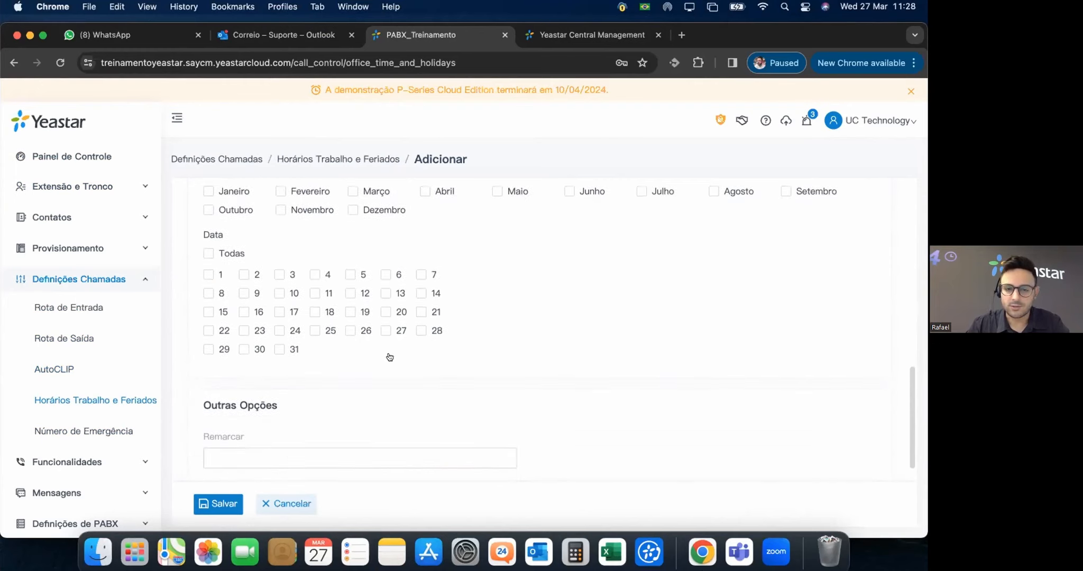
scroll(394, 375, up, 6)
scroll(408, 341, up, 10)
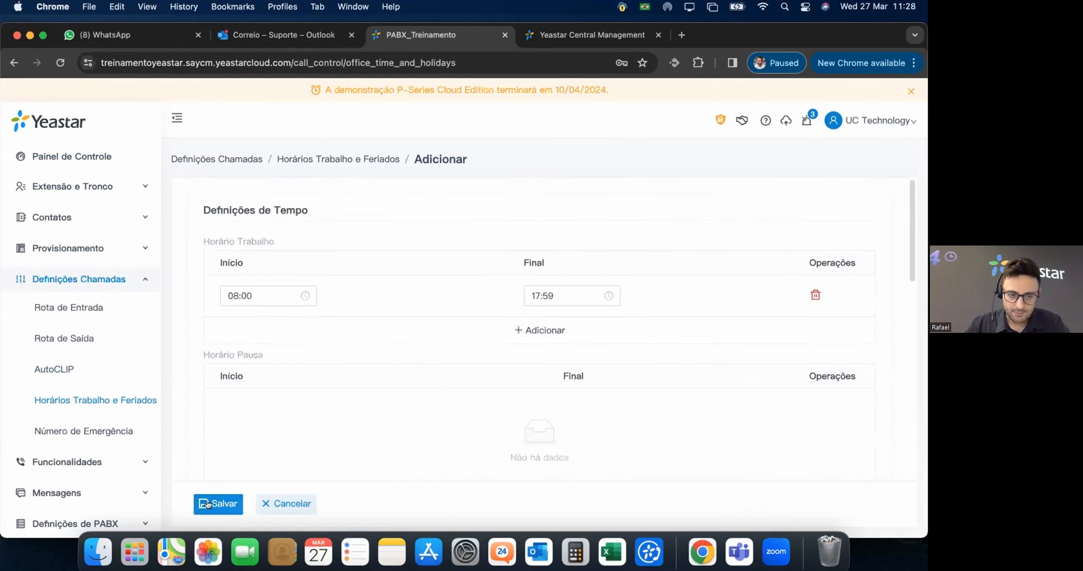
scroll(312, 471, down, 5)
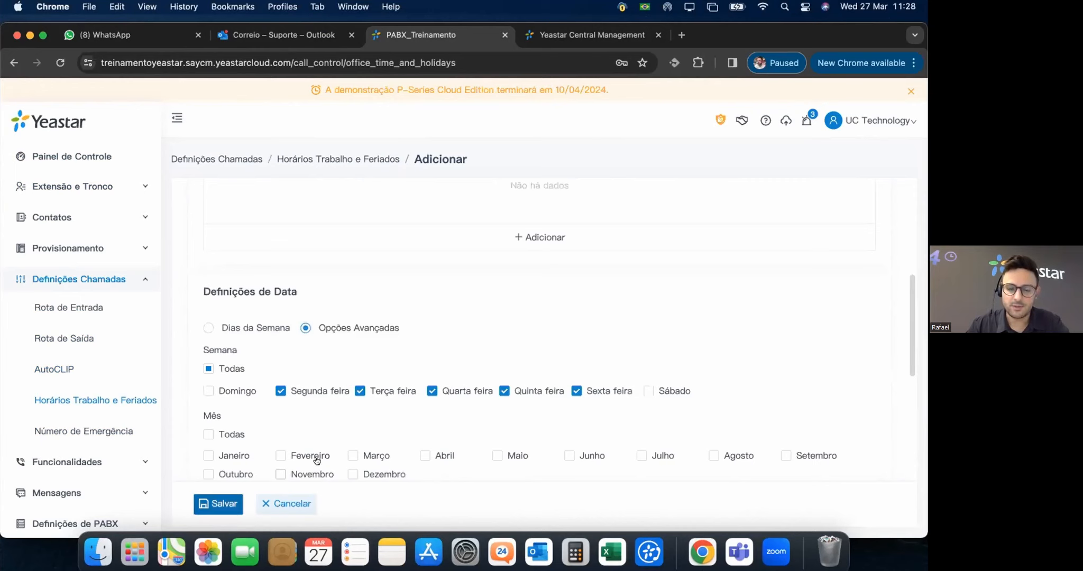
scroll(458, 367, up, 5)
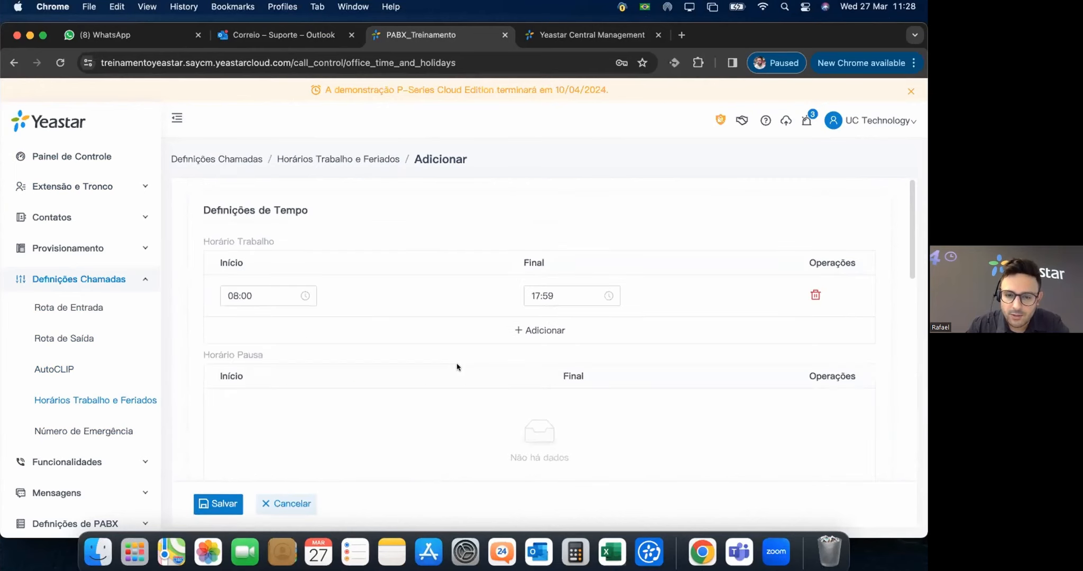
scroll(457, 367, down, 10)
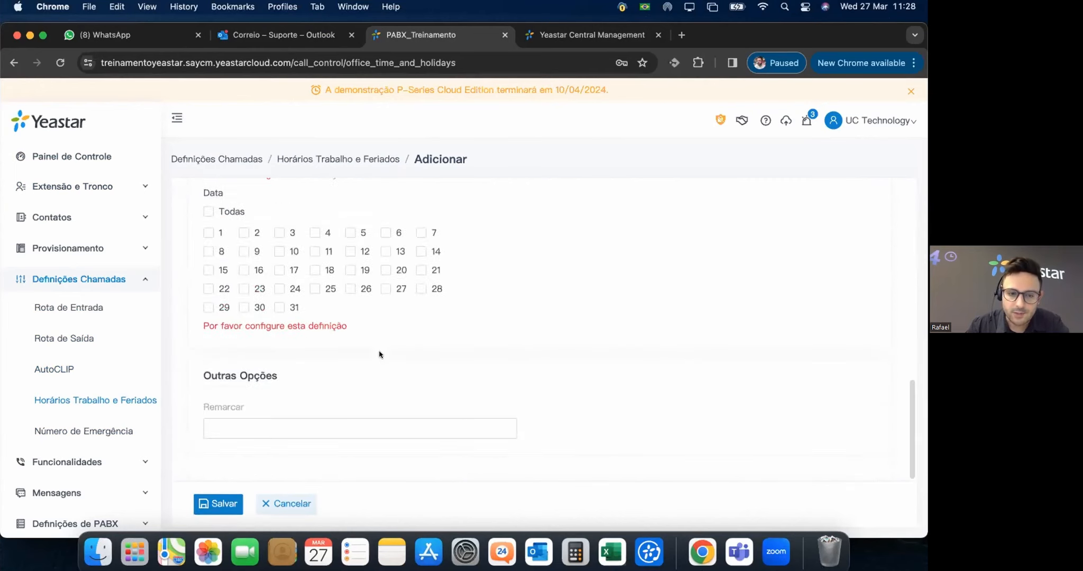
scroll(217, 206, up, 2)
scroll(216, 206, up, 2)
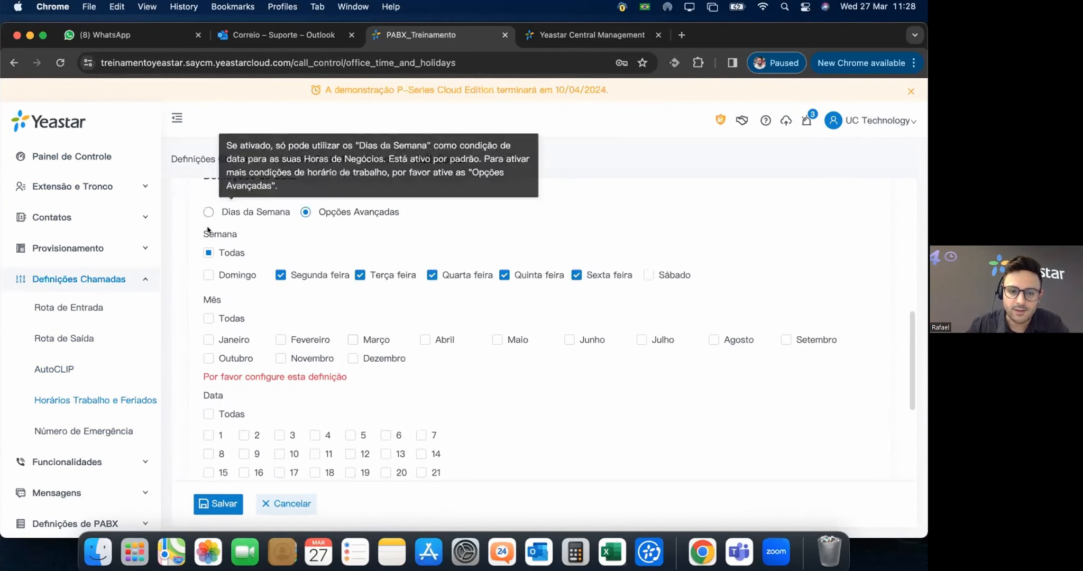
Revert to weekday conditions, save the business-hours entry and apply the changes.
click(212, 207)
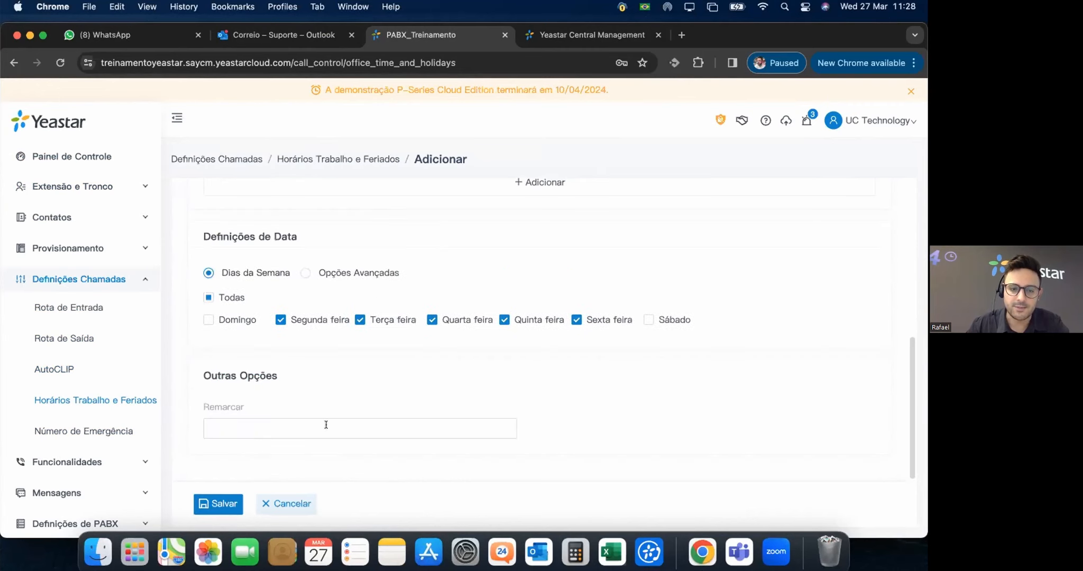
click(200, 503)
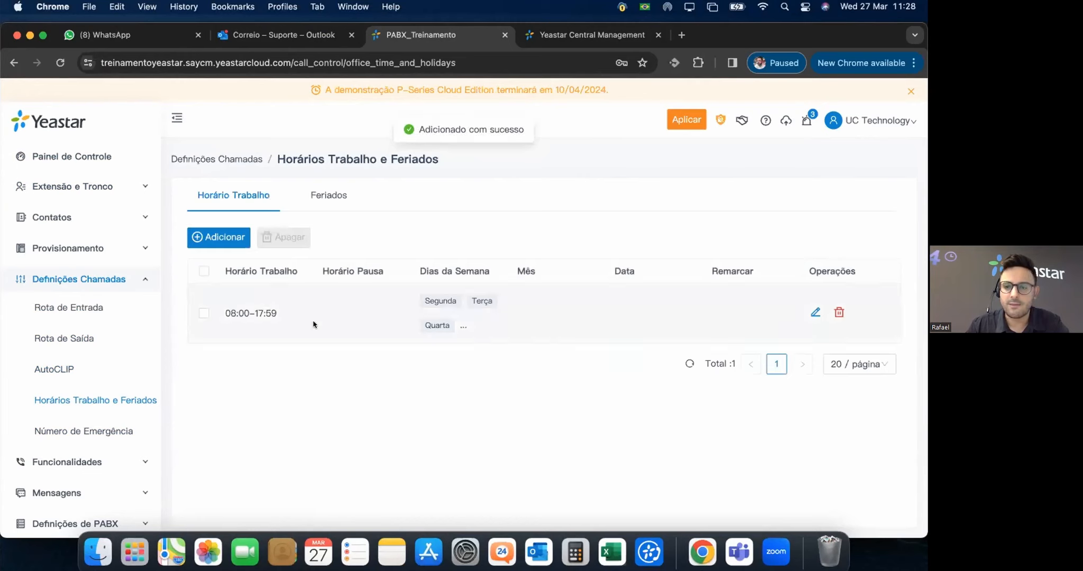
click(682, 120)
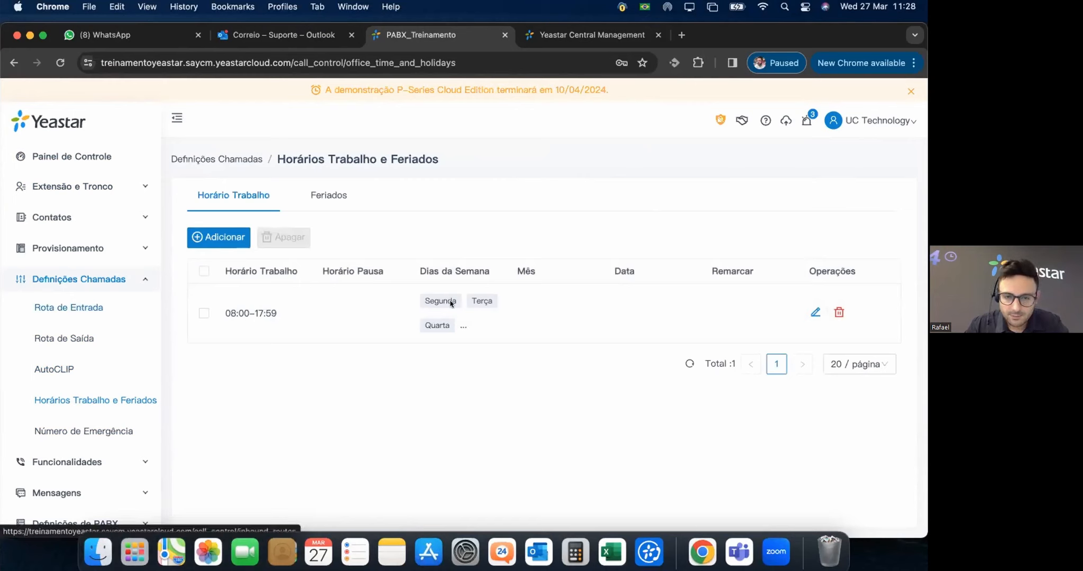
On Default_Inbound_Route, enable Condição de Tempo based on global working hours.
click(435, 284)
scroll(495, 317, down, 10)
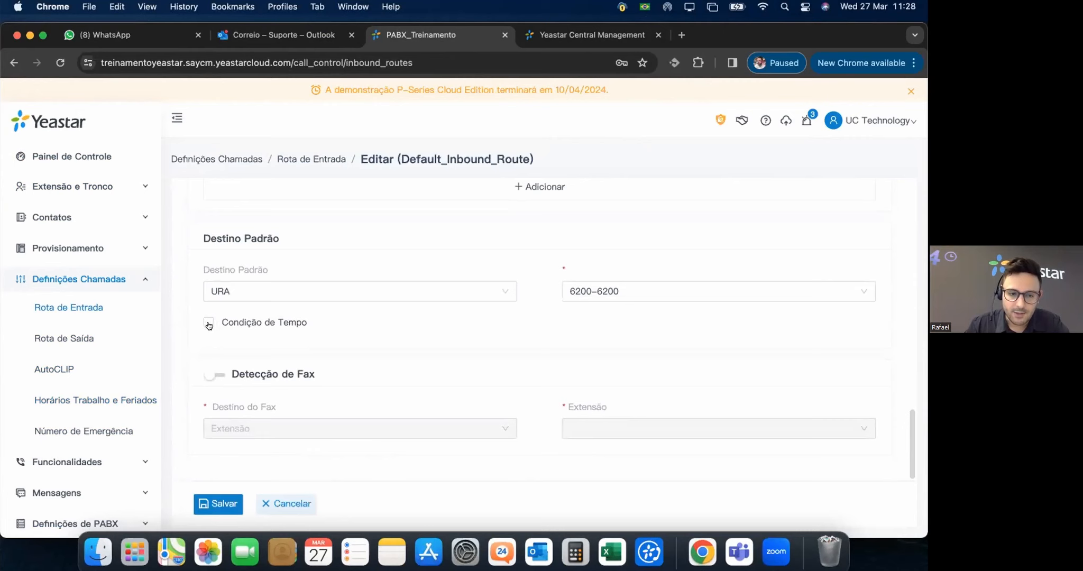
click(210, 323)
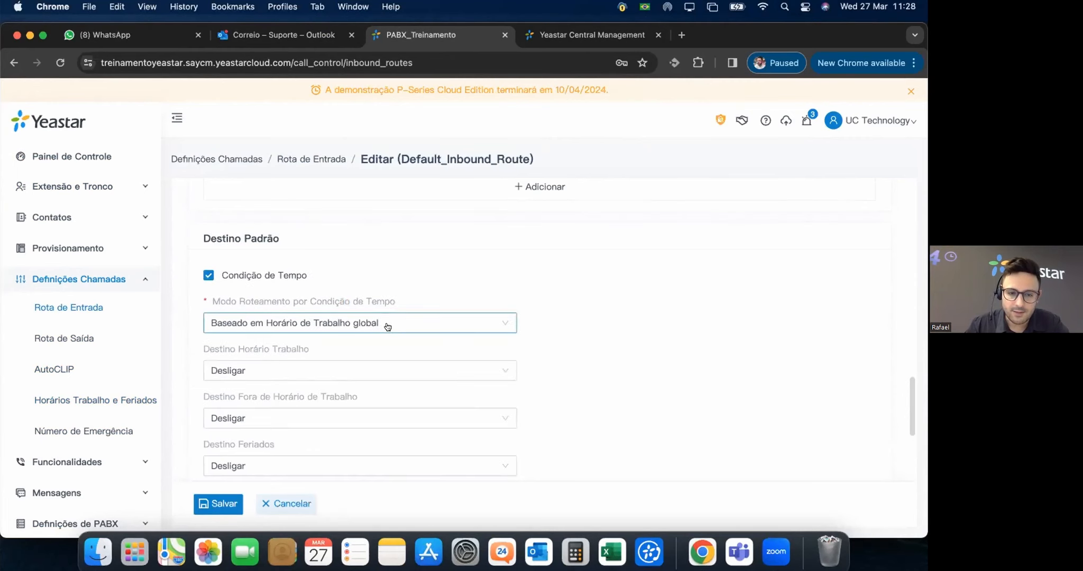
click(387, 326)
click(571, 331)
Keep Desligar as the working-hours destination and return to Horários Trabalho e Feriados.
click(428, 364)
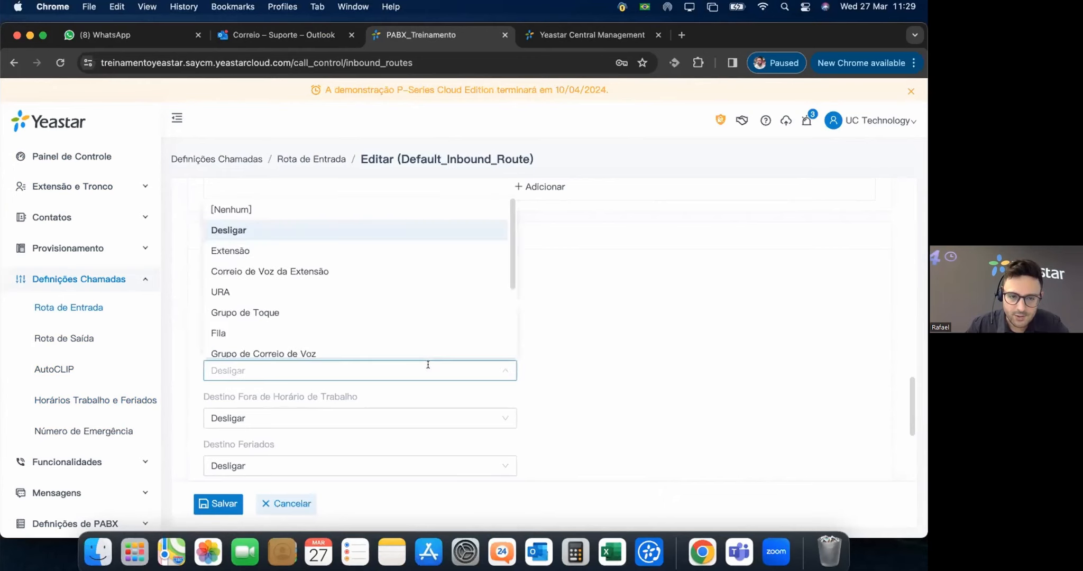
click(593, 367)
scroll(334, 353, down, 1)
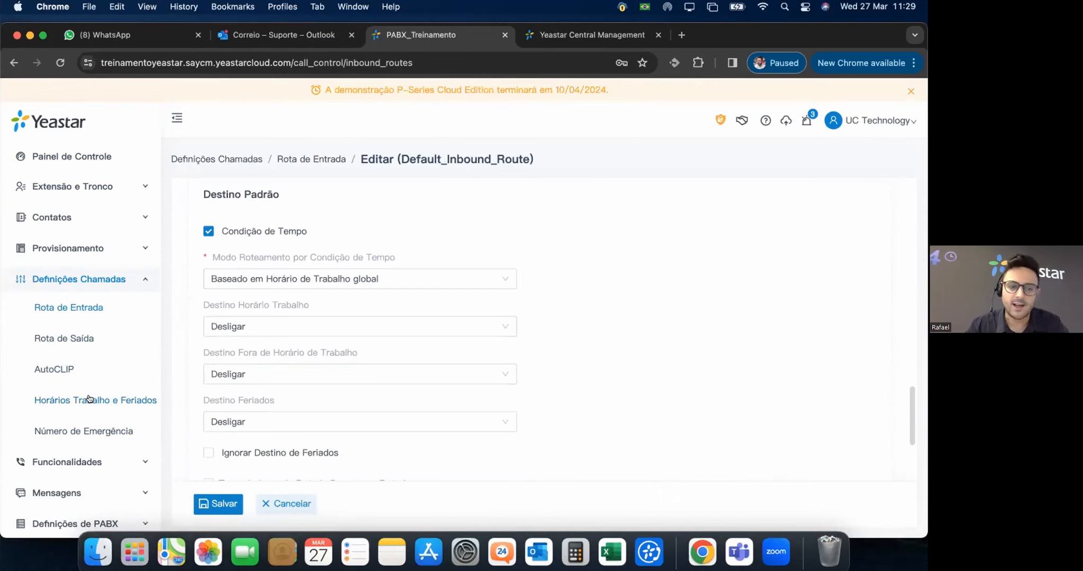
click(90, 399)
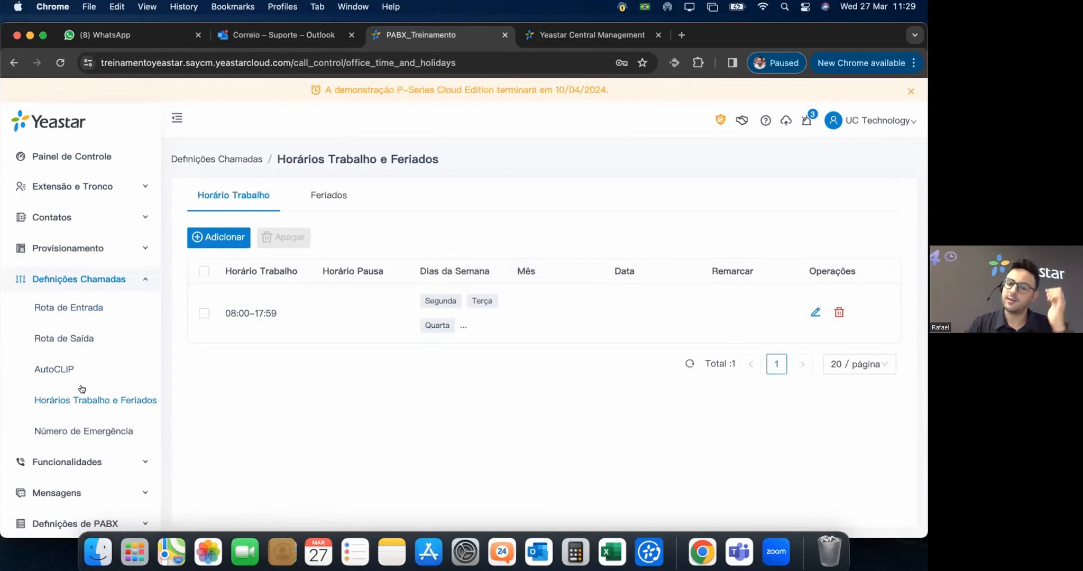
Open Número de Emergência and draft an entry named Policia with number 190.
click(90, 429)
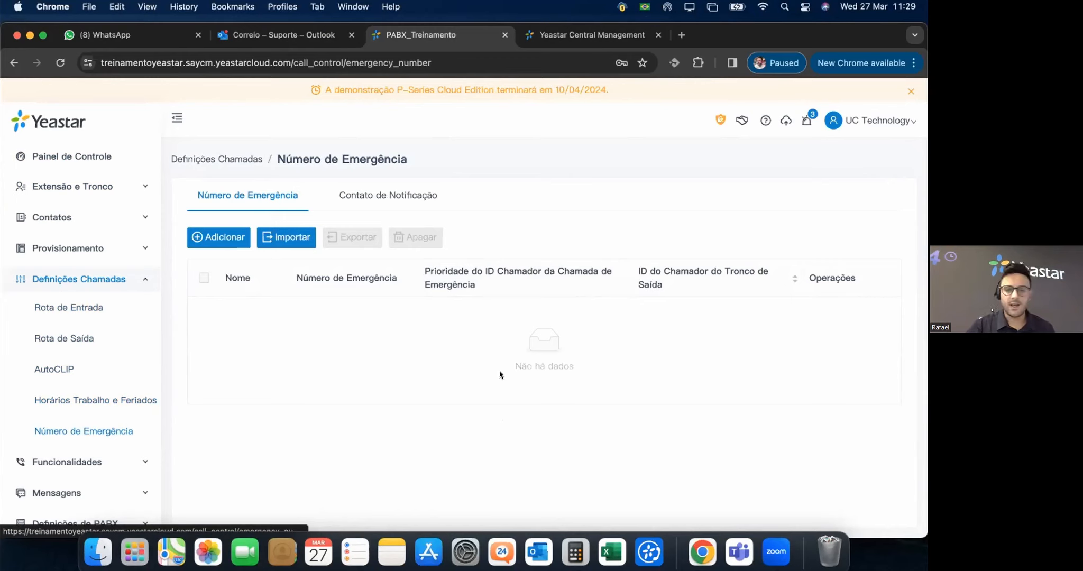
click(206, 236)
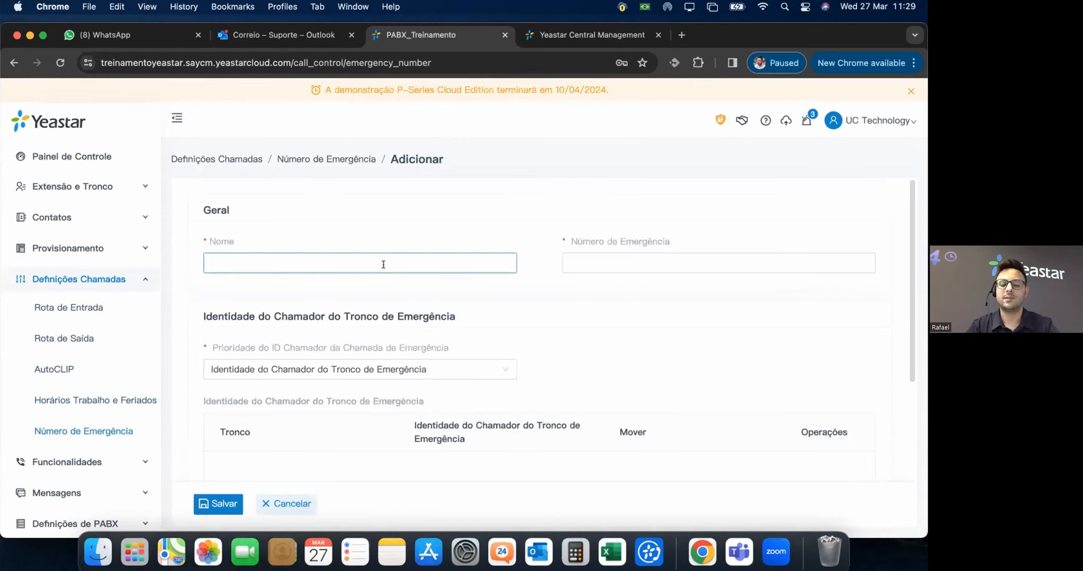
text(Policia)
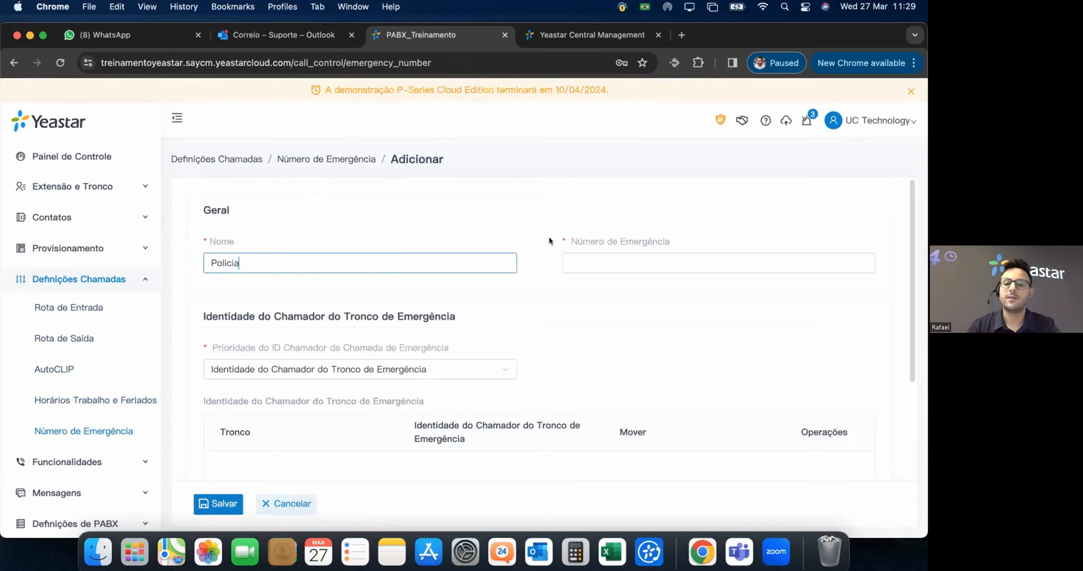
click(604, 262)
text(190)
click(539, 337)
Keep trunk caller ID priority, add a trunk row with caller ID 999, then cancel the draft.
scroll(314, 332, down, 3)
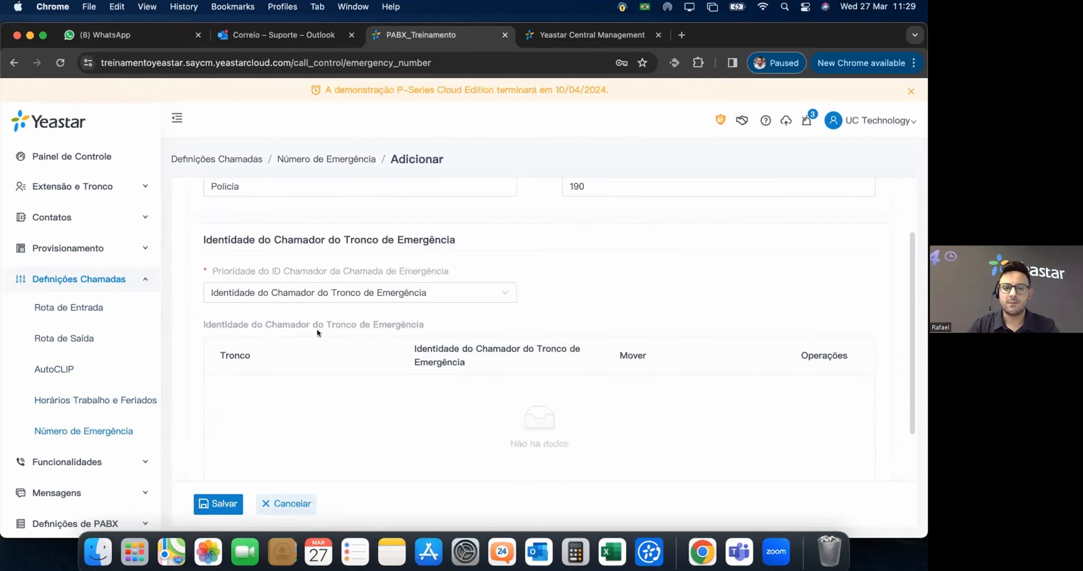
click(394, 279)
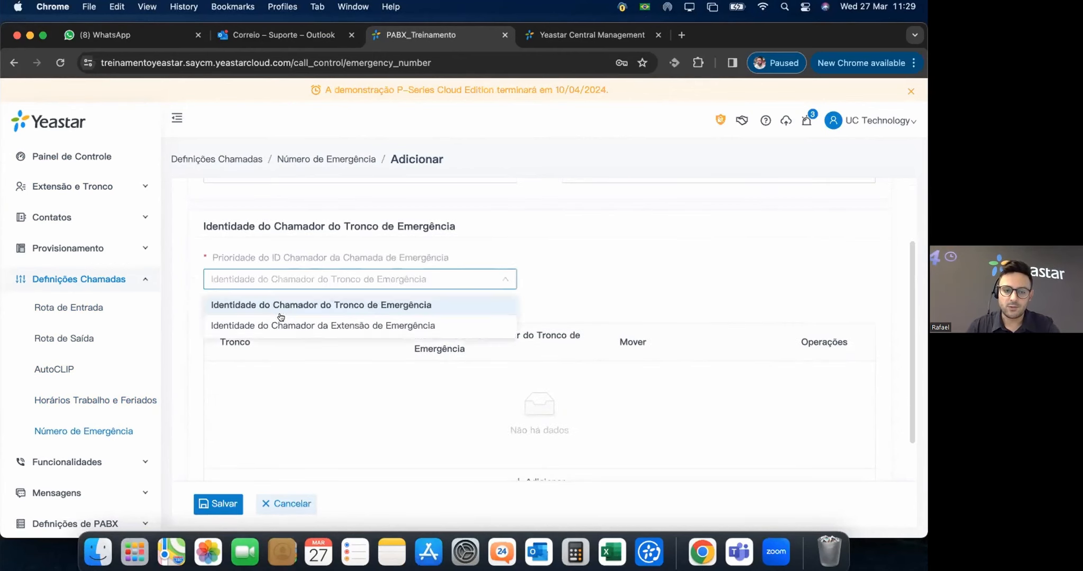
click(321, 305)
scroll(540, 392, down, 2)
click(540, 430)
click(439, 396)
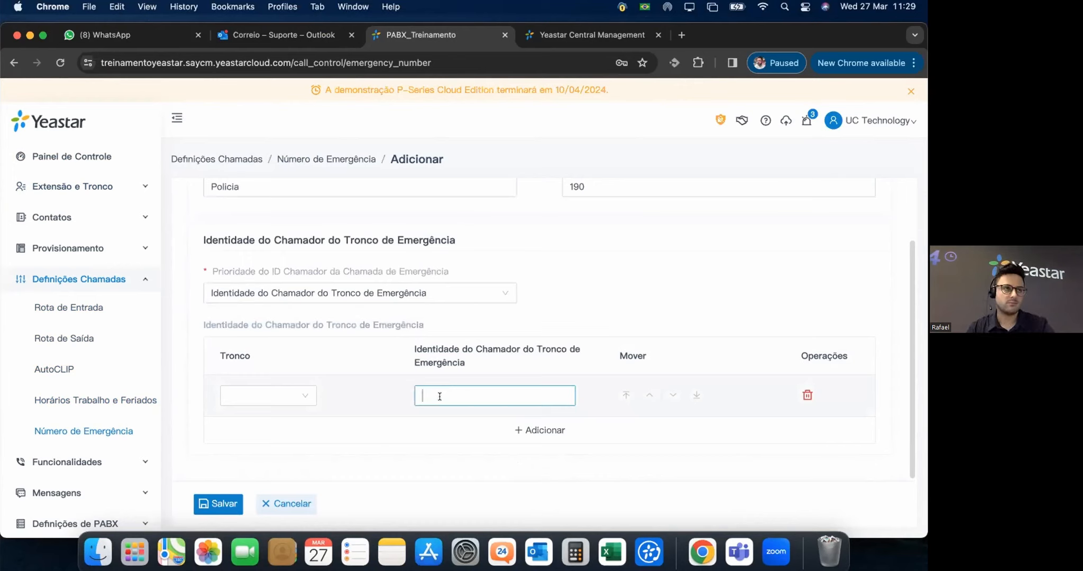
text(999)
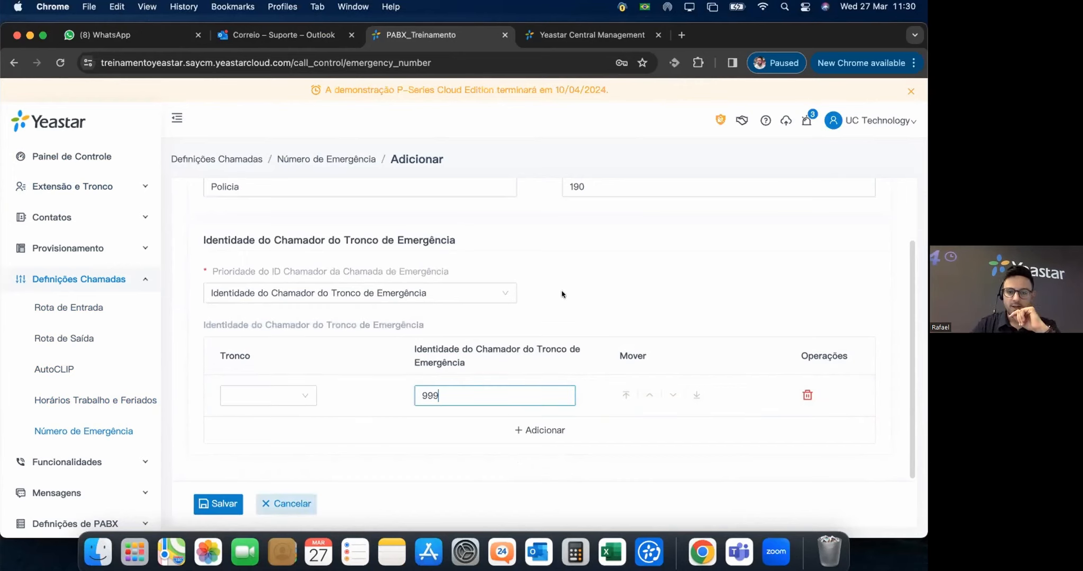
scroll(438, 337, up, 2)
scroll(439, 337, down, 2)
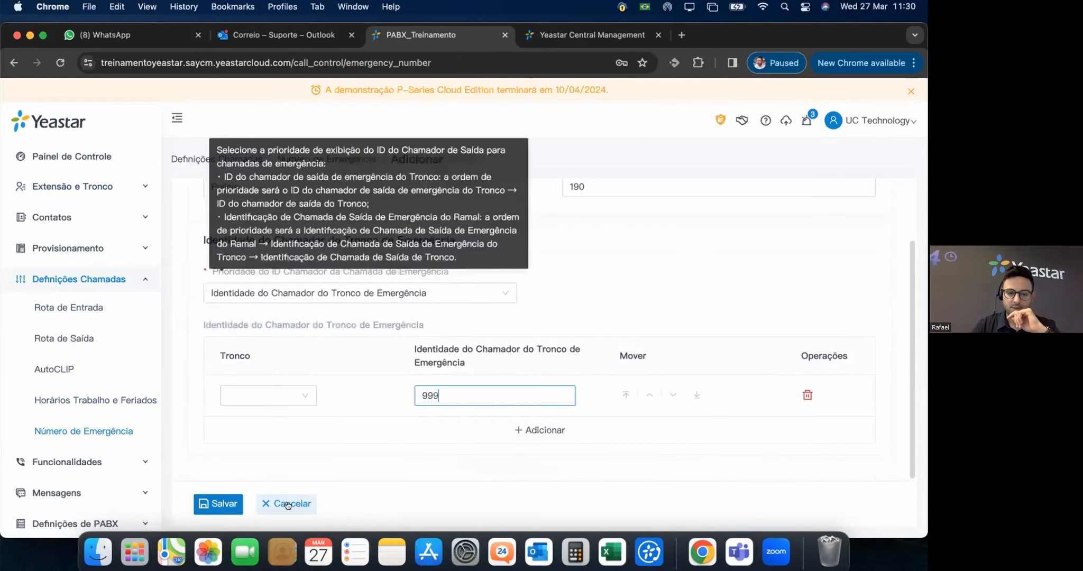
click(286, 504)
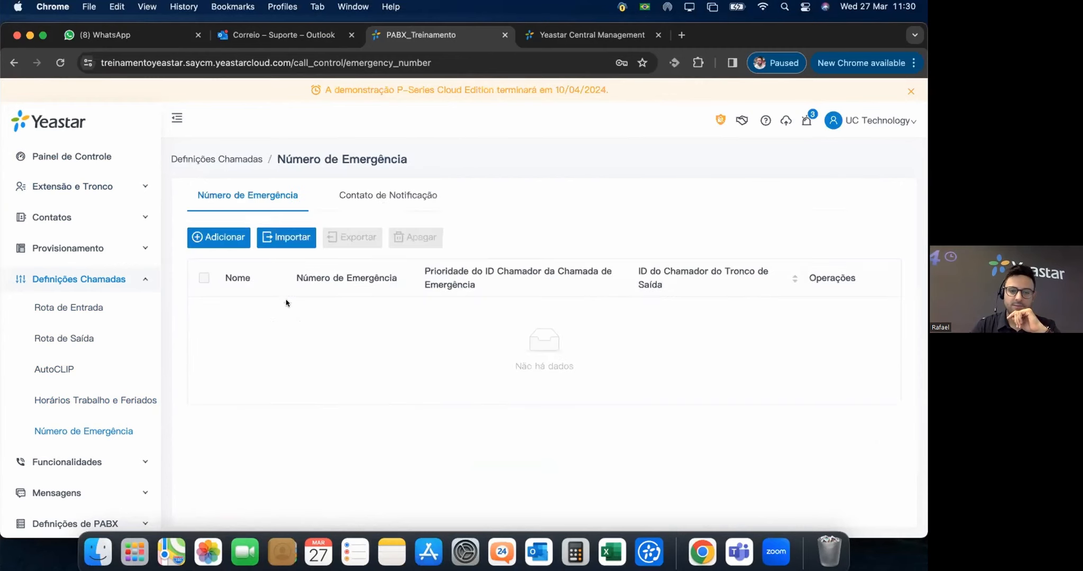
On Contato de Notificação, draft a contact for Extensão Específica 1000.
click(389, 201)
click(219, 237)
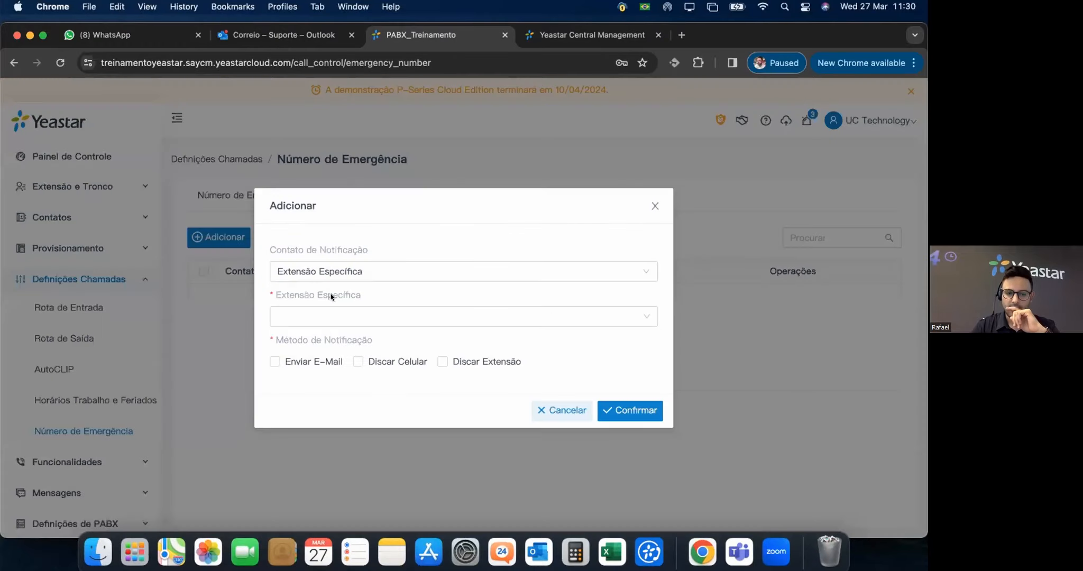
click(387, 271)
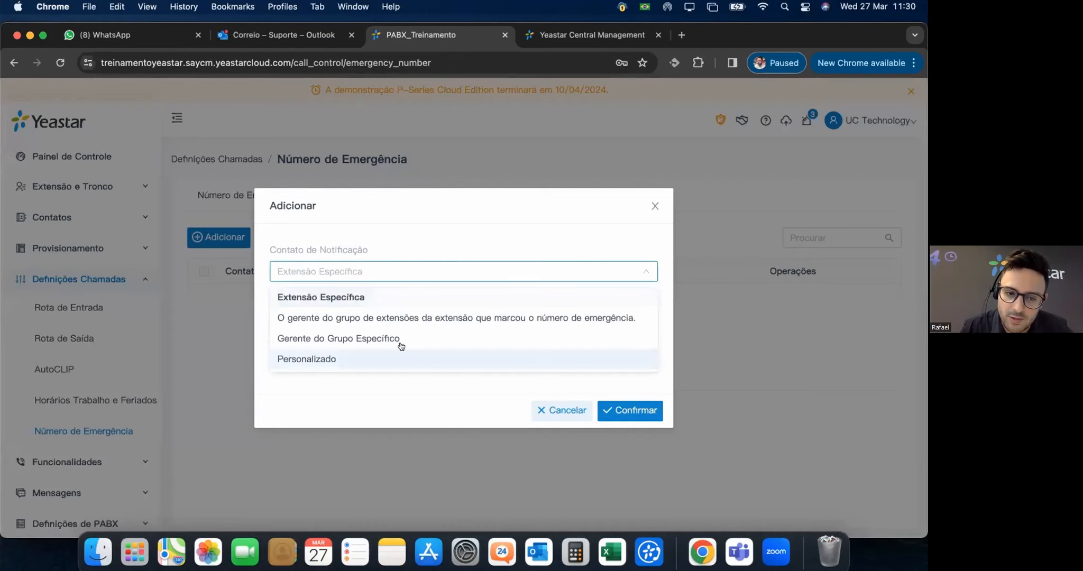
click(445, 297)
click(421, 317)
click(299, 362)
Pick e-mail and extension-call notification methods, cancel the draft, and collapse Definições Chamadas.
click(358, 338)
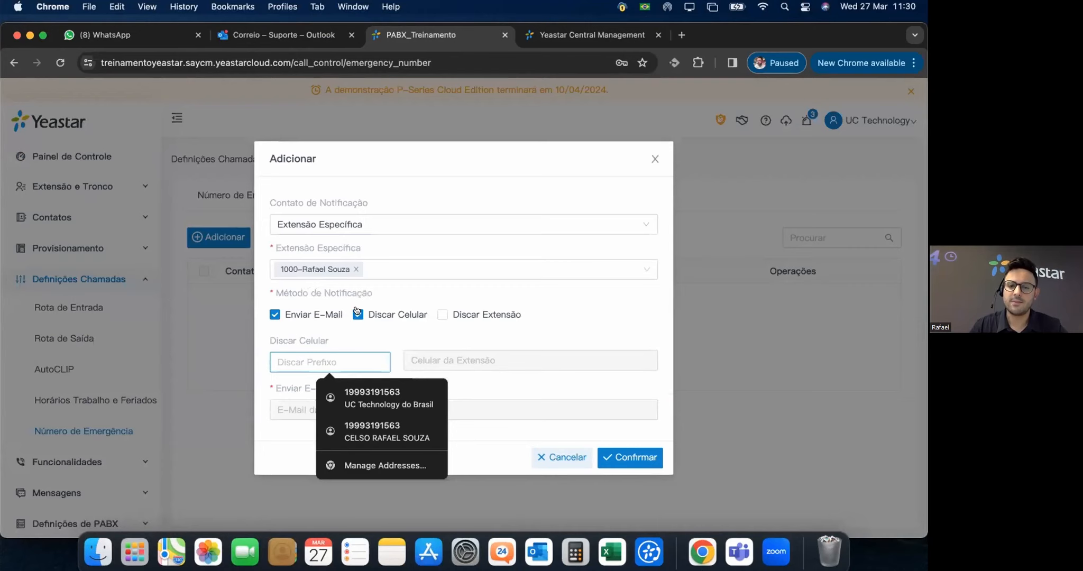
click(439, 317)
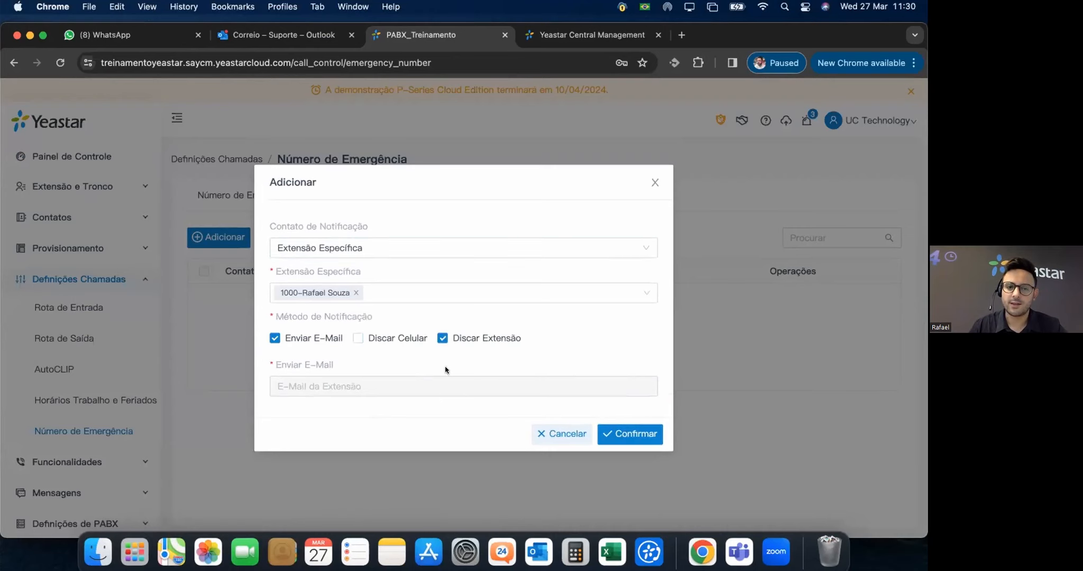
click(535, 435)
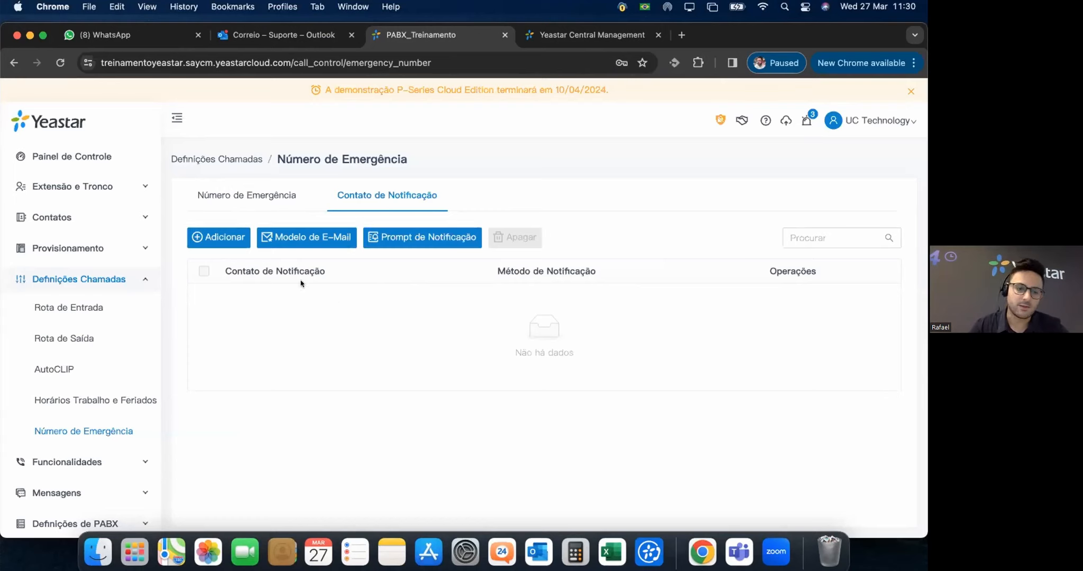
click(143, 278)
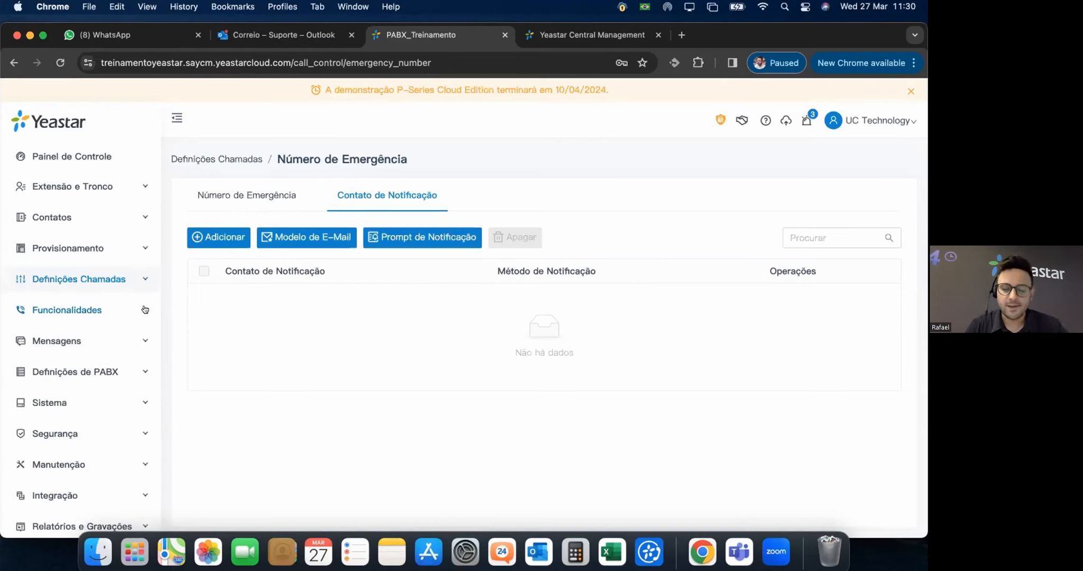
Expand the features, messaging, PBX settings and system settings sidebar sections.
click(145, 310)
scroll(127, 339, down, 1)
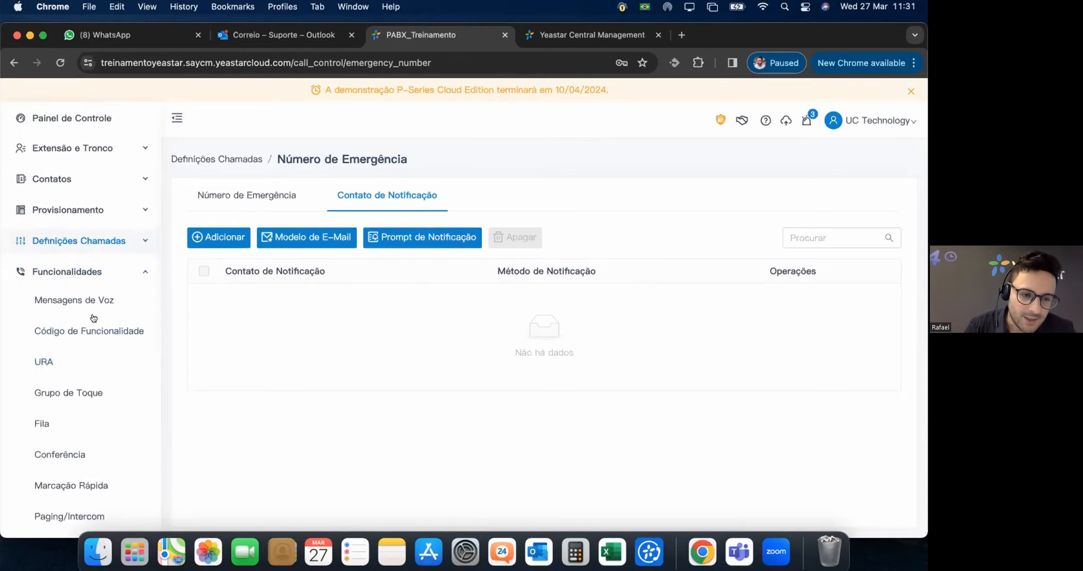
scroll(94, 317, down, 5)
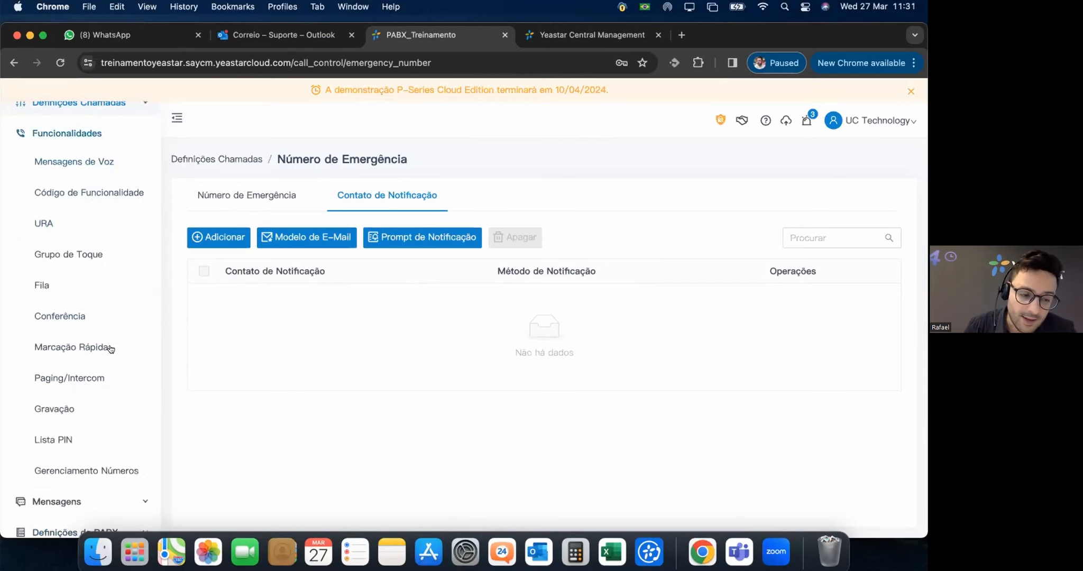
scroll(111, 360, down, 3)
click(125, 346)
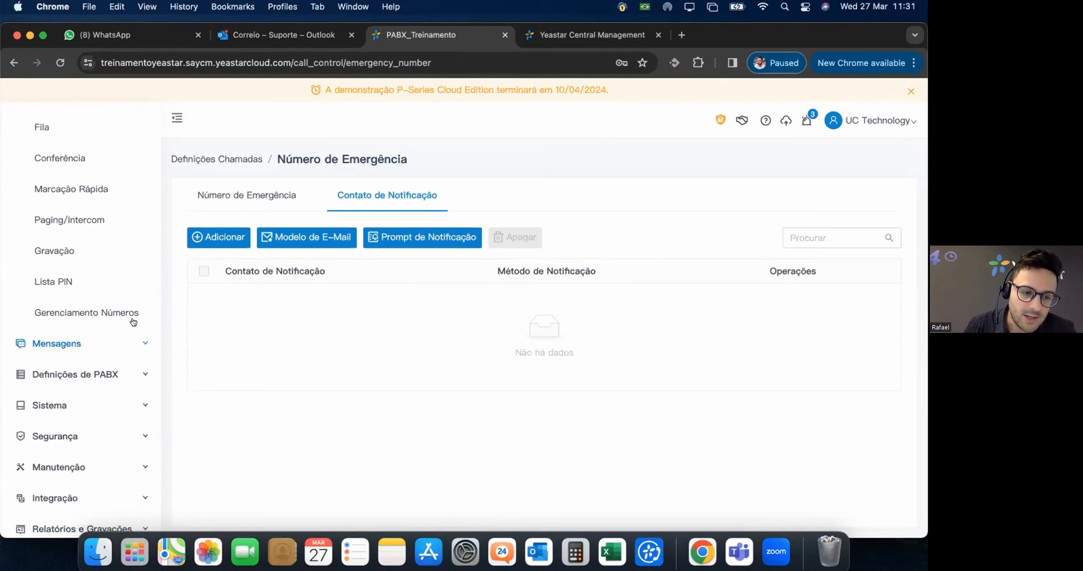
click(131, 319)
click(138, 411)
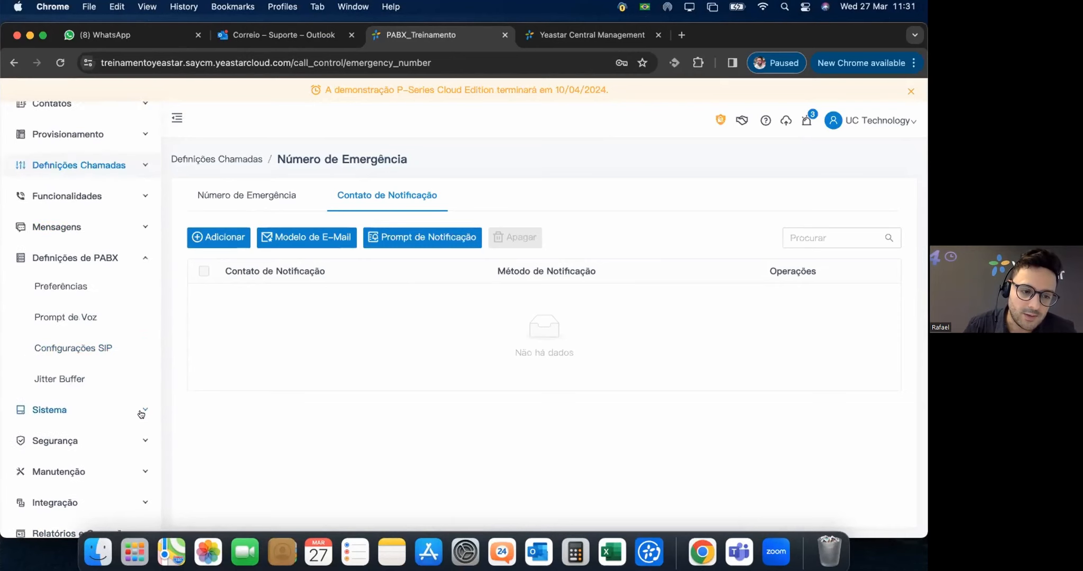
Expand the security, maintenance, integration and reports sections, then open the Plano page.
click(113, 439)
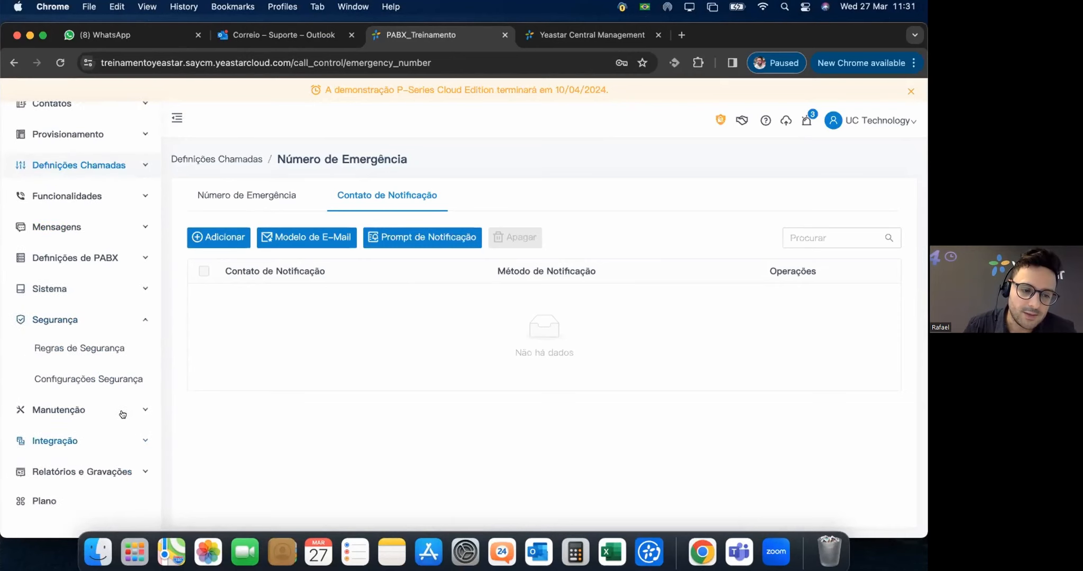
click(122, 415)
scroll(119, 434, down, 3)
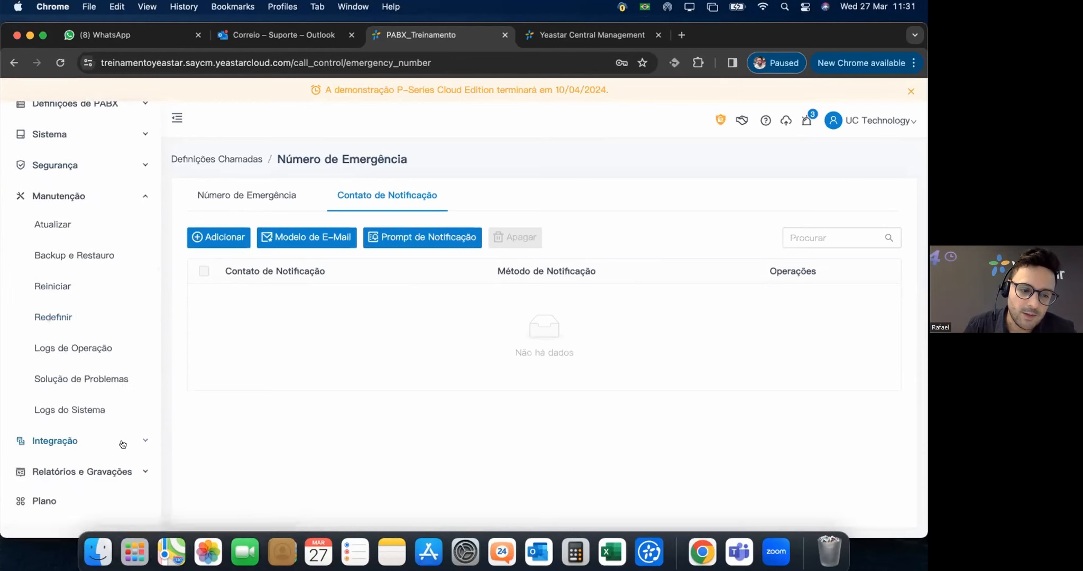
click(96, 441)
scroll(93, 455, down, 1)
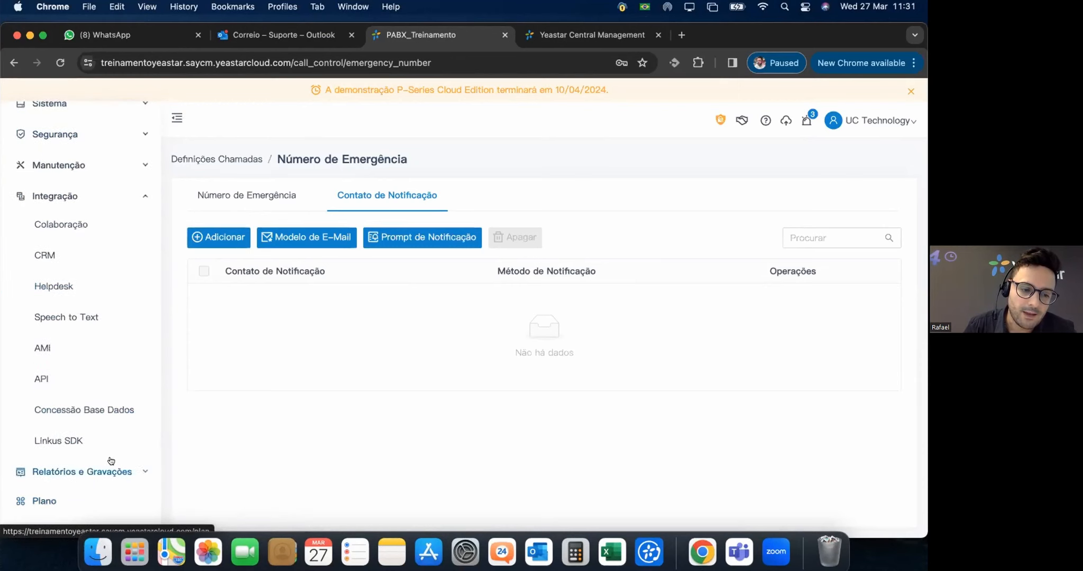
click(93, 470)
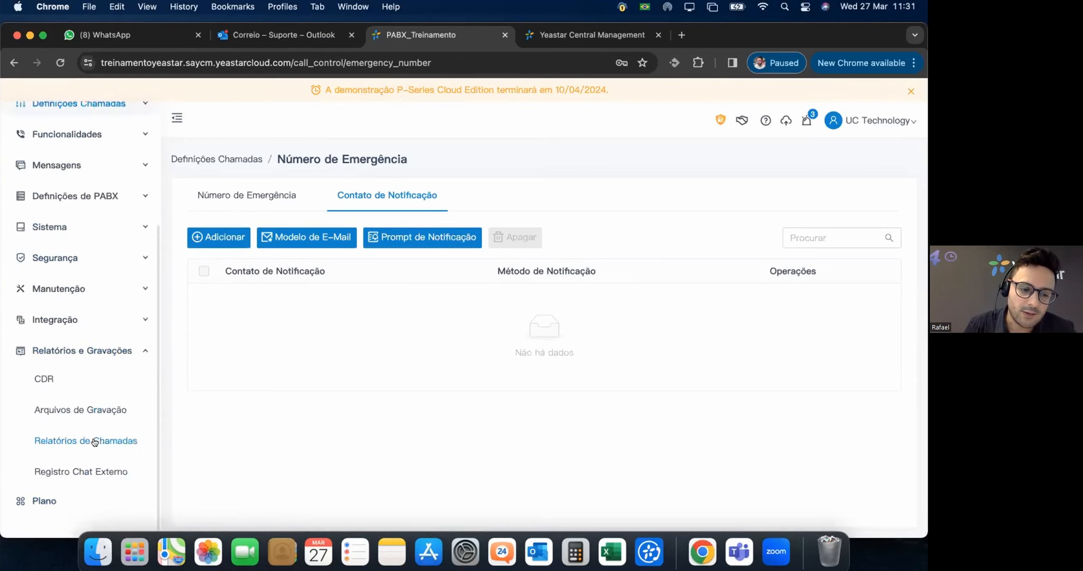
click(45, 500)
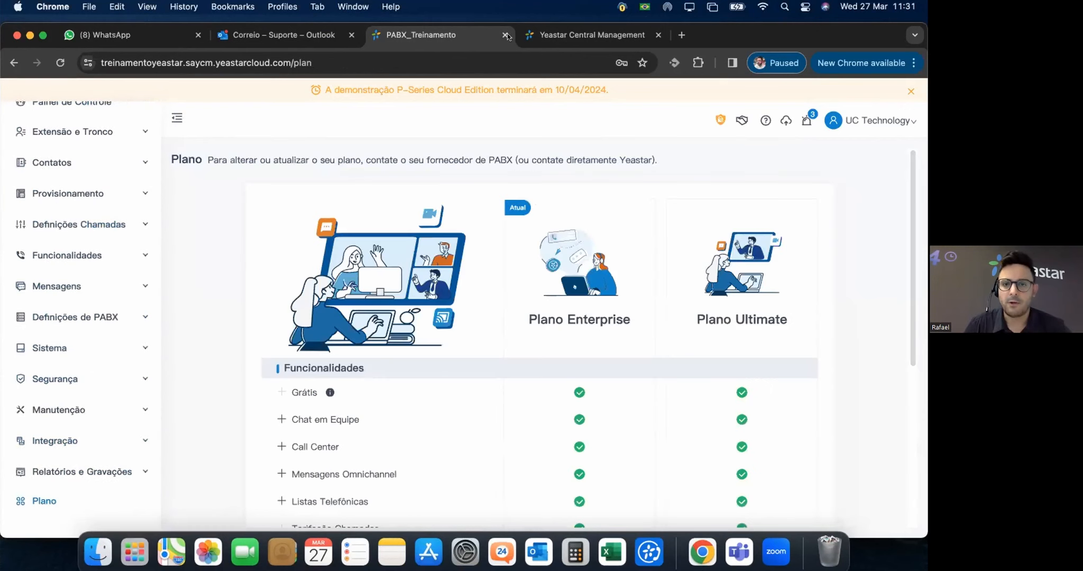